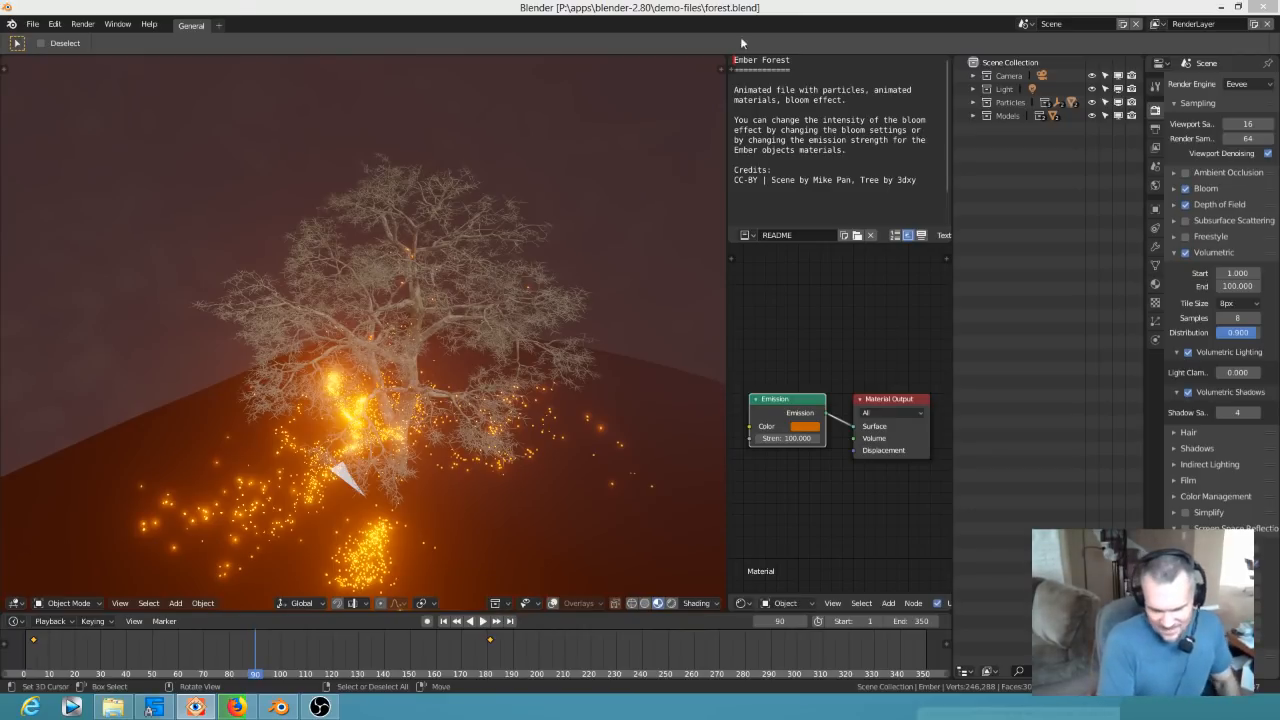
Scrub the ember forest animation back to frame 54 and inspect the glowing tree from several angles
drag(278, 650, 218, 652)
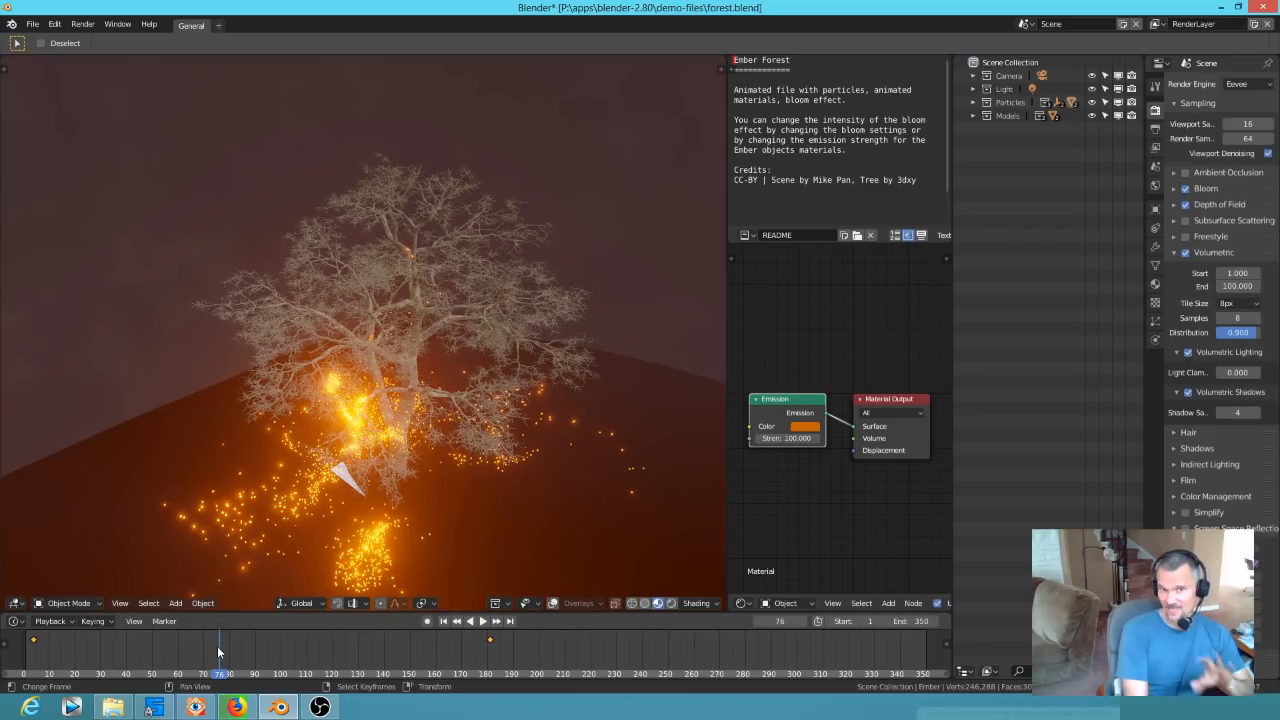
drag(198, 658, 206, 633)
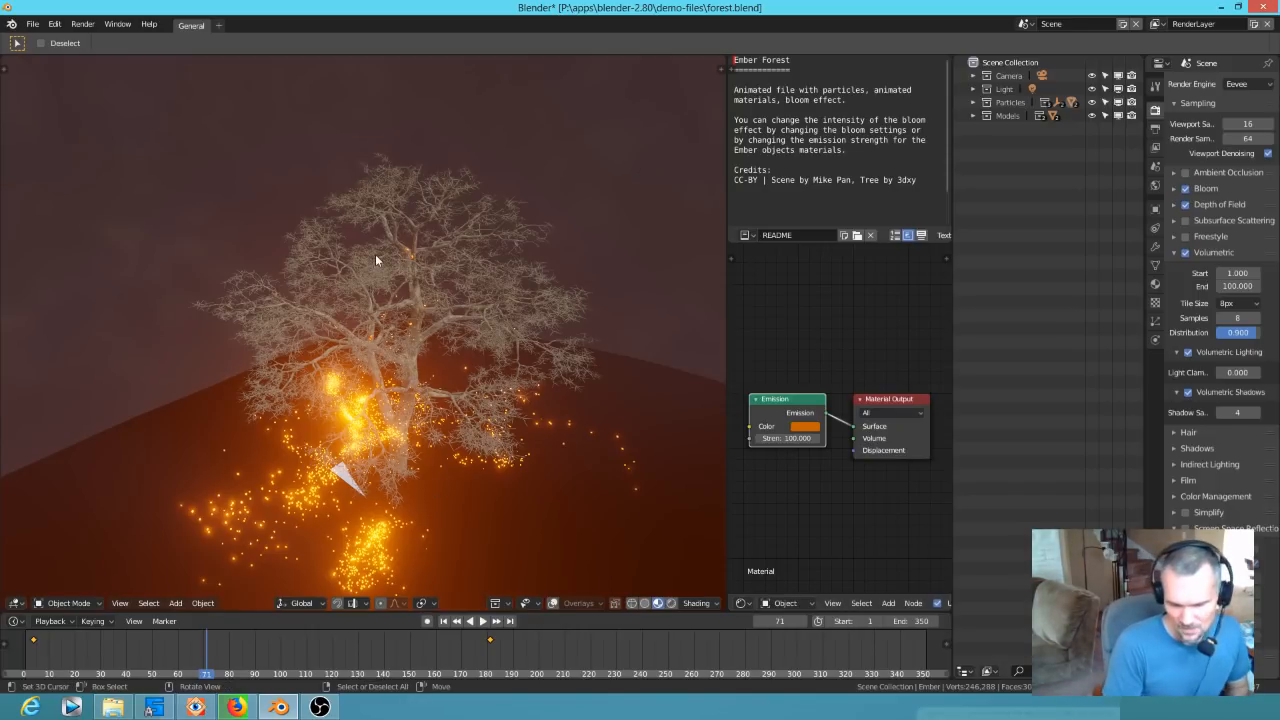
middle_drag(432, 432, 484, 429)
scroll(417, 417, up, 5)
scroll(417, 417, down, 2)
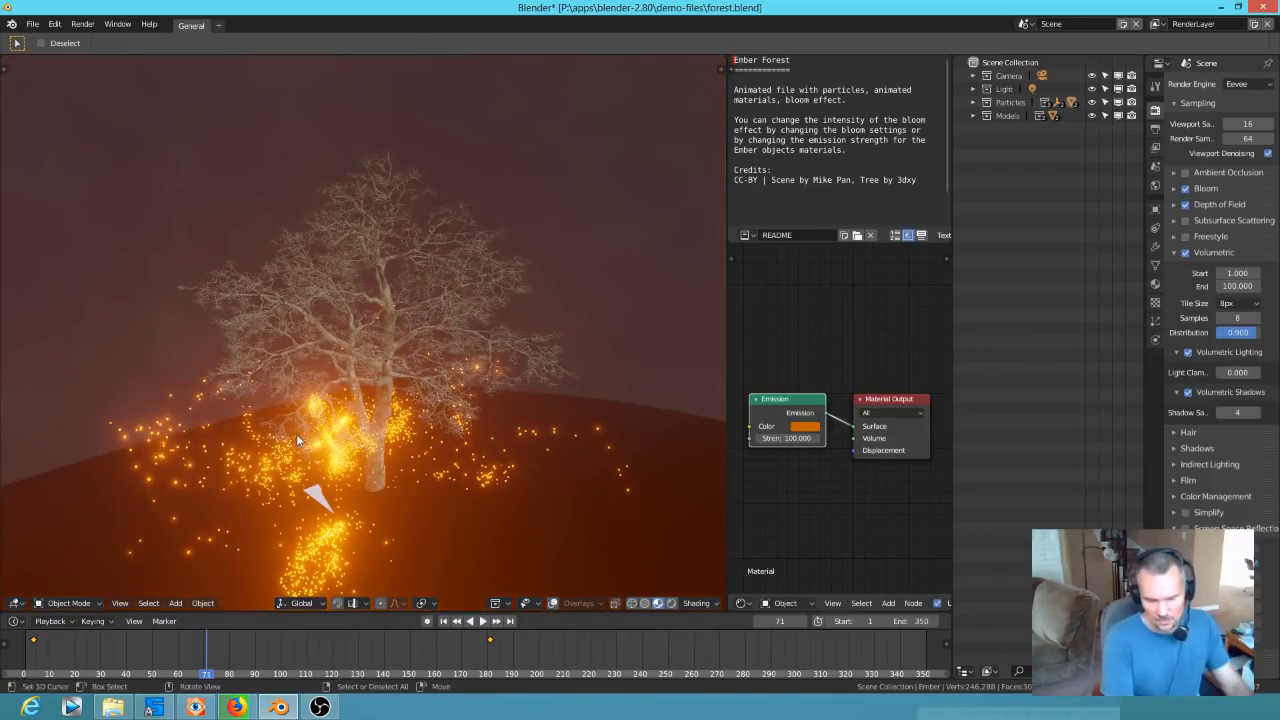
middle_drag(459, 476, 415, 508)
drag(290, 650, 162, 670)
mouse_move(426, 477)
middle_down()
mouse_move(353, 462)
mouse_move(309, 408)
mouse_move(360, 497)
mouse_move(448, 496)
mouse_move(428, 483)
middle_up()
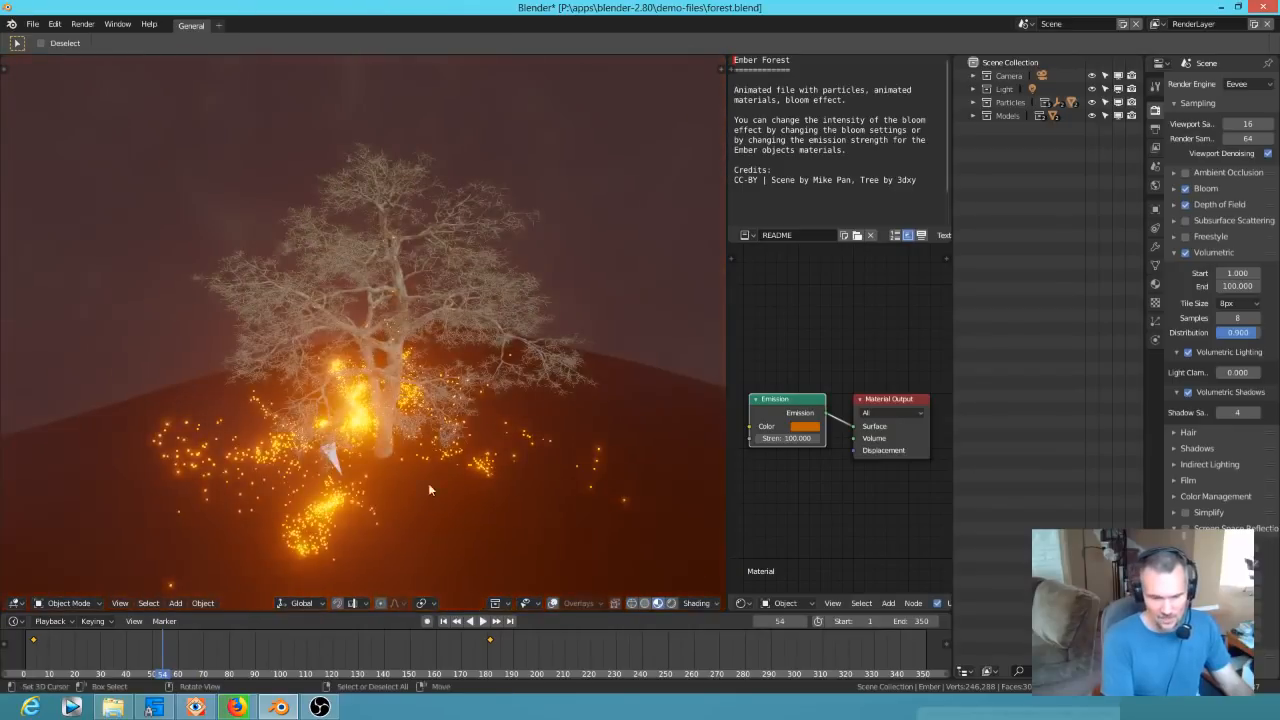
scroll(455, 432, down, 3)
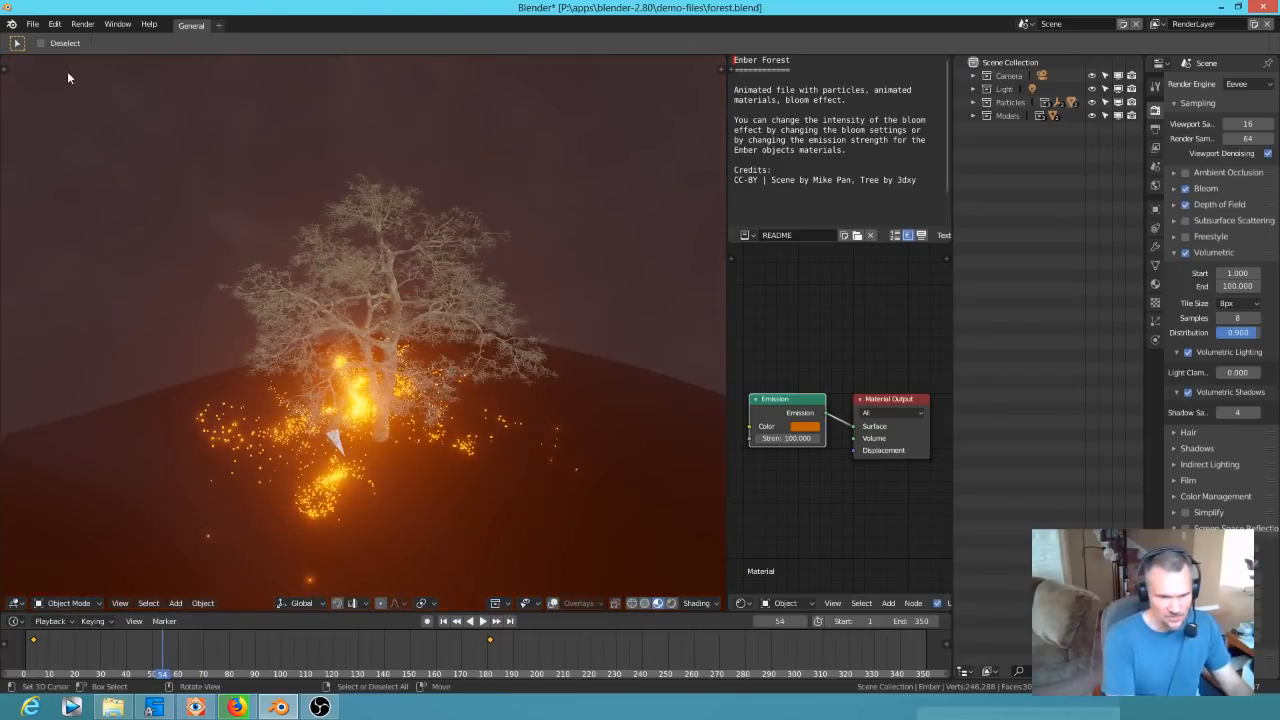
Open wasp_bot.blend from the demo-files folder
click(34, 26)
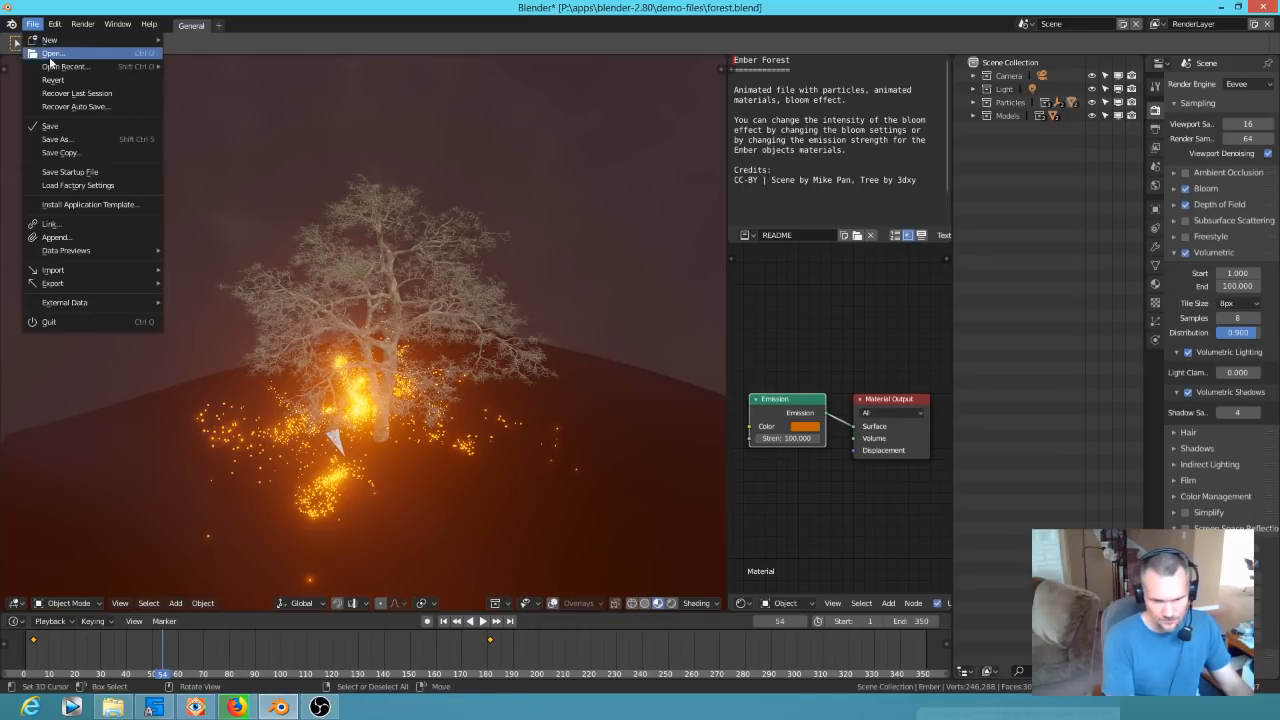
mouse_move(50, 67)
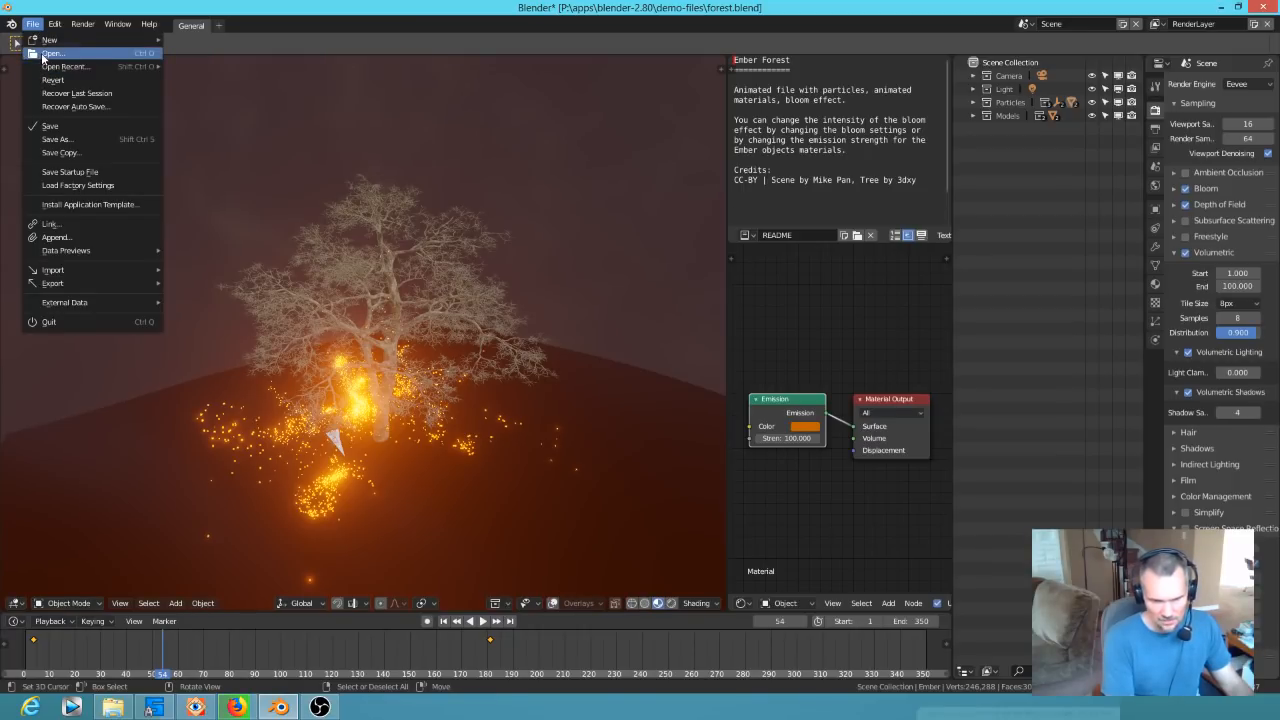
click(45, 54)
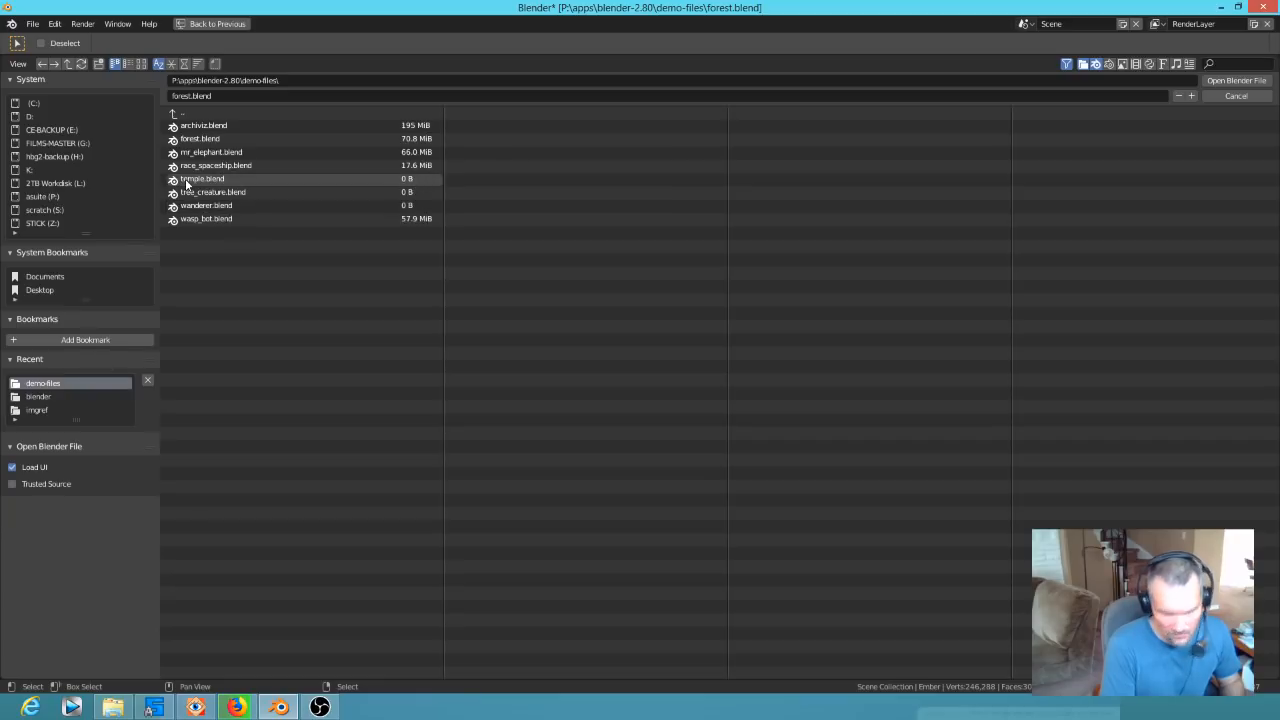
click(194, 221)
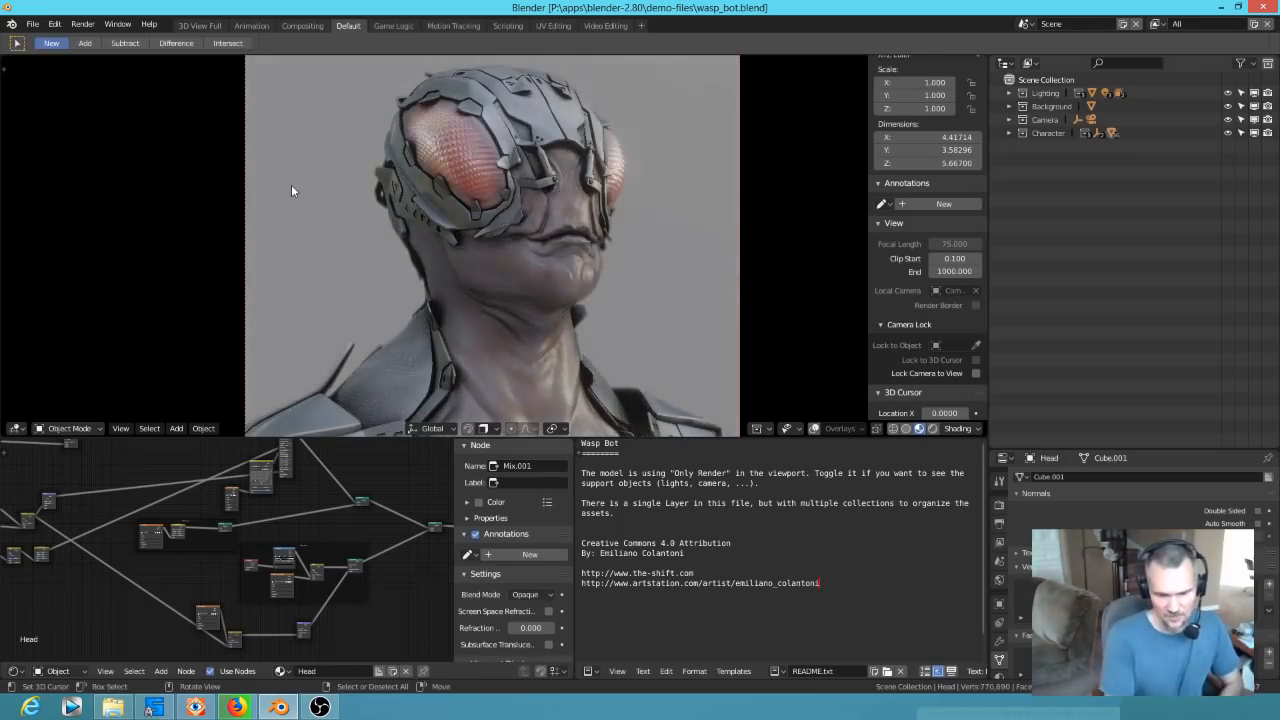
Examine the wasp bot's head and shoulders from several angles and look over its head material's node network
middle_drag(544, 241, 587, 246)
scroll(587, 246, down, 6)
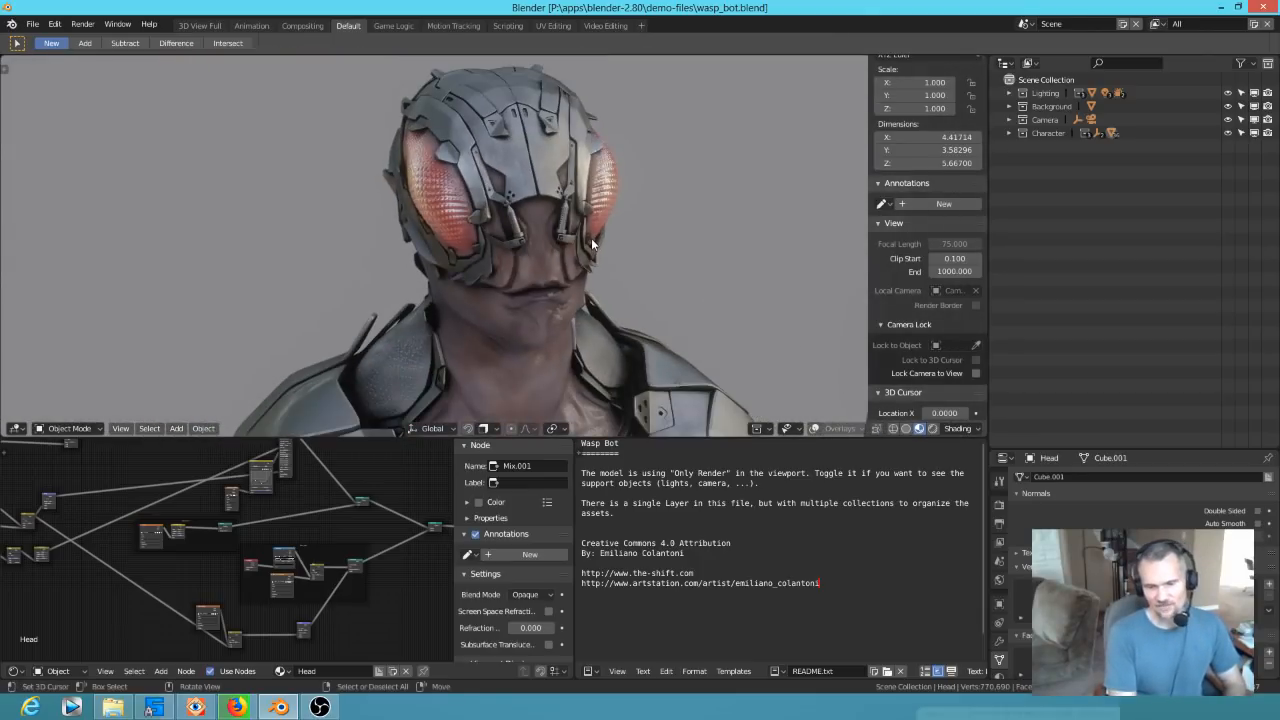
mouse_move(494, 259)
middle_down()
mouse_move(510, 260)
mouse_move(504, 250)
middle_up()
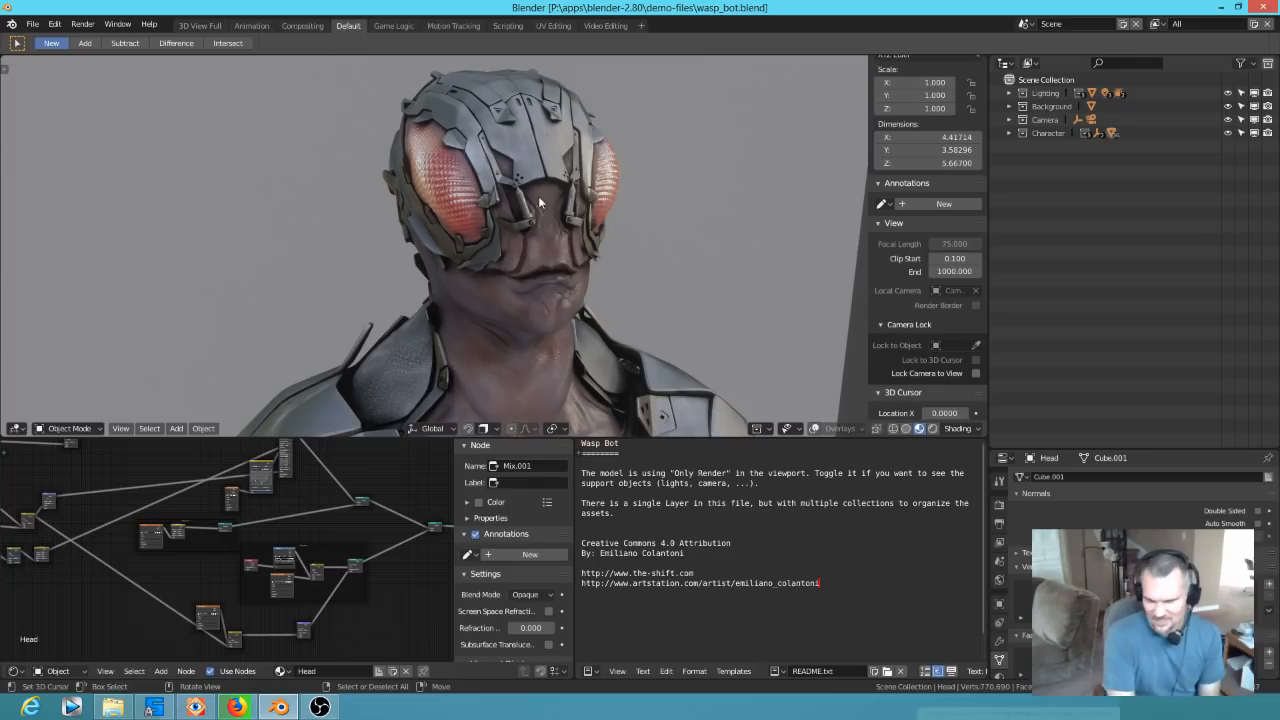
middle_drag(484, 226, 530, 250)
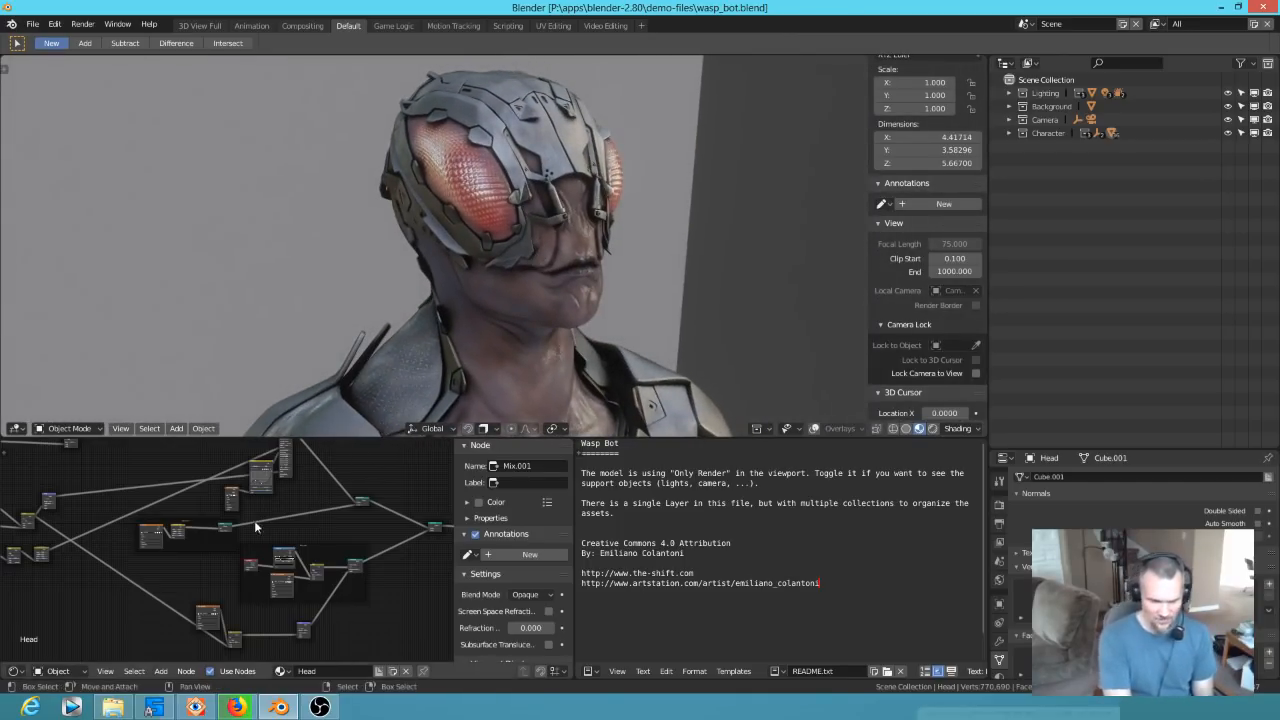
scroll(345, 520, up, 3)
middle_drag(356, 502, 260, 477)
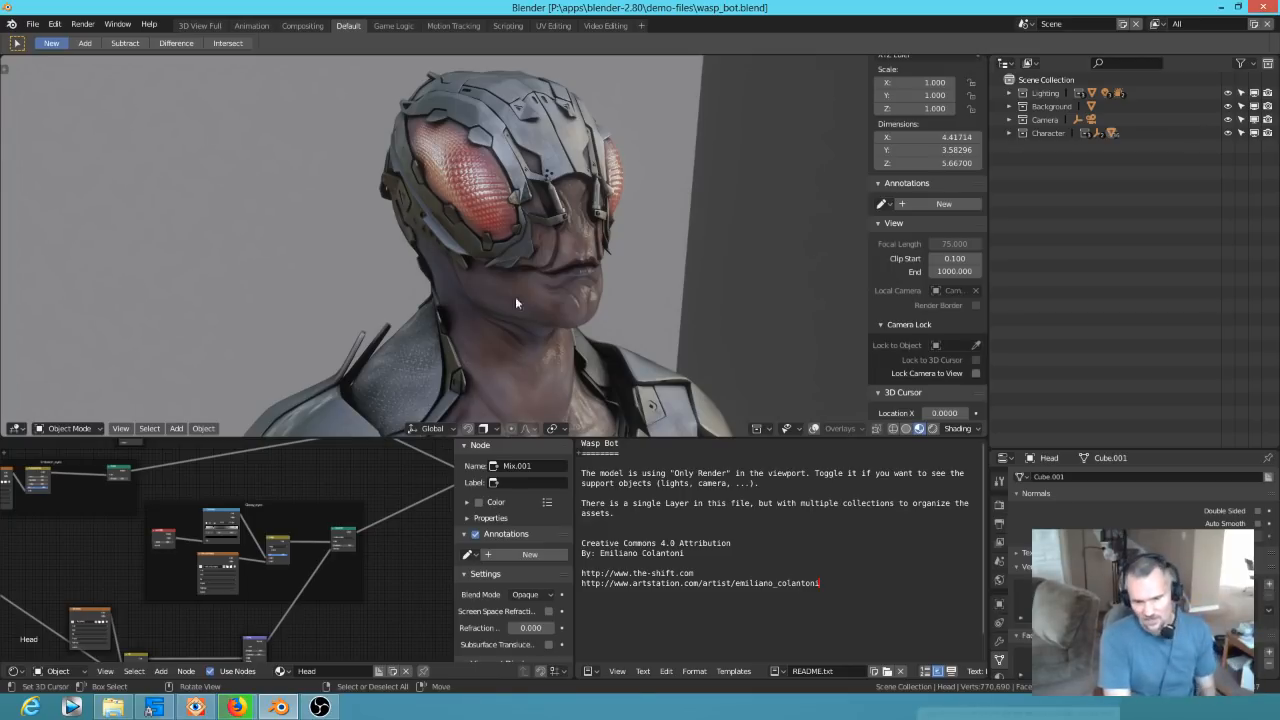
mouse_move(556, 250)
middle_down()
mouse_move(586, 278)
mouse_move(498, 294)
mouse_move(554, 312)
mouse_move(479, 270)
mouse_move(365, 287)
mouse_move(407, 300)
mouse_move(352, 245)
mouse_move(386, 288)
mouse_move(491, 306)
mouse_move(623, 302)
mouse_move(571, 270)
mouse_move(552, 276)
mouse_move(544, 256)
middle_up()
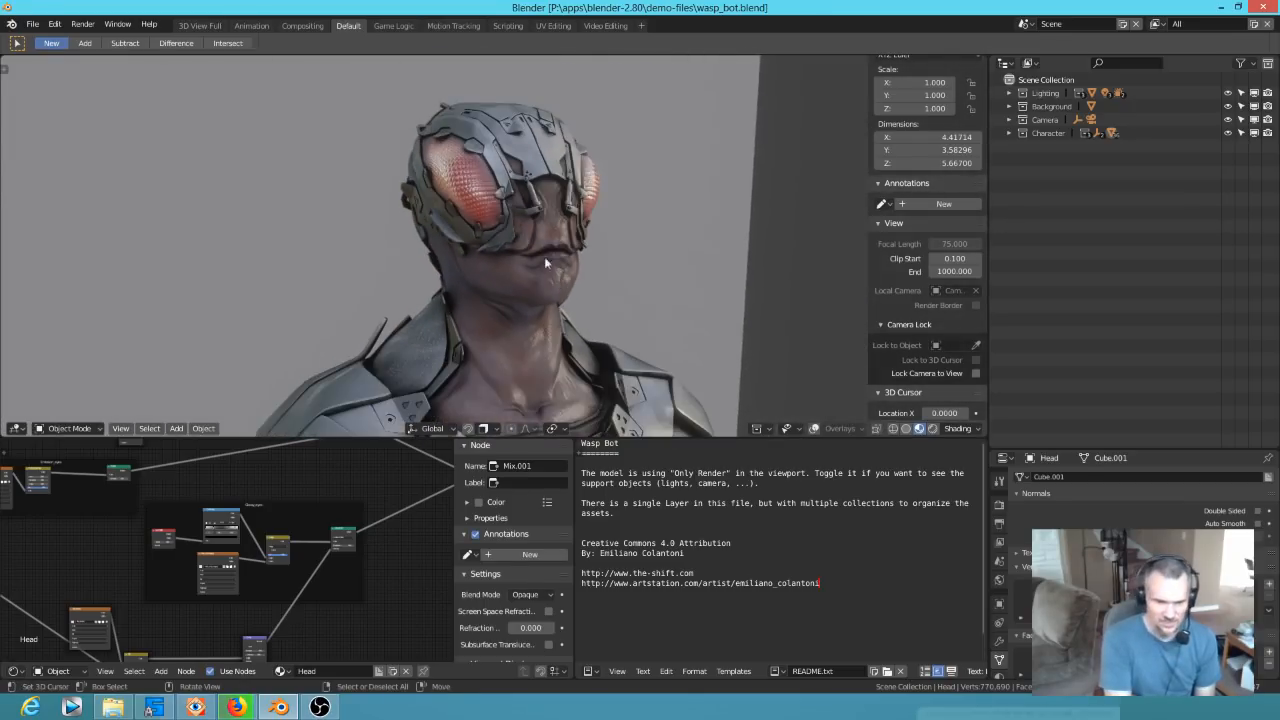
Switch to Firefox and look through the community demo files offered on the Blender 2.8 page
click(33, 23)
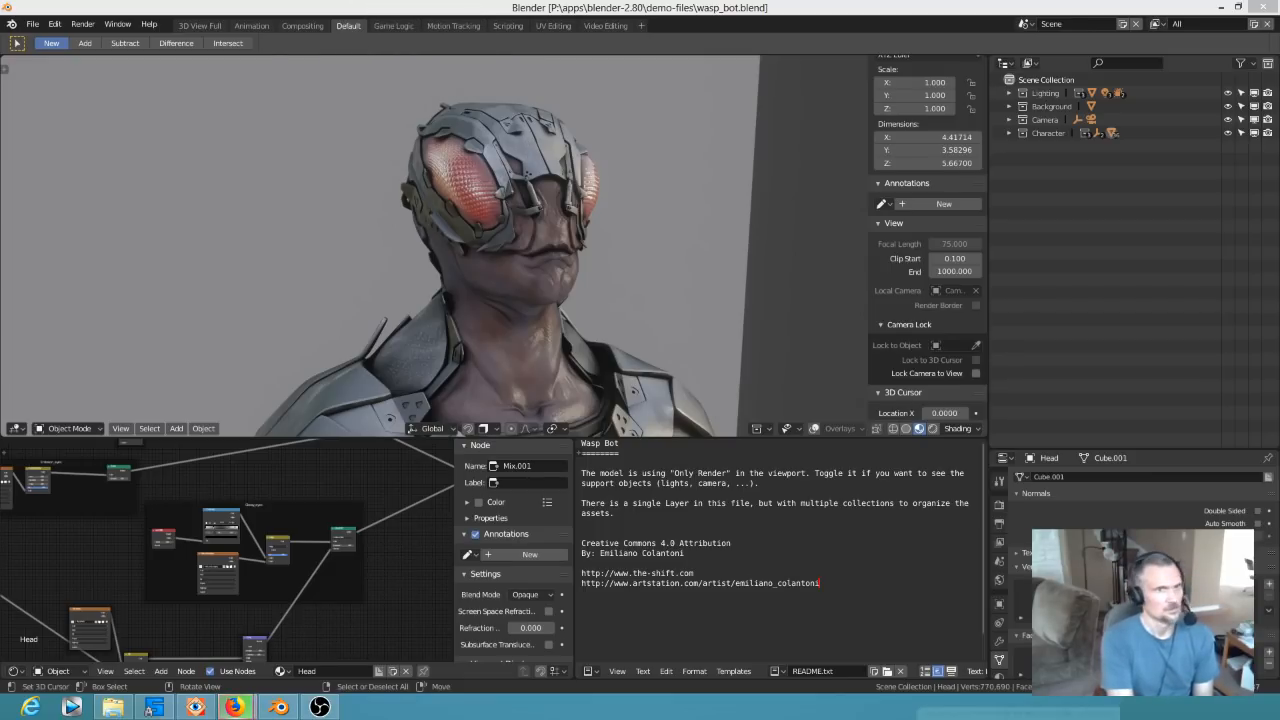
drag(530, 1, 515, 82)
double_click(515, 82)
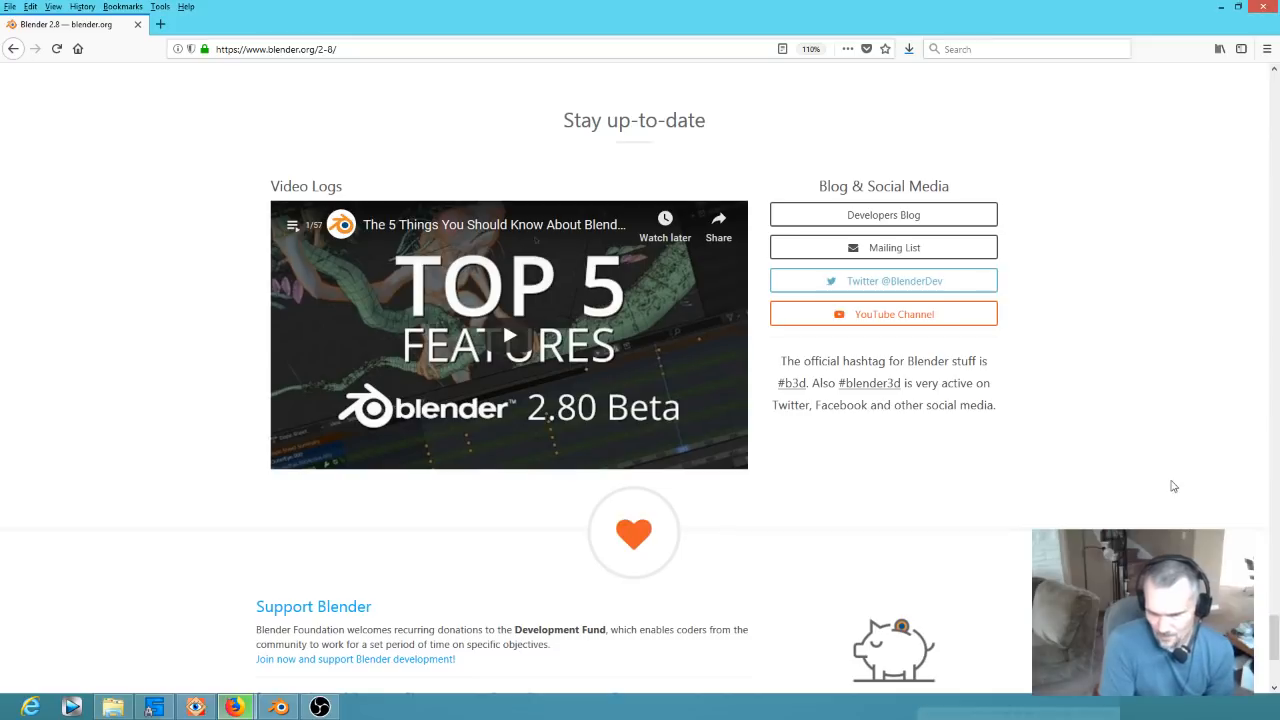
scroll(1173, 485, up, 10)
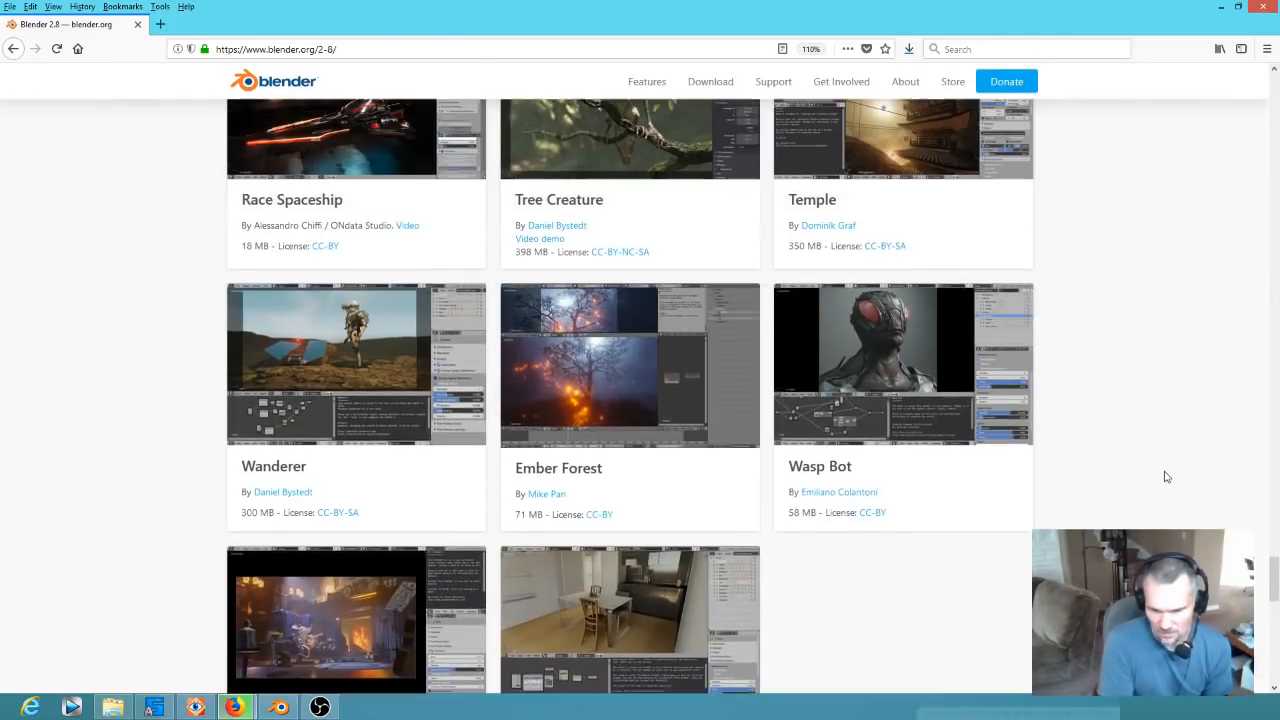
scroll(1168, 452, up, 4)
scroll(449, 246, up, 1)
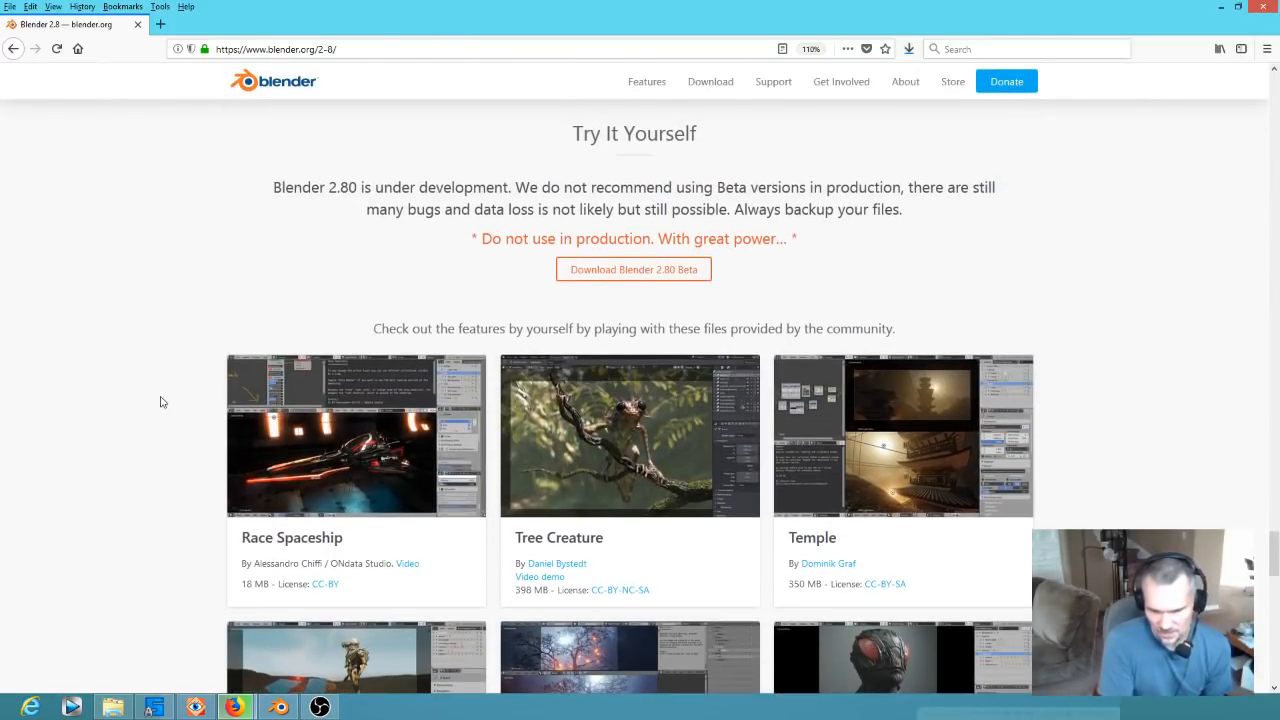
scroll(106, 297, down, 3)
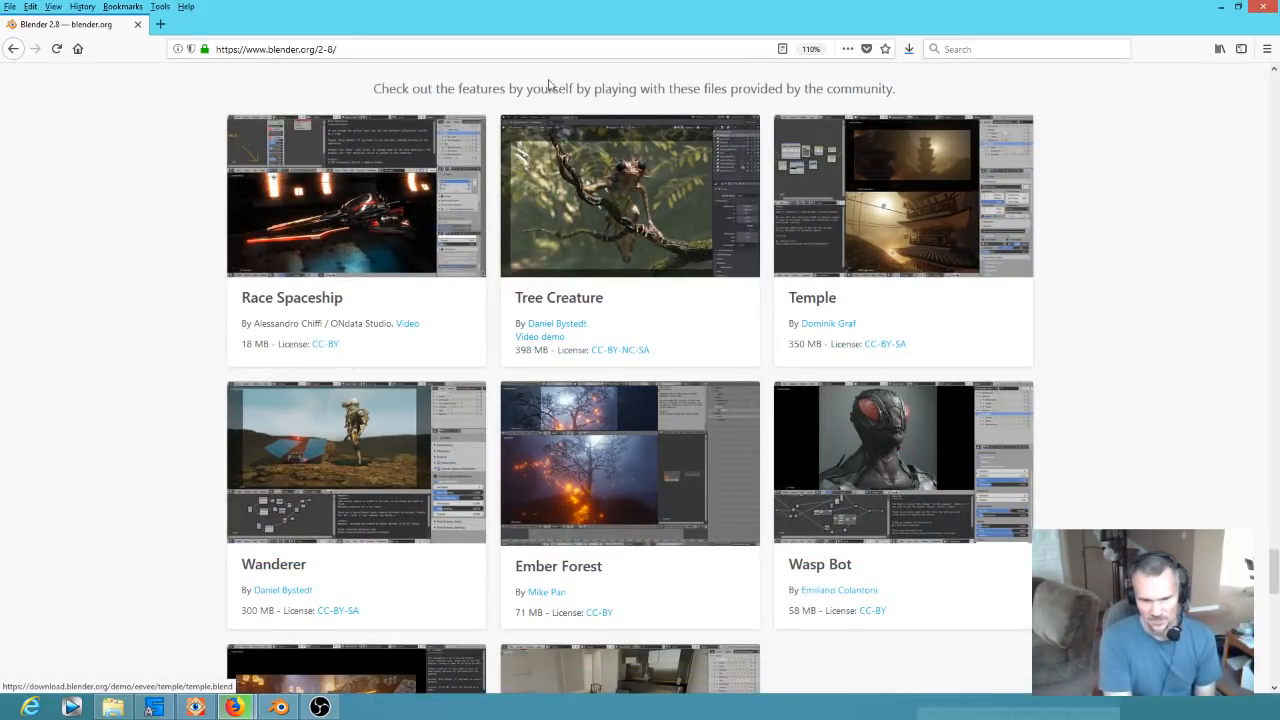
Return to Blender and open wanderer.blend from the demo-files folder
click(1263, 9)
click(33, 24)
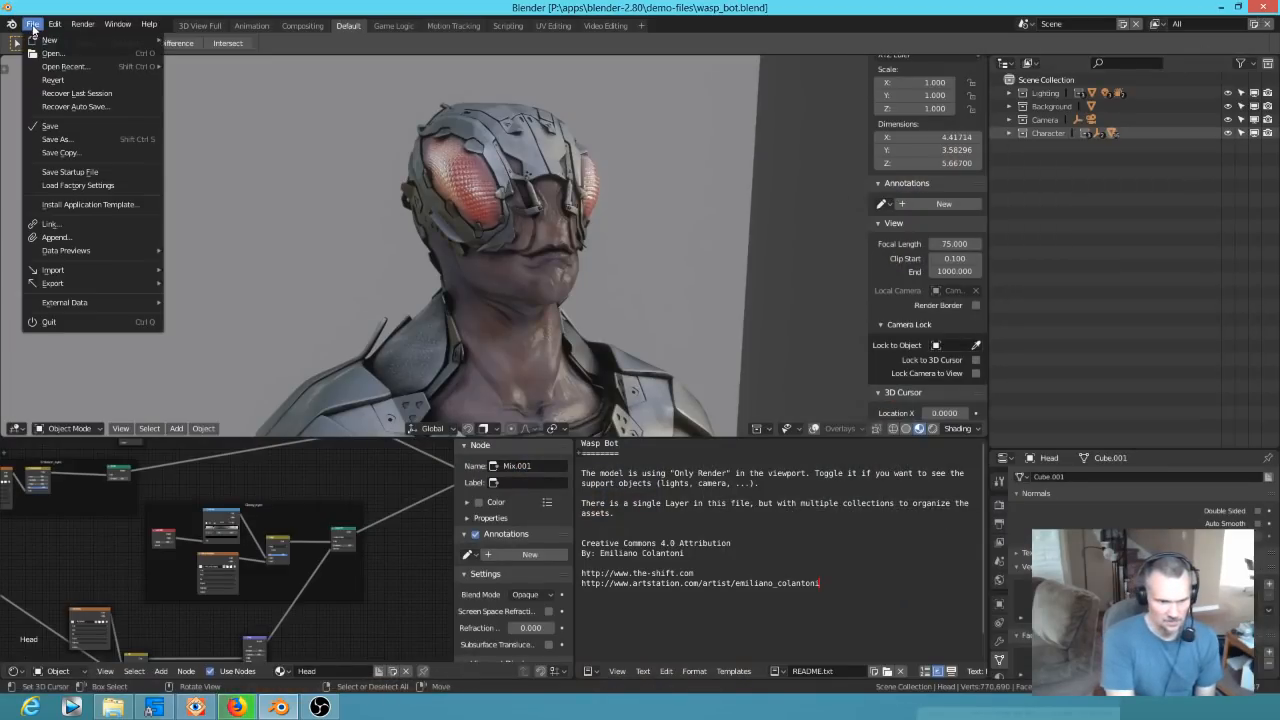
mouse_move(42, 66)
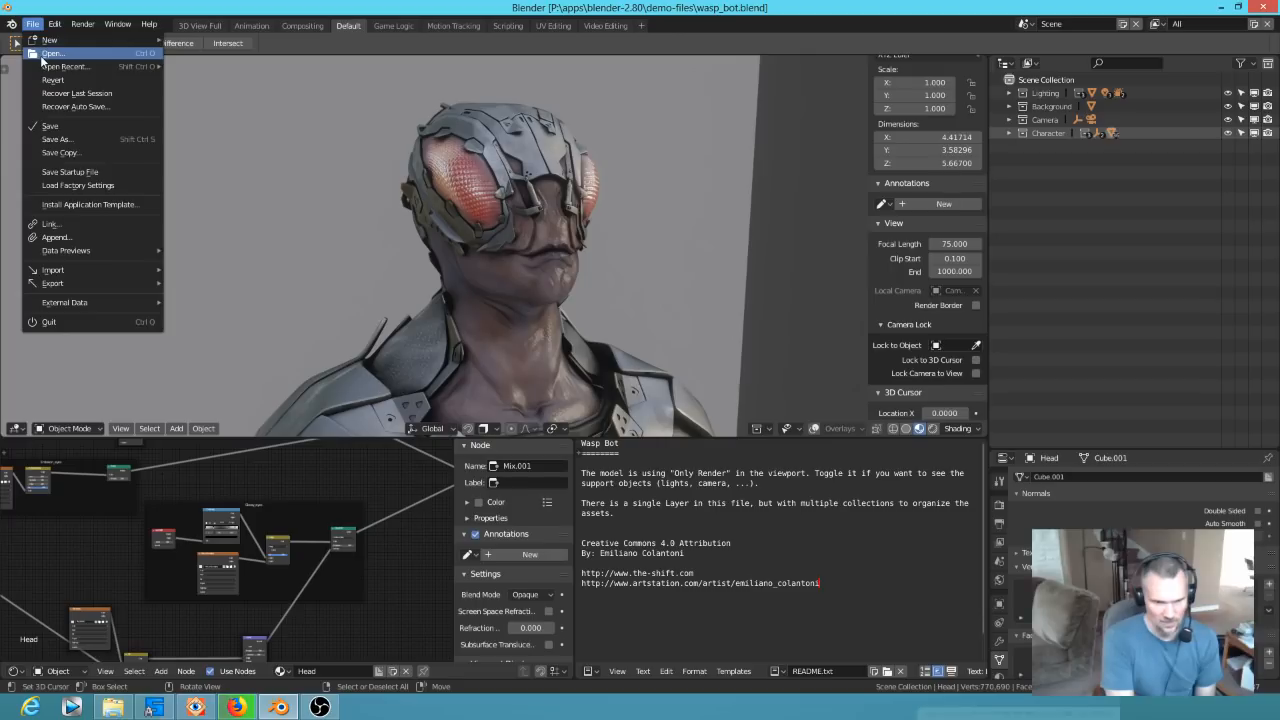
click(47, 53)
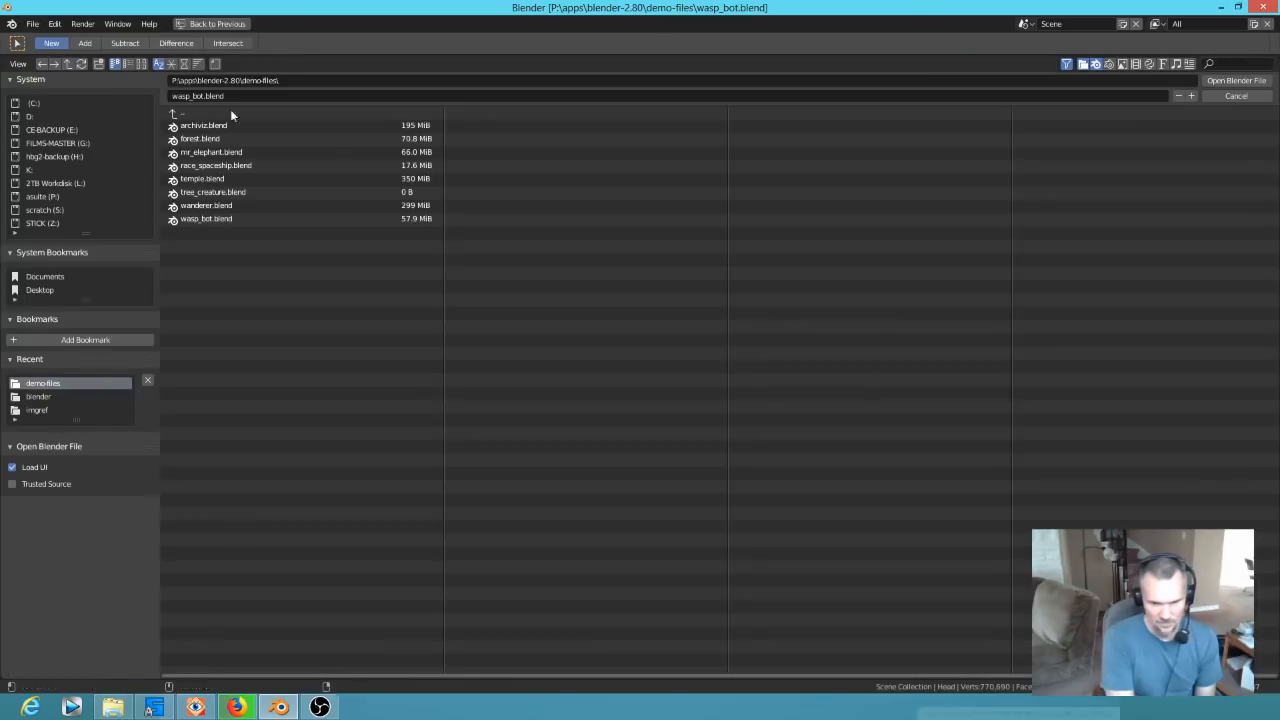
double_click(226, 205)
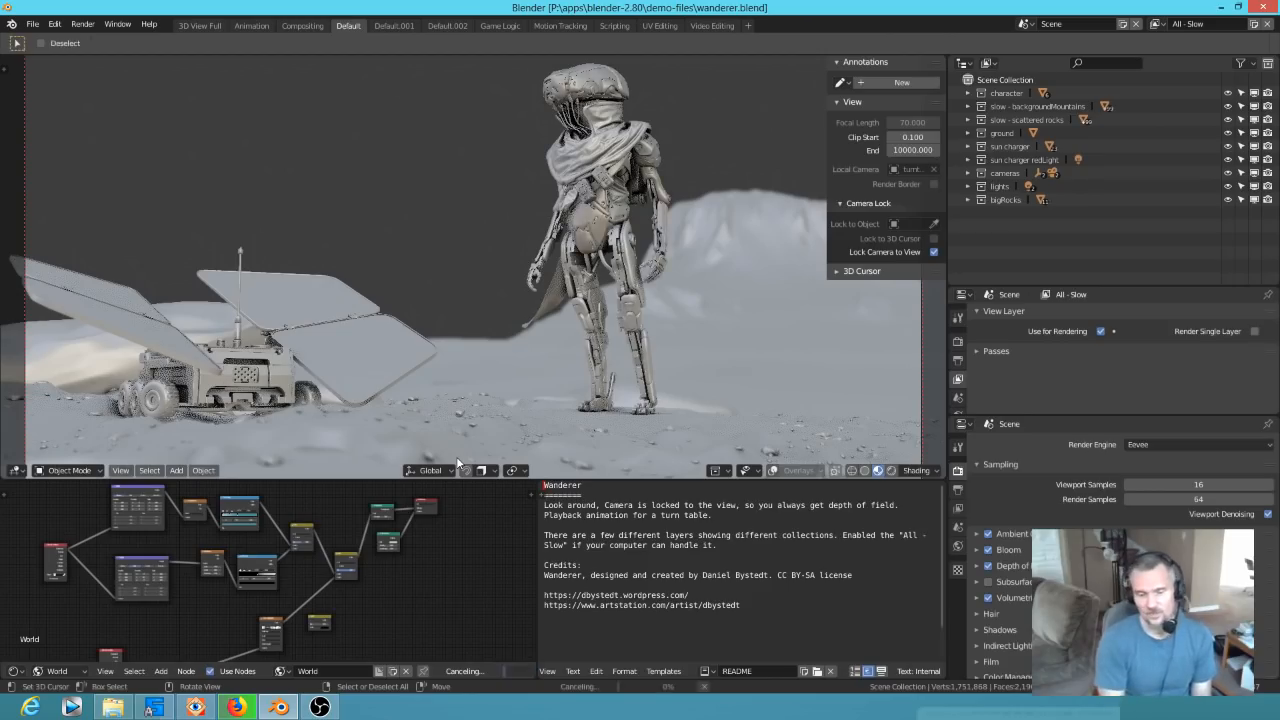
Inspect the wanderer robot and its solar rover from different angles and play the scene's animation
middle_drag(590, 249, 650, 265)
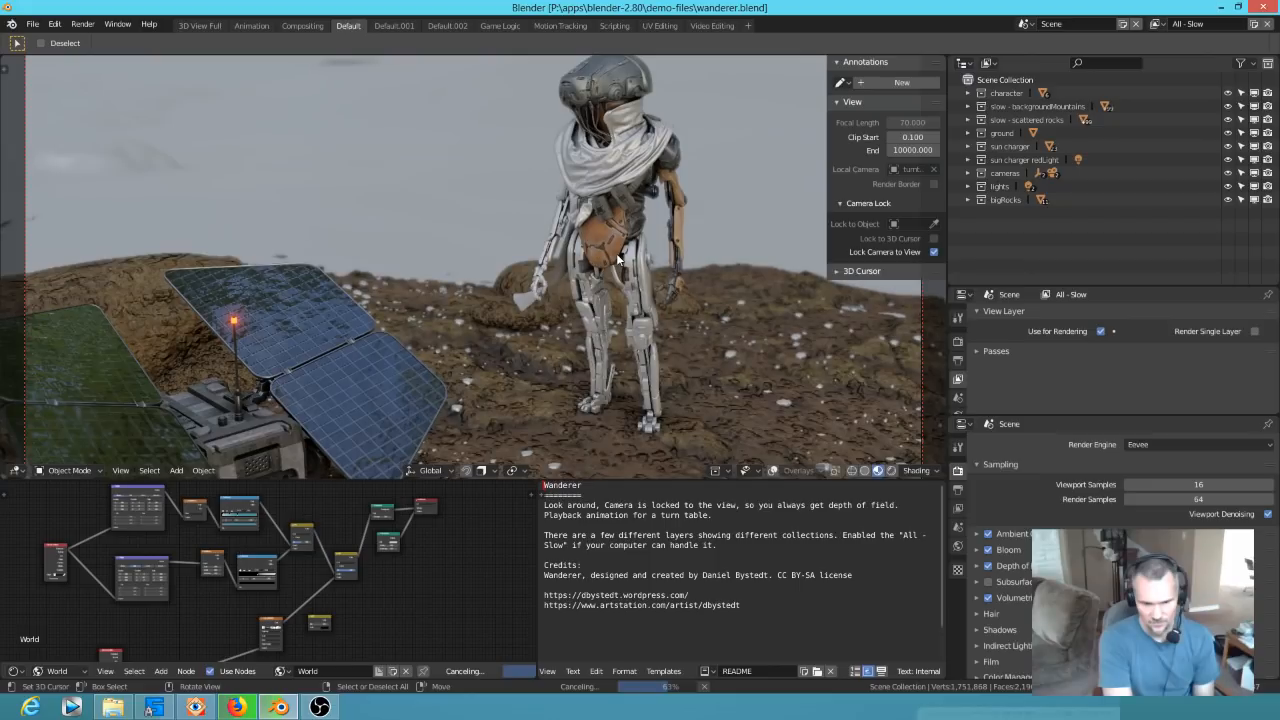
middle_drag(584, 350, 463, 292)
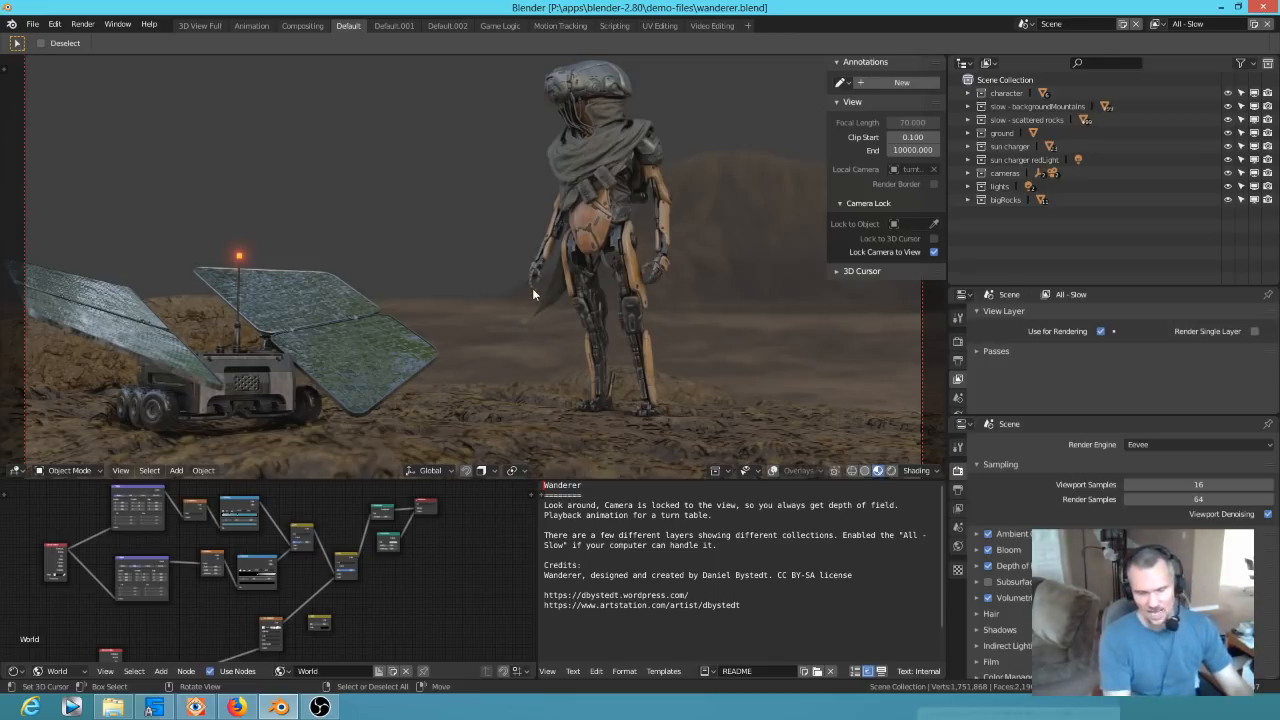
key(space)
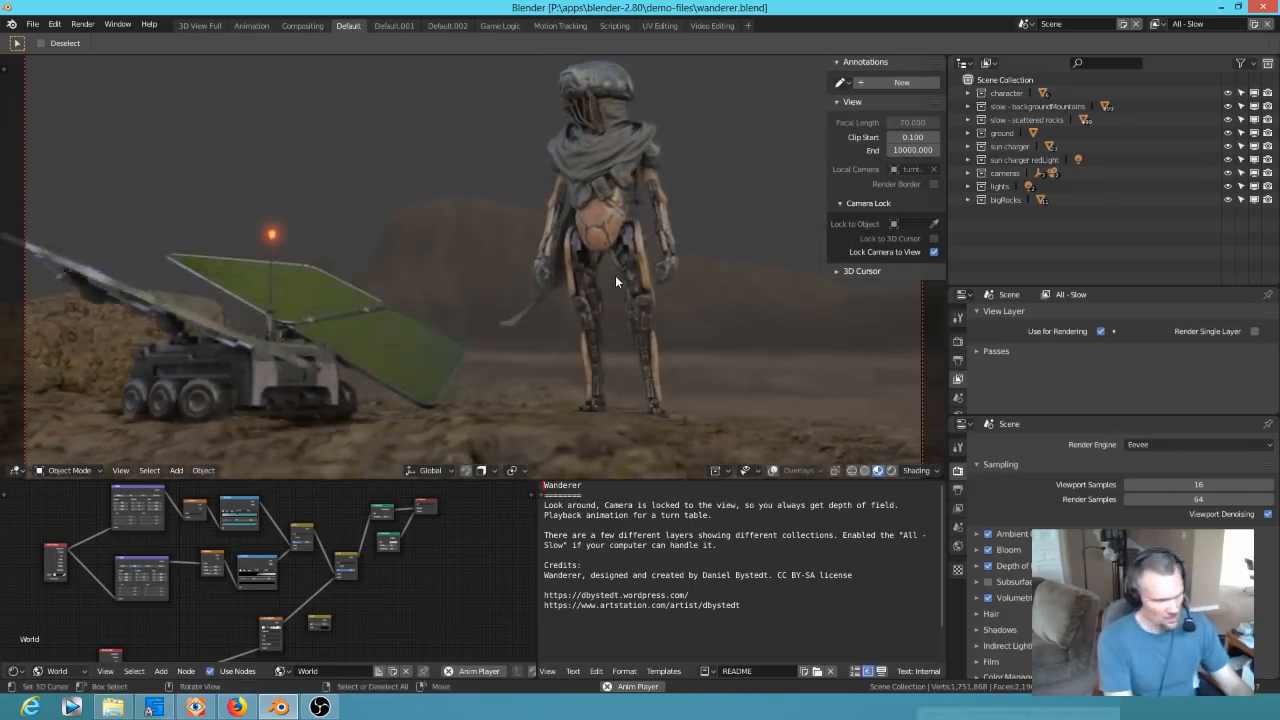
middle_drag(615, 275, 538, 292)
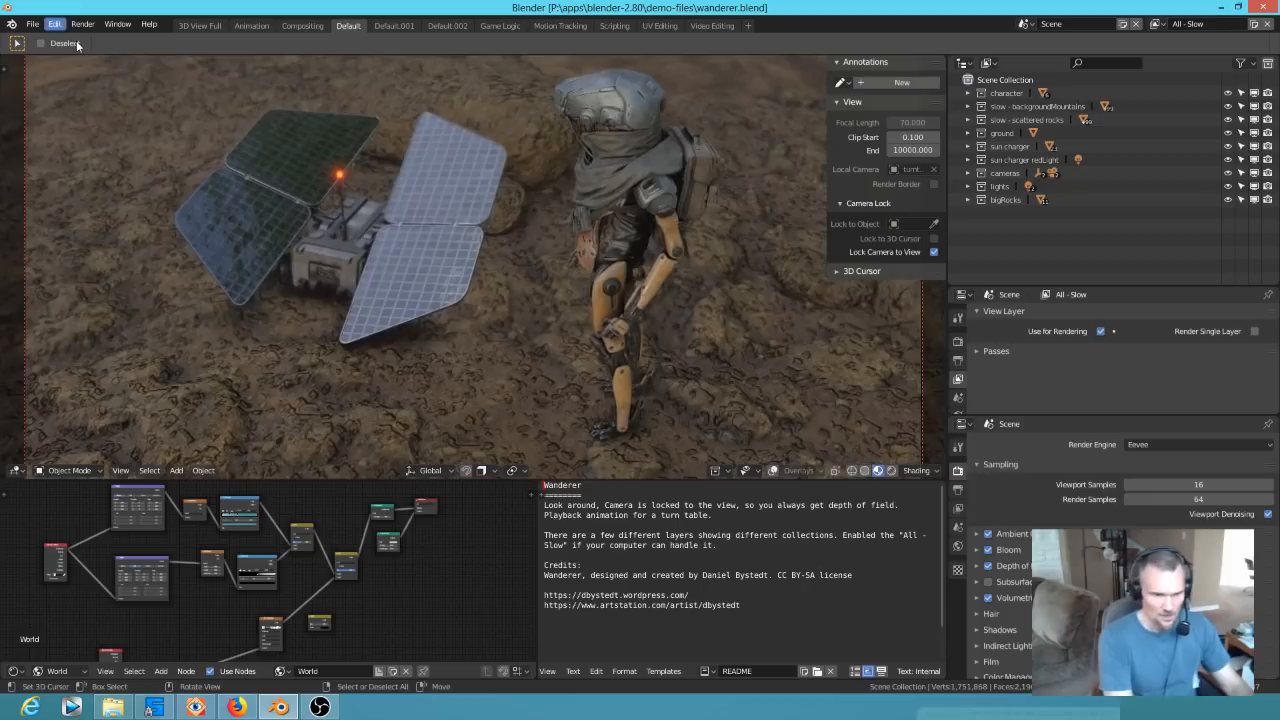
Open tree_creature.blend from the demo-files folder
click(34, 24)
click(58, 56)
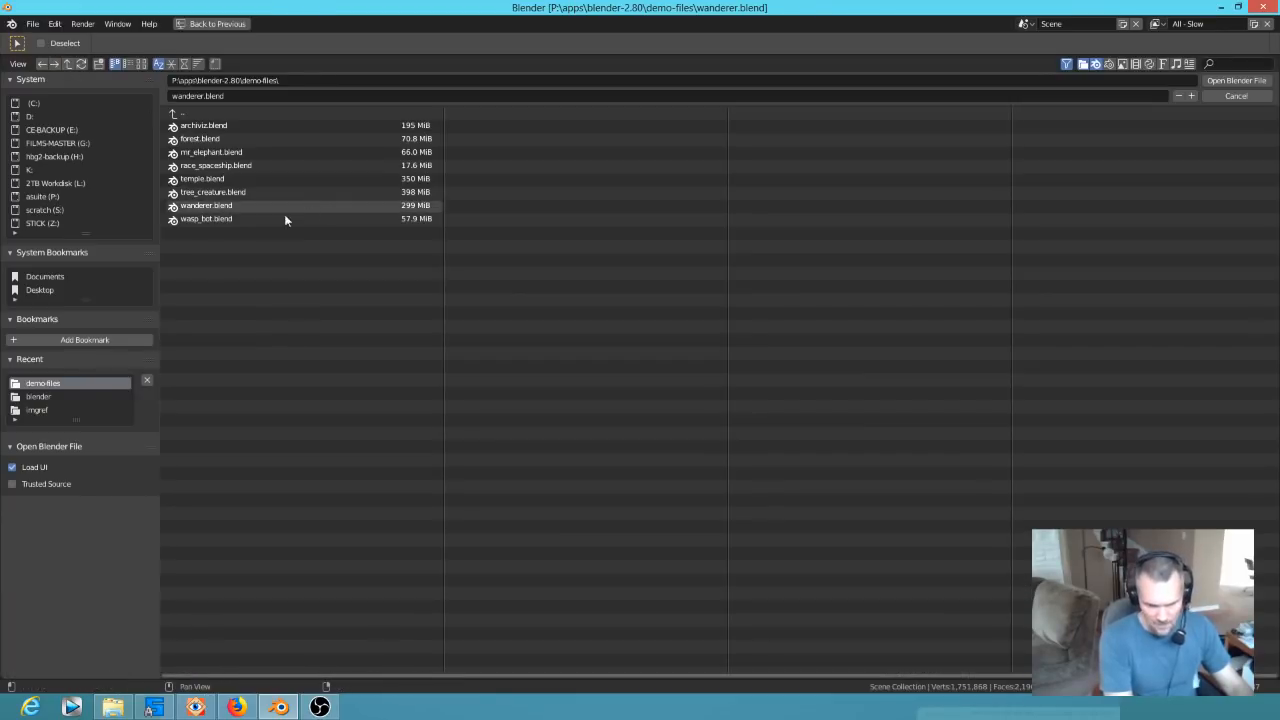
click(207, 192)
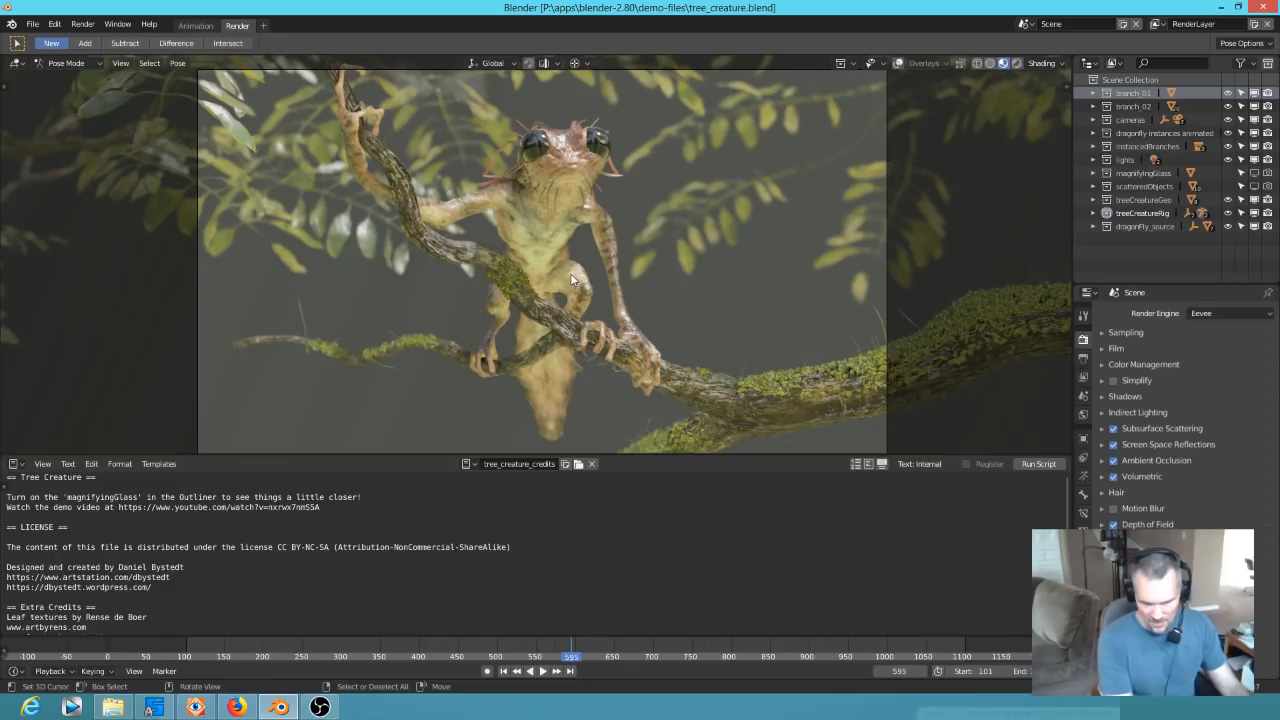
Play the tree creature animation from about frame 100, view it from outside the camera, and stop playback at frame 384
click(185, 655)
key(space)
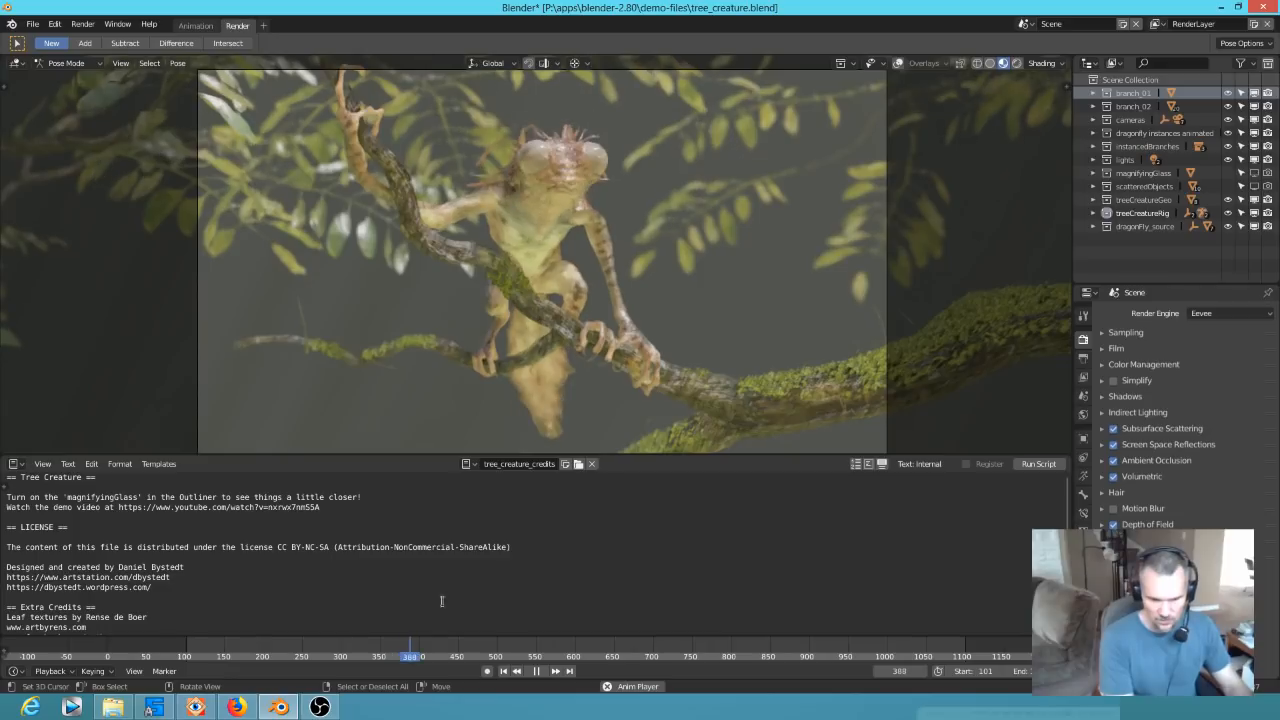
click(420, 652)
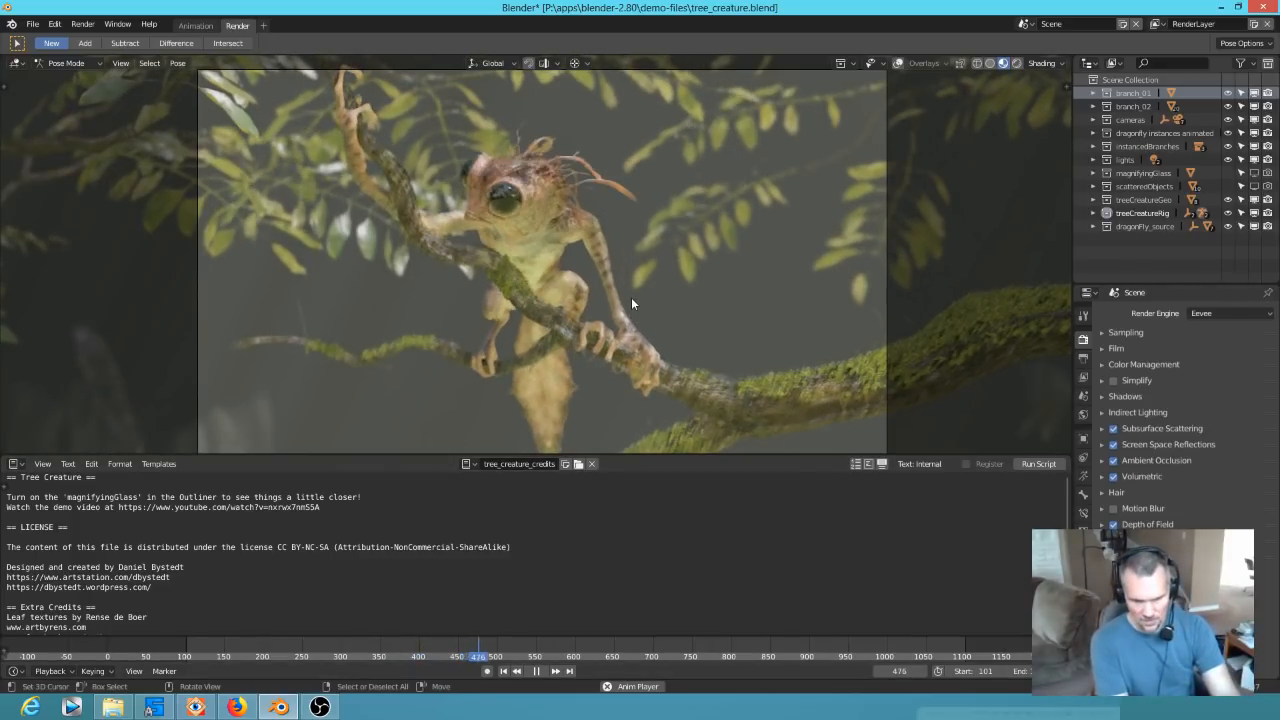
middle_drag(631, 307, 611, 388)
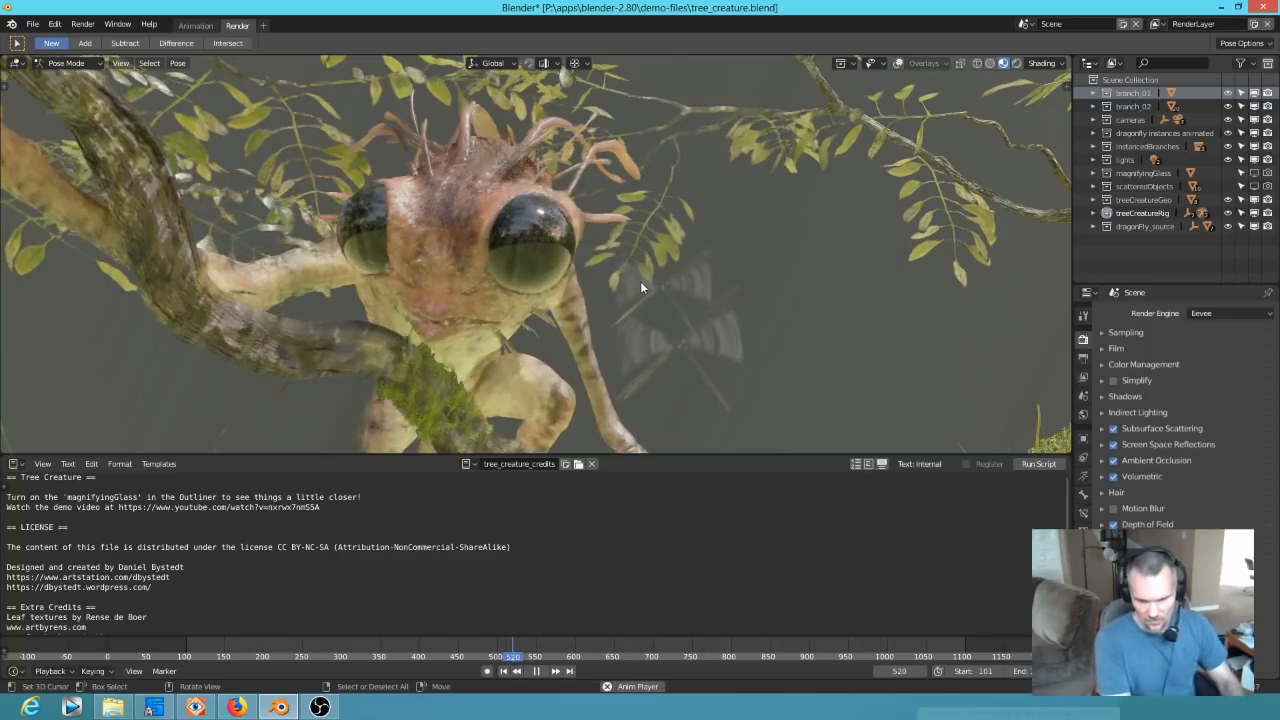
scroll(648, 280, down, 3)
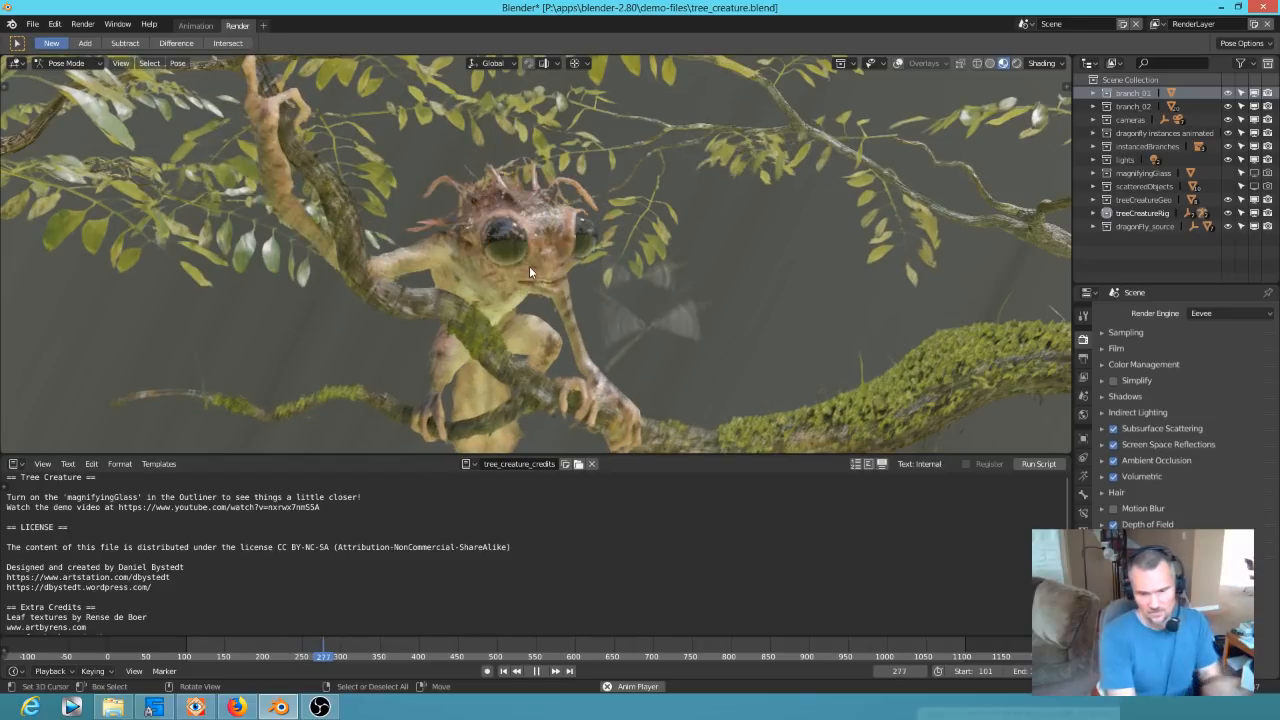
middle_drag(403, 287, 591, 313)
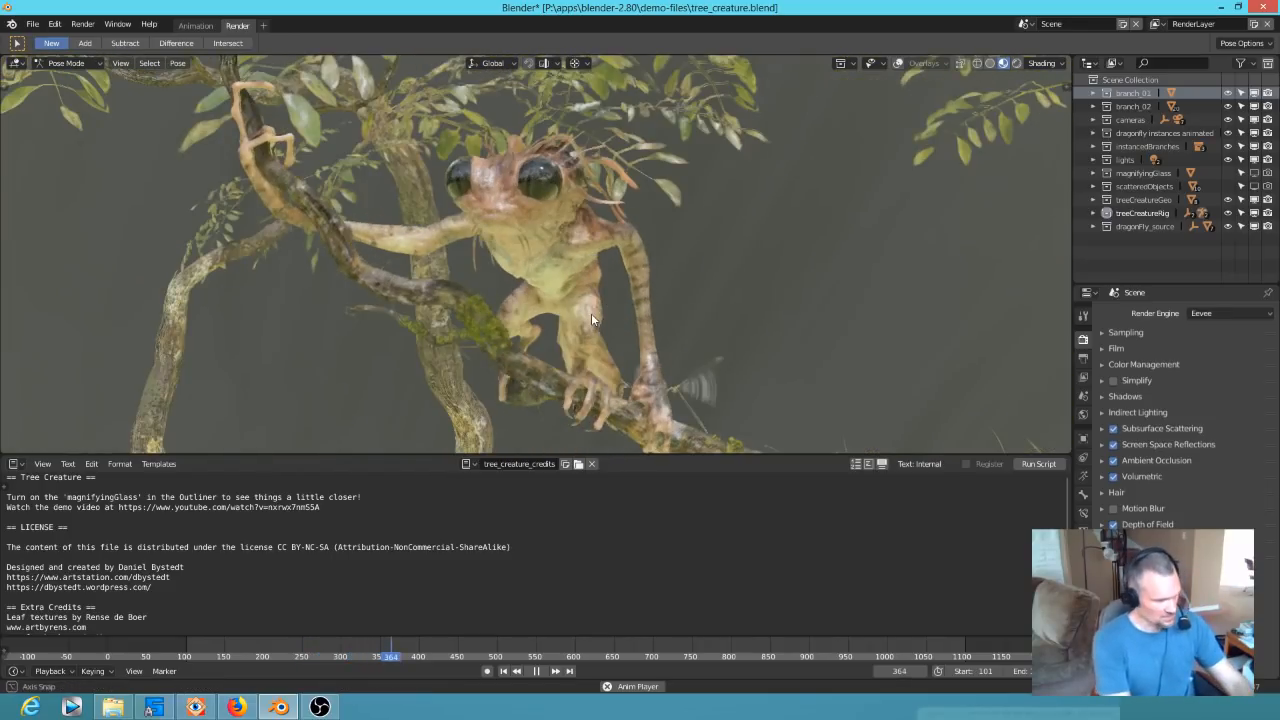
key(space)
Examine the paused tree creature's head and body up close from its side
middle_drag(658, 283, 496, 226)
scroll(569, 208, up, 5)
scroll(638, 232, down, 3)
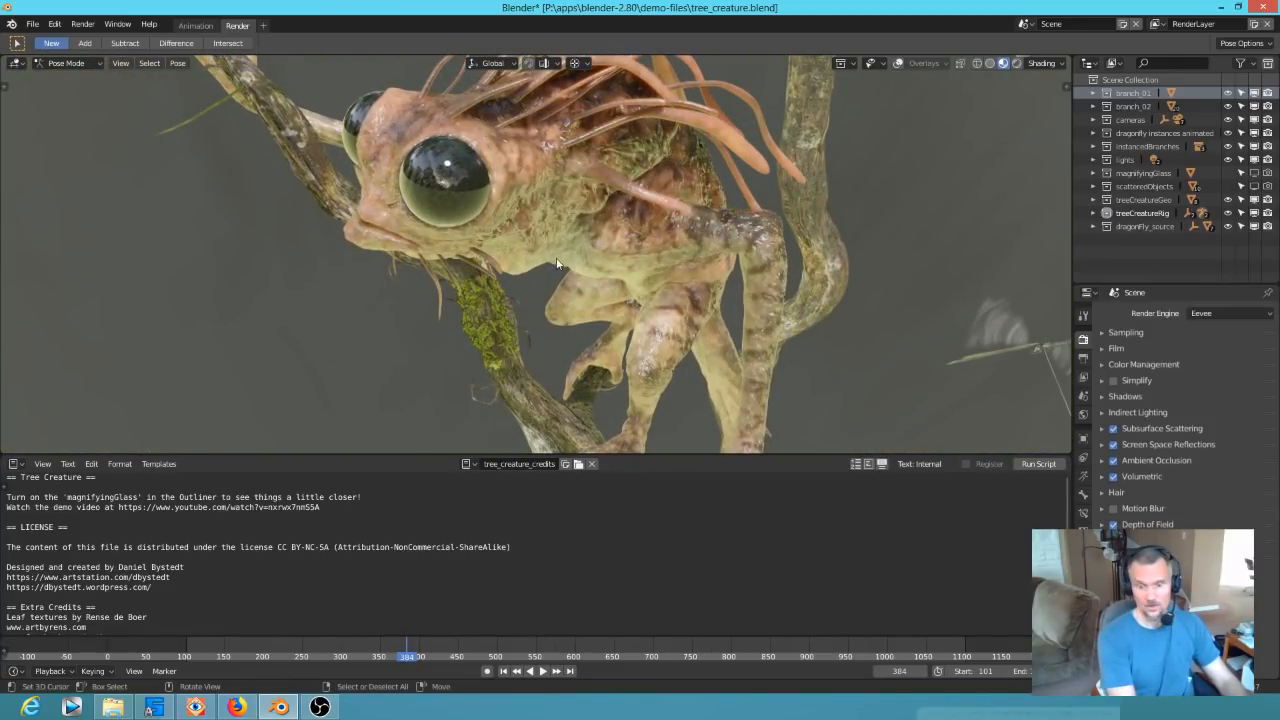
Open temple.blend from the demo-files folder
middle_drag(563, 255, 559, 229)
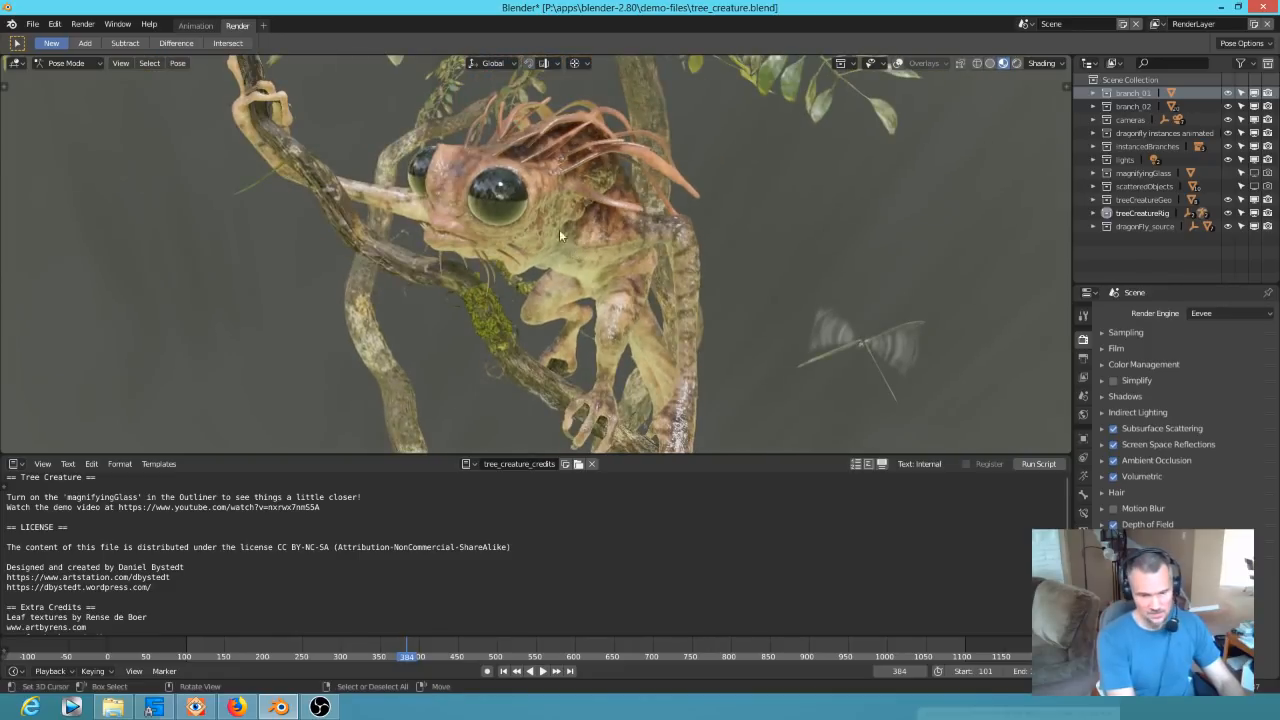
click(33, 24)
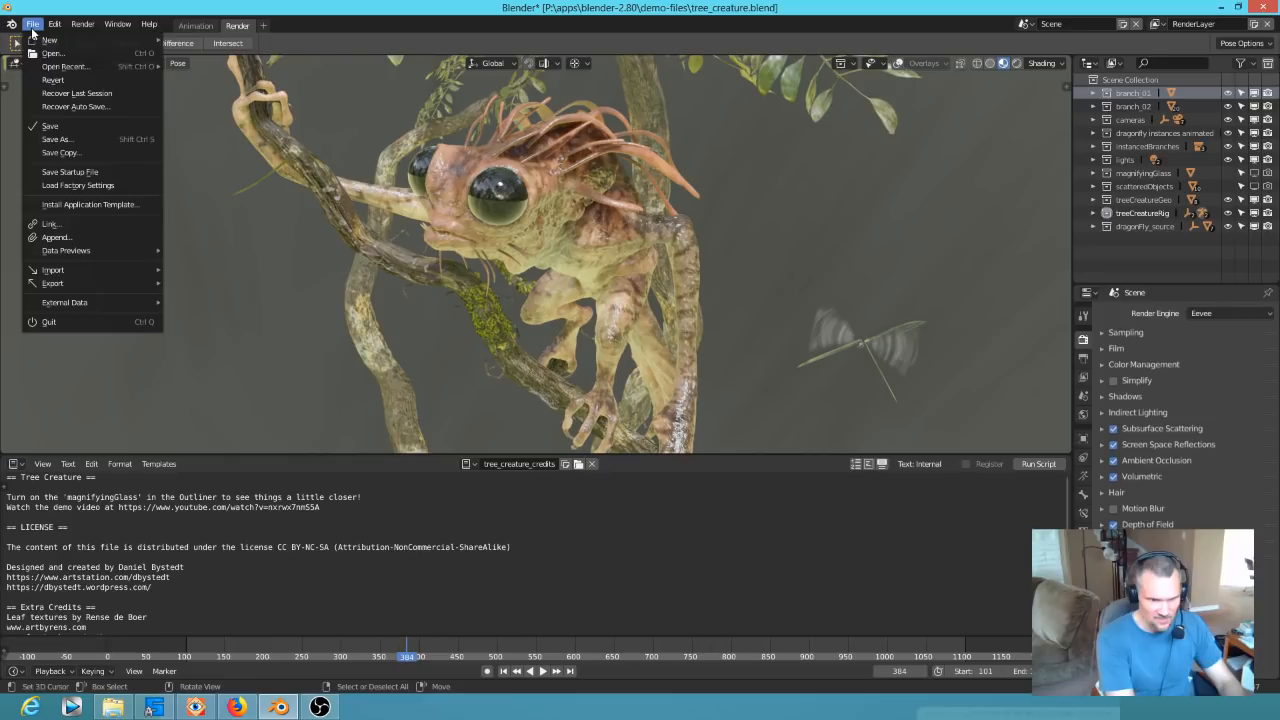
click(47, 54)
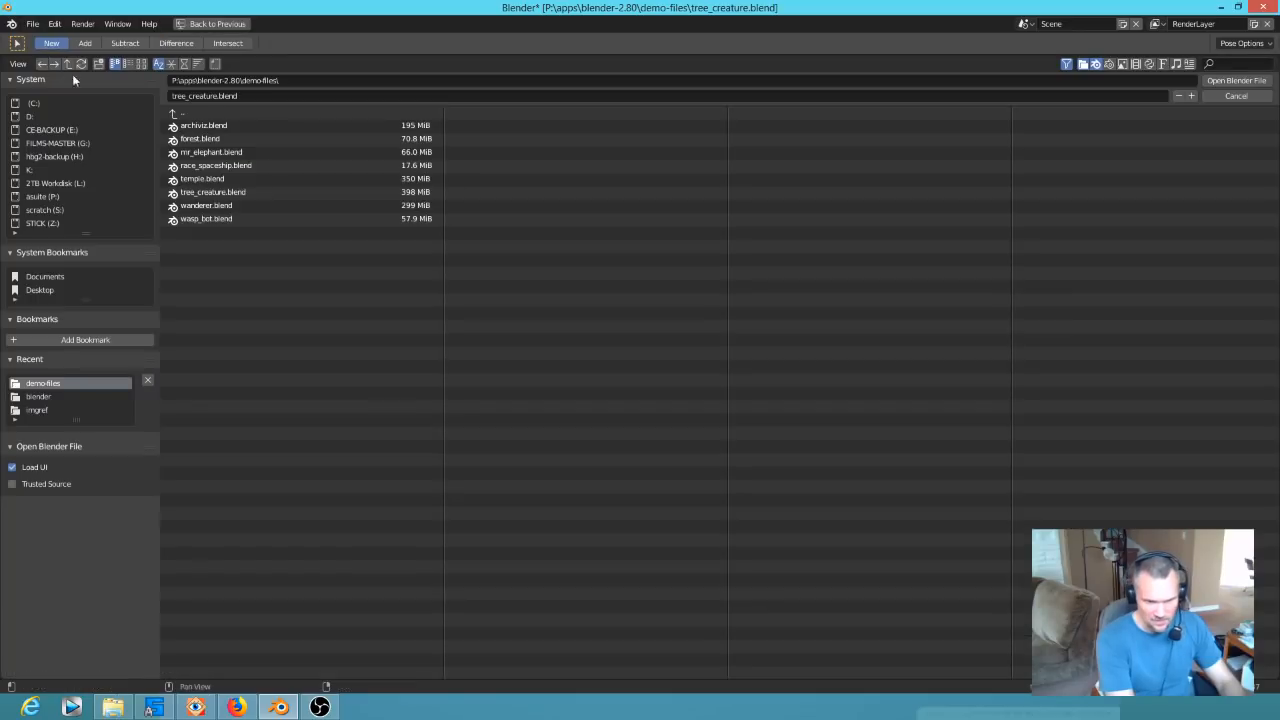
click(216, 180)
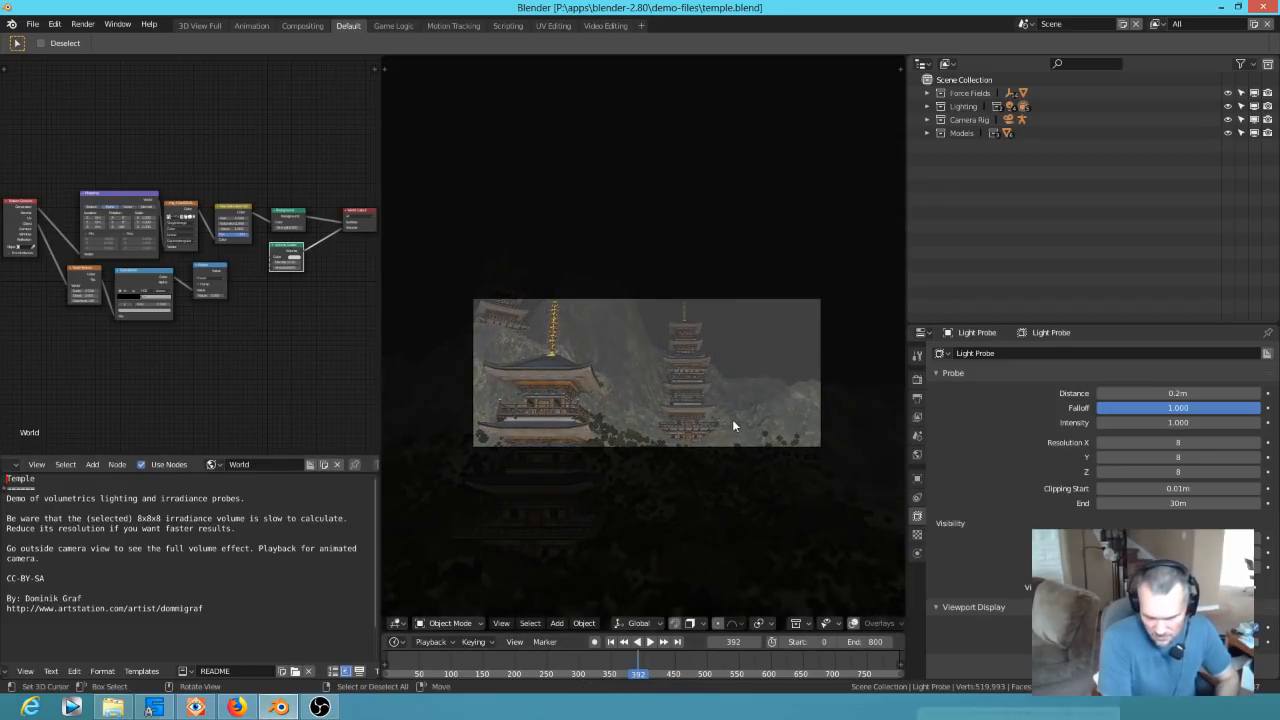
Examine the temple scene's camera view and its World shader nodes, including the Mapping, Noise Texture and ColorRamp nodes
scroll(708, 407, up, 3)
scroll(708, 407, down, 2)
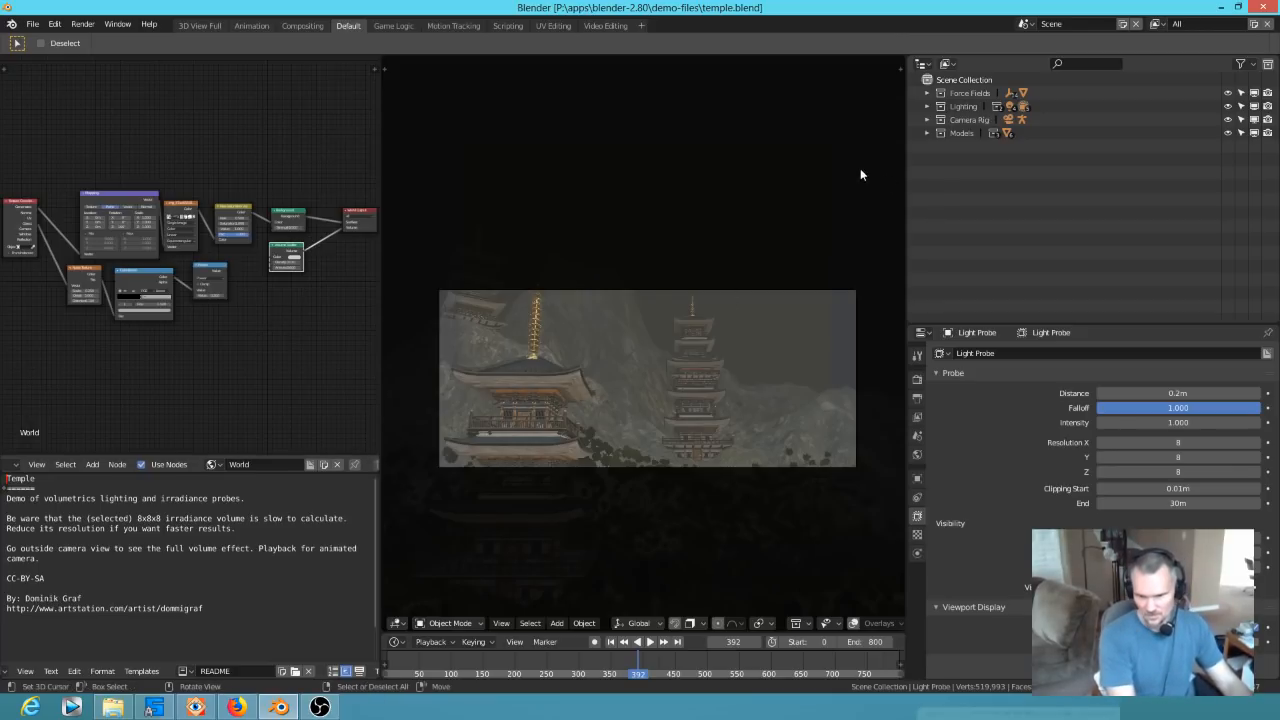
scroll(264, 286, up, 6)
scroll(253, 288, up, 5)
scroll(245, 280, down, 4)
middle_drag(200, 269, 50, 320)
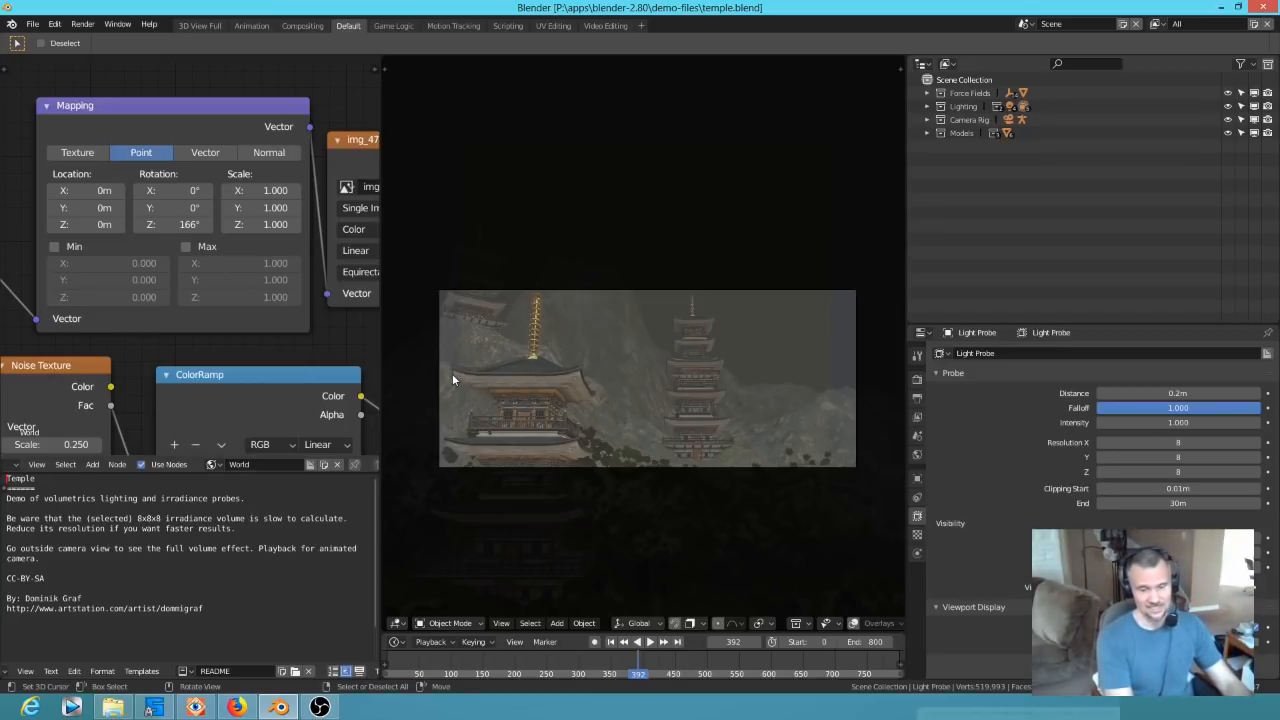
scroll(272, 250, down, 5)
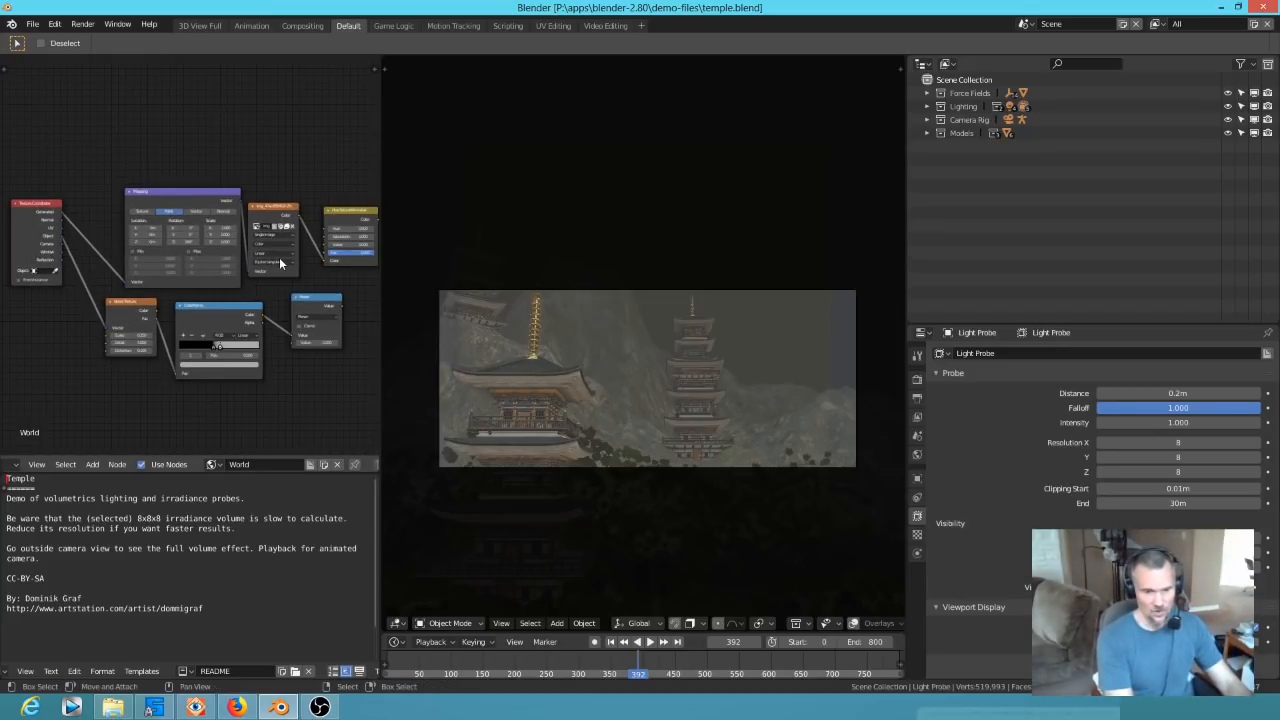
scroll(278, 278, up, 4)
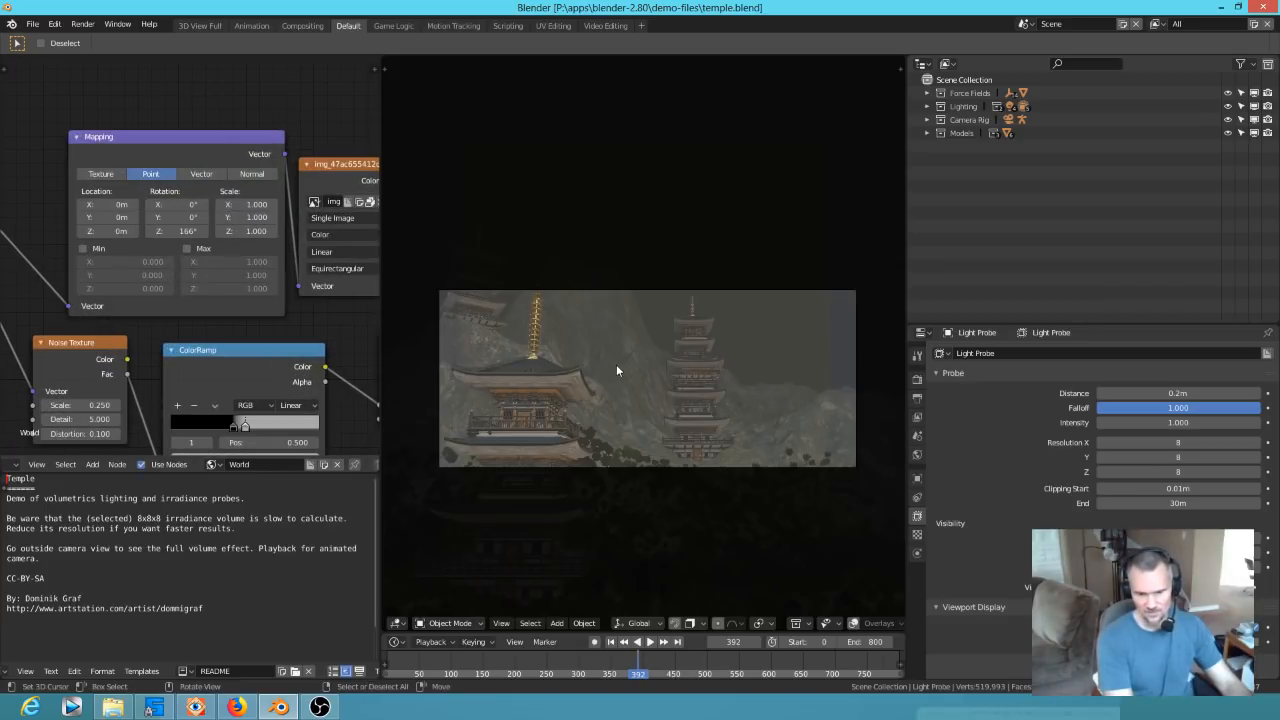
Inspect the temple pagodas, hillside and foggy mountains from several angles outside the camera
scroll(617, 369, up, 3)
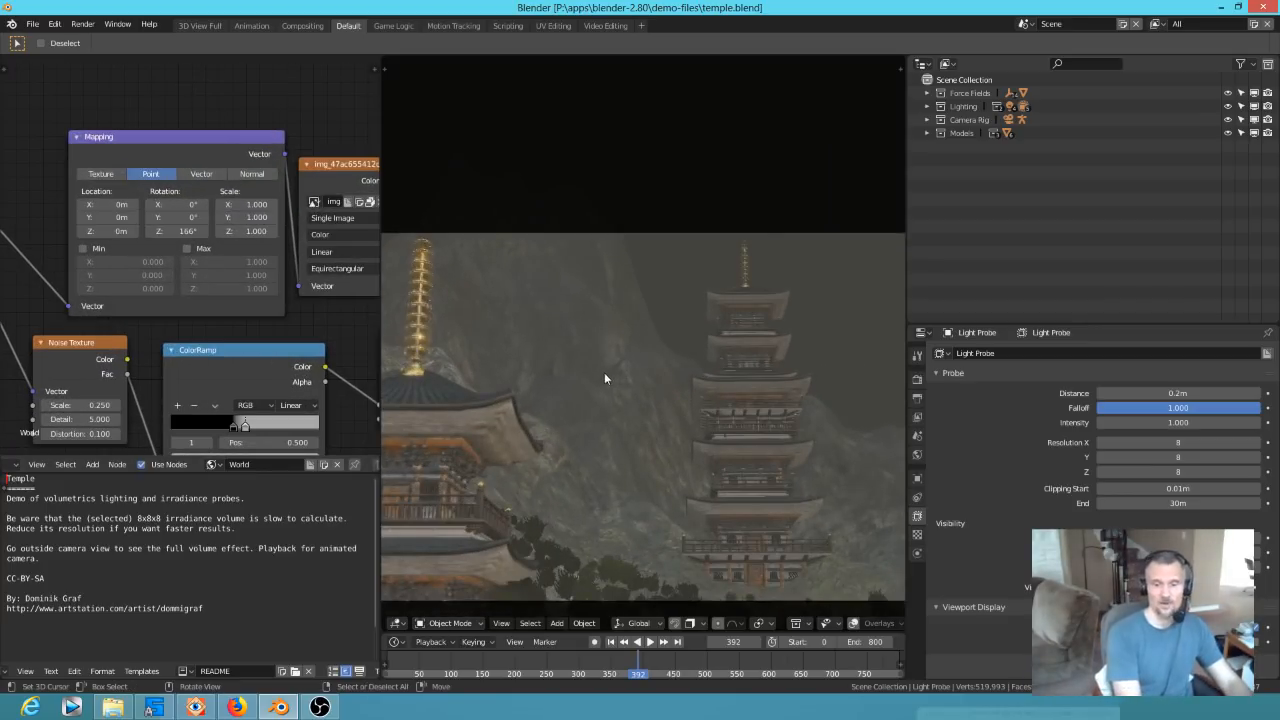
middle_drag(552, 501, 620, 507)
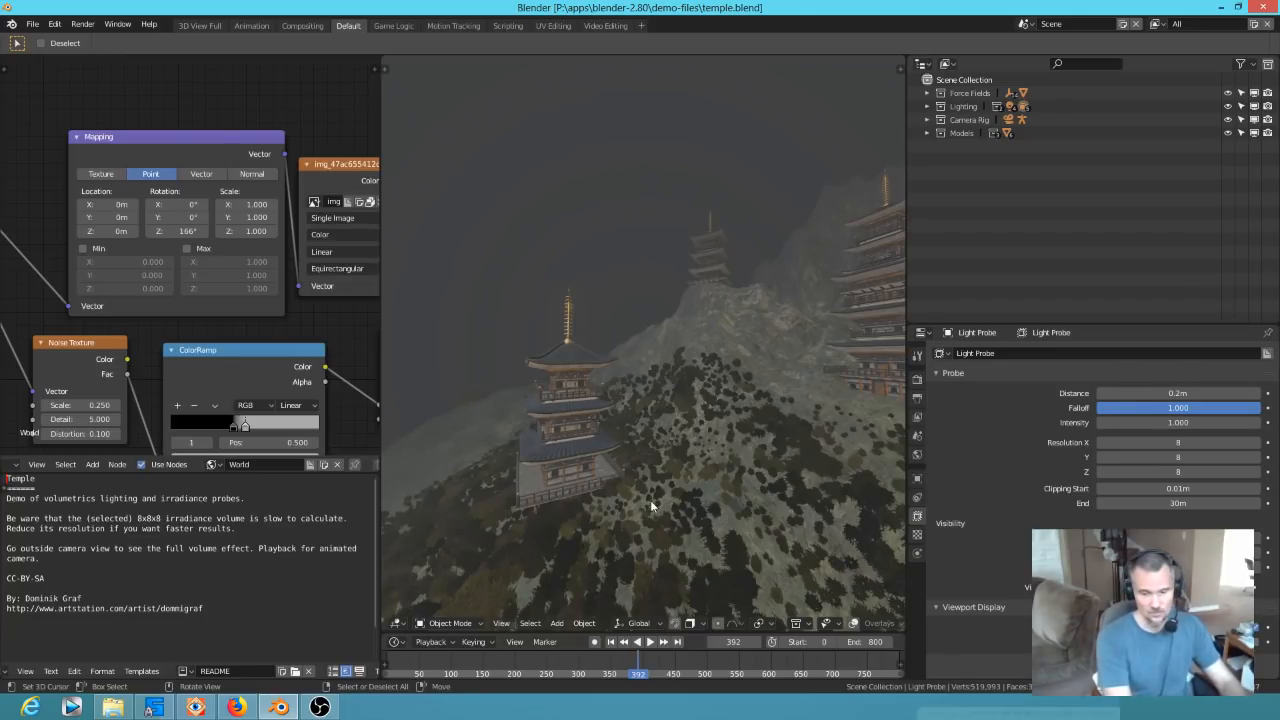
middle_drag(632, 446, 688, 432)
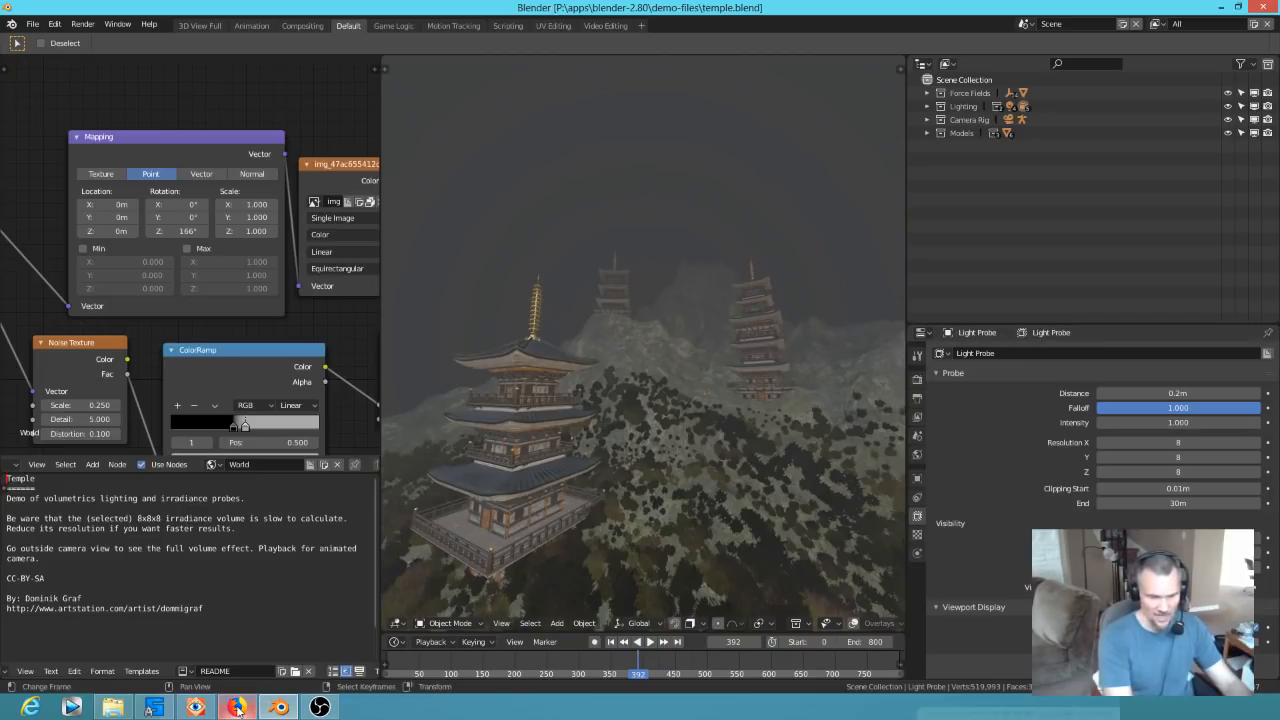
mouse_move(238, 709)
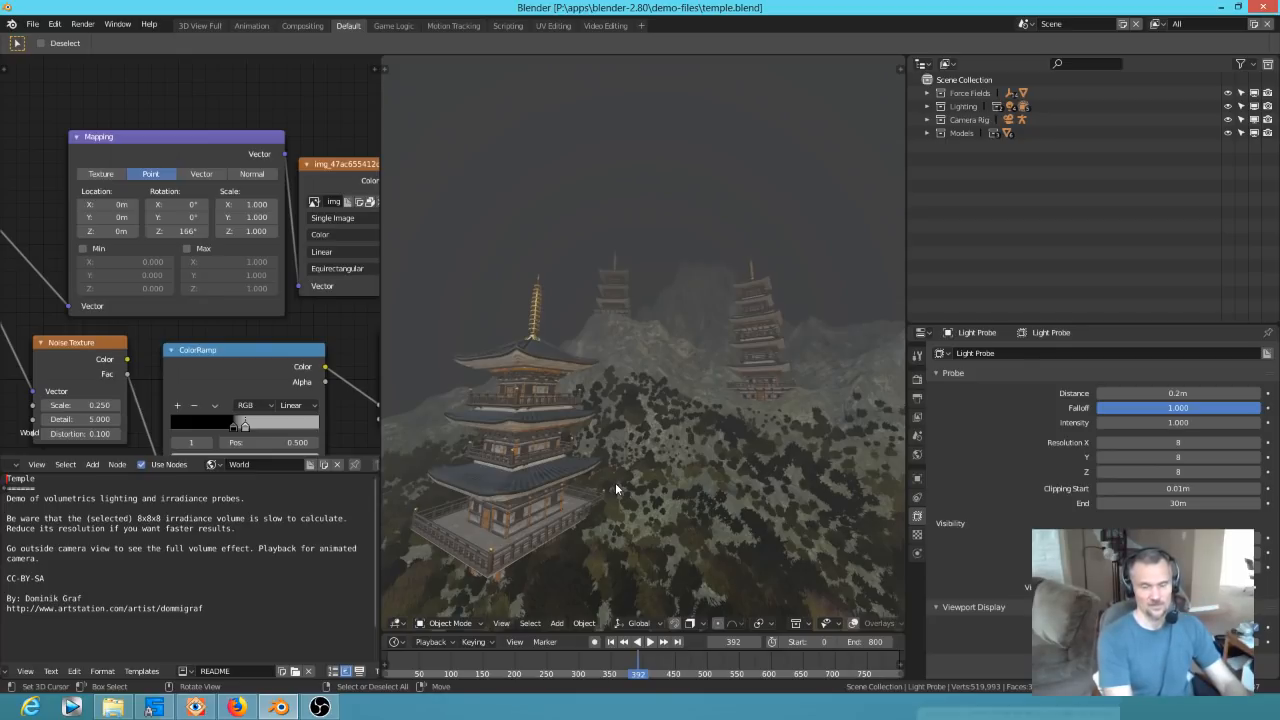
middle_drag(577, 511, 612, 506)
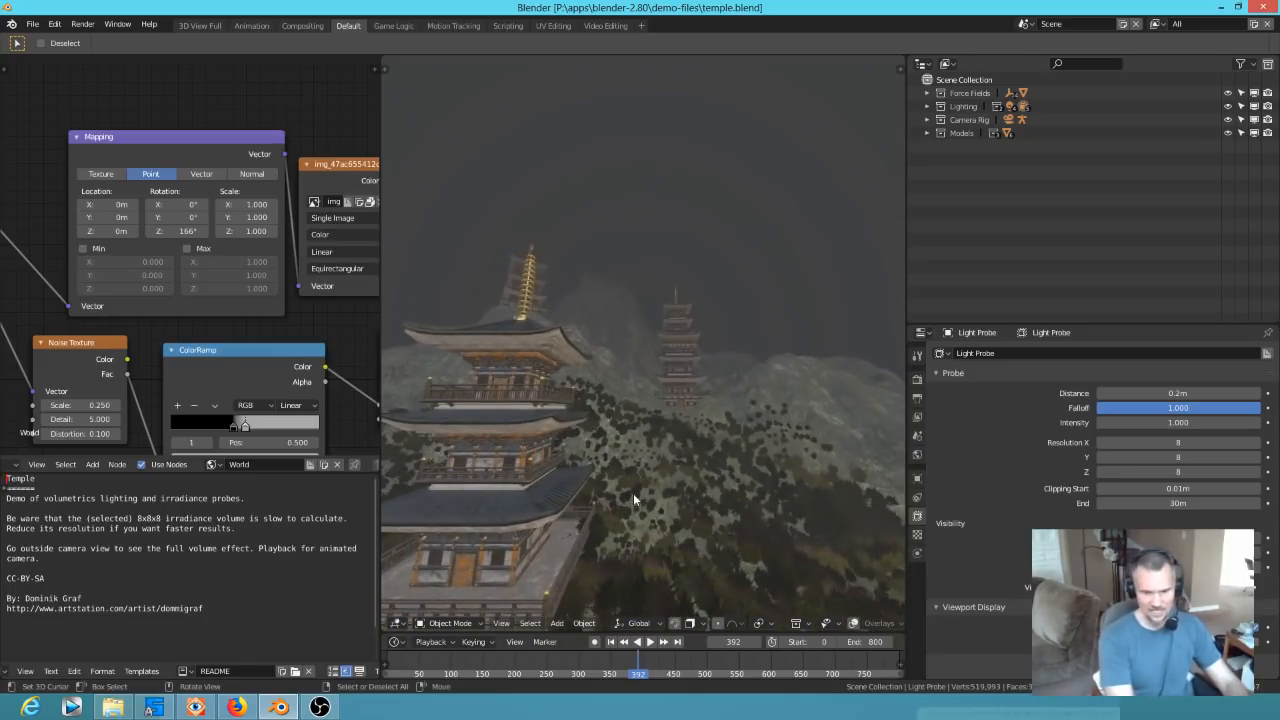
middle_drag(723, 497, 651, 520)
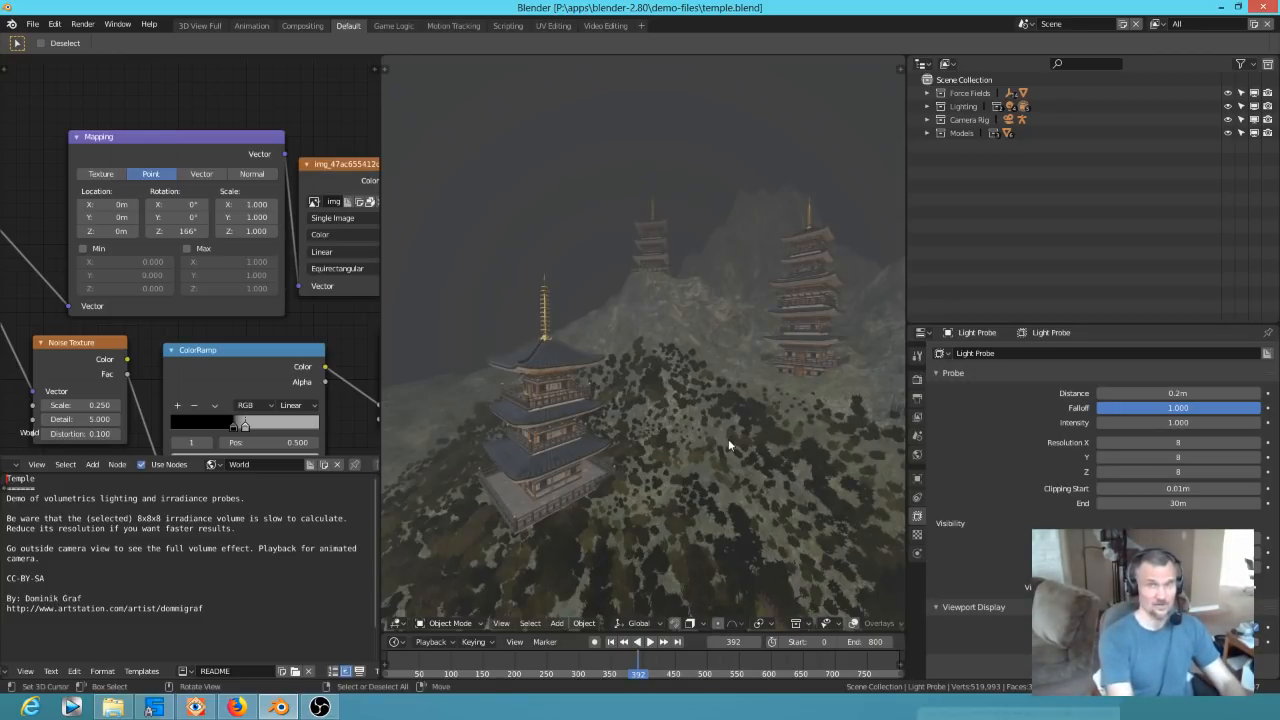
middle_drag(705, 492, 794, 437)
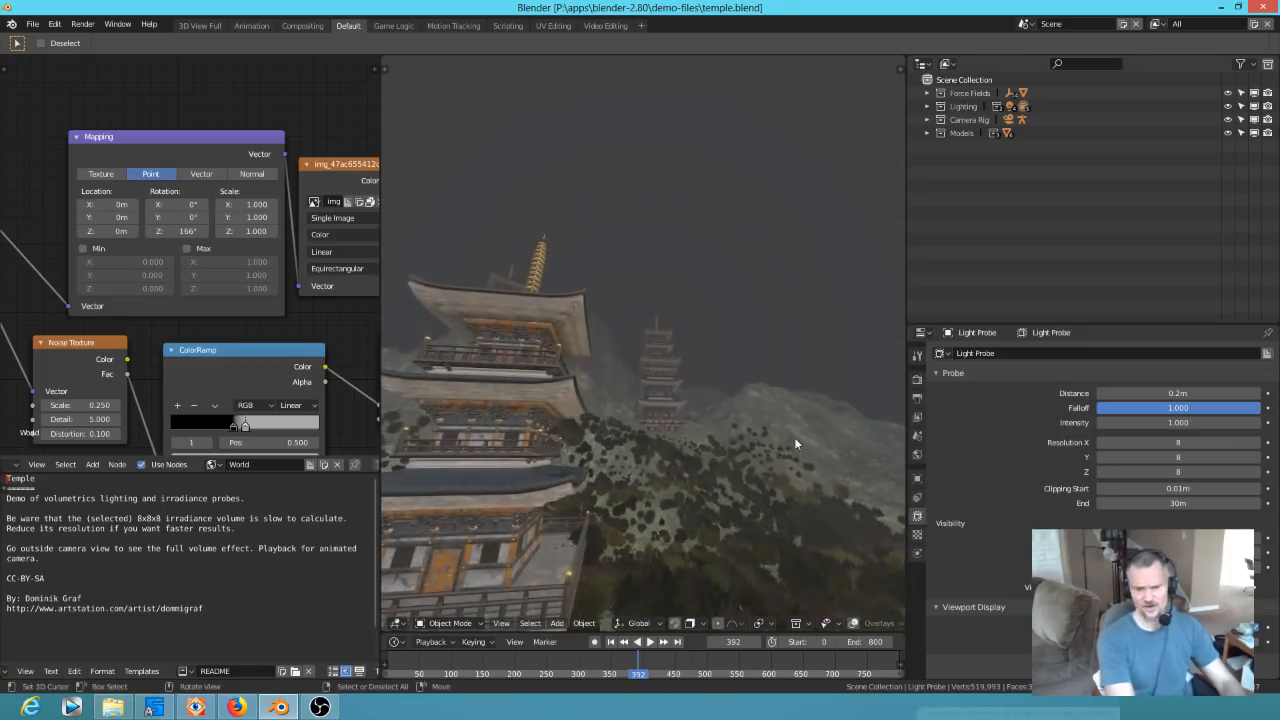
scroll(698, 474, down, 5)
middle_drag(624, 438, 662, 471)
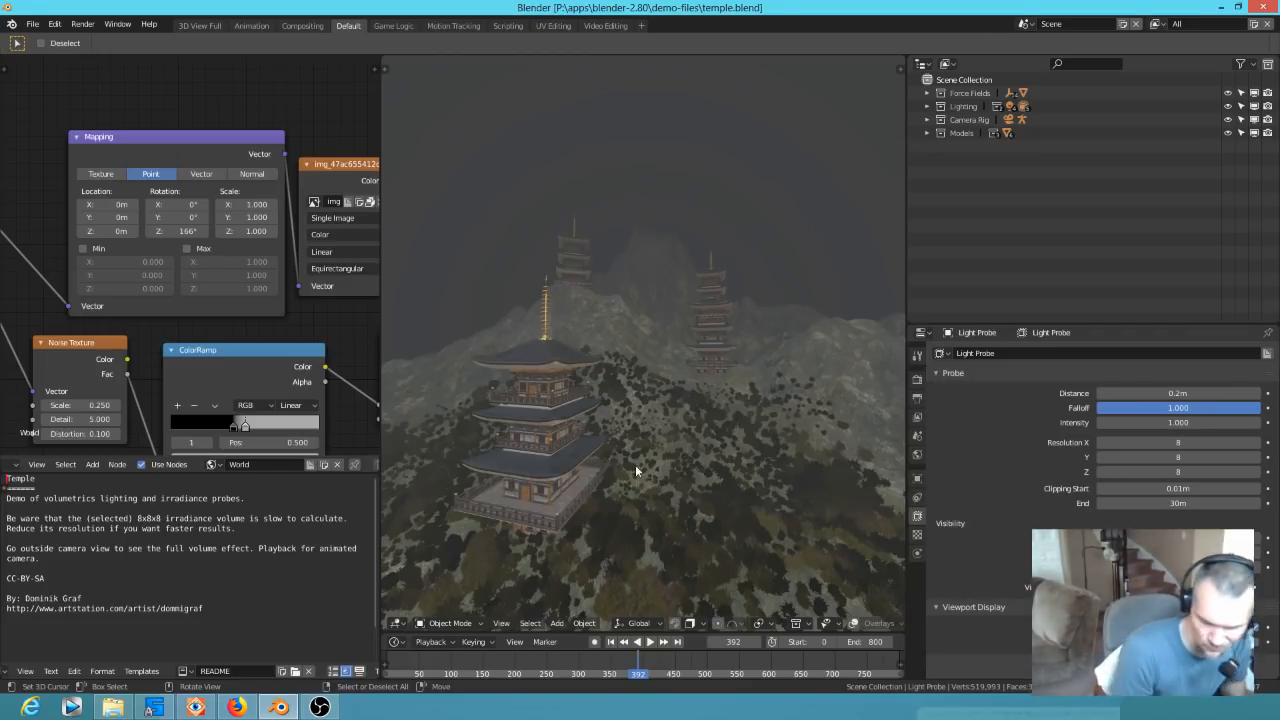
middle_drag(666, 457, 630, 499)
Return to the temple's camera view, play the animation from frame 392 and stop it at frame 437
key(KP_0)
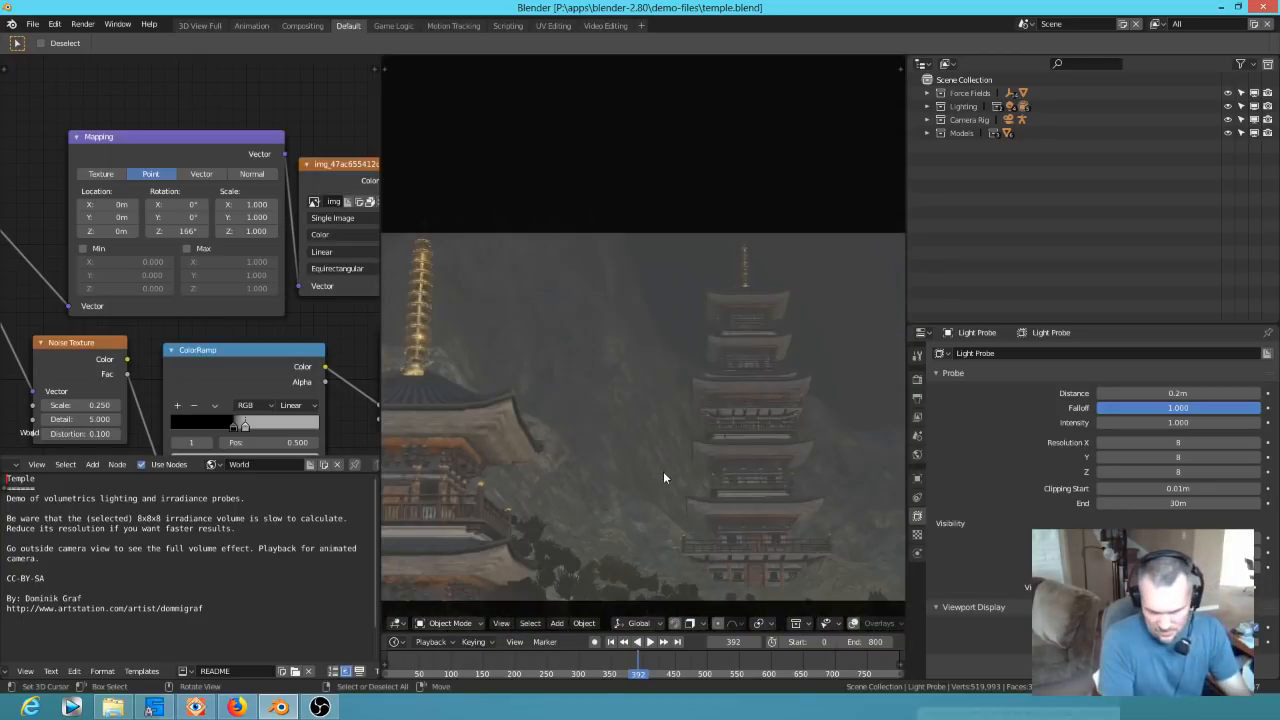
scroll(658, 447, down, 1)
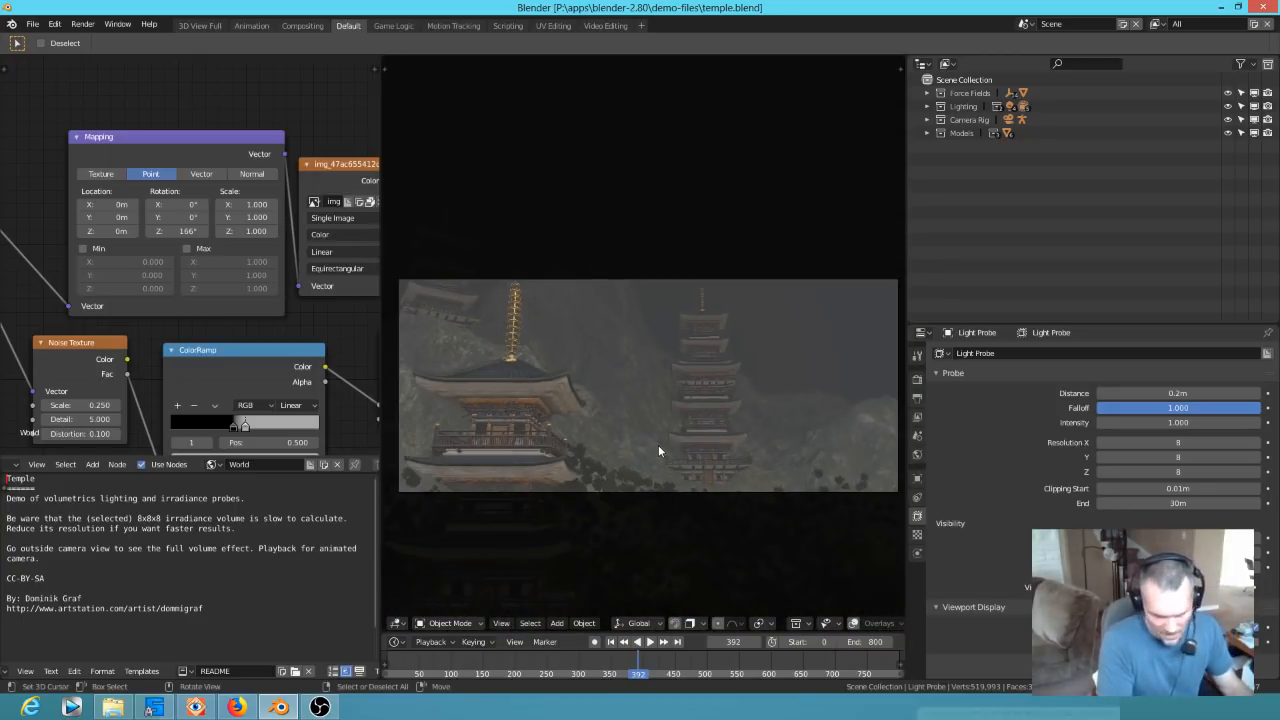
key(space)
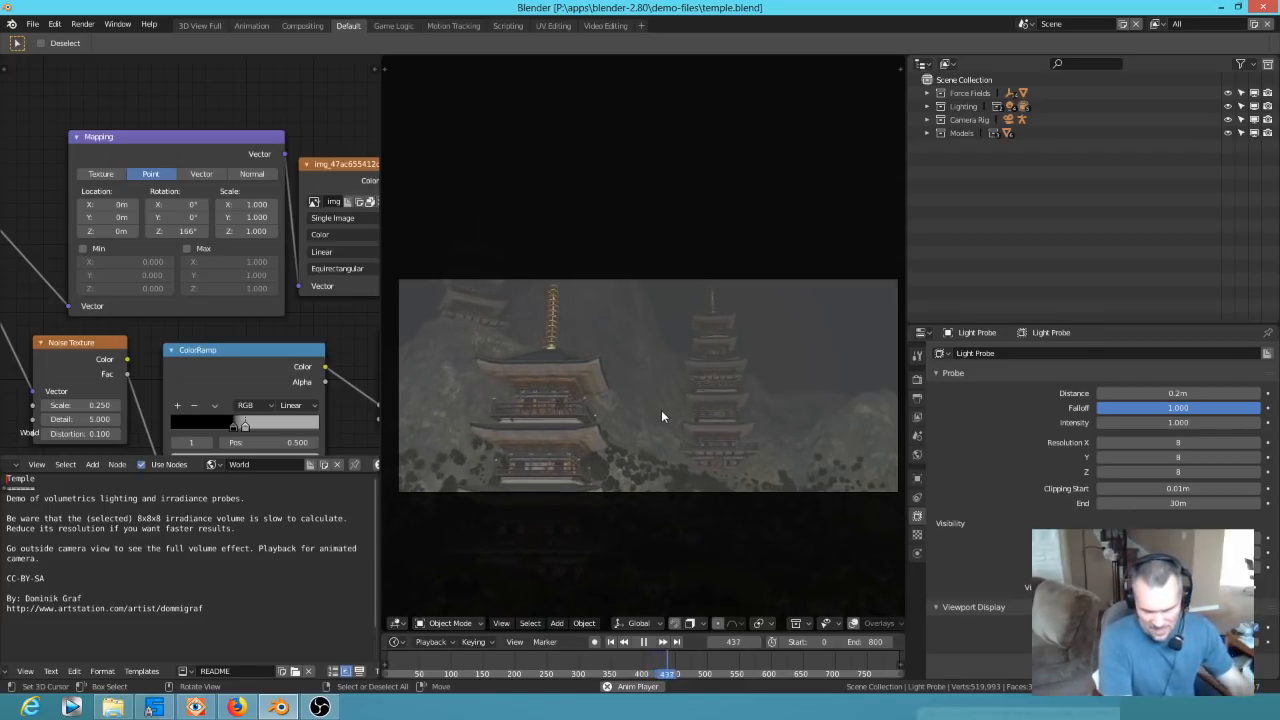
key(space)
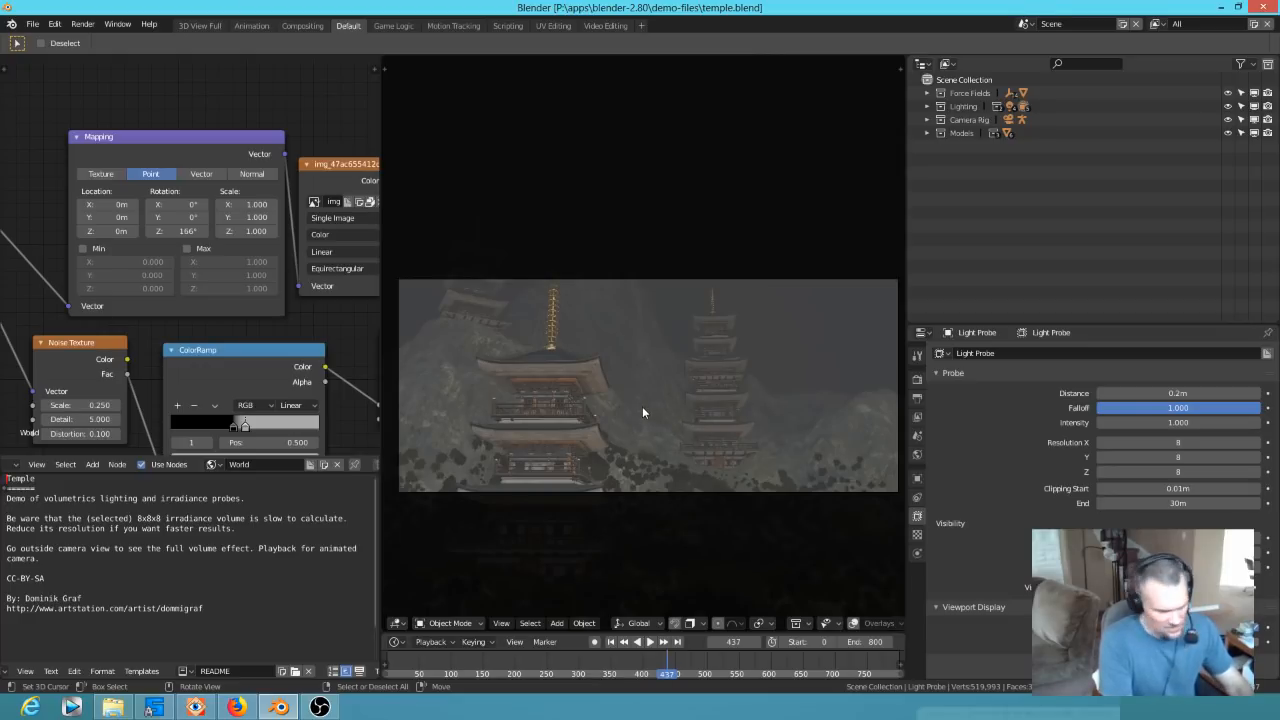
Examine the nearest pagoda up close from outside the camera with the animation paused at frame 437
key(KP_0)
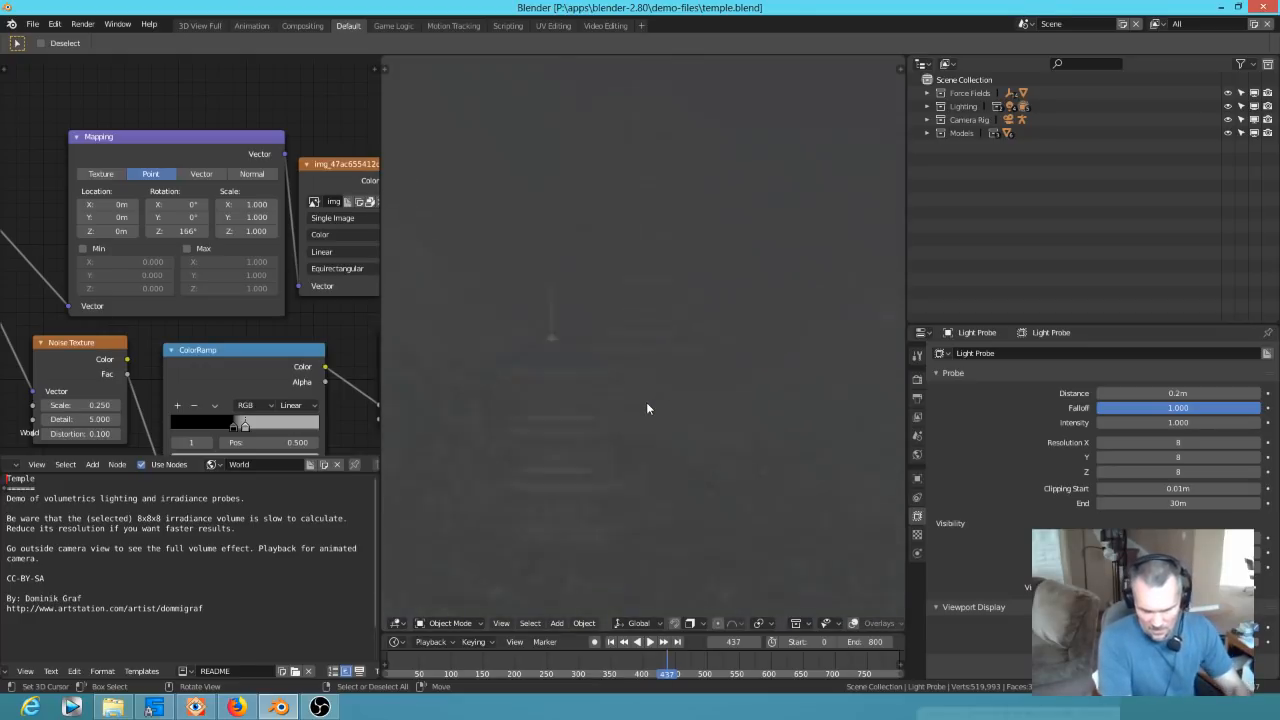
key(KP_0)
middle_drag(675, 415, 608, 485)
scroll(624, 412, up, 6)
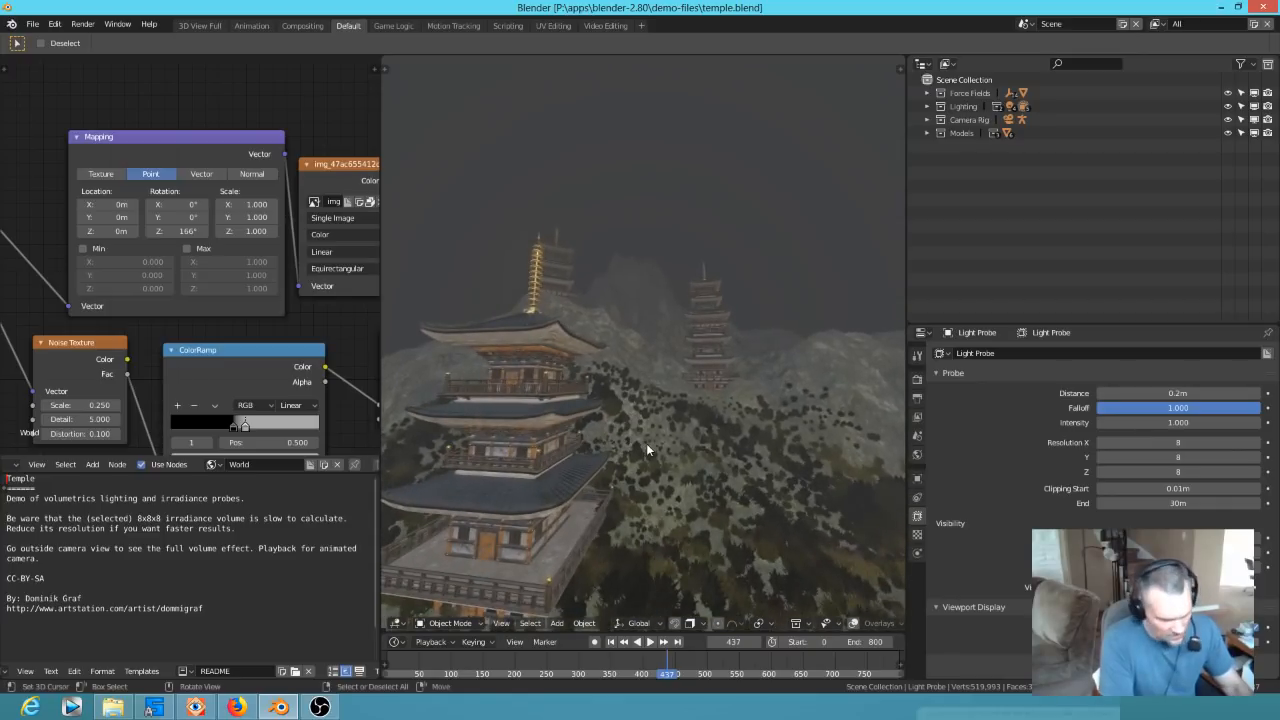
Look through the temple camera again and play the animation from frame 437 to frame 460
key(KP_0)
key(space)
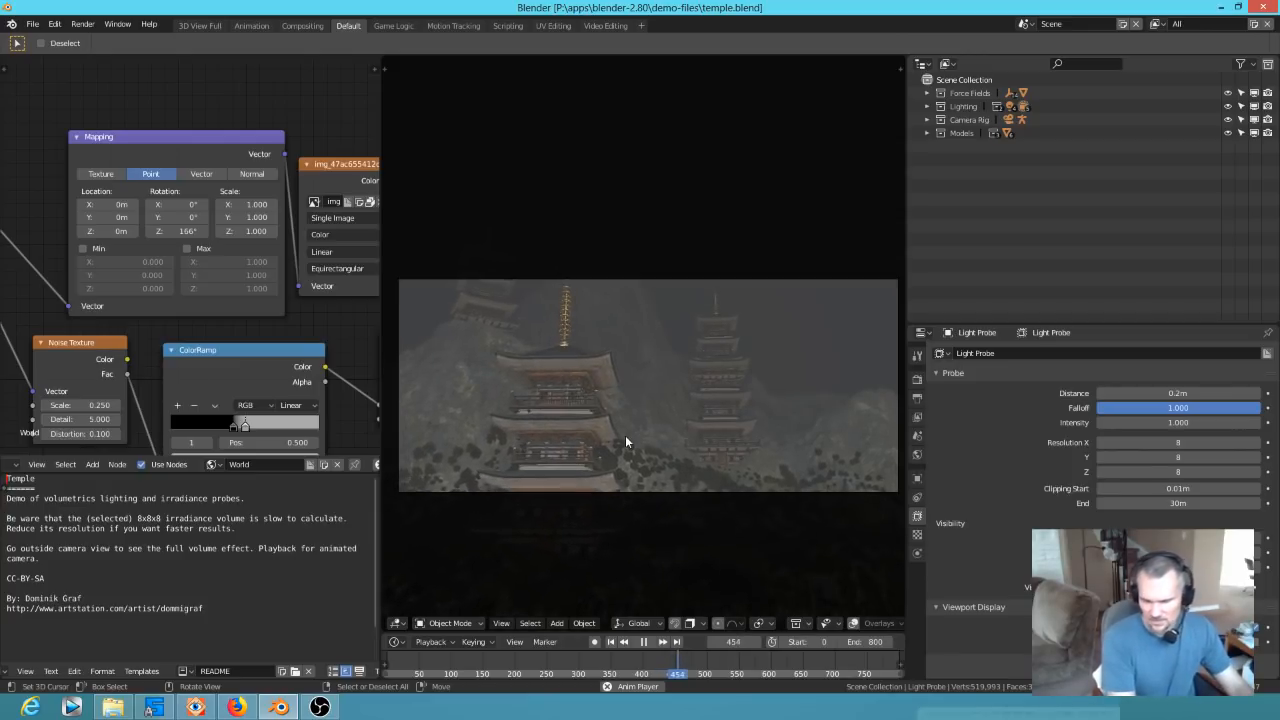
key(space)
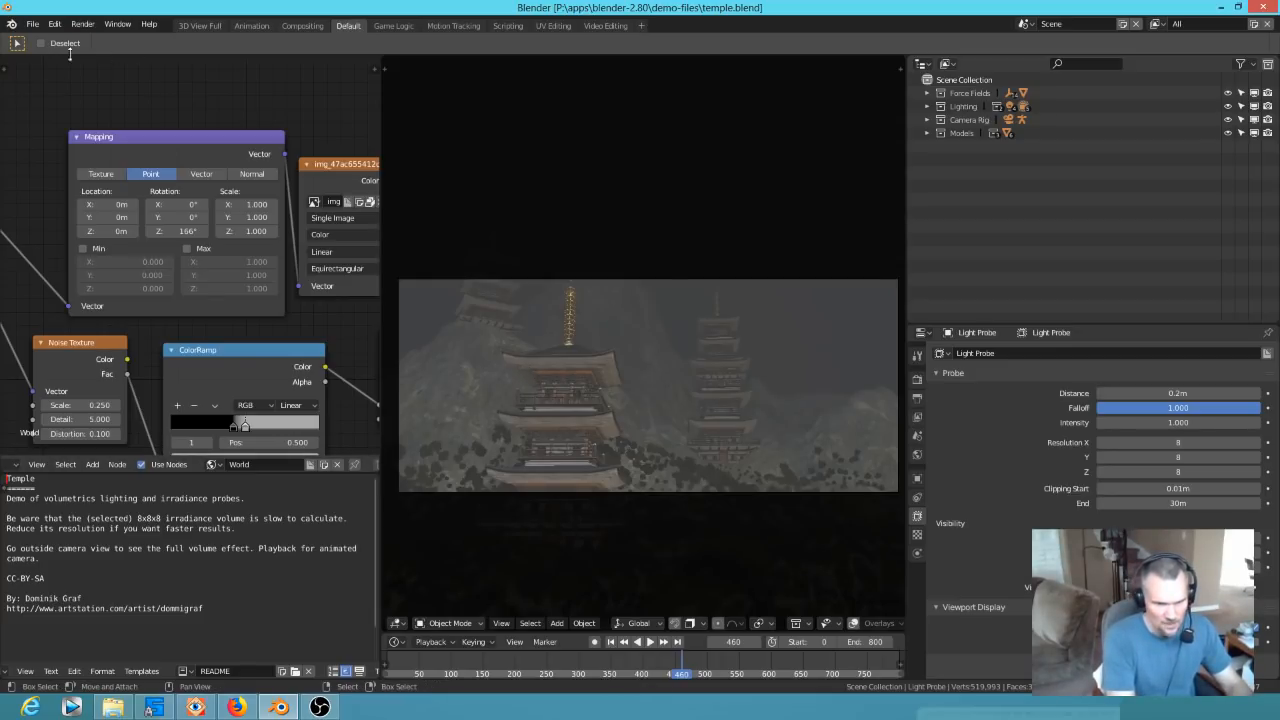
Open race_spaceship.blend from the demo-files folder and view the ship from its front, outside the camera
click(33, 23)
click(50, 55)
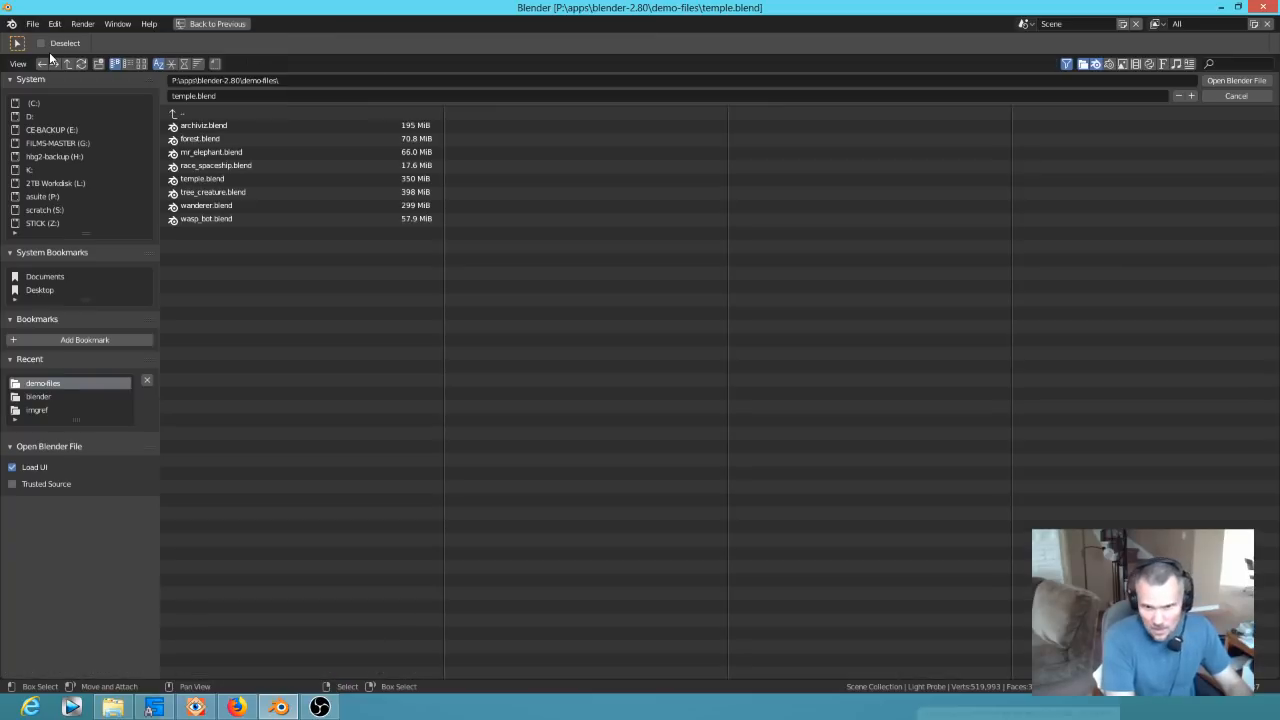
click(211, 165)
double_click(211, 165)
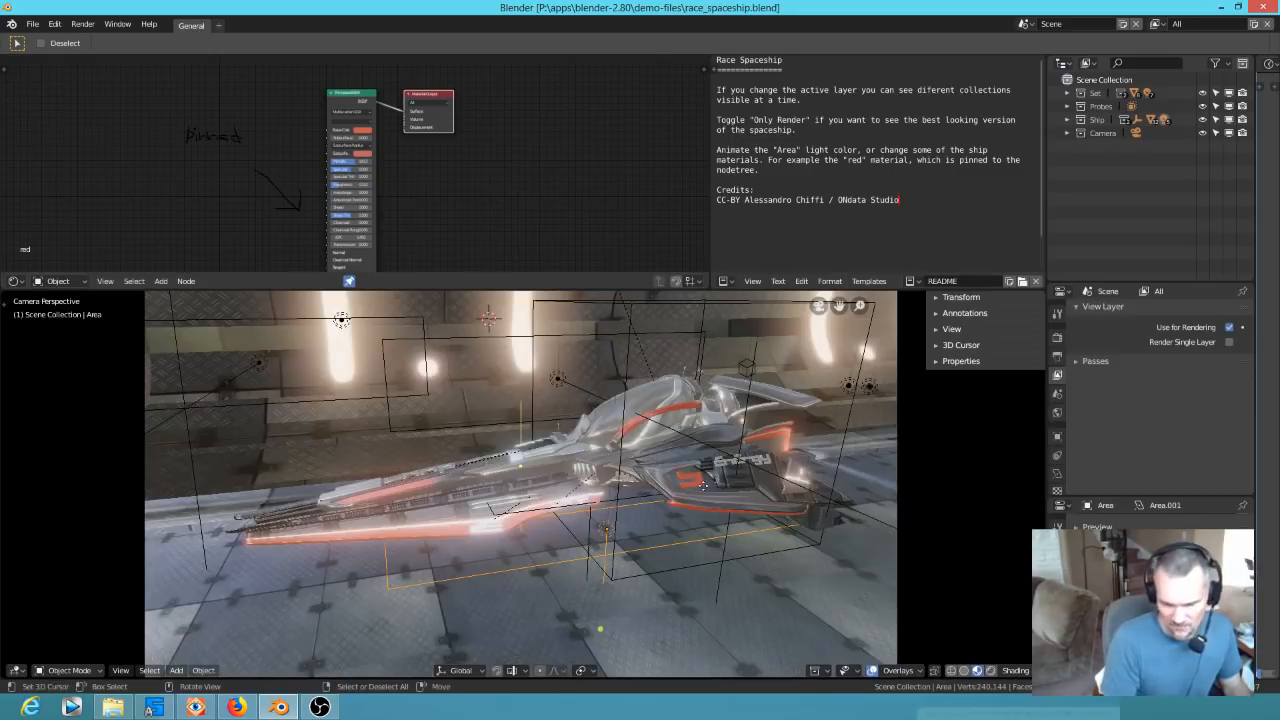
middle_drag(470, 514, 603, 380)
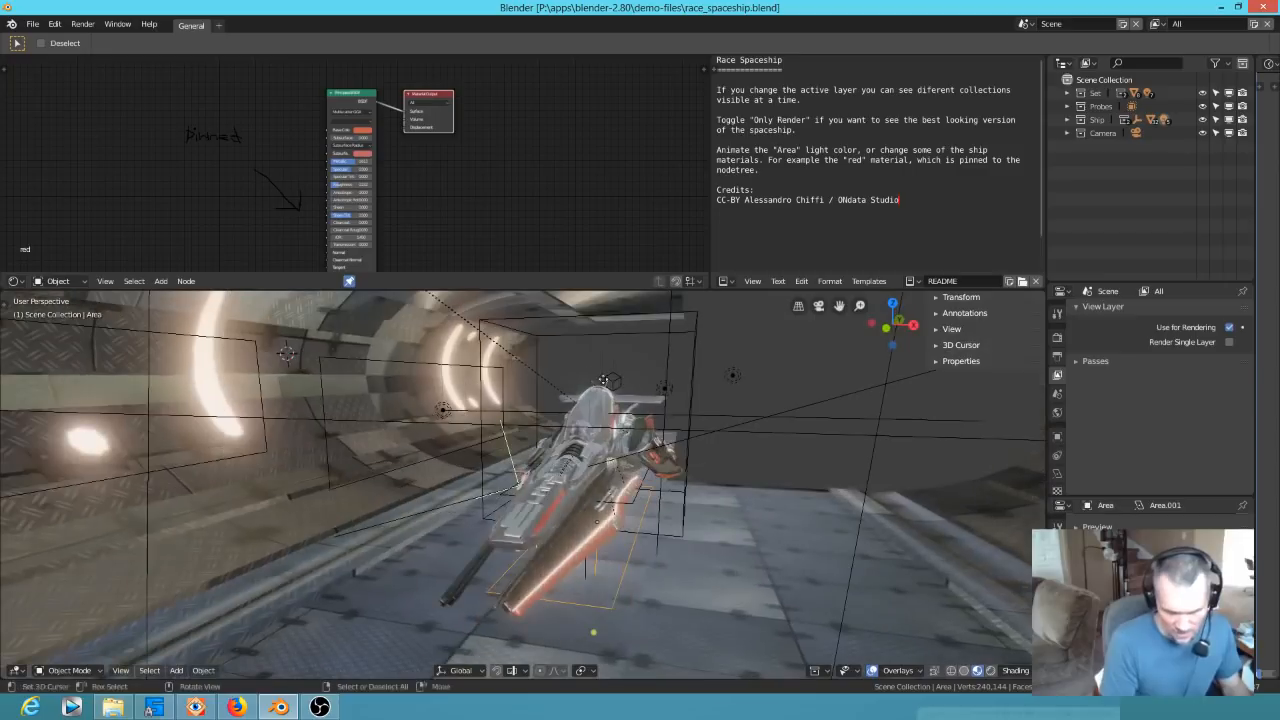
Open mr_elephant.blend from the demo-files folder
click(32, 23)
click(42, 40)
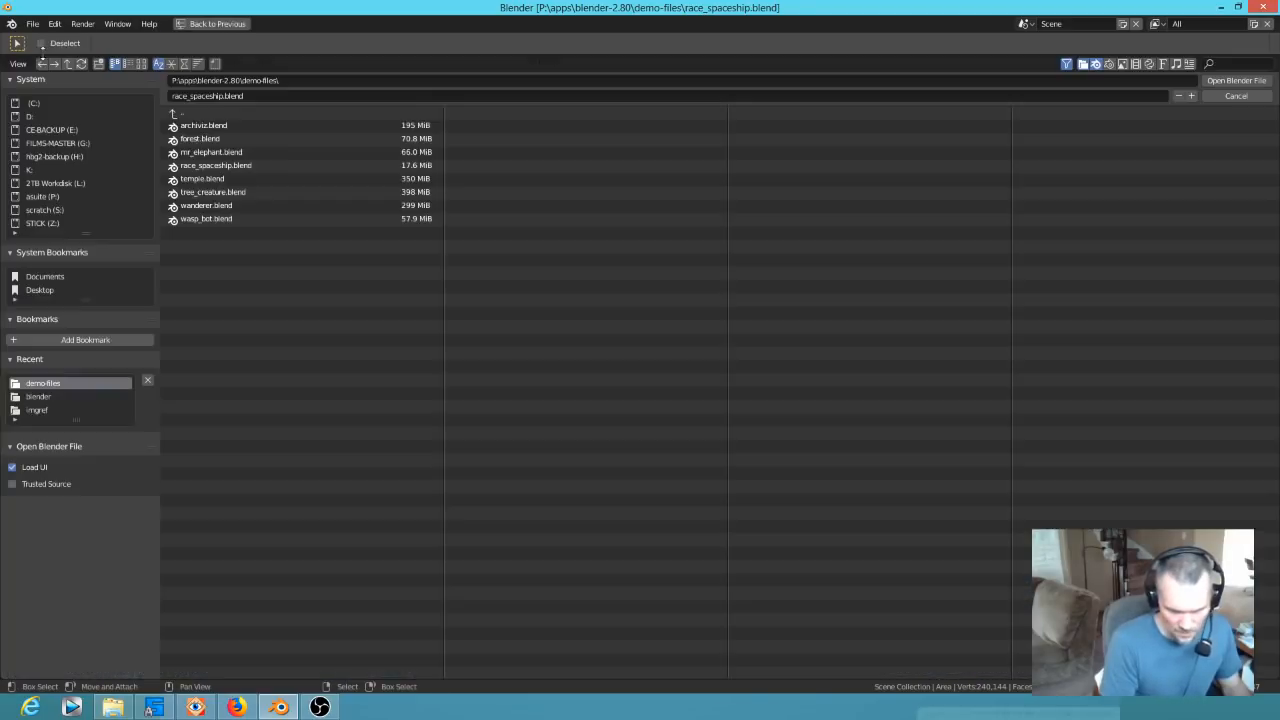
click(224, 151)
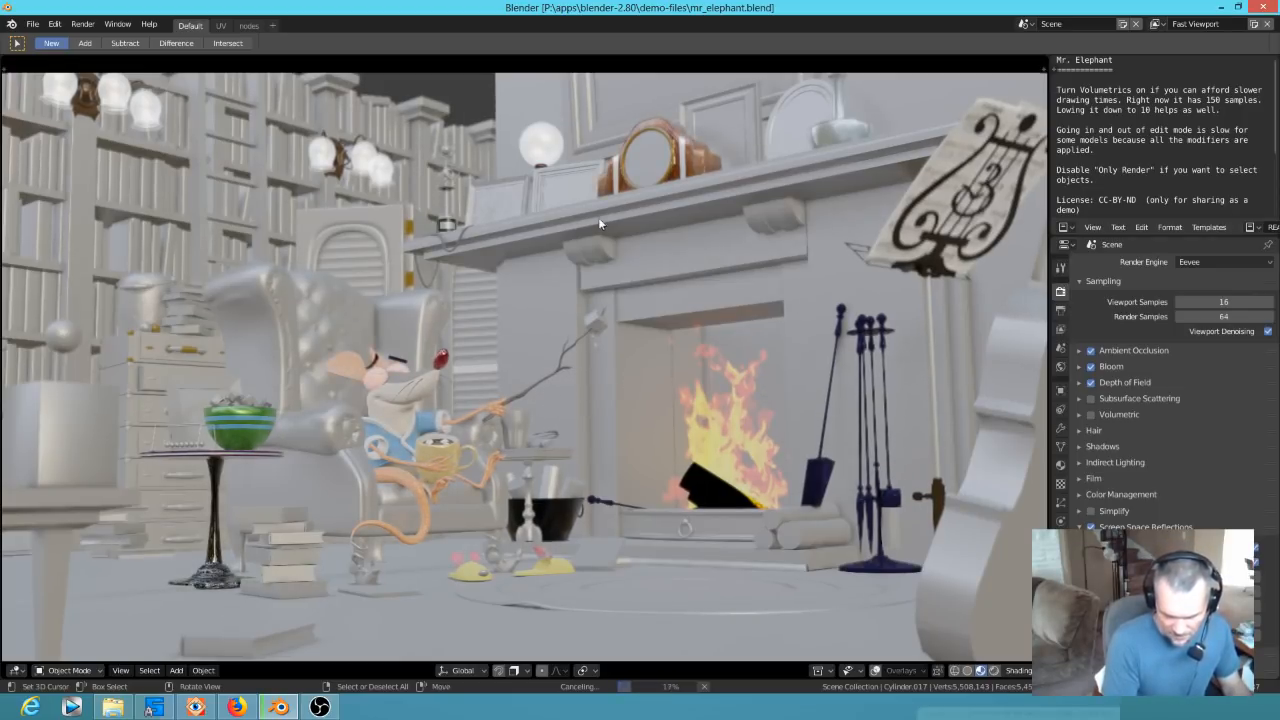
Examine the mouse in the armchair and the fireplace from outside the camera, and return to the full camera view
middle_drag(709, 355, 391, 520)
scroll(523, 417, up, 5)
scroll(519, 493, up, 4)
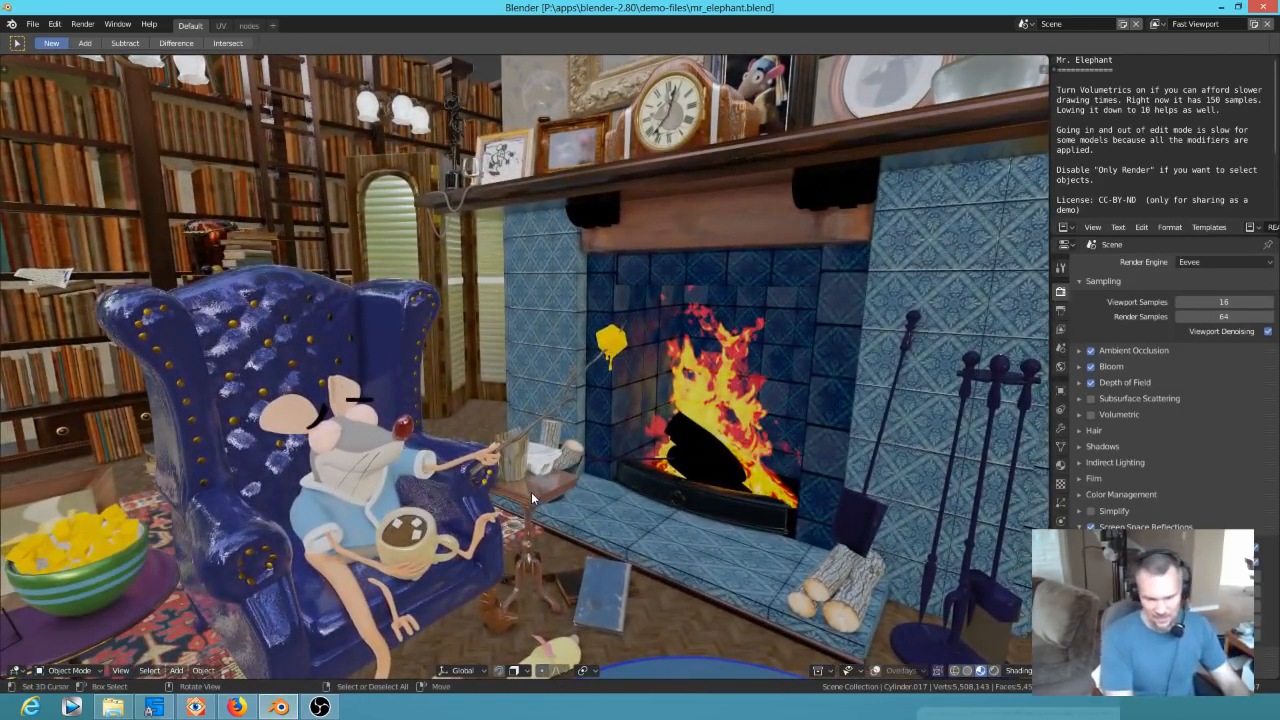
key(KP_0)
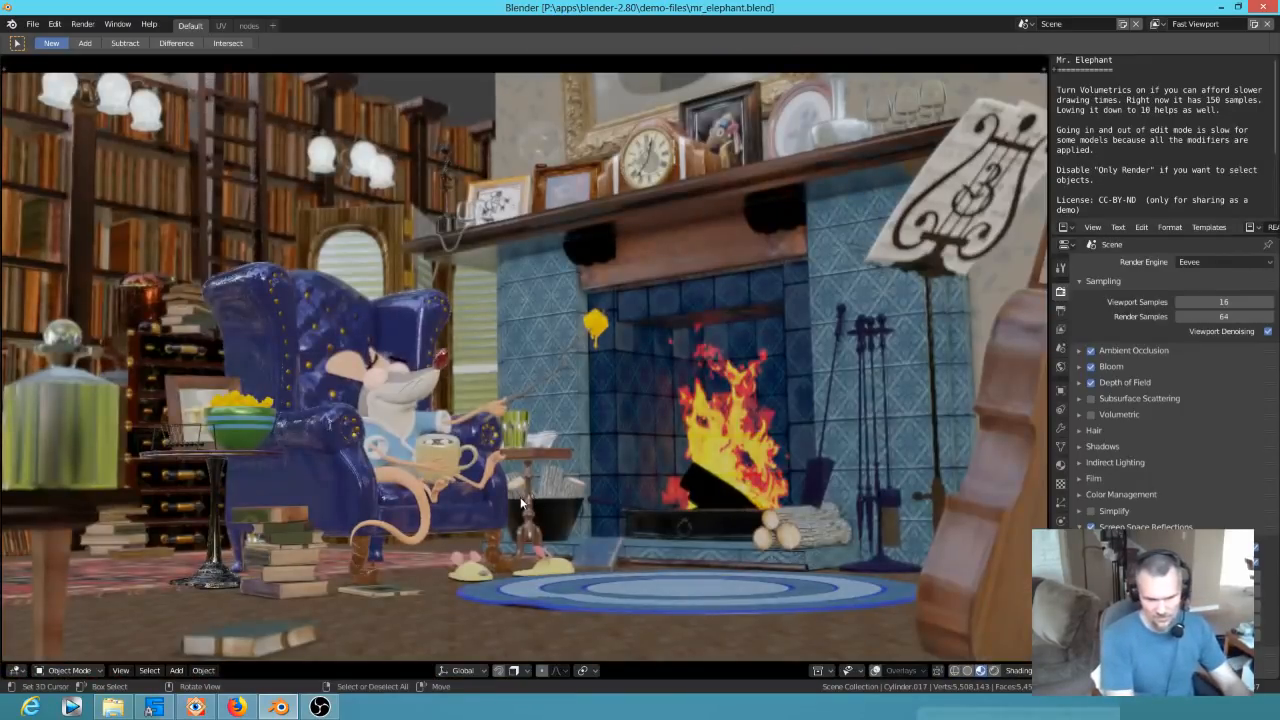
key(Home)
scroll(541, 445, down, 2)
scroll(543, 445, up, 1)
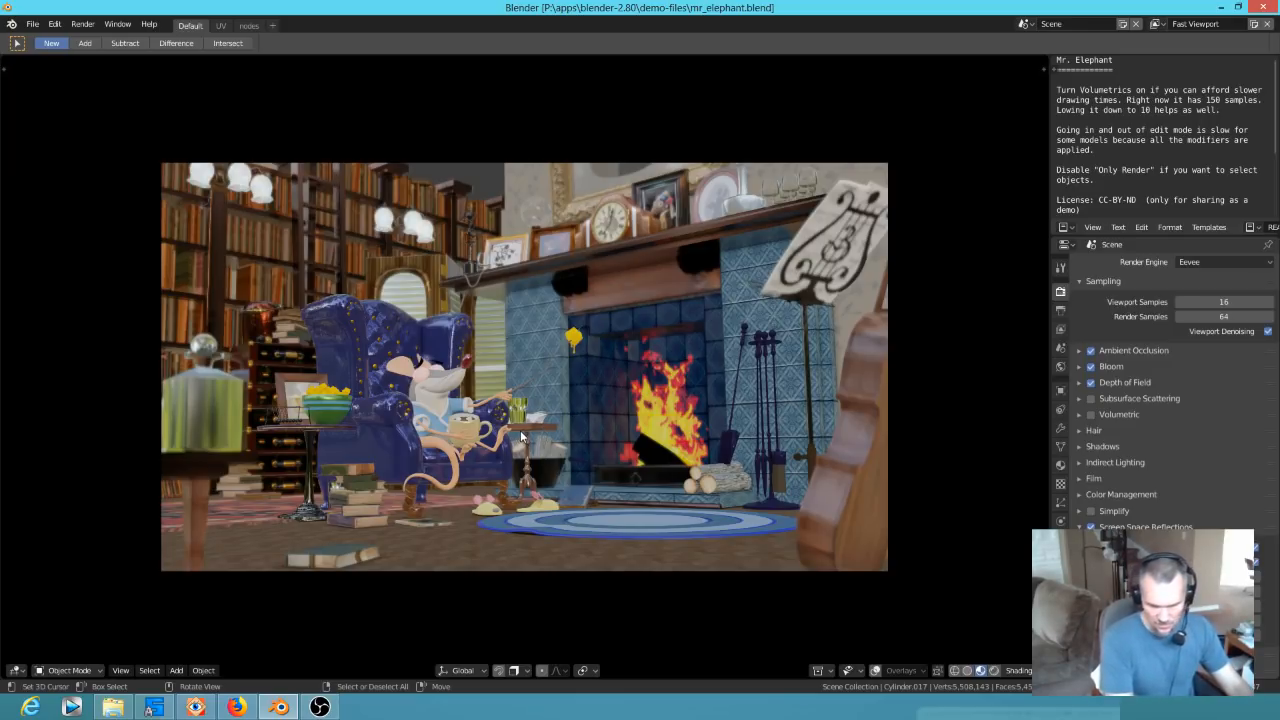
Play the Mr. Elephant scene's animation briefly, stop it, and fit the camera frame to the viewport
key(space)
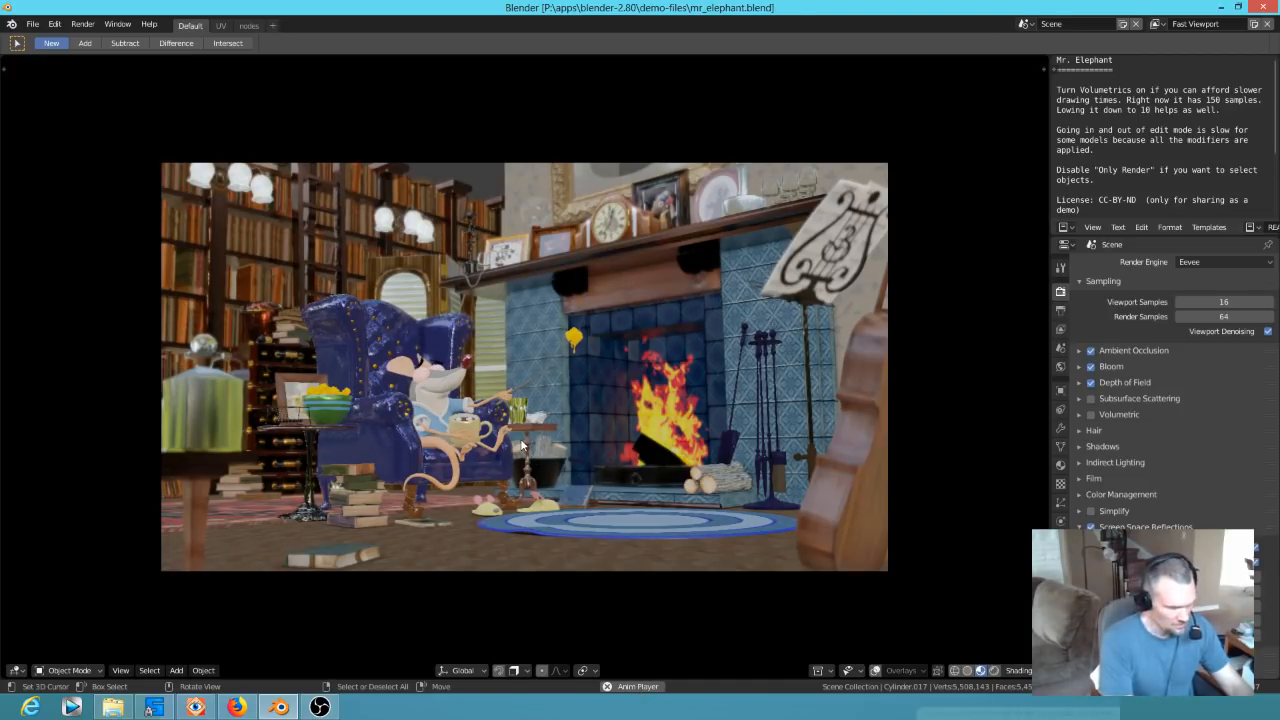
key(space)
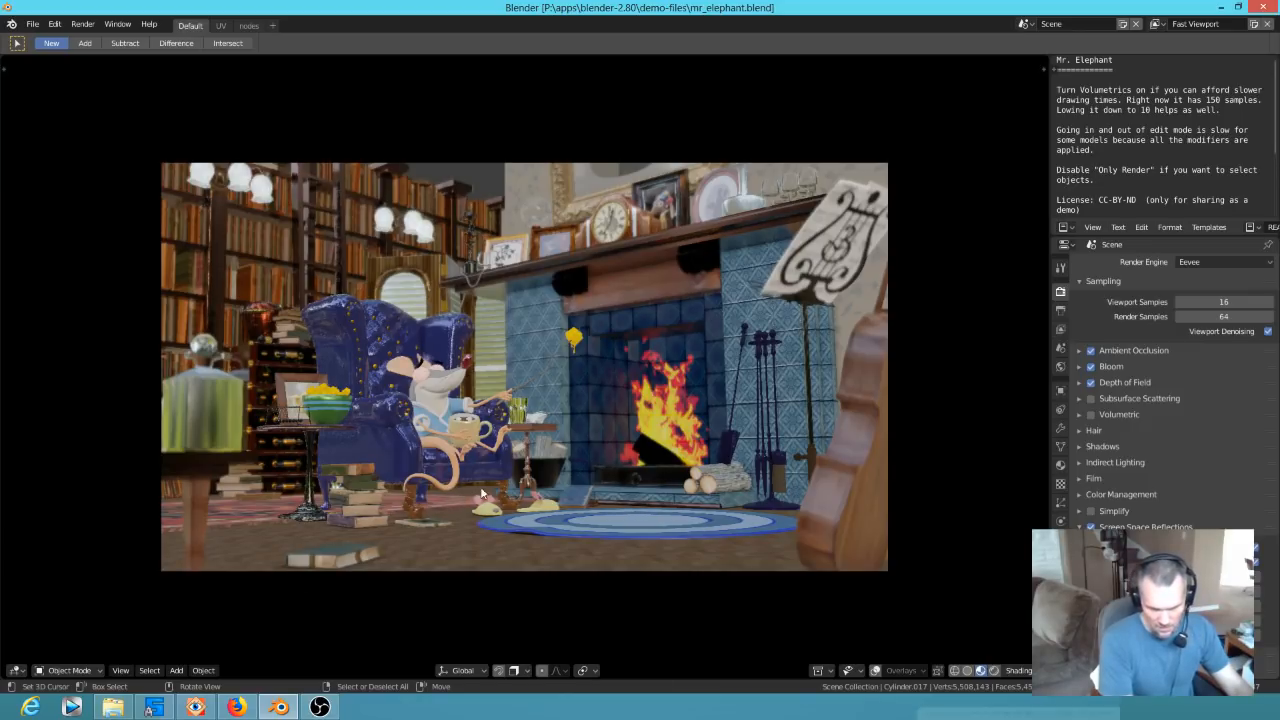
key(Home)
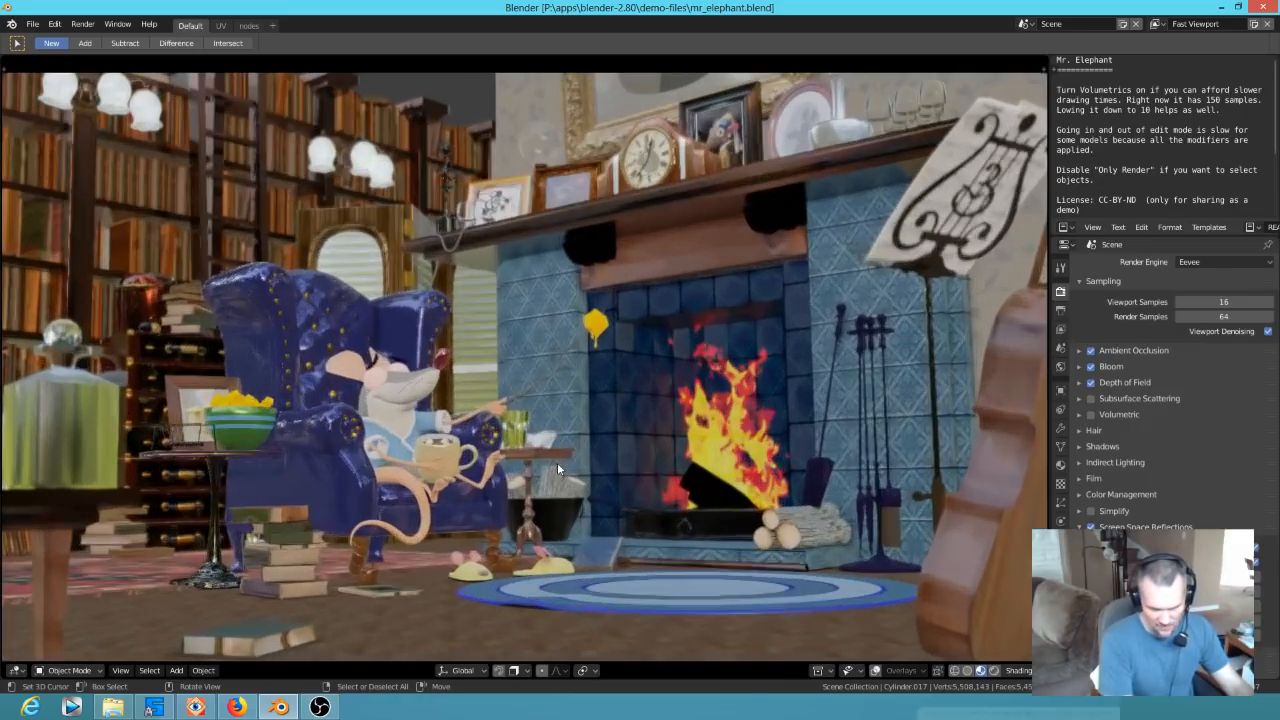
Widen the README and properties area slightly, and examine the mouse beside the fireplace up close and in full view
key(alt+a)
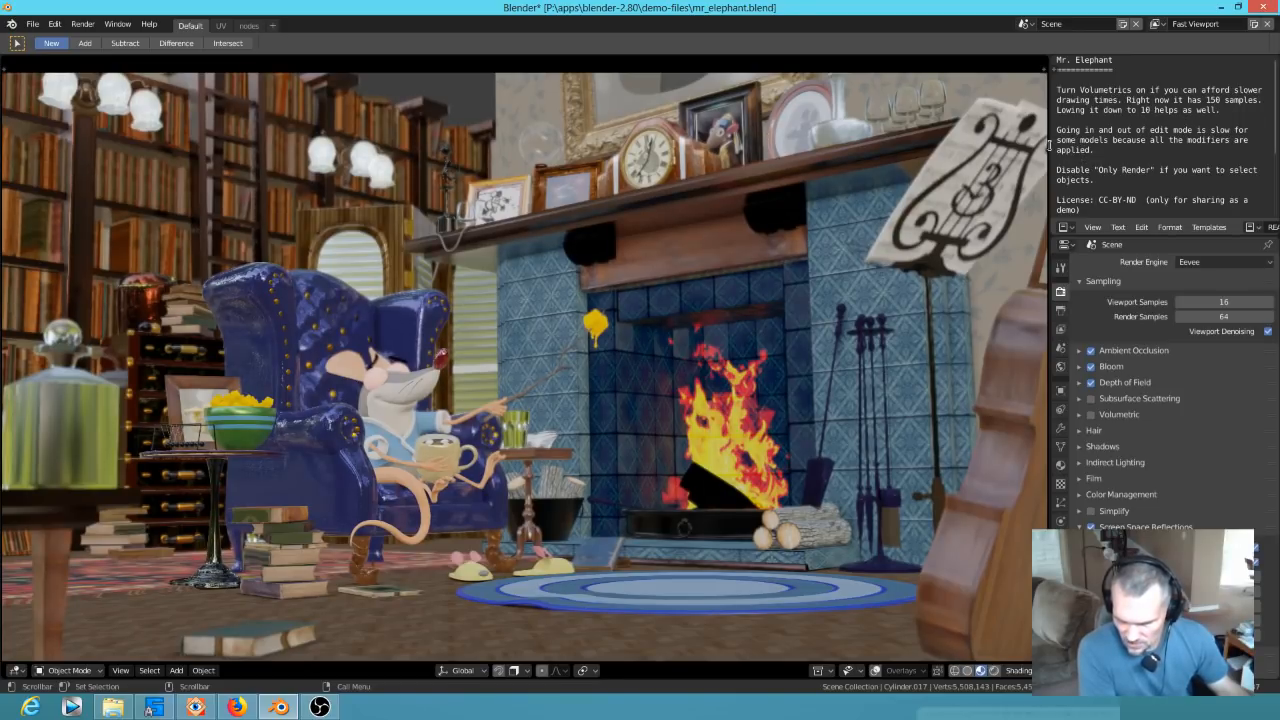
drag(1047, 145, 1033, 145)
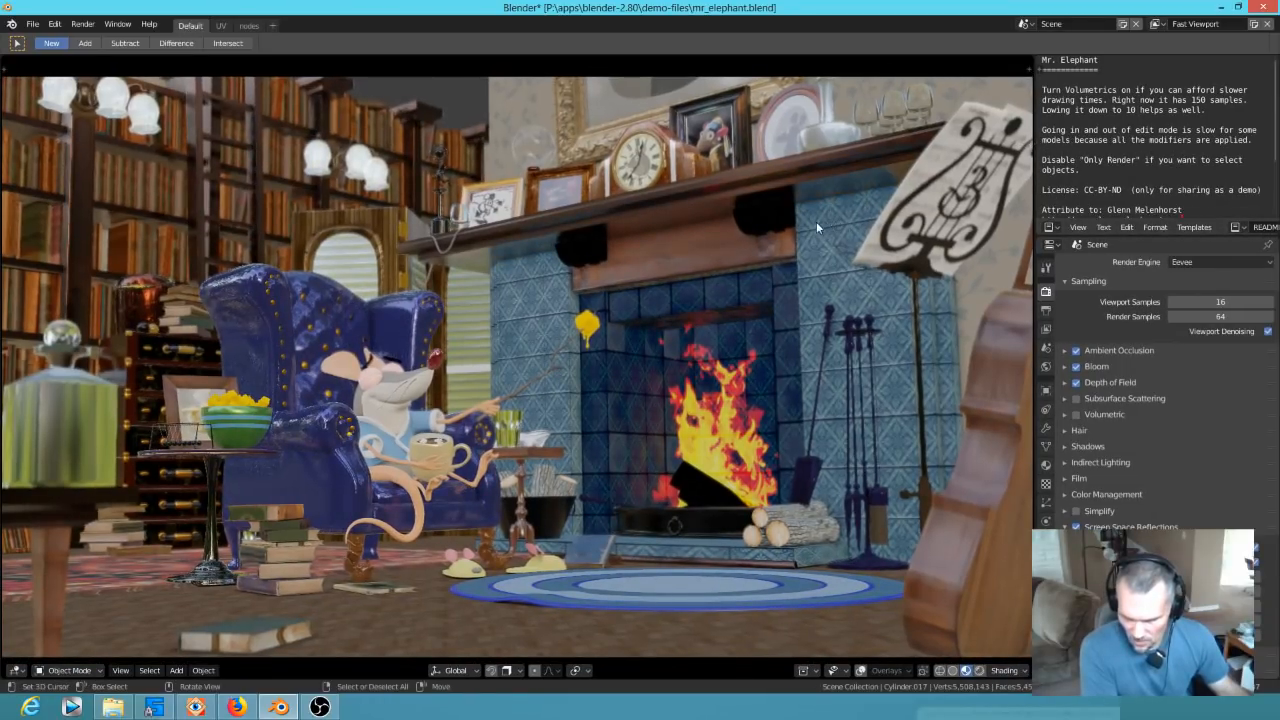
click(404, 380)
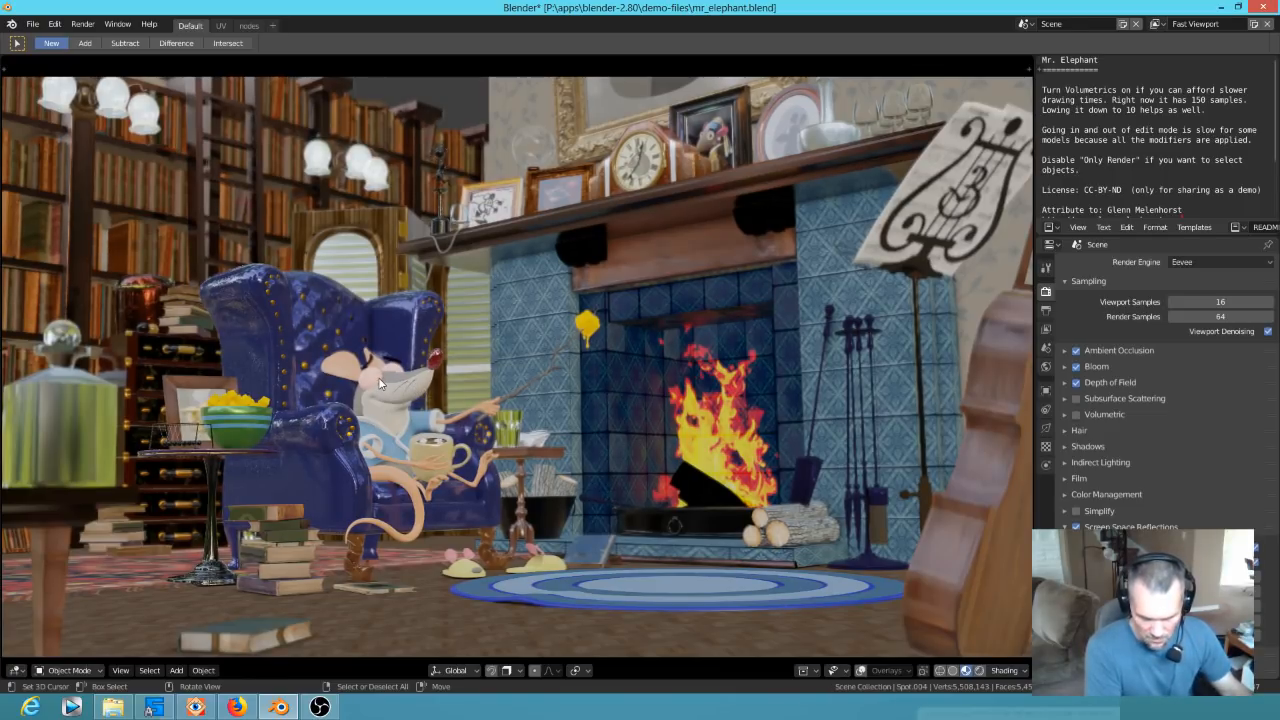
scroll(379, 383, up, 4)
click(351, 354)
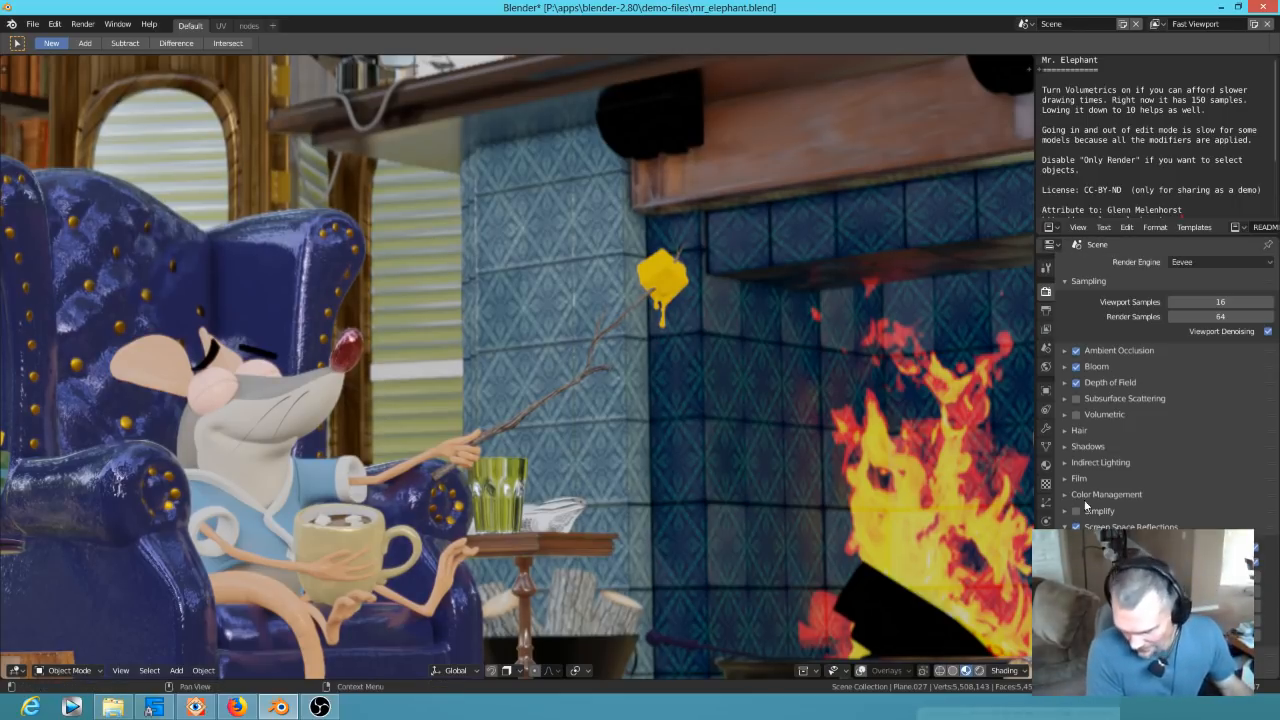
scroll(740, 447, down, 5)
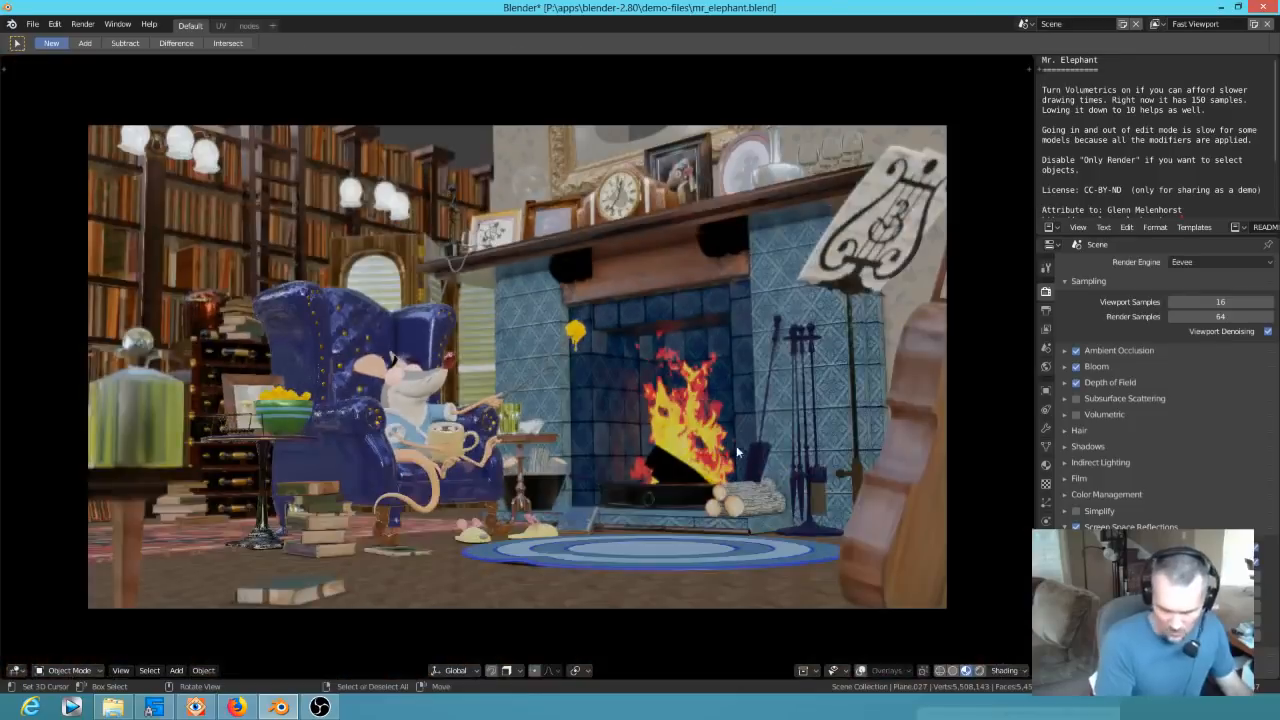
Open forest.blend from the demo-files folder and view the glowing ember tree from outside the camera
click(32, 23)
click(48, 56)
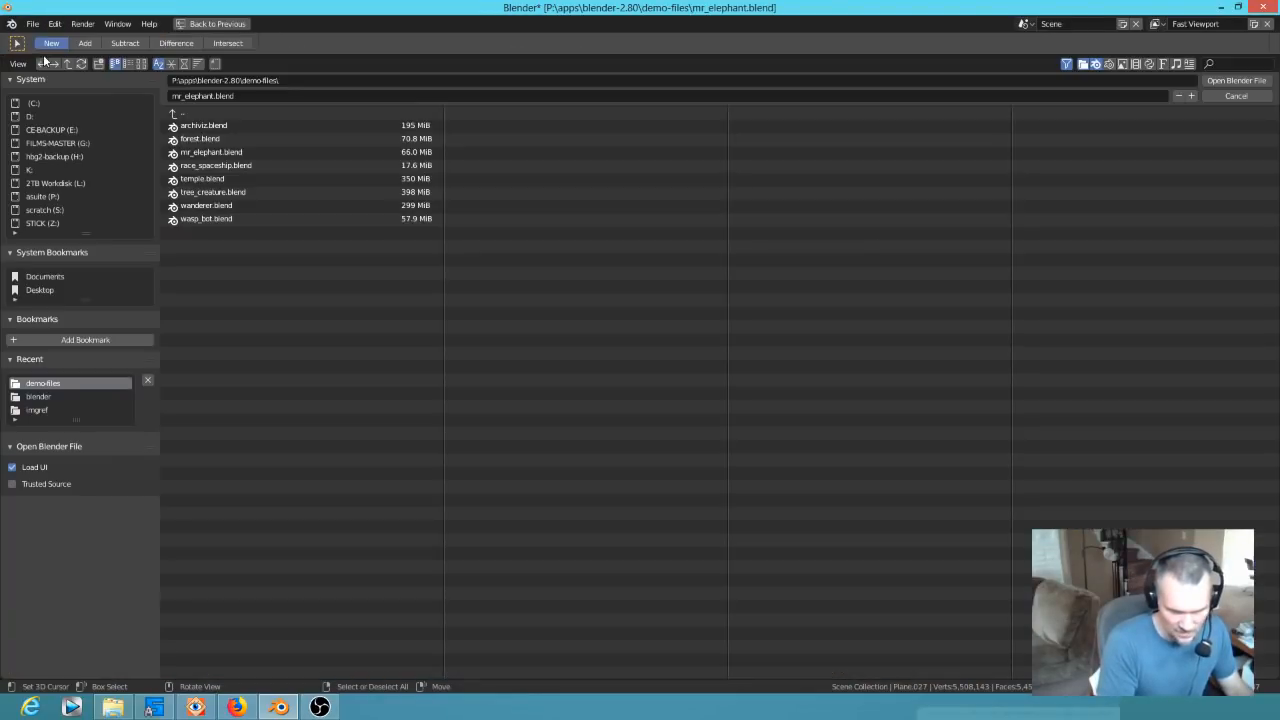
click(194, 140)
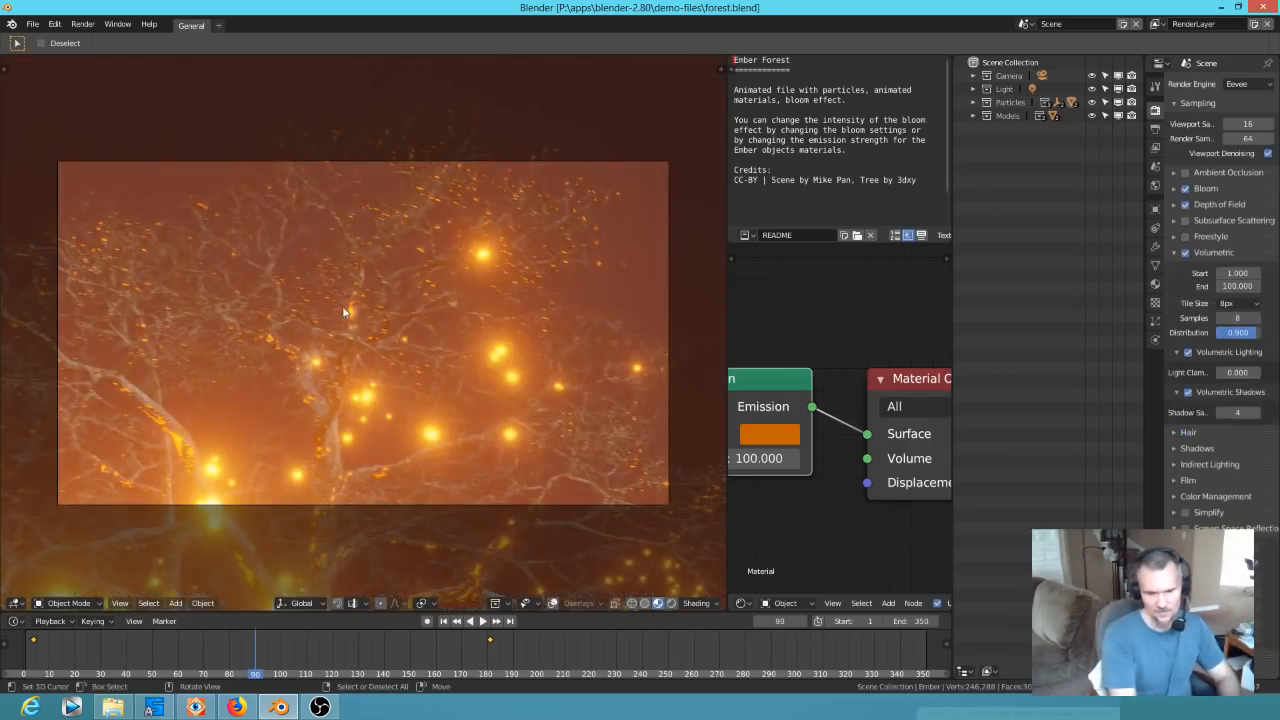
middle_drag(346, 308, 407, 408)
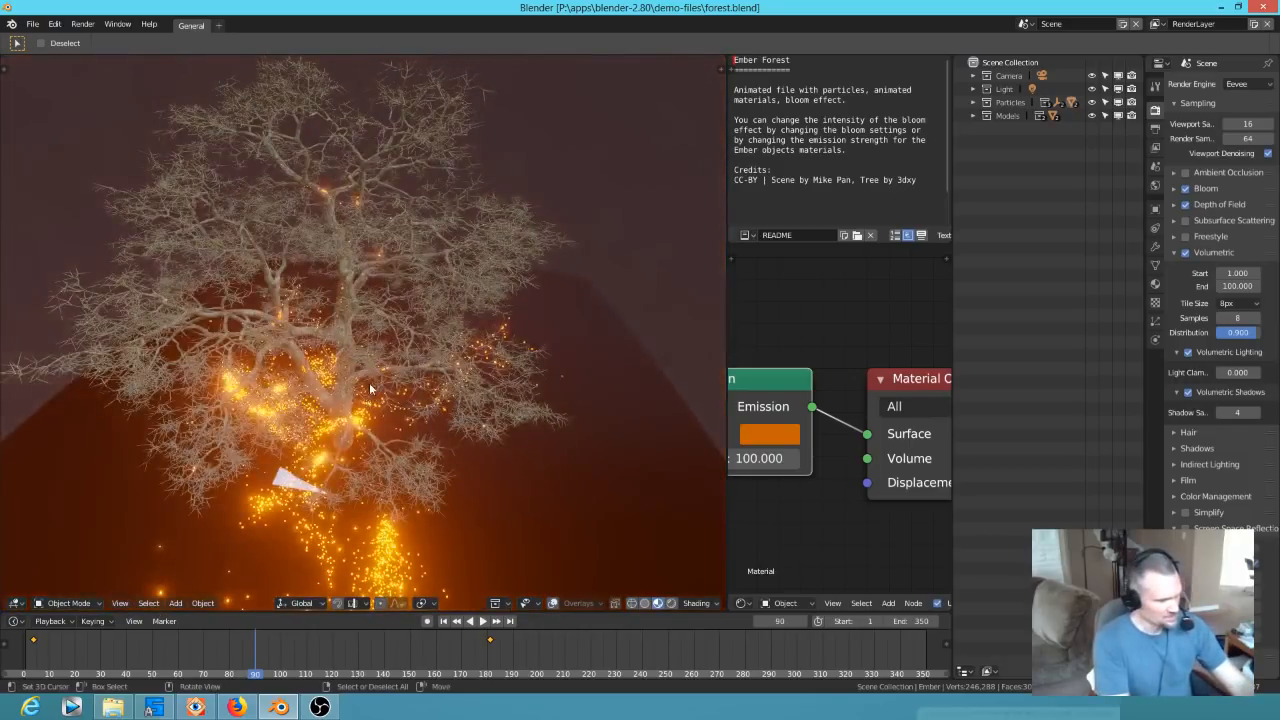
Open archiviz.blend from the demo-files folder
click(32, 24)
click(50, 53)
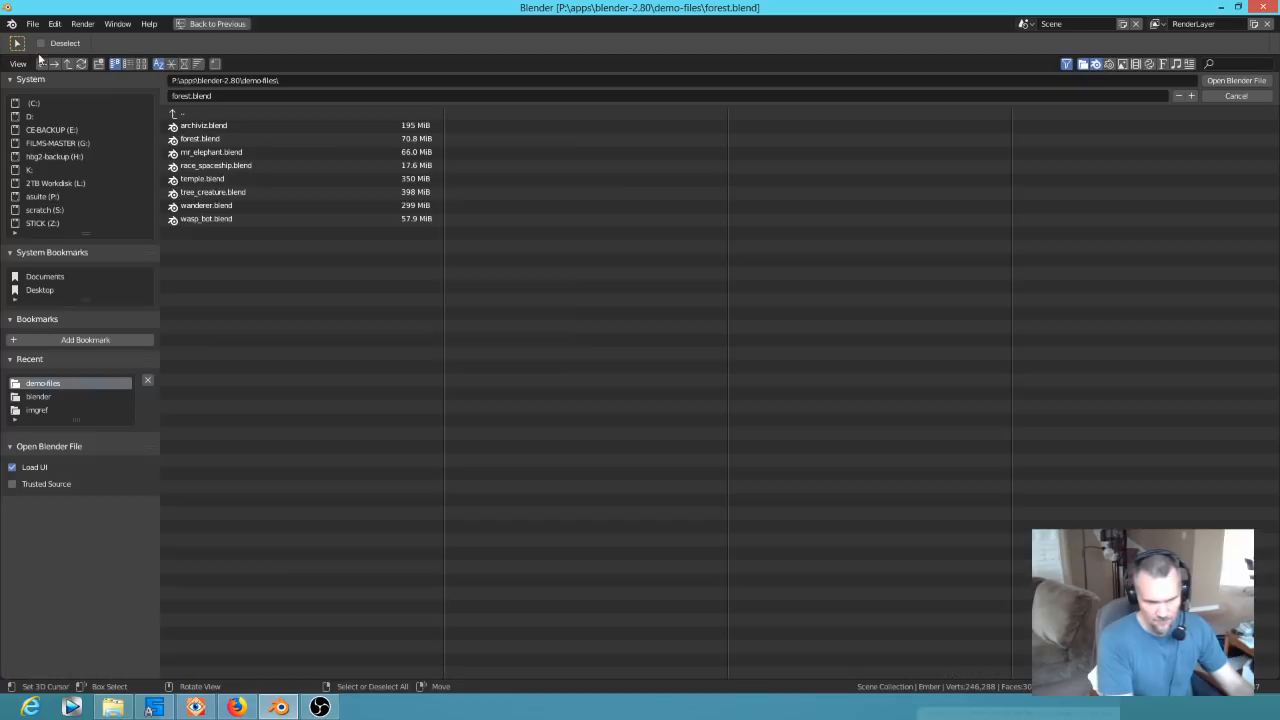
click(222, 127)
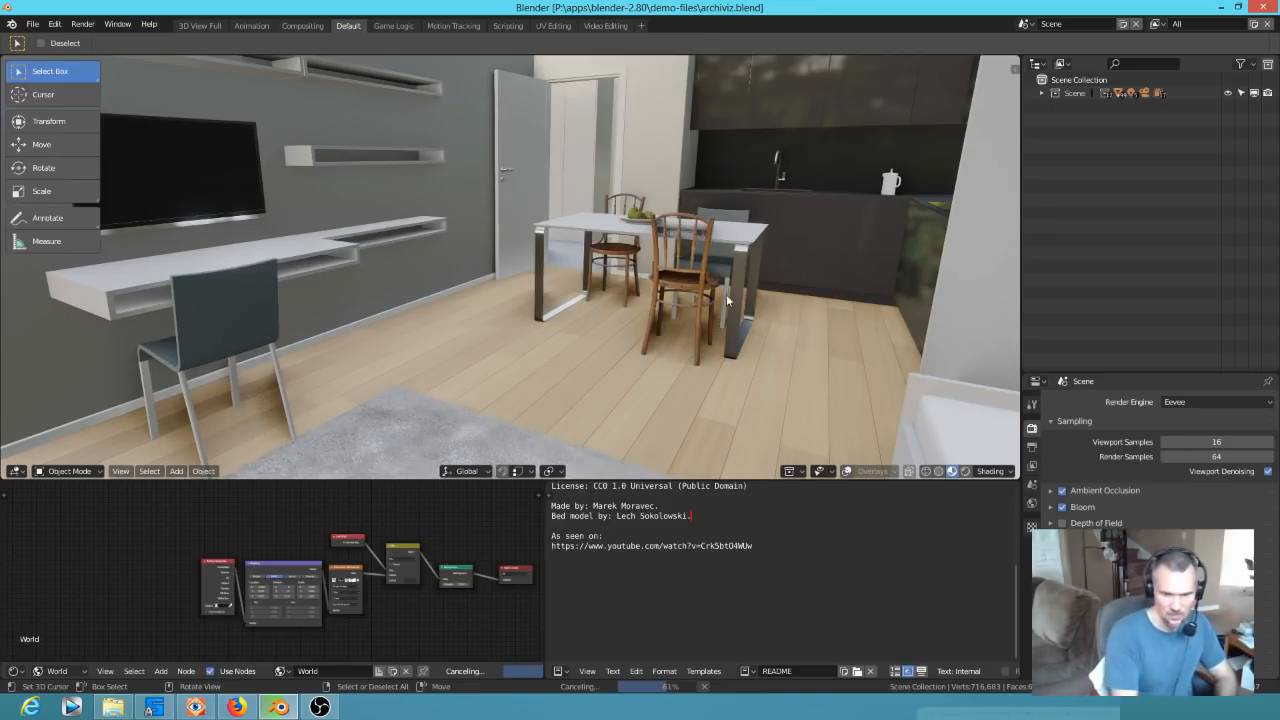
Examine the apartment's dining table, chairs and kitchen up close, and the building from outside
scroll(725, 236, up, 3)
scroll(771, 240, down, 3)
middle_drag(762, 244, 595, 275)
scroll(745, 273, up, 3)
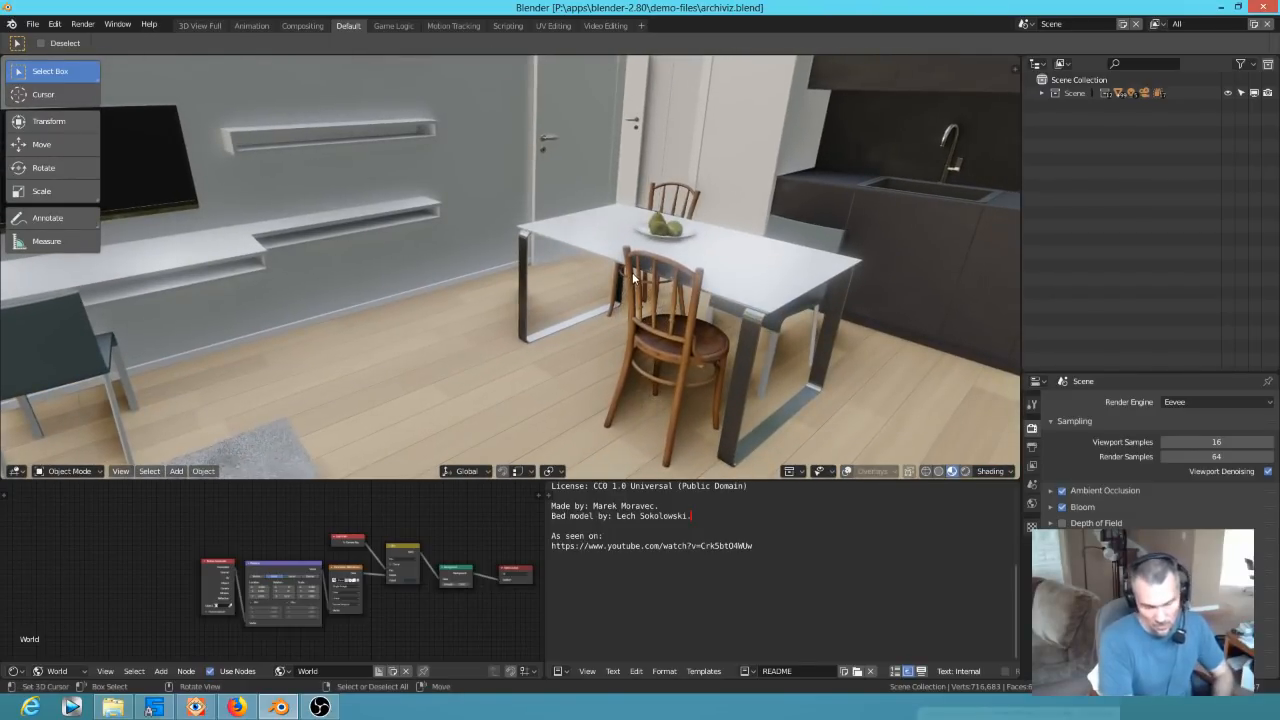
scroll(639, 282, up, 4)
middle_drag(640, 285, 502, 261)
scroll(520, 262, down, 1)
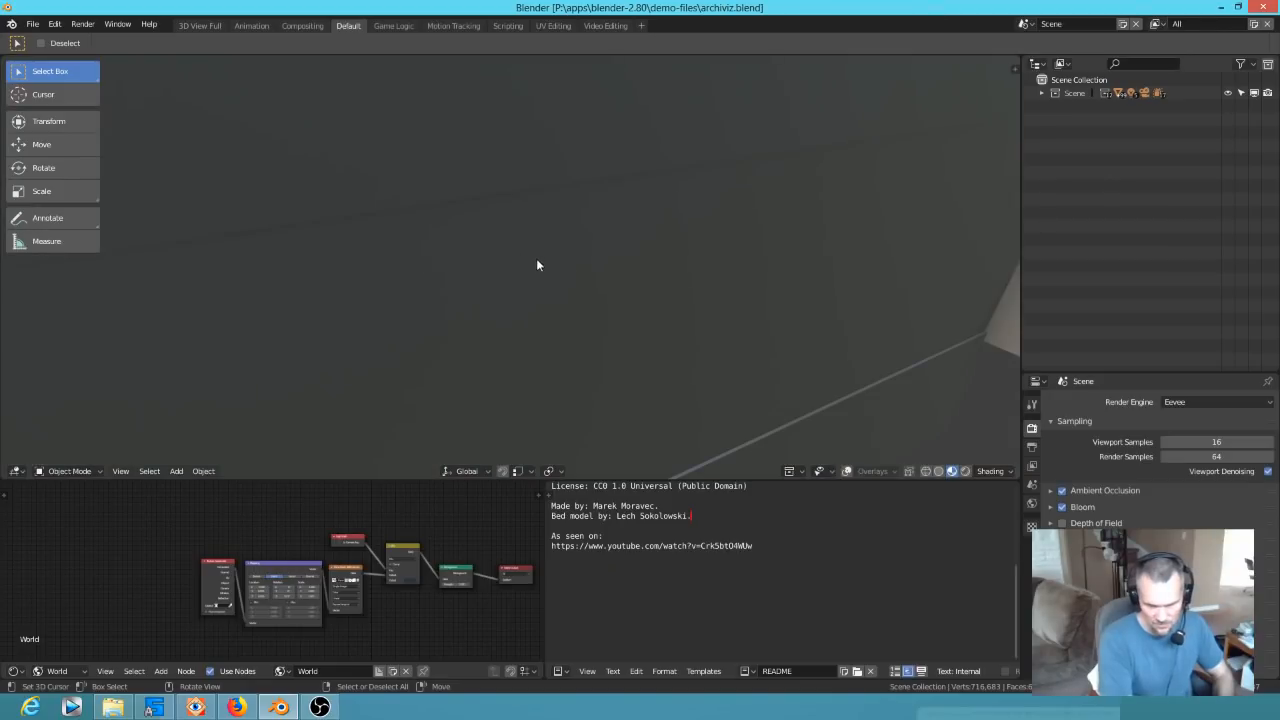
scroll(643, 269, down, 6)
middle_drag(642, 274, 490, 247)
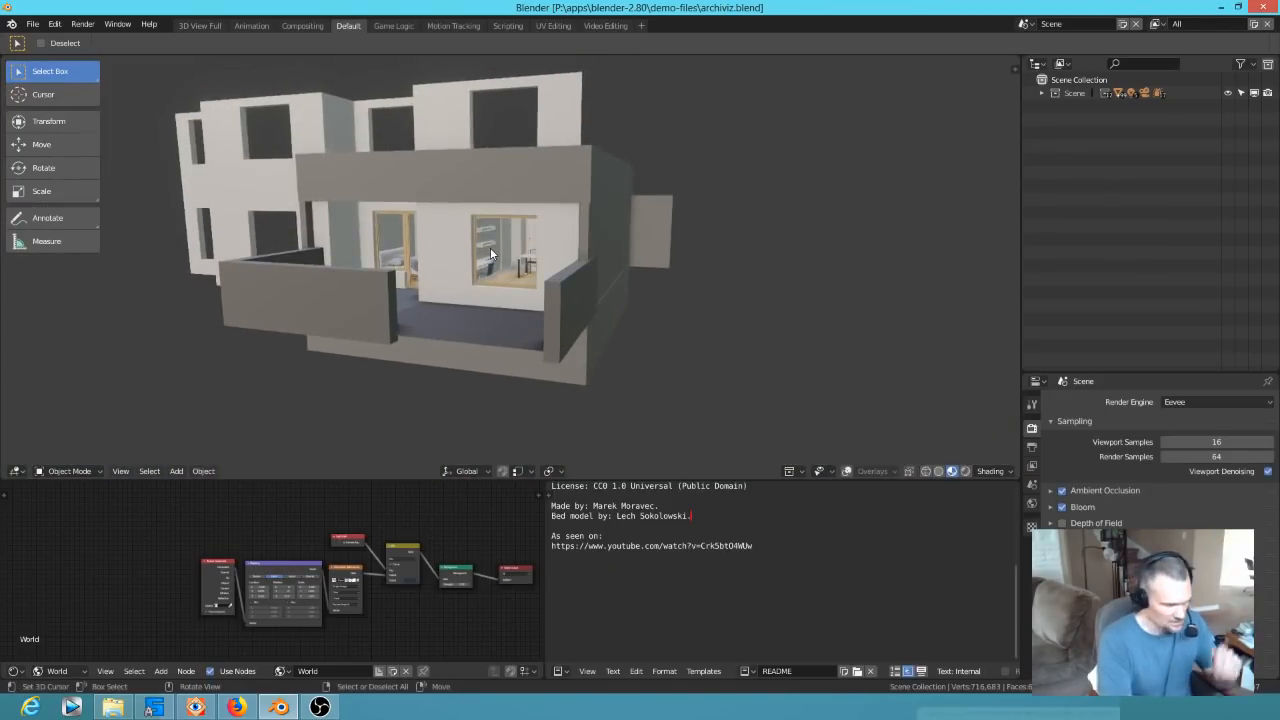
Start a new file from the 2D Animation template
click(39, 28)
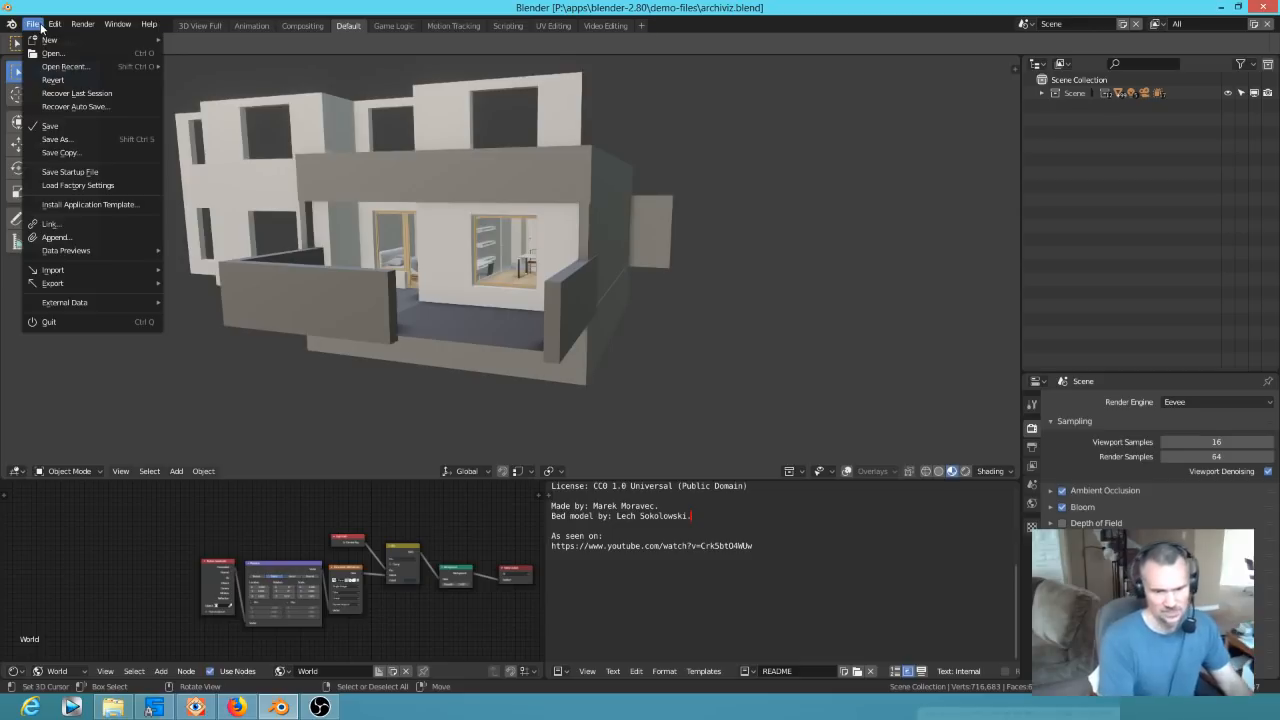
mouse_move(46, 44)
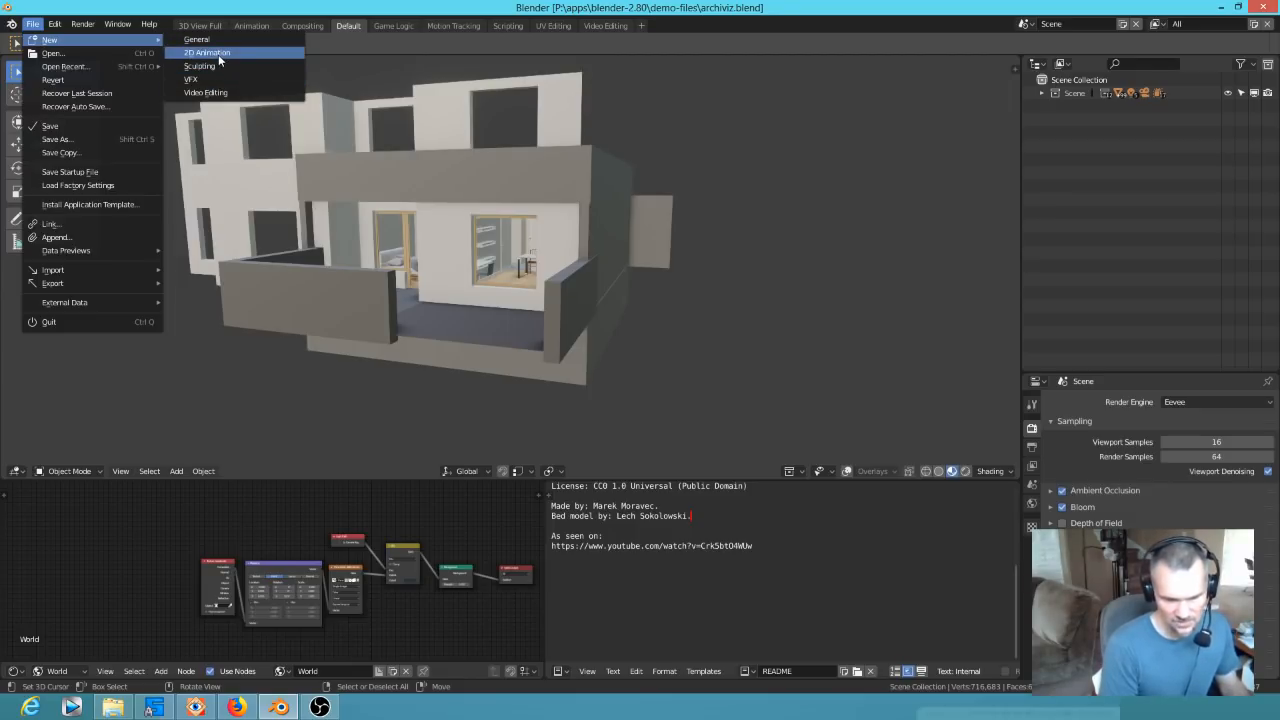
click(210, 53)
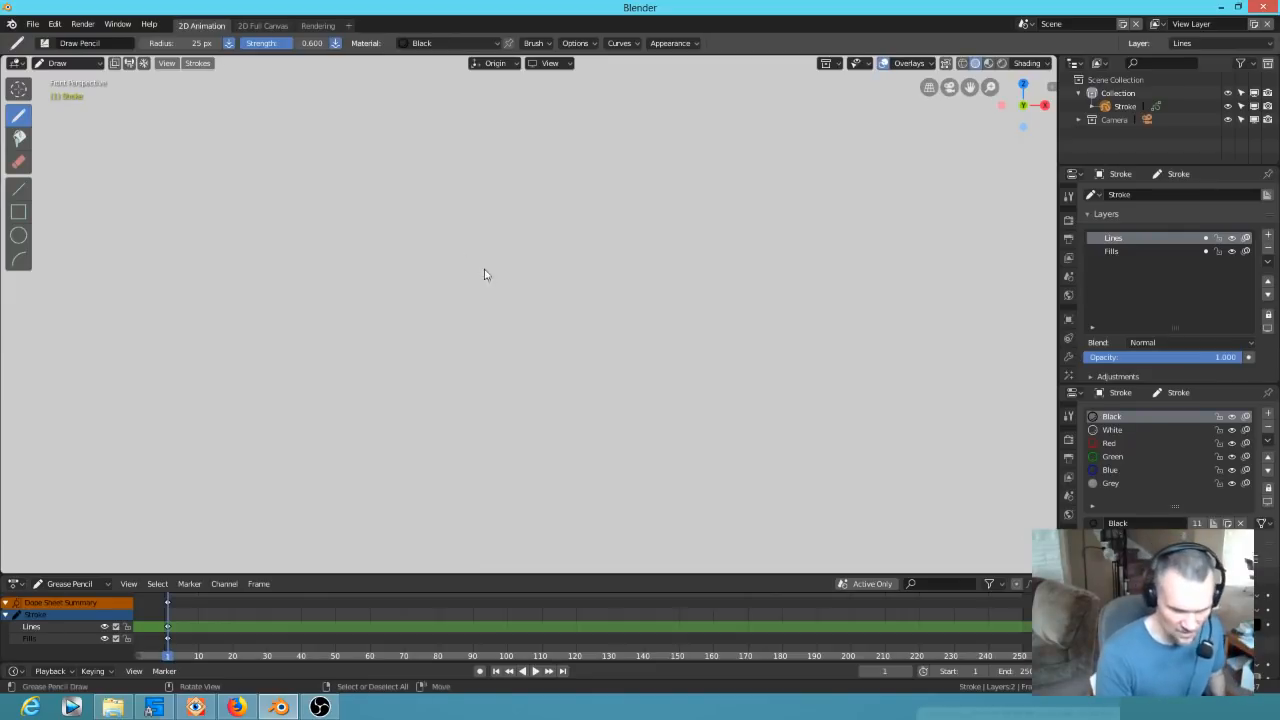
Sketch the loose outline of a large head with the black Draw Pencil, including skull, cheek and jaw lines
drag(445, 268, 462, 360)
drag(538, 168, 474, 340)
mouse_move(486, 256)
mouse_down()
mouse_move(604, 521)
mouse_move(760, 490)
mouse_move(789, 350)
mouse_move(778, 438)
mouse_move(765, 208)
mouse_up()
mouse_move(765, 208)
mouse_down()
mouse_move(737, 134)
mouse_move(742, 176)
mouse_move(487, 290)
mouse_up()
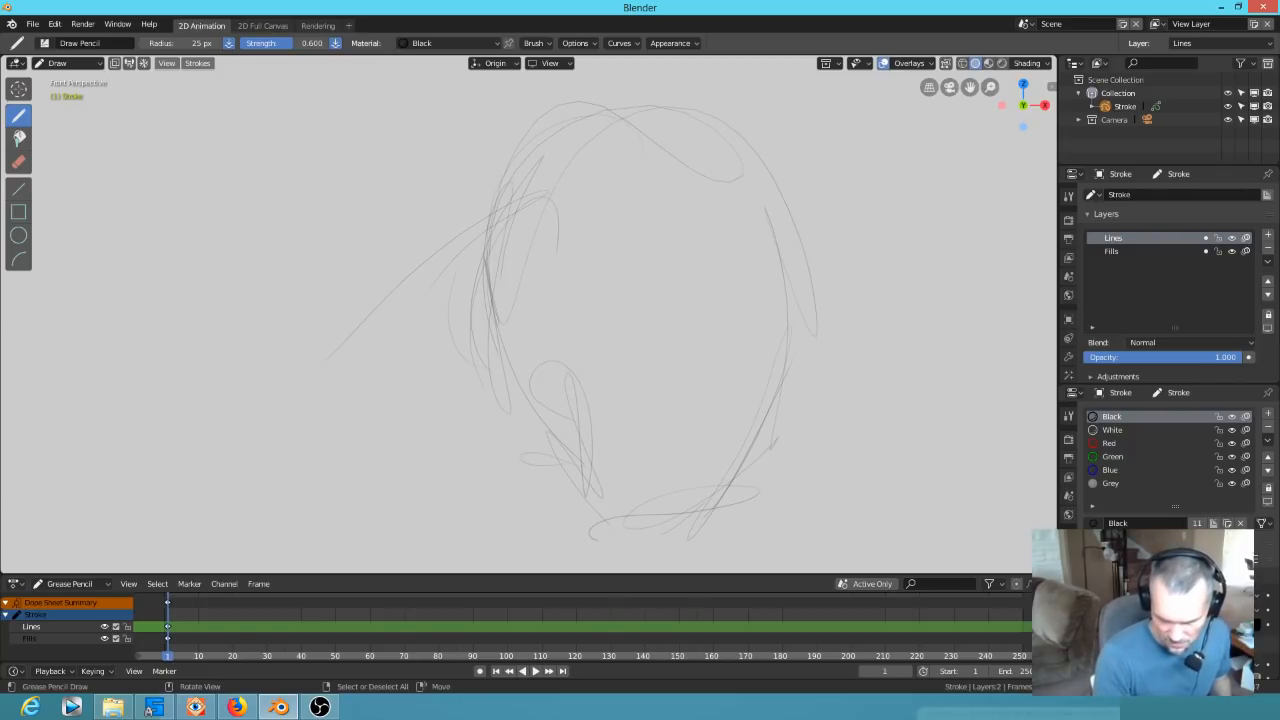
Sketch the ear on the right side of the head with several overlapping curved strokes
drag(848, 264, 812, 336)
drag(790, 262, 797, 346)
drag(754, 302, 789, 343)
drag(810, 300, 780, 385)
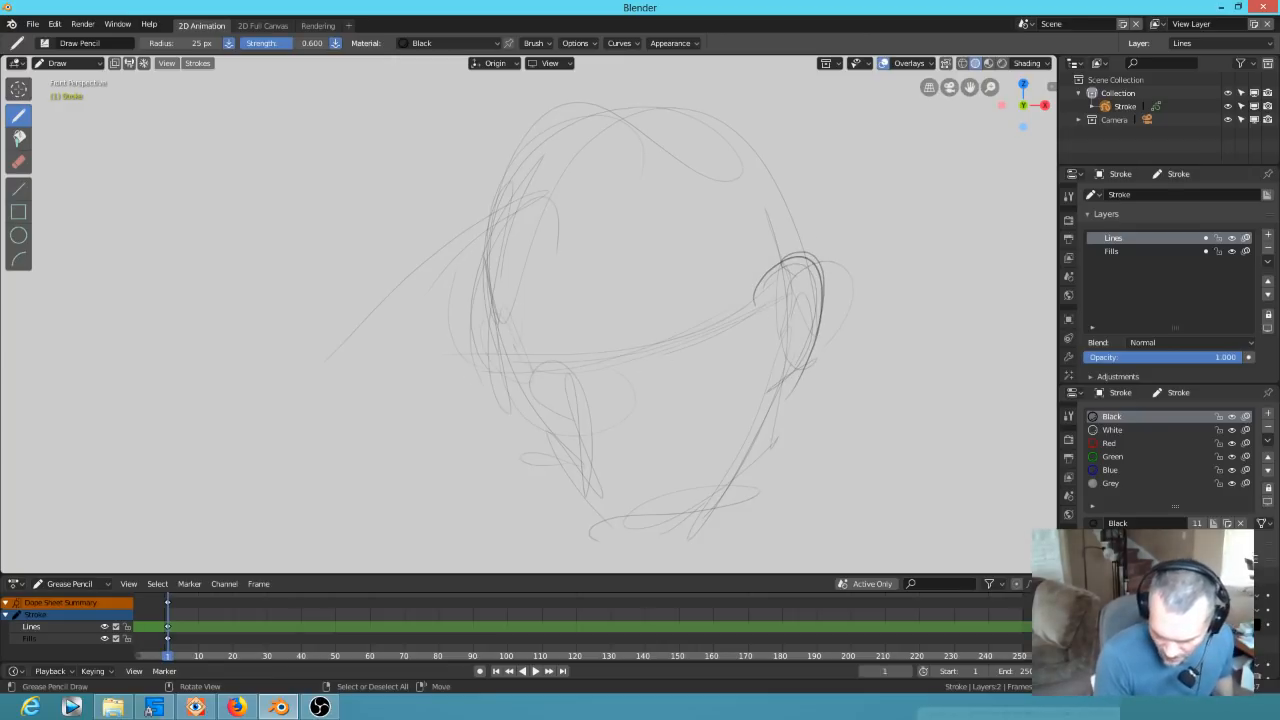
Add construction lines down the middle of the face and darken the curved lower contours beneath both eyes
drag(604, 404, 618, 468)
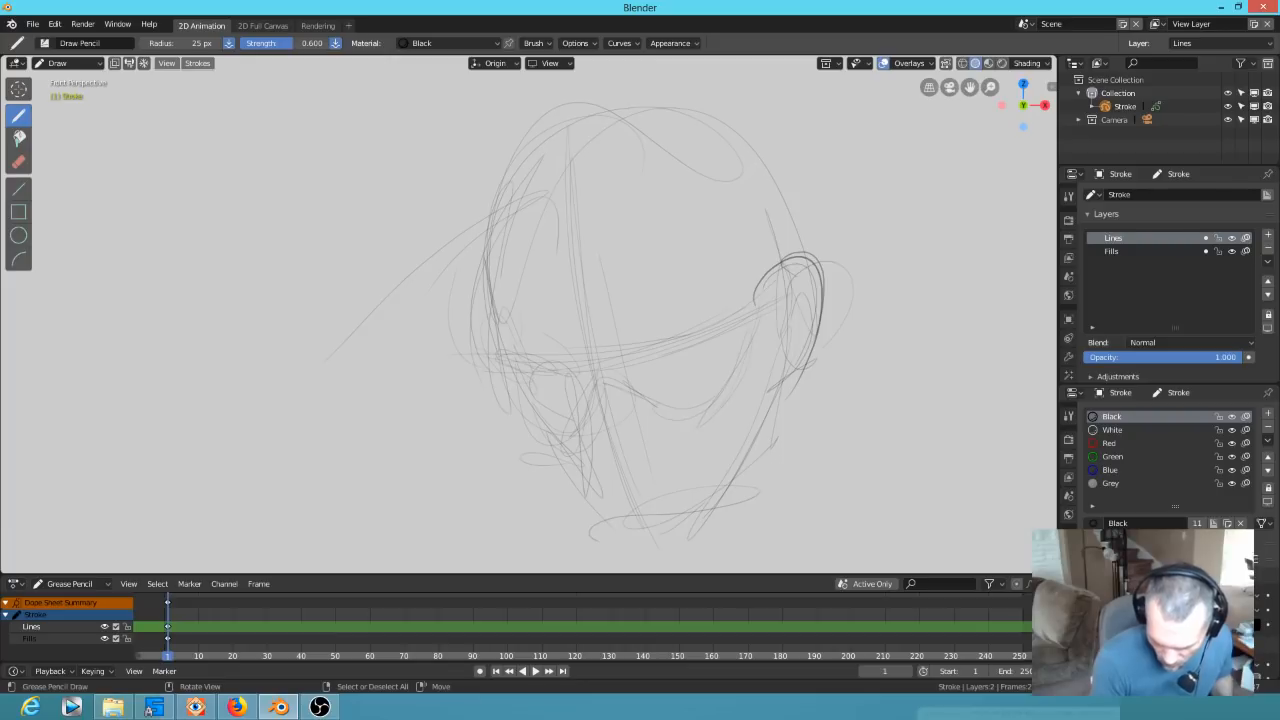
drag(505, 366, 547, 429)
mouse_move(504, 370)
mouse_down()
mouse_move(517, 398)
mouse_move(569, 430)
mouse_up()
mouse_move(626, 392)
mouse_down()
mouse_move(718, 410)
mouse_move(754, 340)
mouse_up()
mouse_move(712, 416)
mouse_down()
mouse_move(760, 302)
mouse_move(736, 311)
mouse_up()
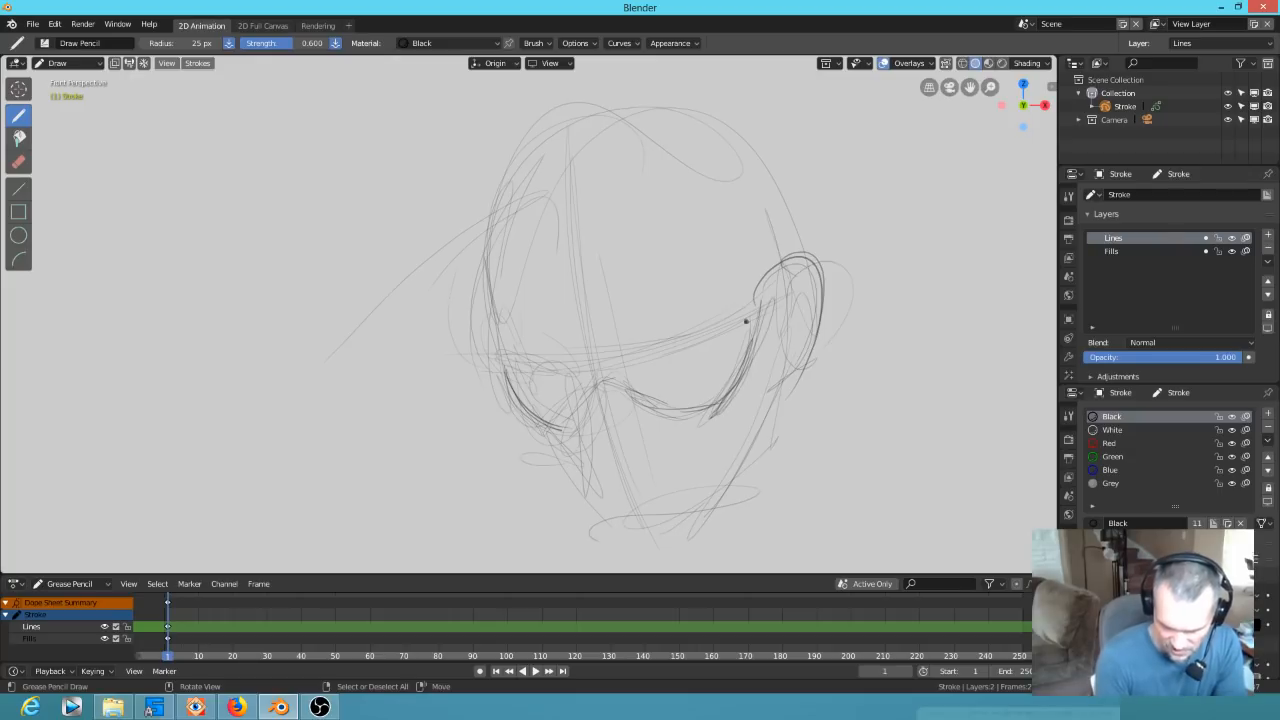
Draw the angry brow line across the face and the narrowed eye with its pupil nearest the ear
mouse_move(598, 352)
mouse_down()
mouse_move(656, 322)
mouse_move(744, 309)
mouse_up()
mouse_move(589, 352)
mouse_down()
mouse_move(464, 357)
mouse_move(540, 333)
mouse_up()
mouse_move(501, 374)
mouse_down()
mouse_move(548, 338)
mouse_move(748, 293)
mouse_up()
drag(655, 328, 750, 350)
drag(755, 301, 624, 409)
drag(632, 362, 725, 323)
mouse_move(659, 355)
mouse_down()
mouse_move(731, 316)
mouse_move(667, 349)
mouse_up()
drag(647, 361, 702, 302)
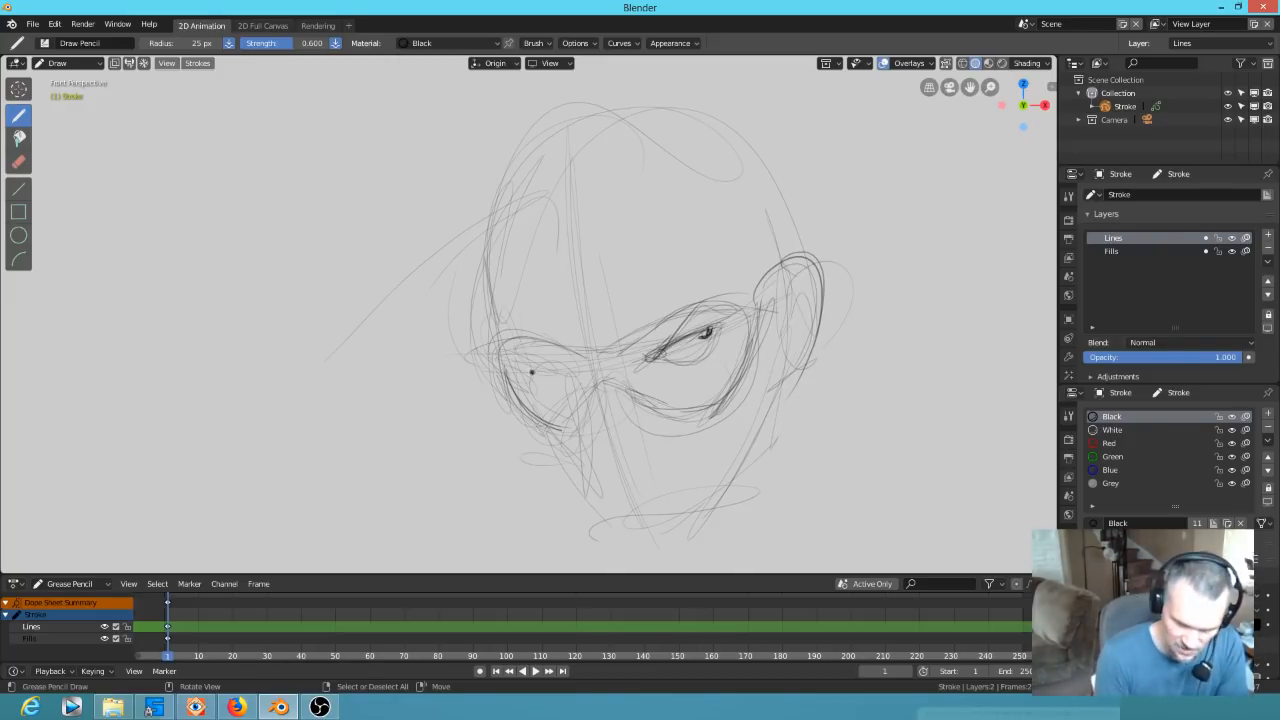
Draw the other eye, the nose and the mouth, and strengthen the upper lid of the eye nearest the ear
drag(528, 359, 574, 368)
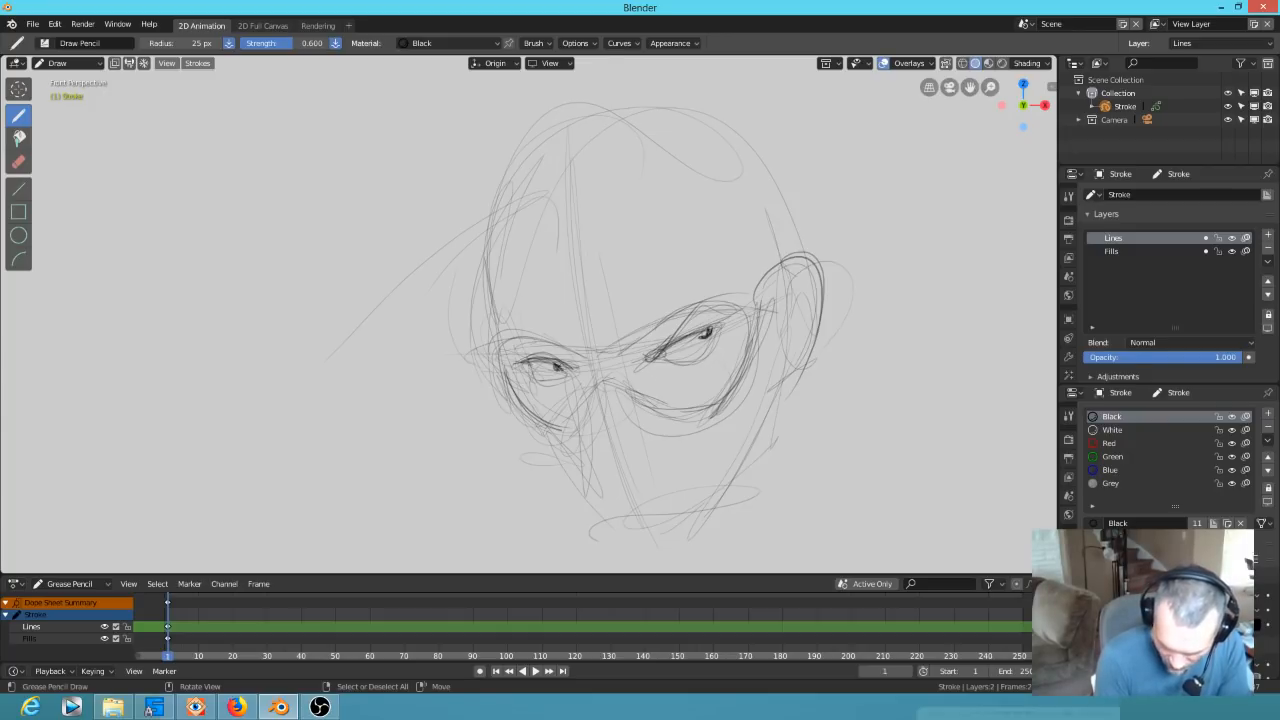
drag(521, 352, 573, 368)
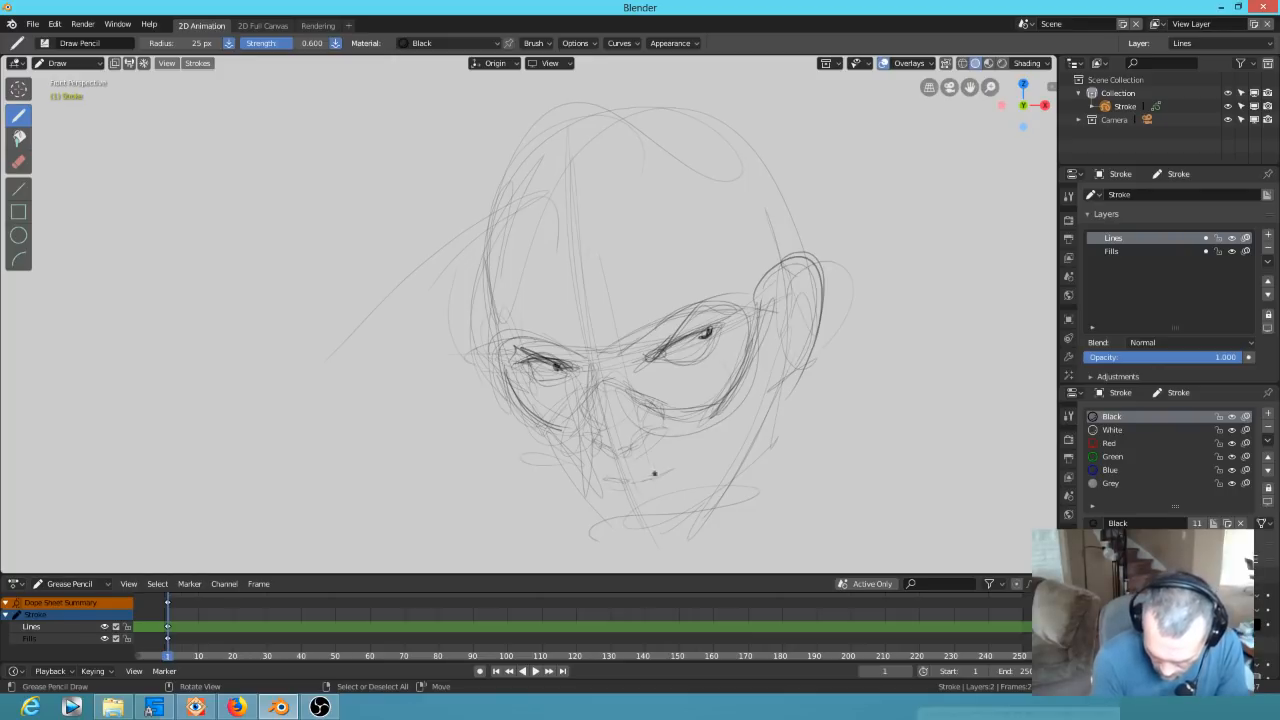
mouse_move(700, 458)
mouse_down()
mouse_move(608, 498)
mouse_move(690, 492)
mouse_up()
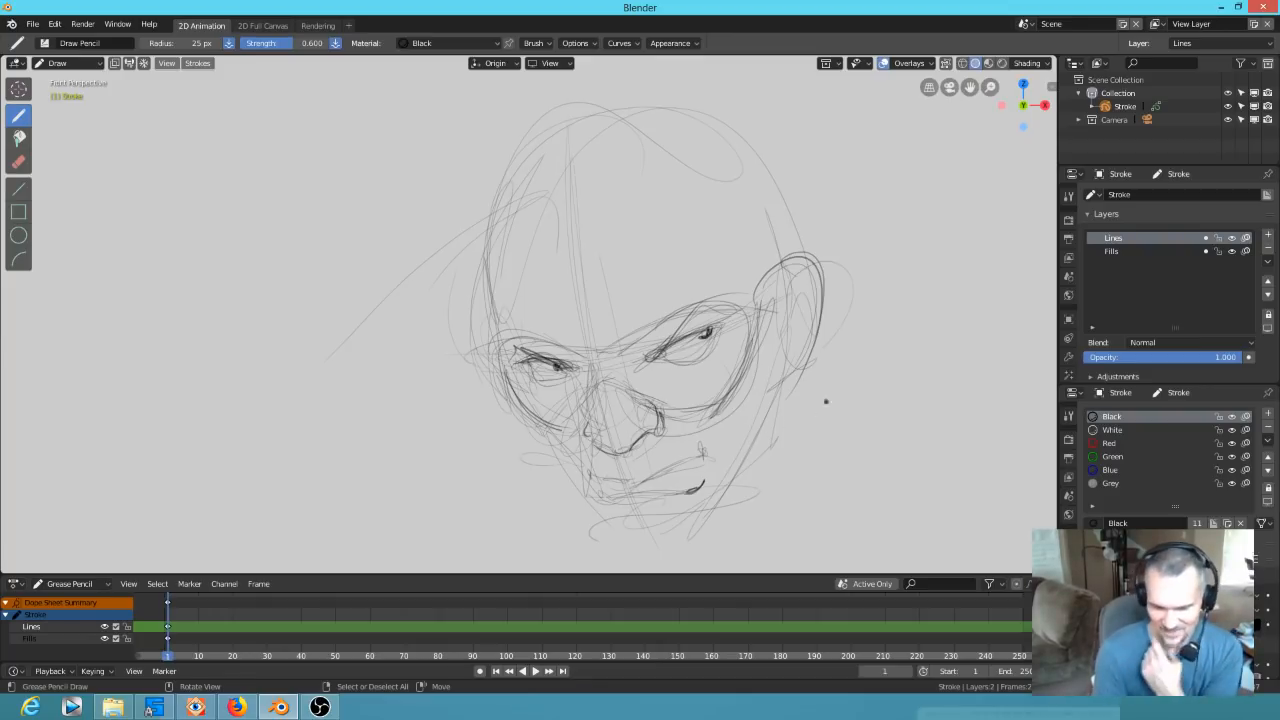
drag(638, 367, 712, 331)
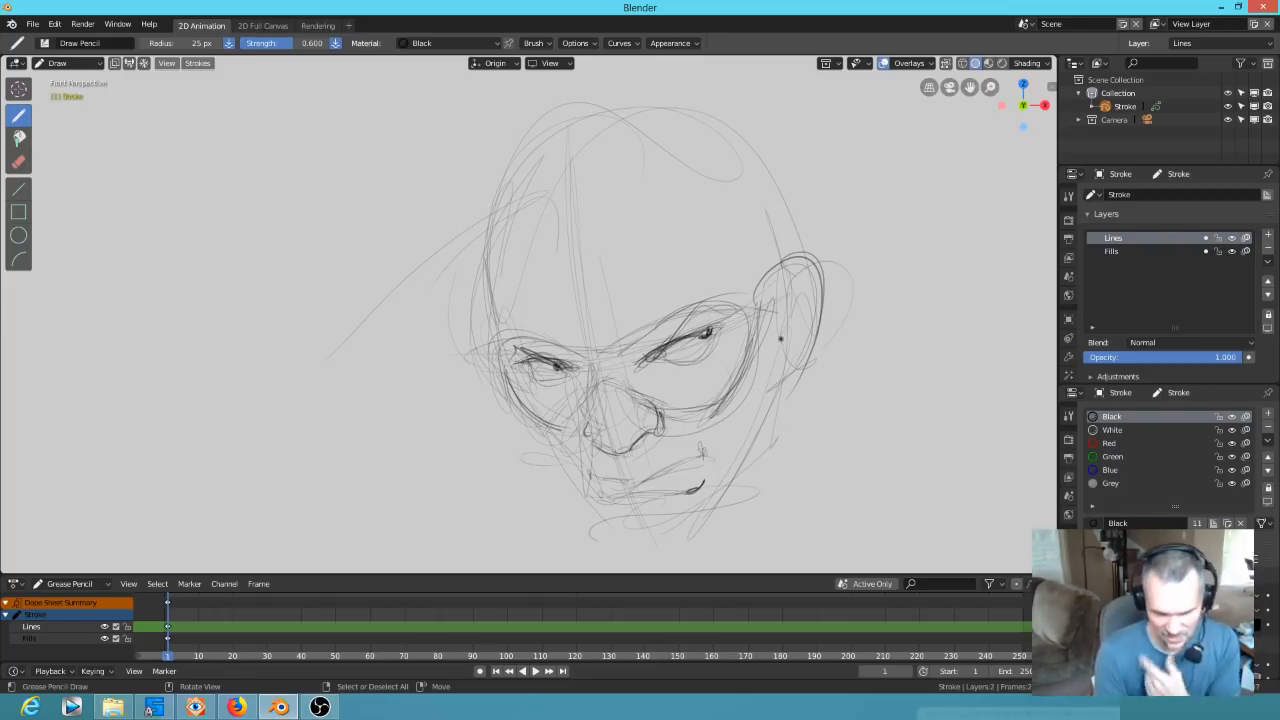
Switch the drawing to Edit Mode and test selecting the eye's points and the whole drawing, leaving everything deselected
click(90, 64)
click(88, 94)
mouse_move(732, 322)
mouse_down()
mouse_move(636, 380)
mouse_move(668, 372)
mouse_move(632, 374)
mouse_up()
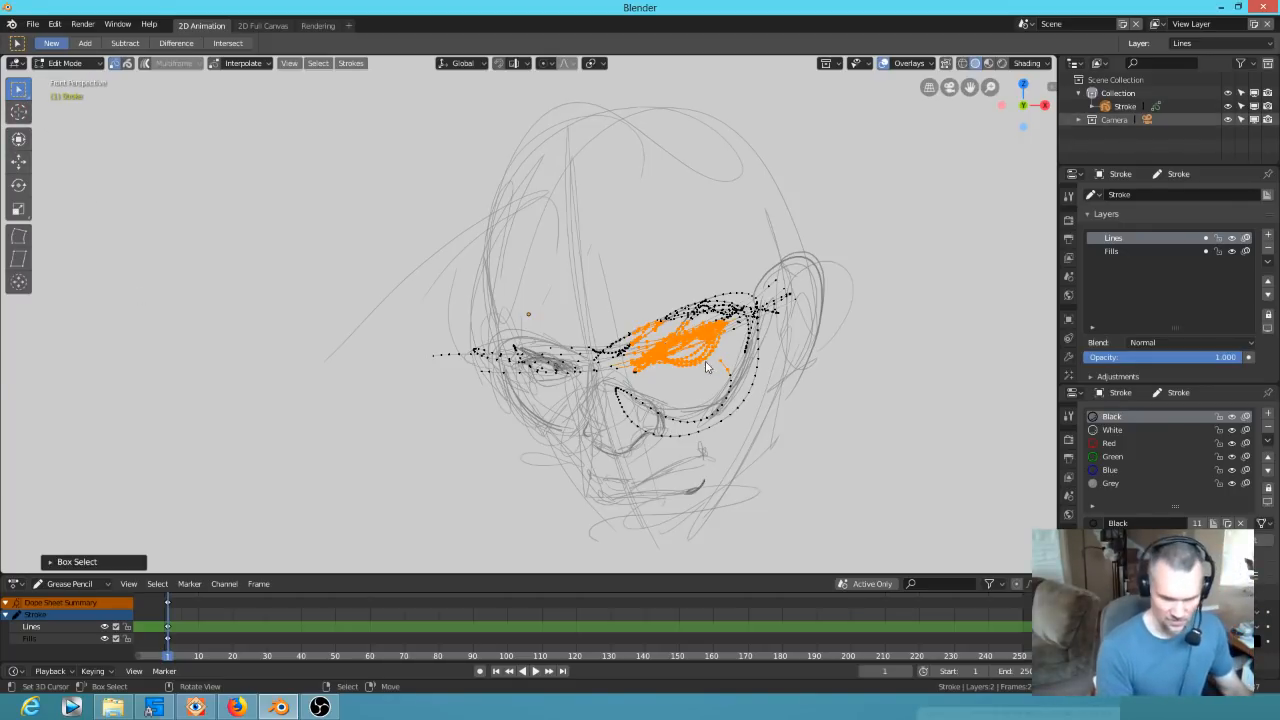
key(a)
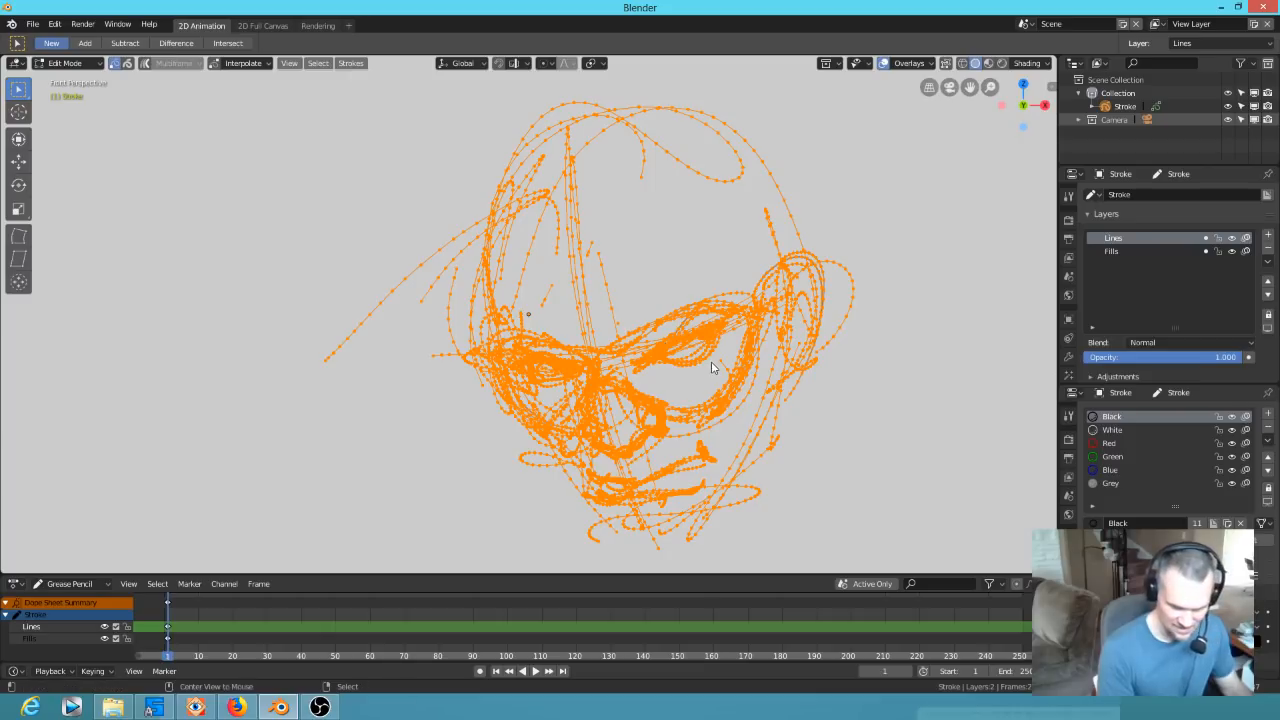
key(alt+a)
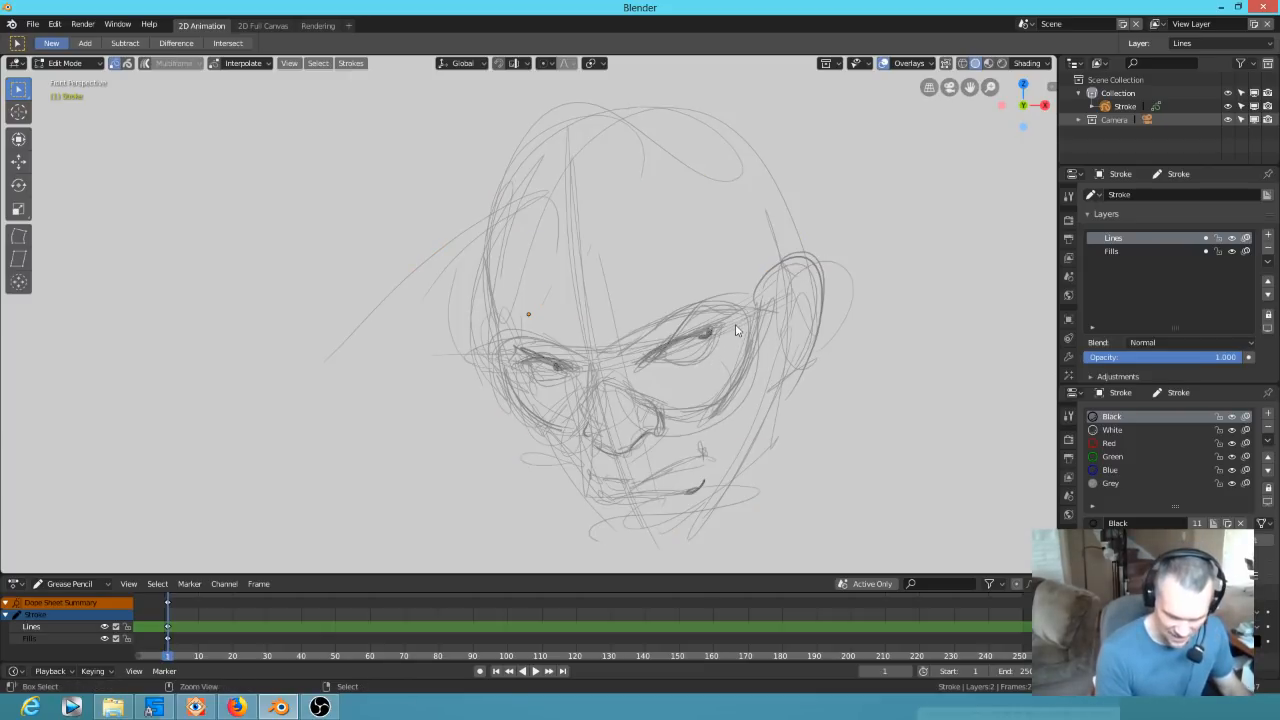
Box-select the points of the eye nearest the ear, scale them to about 0.82 and move them slightly down toward the nose
mouse_move(732, 329)
mouse_down()
mouse_move(676, 334)
mouse_move(629, 366)
mouse_move(630, 392)
mouse_move(643, 374)
mouse_up()
drag(731, 321, 623, 379)
drag(733, 325, 631, 388)
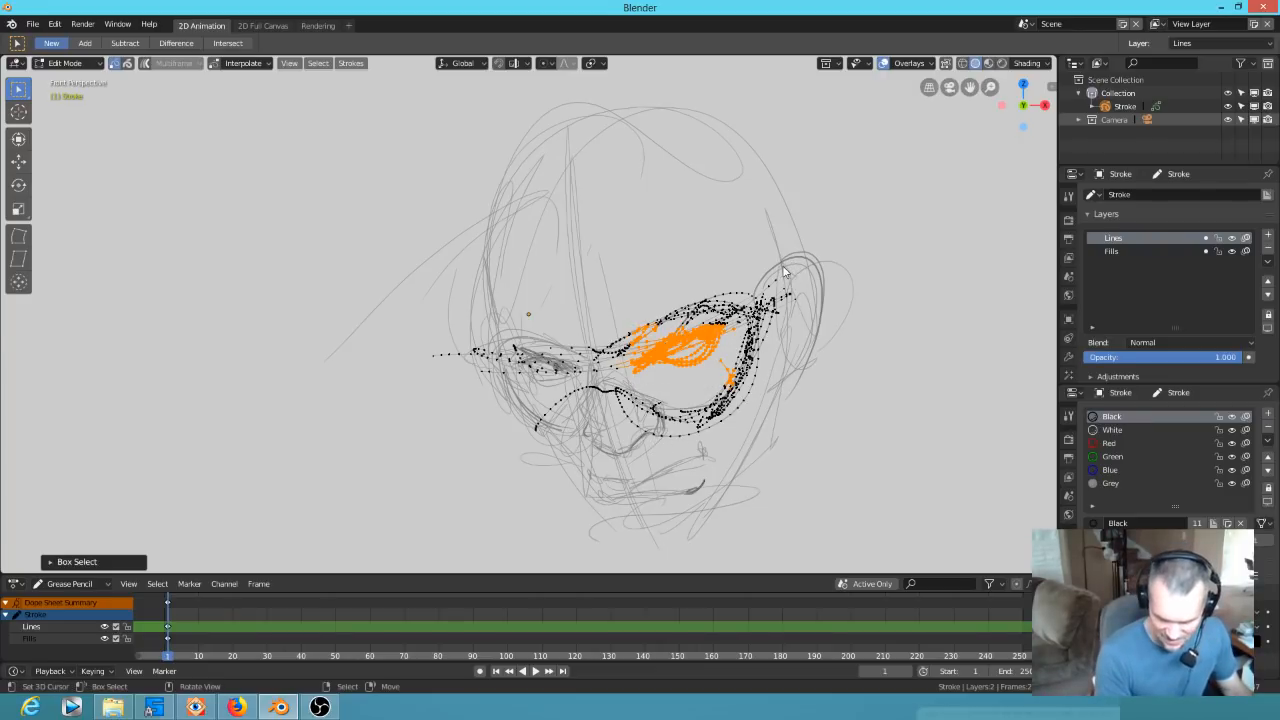
key(s)
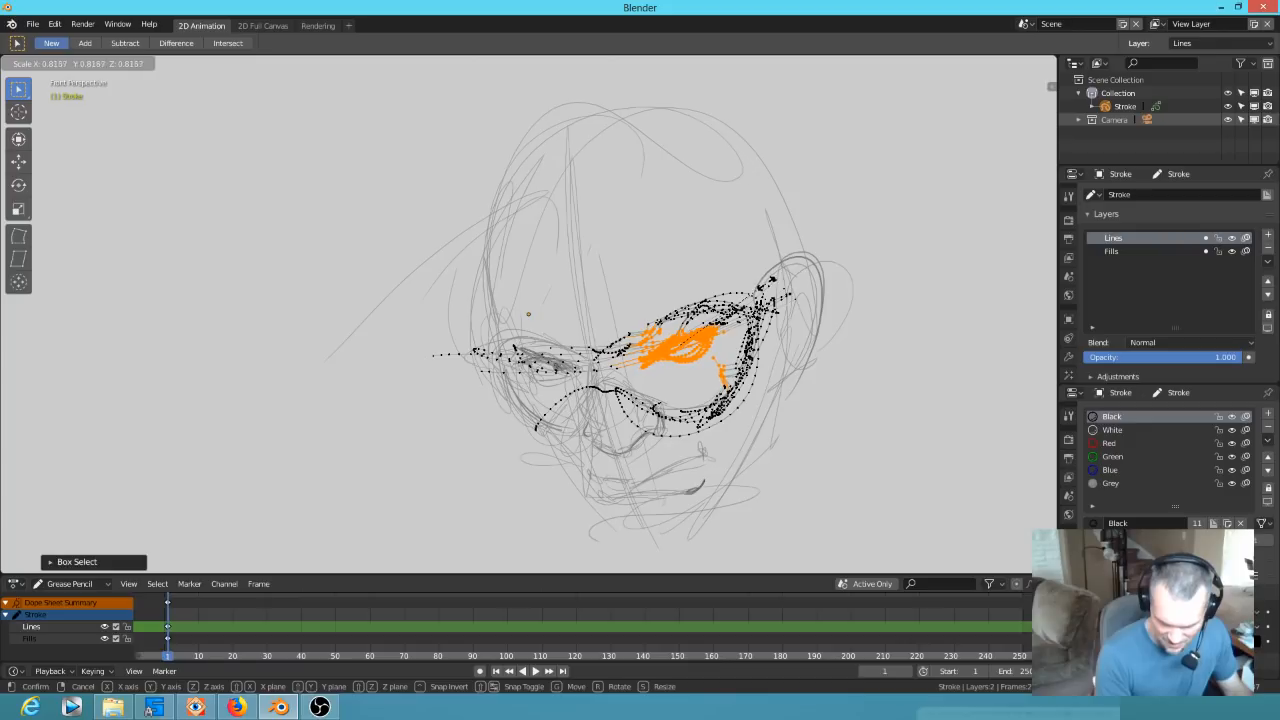
click(772, 282)
key(g)
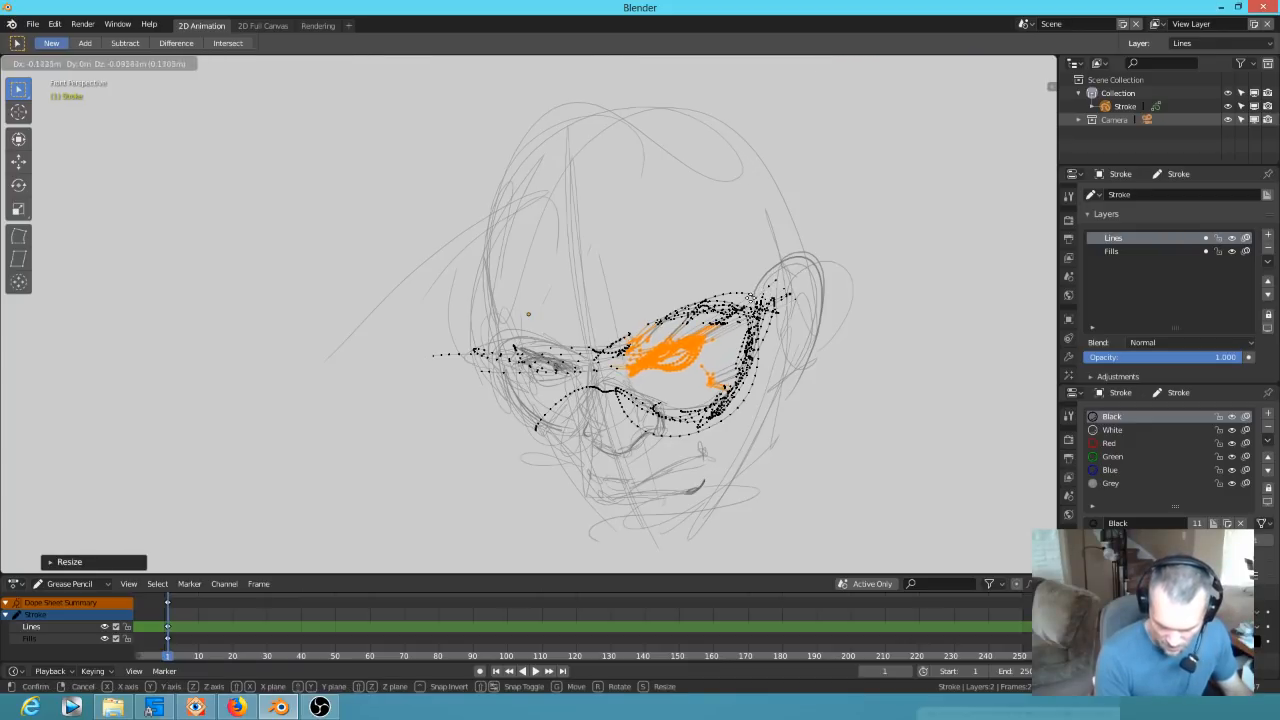
click(752, 296)
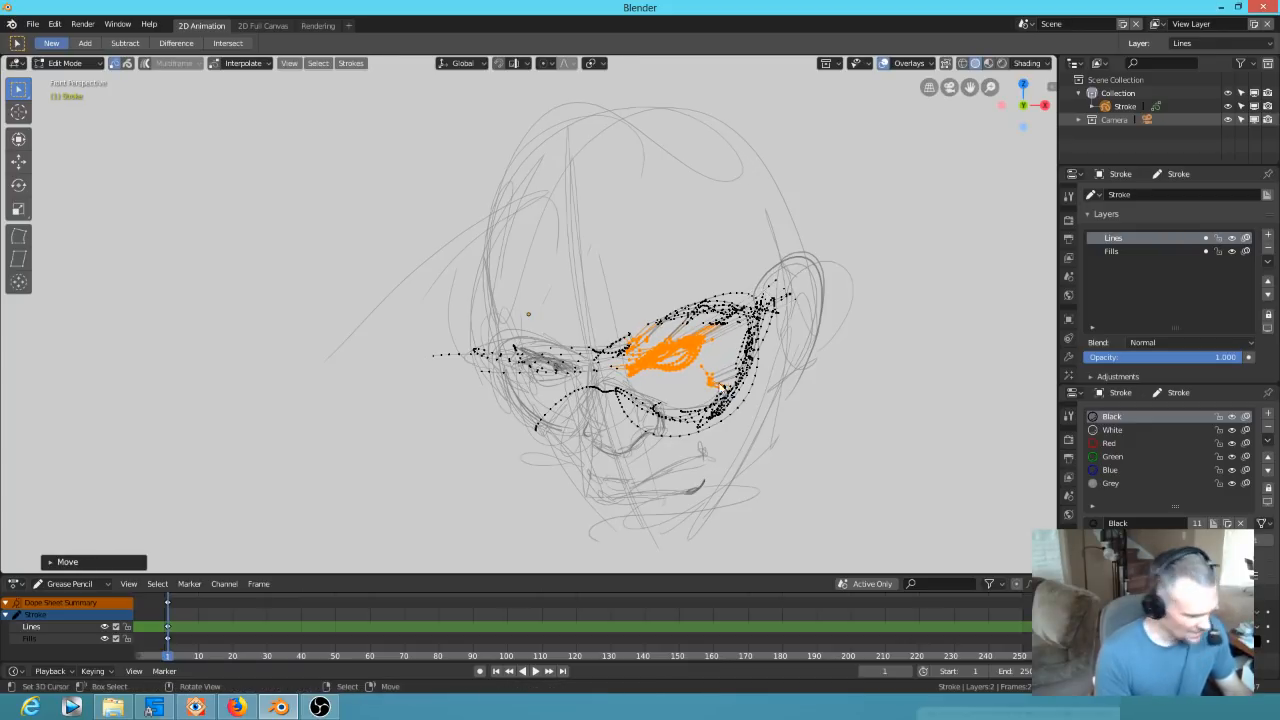
Deselect all points of the drawing and undo the last action
key(a)
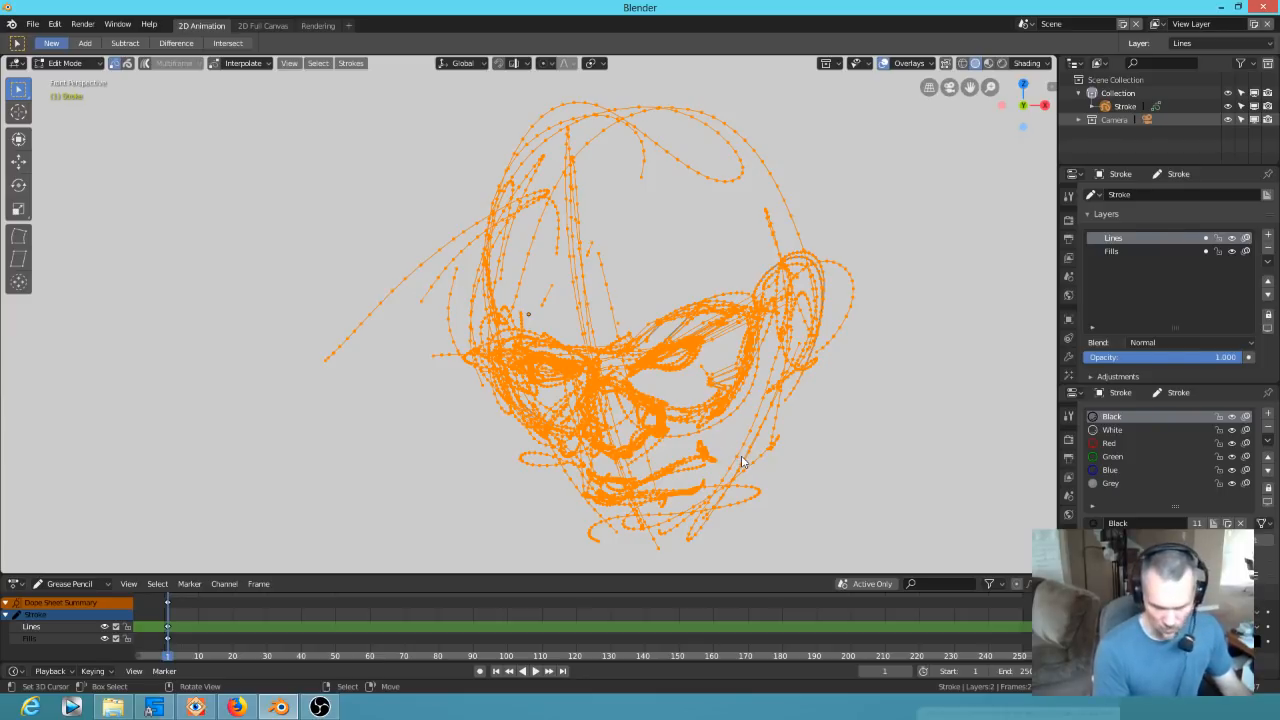
key(alt+a)
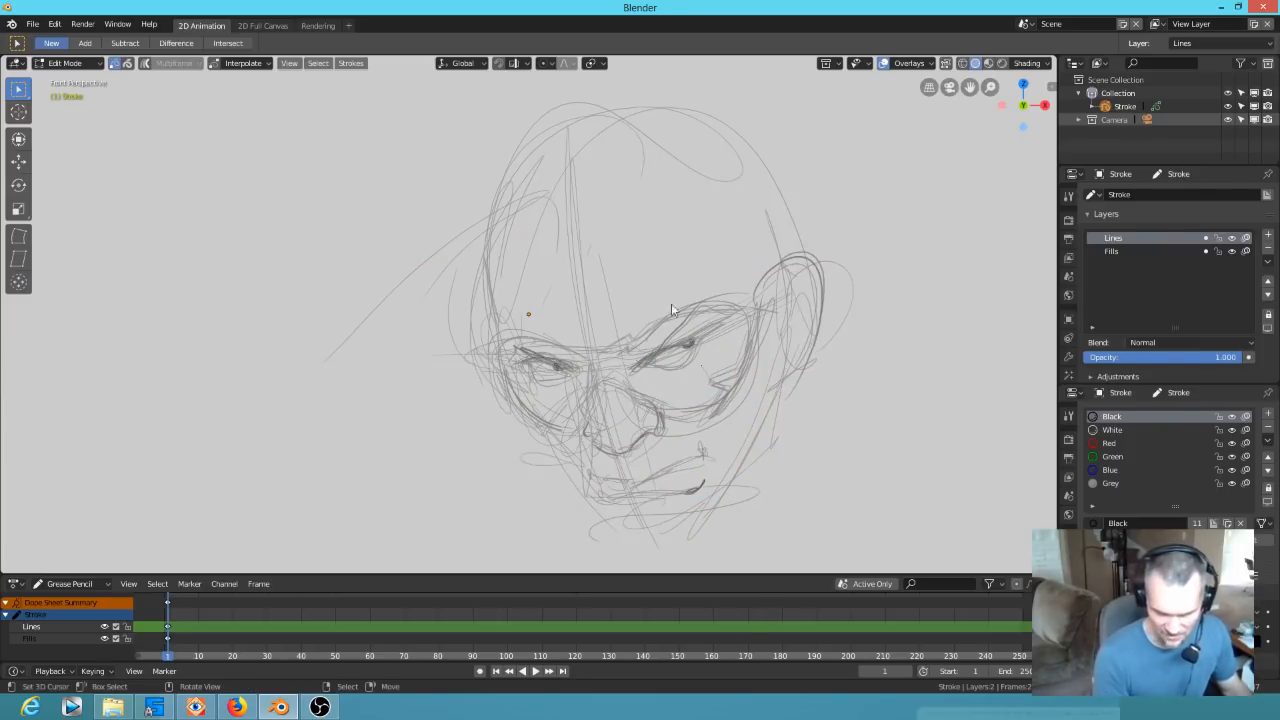
key(ctrl+z)
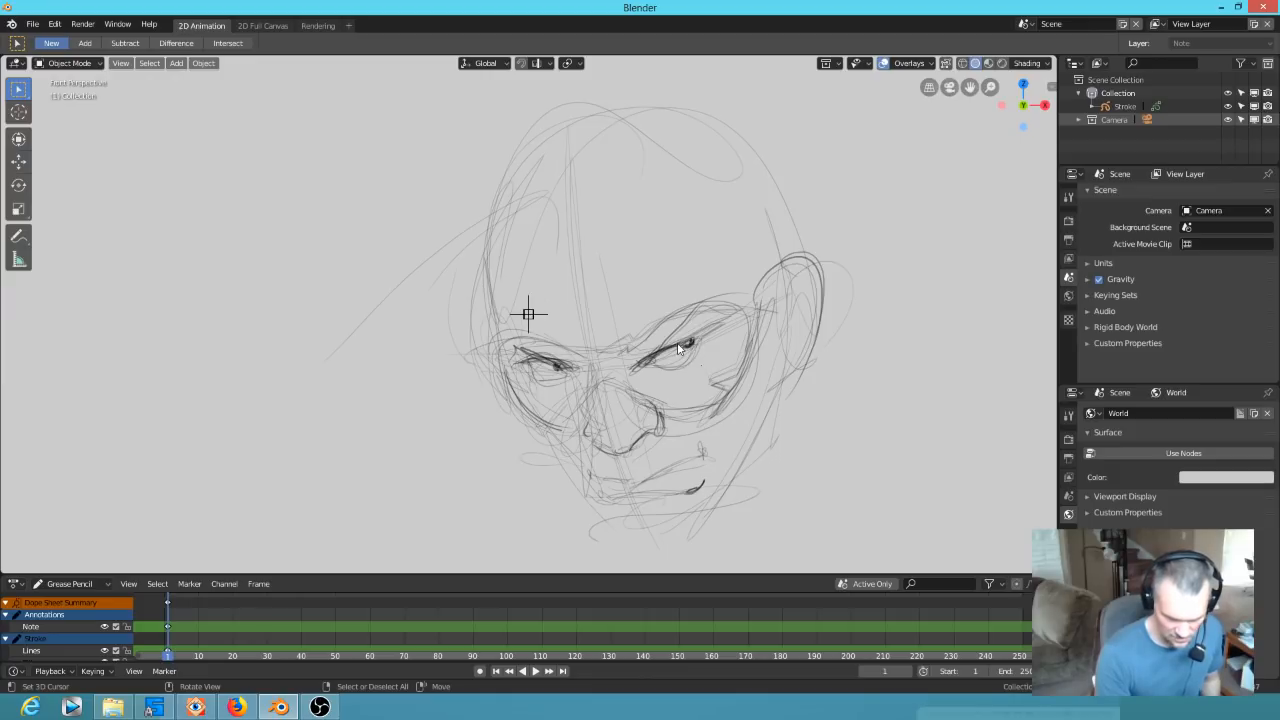
Examine the face drawing from the front and up close through the scene camera
mouse_move(678, 348)
middle_down()
mouse_move(682, 365)
mouse_move(687, 325)
mouse_move(689, 379)
middle_up()
key(KP_1)
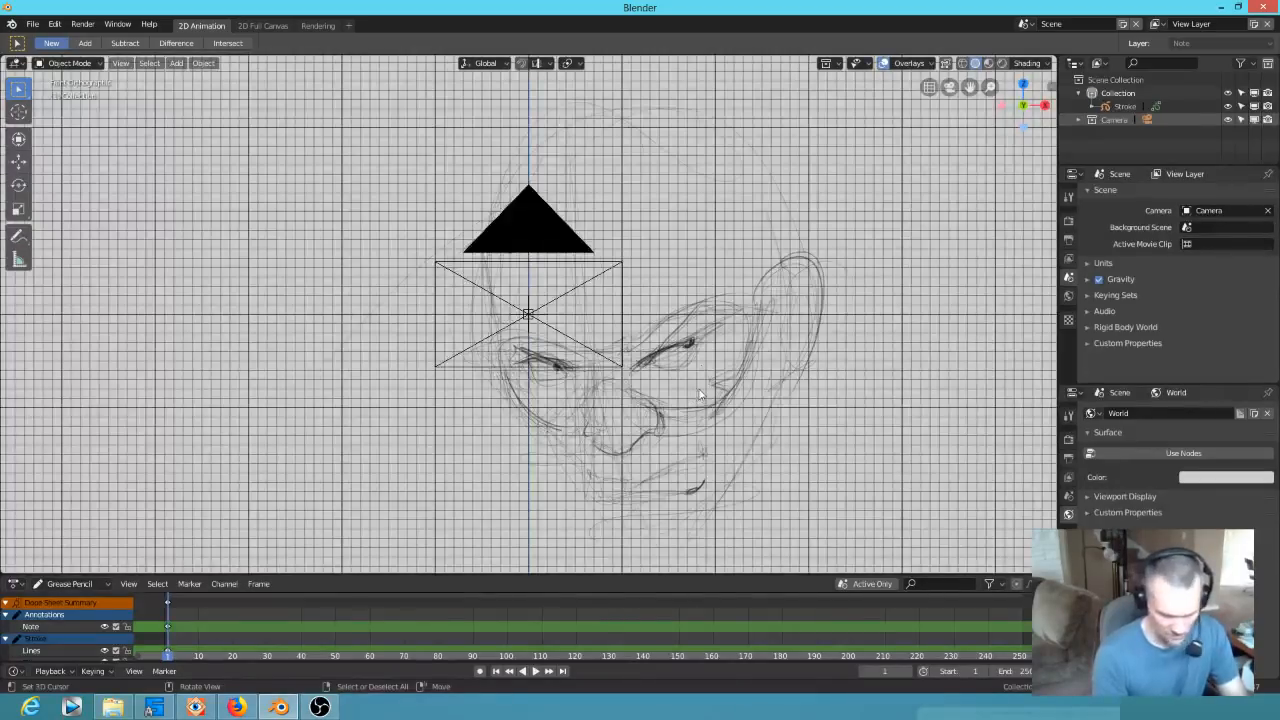
key(KP_0)
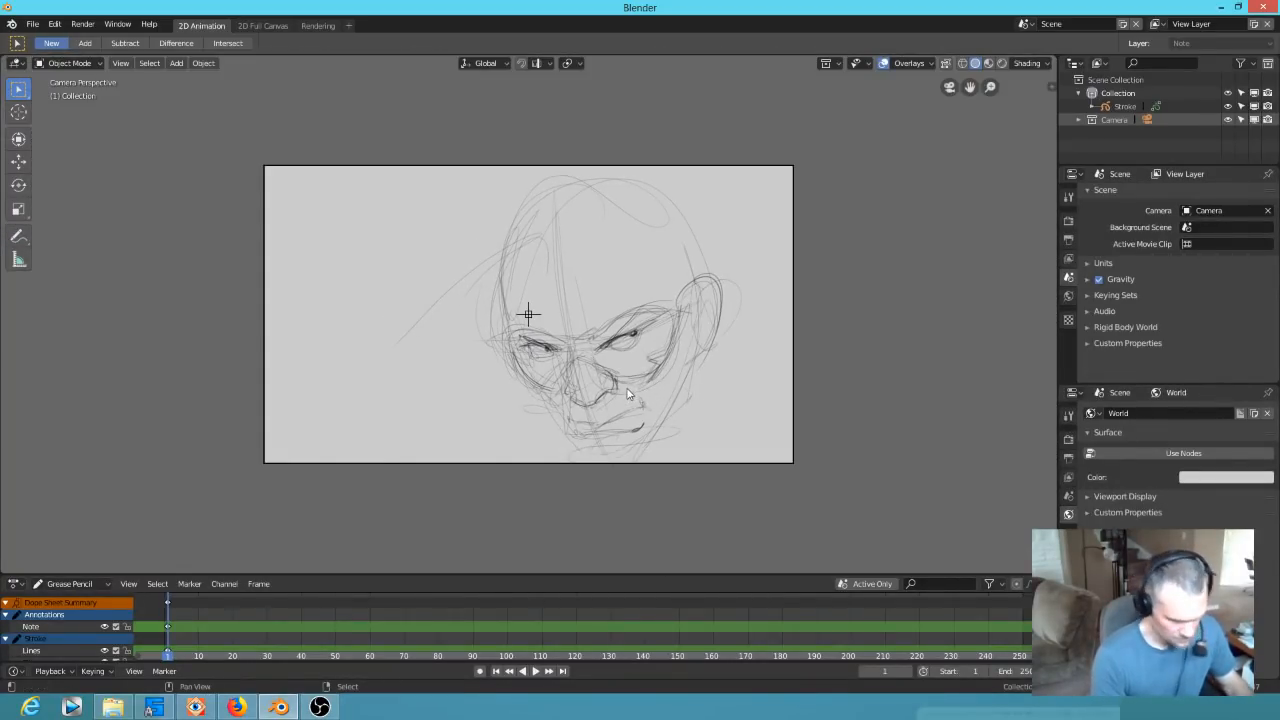
key(shift+space)
key(Escape)
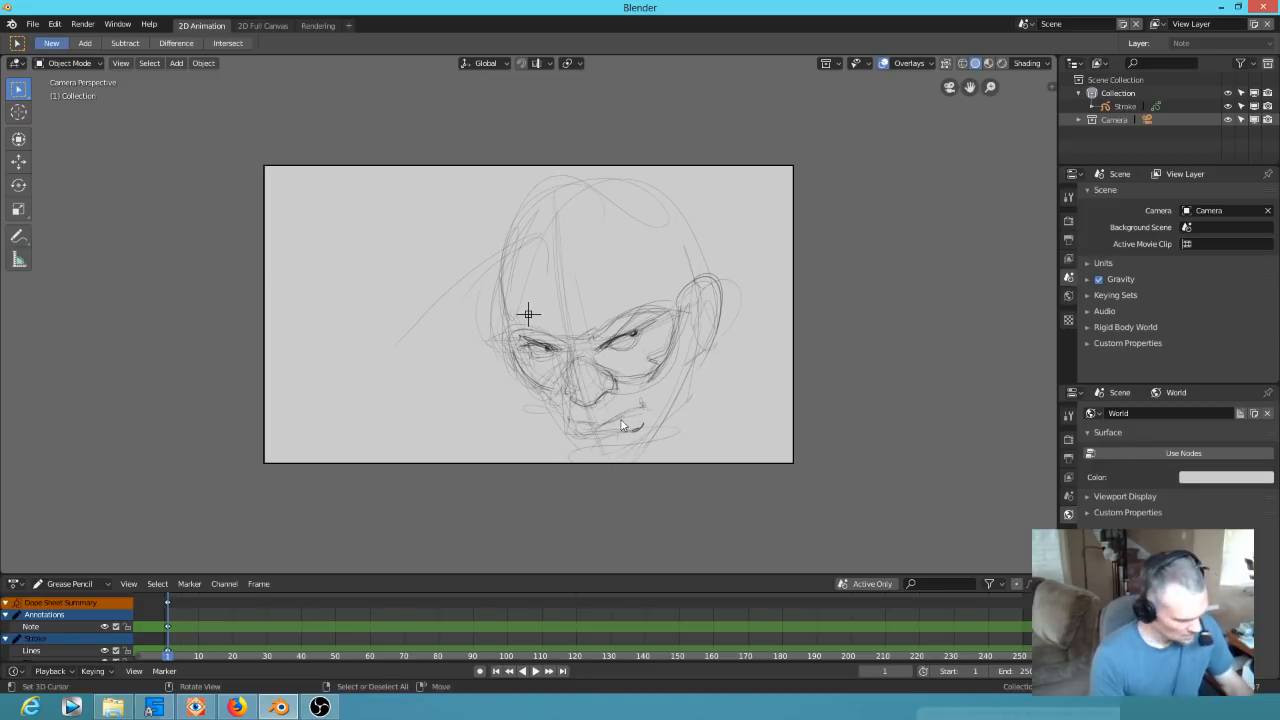
scroll(620, 425, up, 5)
scroll(790, 317, down, 1)
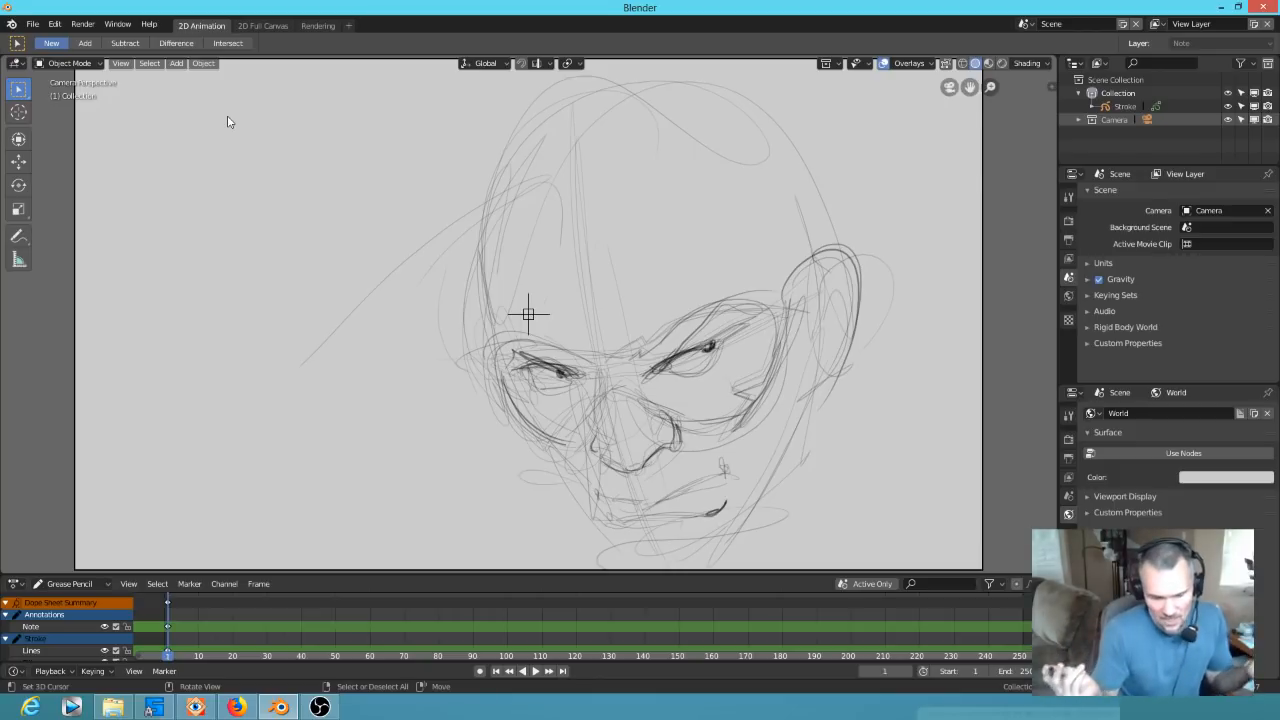
click(24, 238)
click(16, 238)
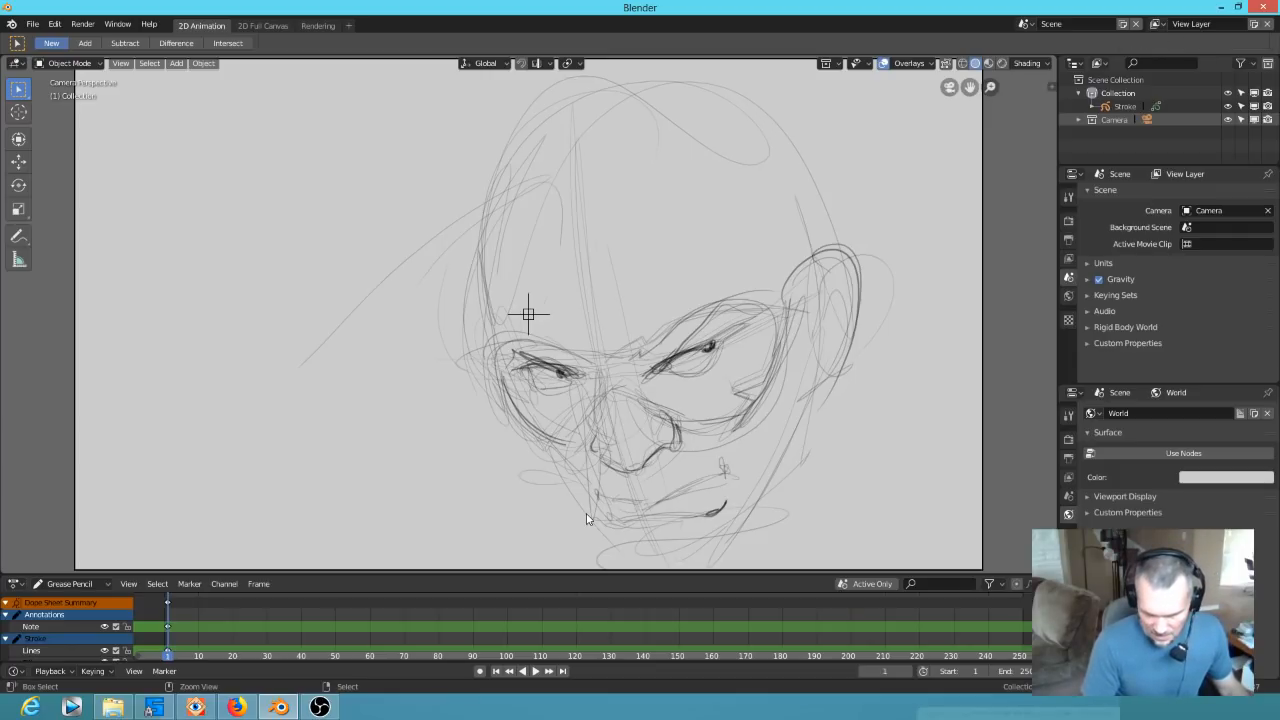
Switch the drawing to Edit Mode and test selecting and deselecting all of its points
click(587, 518)
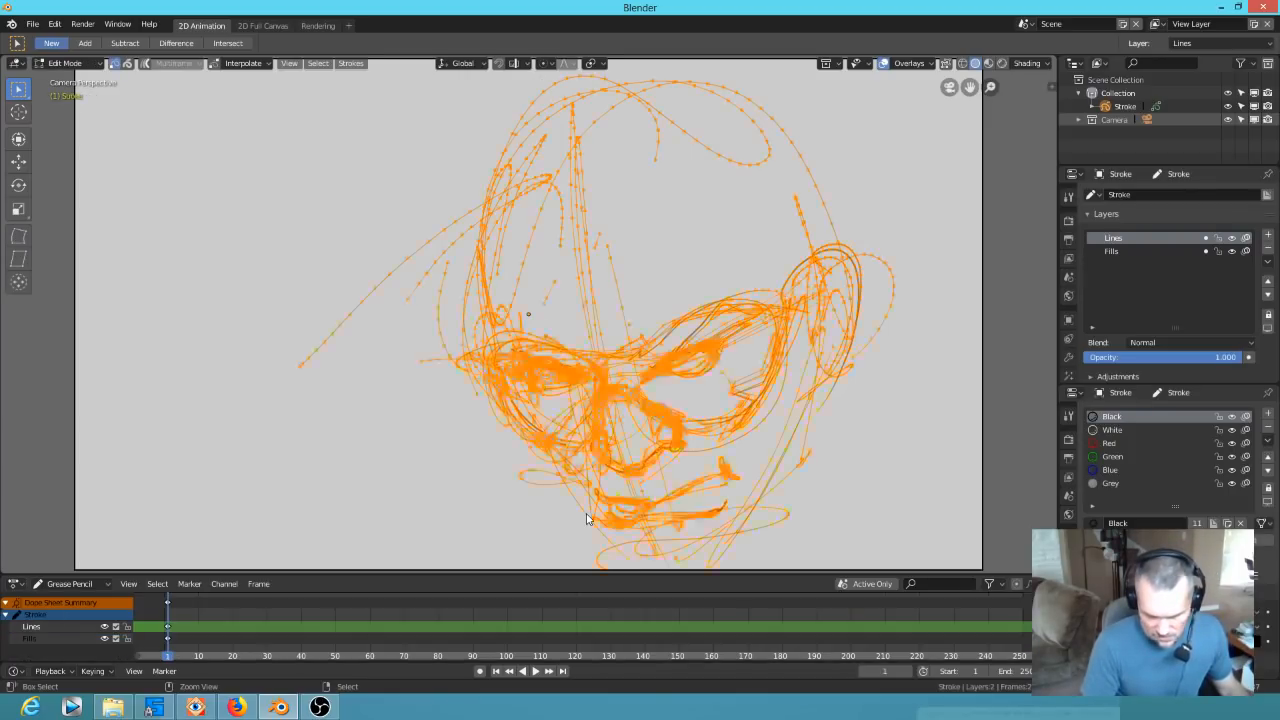
key(Tab)
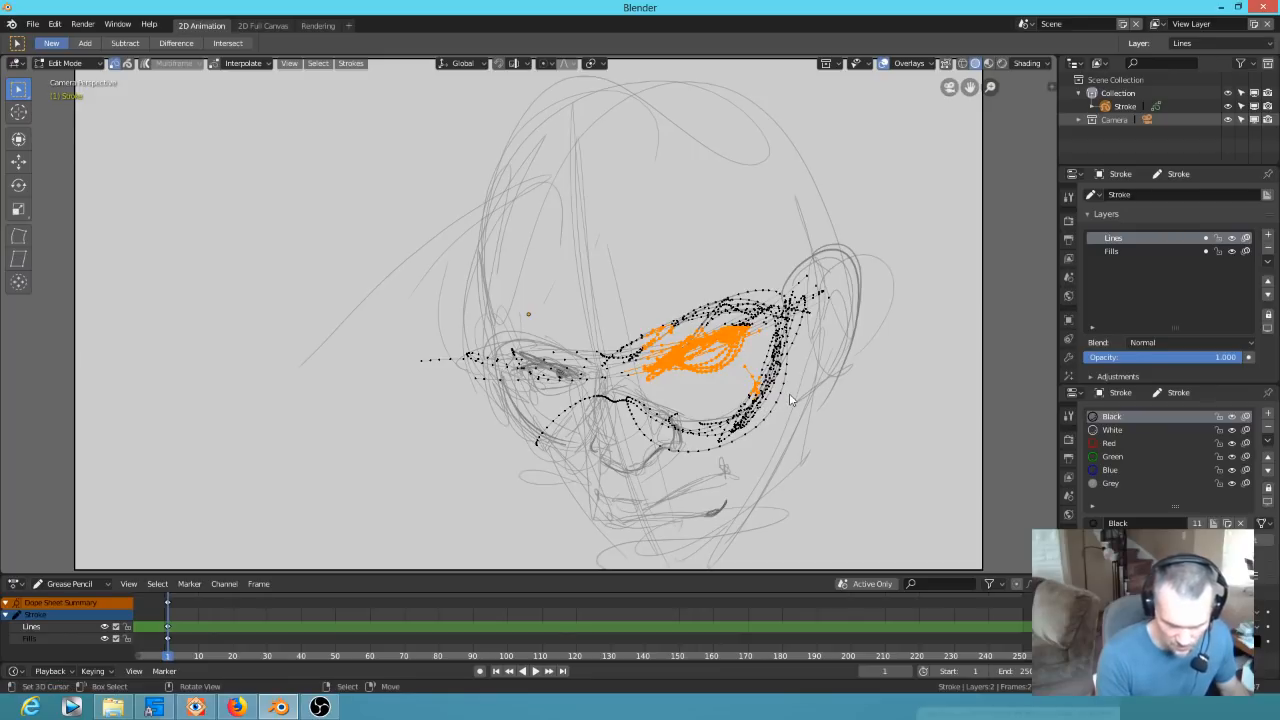
key(alt+a)
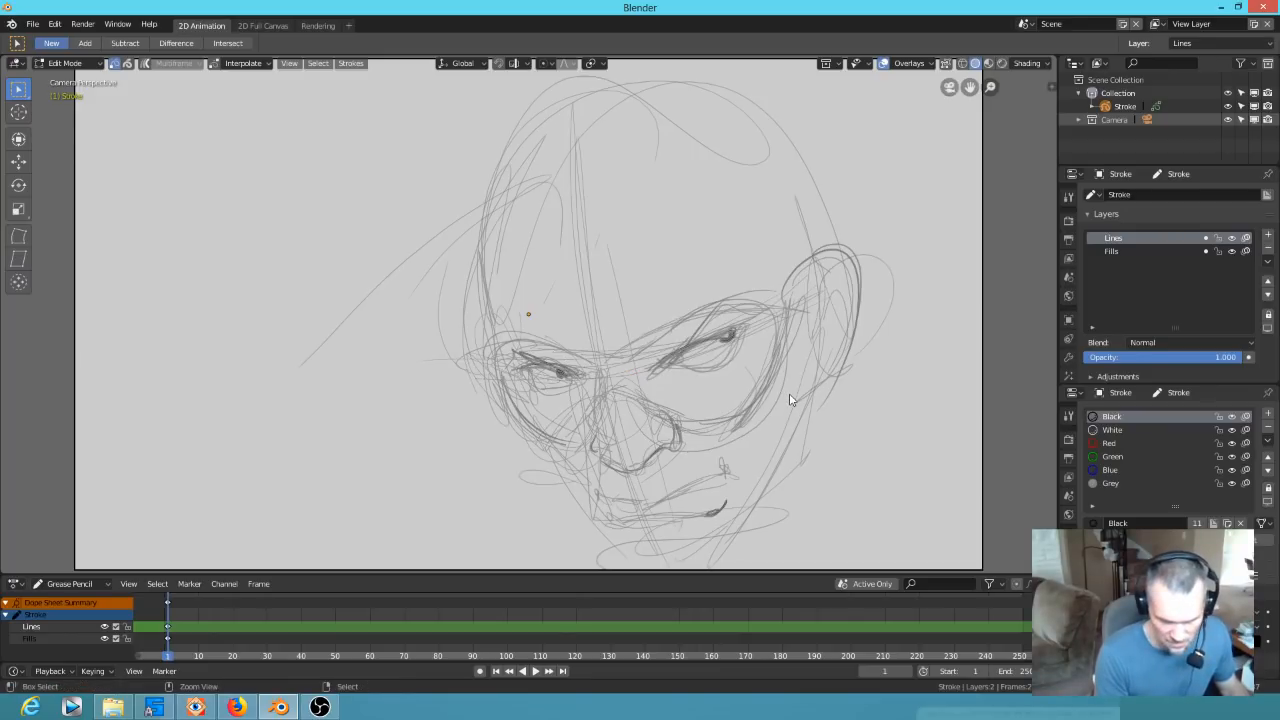
key(a)
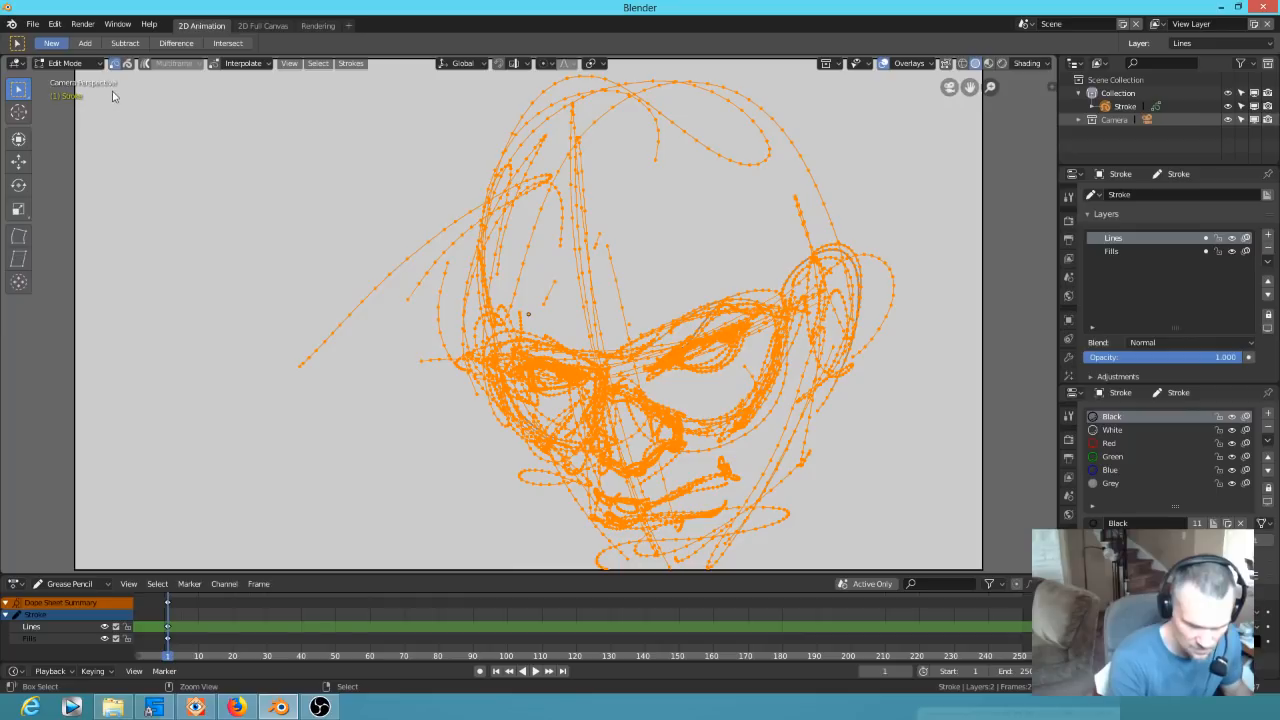
key(ctrl+z)
key(ctrl+z)
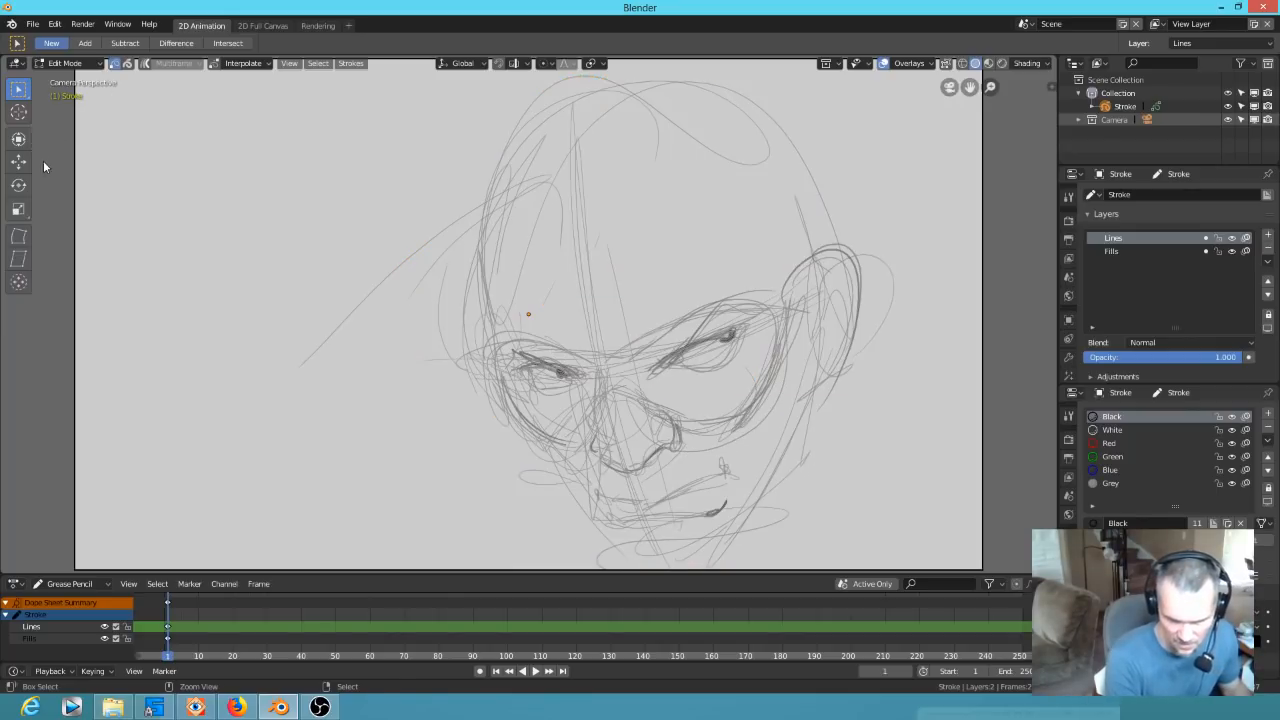
Switch the drawing to Draw mode with the Draw Pencil brush, trying Object Mode in between
click(70, 63)
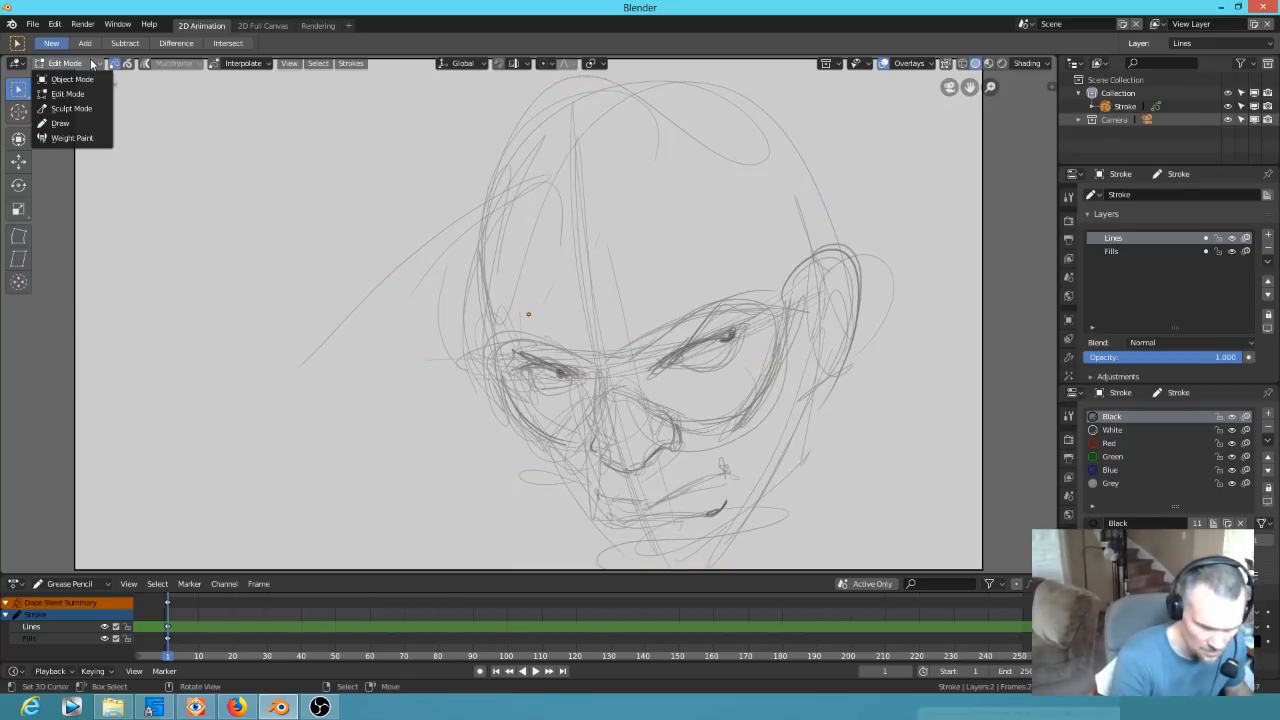
click(86, 123)
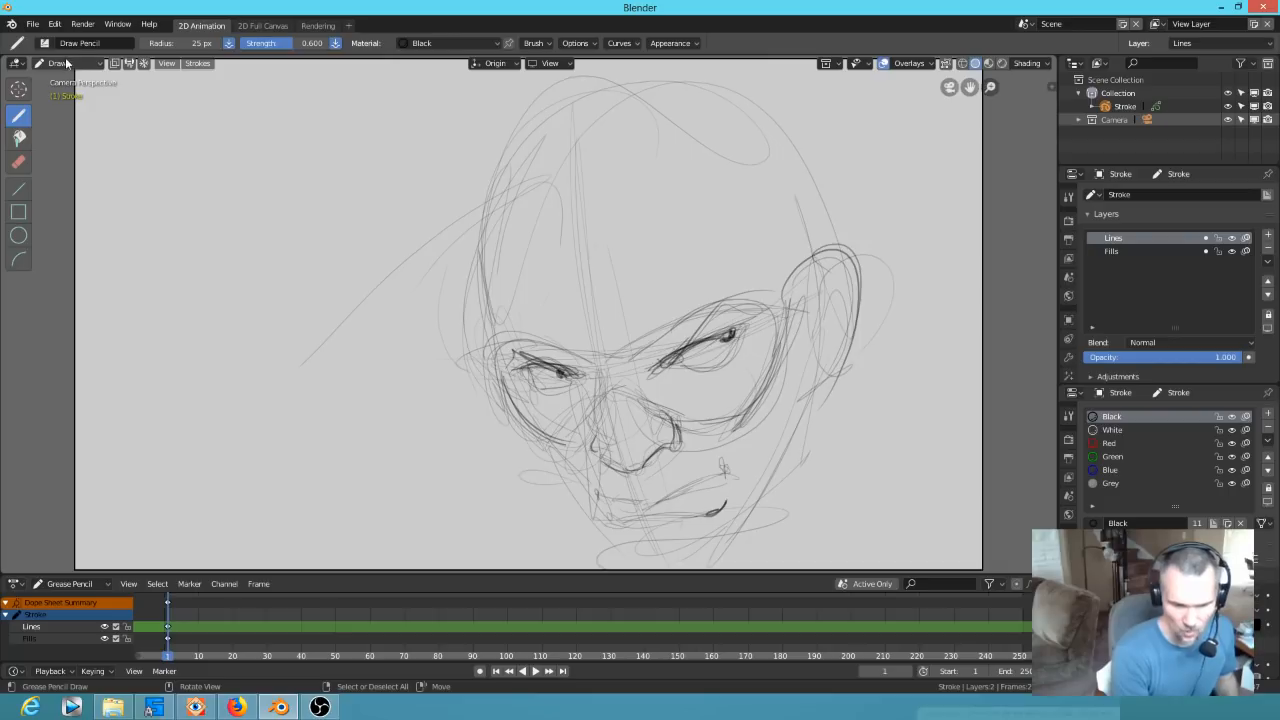
click(65, 63)
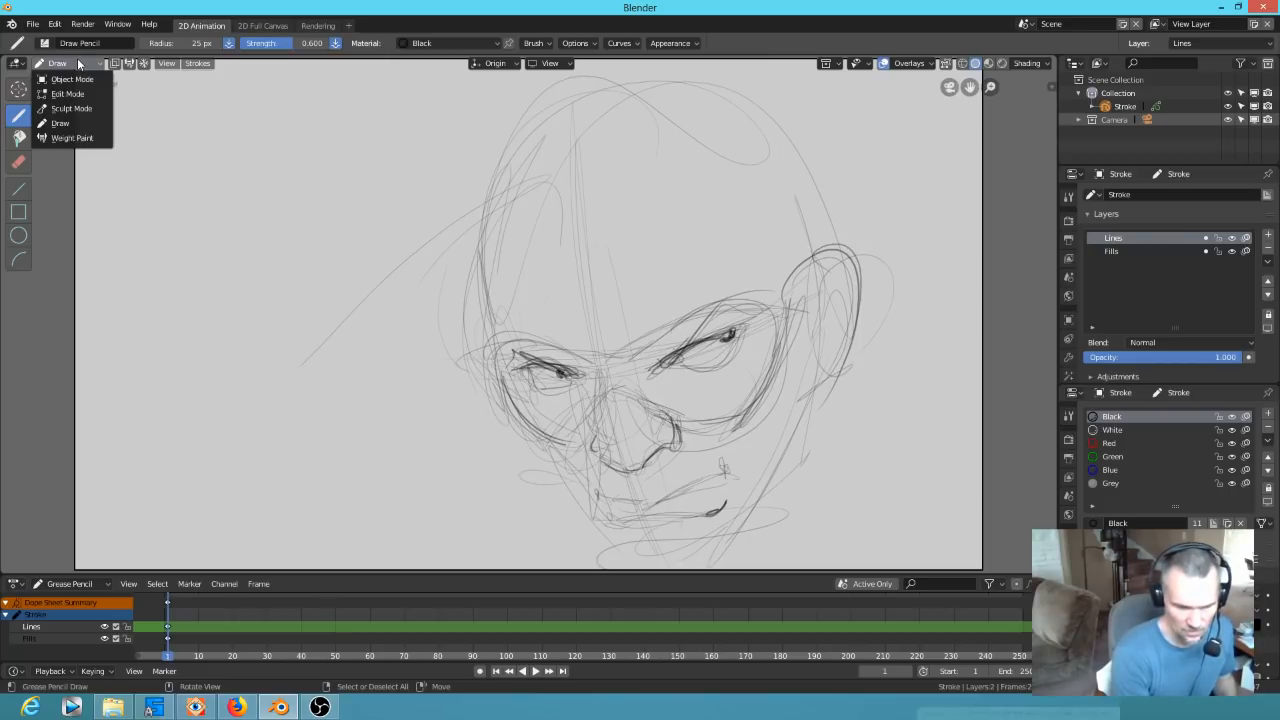
click(70, 79)
click(81, 63)
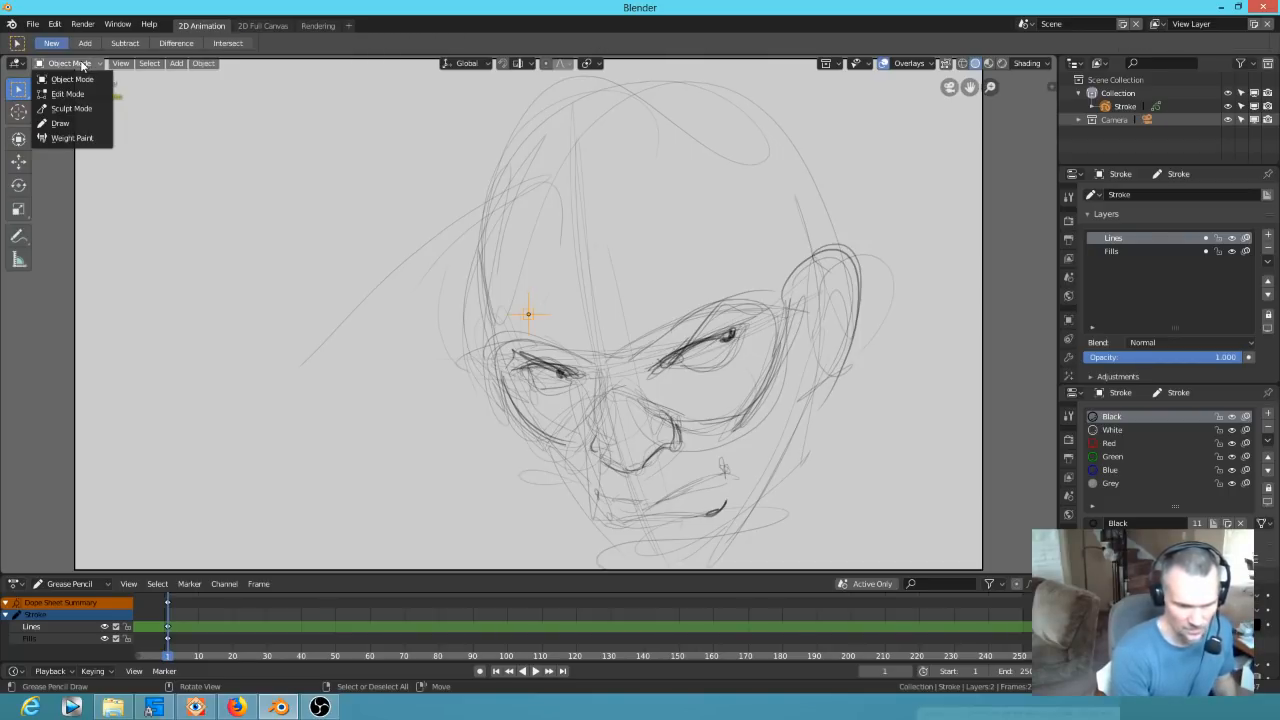
click(107, 122)
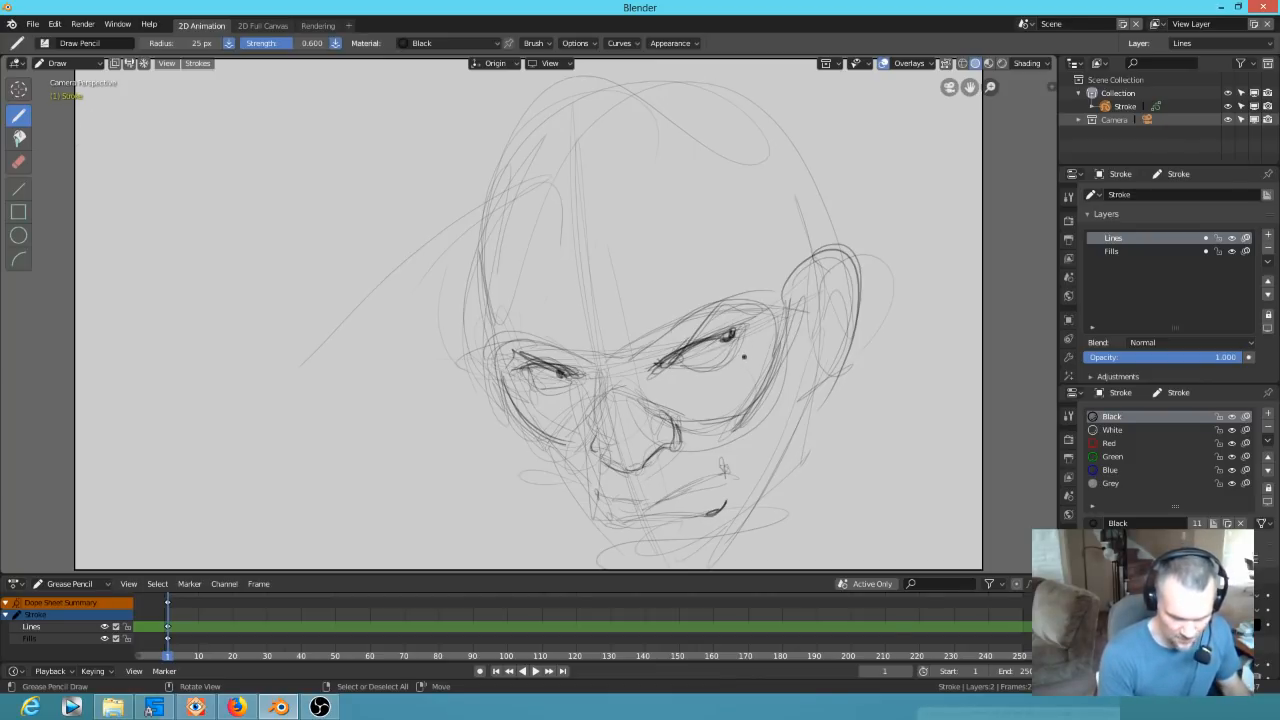
key(g)
key(Escape)
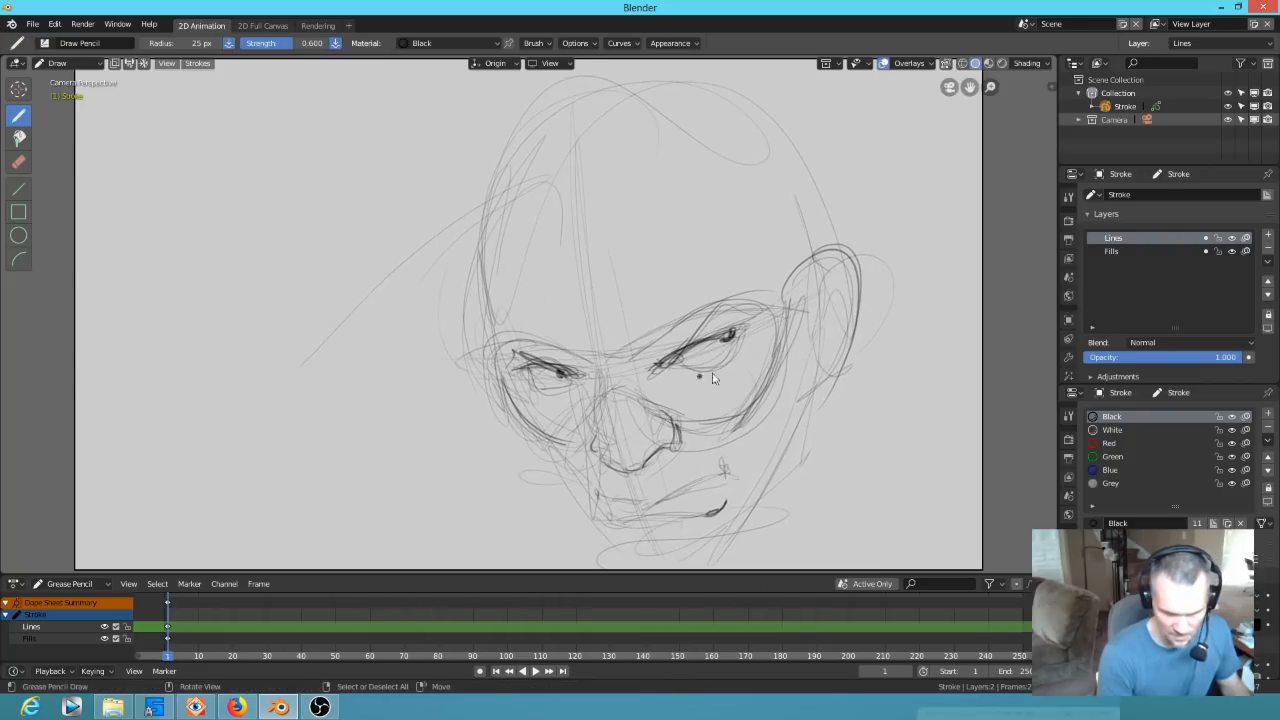
Erase most of the eye nearest the ear in the camera view, using the Eraser Point at a 30 px radius
mouse_move(740, 362)
middle_down()
mouse_move(749, 357)
mouse_move(730, 375)
middle_up()
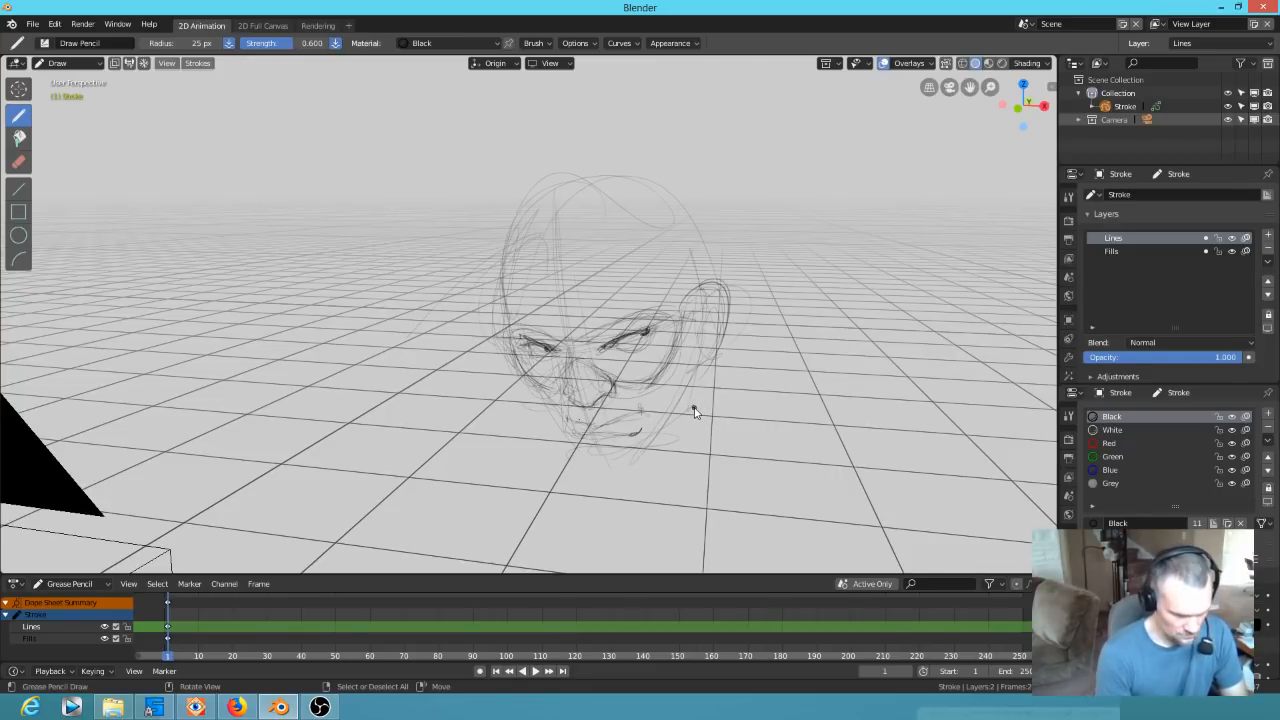
key(KP_1)
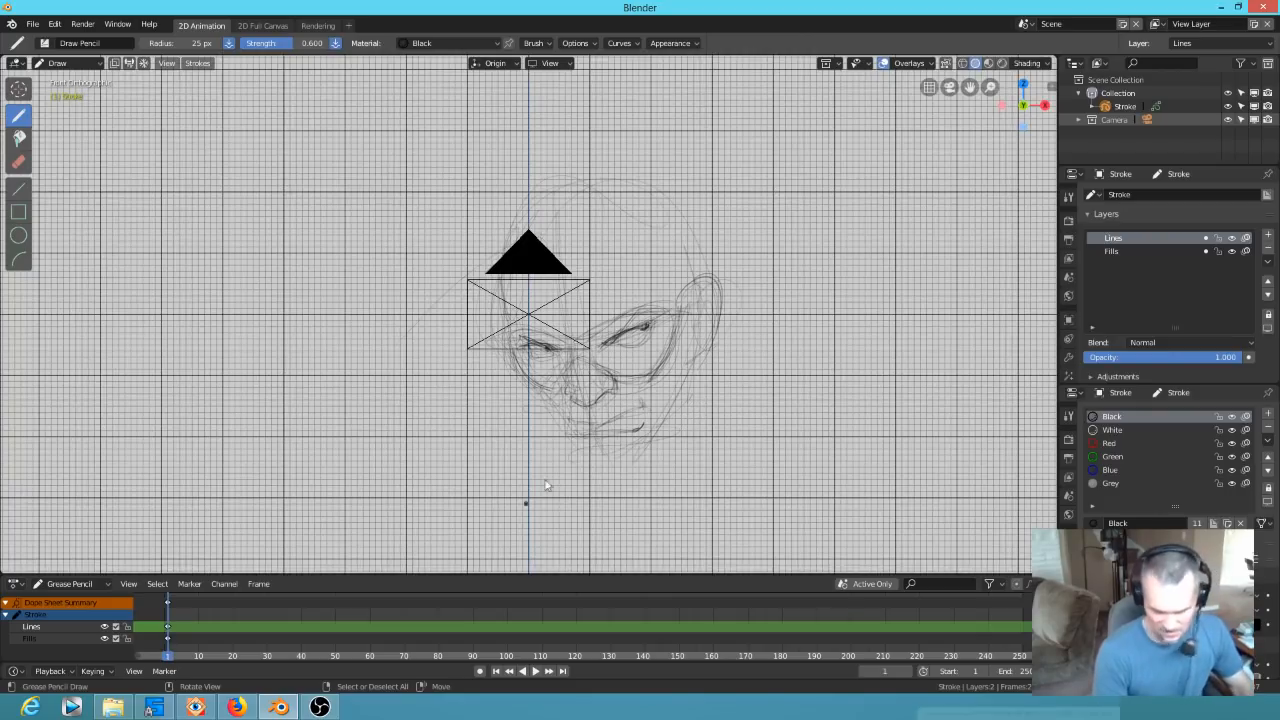
ctrl+middle_drag(597, 432, 600, 367)
mouse_move(697, 358)
ctrl+middle_down()
mouse_move(745, 318)
mouse_move(764, 332)
ctrl+middle_up()
key(KP_0)
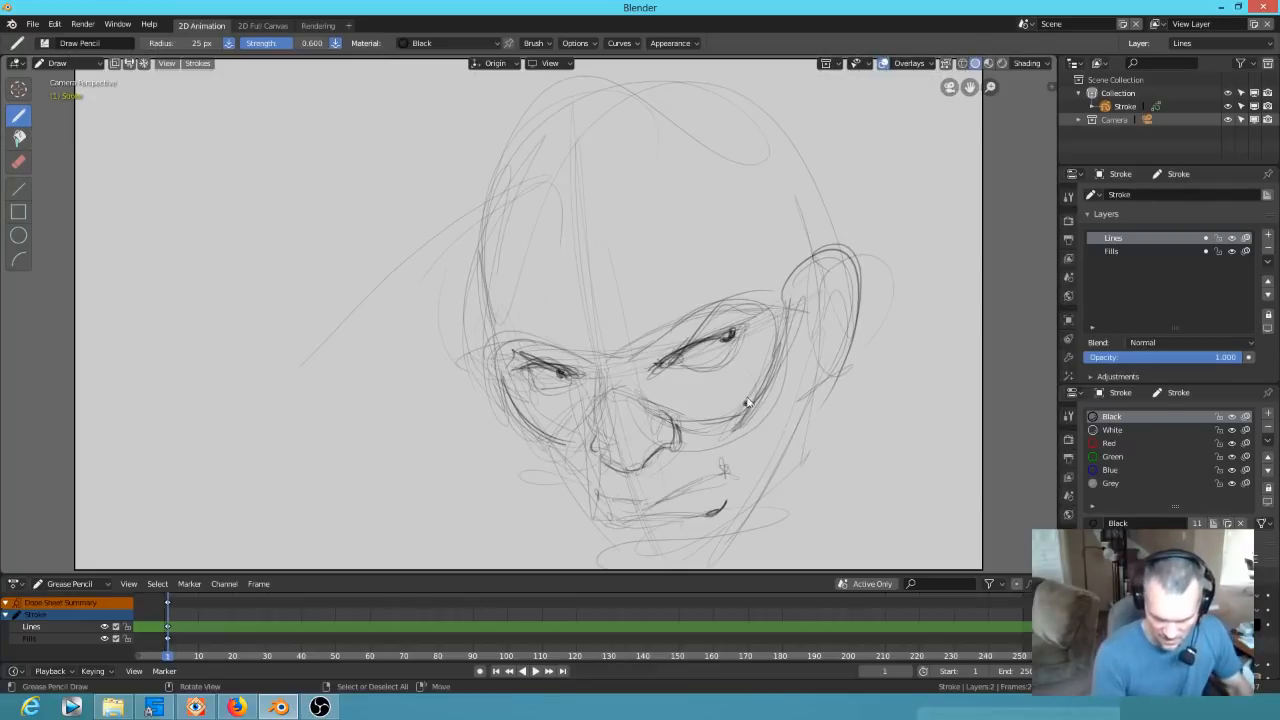
click(18, 160)
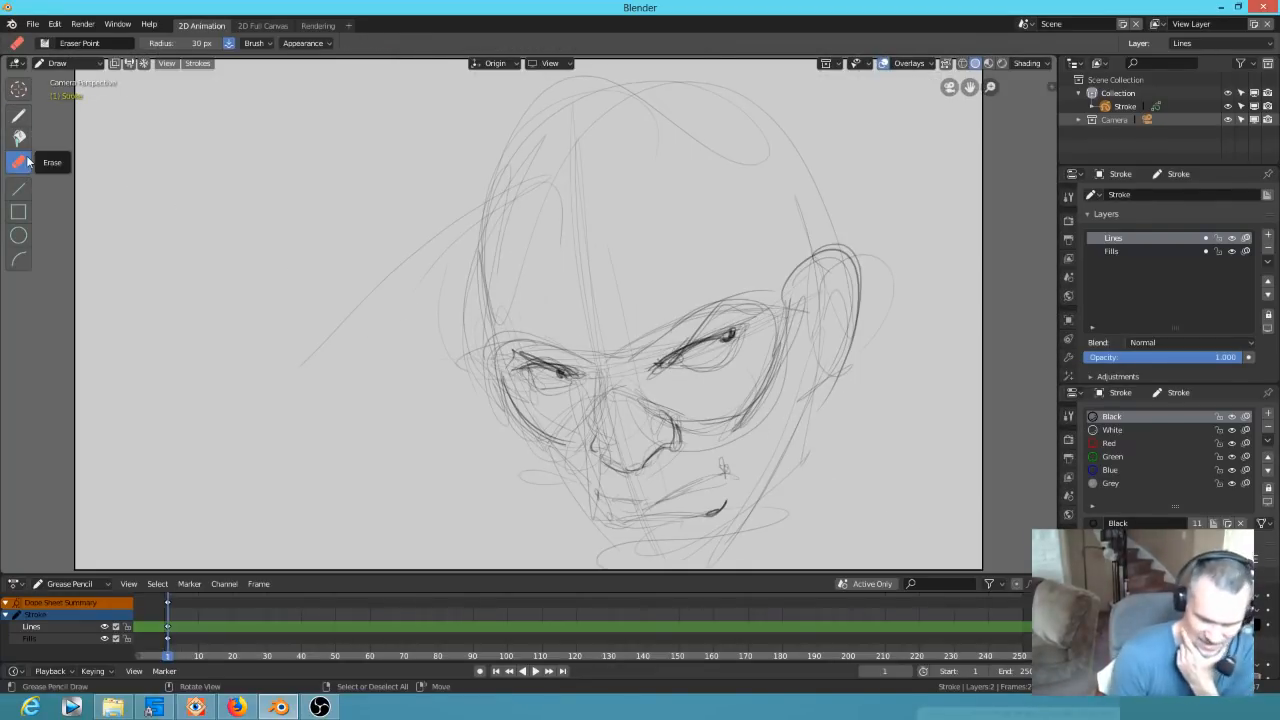
mouse_move(745, 335)
mouse_down()
mouse_move(671, 357)
mouse_move(700, 357)
mouse_up()
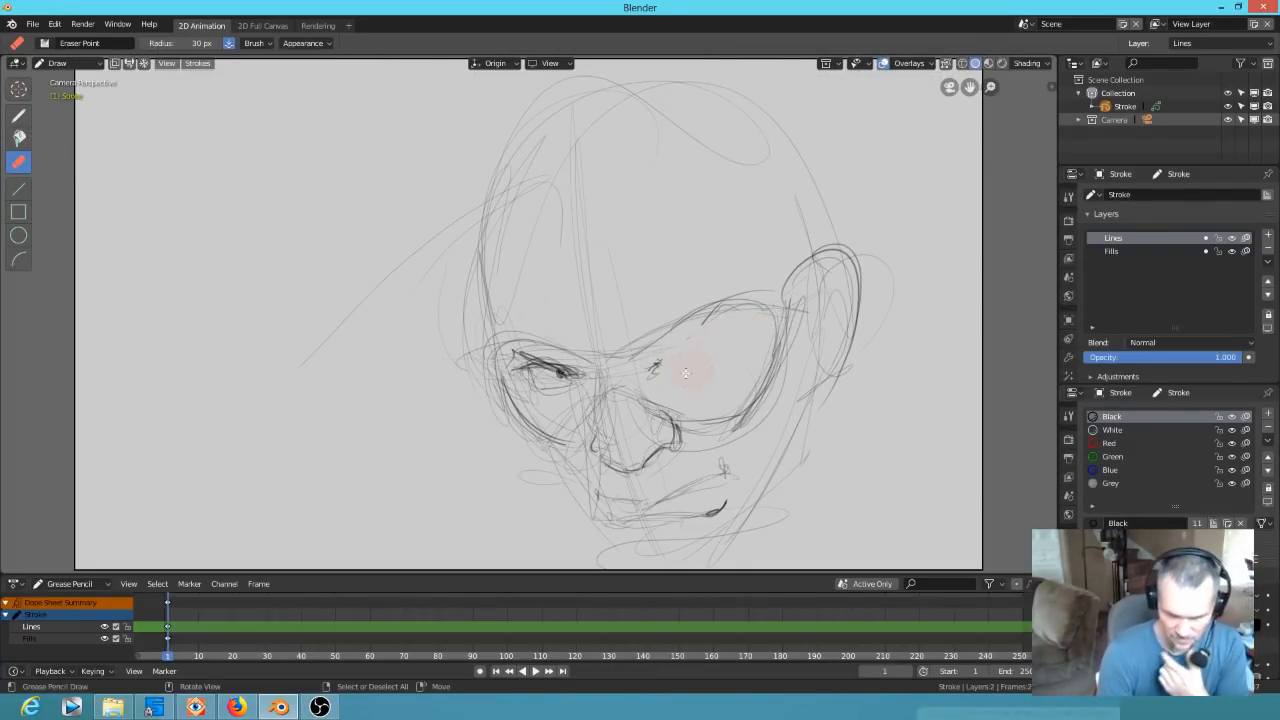
Redraw the eye nearest the ear with the Draw Pencil, adding lids, an iris with a dark pupil and a crease above it
click(18, 116)
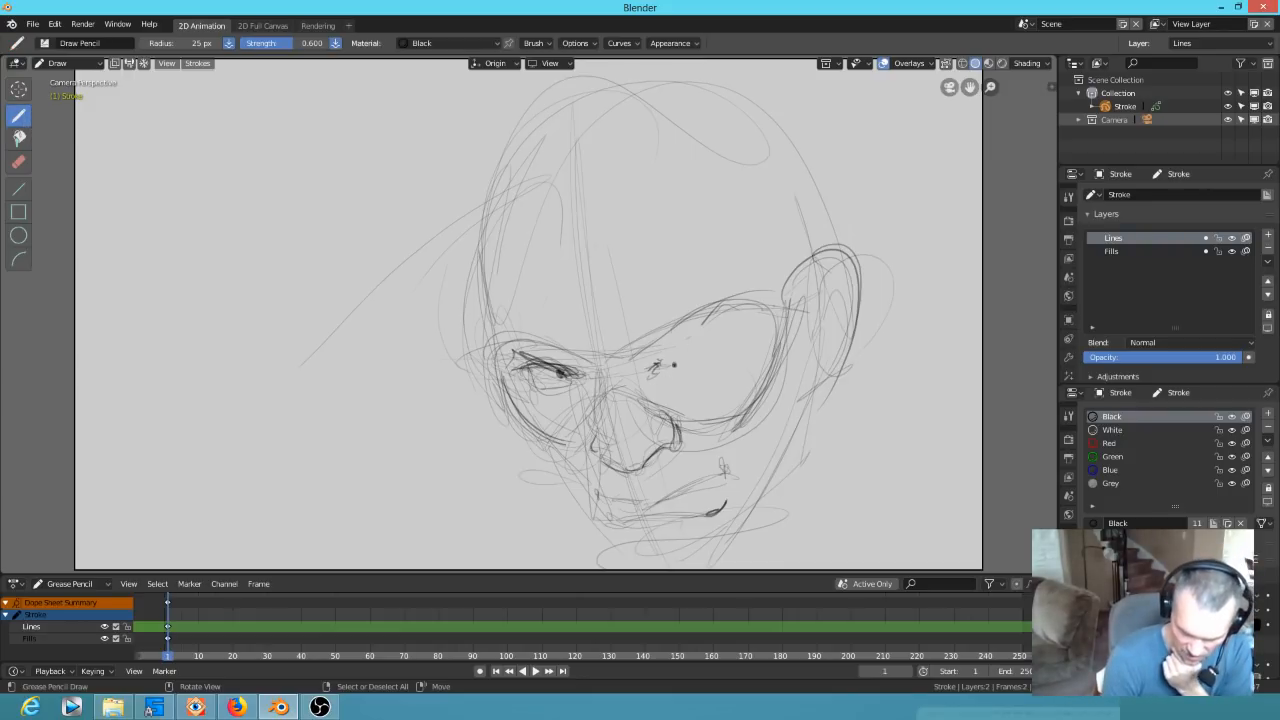
drag(656, 366, 730, 340)
drag(672, 376, 721, 342)
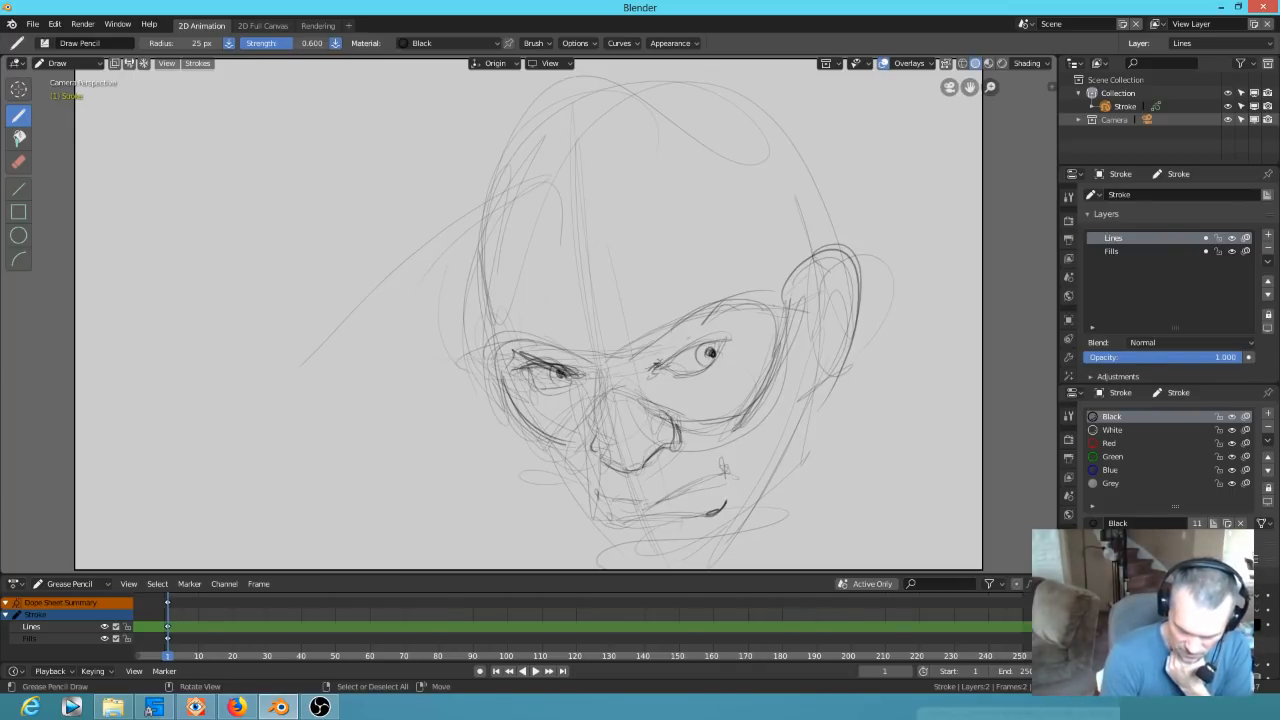
drag(652, 368, 757, 310)
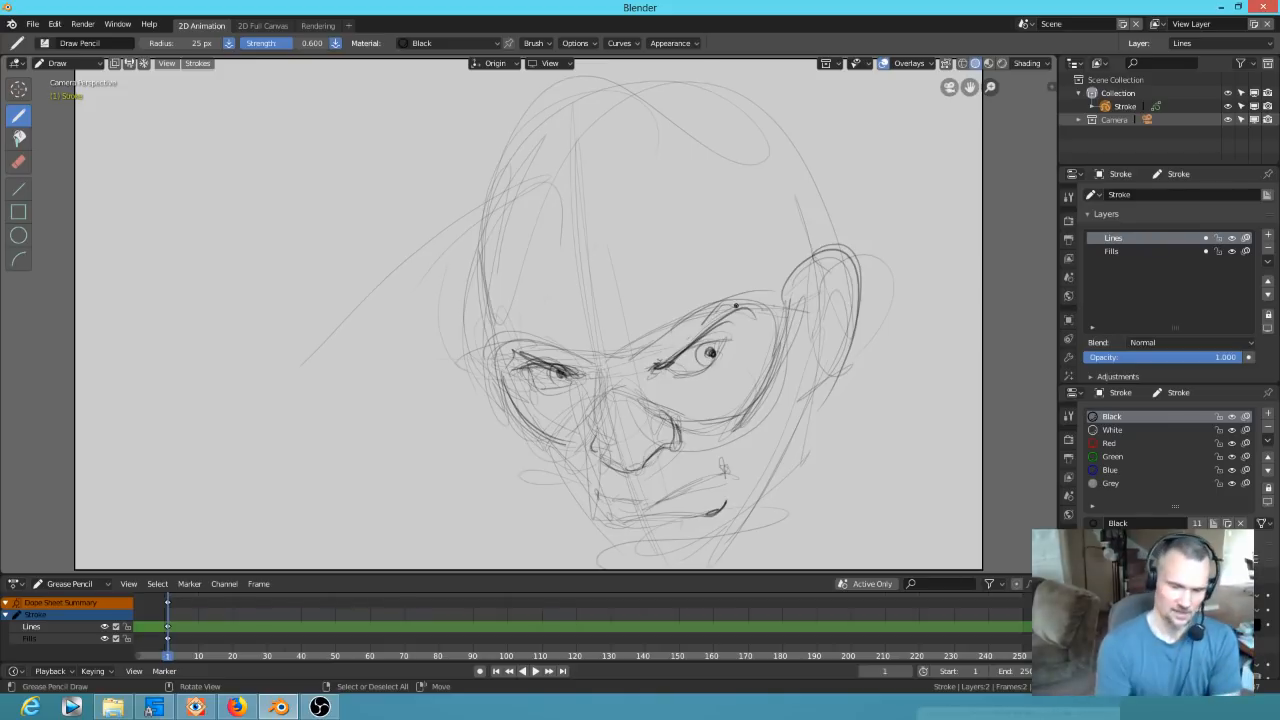
drag(668, 373, 727, 356)
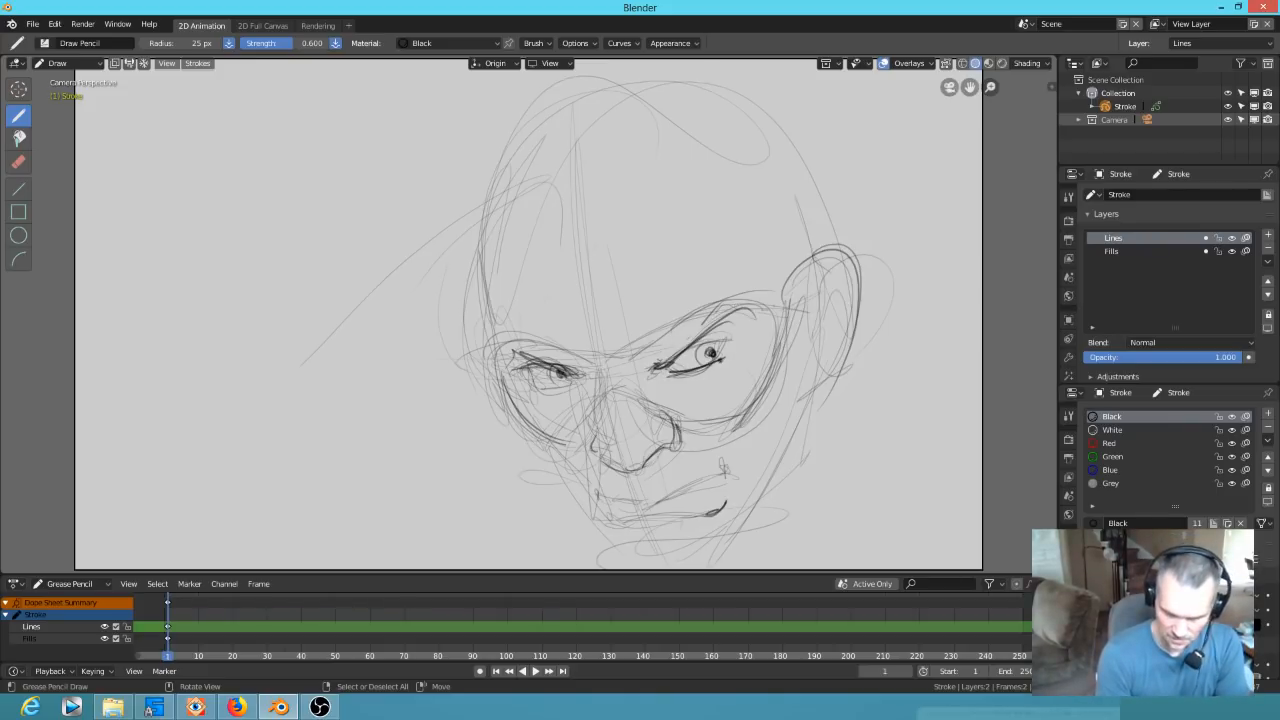
Strengthen the lower lid of the far eye and the line of the upper lip
drag(520, 388, 570, 383)
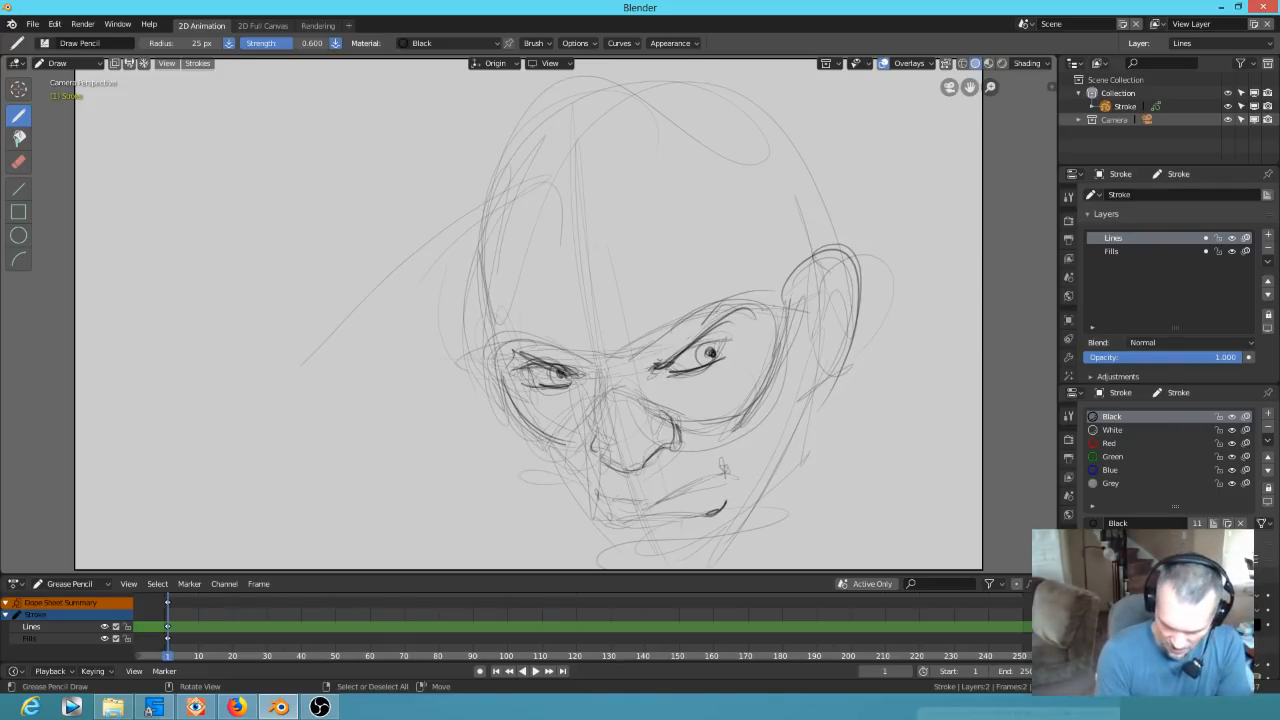
mouse_move(660, 495)
mouse_down()
mouse_move(728, 478)
mouse_move(716, 484)
mouse_up()
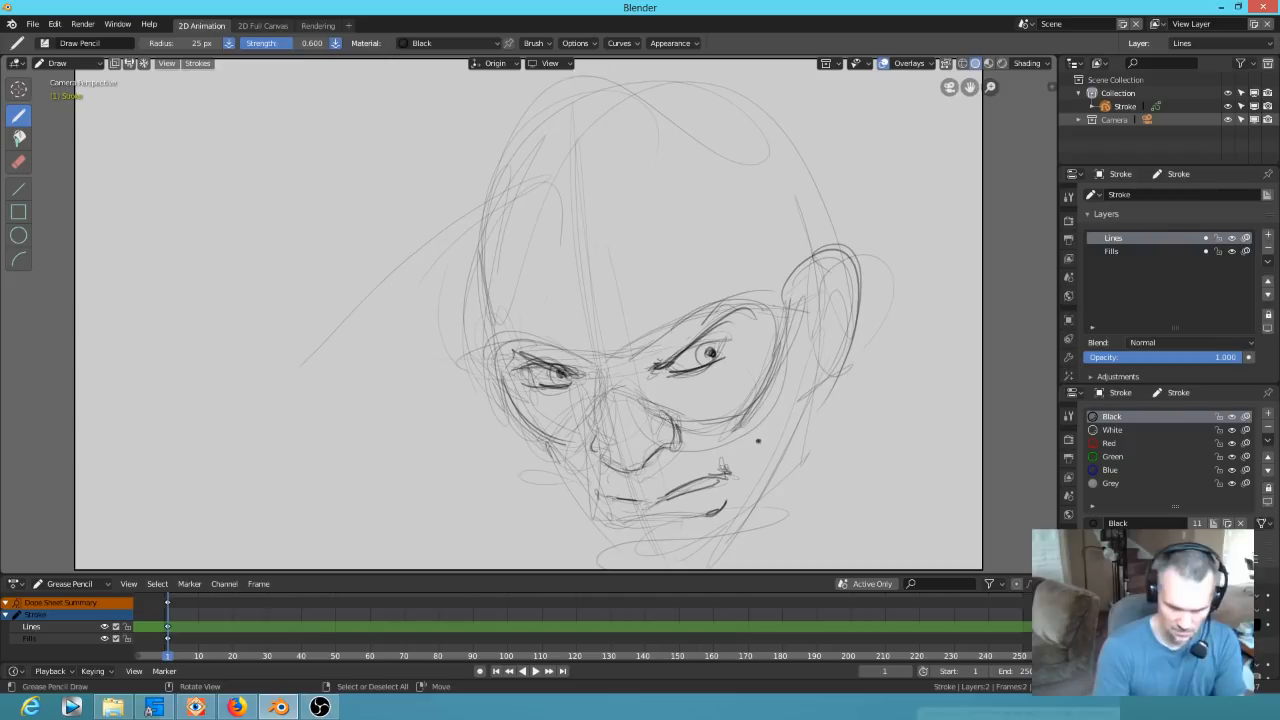
Outline the chin and darken the jawline on both sides of the face
shift+middle_drag(750, 466, 697, 408)
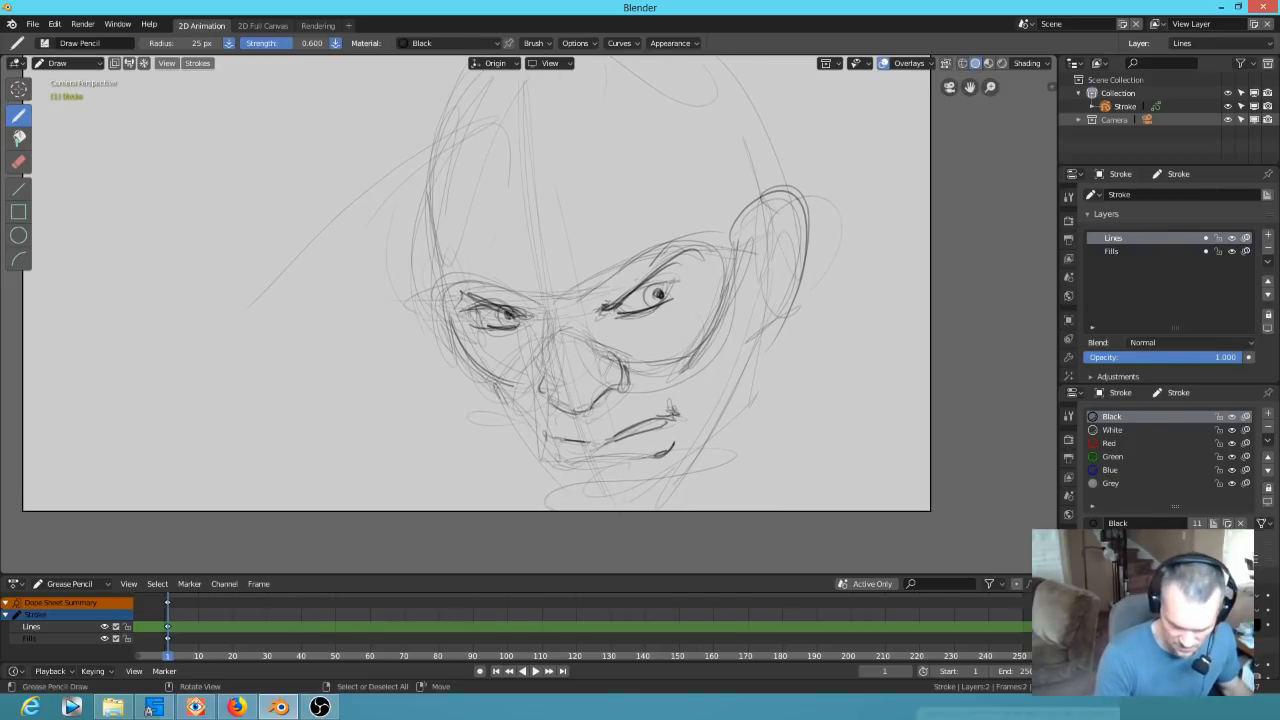
mouse_move(525, 435)
mouse_down()
mouse_move(618, 530)
mouse_move(680, 513)
mouse_up()
drag(540, 458, 565, 502)
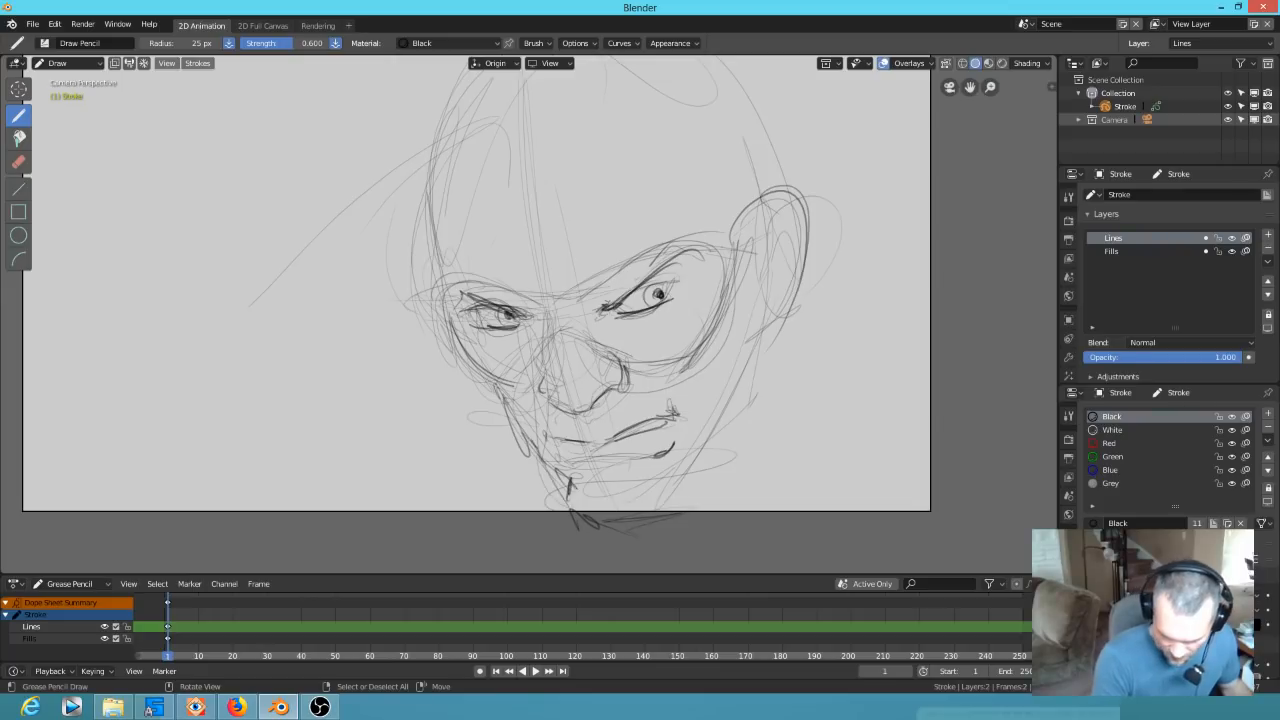
drag(746, 398, 668, 508)
drag(766, 330, 704, 485)
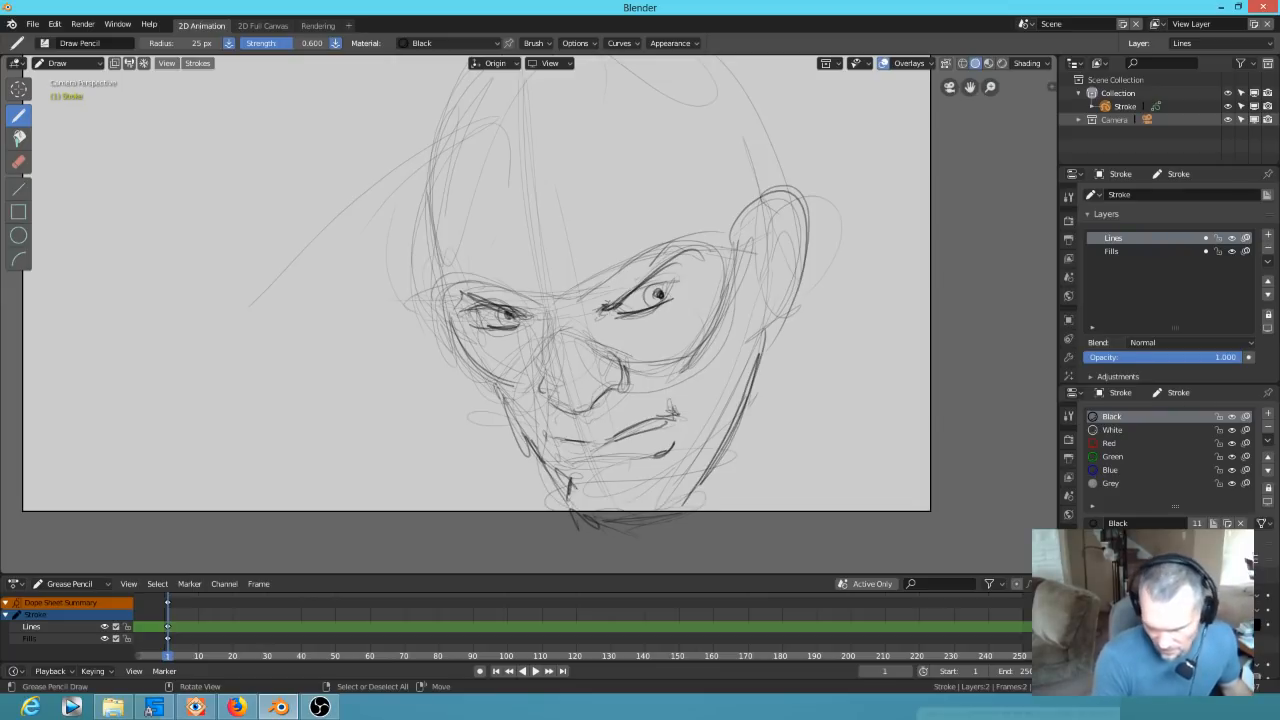
mouse_move(762, 300)
mouse_down()
mouse_move(748, 436)
mouse_move(700, 494)
mouse_up()
Darken the contour of the far cheek and hatch shading into the hollow below the cheekbone nearest the ear
drag(732, 359, 707, 381)
drag(548, 310, 542, 378)
drag(448, 321, 465, 361)
drag(448, 323, 516, 421)
drag(494, 384, 527, 437)
drag(732, 300, 700, 384)
drag(724, 336, 704, 388)
drag(720, 346, 696, 379)
drag(726, 368, 695, 398)
drag(718, 356, 684, 472)
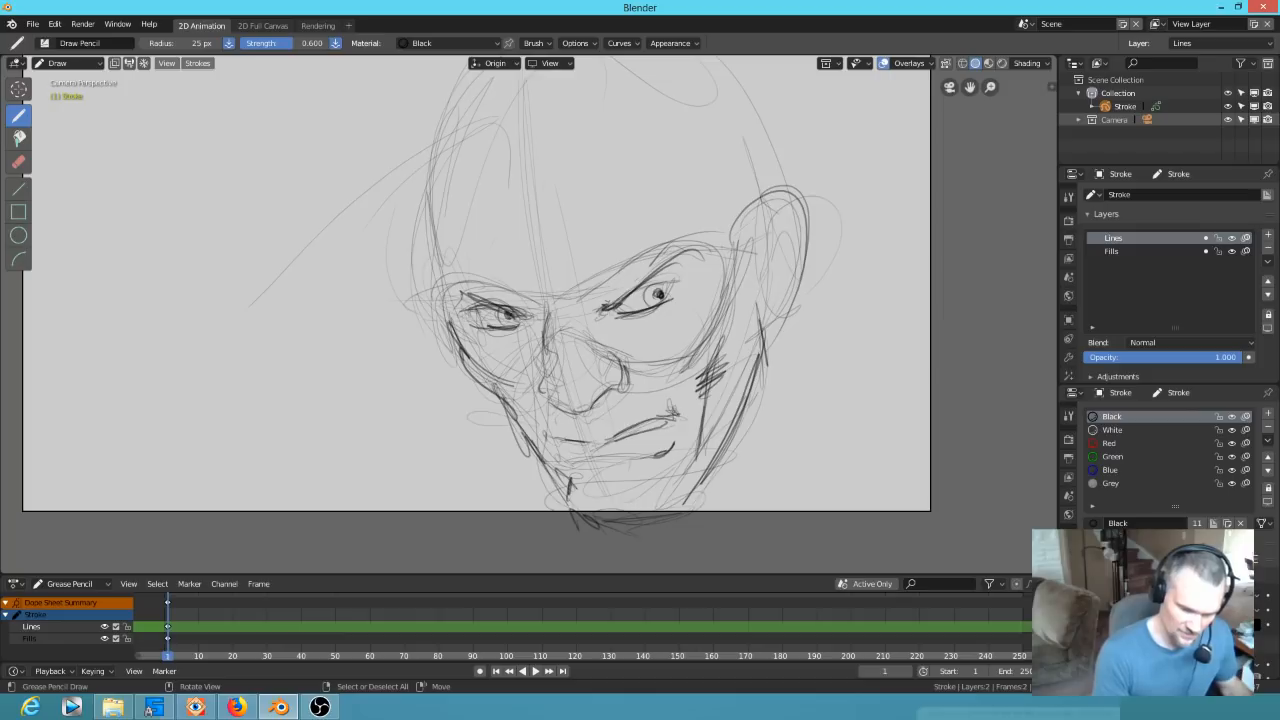
Hatch a shadow between the nose and the upper lip, and darken the bridge of the nose
drag(584, 410, 568, 431)
drag(618, 384, 578, 434)
drag(624, 388, 590, 436)
mouse_move(618, 388)
mouse_down()
mouse_move(579, 435)
mouse_move(578, 420)
mouse_up()
drag(584, 416, 556, 430)
drag(586, 404, 558, 436)
drag(620, 394, 586, 430)
drag(560, 328, 542, 345)
drag(584, 321, 546, 338)
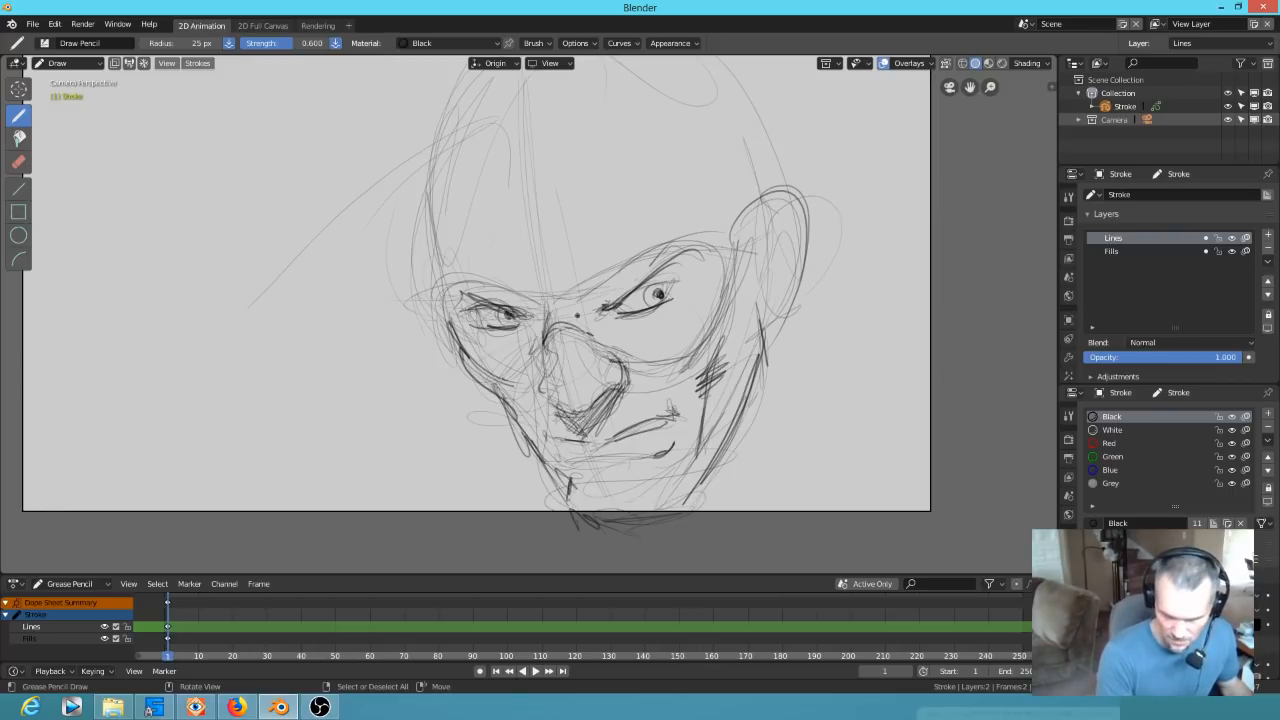
Darken the brow lines above both eyes and add small circle and drop marks beside the eye nearest the ear
drag(582, 292, 688, 230)
drag(452, 272, 548, 295)
drag(740, 236, 734, 298)
drag(704, 255, 702, 256)
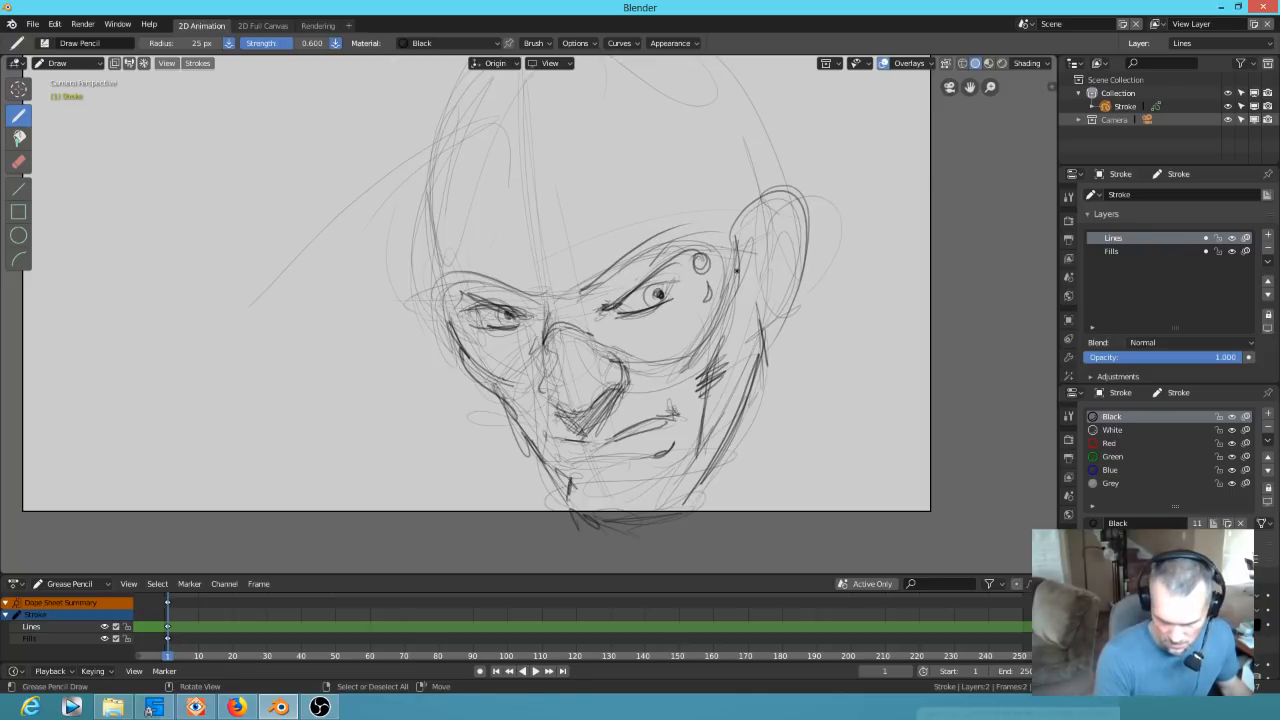
Draw a dark band line across the forehead above the brows and strengthen the outer edge of the far eye socket
mouse_move(433, 318)
mouse_down()
mouse_move(506, 284)
mouse_move(443, 354)
mouse_move(465, 375)
mouse_up()
mouse_move(427, 296)
mouse_down()
mouse_move(483, 249)
mouse_move(618, 243)
mouse_up()
drag(499, 260, 702, 204)
mouse_move(558, 246)
mouse_down()
mouse_move(733, 206)
mouse_move(742, 240)
mouse_move(598, 241)
mouse_move(405, 300)
mouse_up()
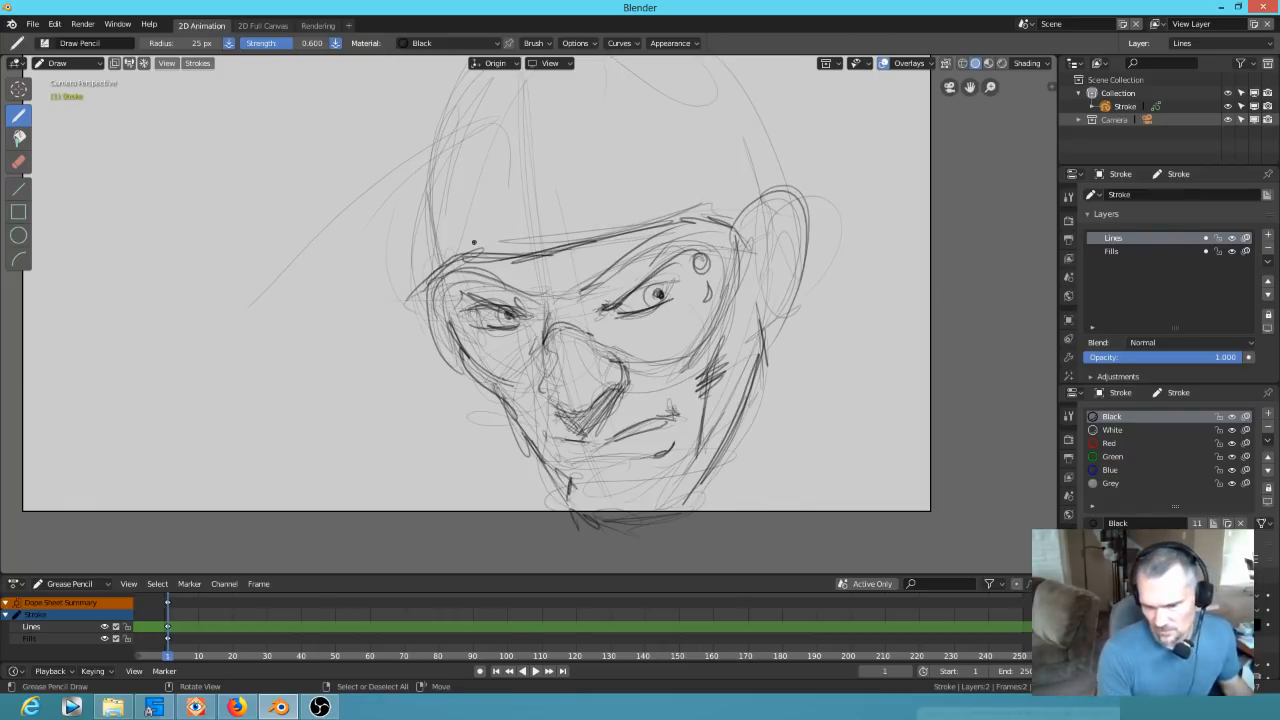
Darken the brow above the eye nearest the ear, and redraw the ear's inner and outer contours down to the lobe
drag(553, 295, 699, 217)
mouse_move(629, 252)
mouse_down()
mouse_move(739, 242)
mouse_move(762, 268)
mouse_up()
drag(780, 214, 762, 272)
drag(744, 243, 786, 194)
mouse_move(772, 194)
mouse_down()
mouse_move(809, 212)
mouse_move(812, 280)
mouse_move(762, 345)
mouse_up()
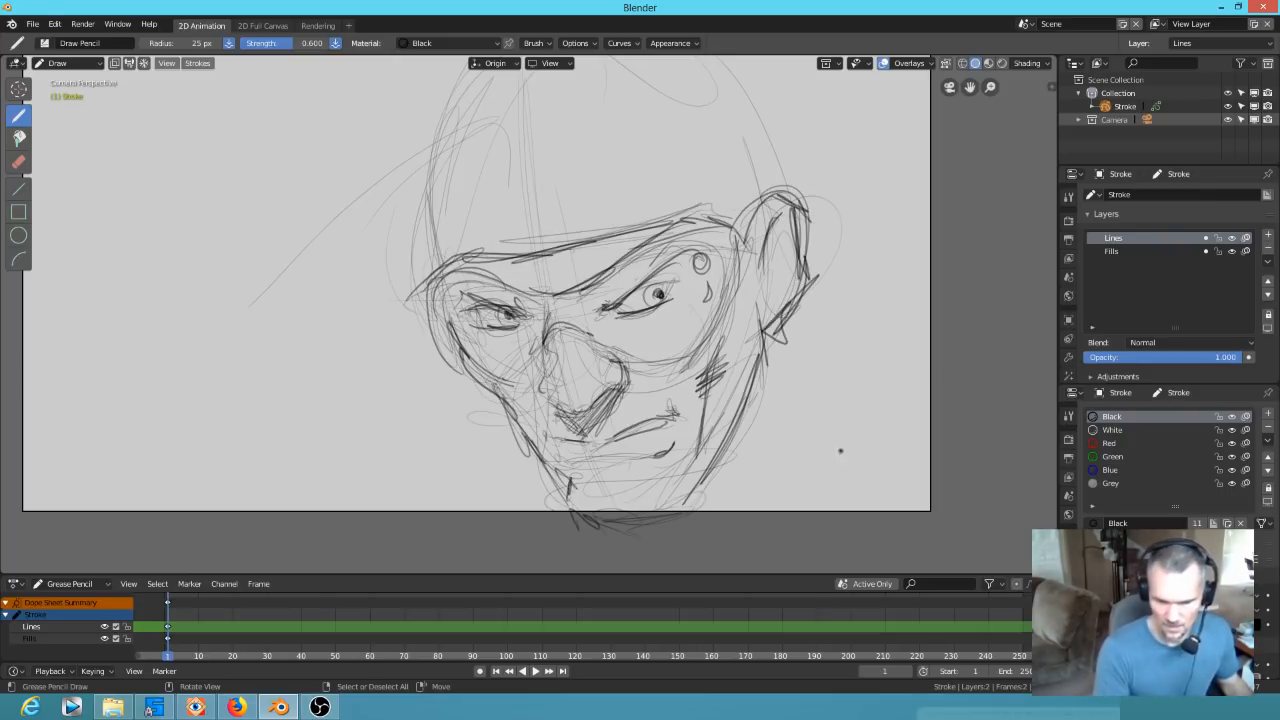
Darken the helmet's contour on the far side of the head and draw a rounded bump protruding from it
ctrl+middle_drag(714, 321, 711, 367)
drag(460, 268, 482, 139)
drag(452, 250, 457, 166)
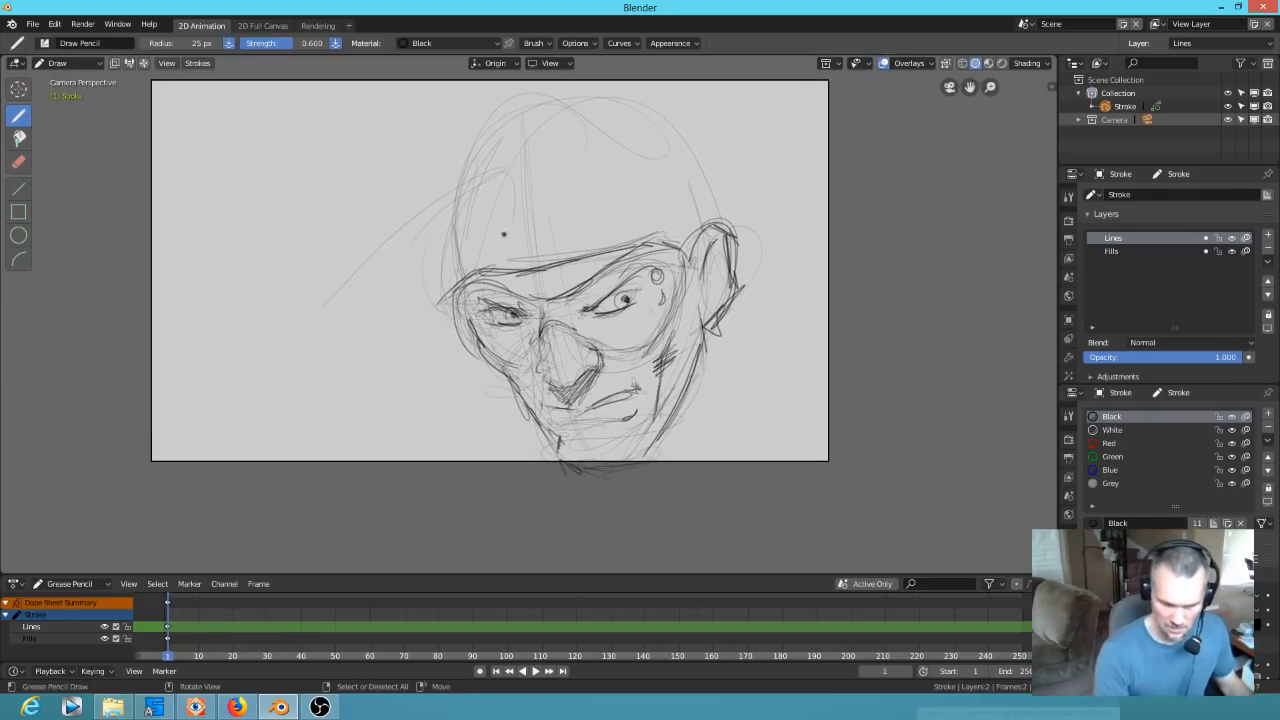
drag(434, 222, 456, 146)
drag(436, 200, 452, 146)
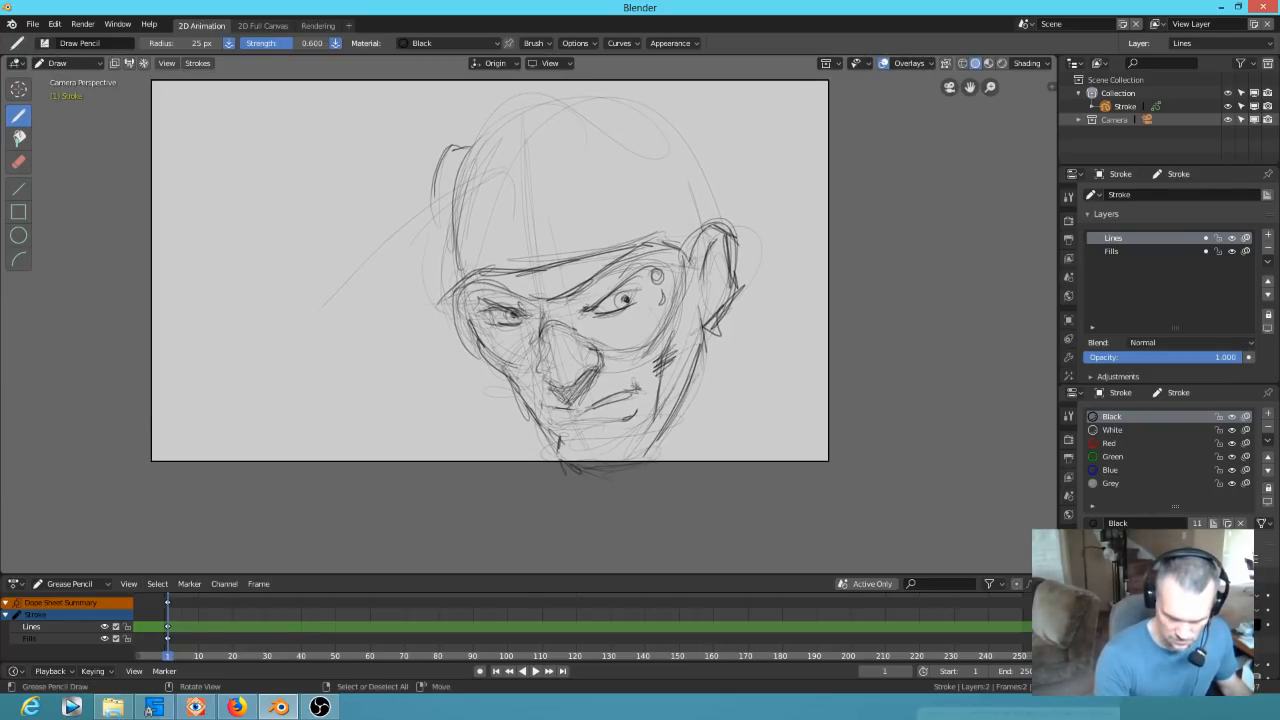
Draw a slanted, double-lined oval disc on the ear side of the helmet and darken the helmet's edge behind it
mouse_move(660, 108)
mouse_down()
mouse_move(637, 133)
mouse_move(628, 180)
mouse_up()
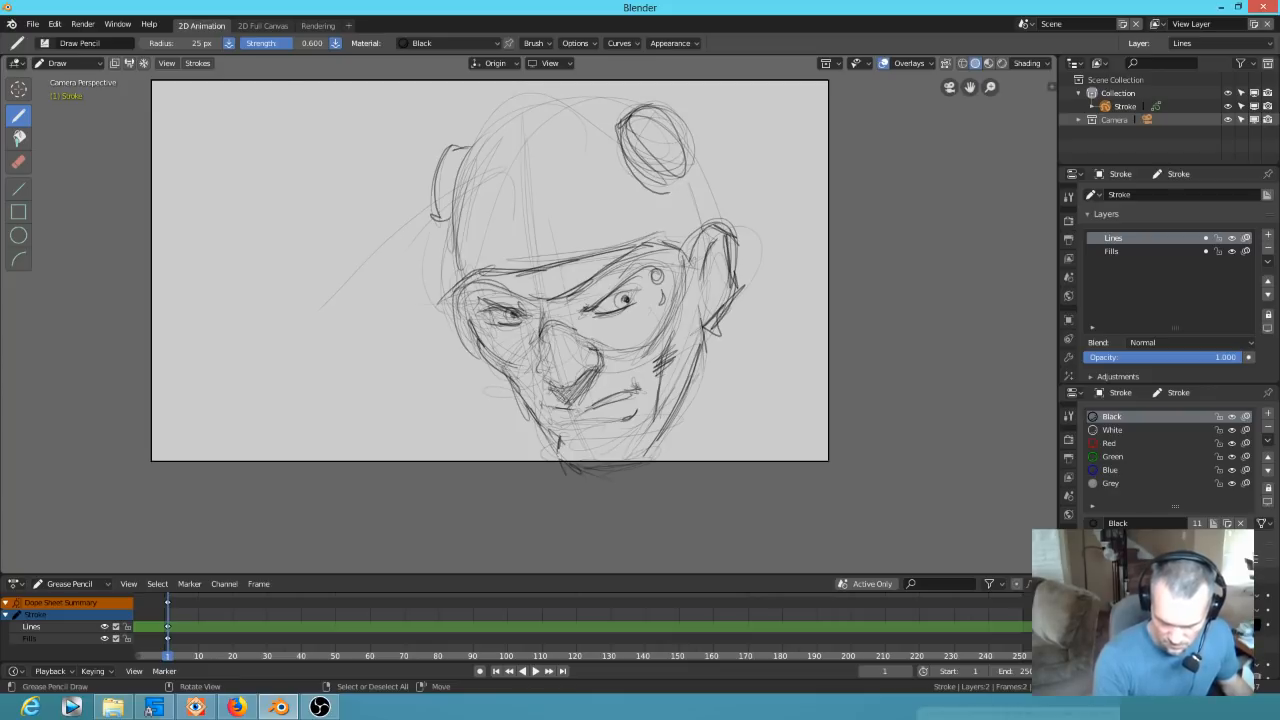
drag(646, 114, 684, 178)
drag(628, 126, 717, 182)
drag(700, 160, 723, 203)
Draw the helmet's crown line and centre seam, and add a row of small rivets with a trim line above the forehead band
mouse_move(500, 122)
mouse_down()
mouse_move(604, 105)
mouse_move(516, 110)
mouse_up()
mouse_move(486, 130)
mouse_down()
mouse_move(543, 106)
mouse_move(514, 212)
mouse_up()
drag(530, 100, 522, 242)
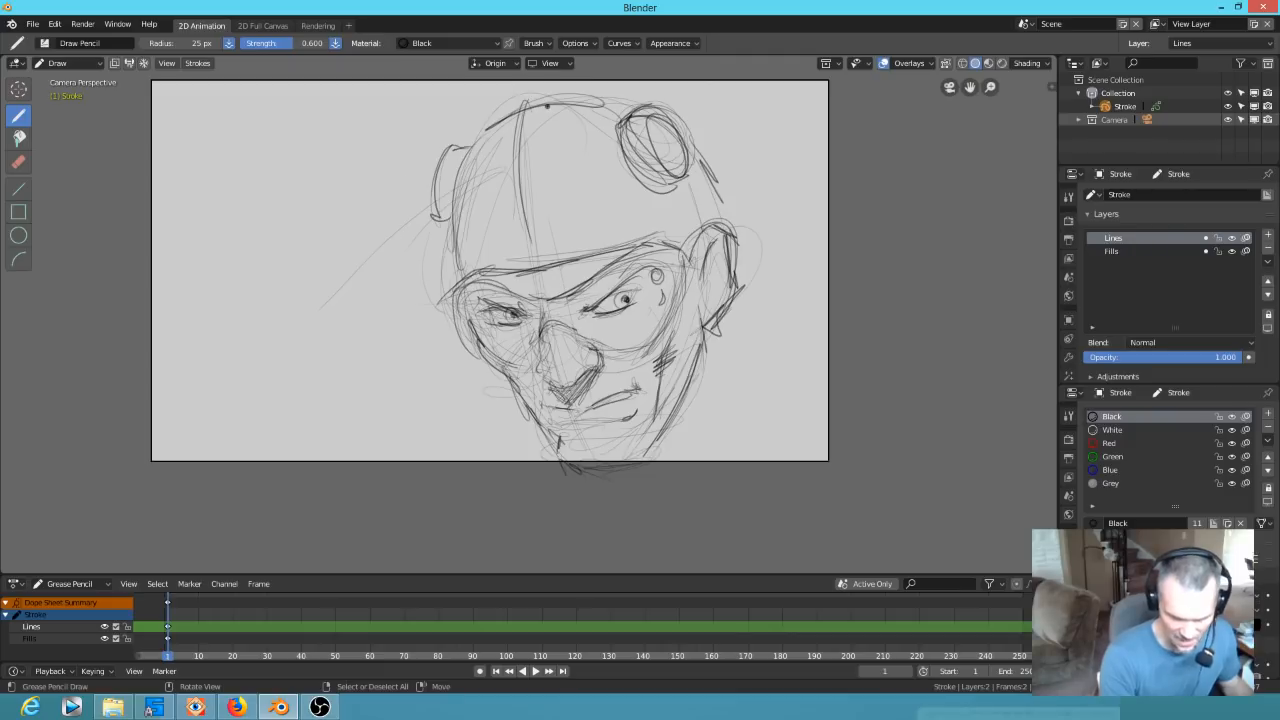
drag(706, 157, 729, 213)
drag(529, 160, 527, 188)
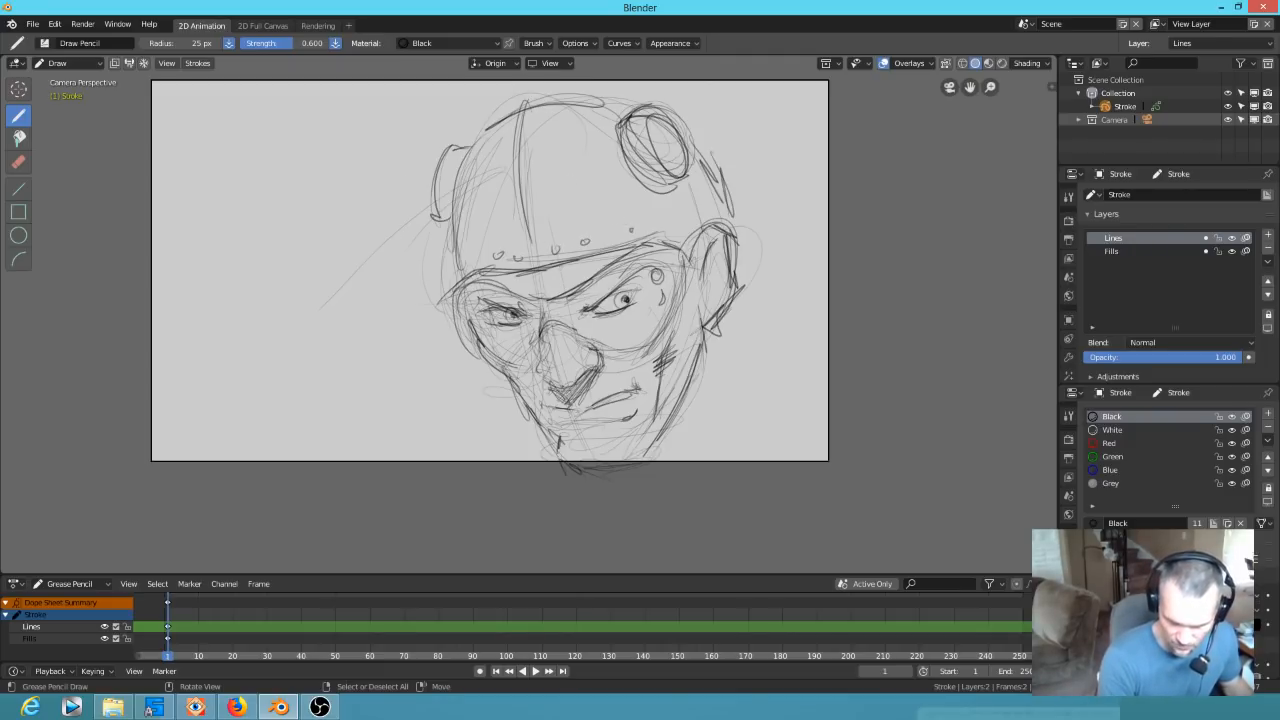
drag(460, 258, 638, 220)
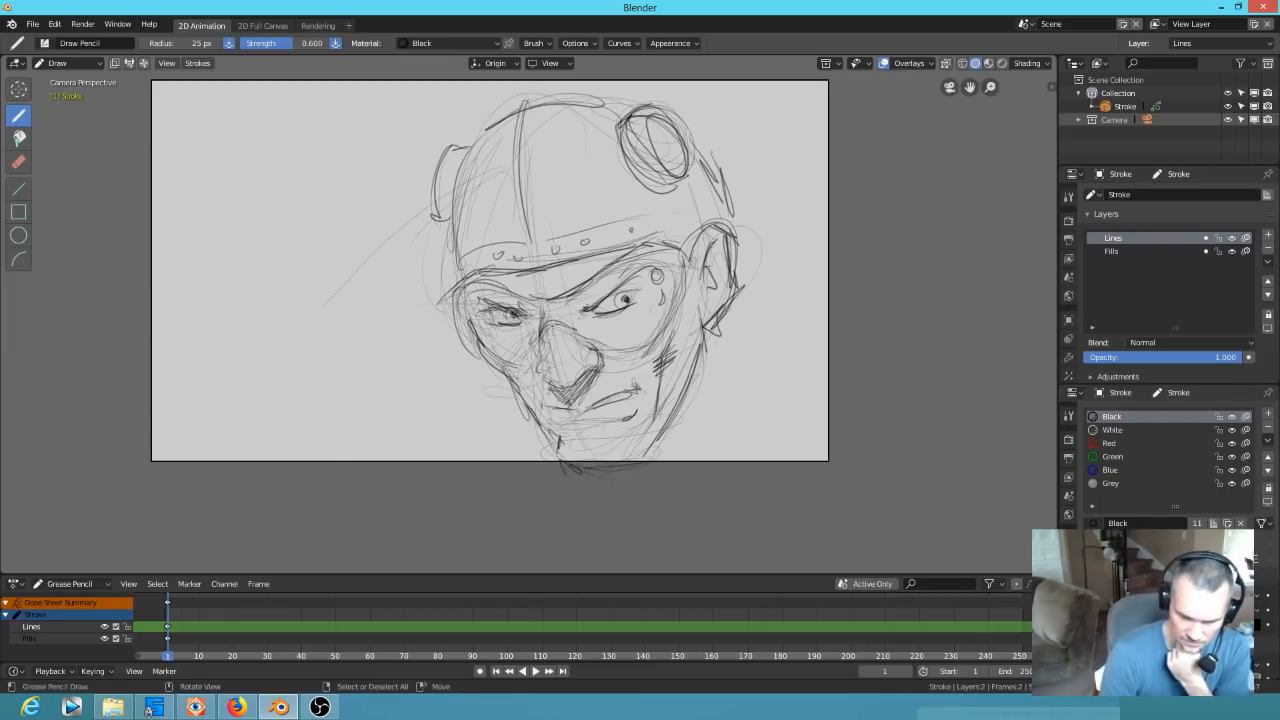
Sketch the side of the neck below the ear and the shoulder line sloping away from it
drag(716, 328, 721, 396)
drag(730, 295, 723, 345)
drag(728, 307, 748, 377)
drag(725, 328, 765, 394)
mouse_move(756, 380)
mouse_down()
mouse_move(771, 414)
mouse_move(822, 400)
mouse_move(866, 465)
mouse_up()
drag(792, 398, 855, 445)
drag(728, 329, 711, 389)
drag(733, 351, 690, 409)
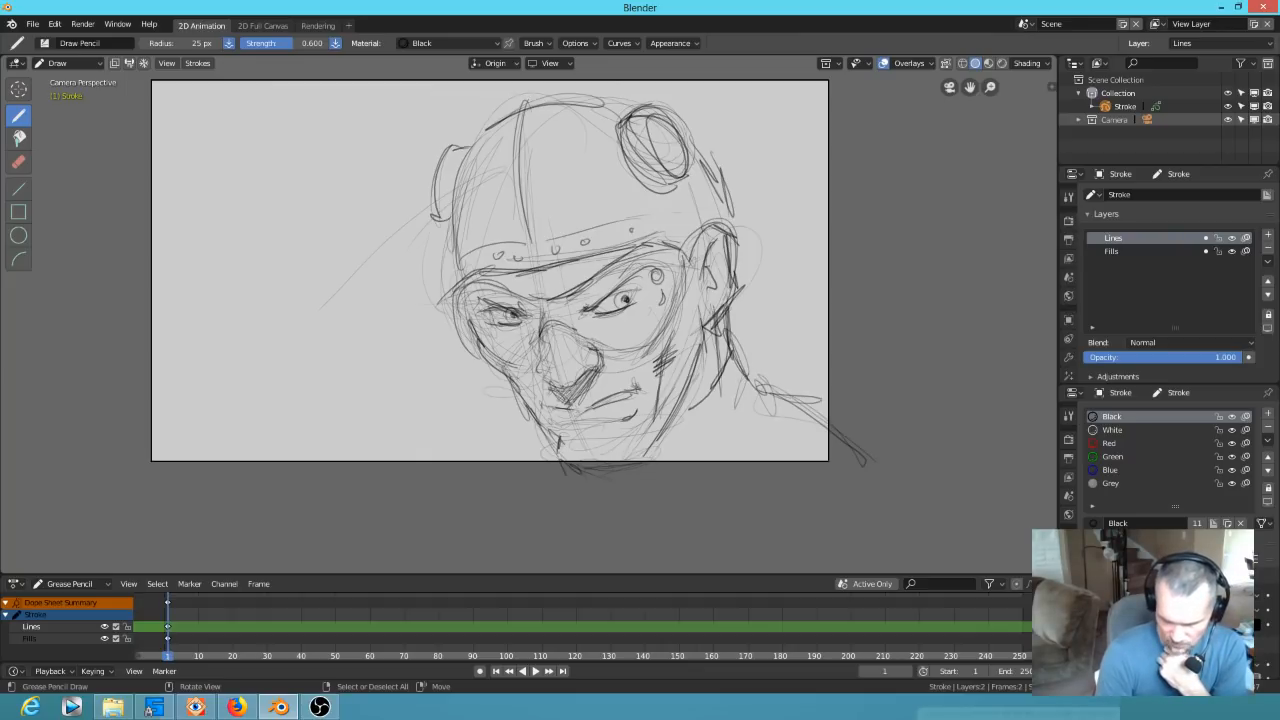
Draw the curved collar line from the shoulder to below the chin, and darken the chin and mouth lines
mouse_move(770, 385)
mouse_down()
mouse_move(762, 430)
mouse_move(690, 497)
mouse_up()
drag(750, 447, 681, 512)
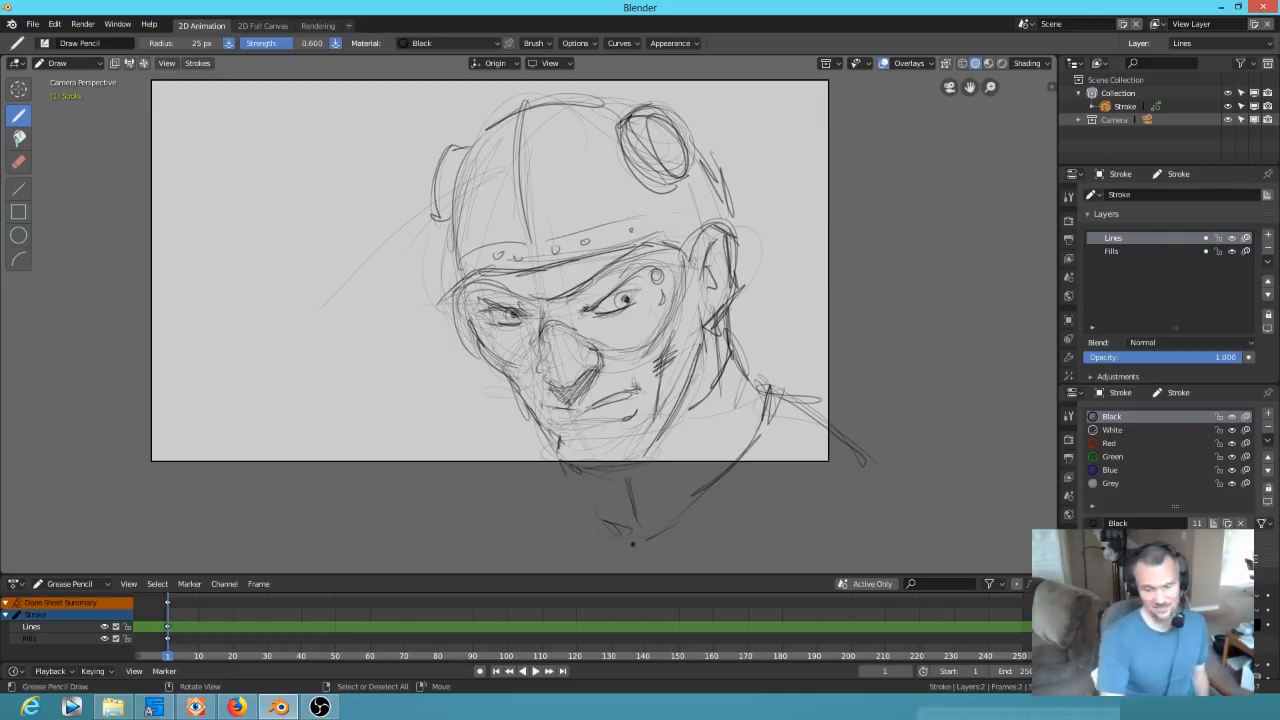
mouse_move(558, 458)
mouse_down()
mouse_move(606, 472)
mouse_move(668, 432)
mouse_up()
mouse_move(564, 430)
mouse_down()
mouse_move(640, 416)
mouse_move(630, 420)
mouse_up()
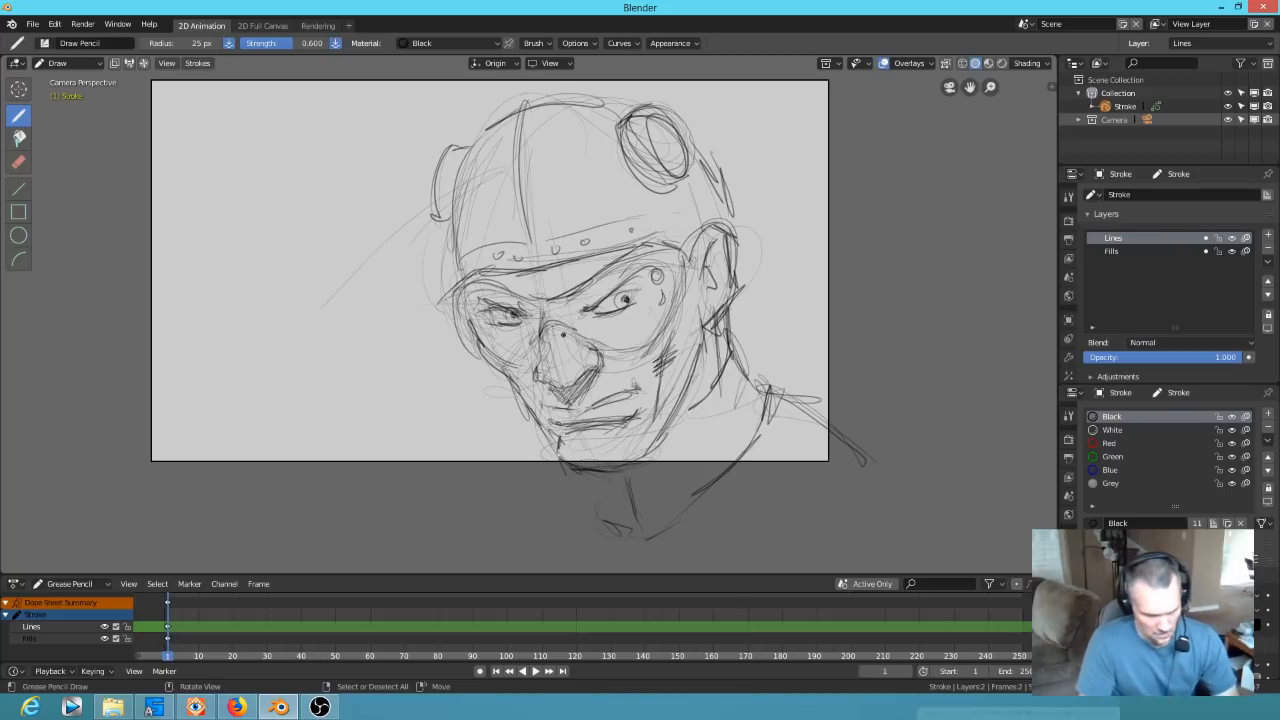
Leave the camera view and flip between the front and back orthographic views to examine the face sketch mirrored
key(KP_0)
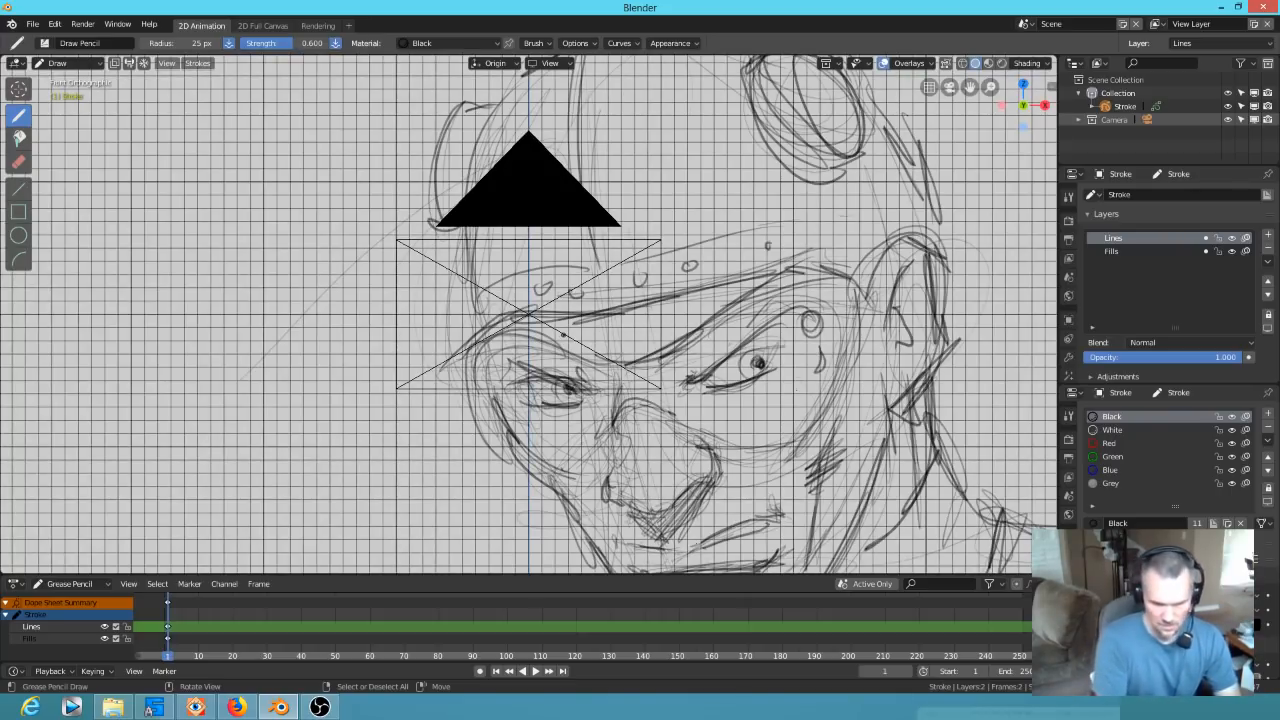
scroll(563, 335, down, 4)
scroll(563, 335, up, 1)
middle_drag(563, 335, 574, 374)
key(KP_7)
key(KP_1)
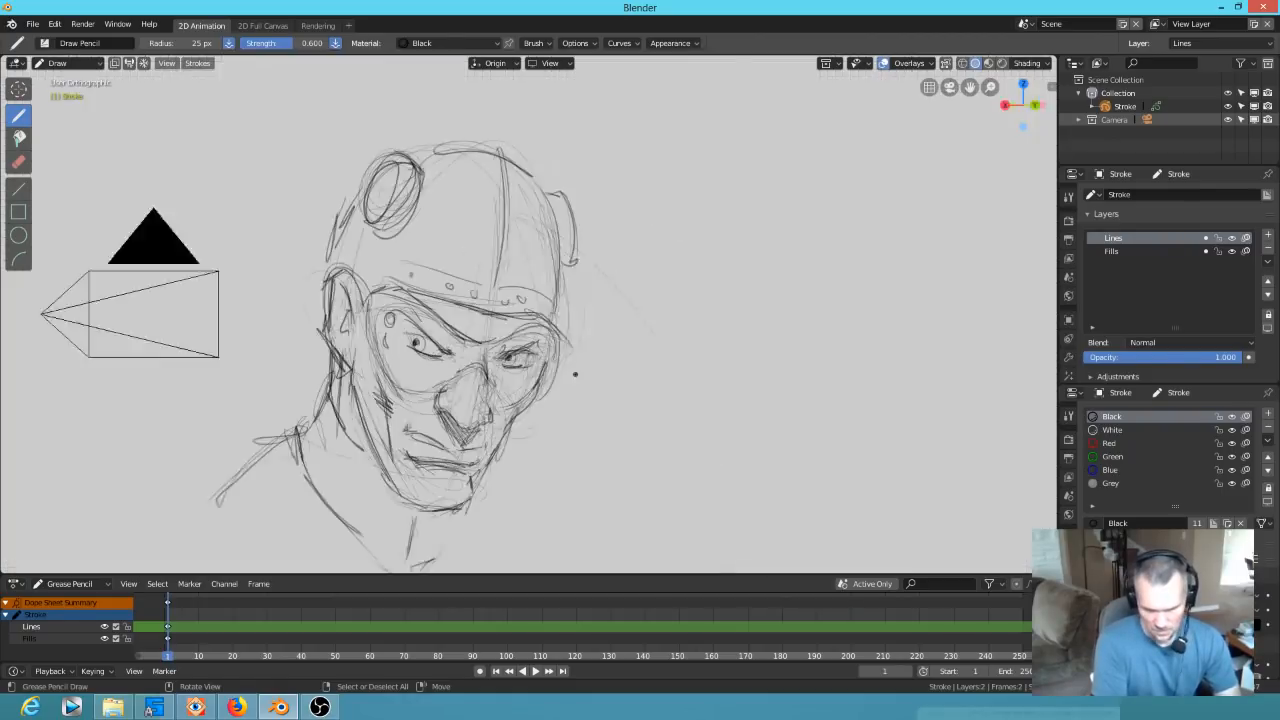
key(KP_9)
key(KP_9)
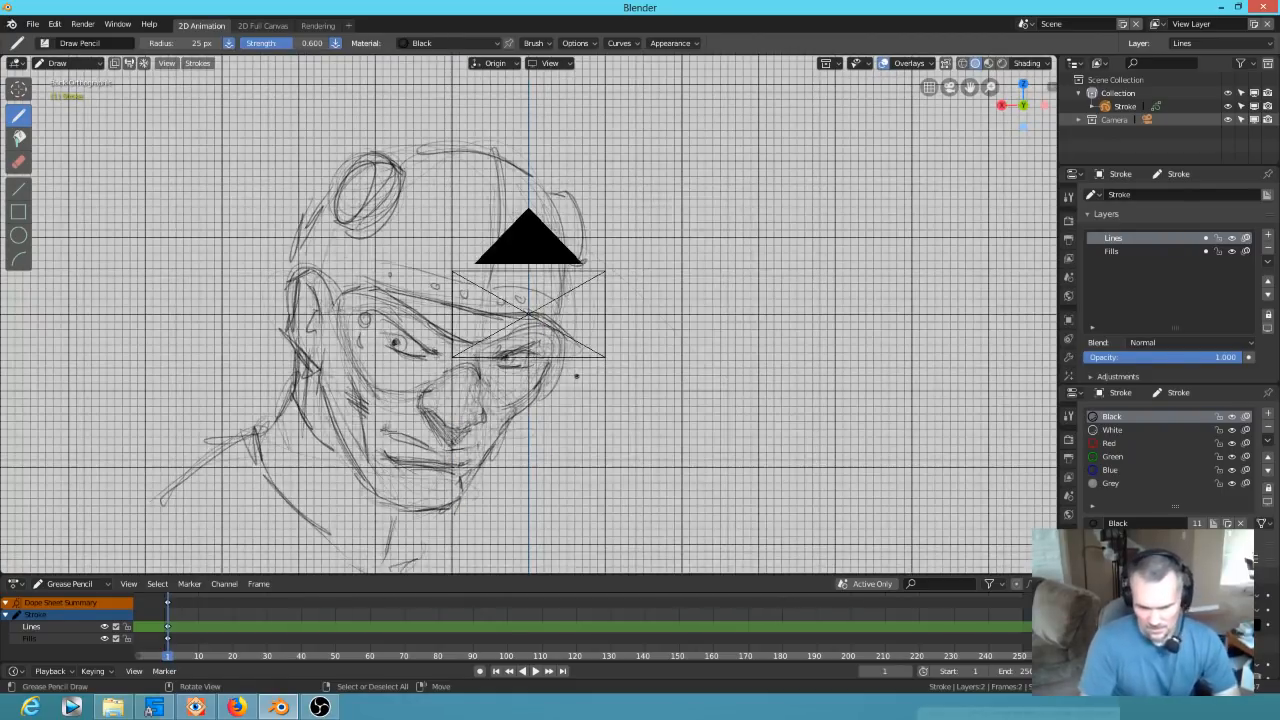
scroll(442, 382, up, 4)
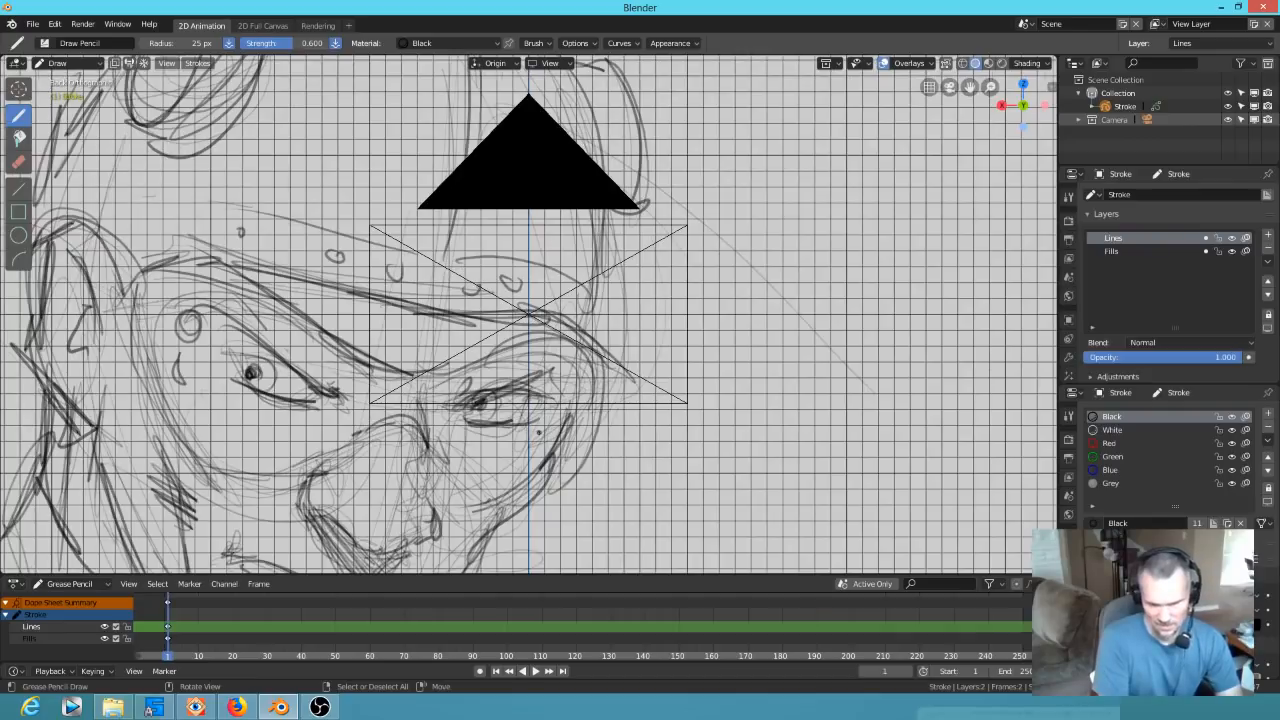
scroll(539, 432, down, 2)
shift+middle_drag(530, 315, 686, 266)
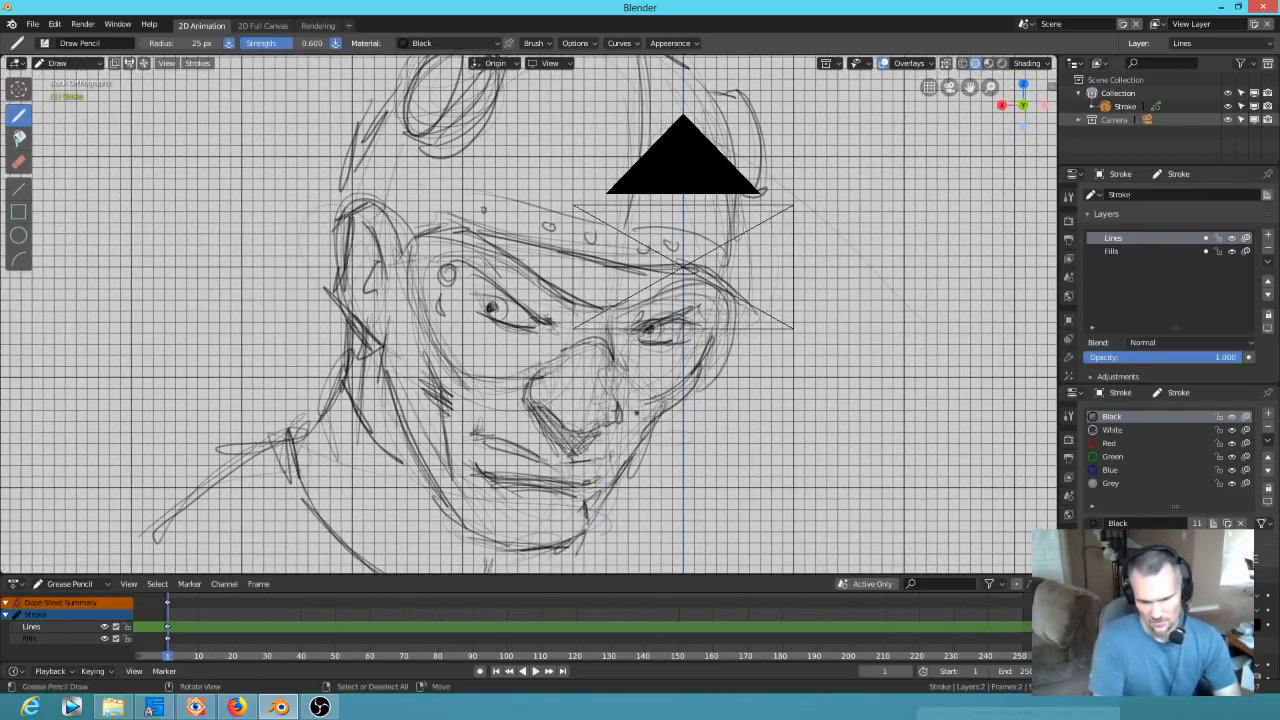
key(KP_9)
key(KP_9)
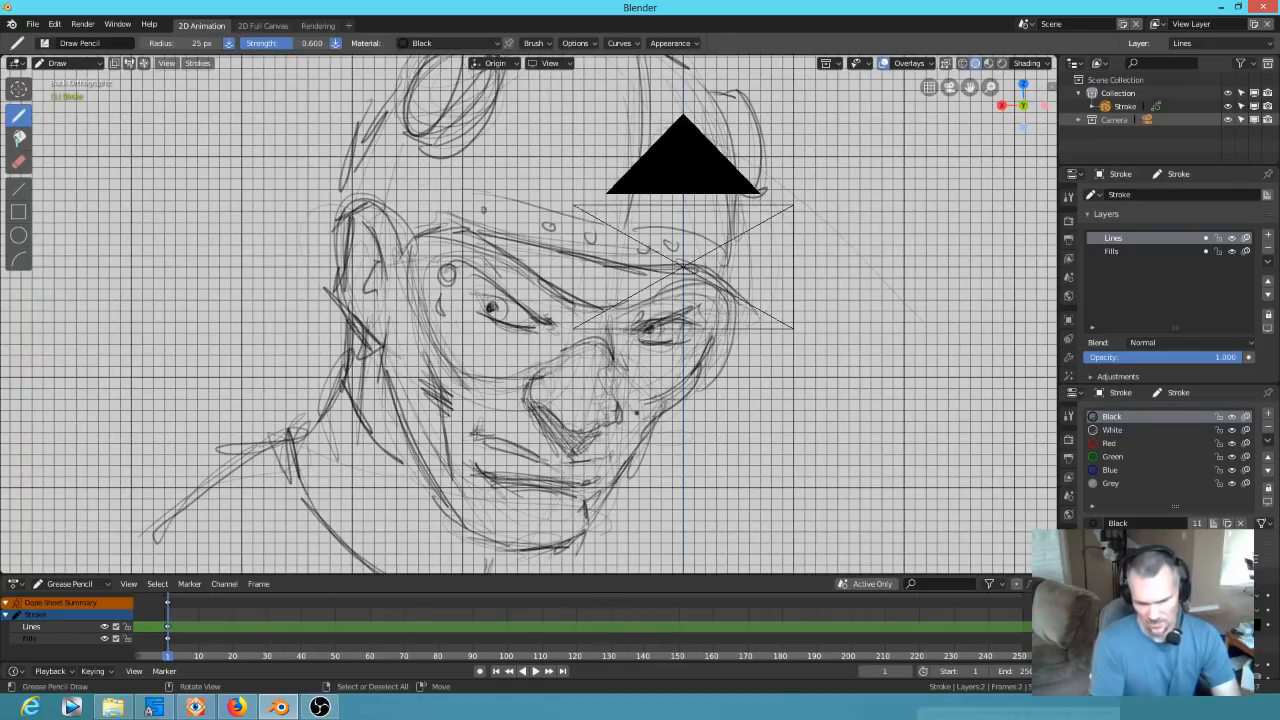
Retouch both eyes from the mirrored back view, darkening the upper lid and inner corner of the eye farthest from the ear
mouse_move(473, 305)
mouse_down()
mouse_move(507, 298)
mouse_move(544, 316)
mouse_up()
mouse_move(630, 344)
mouse_down()
mouse_move(679, 317)
mouse_move(668, 315)
mouse_up()
key(KP_9)
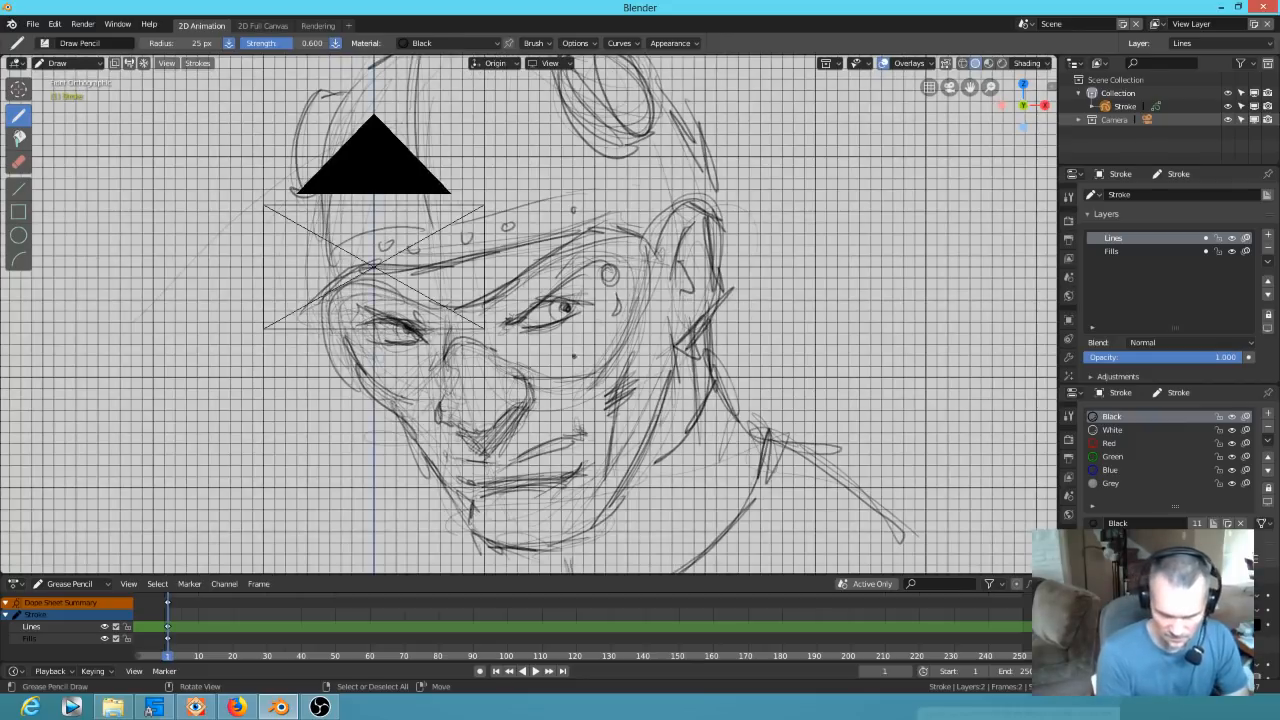
key(KP_9)
middle_drag(724, 285, 680, 272)
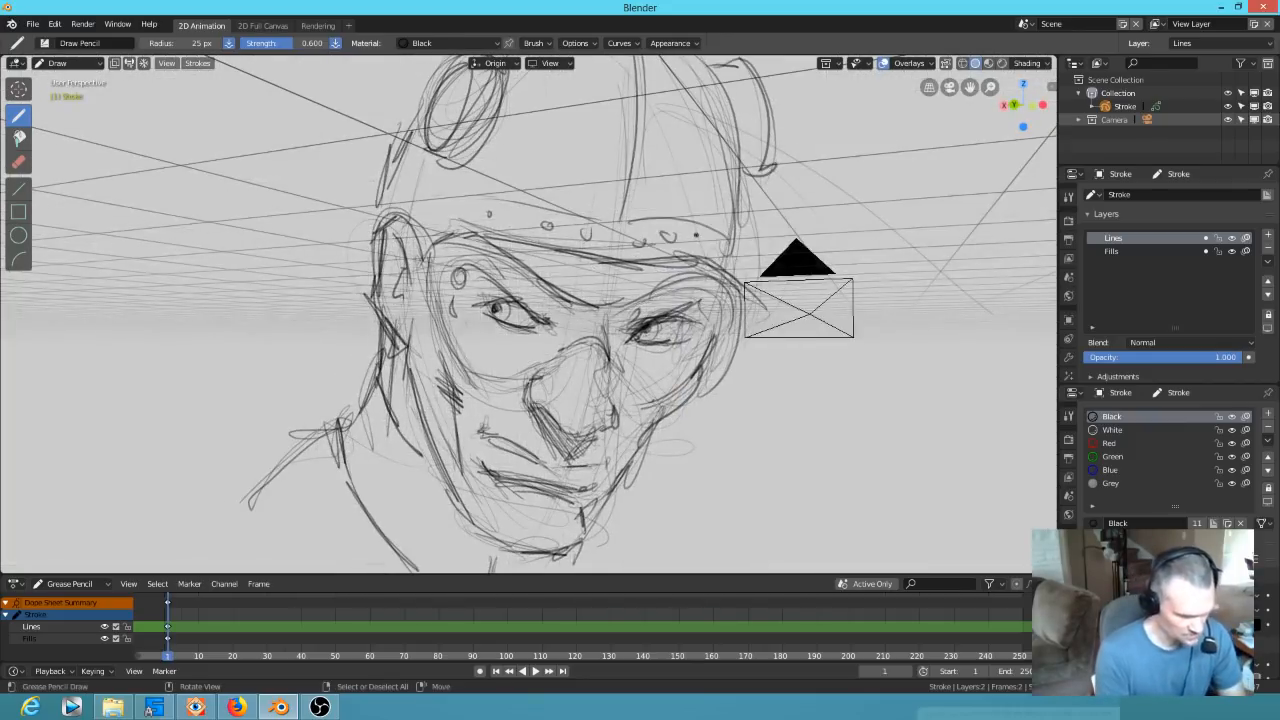
key(KP_1)
key(KP_9)
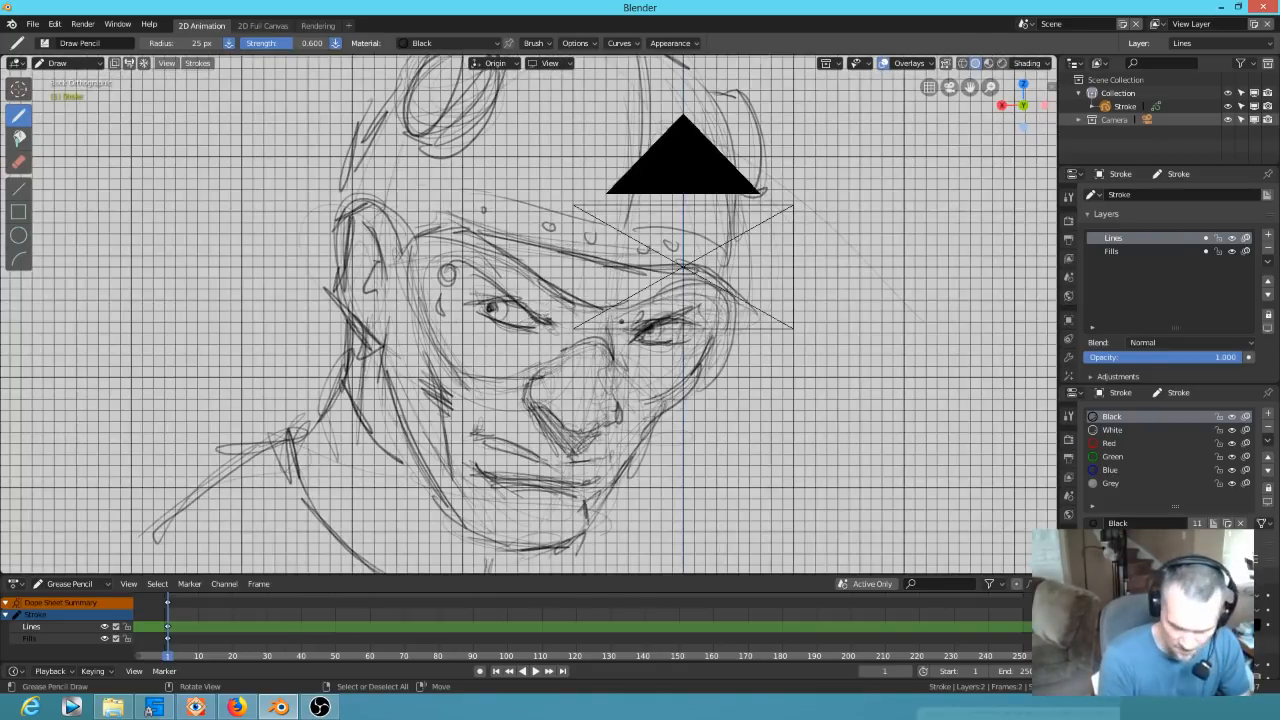
drag(642, 330, 701, 302)
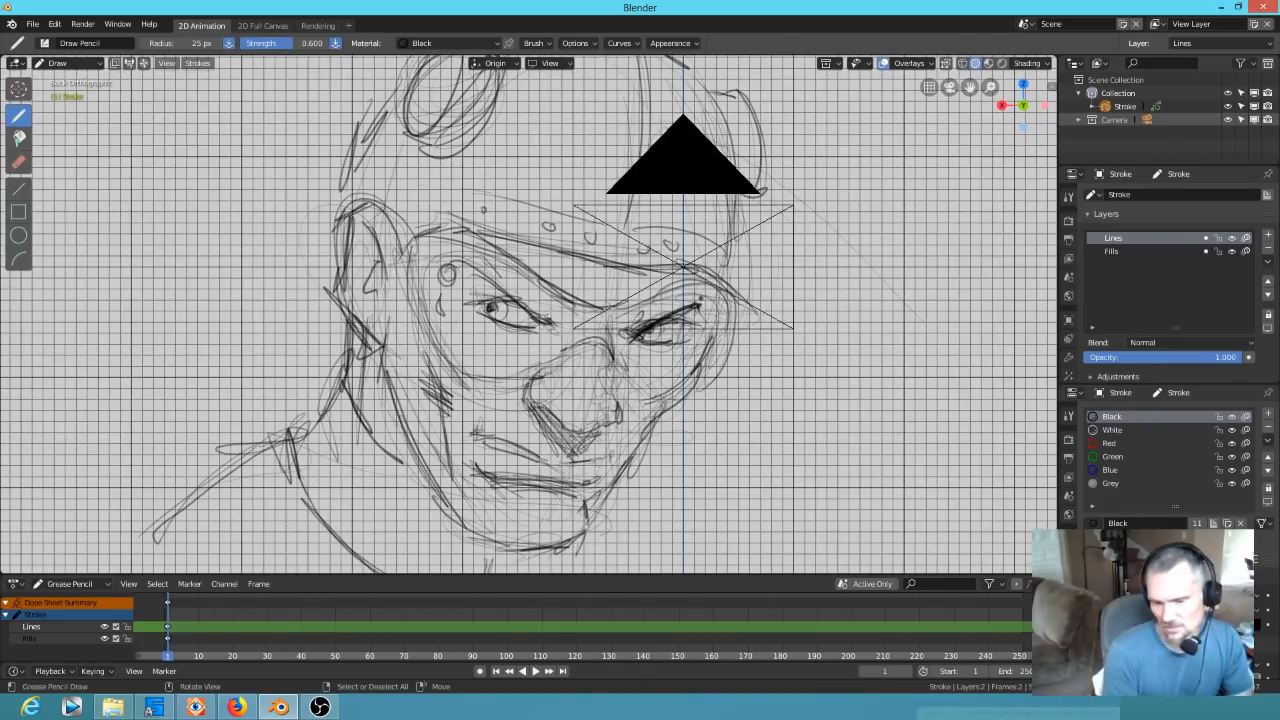
Strengthen the slanted upper lid and inner corner of the eye nearest the ear, and touch up the far eye's corners
drag(472, 276, 534, 324)
mouse_move(456, 268)
mouse_down()
mouse_move(516, 304)
mouse_move(487, 282)
mouse_up()
drag(538, 331, 570, 320)
key(KP_9)
drag(432, 321, 431, 338)
mouse_move(361, 307)
mouse_down()
mouse_move(401, 325)
mouse_move(349, 327)
mouse_up()
Draw a fold beneath the far eye and hatch a shadow under the inner corner of the eye nearest the ear
key(KP_9)
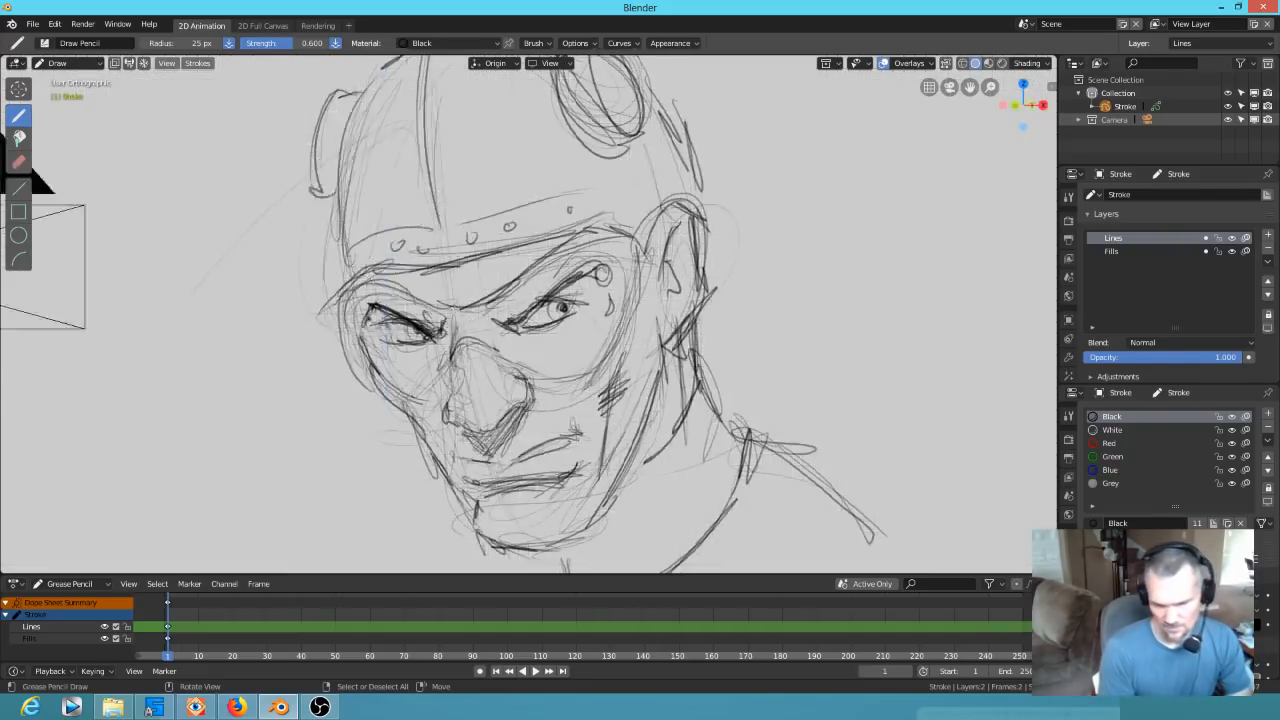
drag(648, 372, 696, 341)
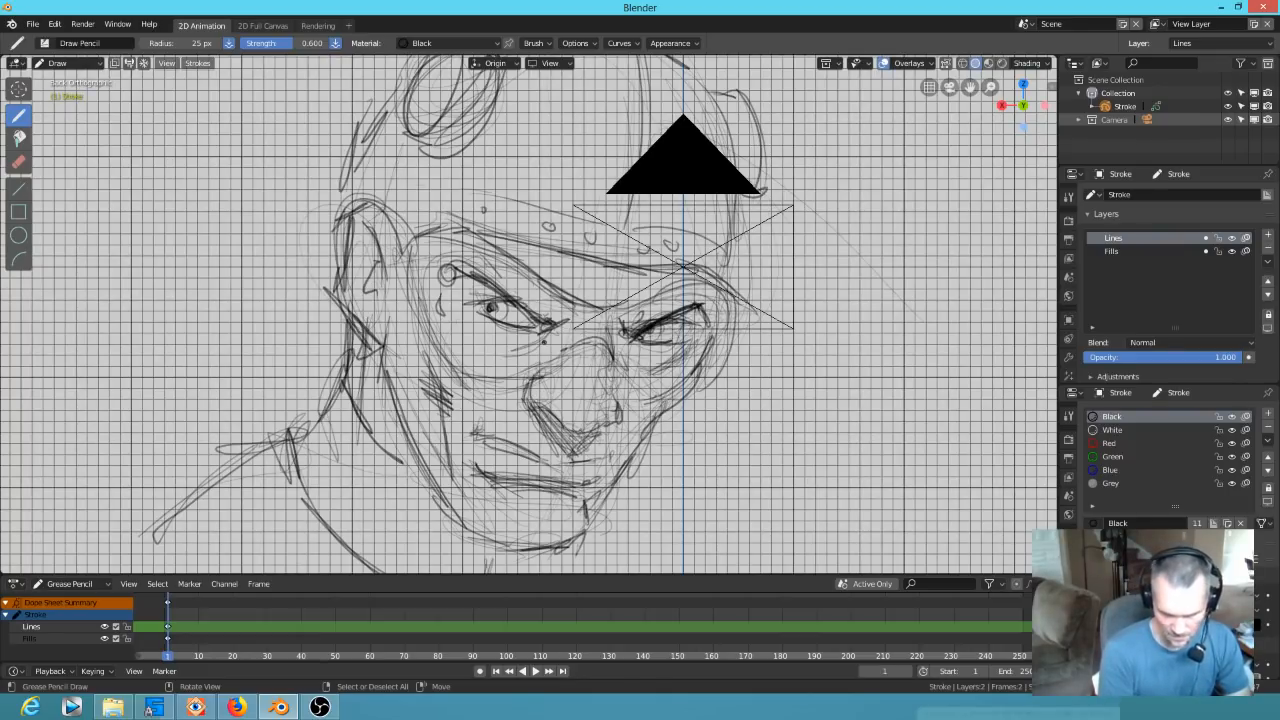
key(KP_9)
drag(519, 345, 563, 360)
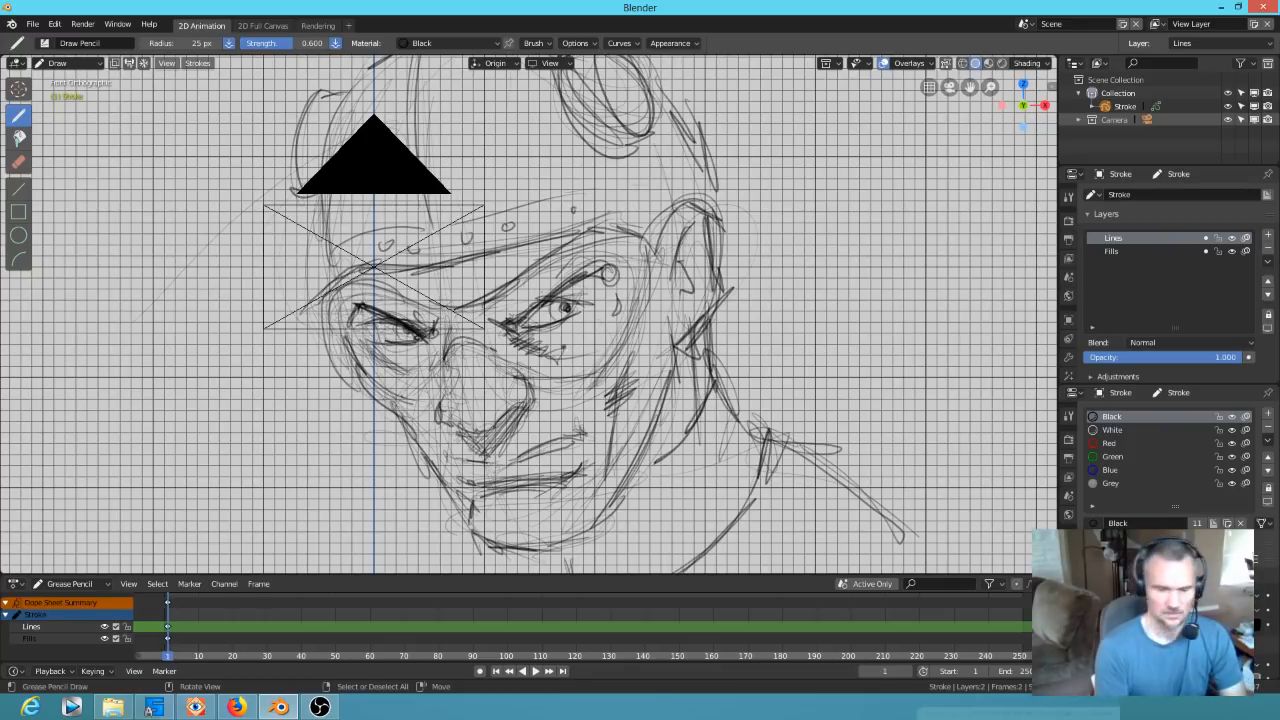
Shade the side of the nose below its bridge, checking the sketch from both the front and back views
key(KP_9)
key(KP_9)
drag(455, 340, 460, 406)
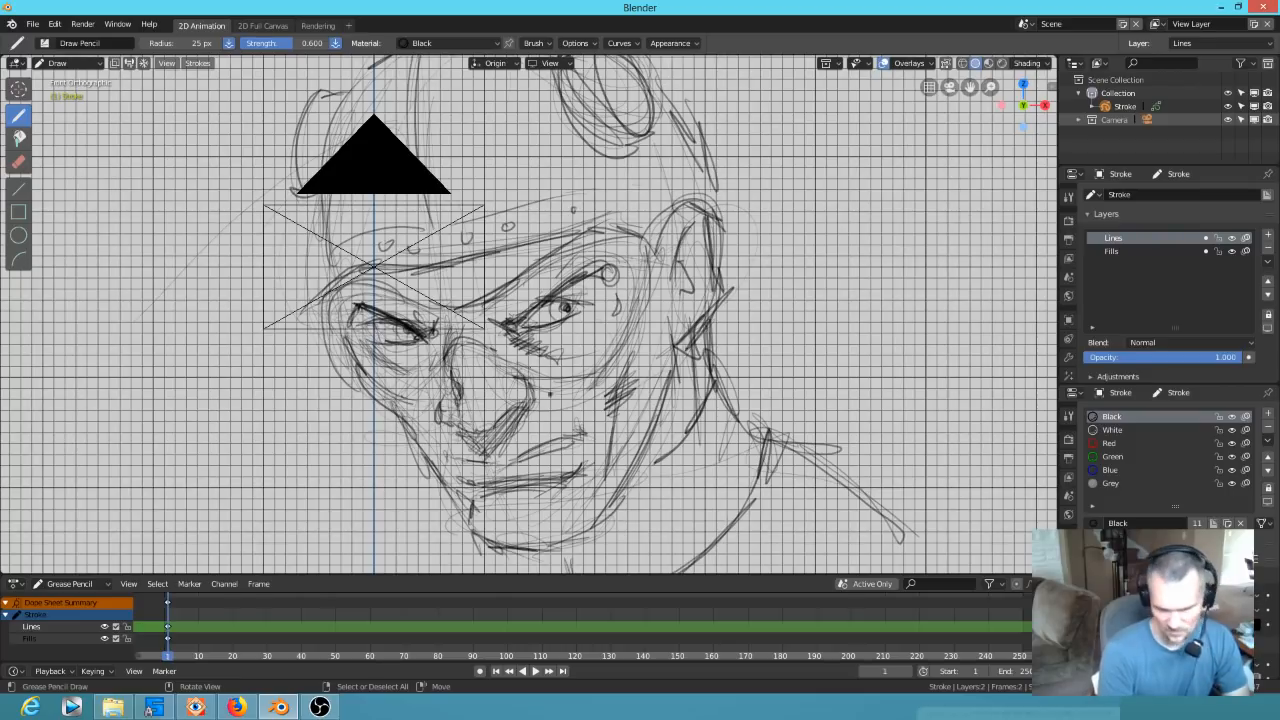
middle_drag(492, 381, 545, 366)
key(KP_1)
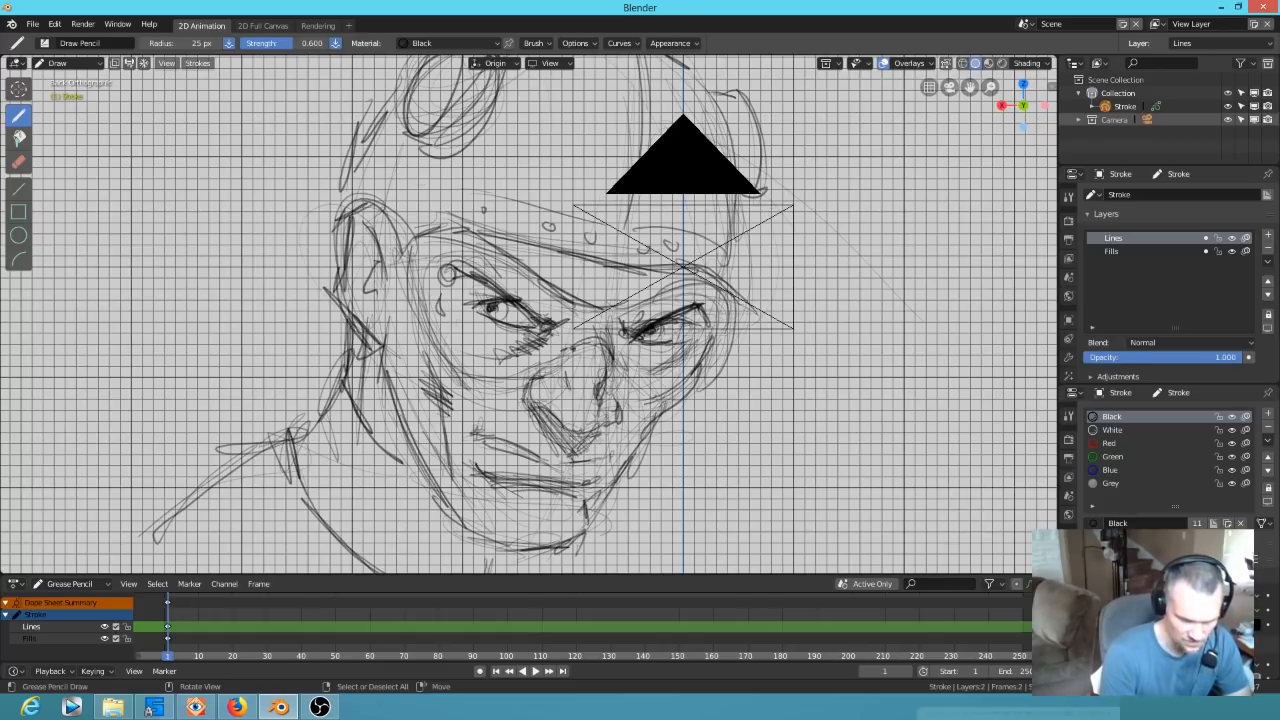
key(KP_1)
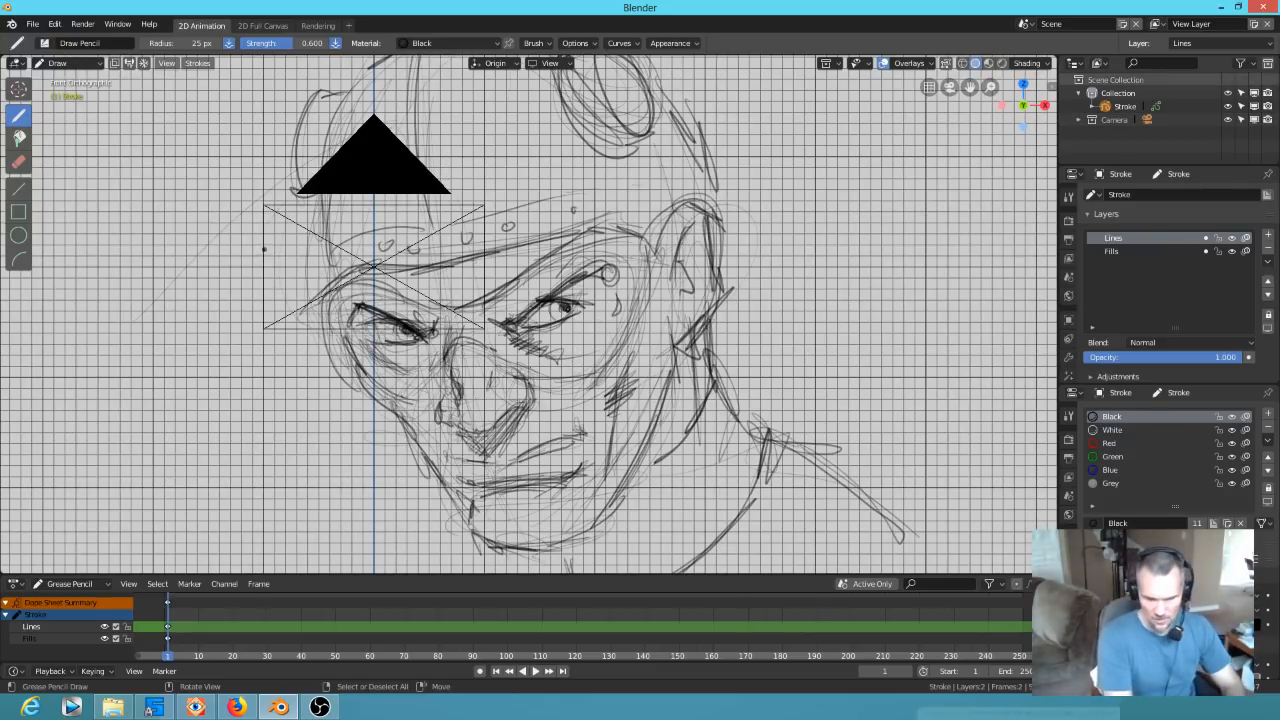
Close Blender 2.80 and switch to Blender 2.79, maximizing its window and dismissing the splash screen
click(1266, 7)
click(641, 407)
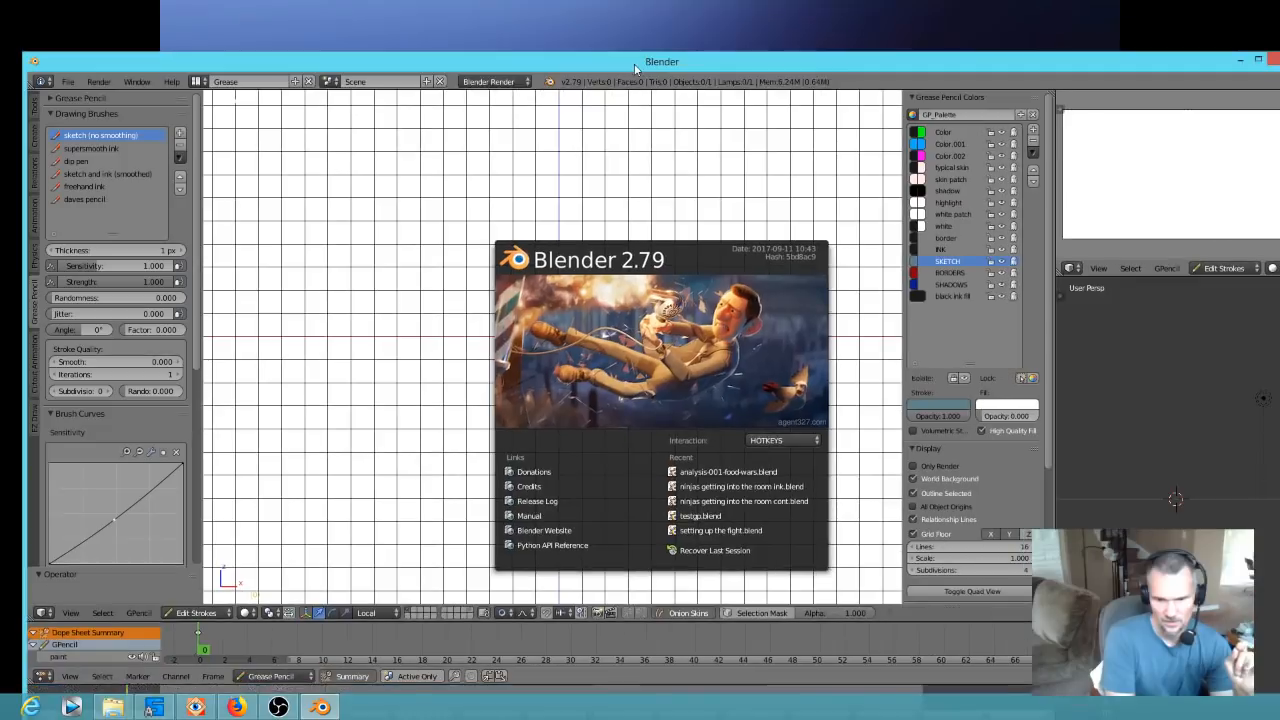
double_click(634, 68)
click(354, 257)
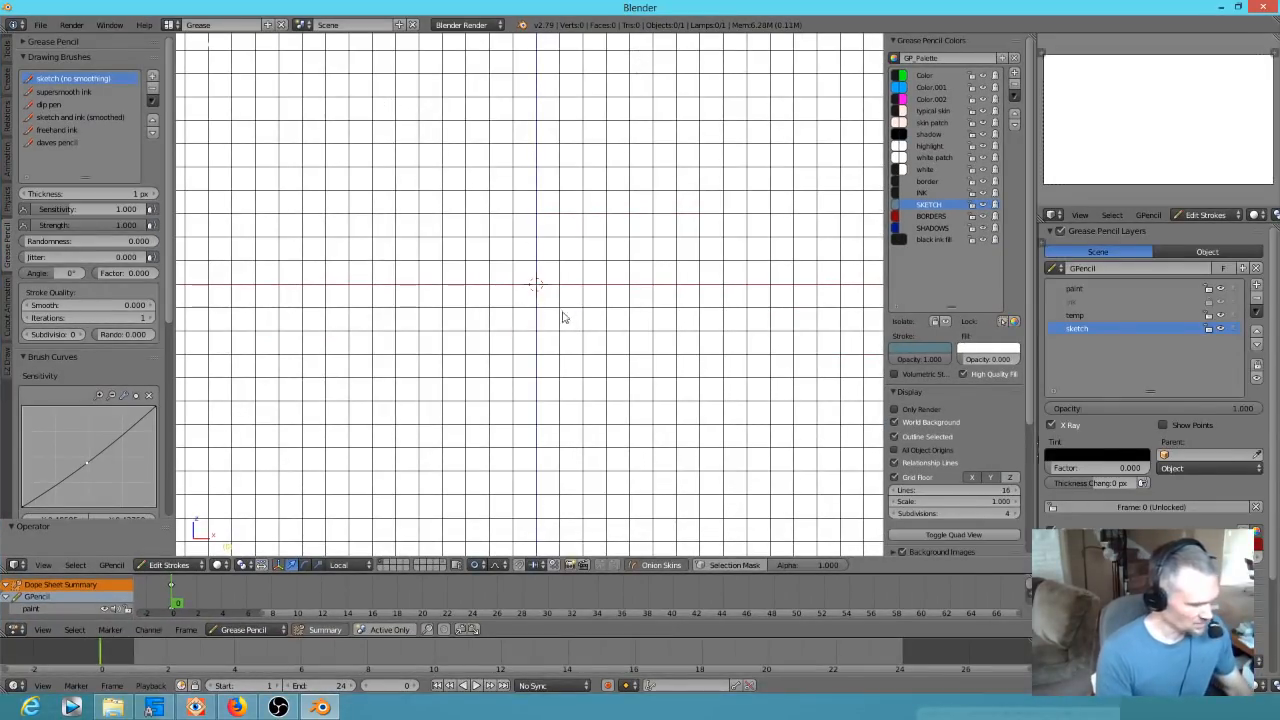
Add a mesh plane to the scene
key(shift+a)
mouse_move(516, 190)
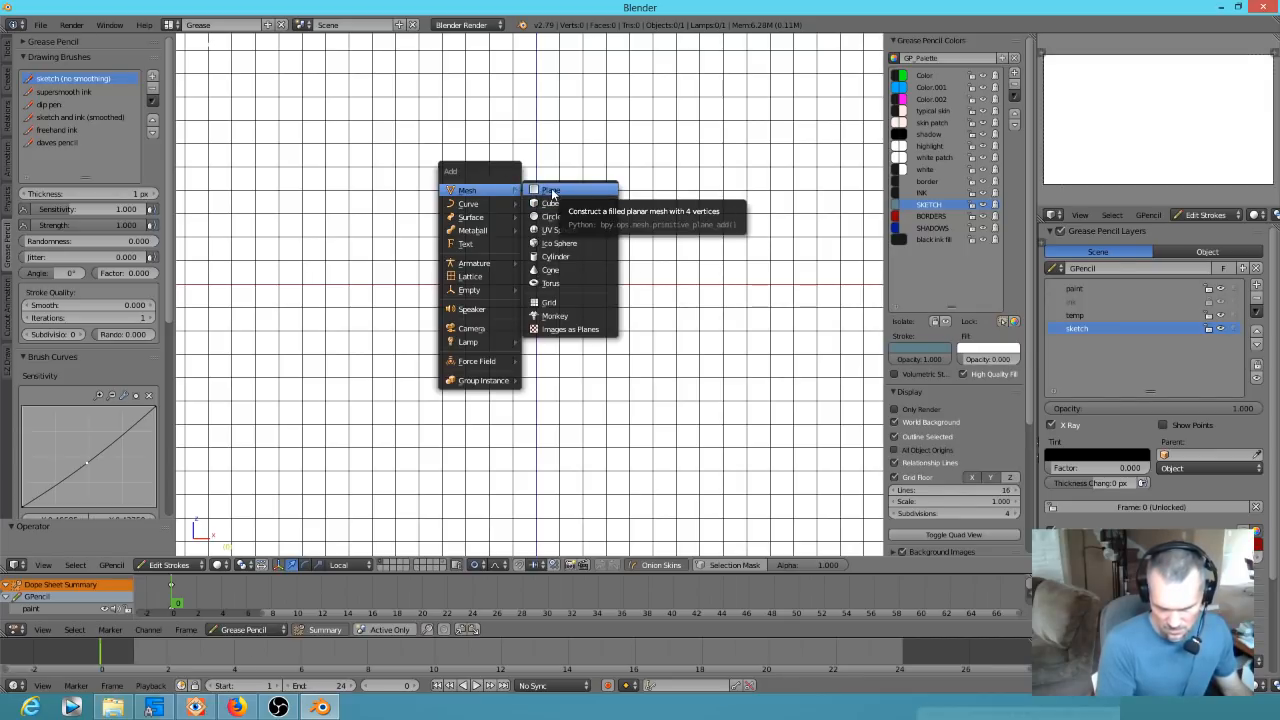
click(552, 191)
scroll(518, 257, down, 5)
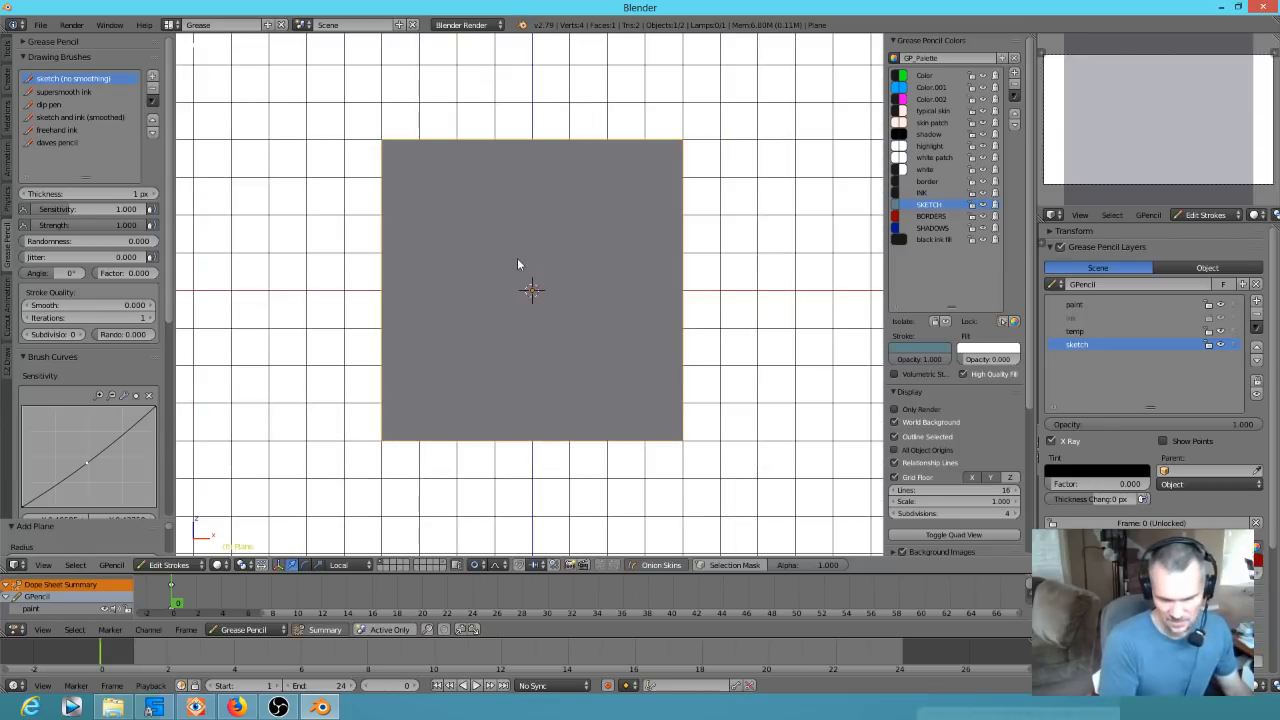
Enter Edit Mode on the plane and delete all of its vertices
key(Tab)
click(696, 231)
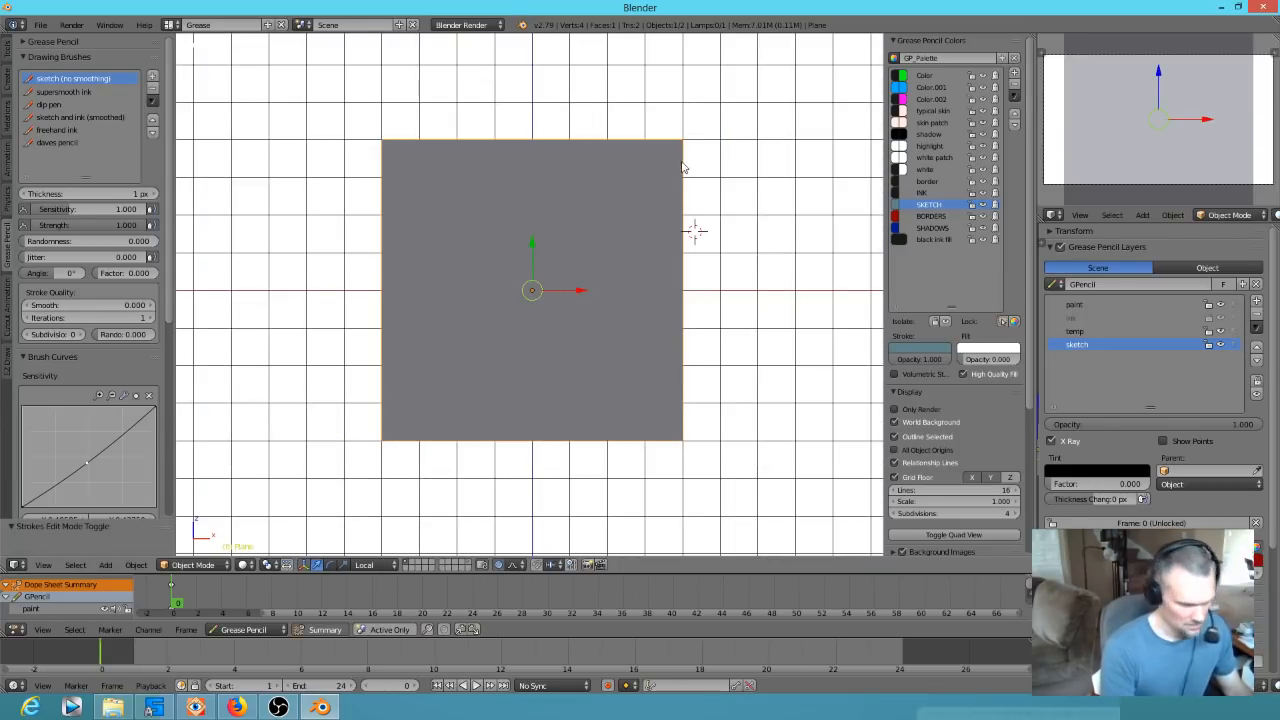
key(Tab)
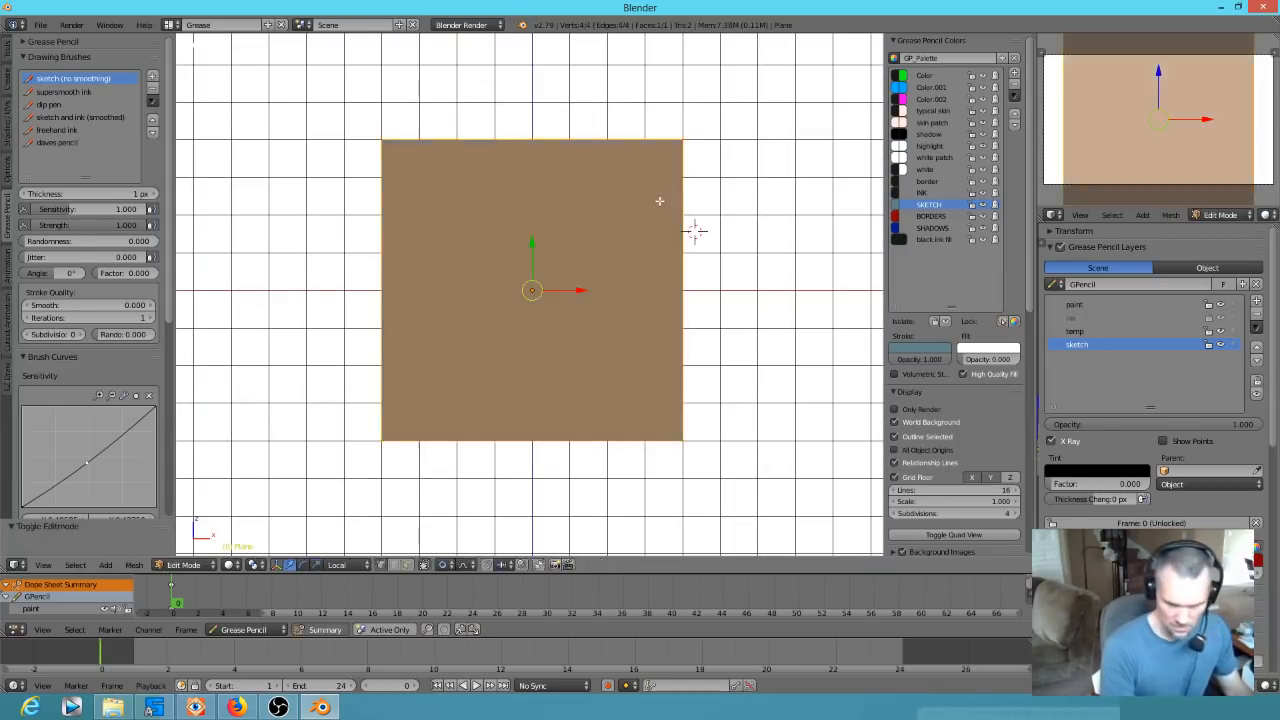
key(x)
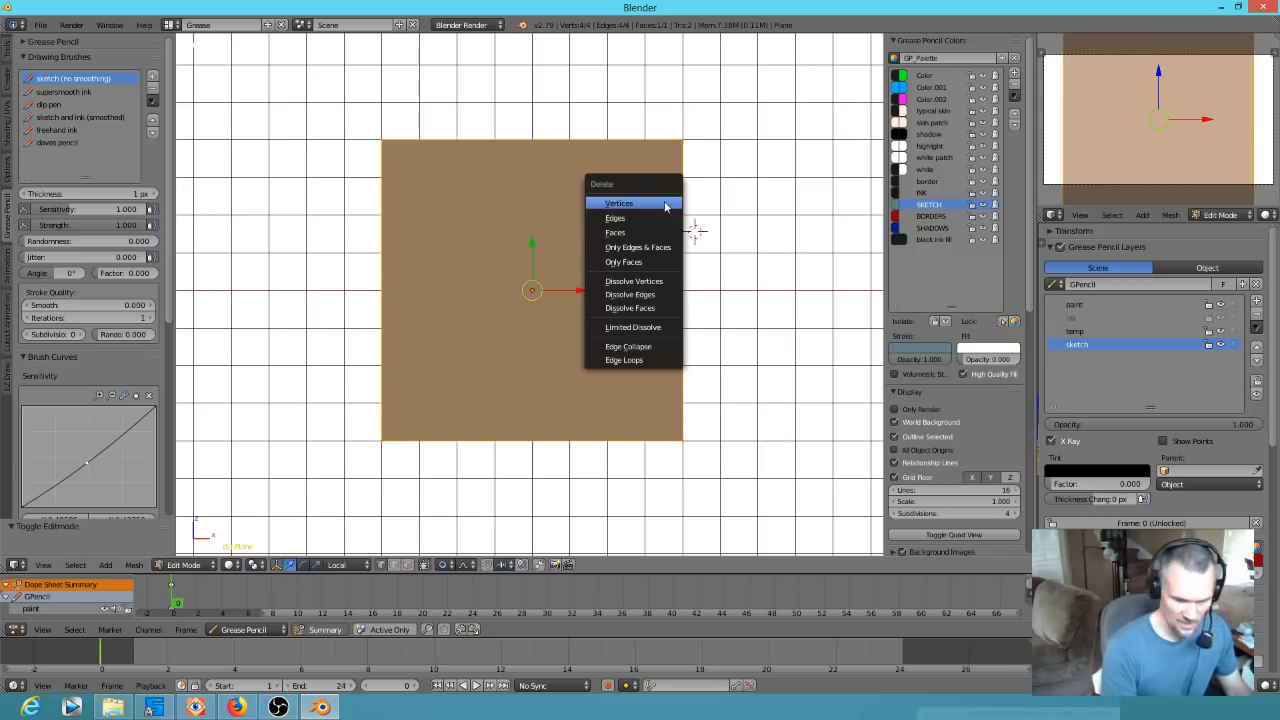
click(645, 204)
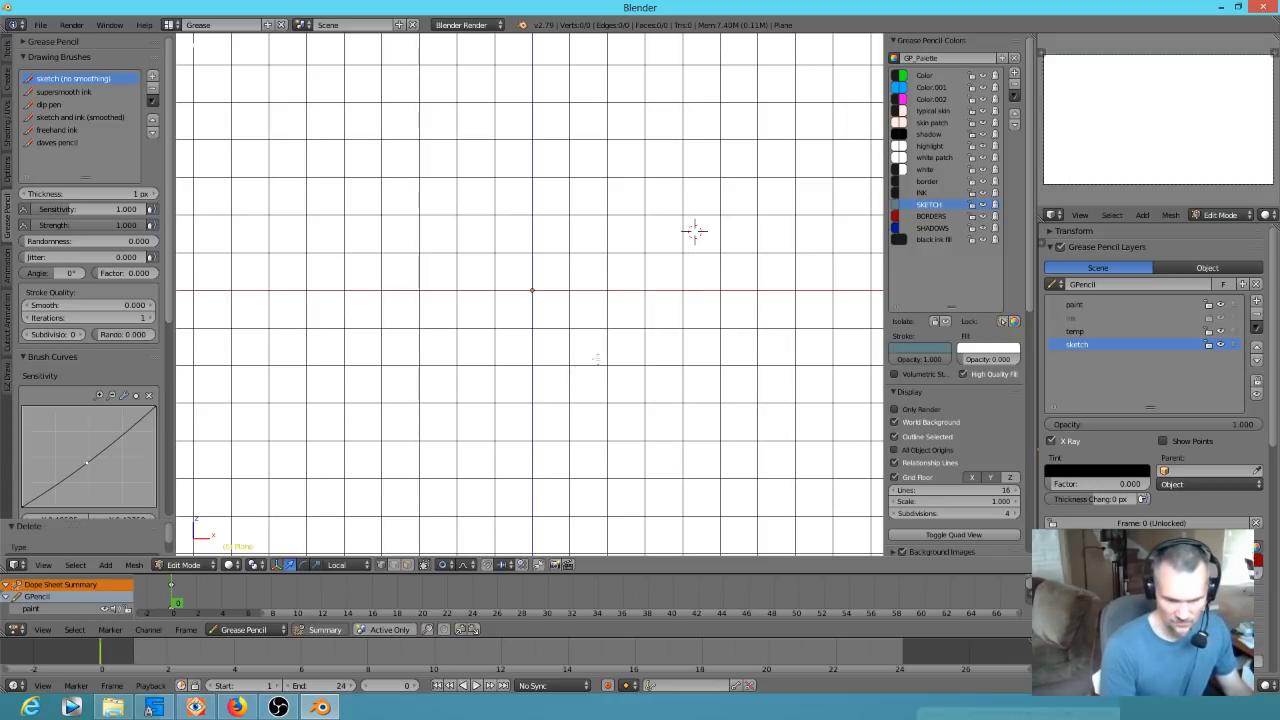
Build a bowed vertical chain of six connected vertices beside the vertical axis, running from above the origin to below it
ctrl+click(494, 147)
ctrl+click(468, 265)
ctrl+click(466, 359)
ctrl+click(485, 430)
ctrl+click(503, 490)
ctrl+click(506, 522)
scroll(660, 240, down, 2)
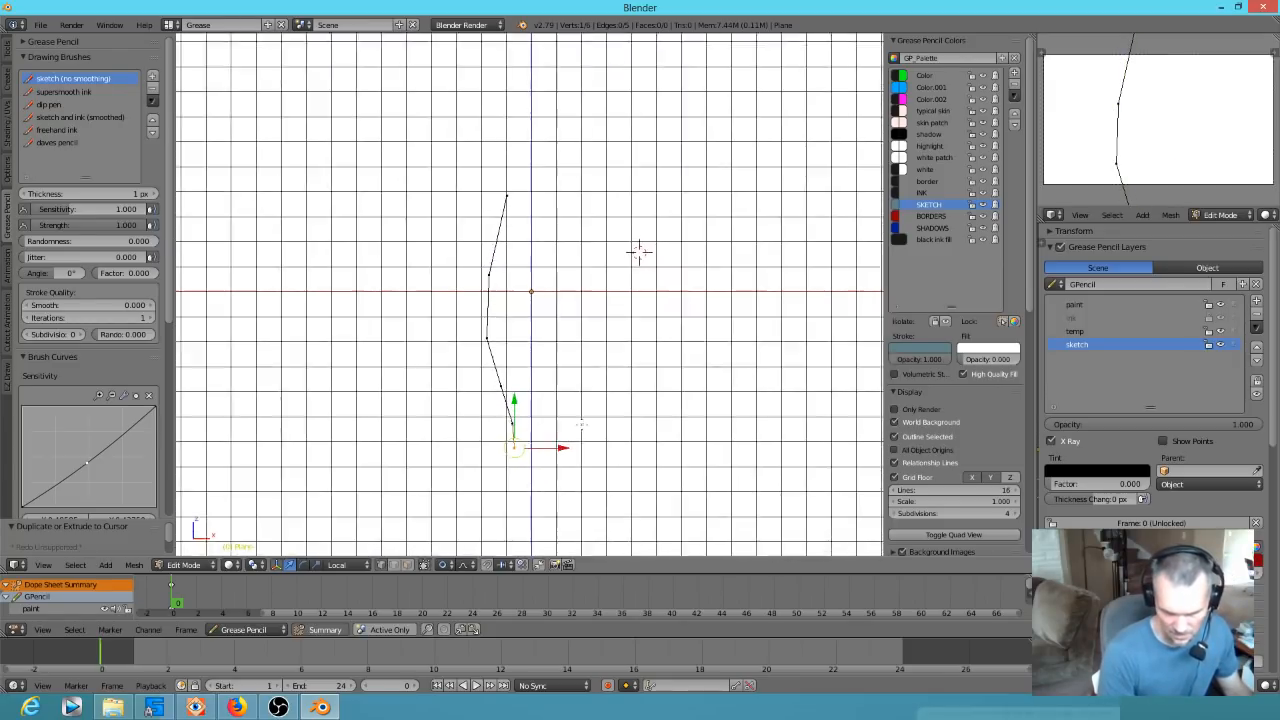
scroll(634, 252, down, 3)
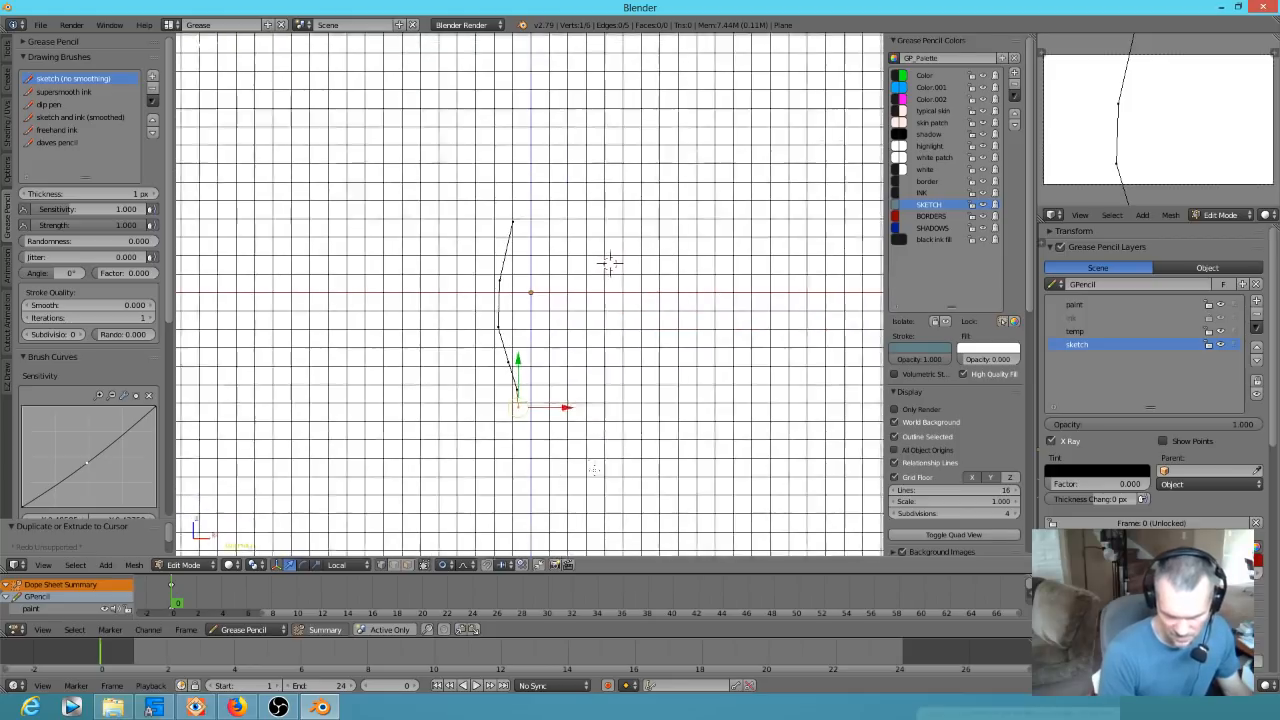
Extend the lower end of the vertex chain with two more connected vertices down to the vertical axis, then select the whole chain
ctrl+click(508, 468)
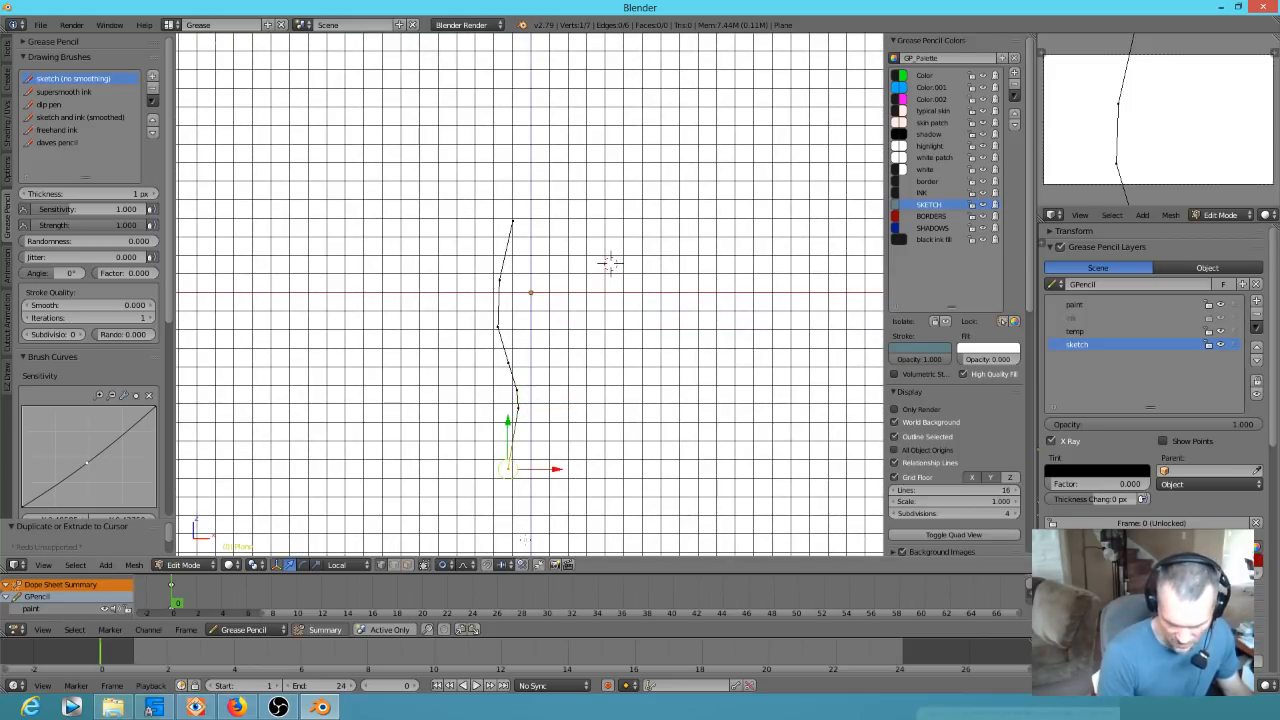
ctrl+click(530, 545)
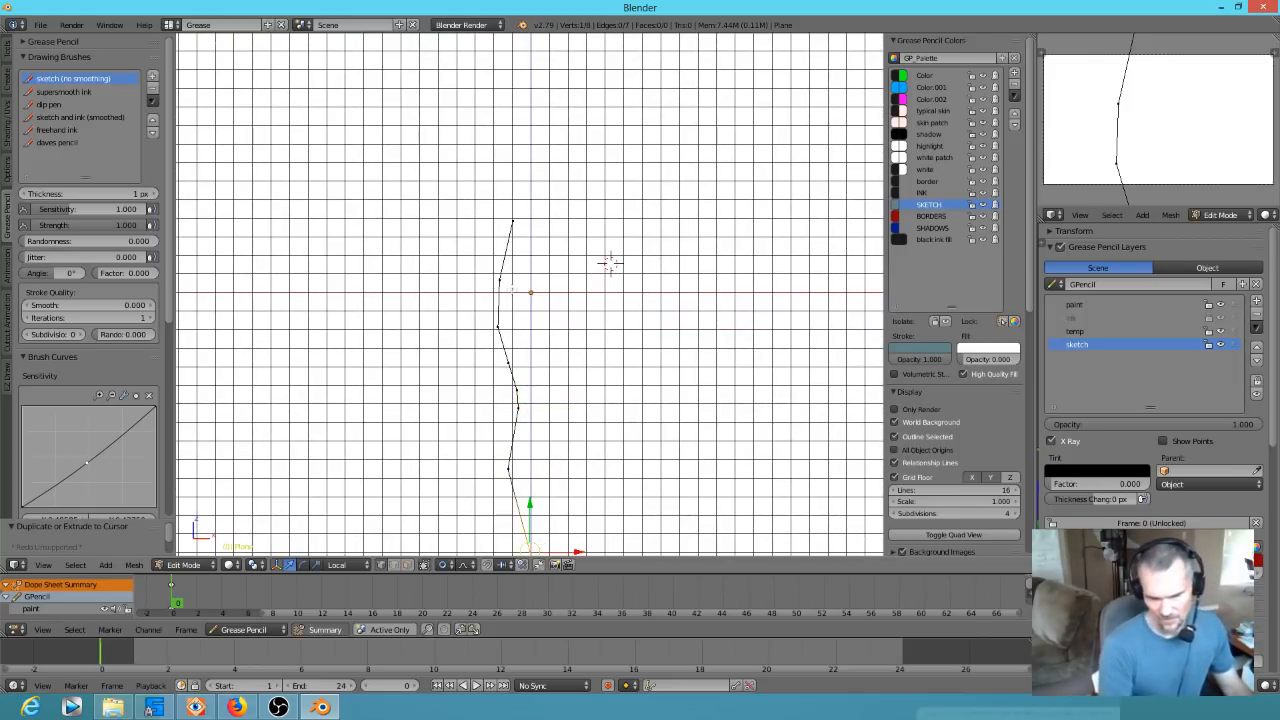
key(a)
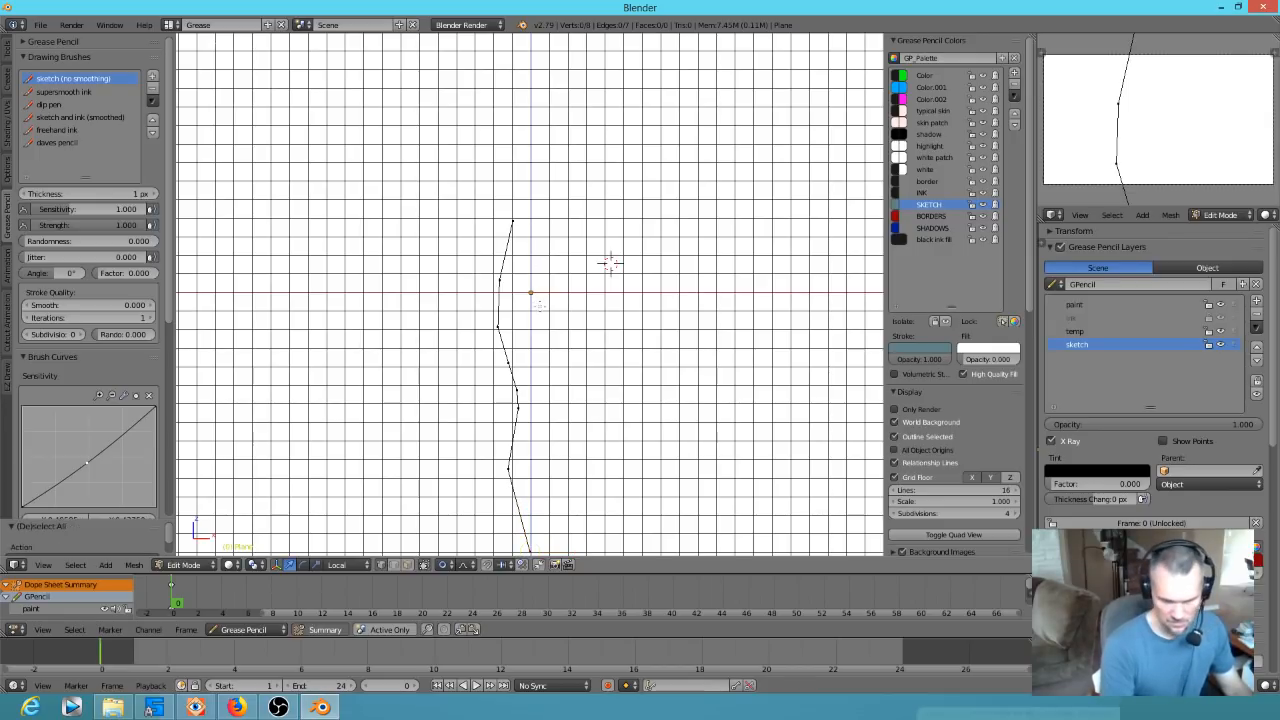
key(a)
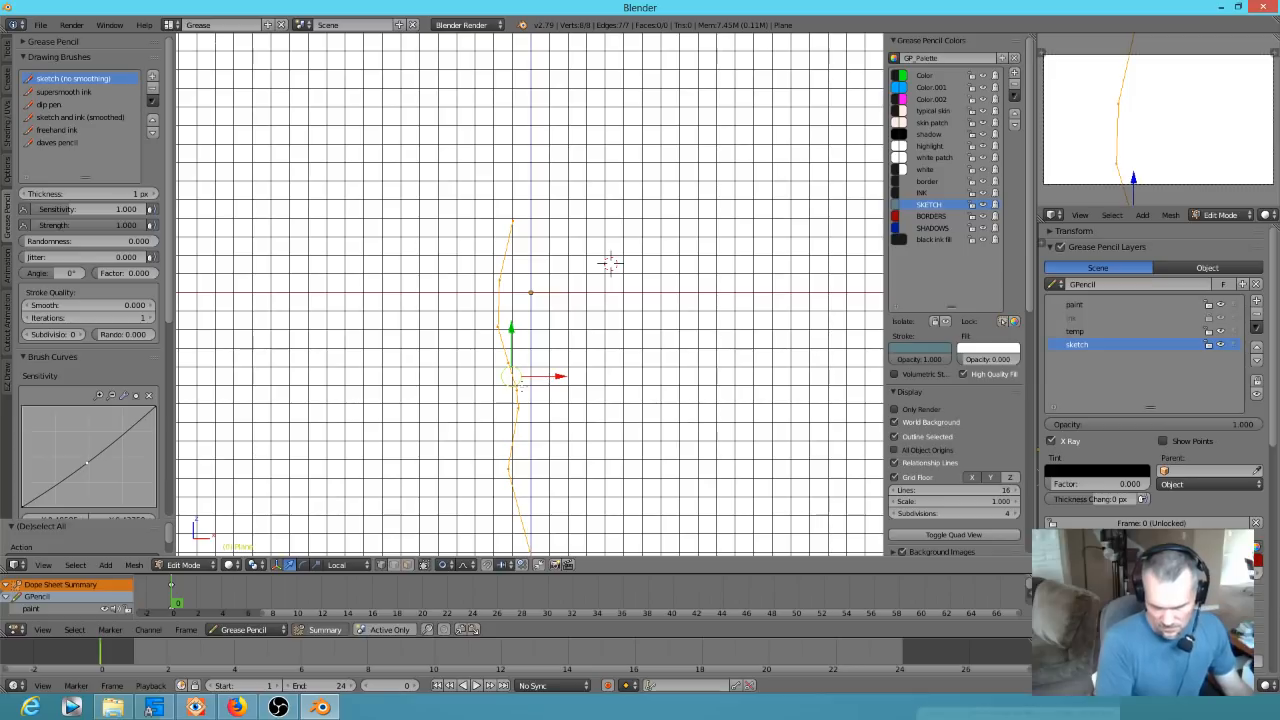
scroll(608, 263, down, 2)
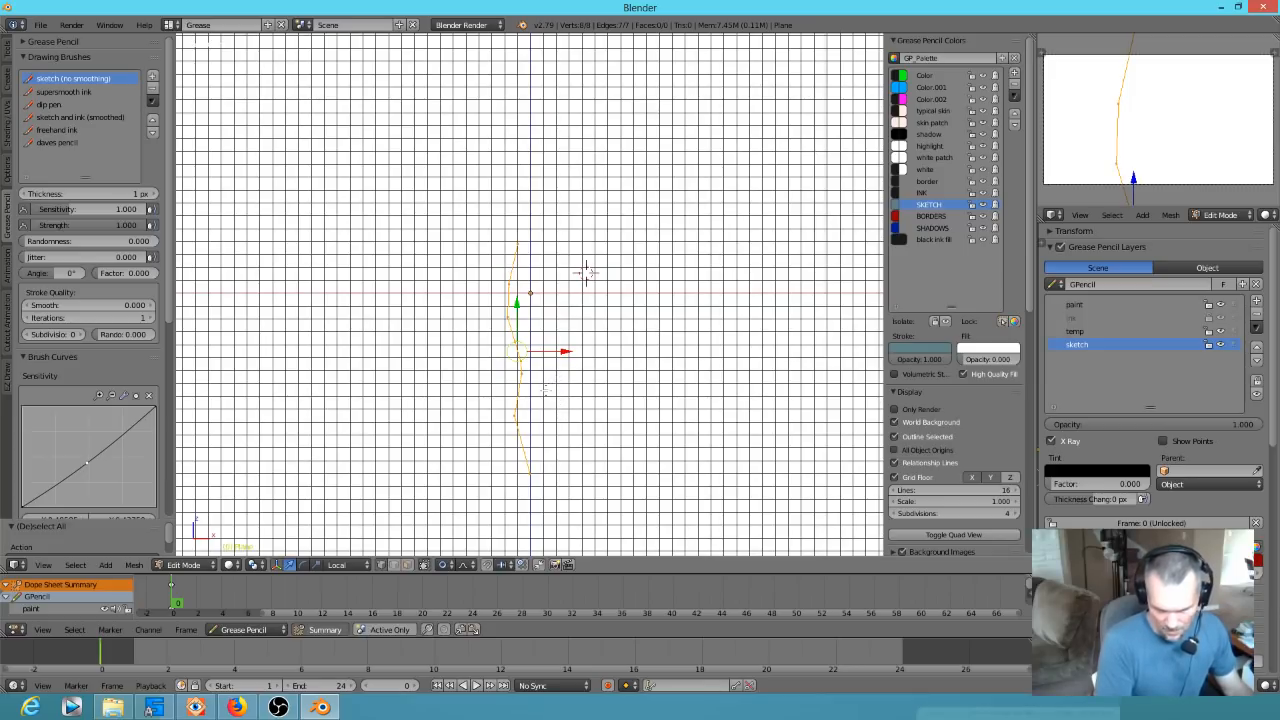
scroll(587, 272, up, 4)
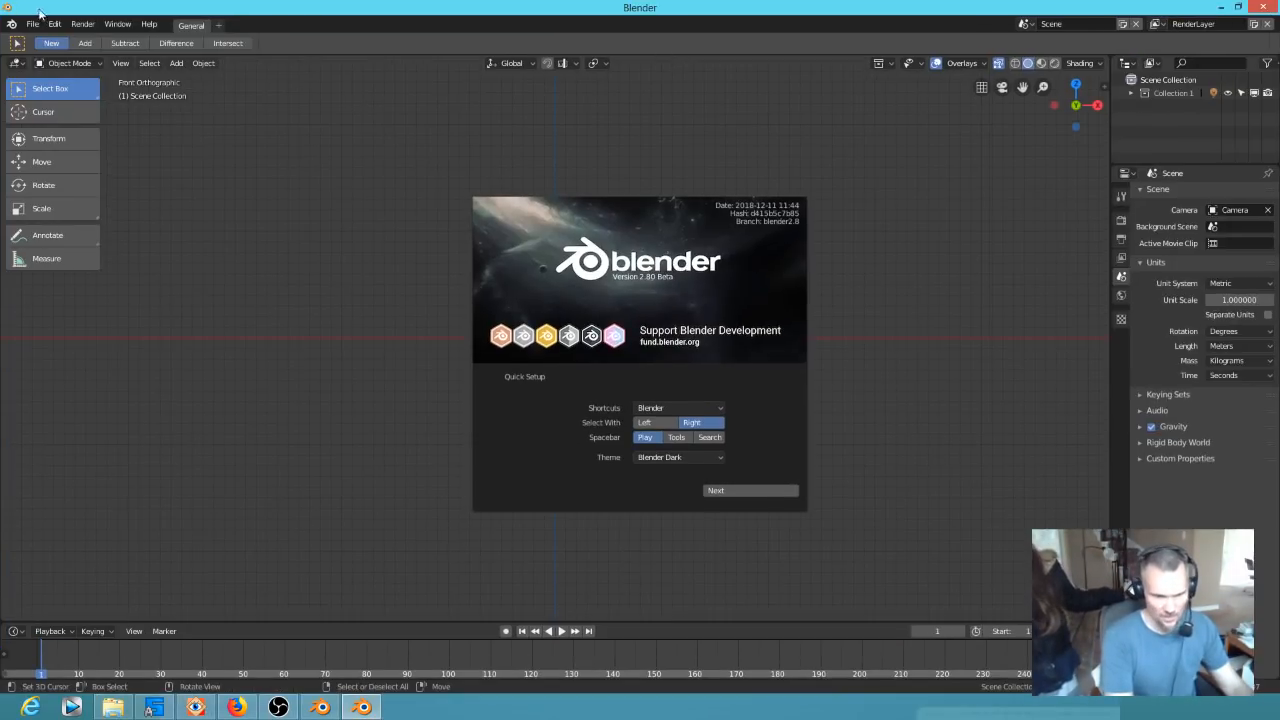
Switch to Blender 2.80 and open the recent demo file wasp_bot.blend
click(38, 27)
click(34, 24)
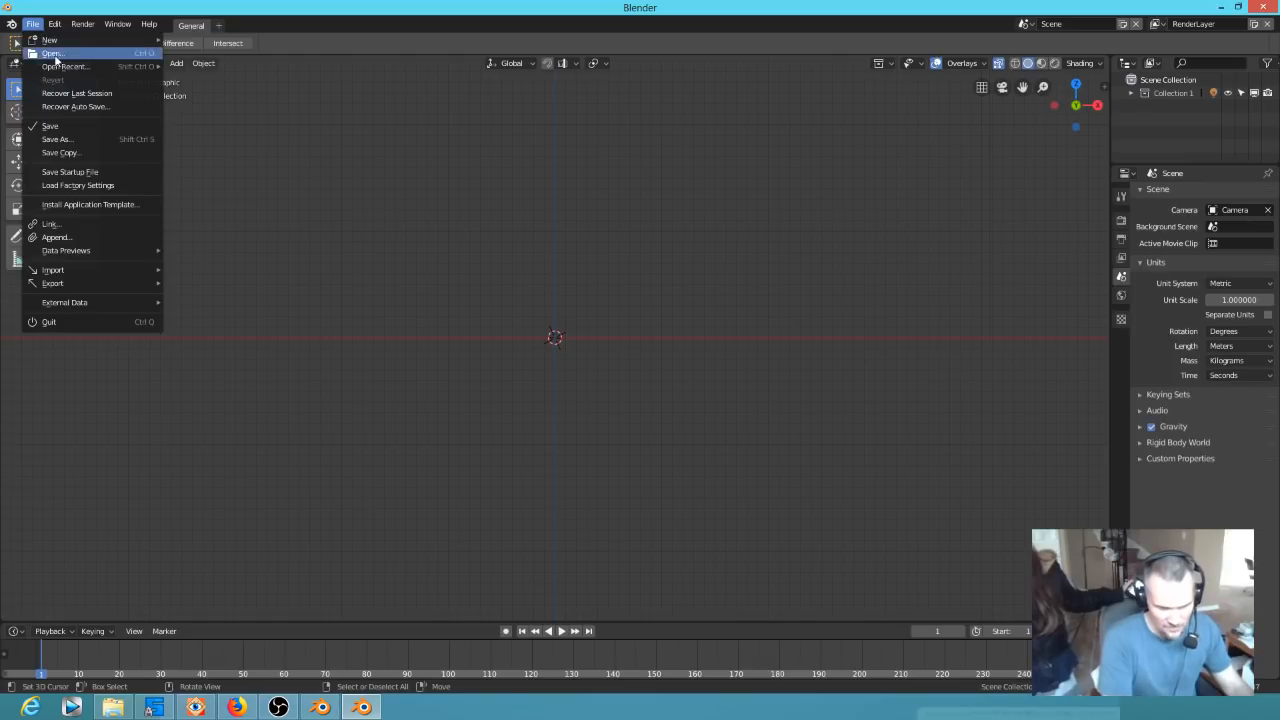
mouse_move(57, 70)
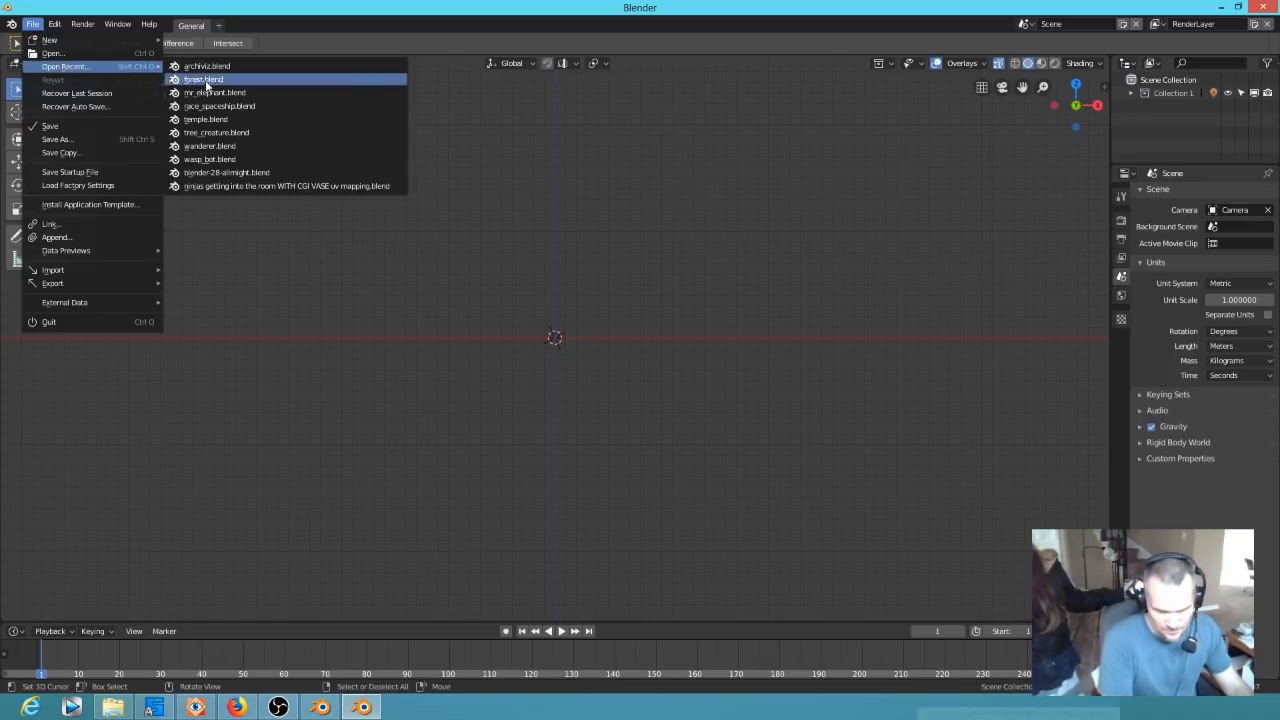
click(232, 158)
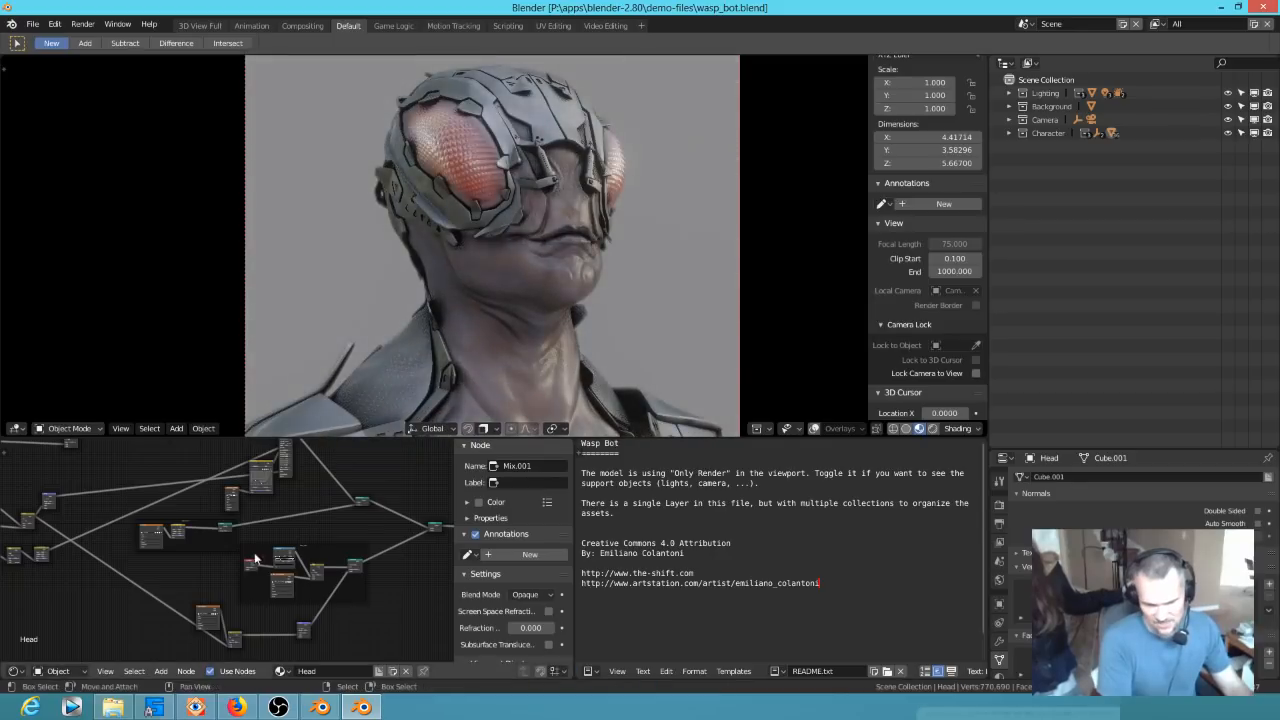
Examine the wasp bot's head from several angles and distances, then close Blender 2.80
mouse_move(562, 268)
middle_down()
mouse_move(524, 307)
mouse_move(541, 282)
middle_up()
scroll(541, 282, up, 4)
middle_drag(612, 238, 654, 236)
scroll(521, 190, down, 3)
middle_drag(521, 190, 649, 194)
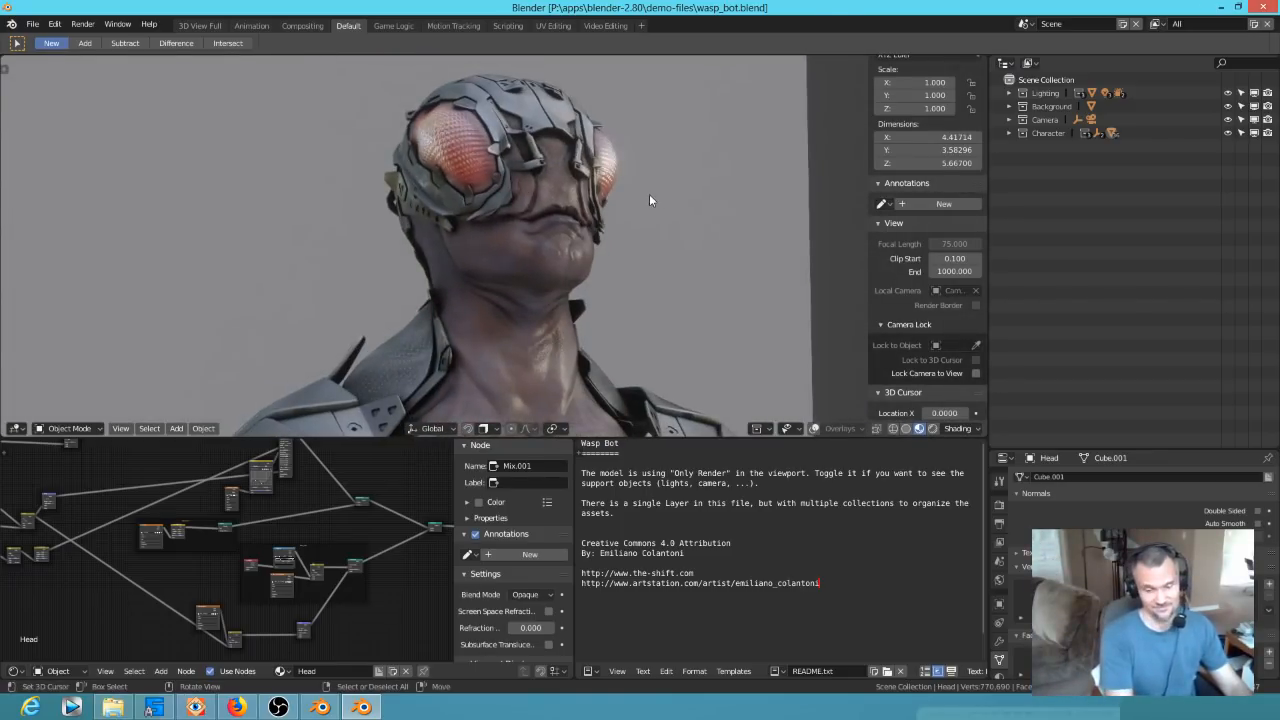
click(1265, 8)
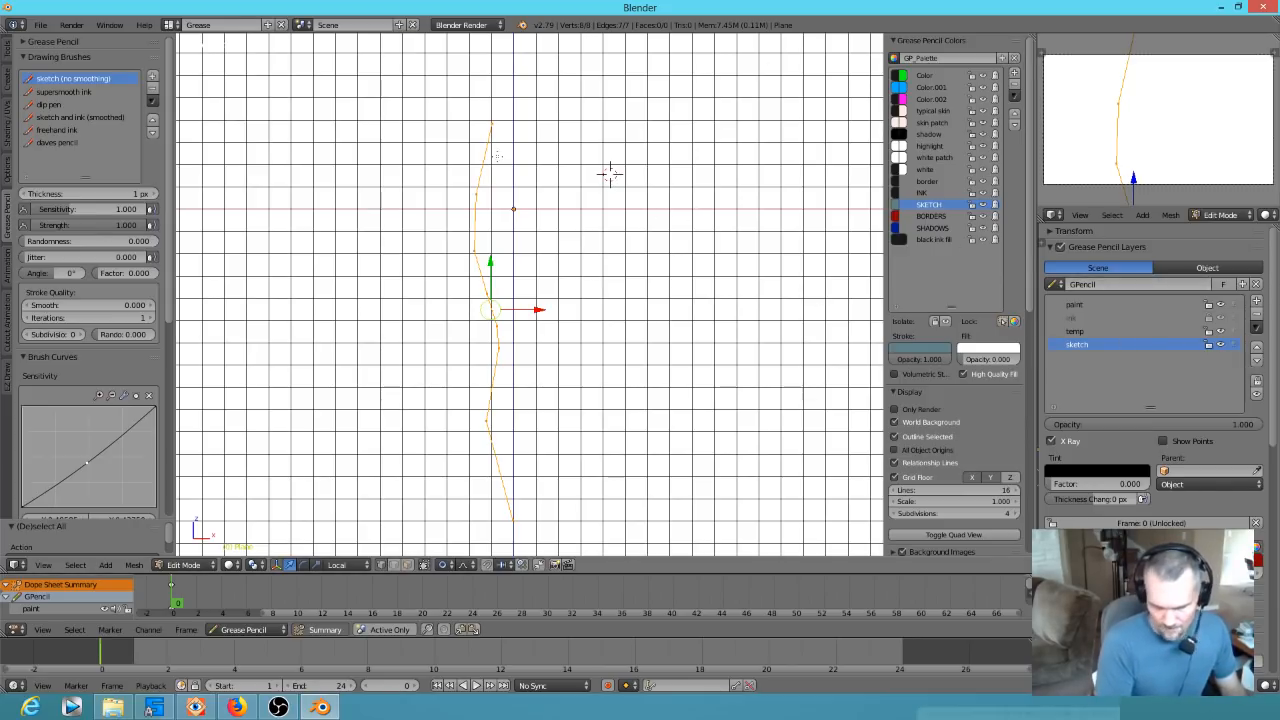
Switch Blender 2.79 to the Default screen layout in front view and disable Only Render and World Background
key(ctrl+Left)
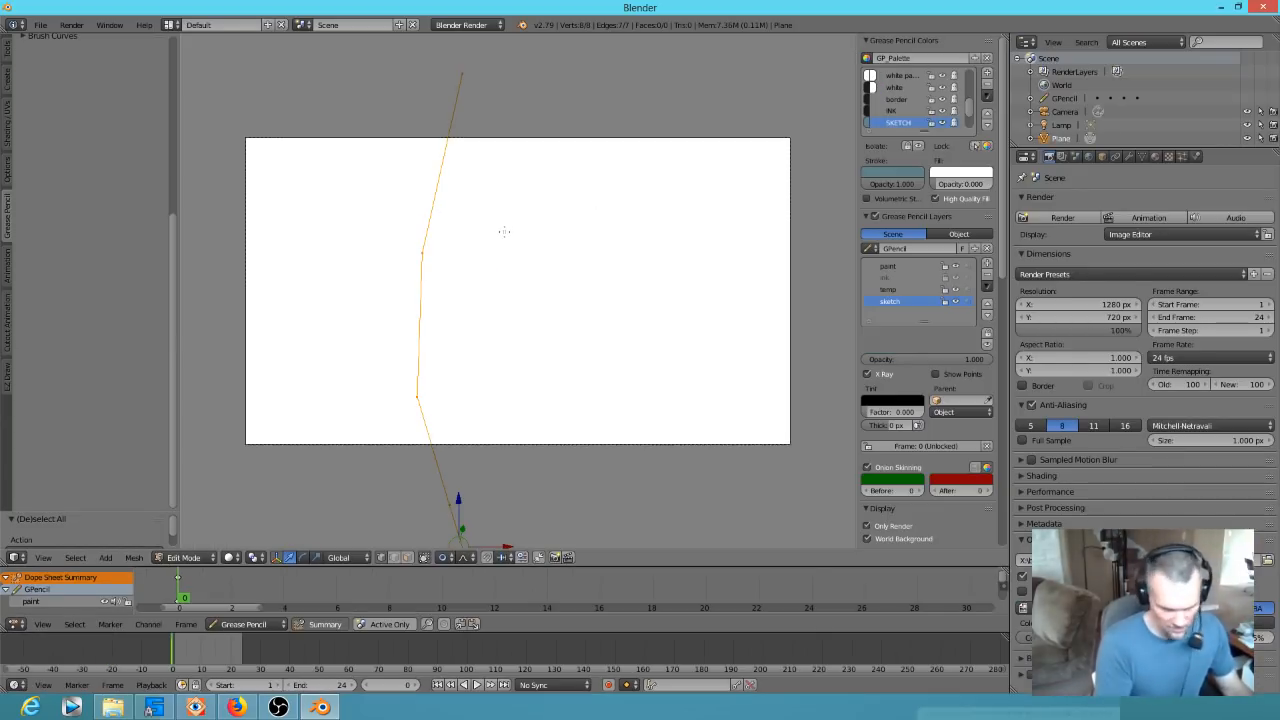
key(KP_1)
scroll(500, 258, down, 5)
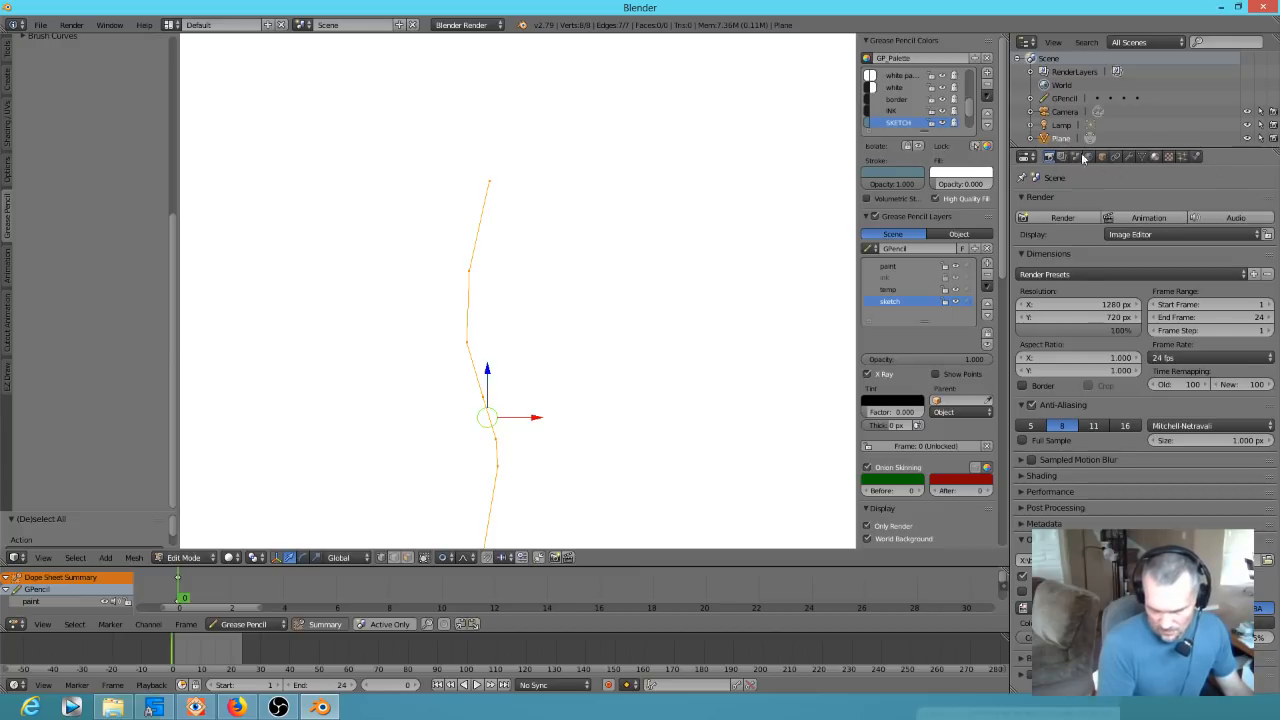
key(ctrl+Right)
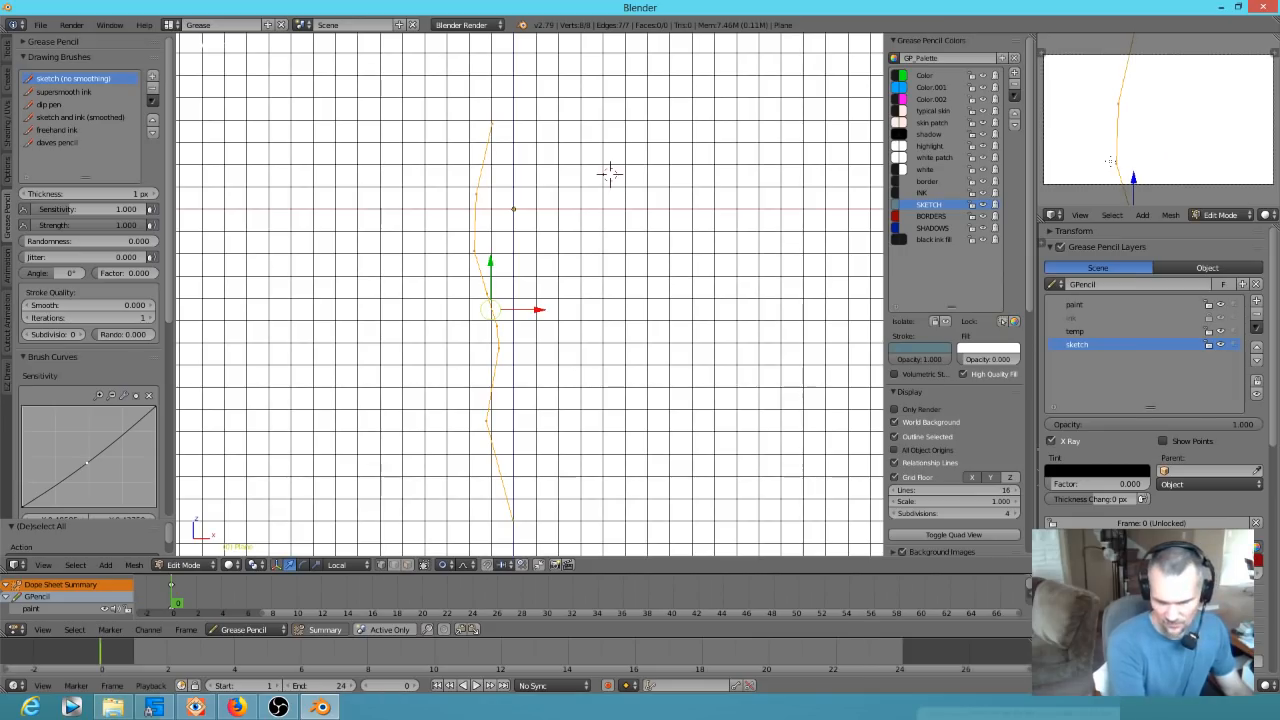
key(ctrl+Left)
middle_drag(509, 293, 542, 399)
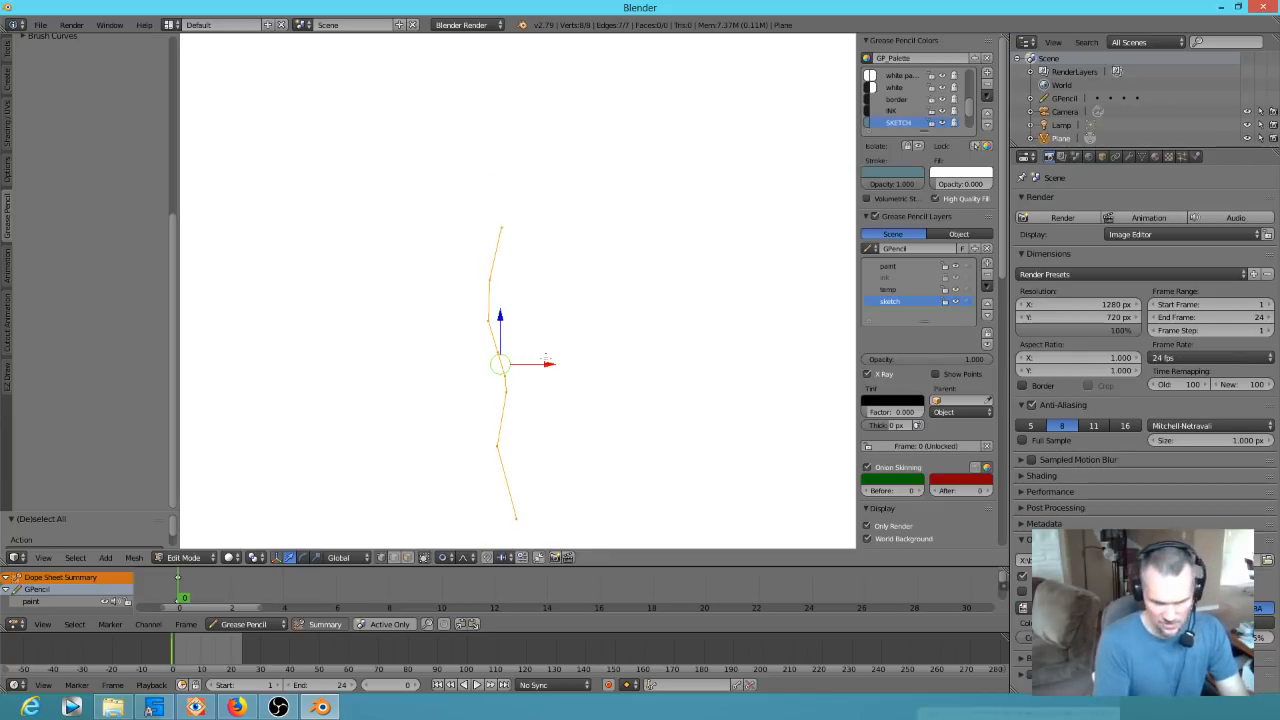
click(901, 529)
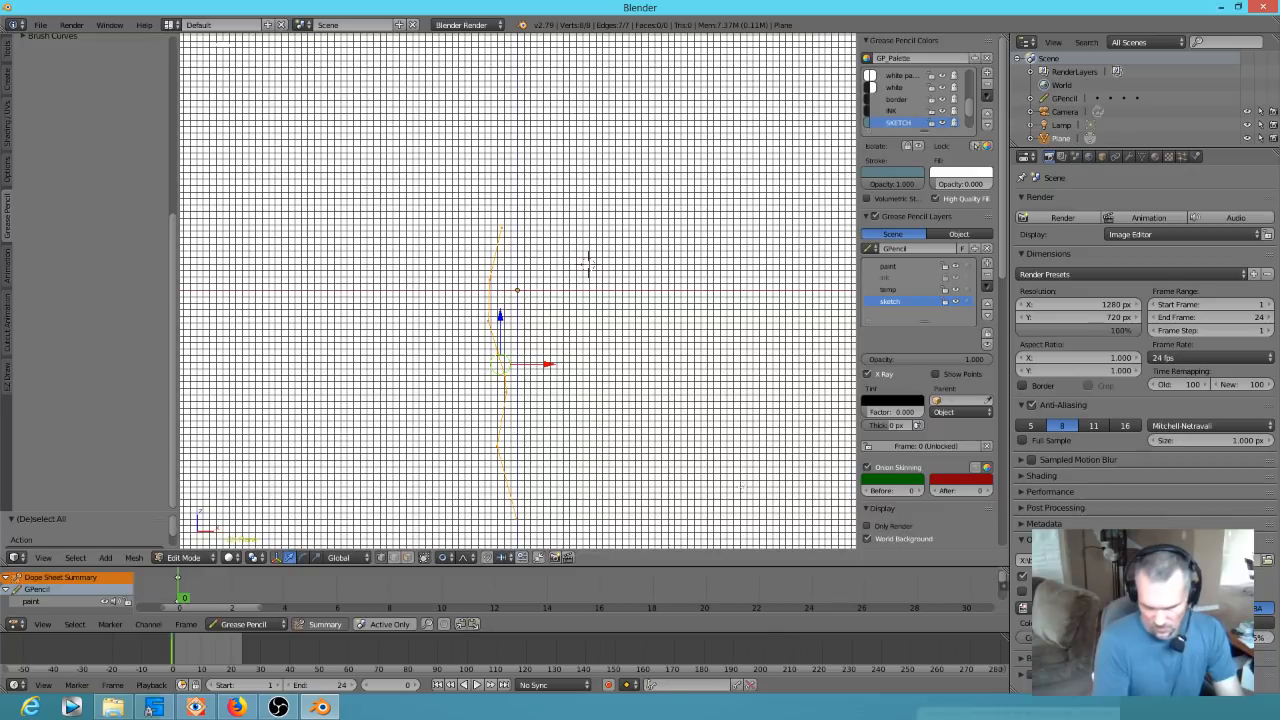
click(882, 541)
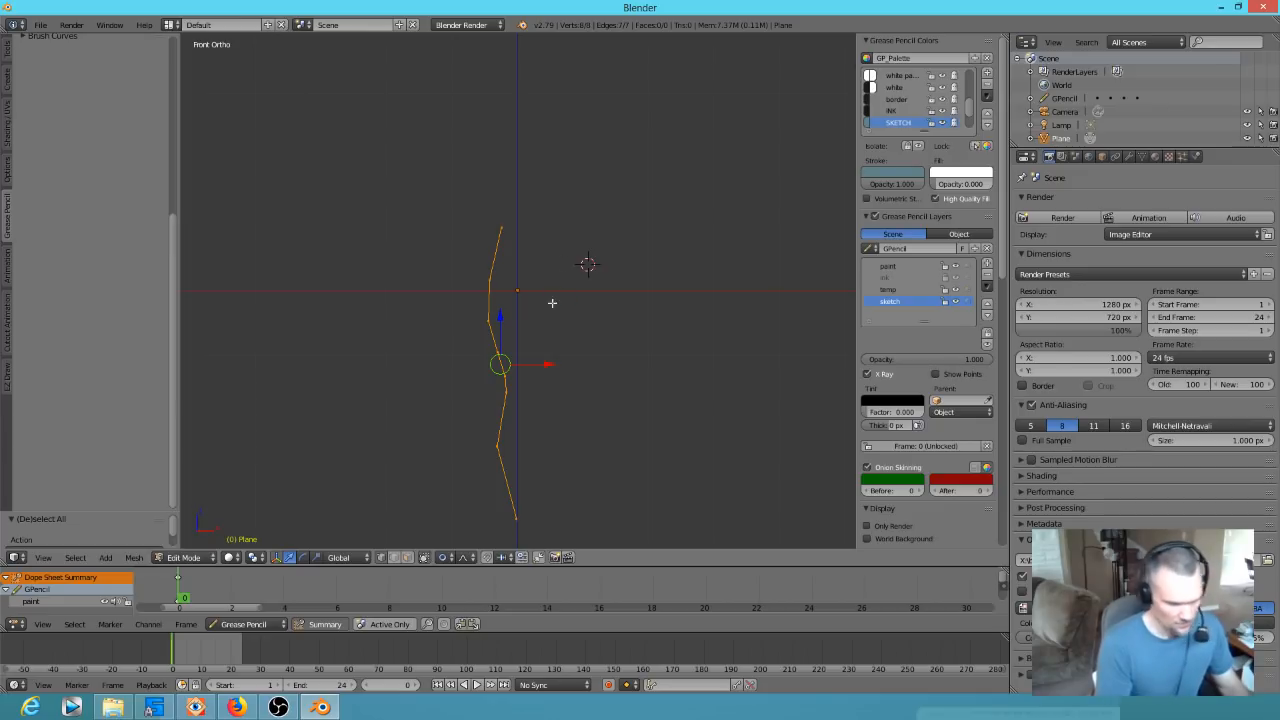
Scale the vertex chain down and reposition it across the horizontal axis, close beside the vertical axis
key(s)
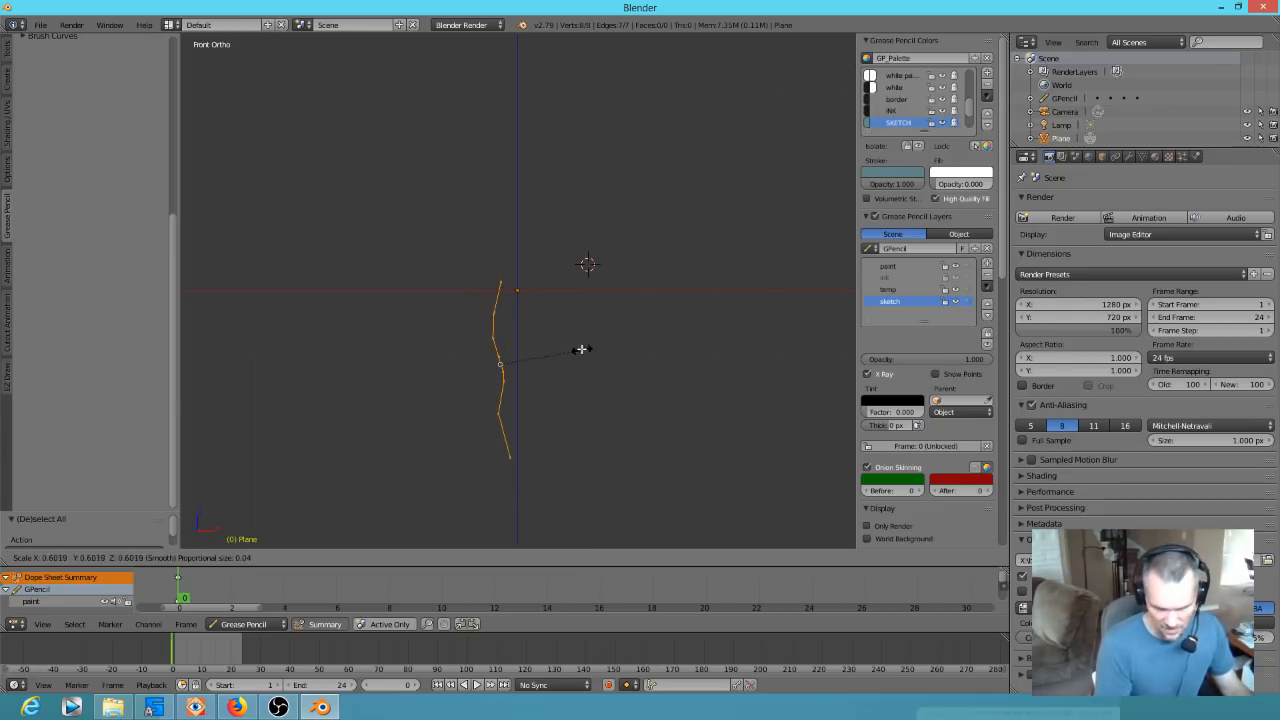
scroll(530, 357, up, 6)
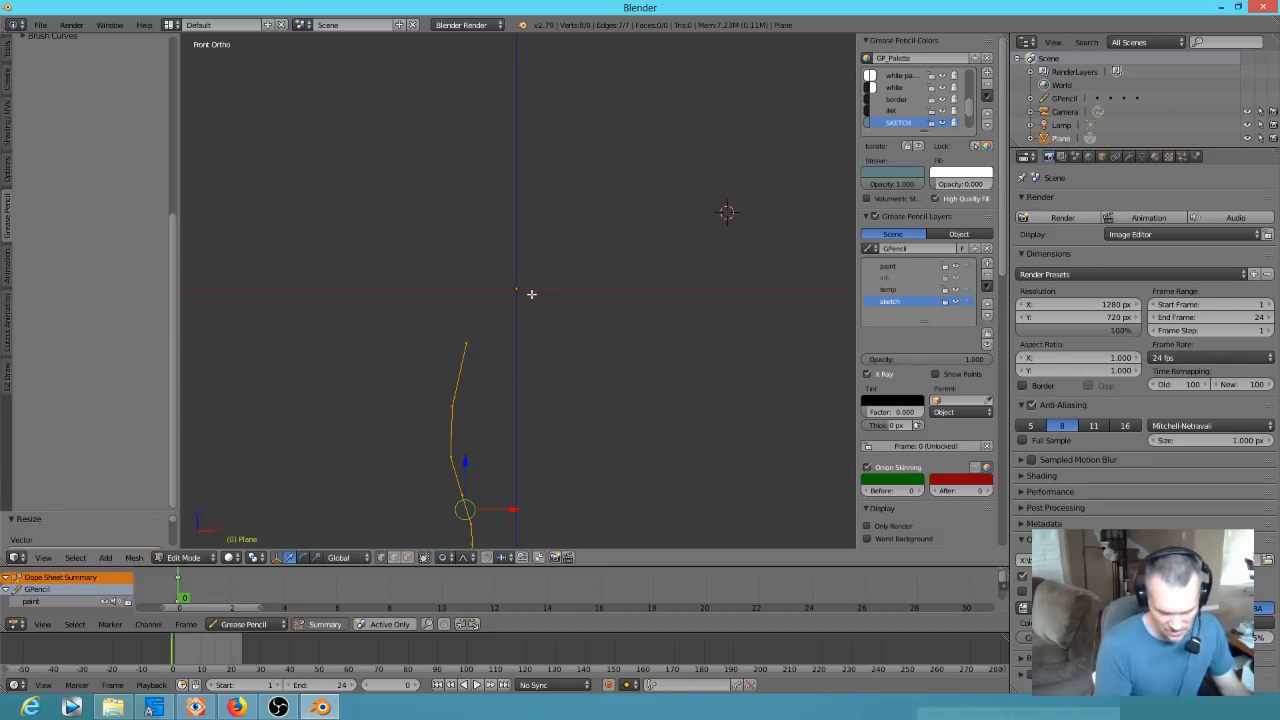
right_click(465, 344)
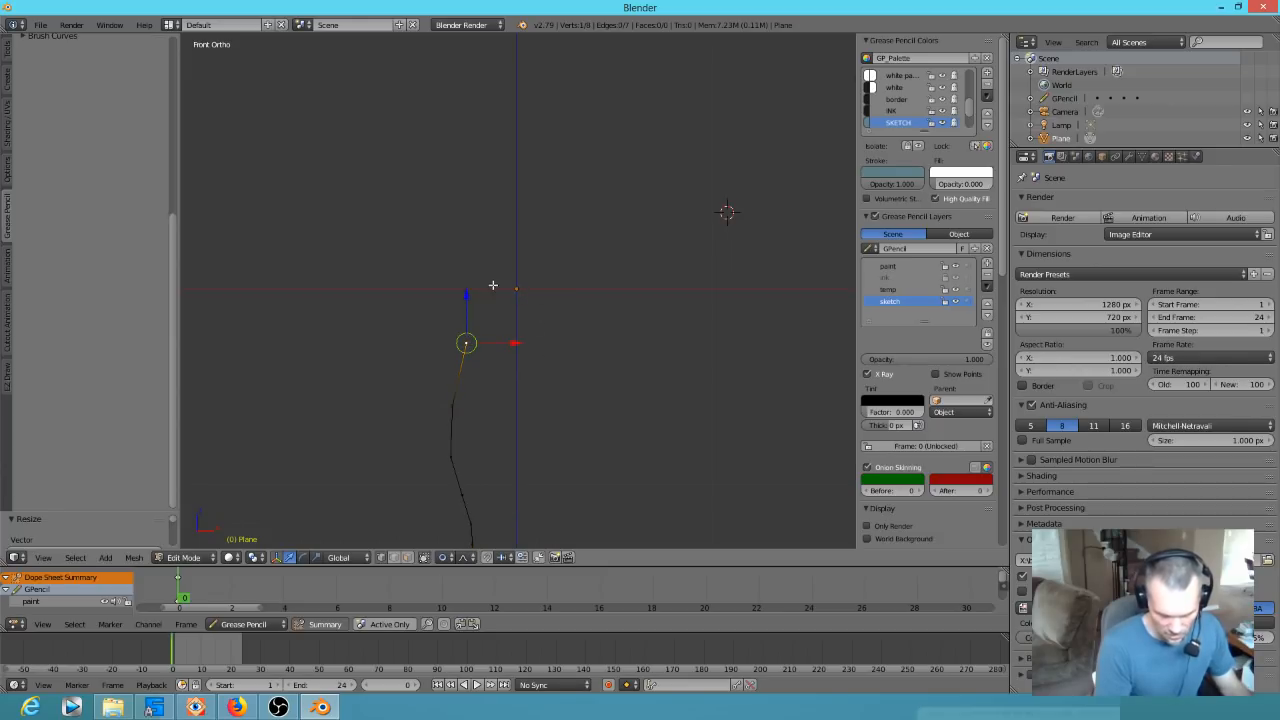
scroll(534, 288, up, 7)
scroll(543, 289, down, 10)
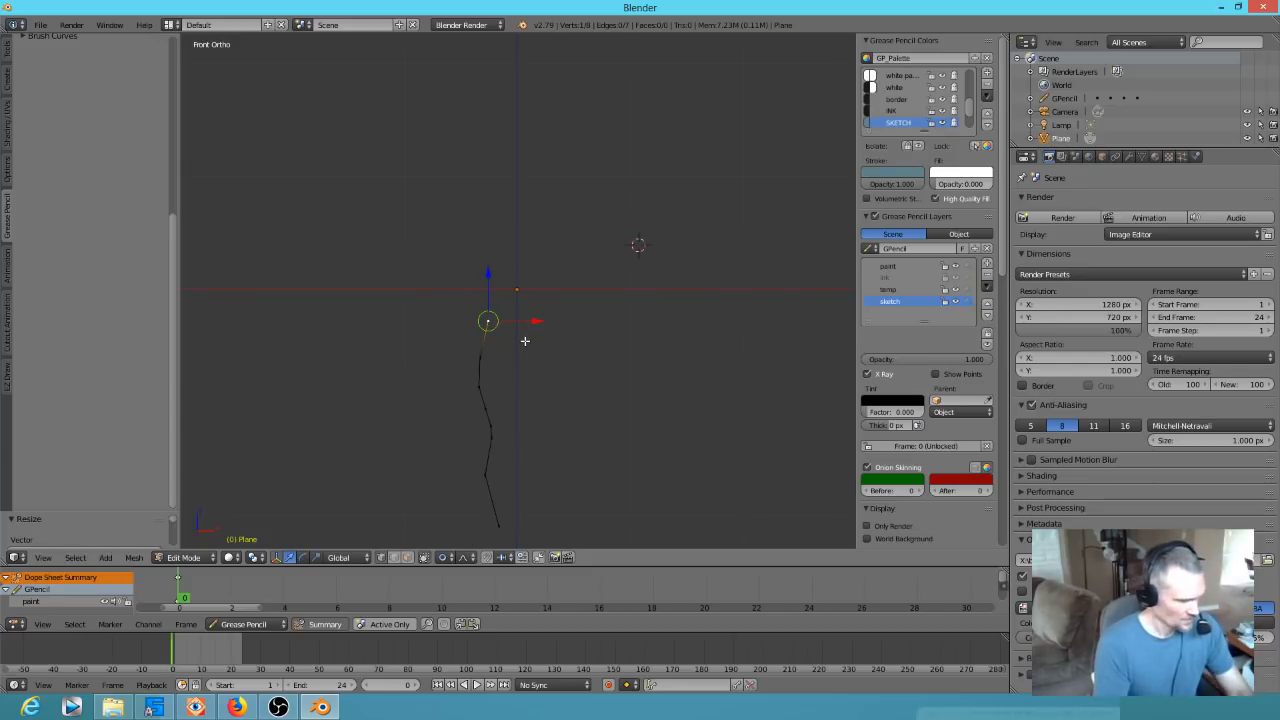
key(l)
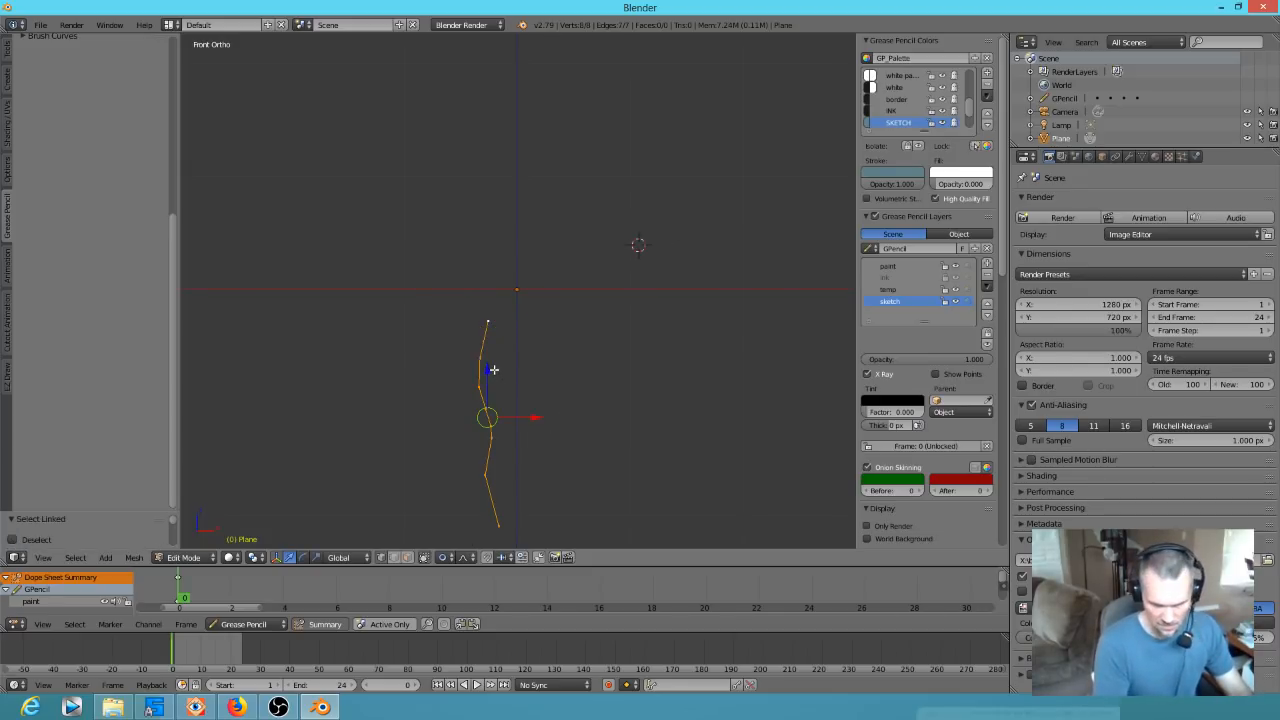
key(g)
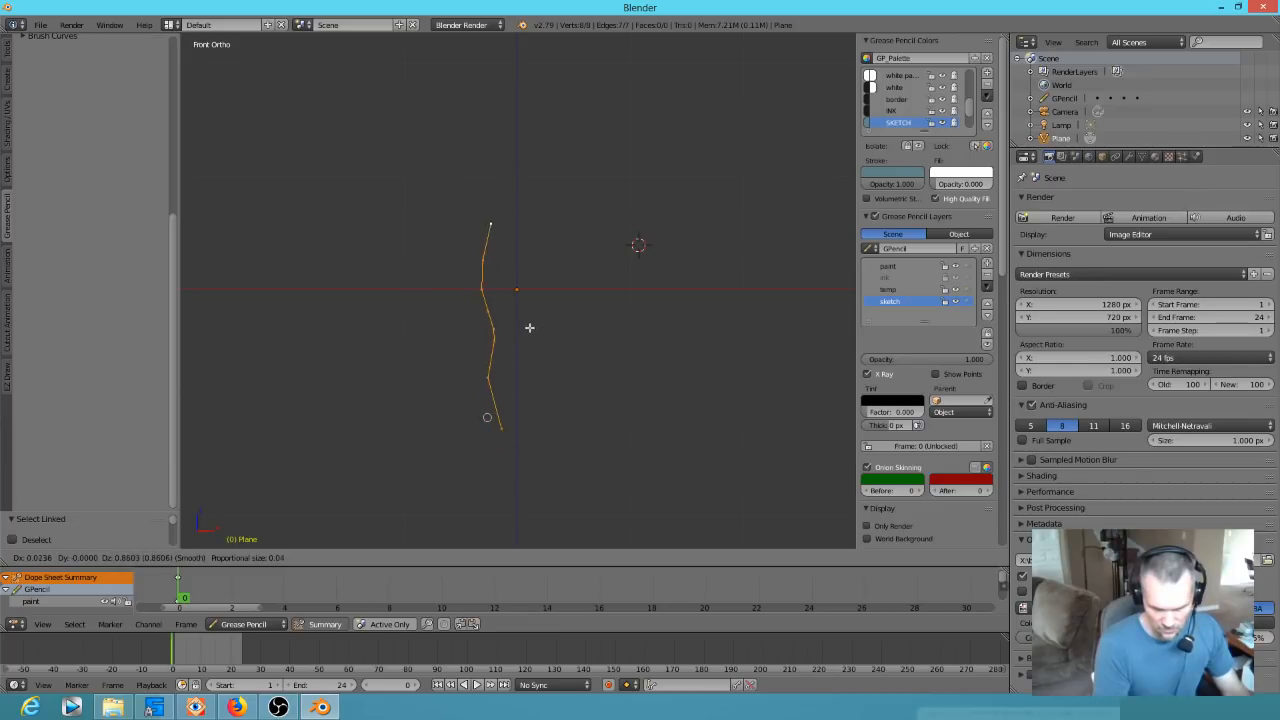
click(539, 323)
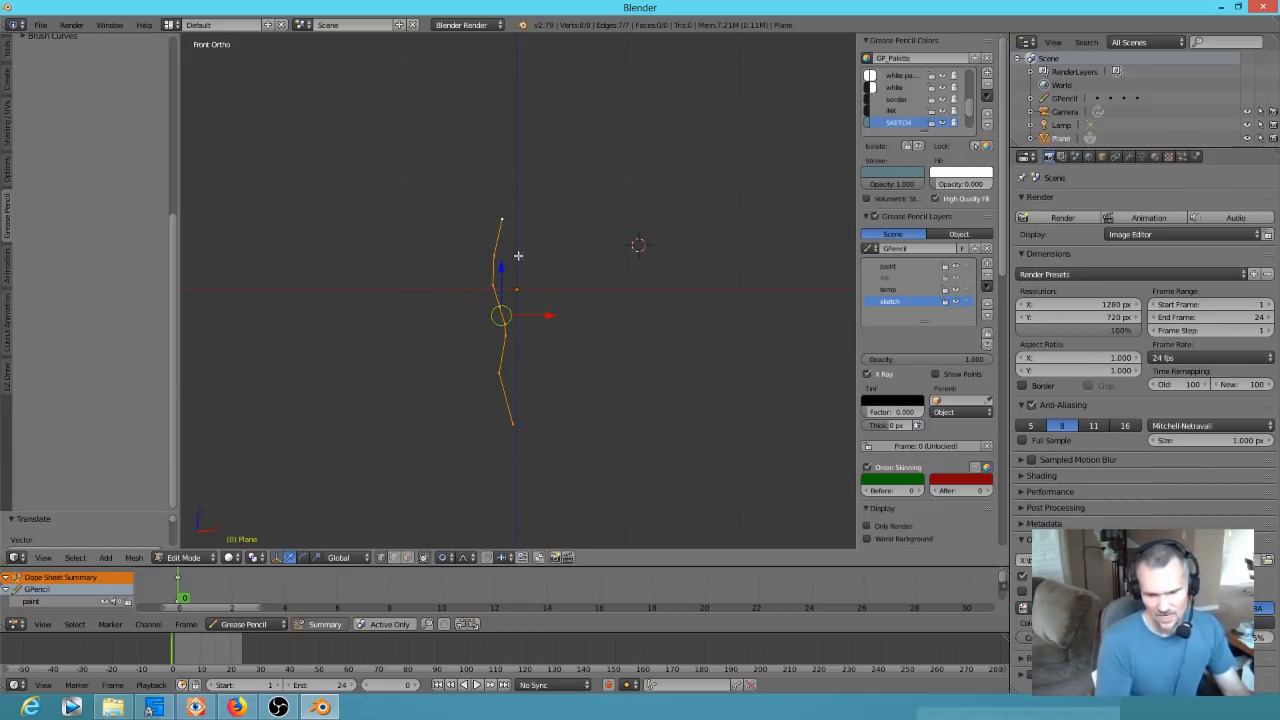
right_click(497, 219)
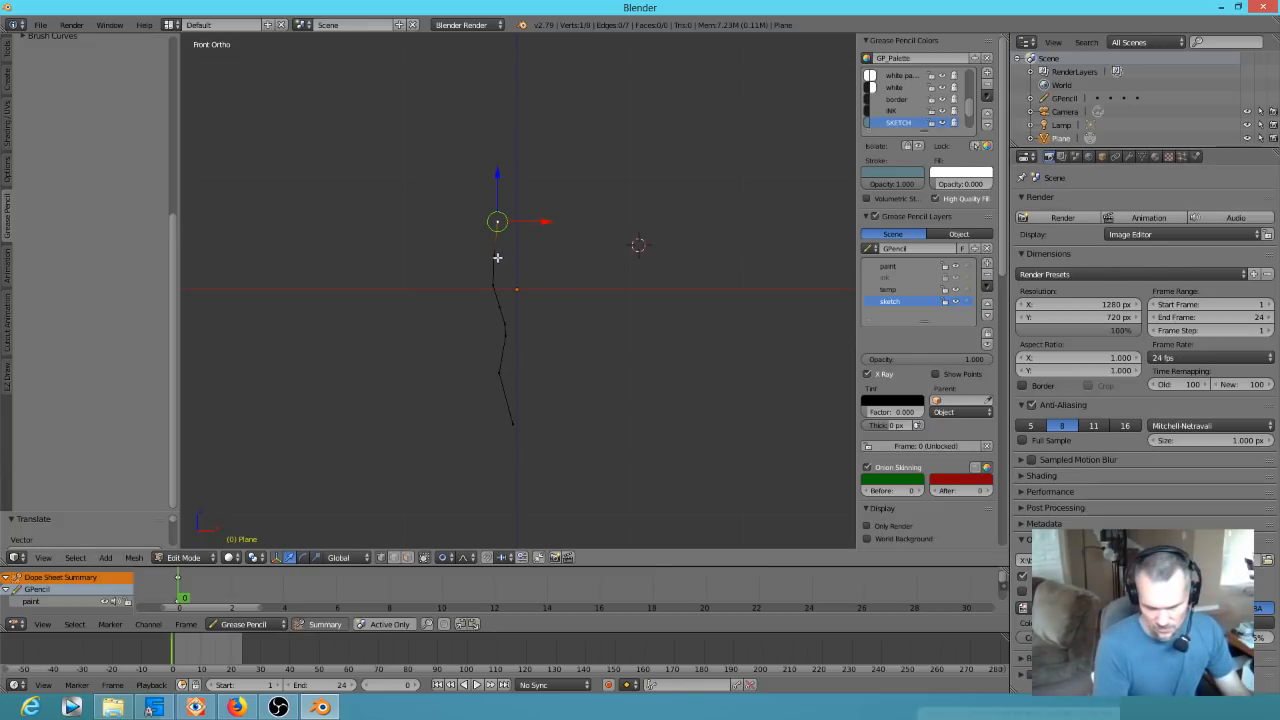
Leave Edit Mode and add a Screw modifier to the plane, revolving the profile around the Y axis
key(Tab)
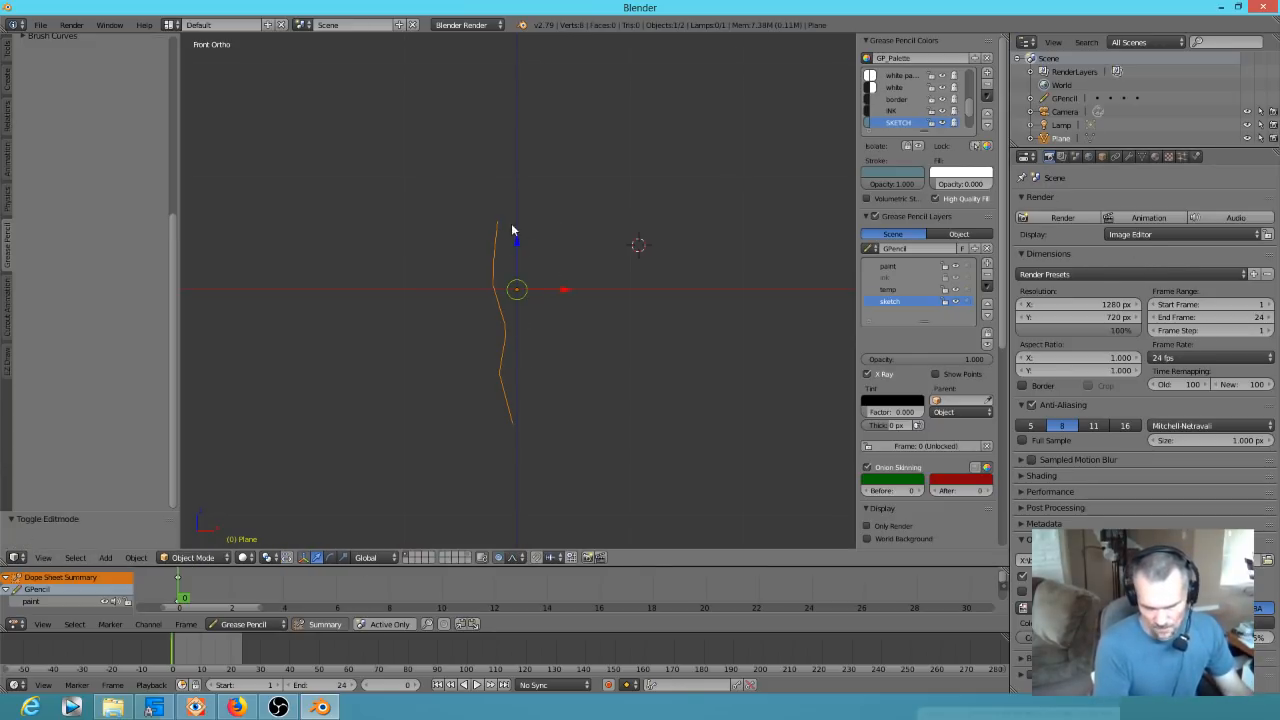
click(1128, 158)
click(1076, 201)
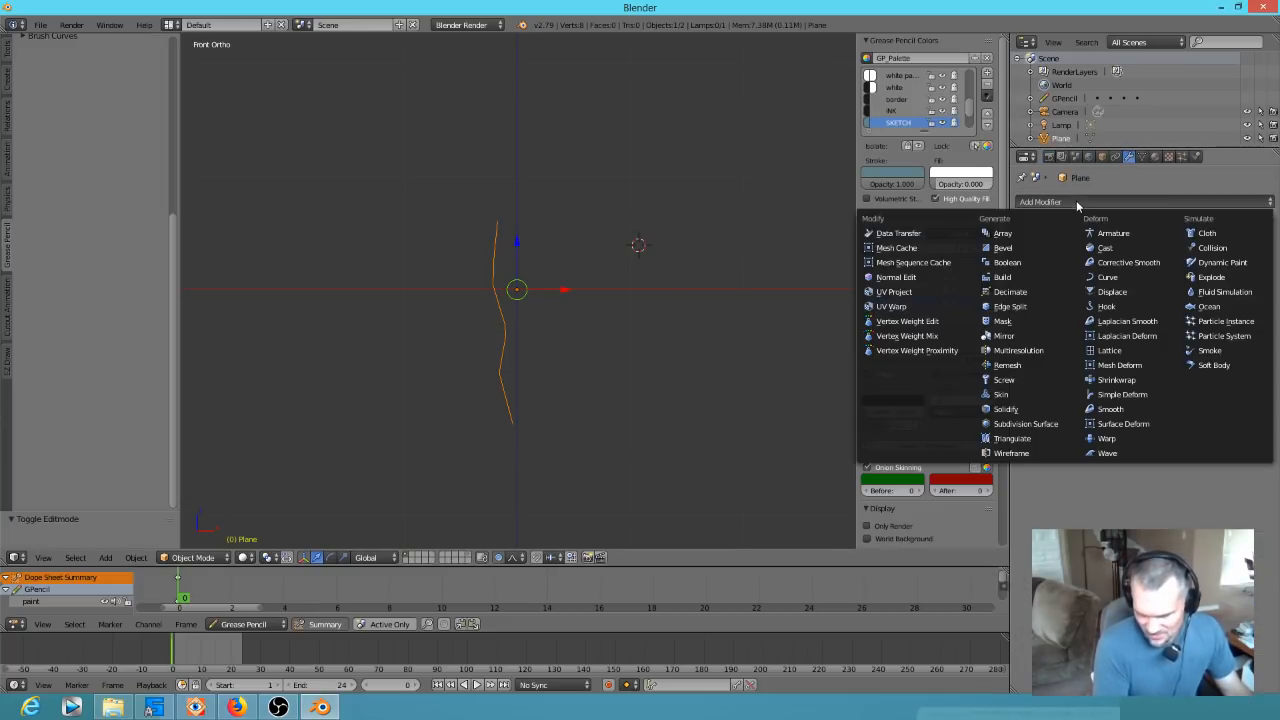
click(1034, 381)
click(1100, 260)
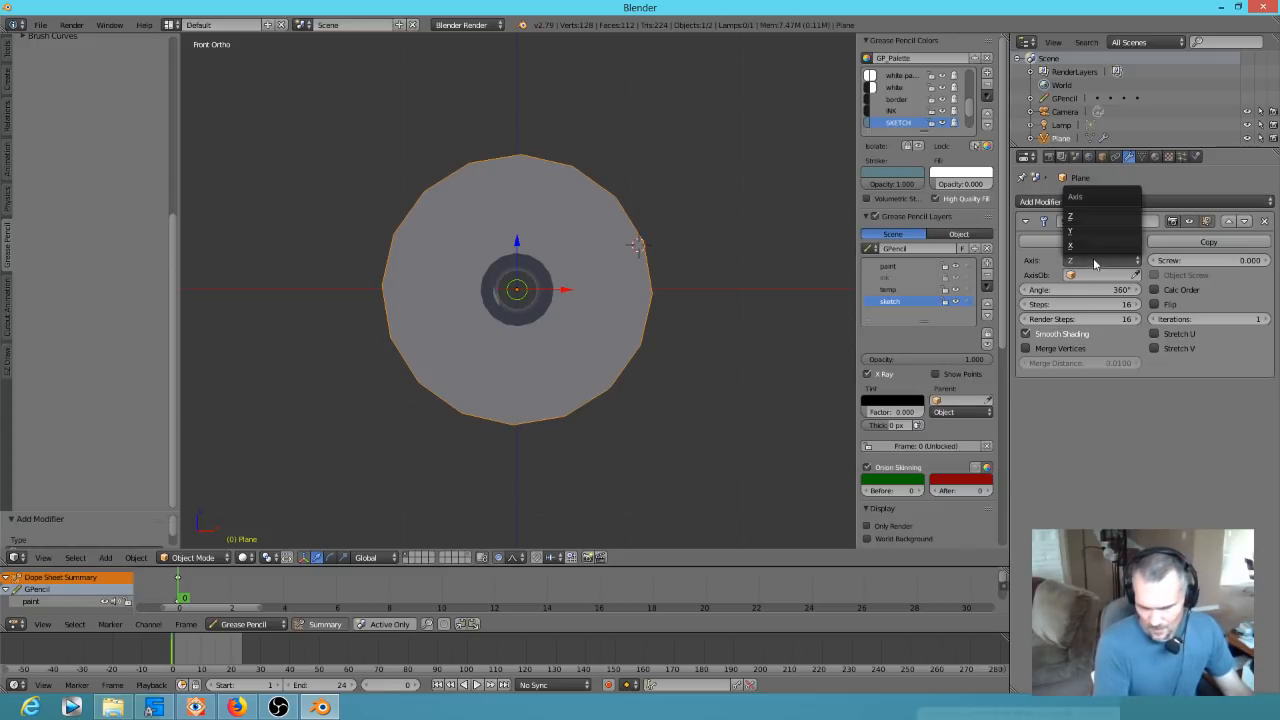
click(1100, 236)
scroll(522, 297, up, 5)
scroll(522, 297, down, 2)
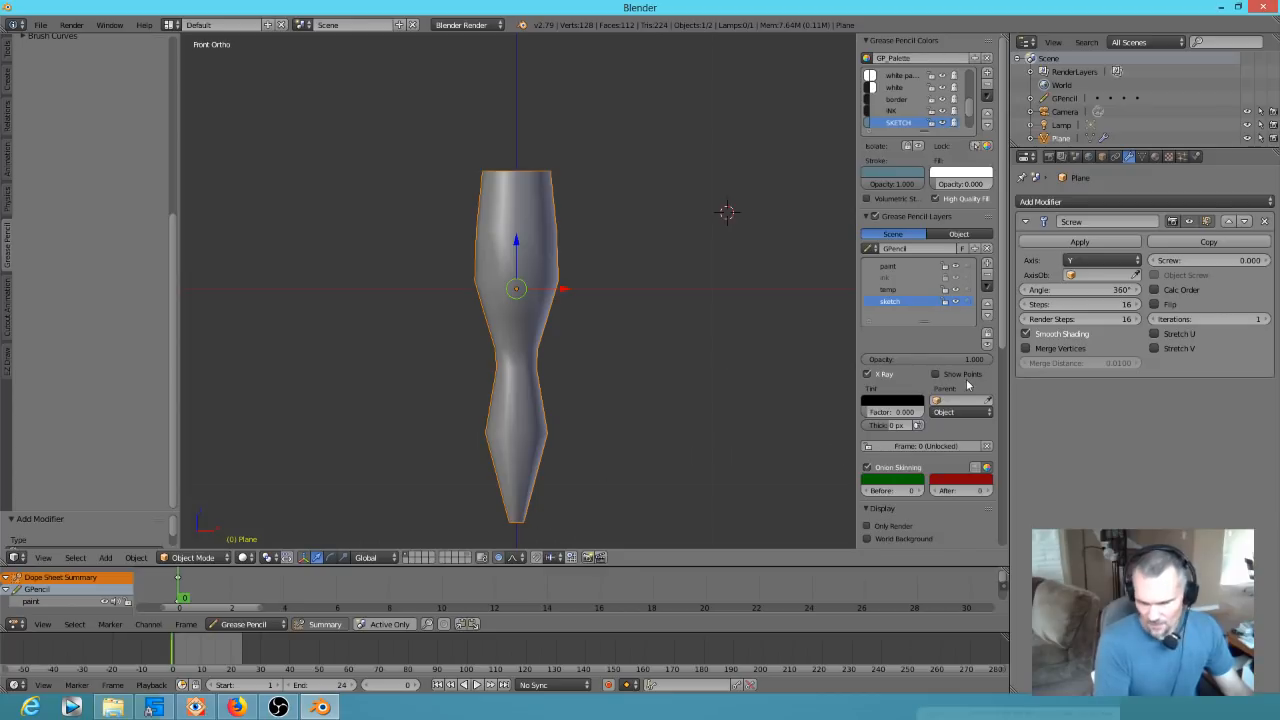
Try a screw offset of -0.4 on the modifier and reset it to 0
mouse_move(1211, 260)
mouse_down()
mouse_move(1254, 260)
mouse_move(1213, 262)
mouse_up()
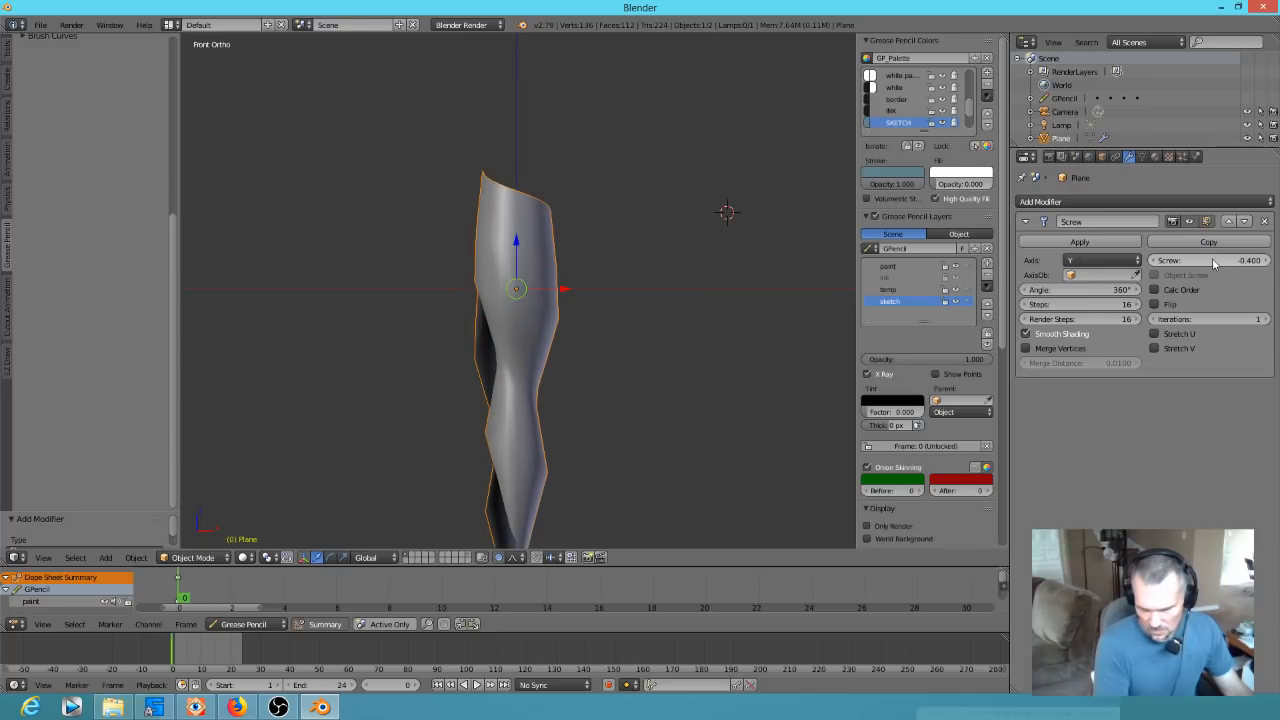
click(1241, 262)
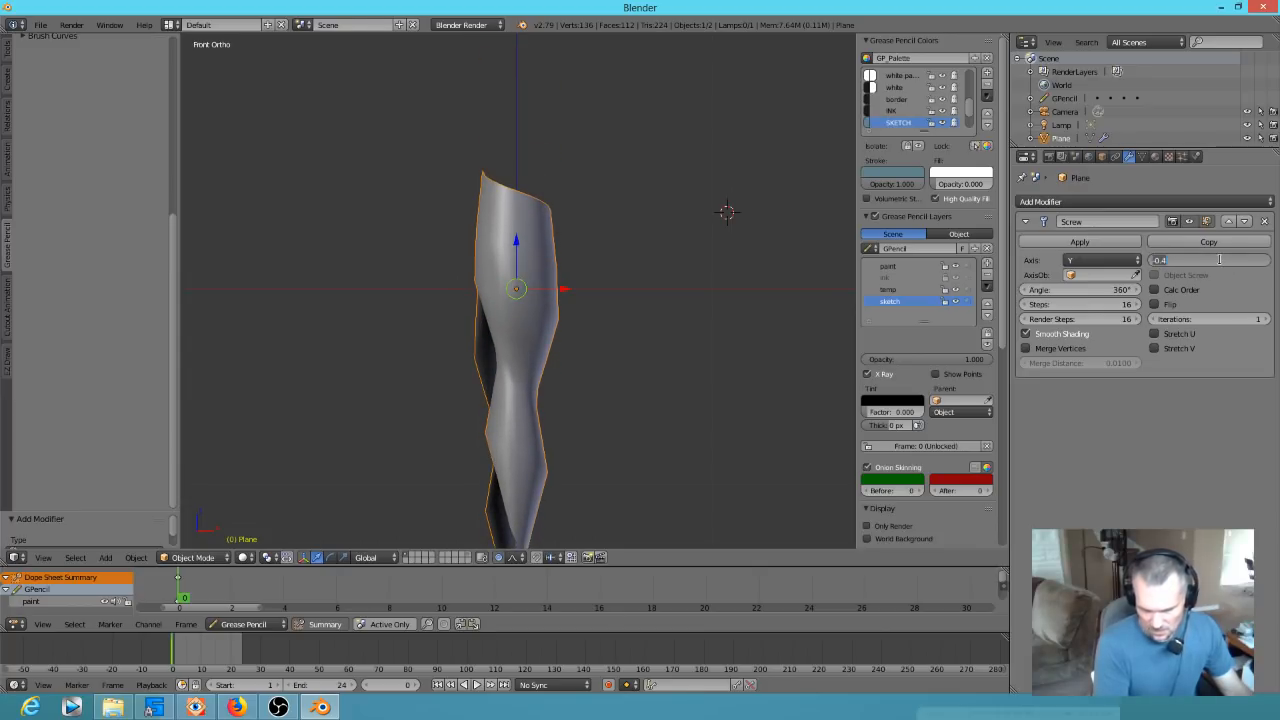
text(0)
key(Return)
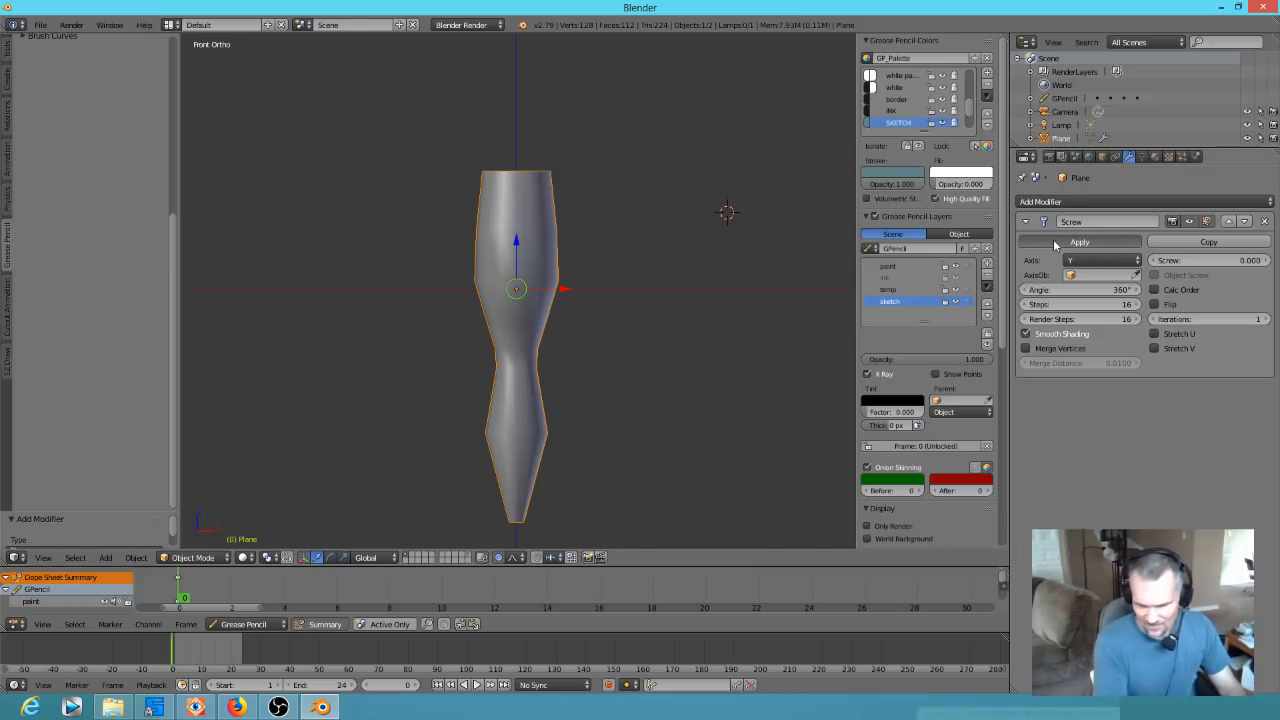
Apply the Screw modifier and select a vertex on the lower ring of the narrow waist in Edit Mode
click(1078, 242)
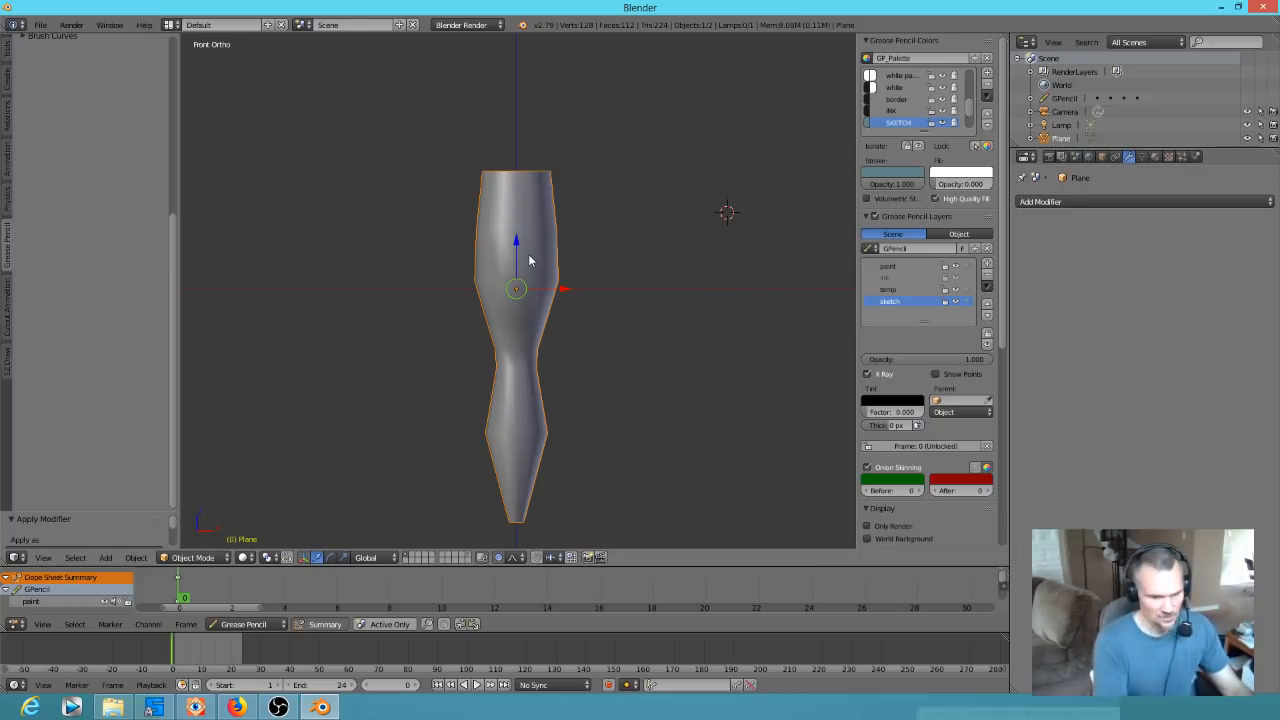
key(Tab)
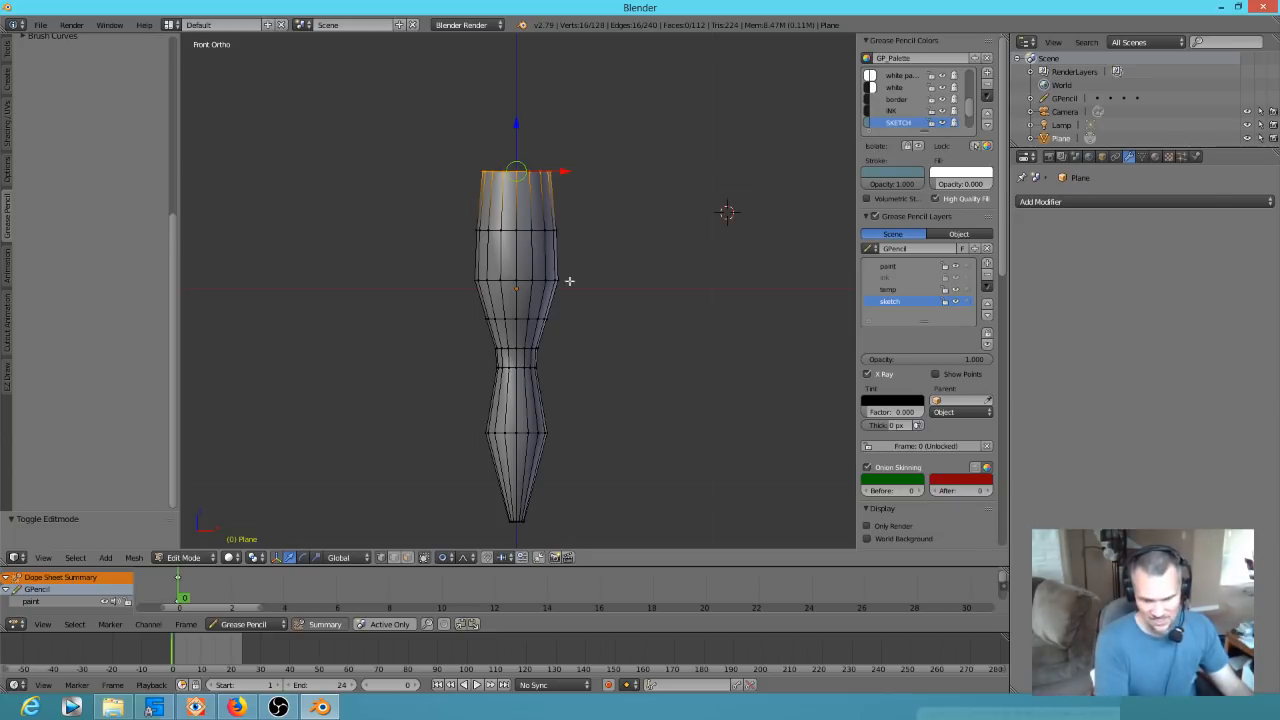
right_click(540, 367)
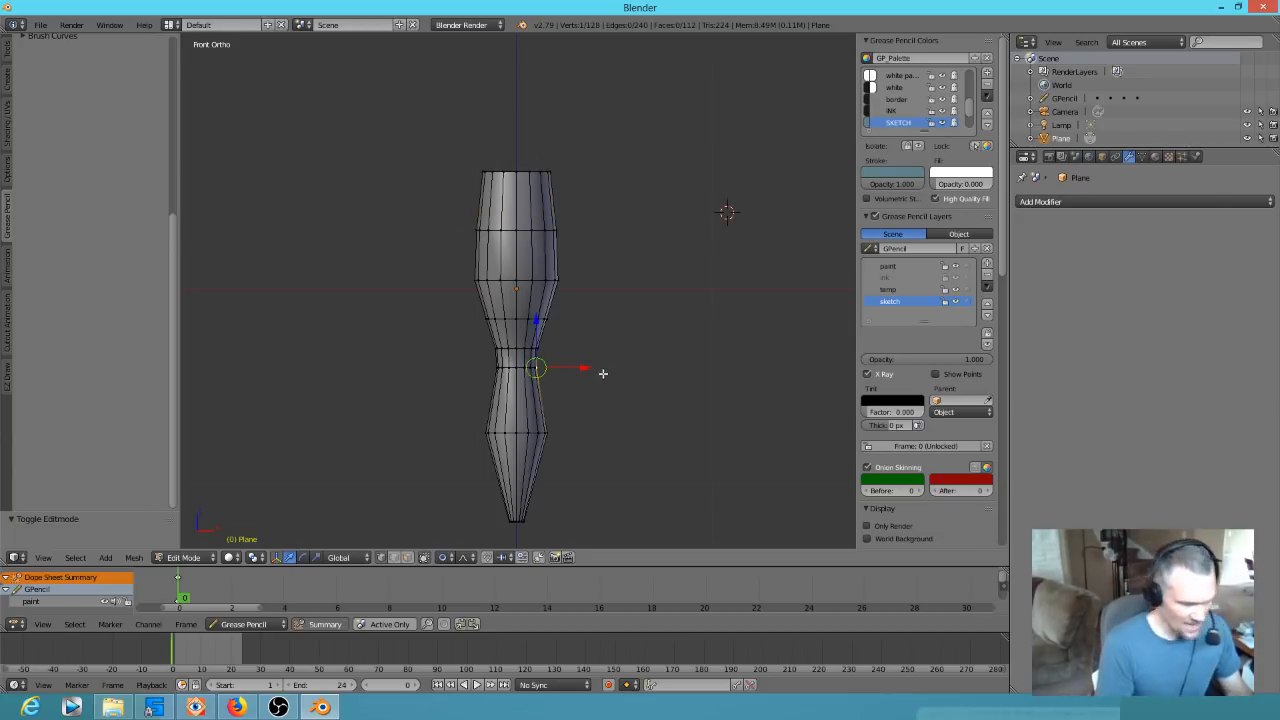
Enlarge the proportional editing size to 0.26 while trying to move the selected waist vertex outward along X
key(g)
scroll(612, 374, down, 14)
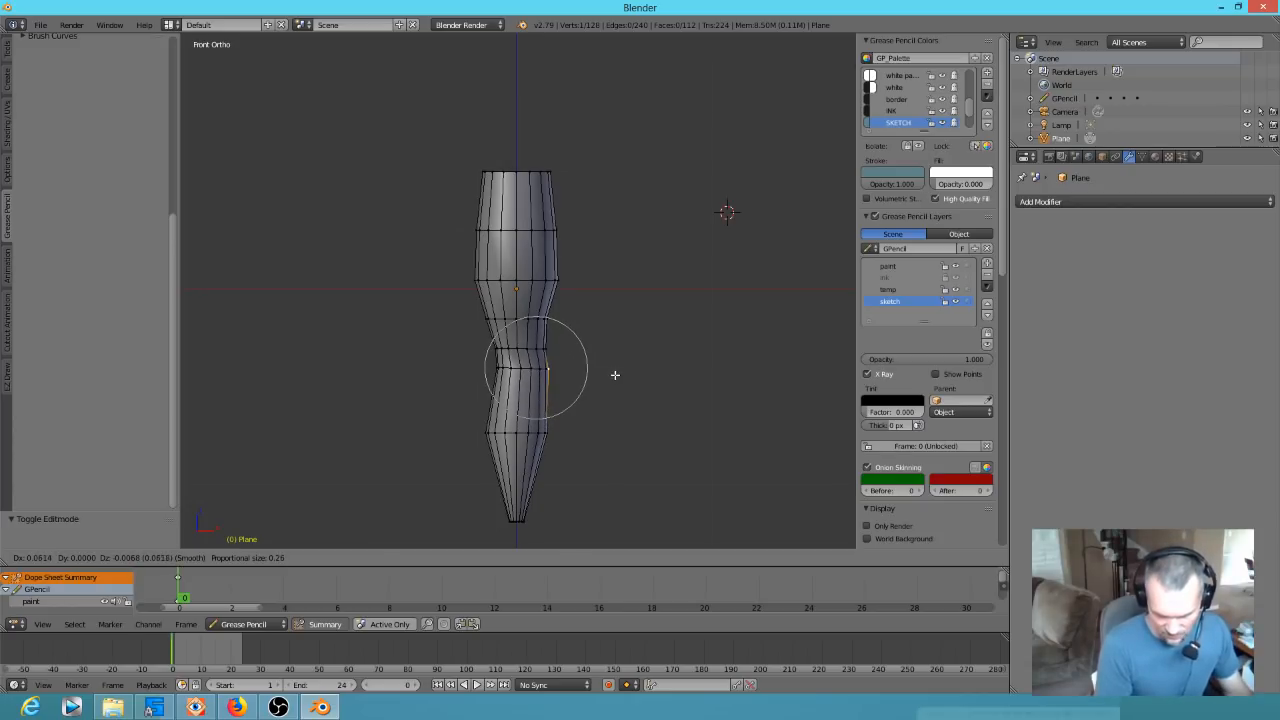
click(615, 375)
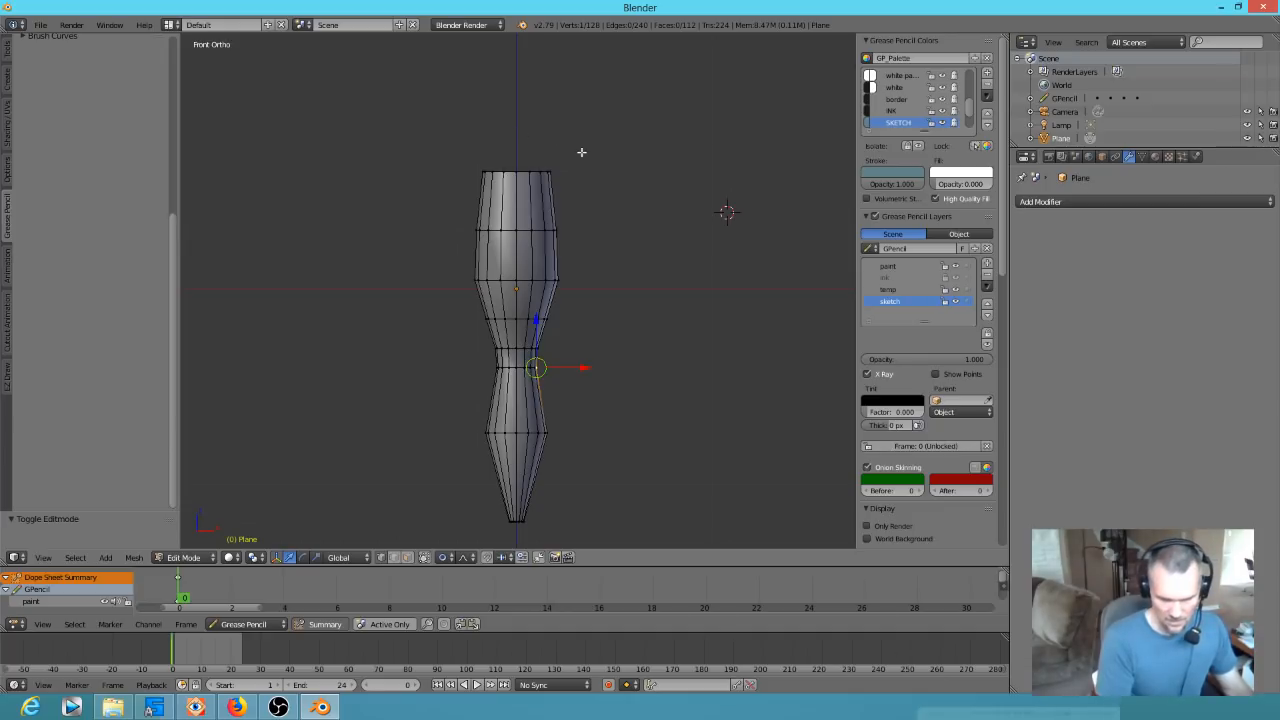
Select the vertices along the mesh's +X side, scale them to about 0.36 along X, and nudge the upper waist vertex on that side
mouse_move(581, 146)
mouse_down()
mouse_move(535, 145)
mouse_move(528, 230)
mouse_move(520, 494)
mouse_move(551, 534)
mouse_move(578, 150)
mouse_up()
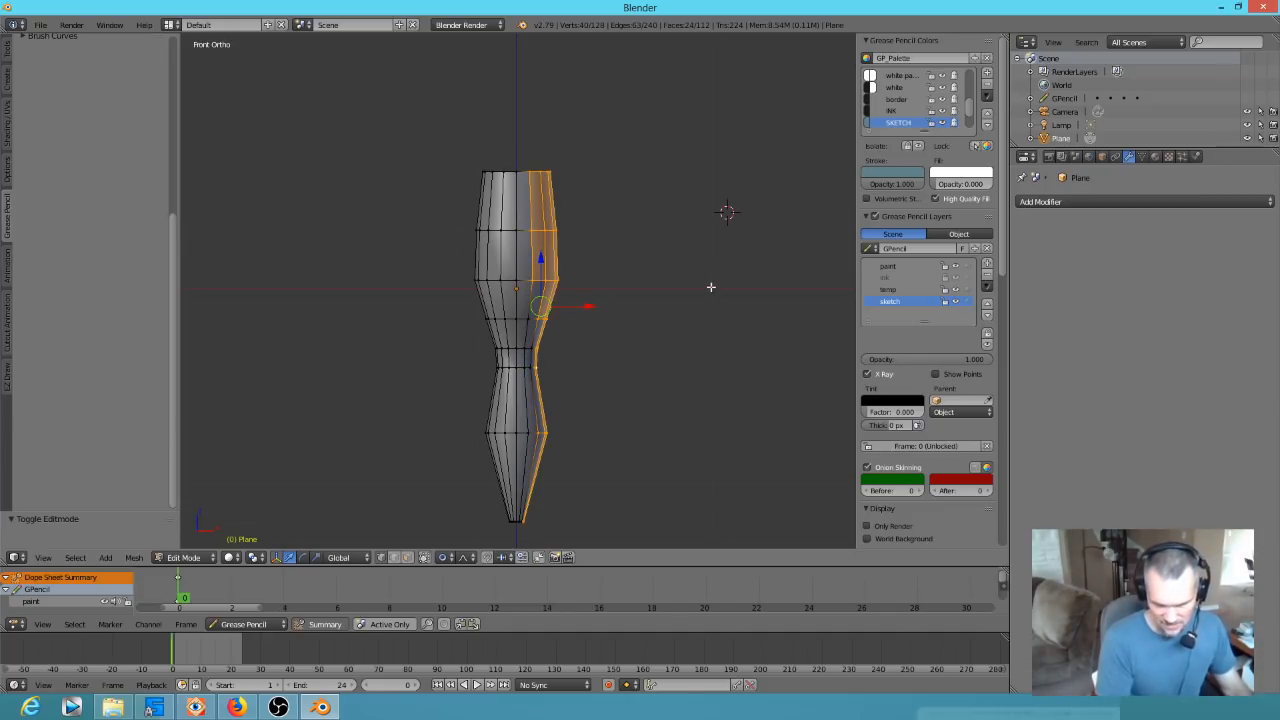
key(s)
key(x)
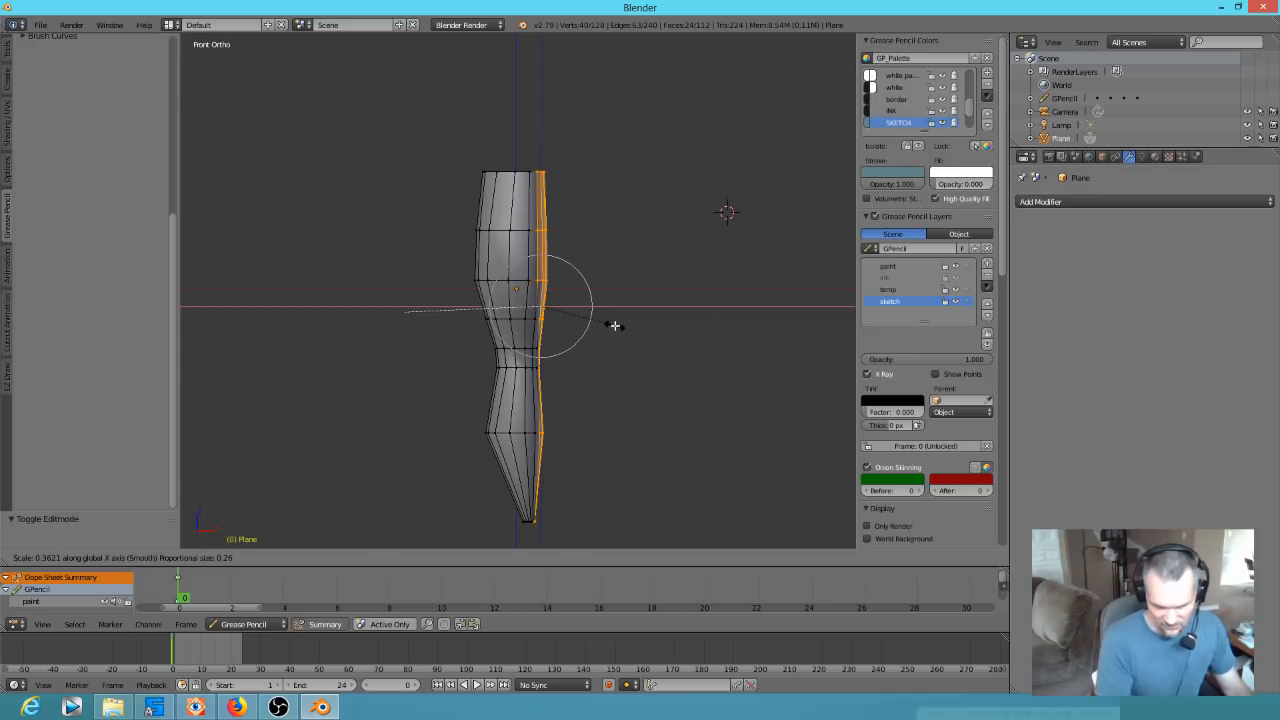
click(614, 324)
right_click(552, 346)
key(g)
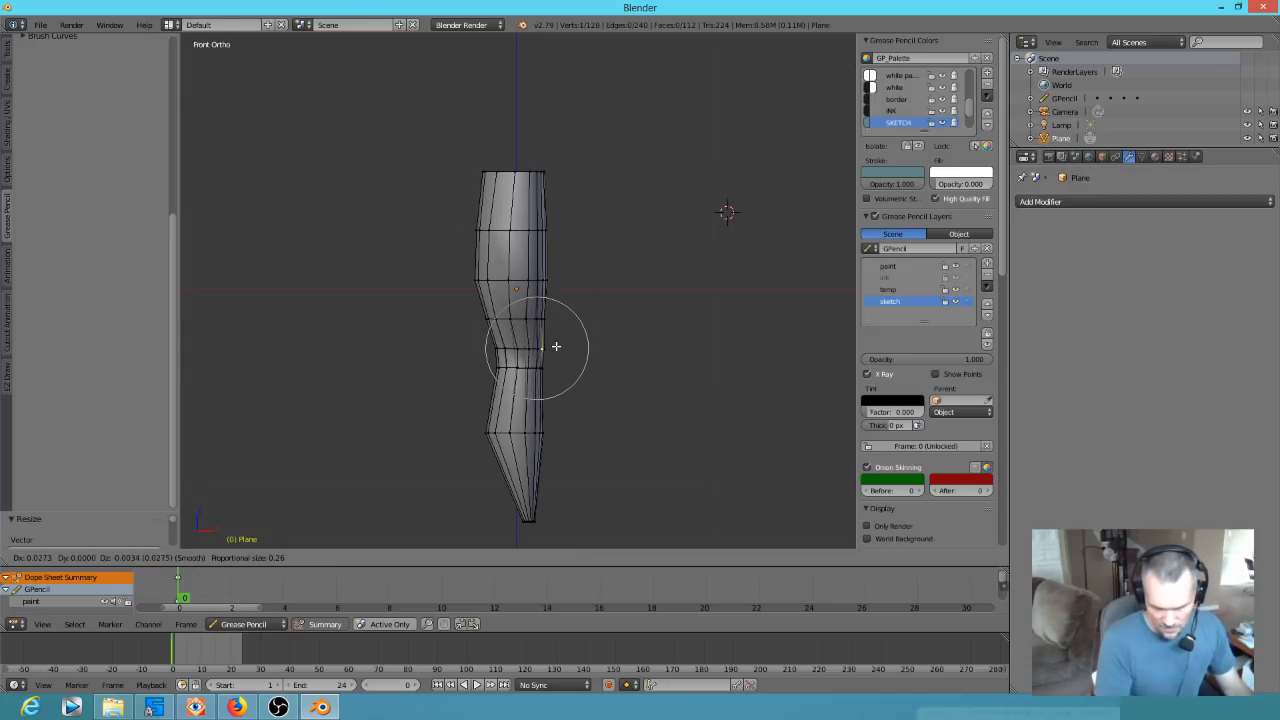
click(553, 347)
Lower the +X vertex of the top rim by about 0.28 with a proportional size of 0.62, and leave Edit Mode
right_click(545, 169)
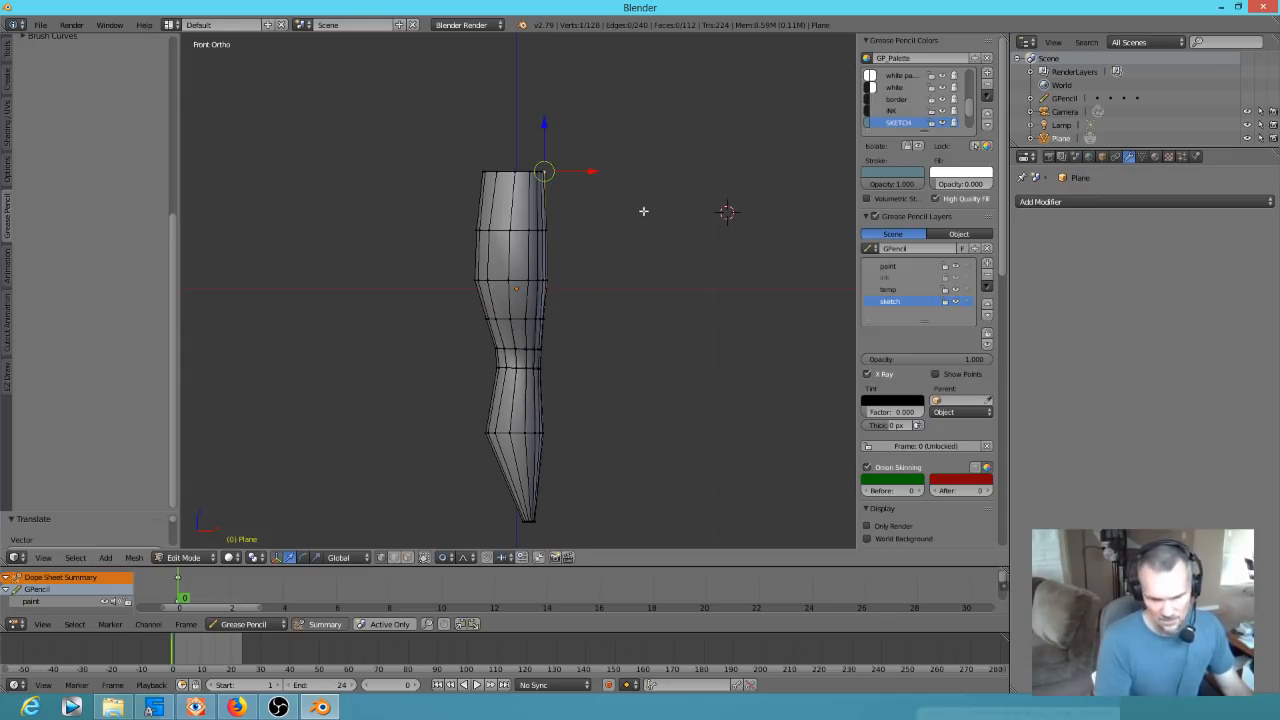
key(g)
scroll(631, 223, down, 8)
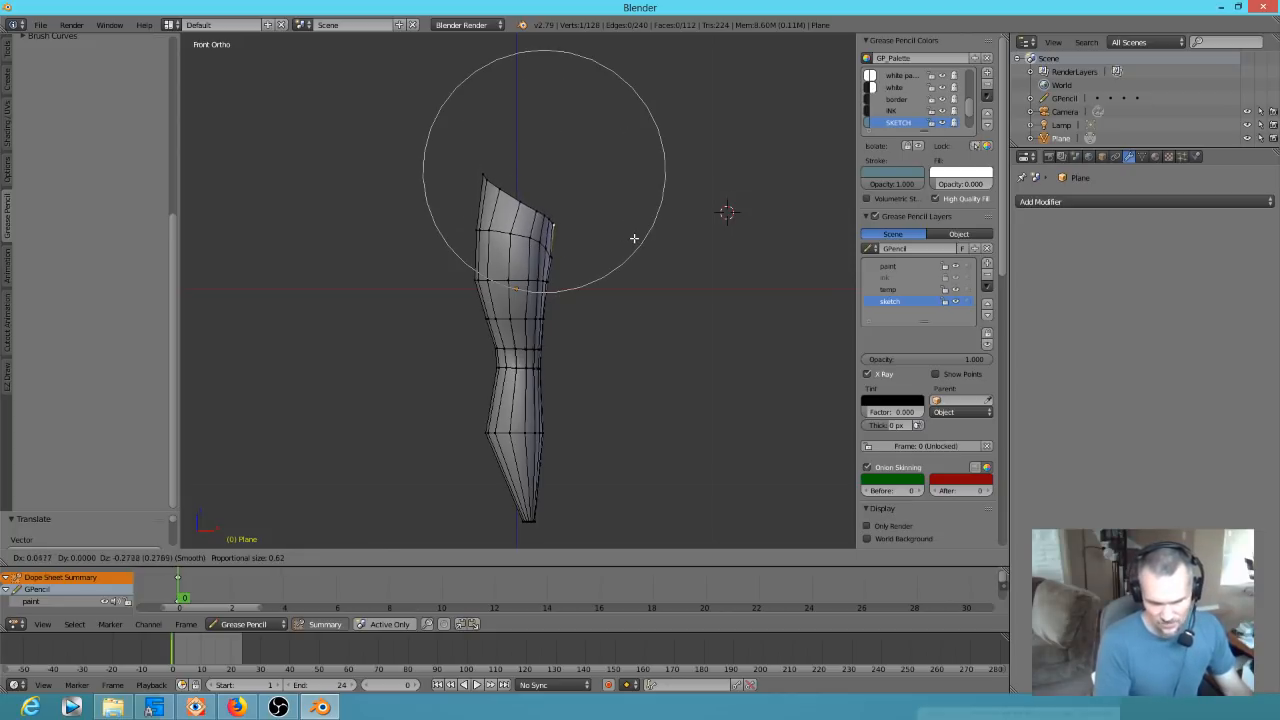
click(634, 239)
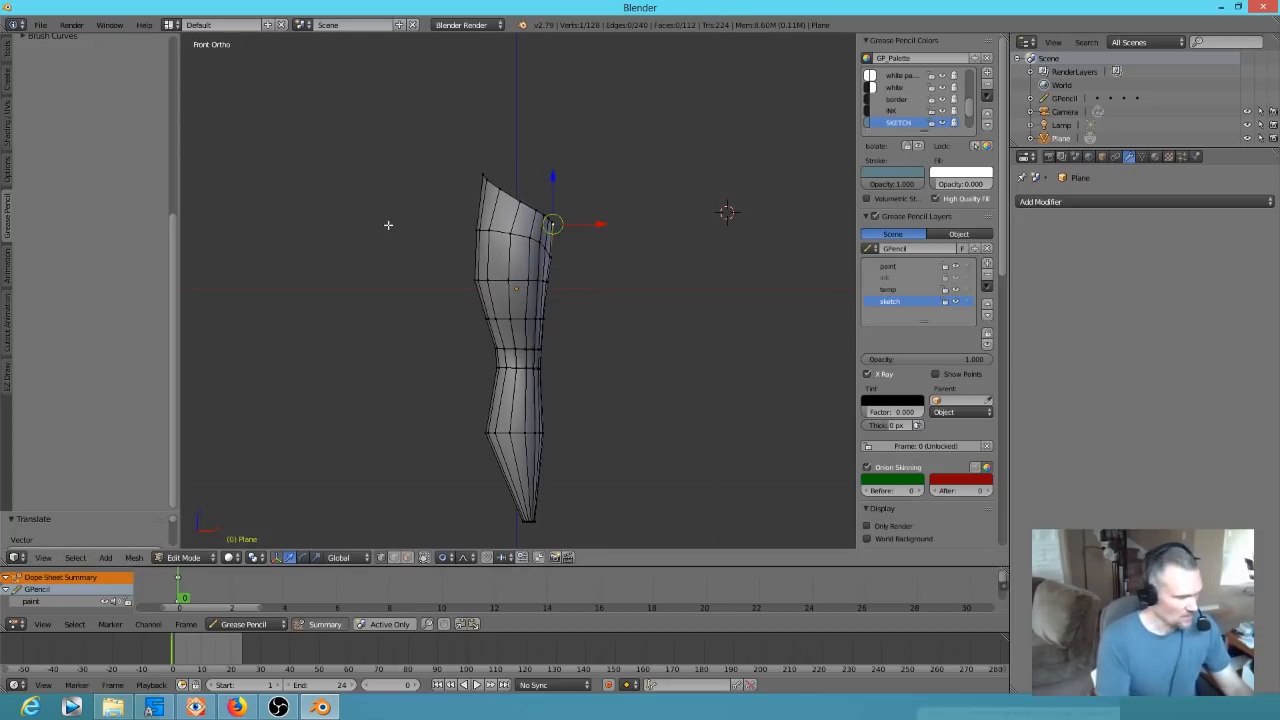
key(Tab)
click(40, 25)
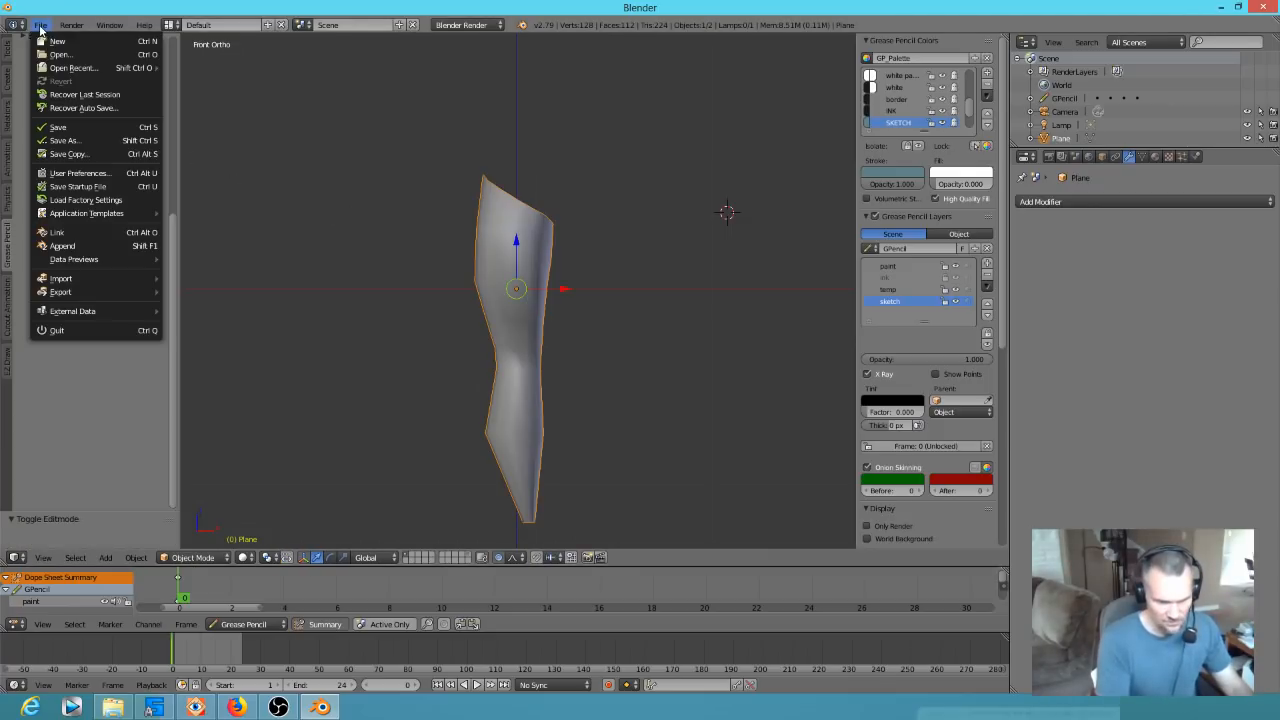
In the right side view, edit the mesh and shift the waist vertices toward -Y with proportional editing
key(KP_3)
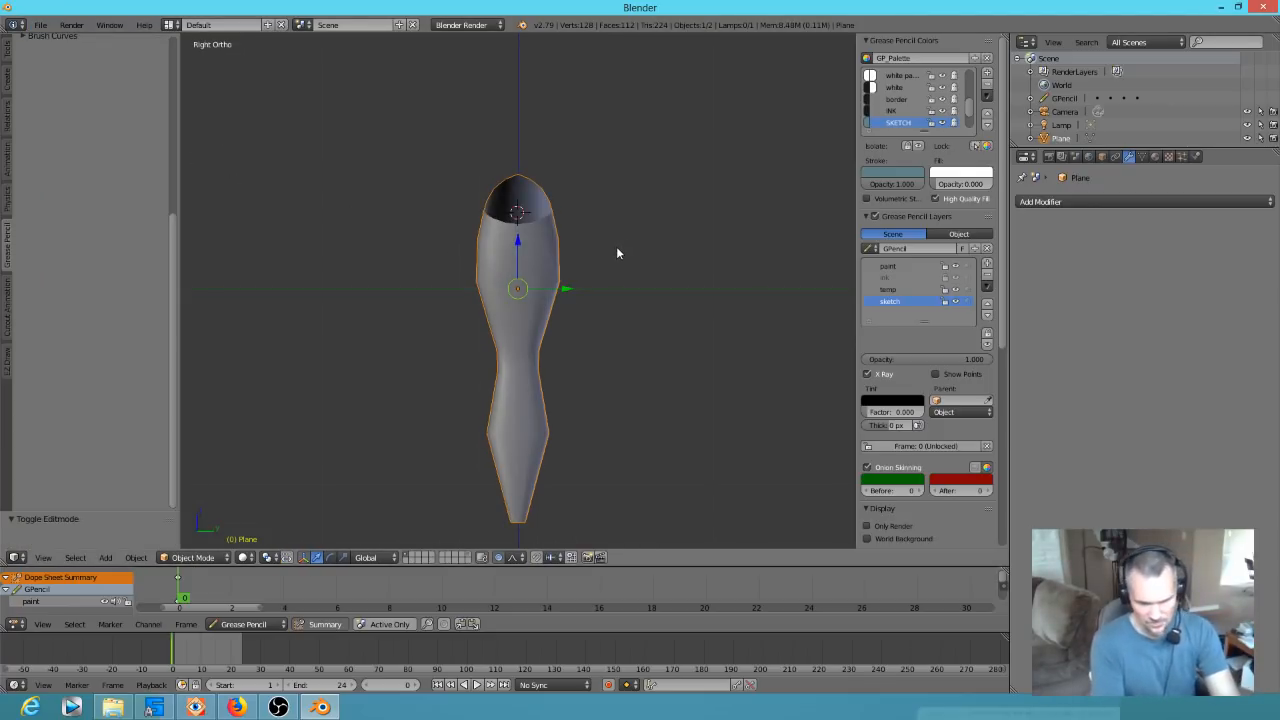
key(Tab)
alt+right_click(500, 365)
key(g)
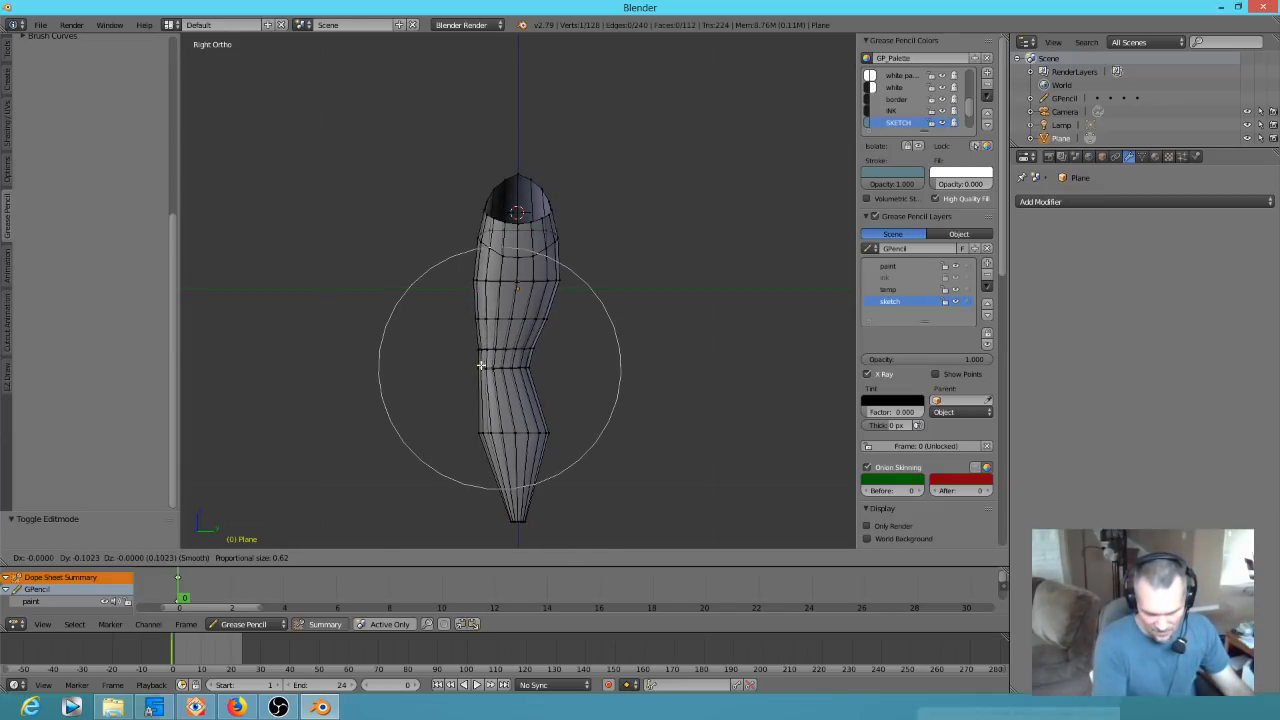
click(481, 366)
key(g)
click(545, 355)
Raise the +Y vertex of the lower bulge's ring with the proportional editing size reduced to 0.35
alt+right_click(557, 432)
key(g)
scroll(560, 437, up, 6)
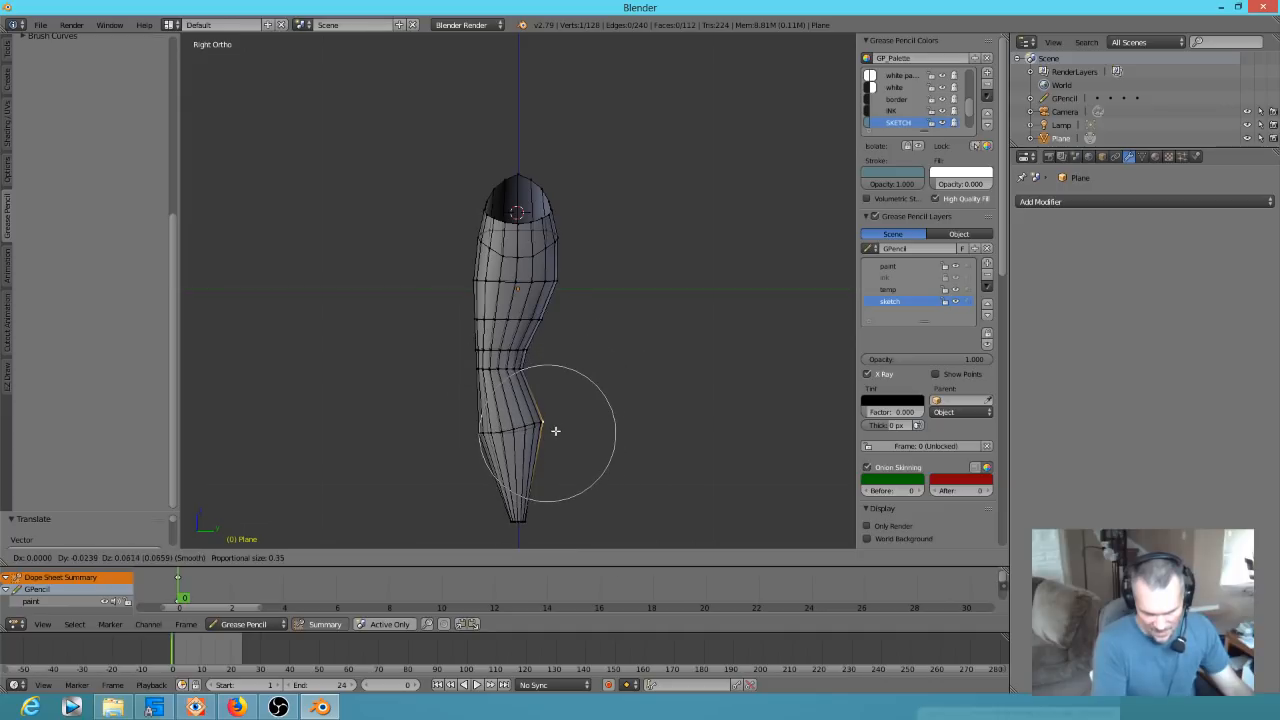
click(553, 424)
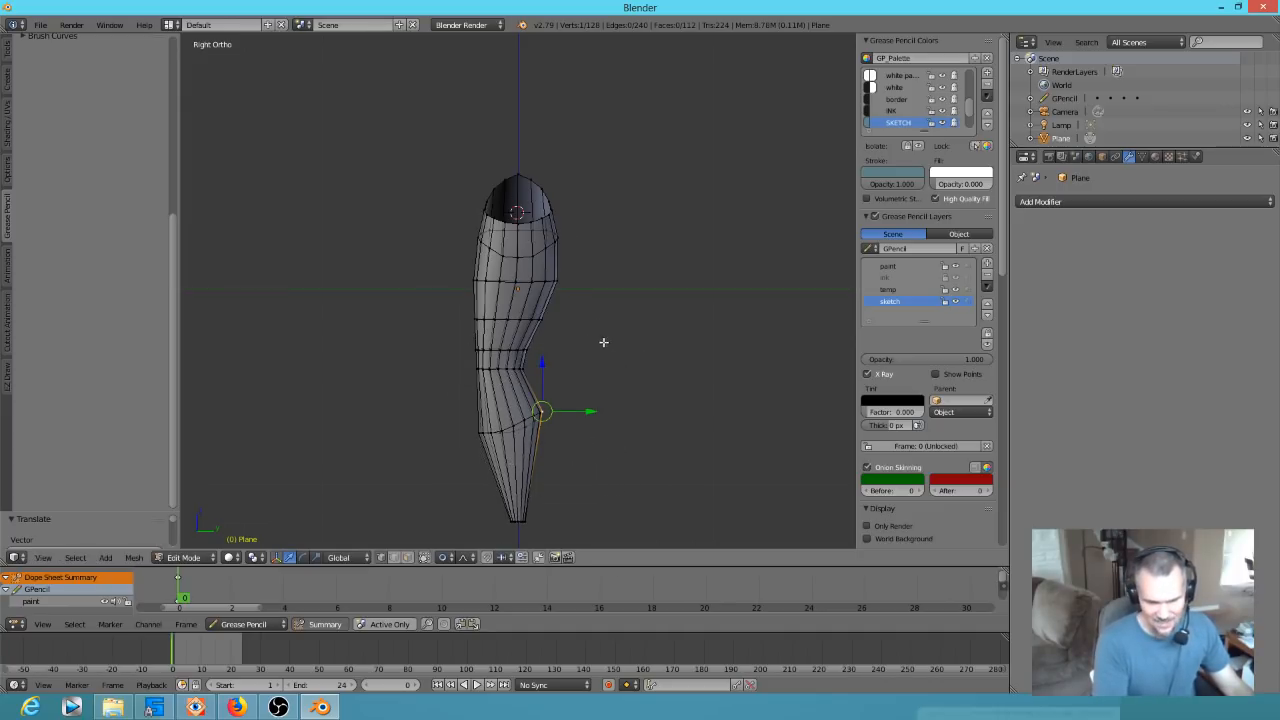
Select the ring of vertices at the mesh's lower tip, scale it up slightly, and shift it toward -Y
shift+middle_drag(576, 500, 606, 366)
right_click(531, 388)
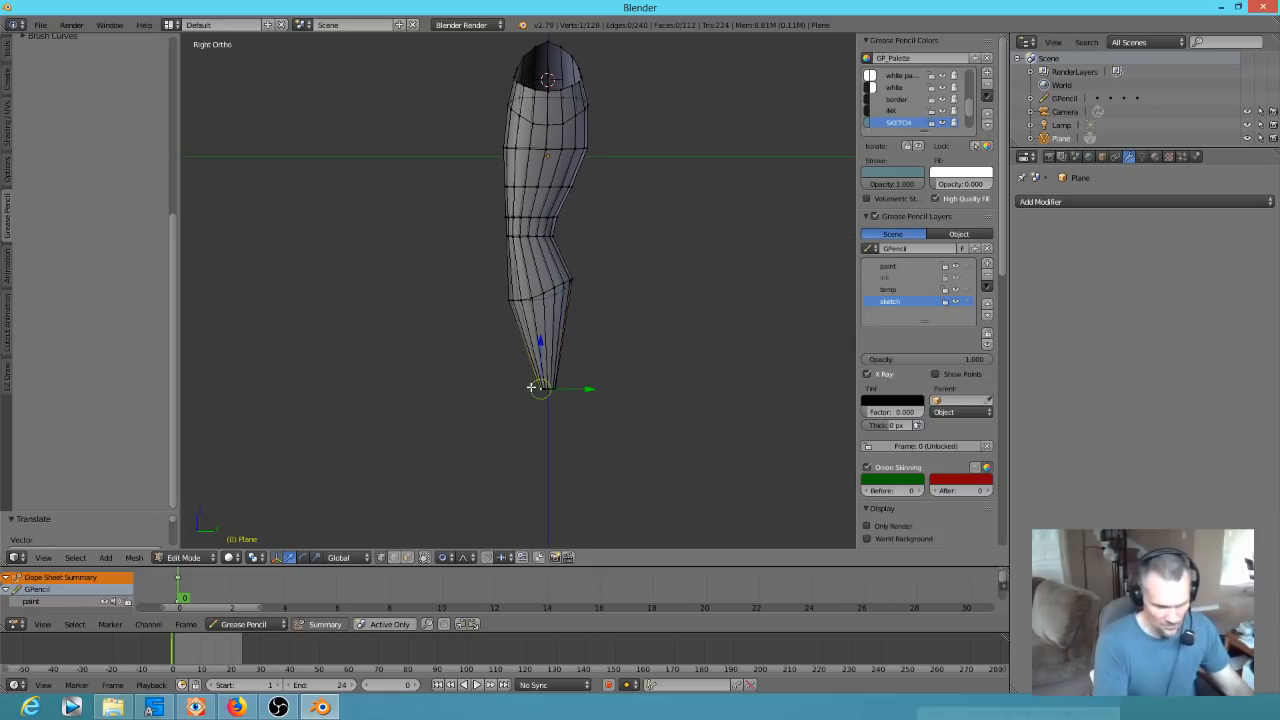
mouse_move(618, 389)
ctrl+mouse_down()
mouse_move(497, 418)
mouse_move(580, 443)
ctrl+mouse_up()
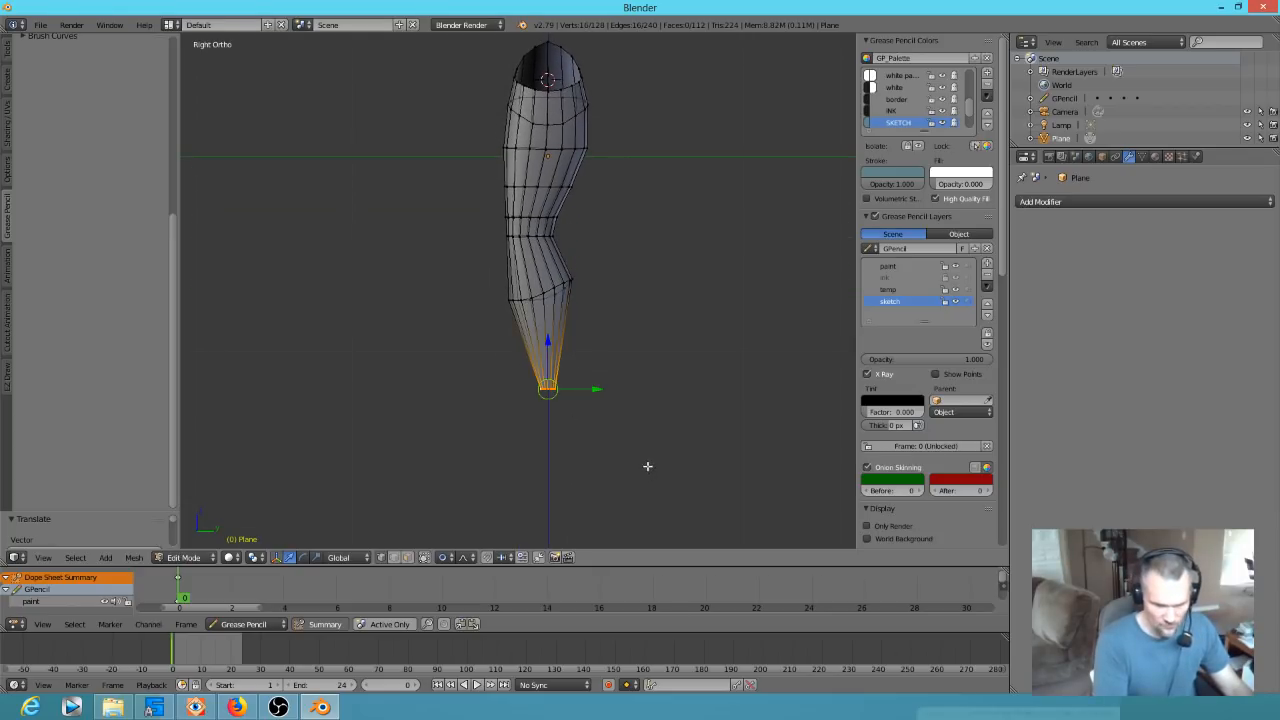
key(s)
click(585, 425)
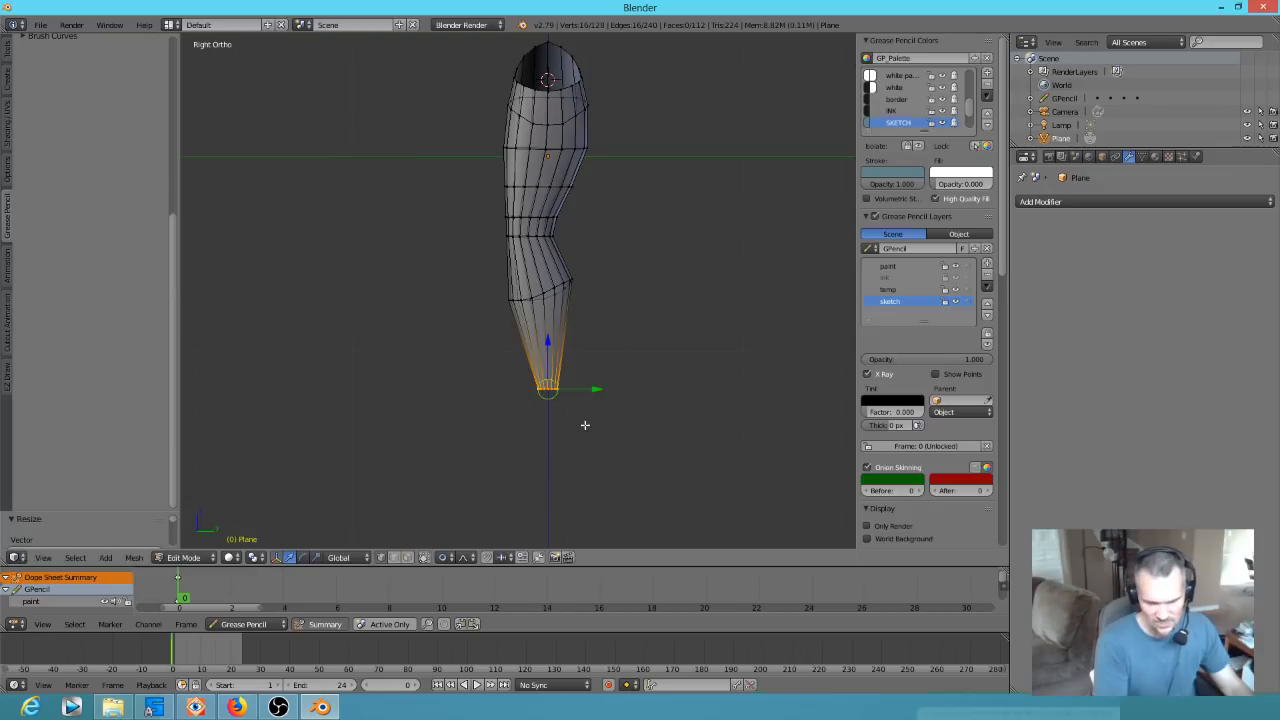
key(g)
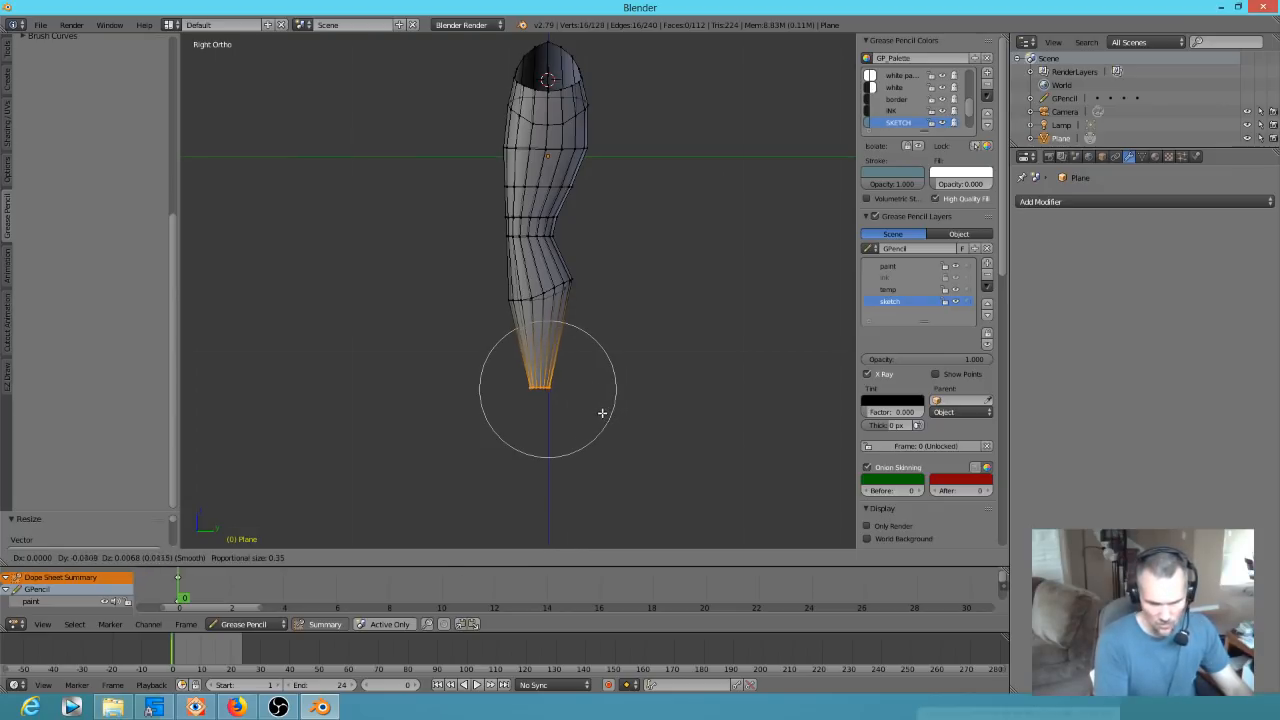
click(601, 416)
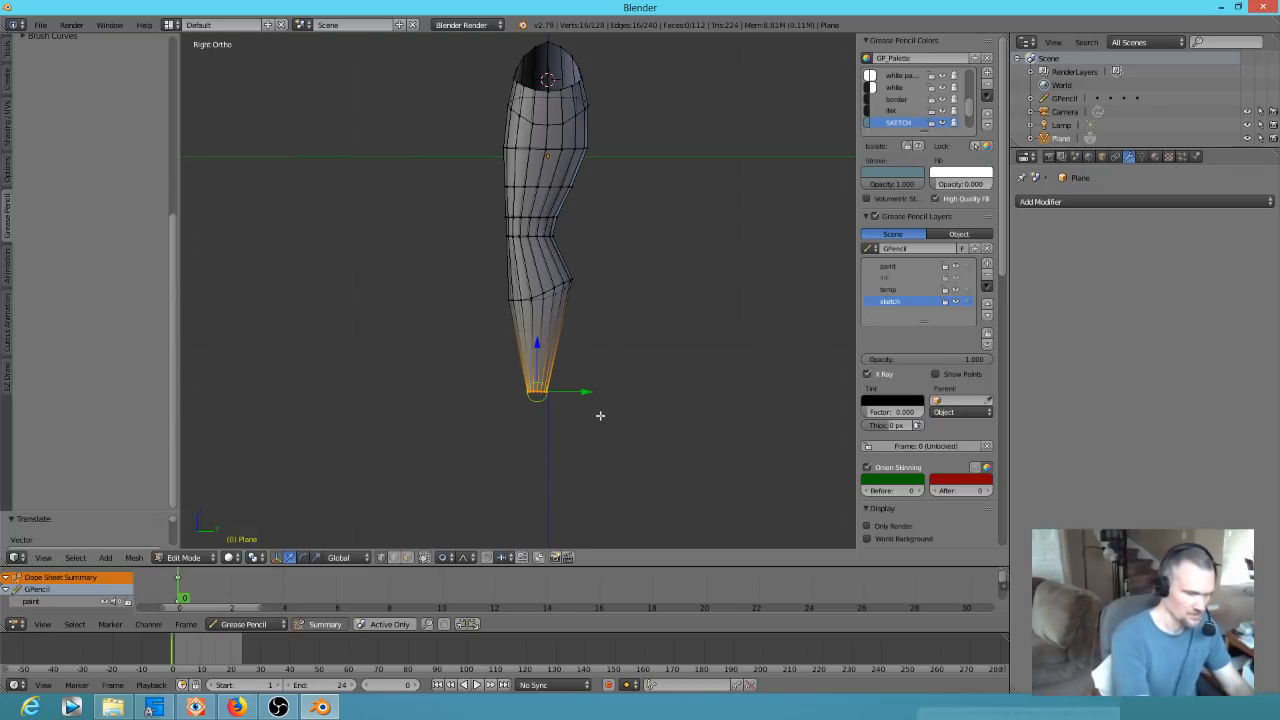
In the front view, nudge the lower waist vertex on the +X side slightly outward
key(KP_1)
right_click(550, 233)
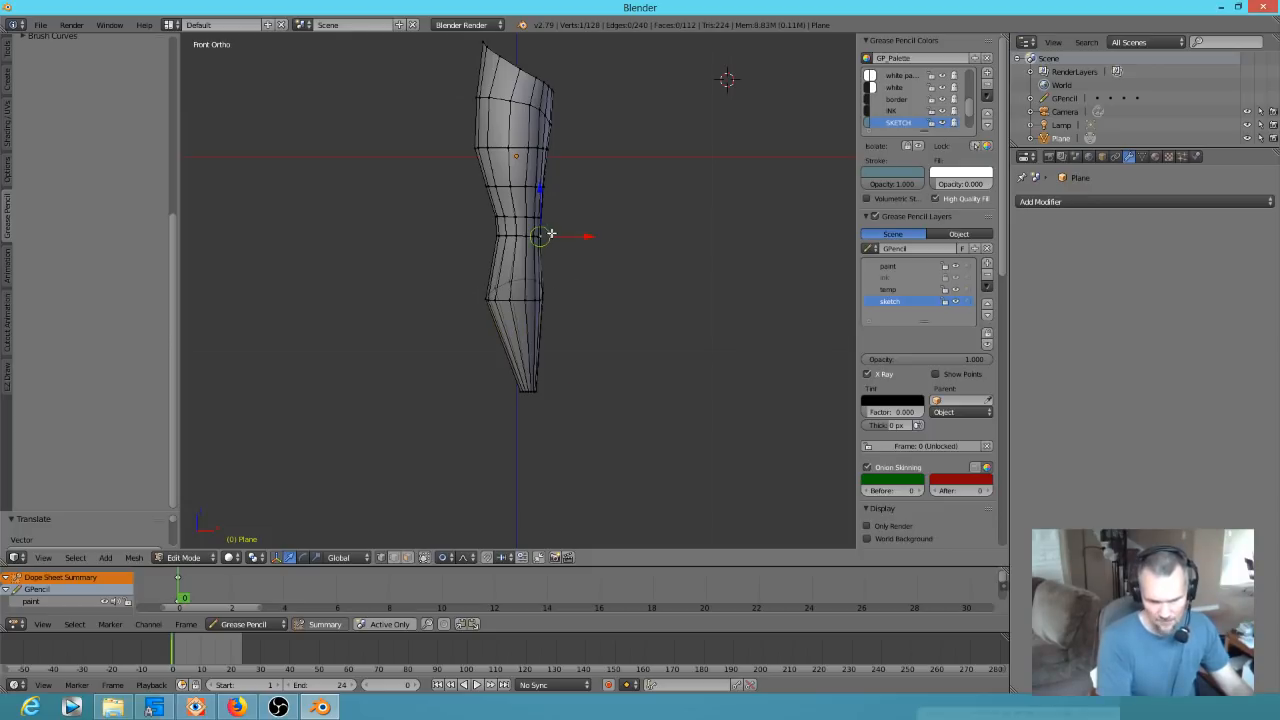
key(g)
click(552, 235)
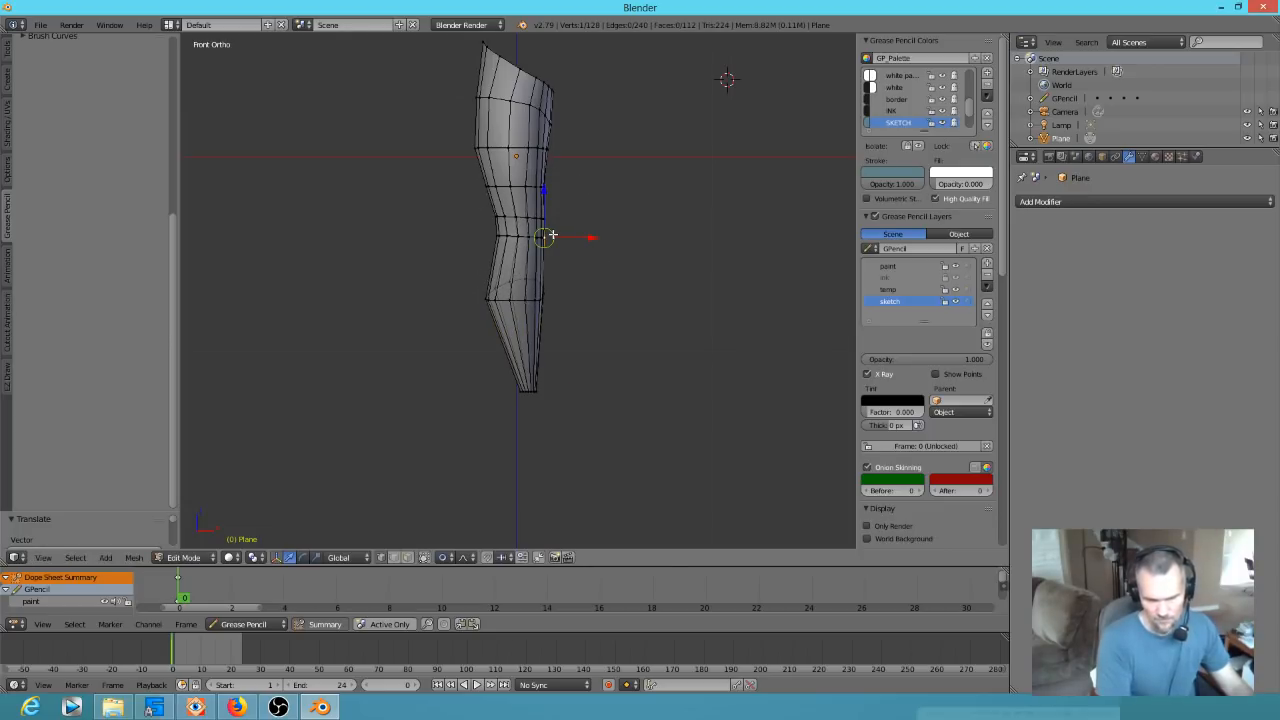
scroll(559, 238, down, 2)
shift+middle_drag(575, 245, 559, 344)
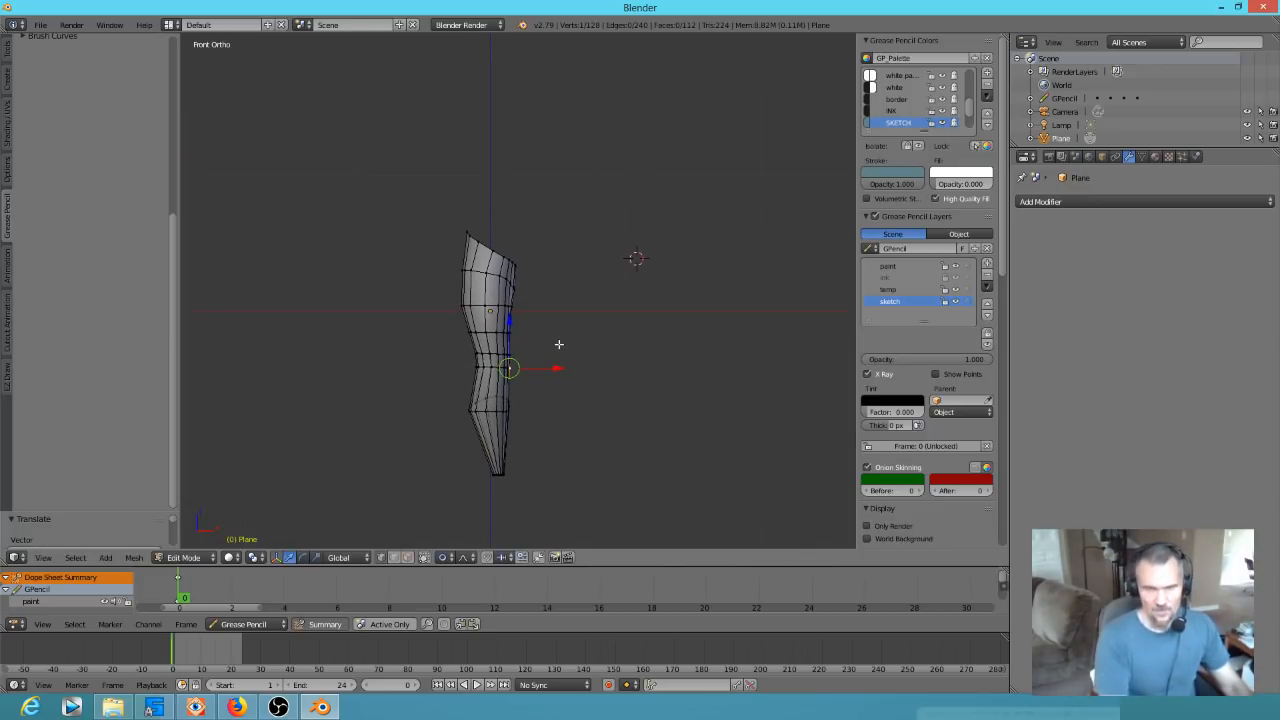
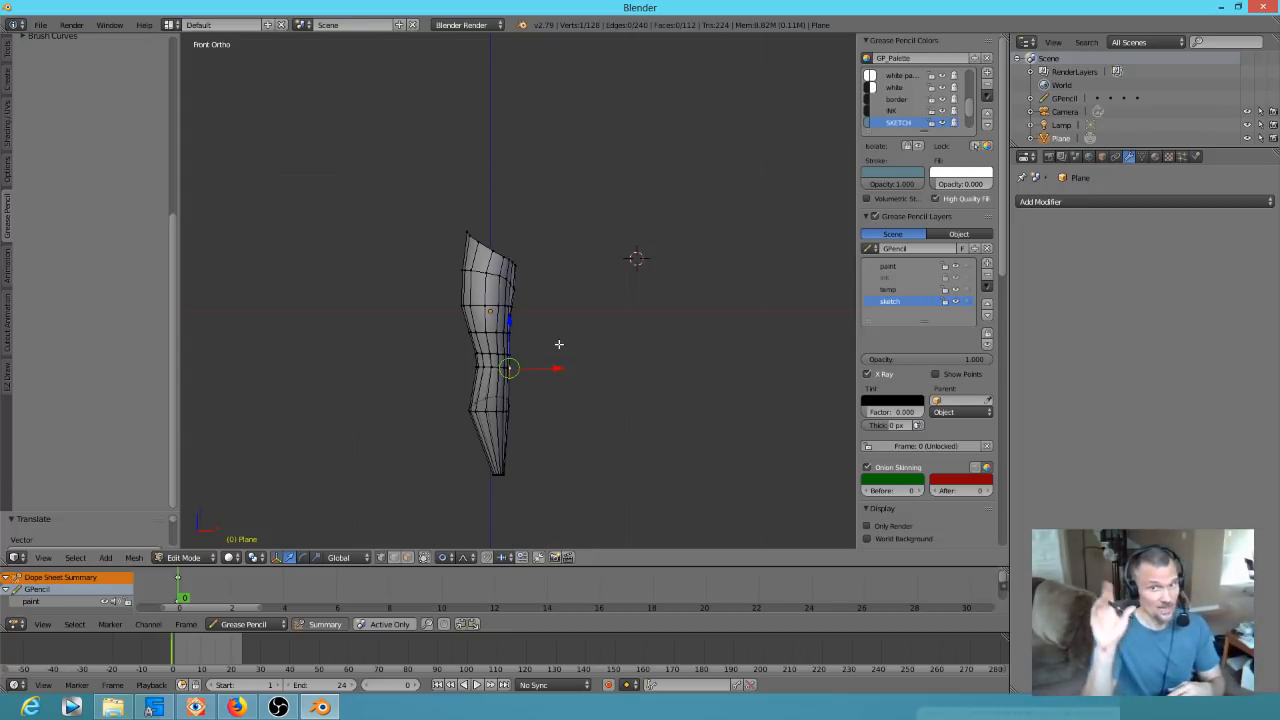
Save the scene in the ANIME blender folder under the file name ANIME RIG TEST
click(1049, 157)
click(38, 27)
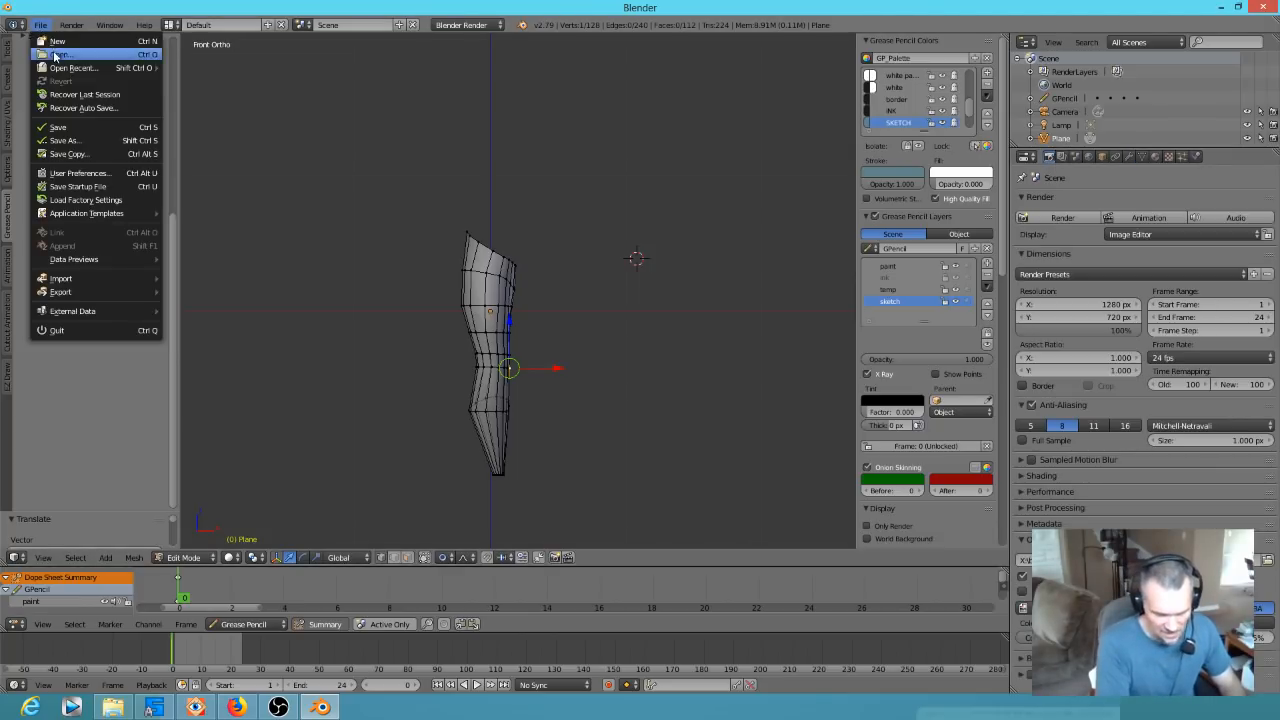
click(67, 130)
click(236, 72)
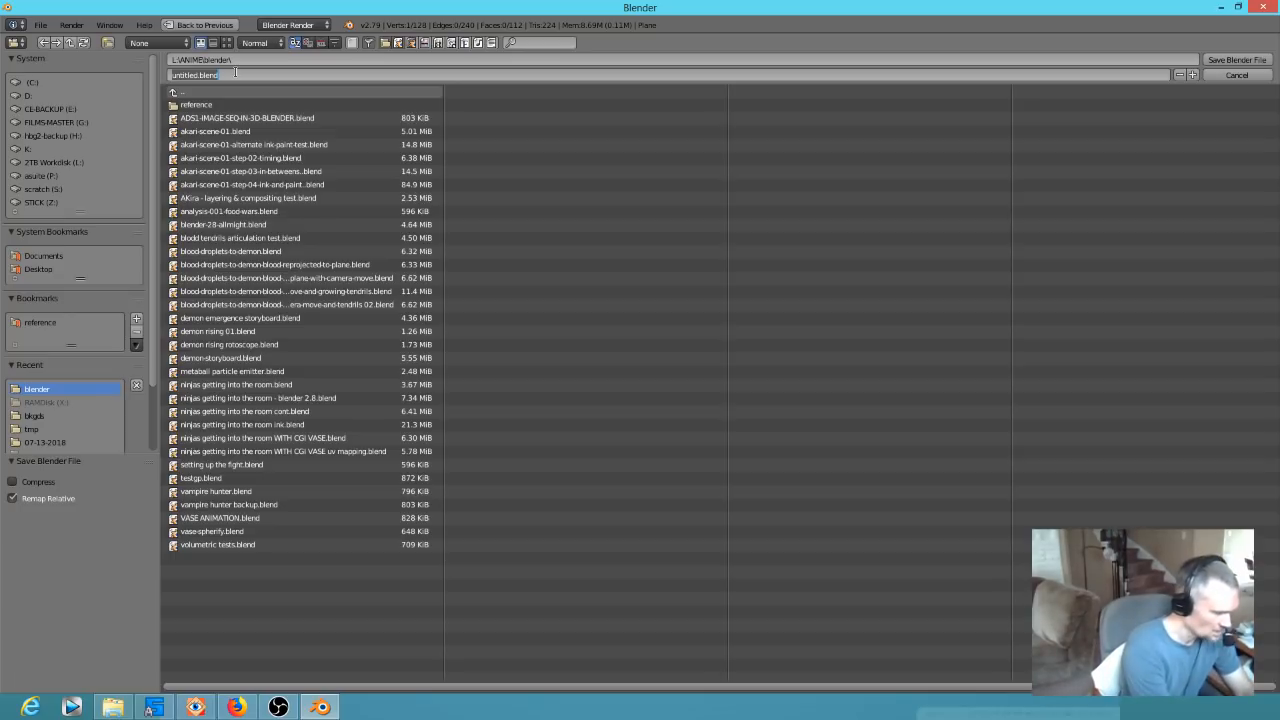
text(A)
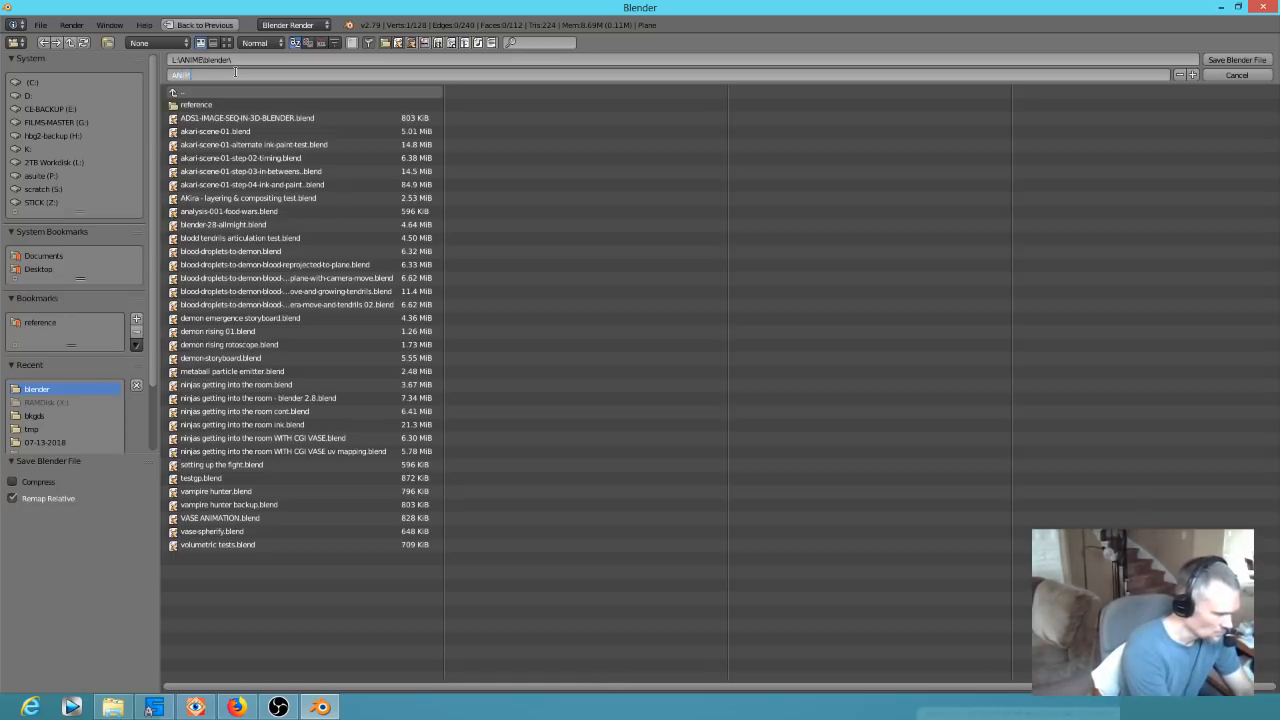
text(NIME RIG TEST)
key(Return)
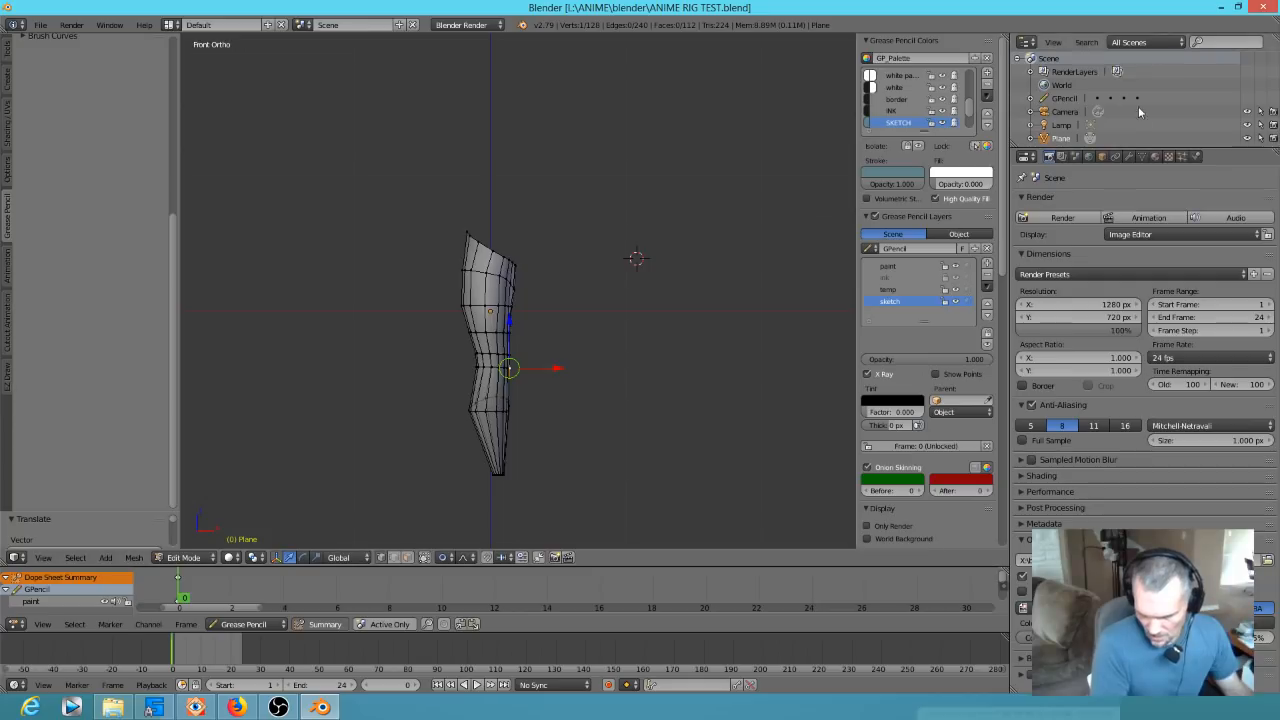
Add a new material to the limb mesh and set its diffuse colour to a peach skin tone
click(1157, 157)
click(1150, 261)
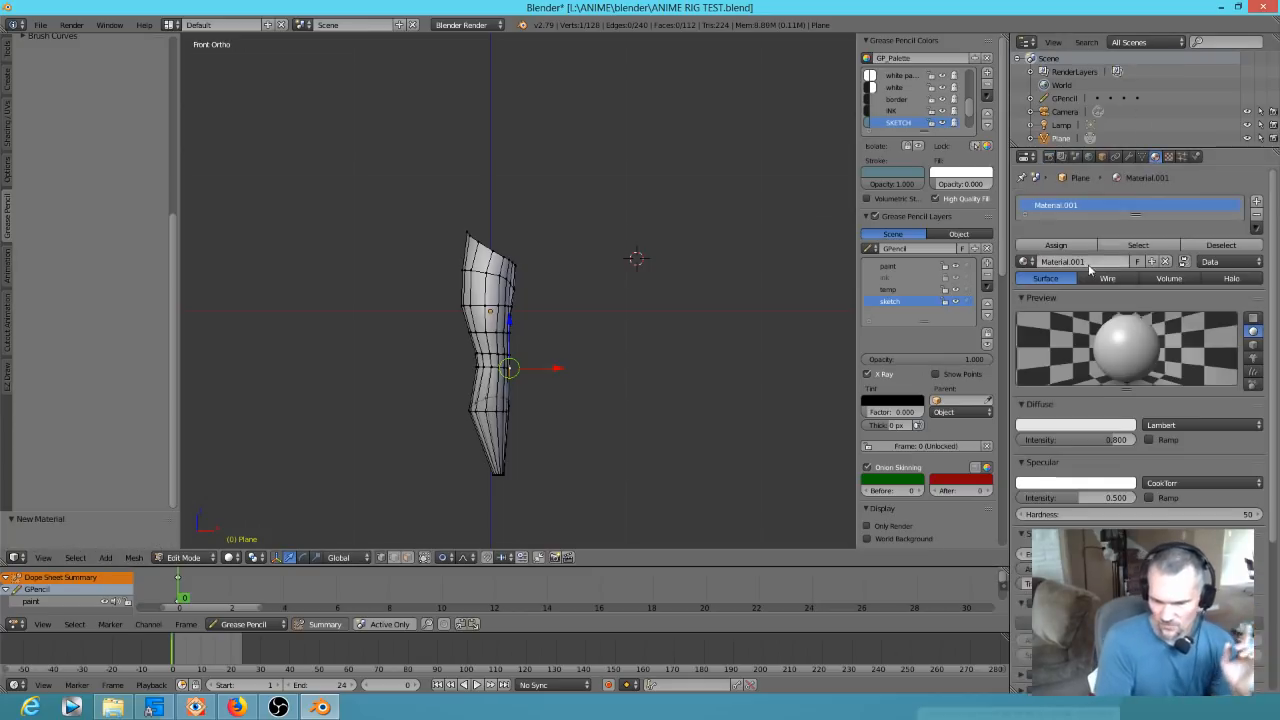
click(1075, 430)
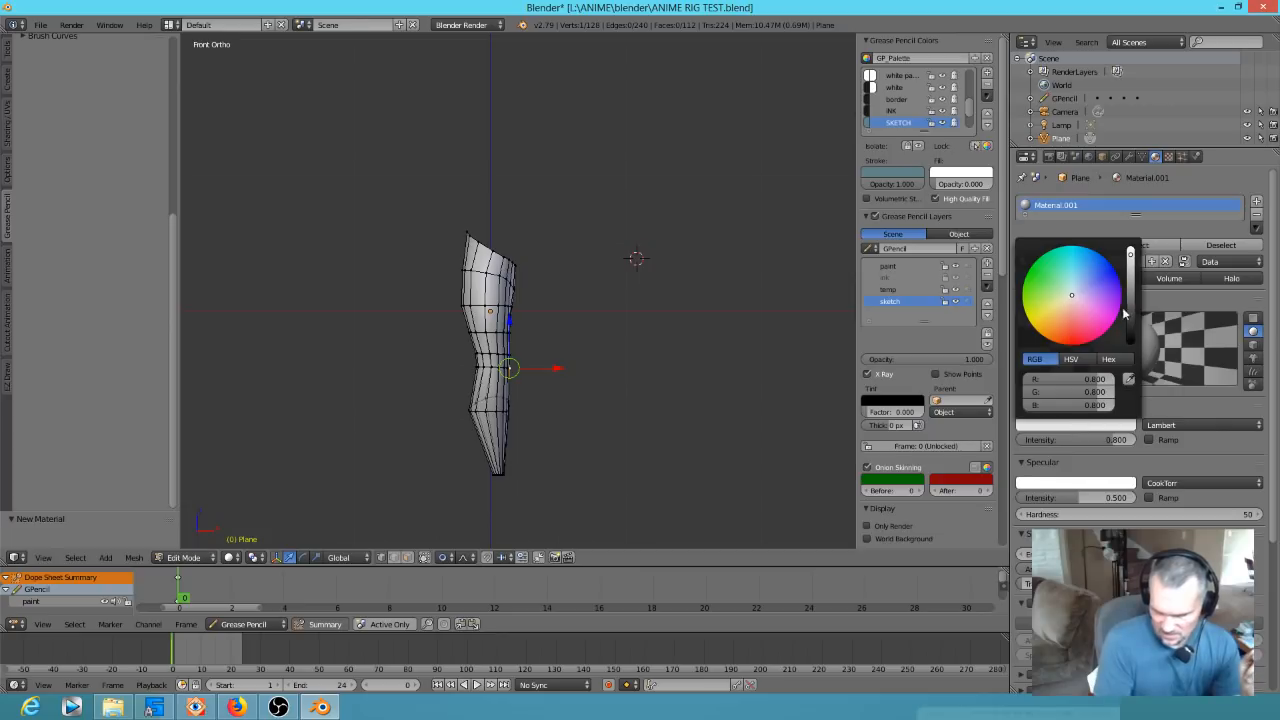
click(1062, 311)
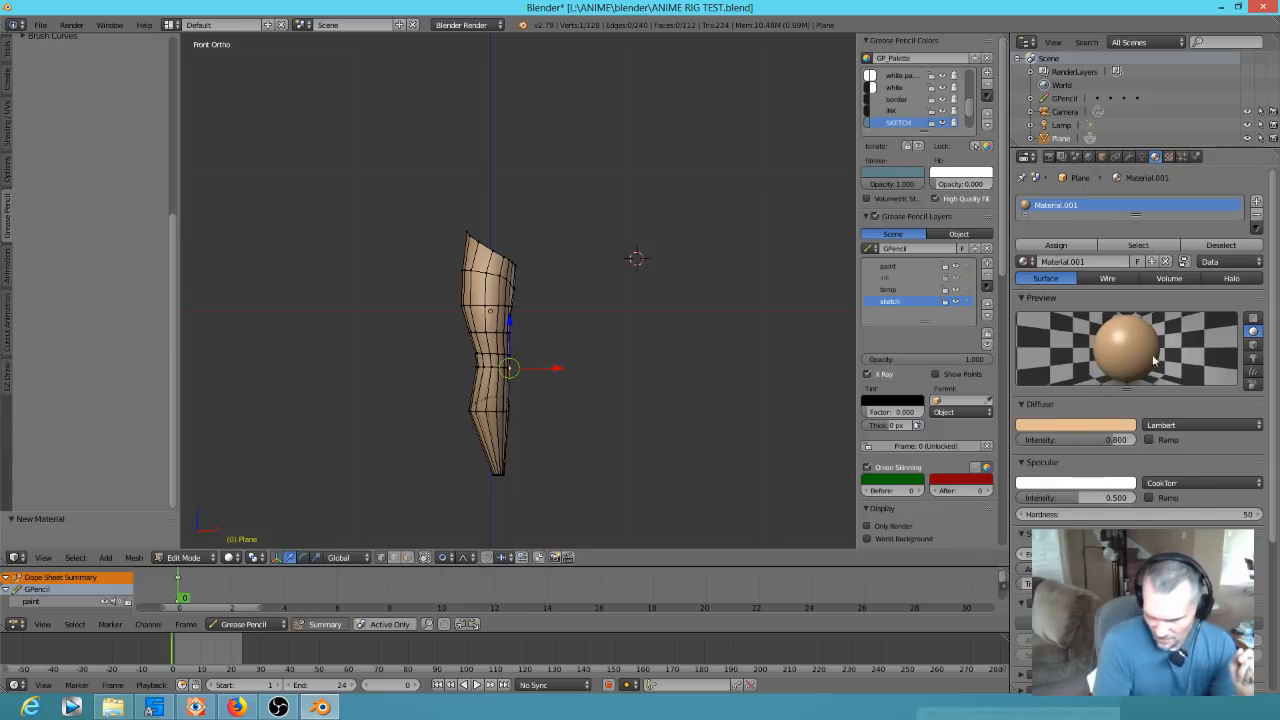
Expand the Post Processing render settings and render a test image of the current frame
click(1049, 157)
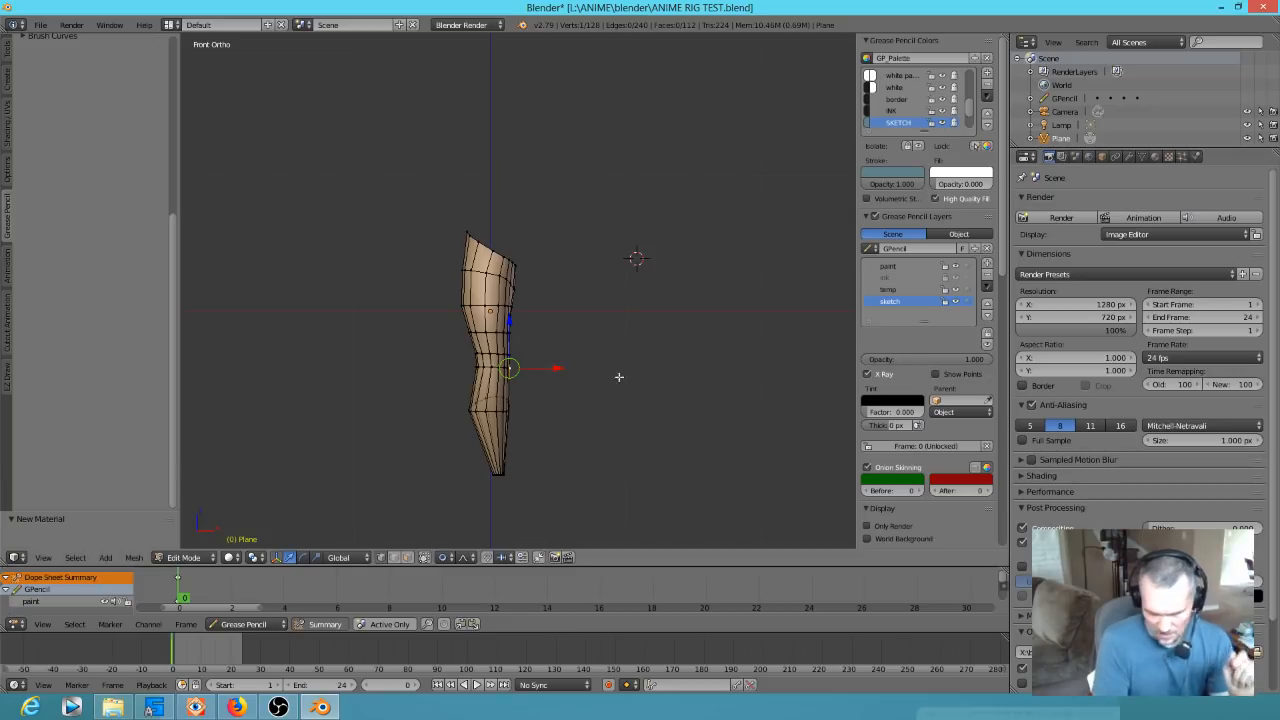
key(F12)
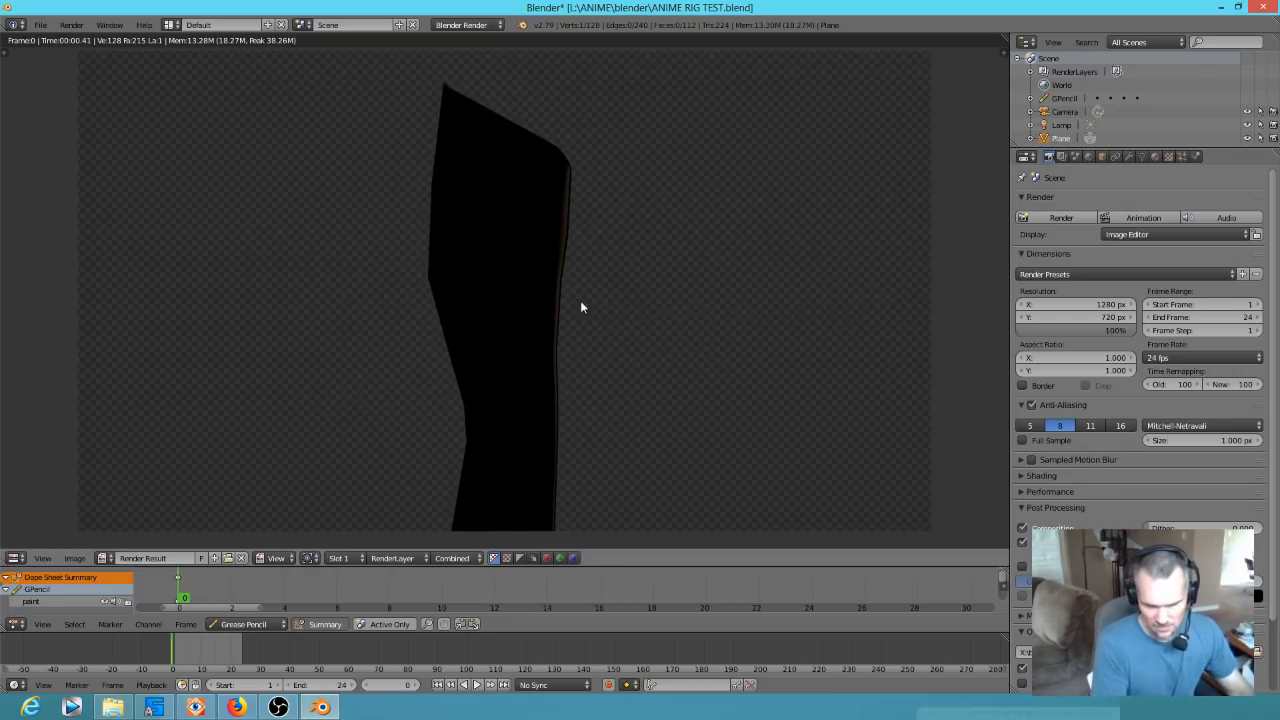
key(Escape)
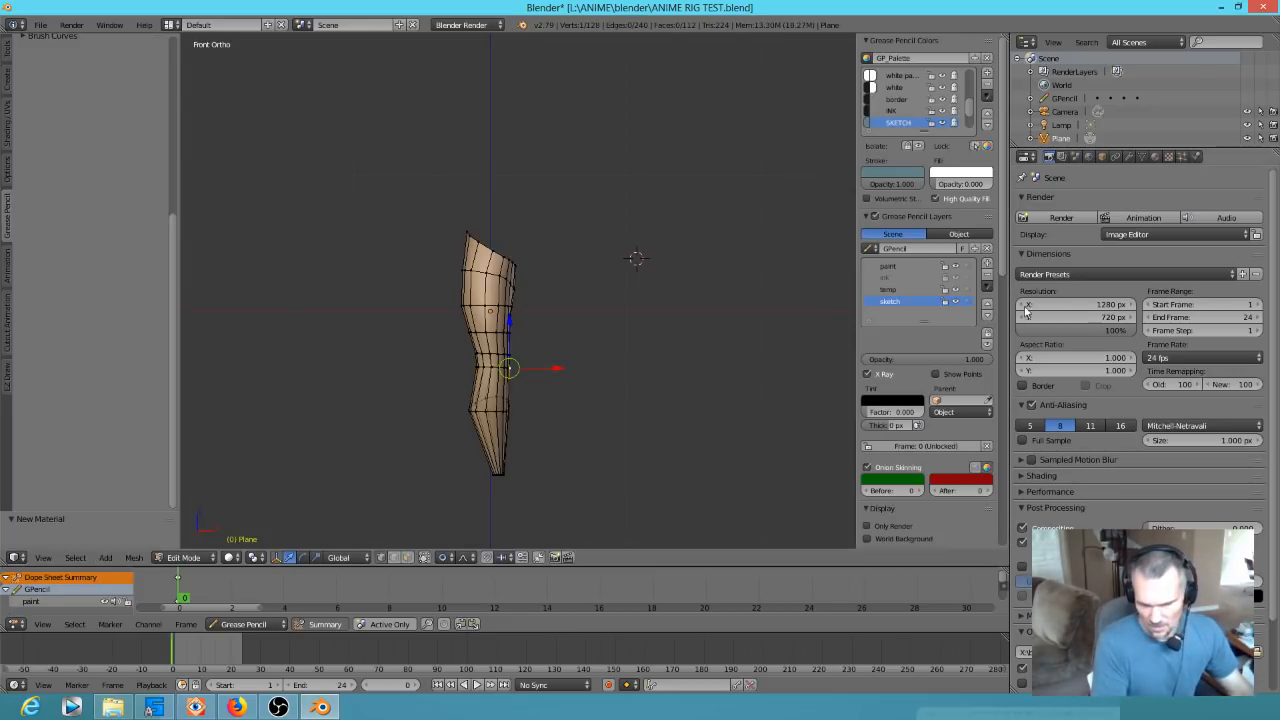
Make the limb's material shadeless and render the frame again to inspect its flat colour and outline up close
click(1155, 157)
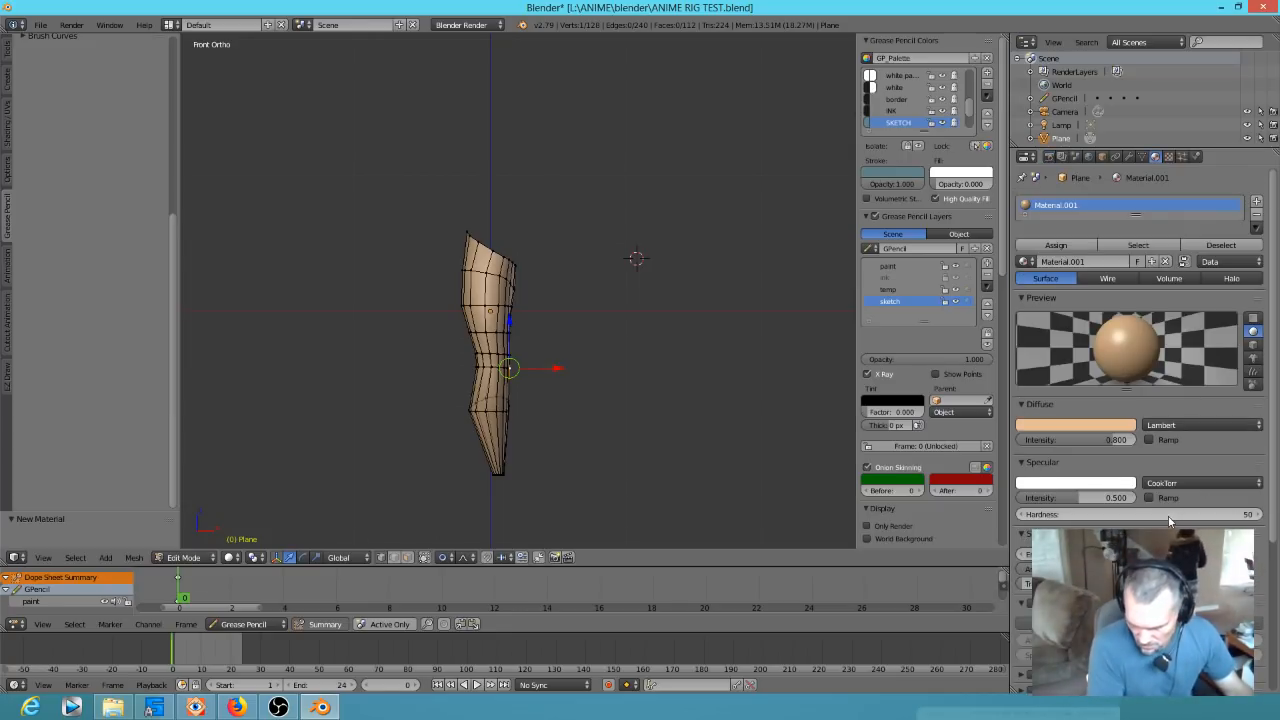
click(1149, 554)
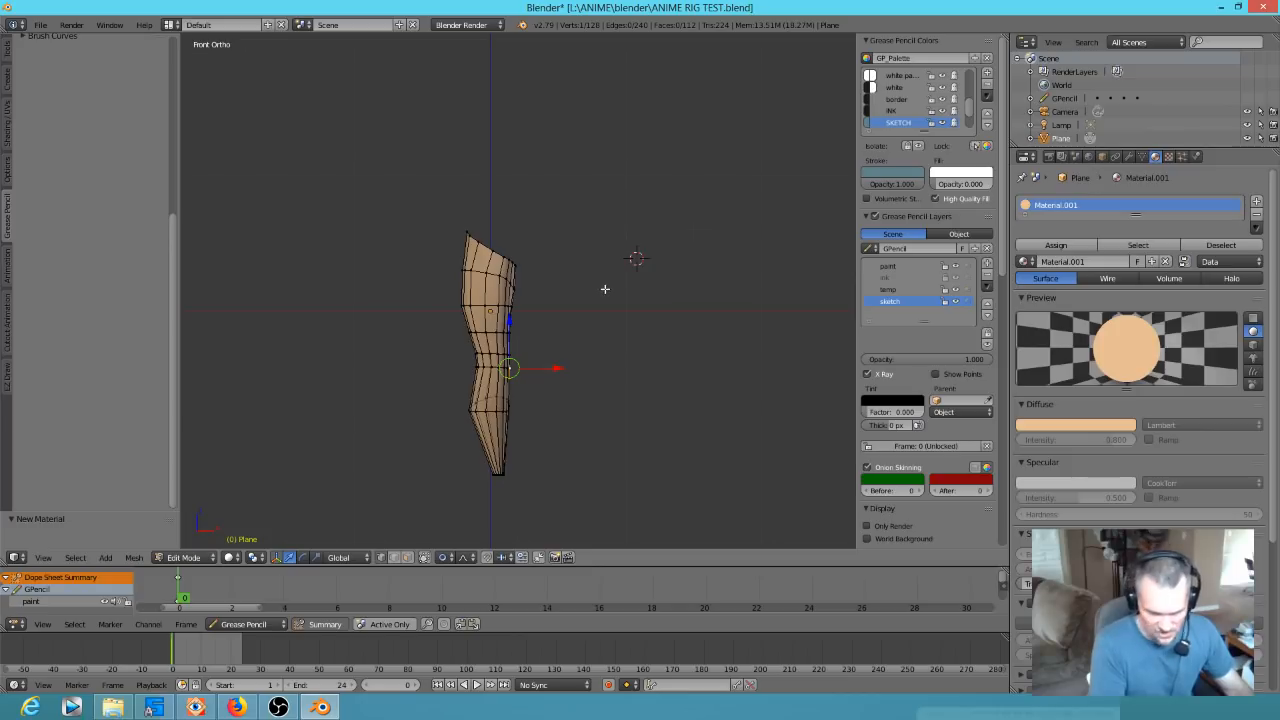
key(F12)
scroll(470, 288, down, 4)
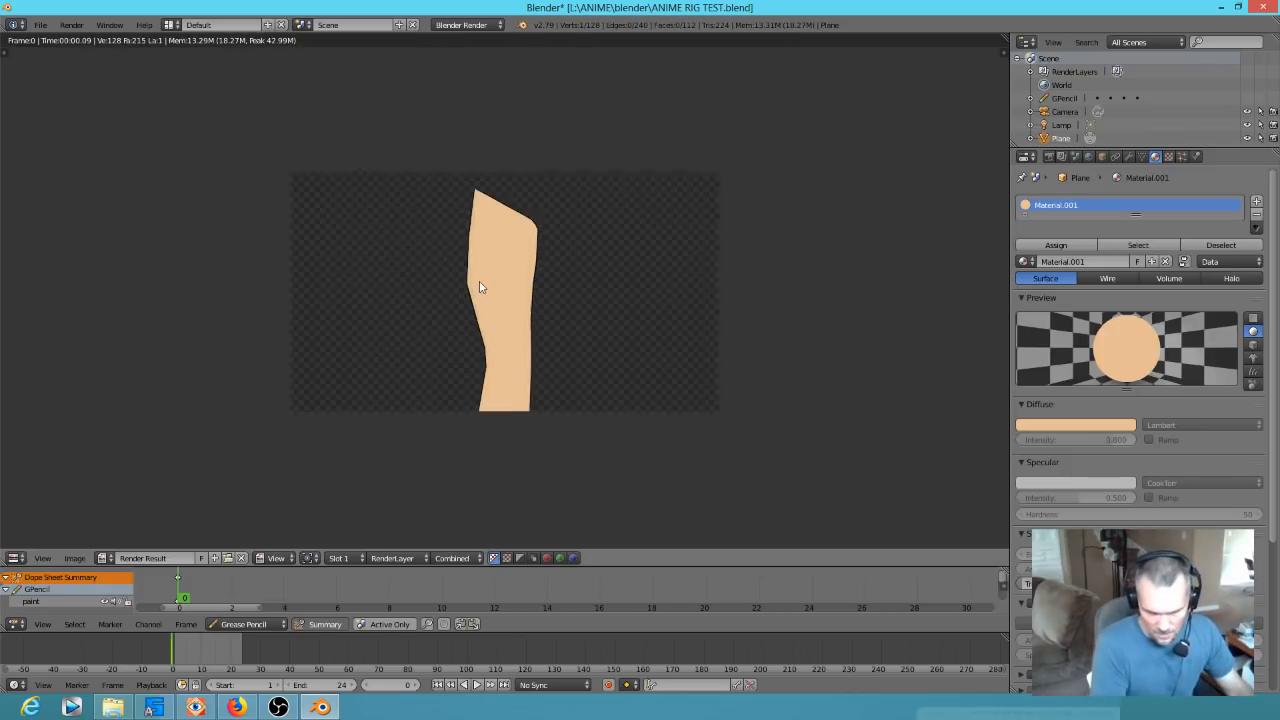
scroll(530, 322, up, 6)
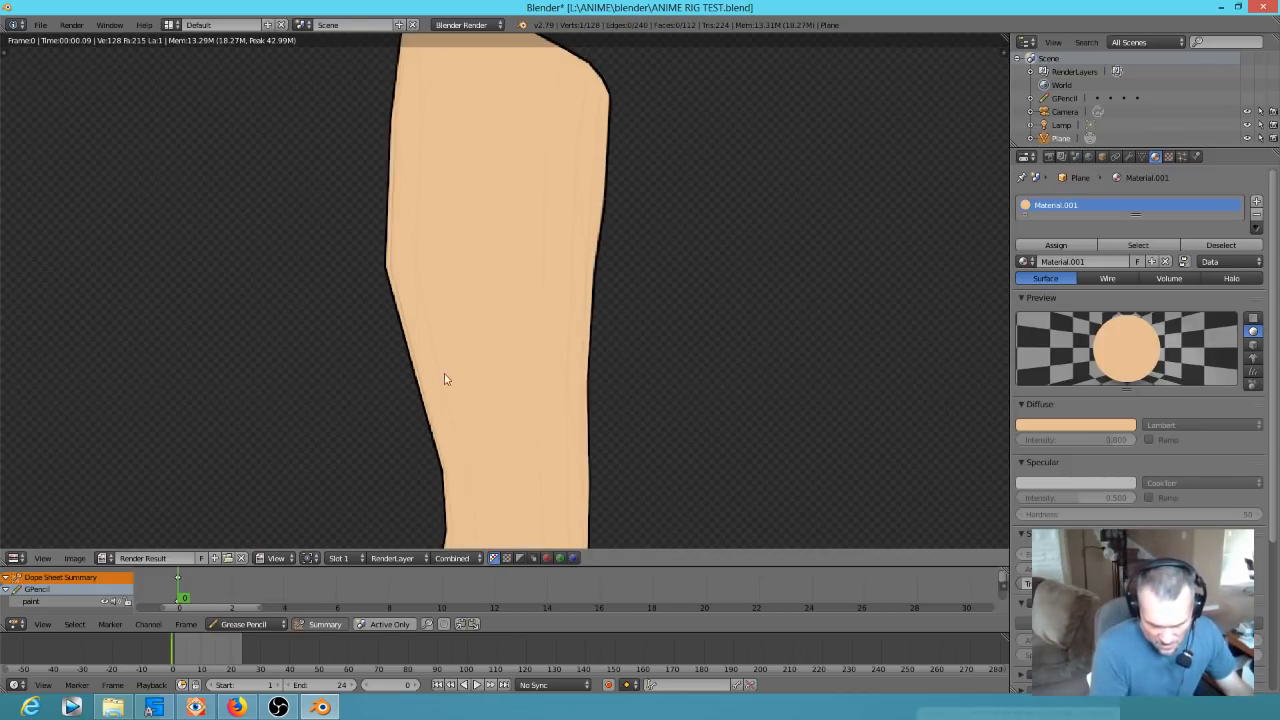
scroll(636, 347, down, 1)
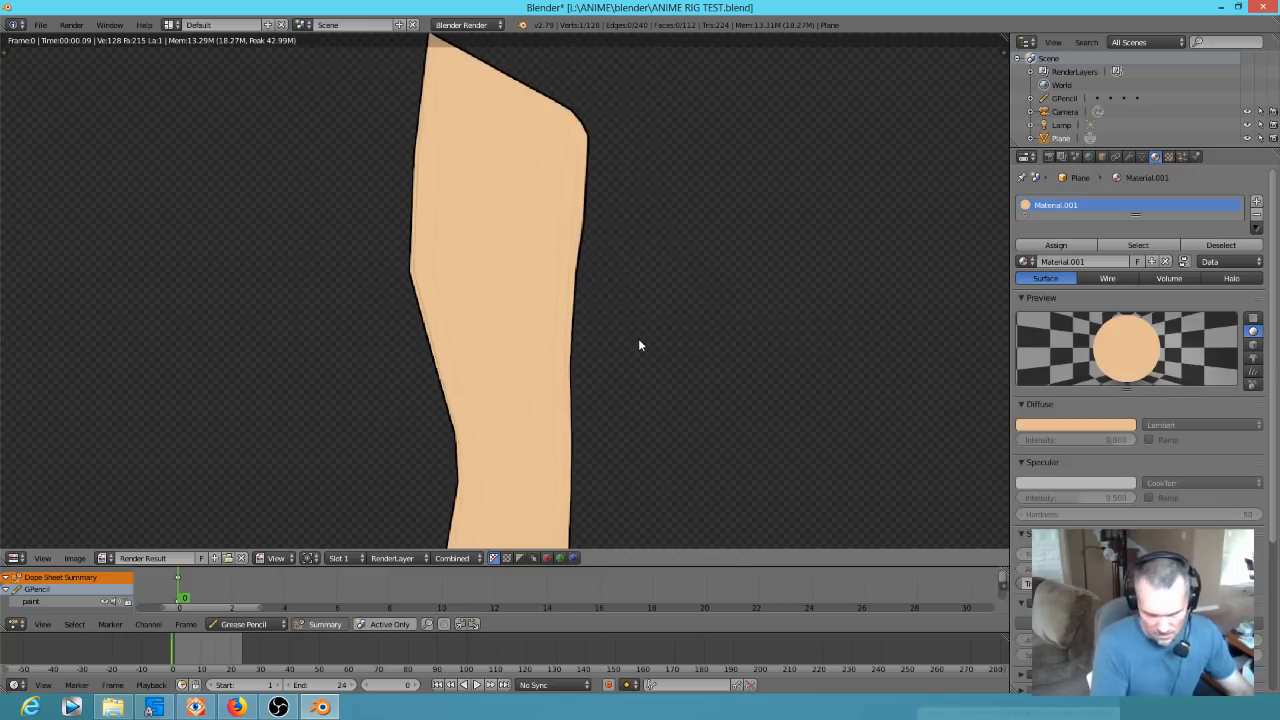
key(Escape)
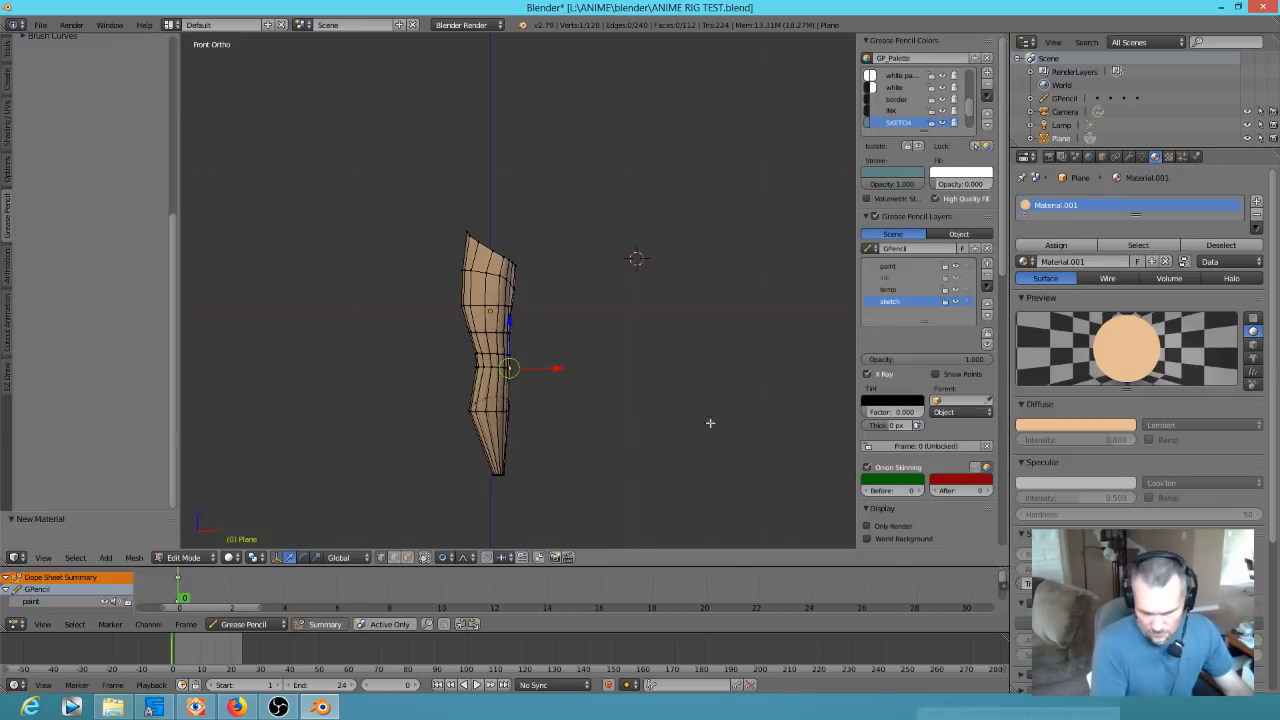
Turn on the World Background display in the viewport and render the frame again
click(892, 539)
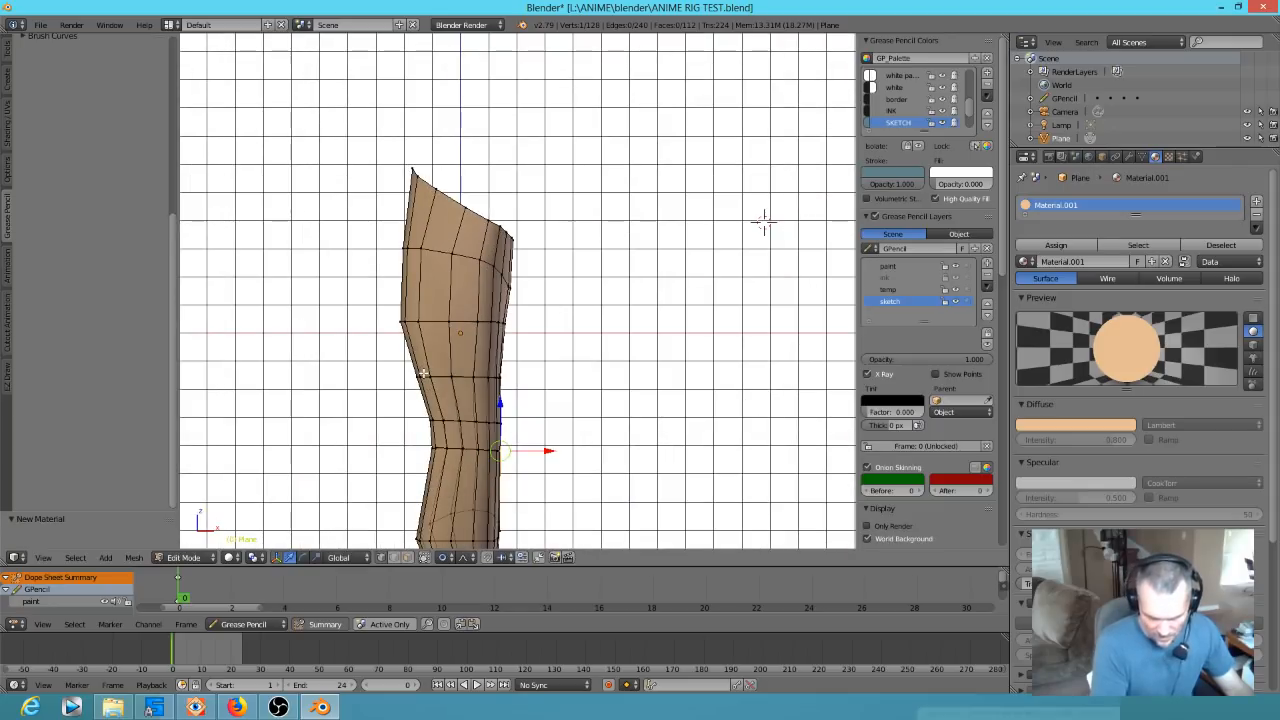
key(F12)
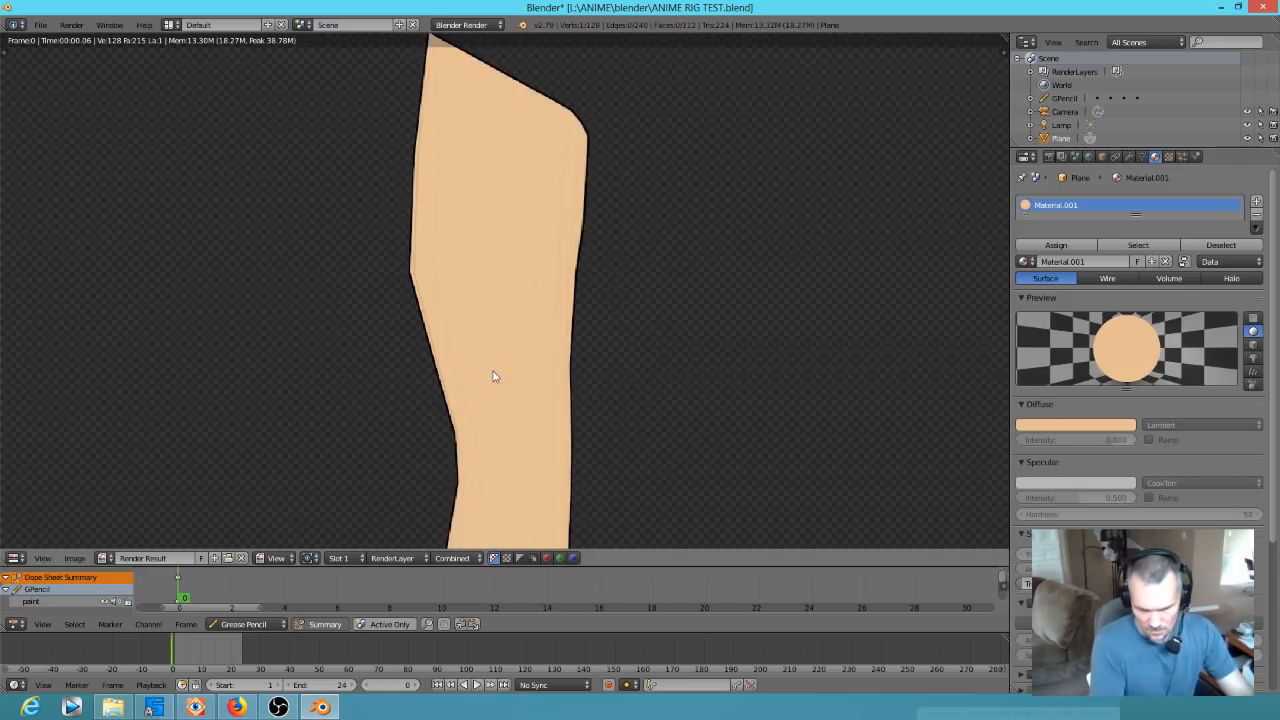
Try the Full Sample anti-aliasing option in the render settings
key(Escape)
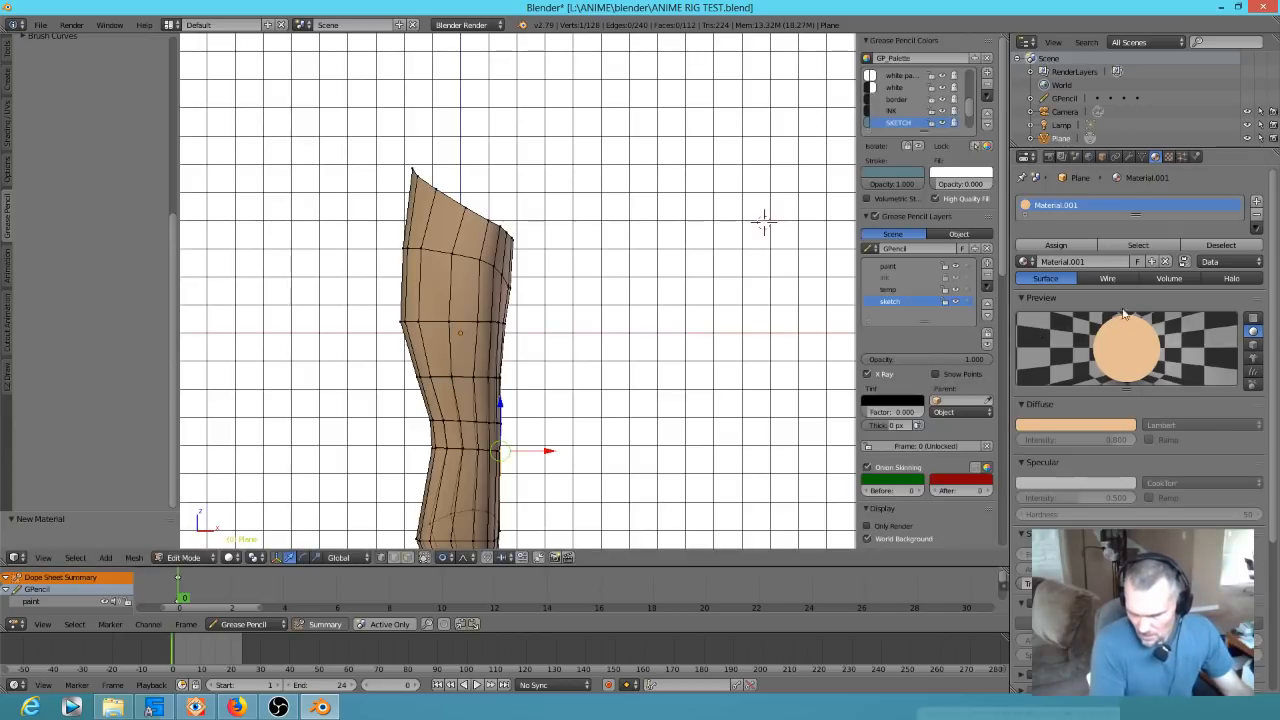
click(1049, 157)
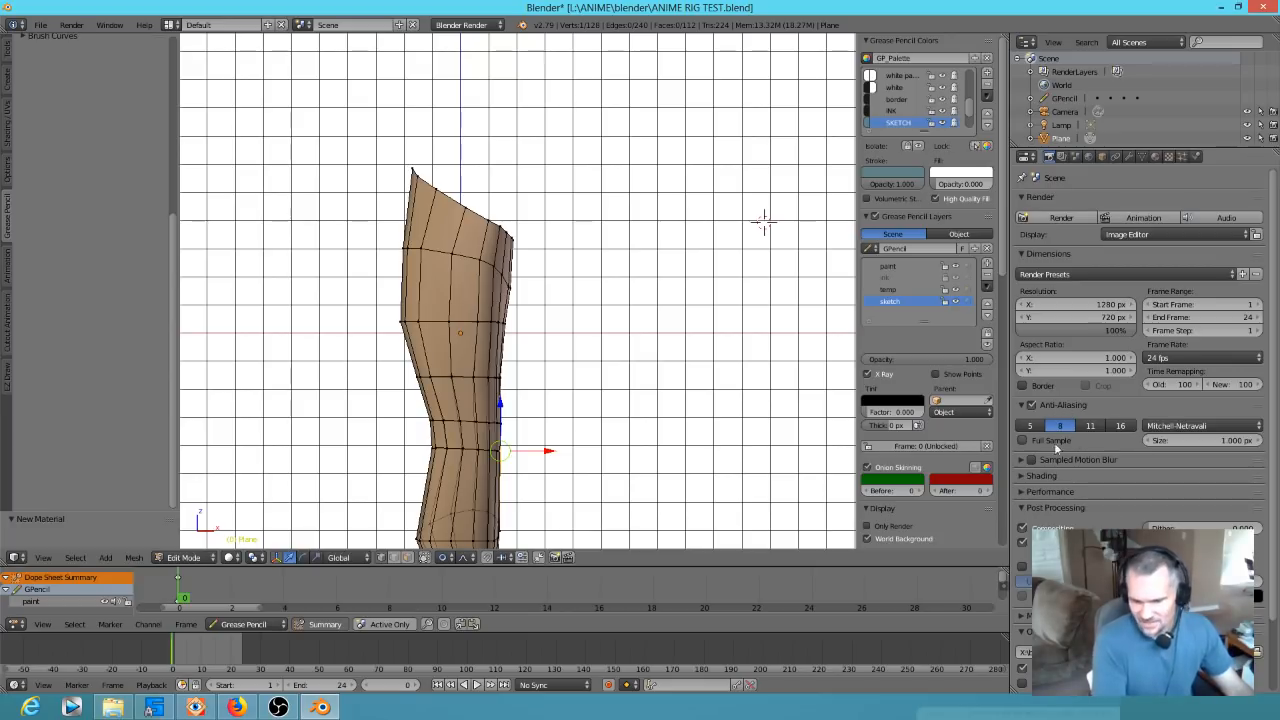
click(1023, 441)
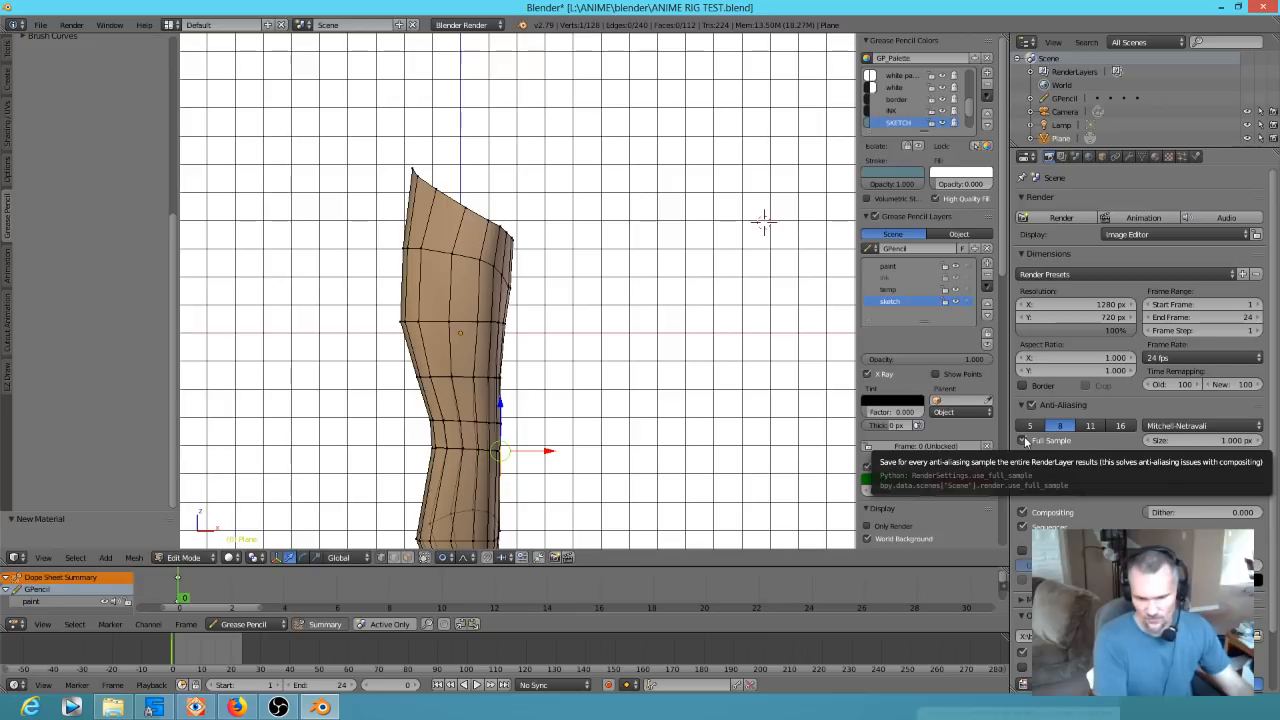
click(1023, 441)
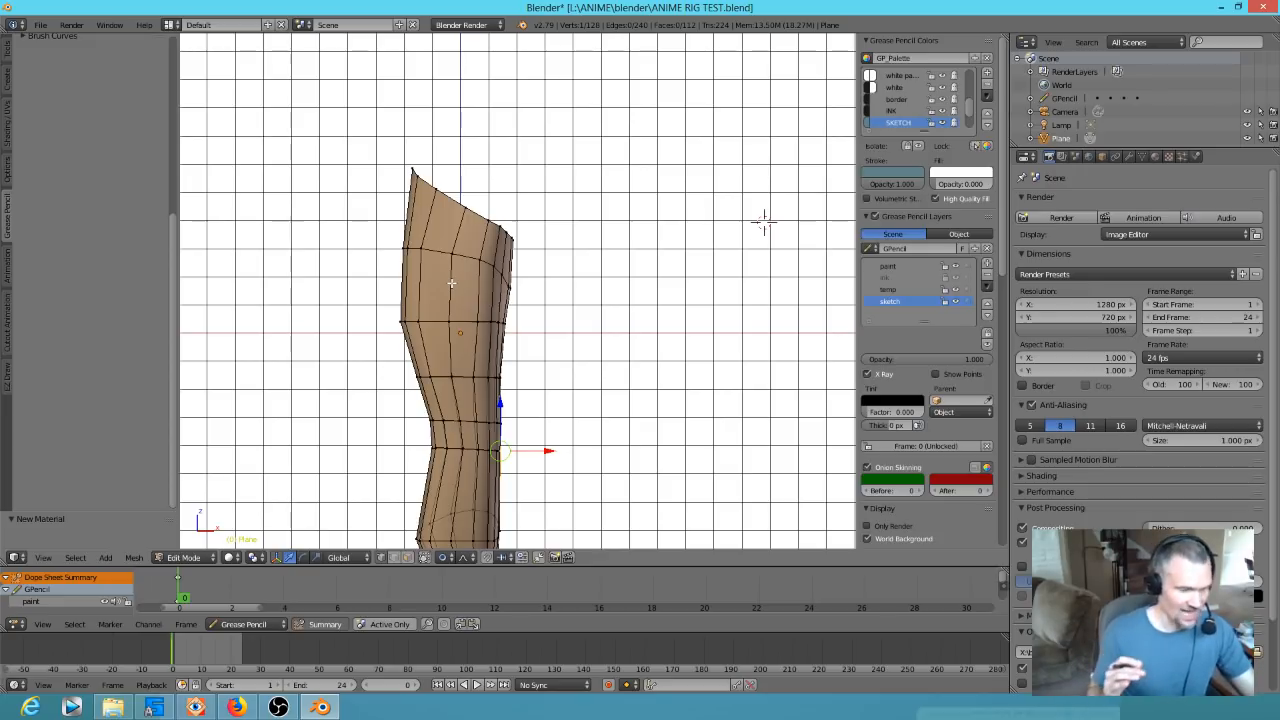
Render the current frame to examine the leg's surface and outline, and return to the 3D view
key(F12)
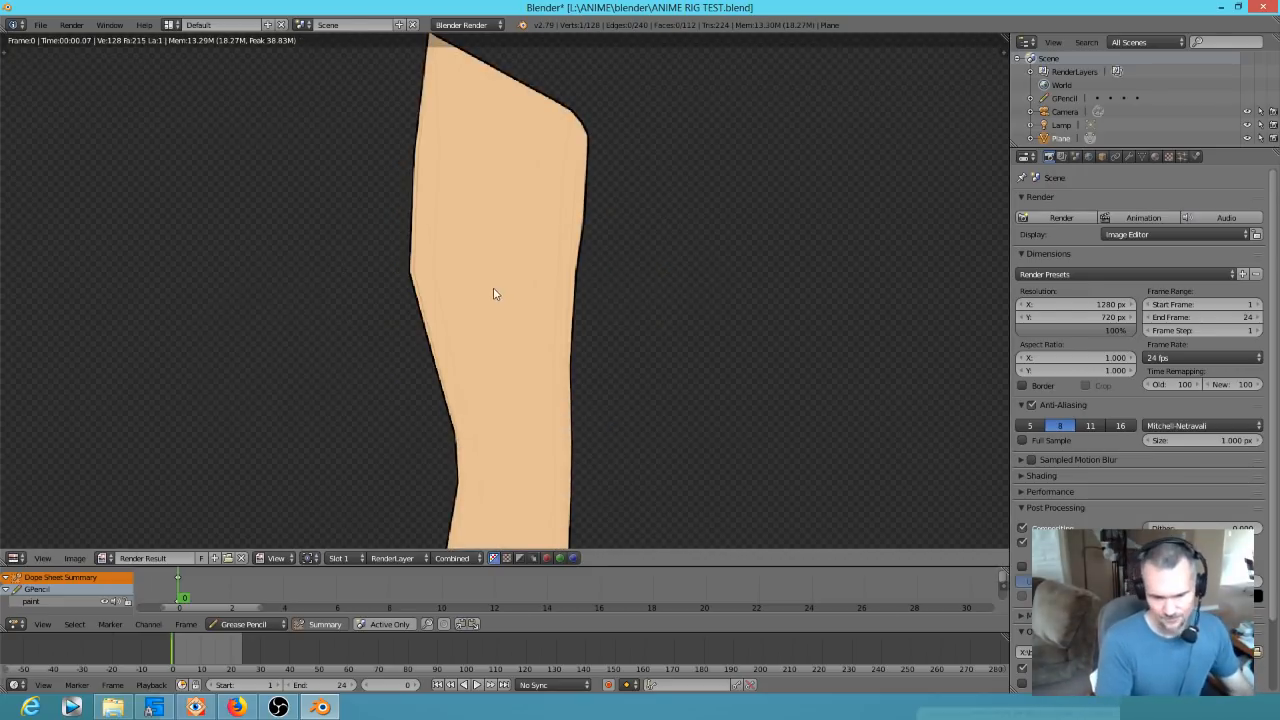
key(Escape)
scroll(519, 328, down, 2)
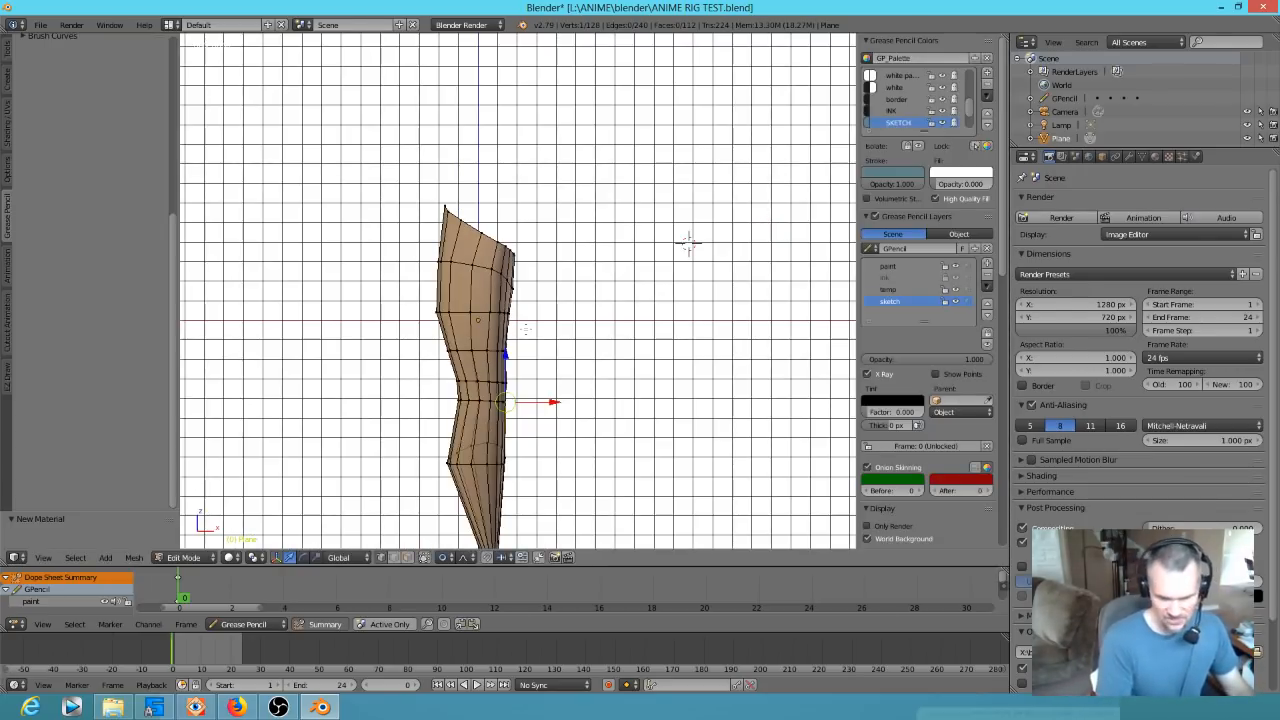
Scale down and reposition the whole leg mesh so it fits inside the camera frame, and save over the existing file
key(KP_0)
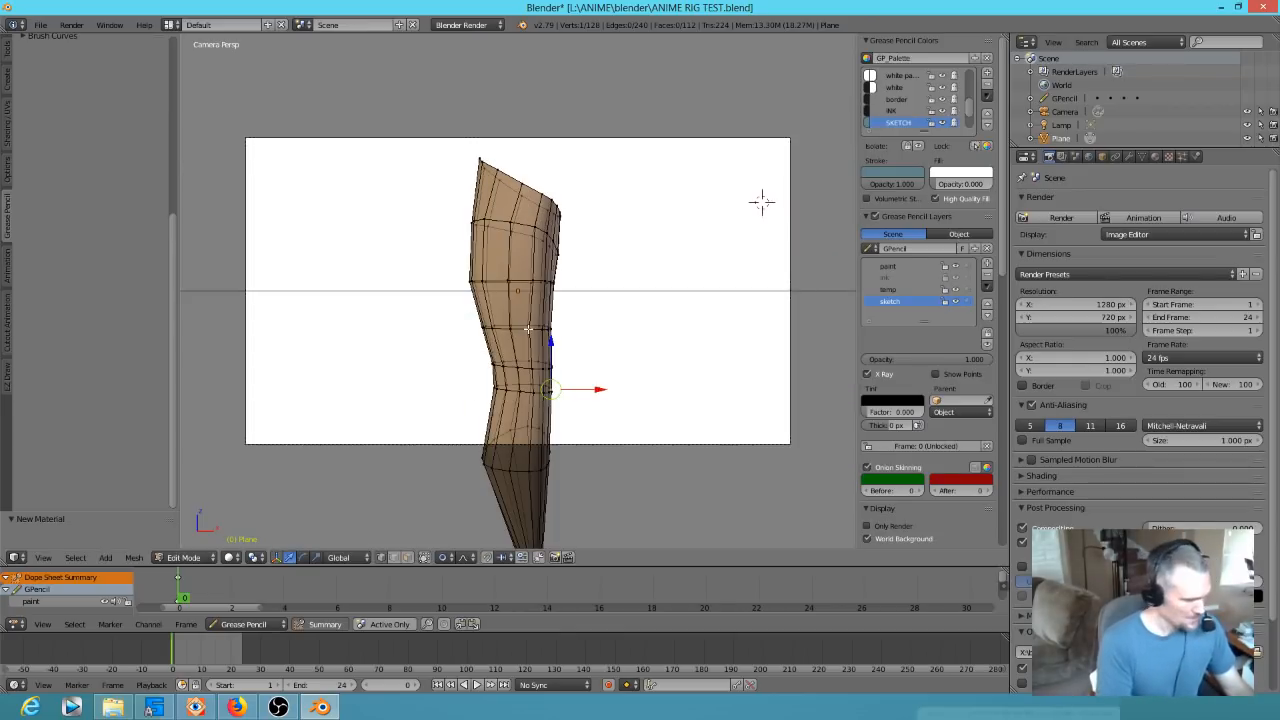
key(Tab)
key(s)
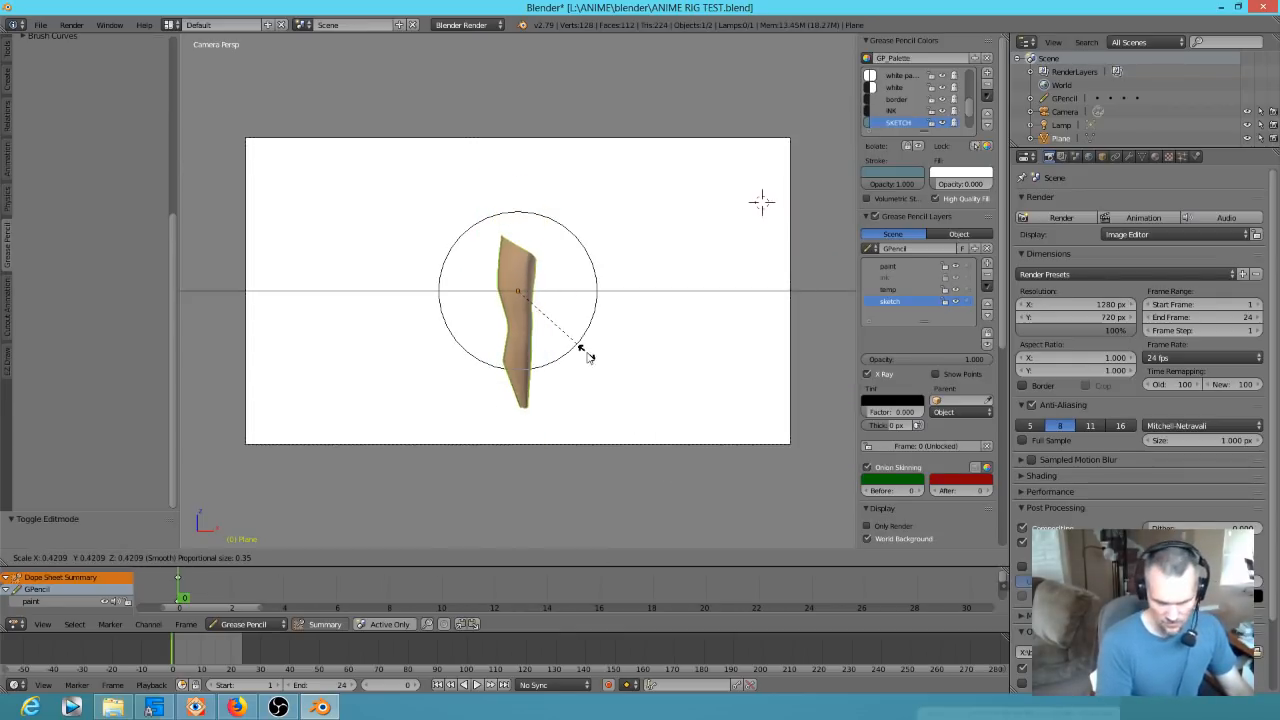
click(587, 366)
key(g)
click(563, 322)
key(ctrl+s)
click(563, 324)
scroll(557, 307, up, 3)
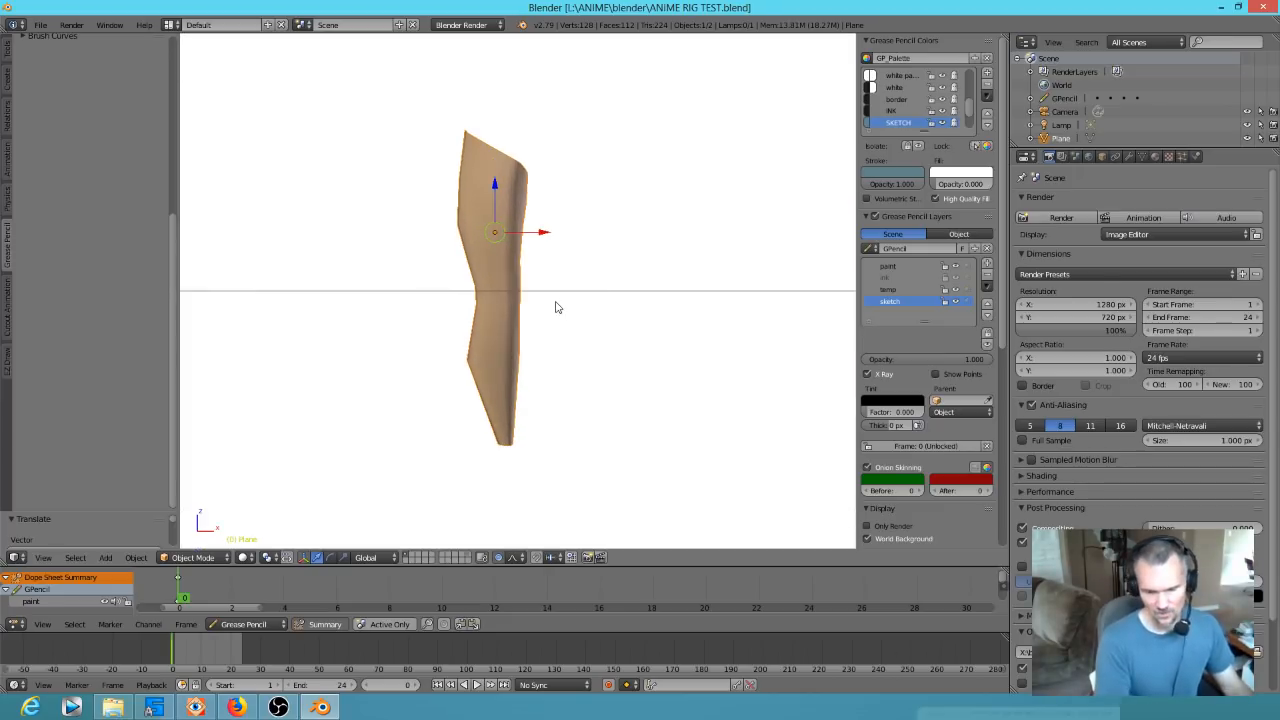
Snap the 3D cursor to the selected leg mesh's origin
right_click(465, 209)
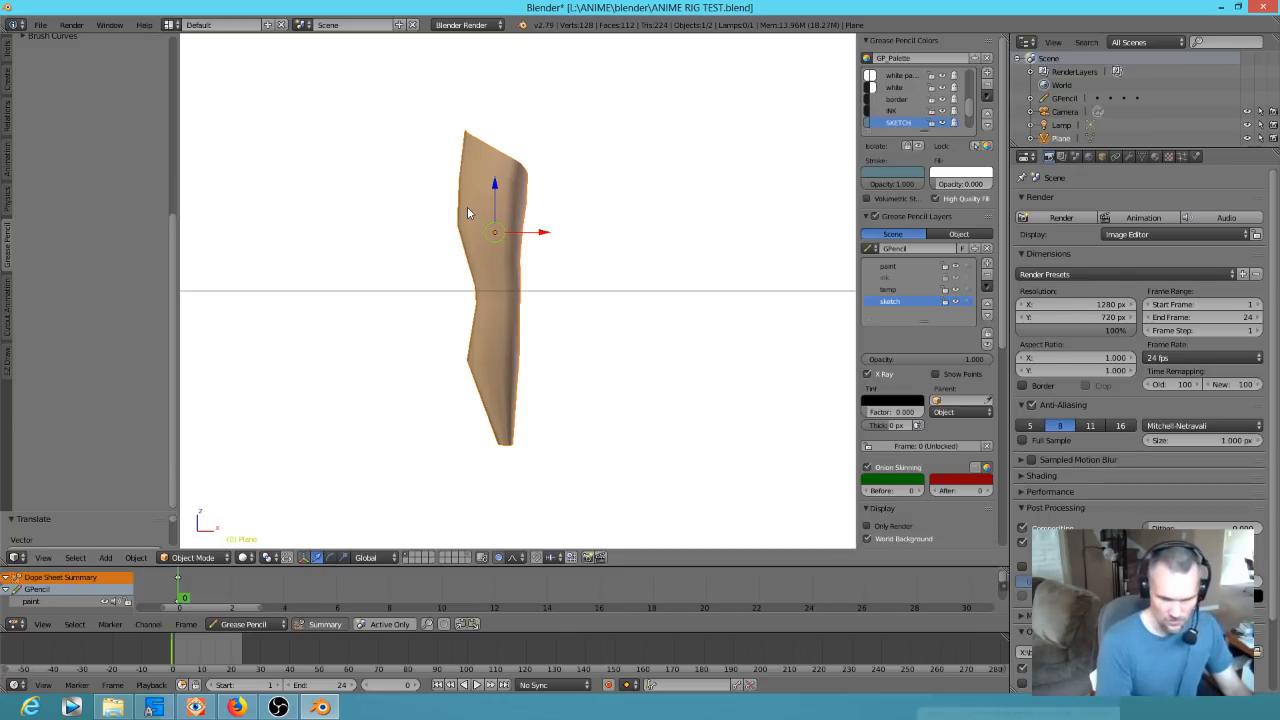
key(ctrl+shift+s)
key(Escape)
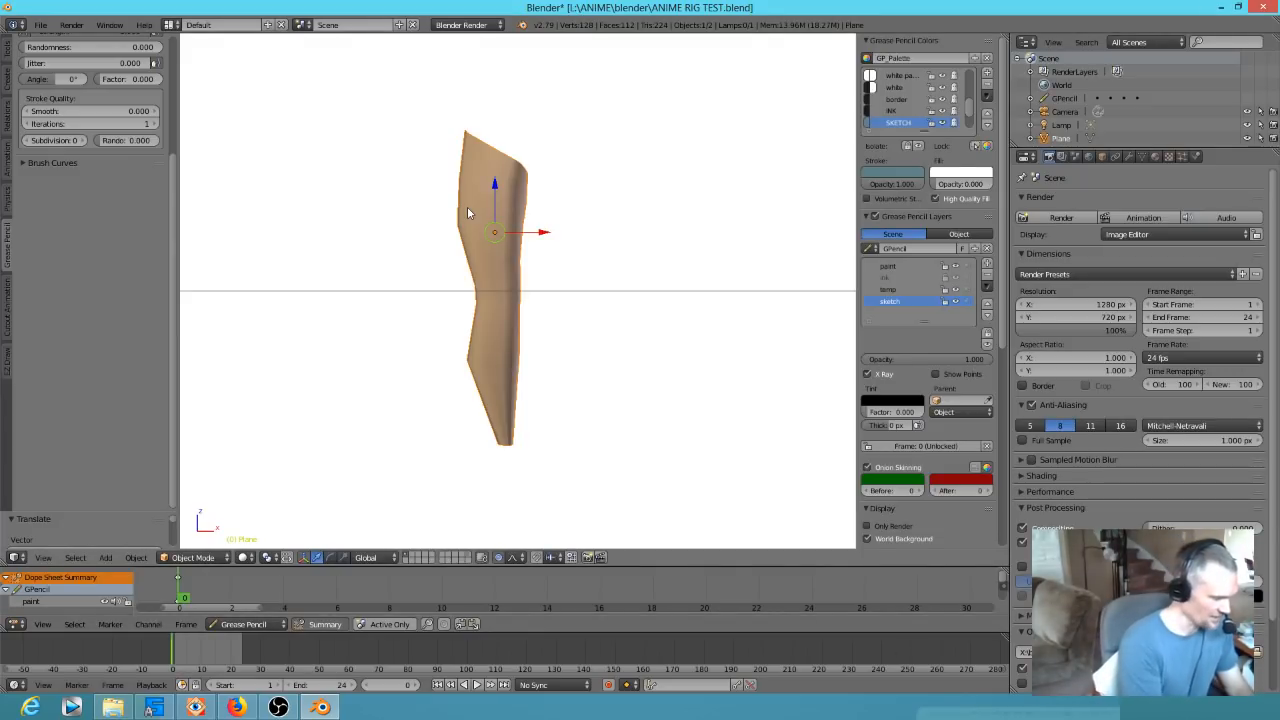
key(shift+s)
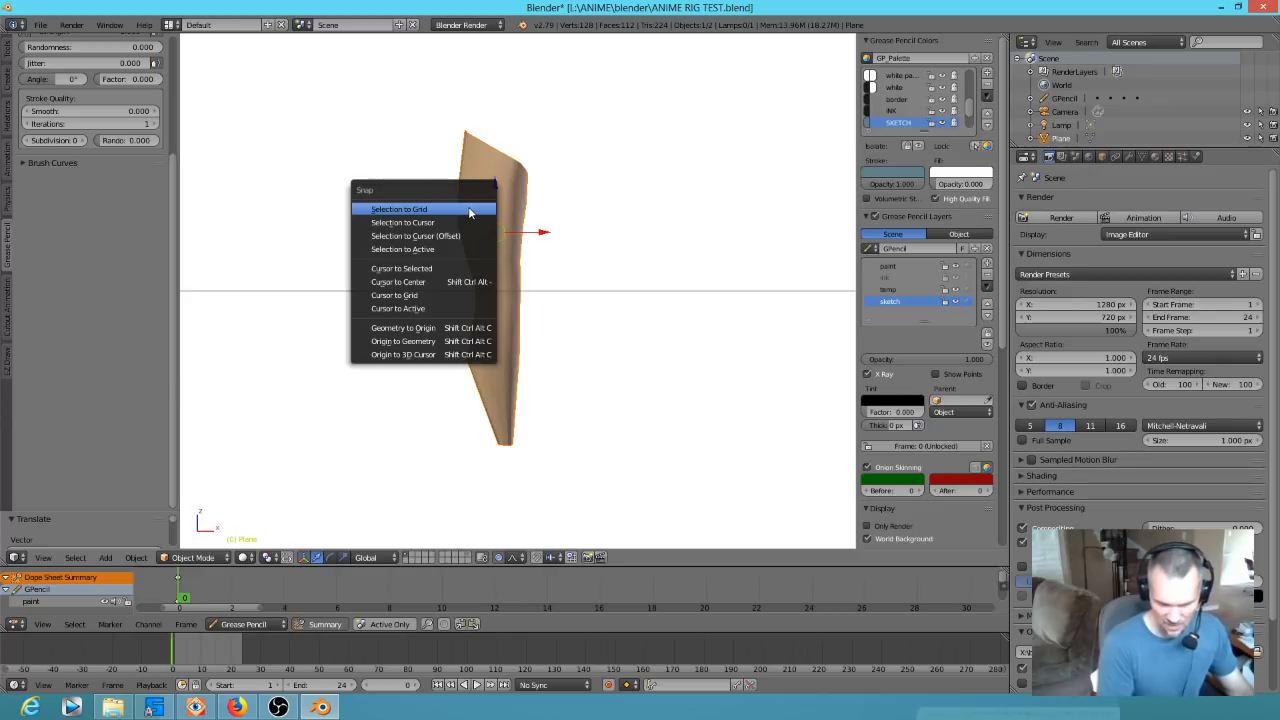
click(468, 209)
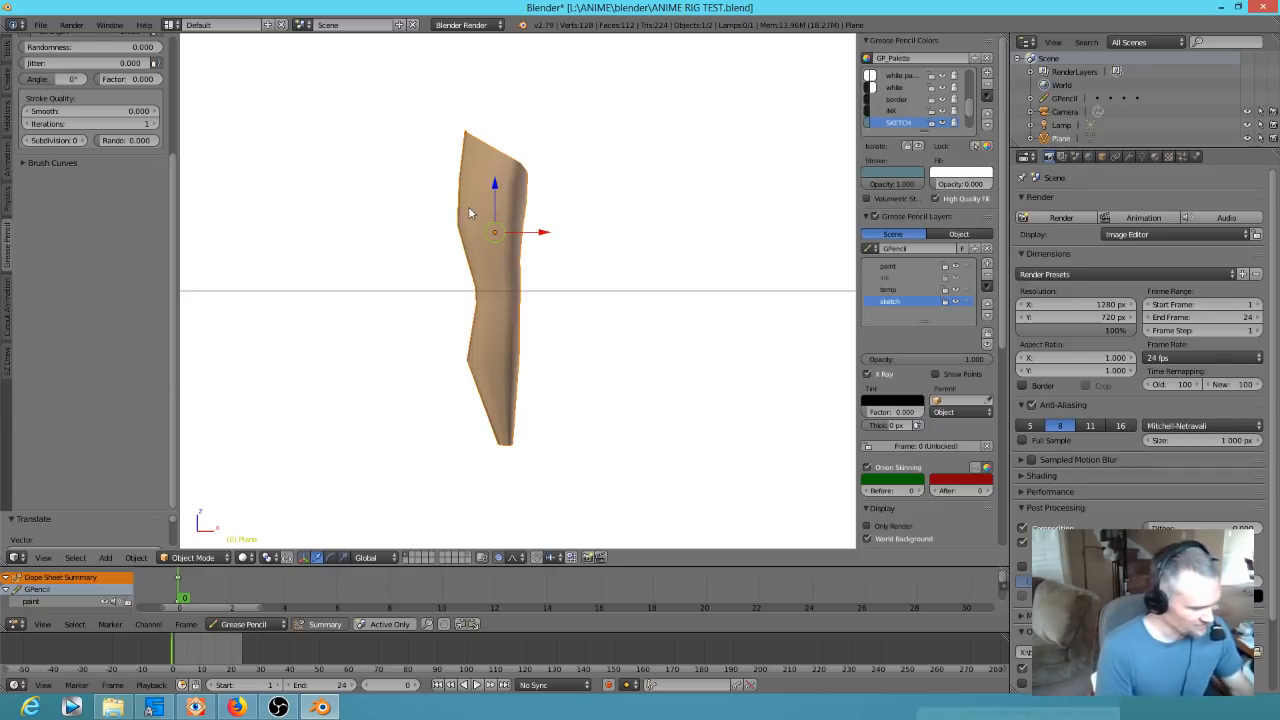
key(shift+s)
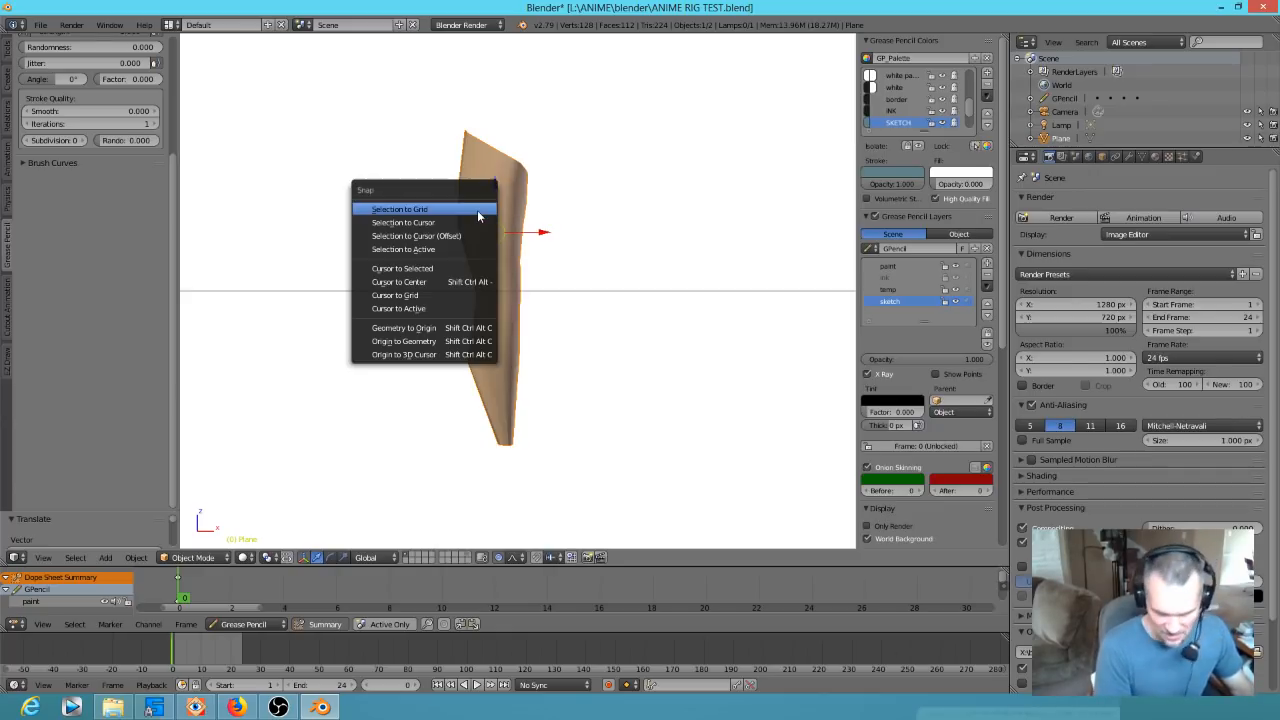
click(467, 268)
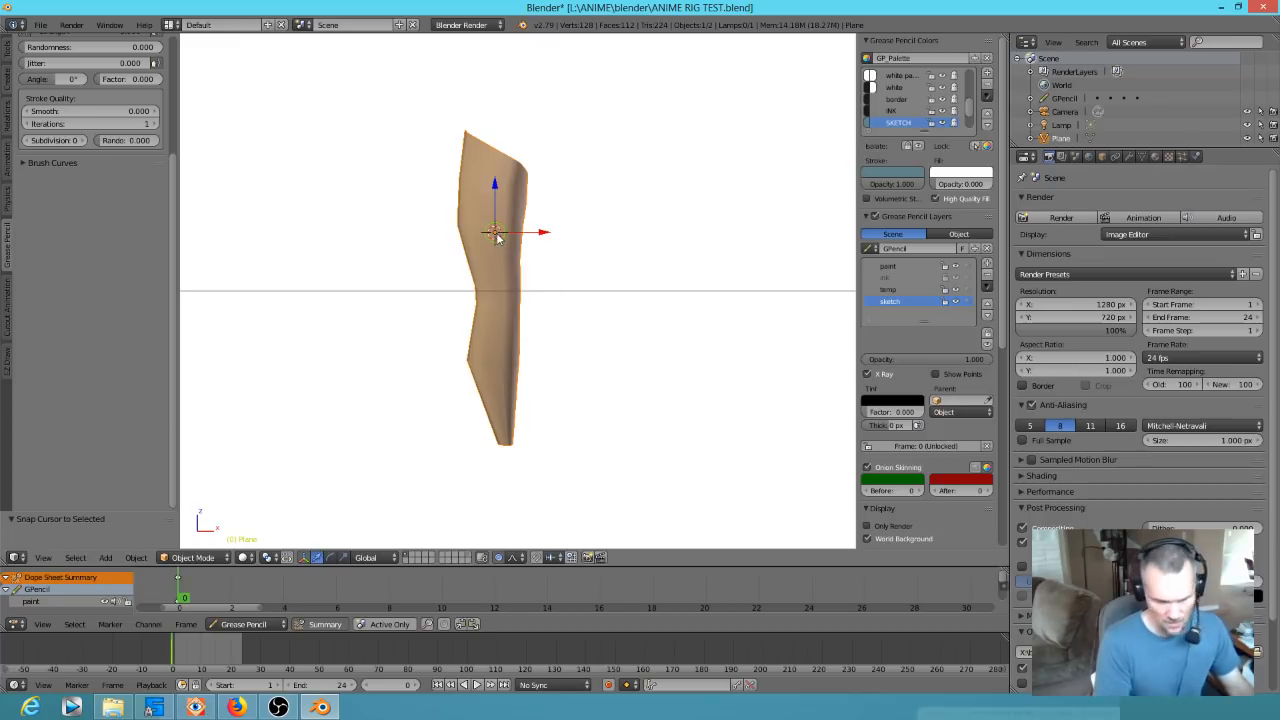
Place the 3D cursor just above the top opening of the leg, checking it from the side and front
key(KP_3)
key(KP_1)
key(KP_3)
scroll(557, 291, up, 4)
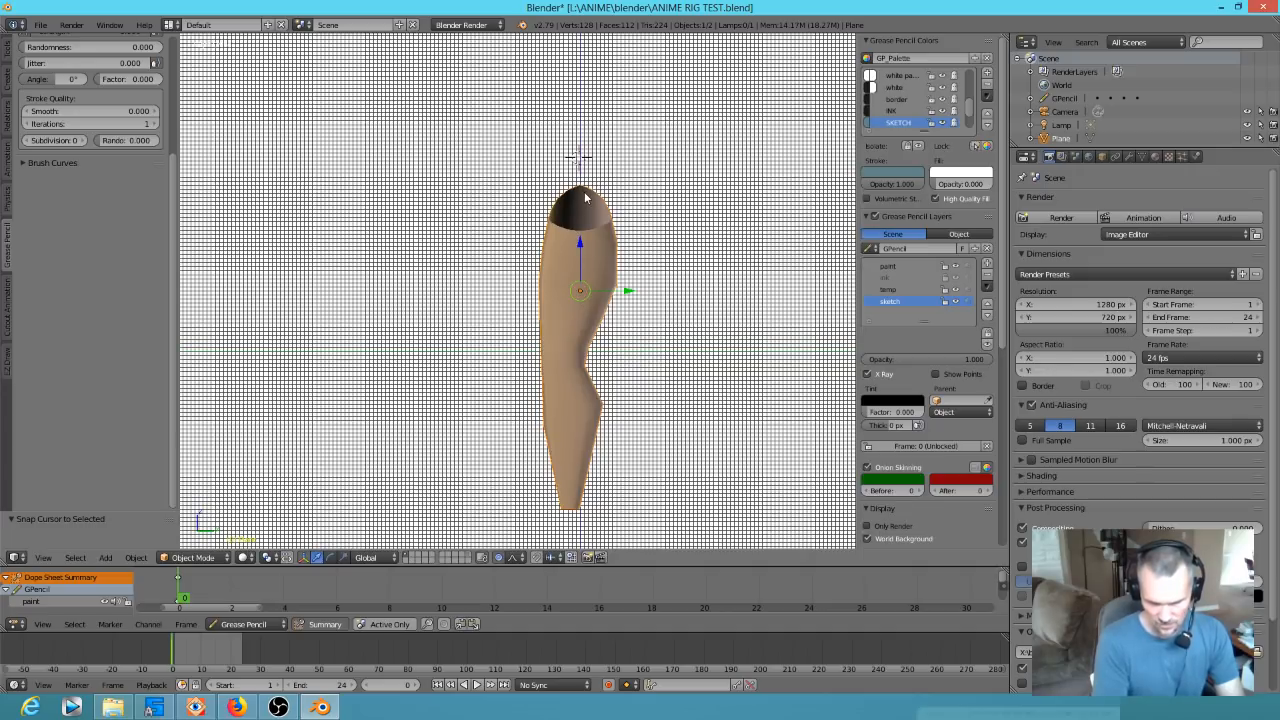
key(KP_1)
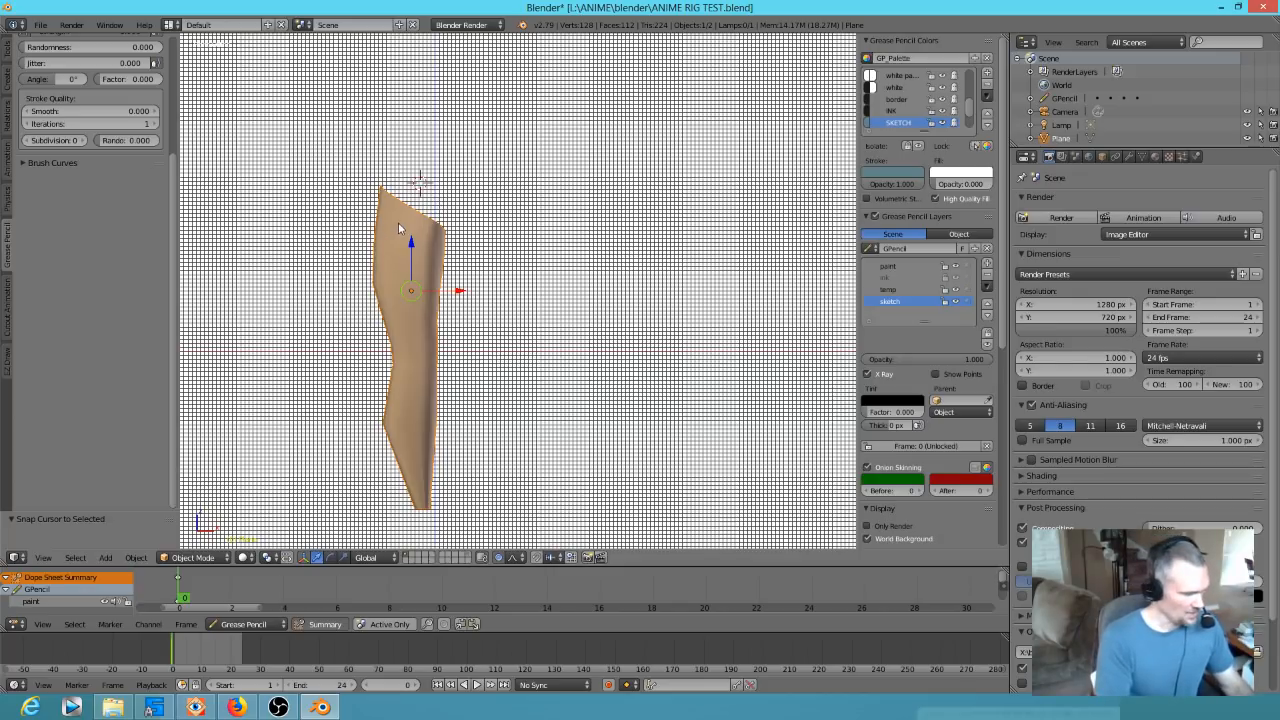
Add a single-bone armature at the 3D cursor above the leg
key(shift+a)
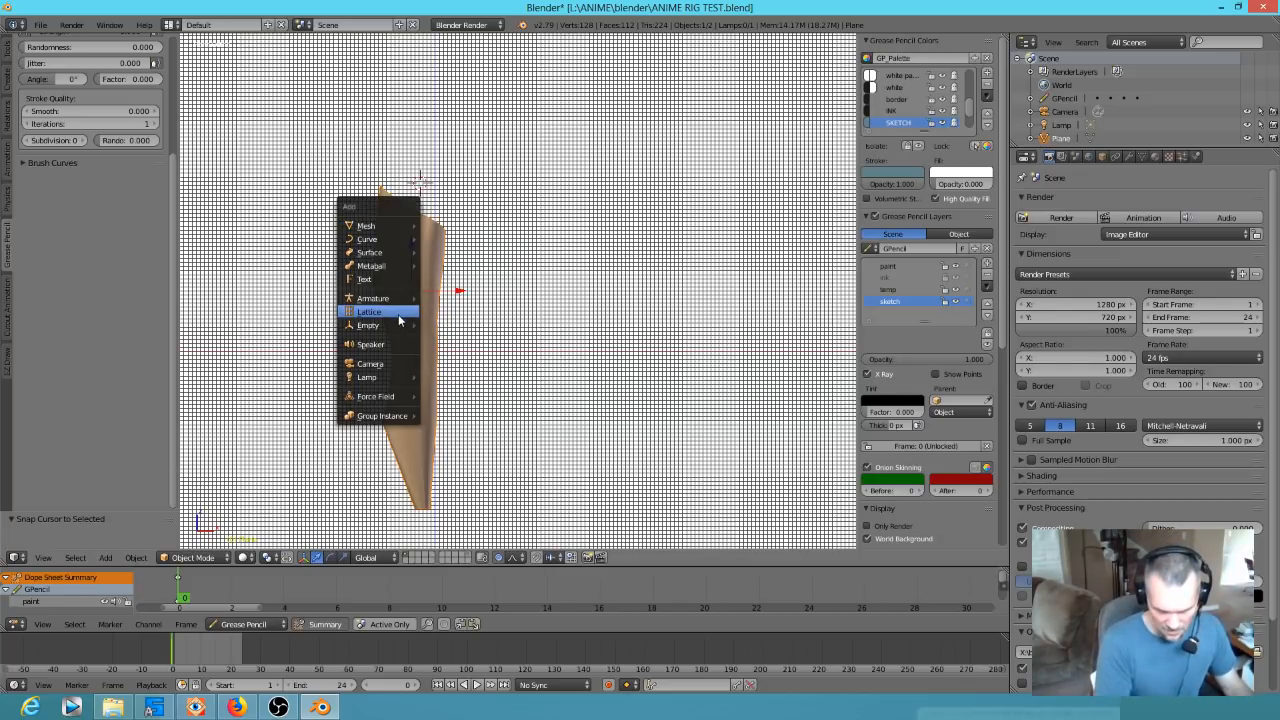
mouse_move(400, 298)
click(458, 299)
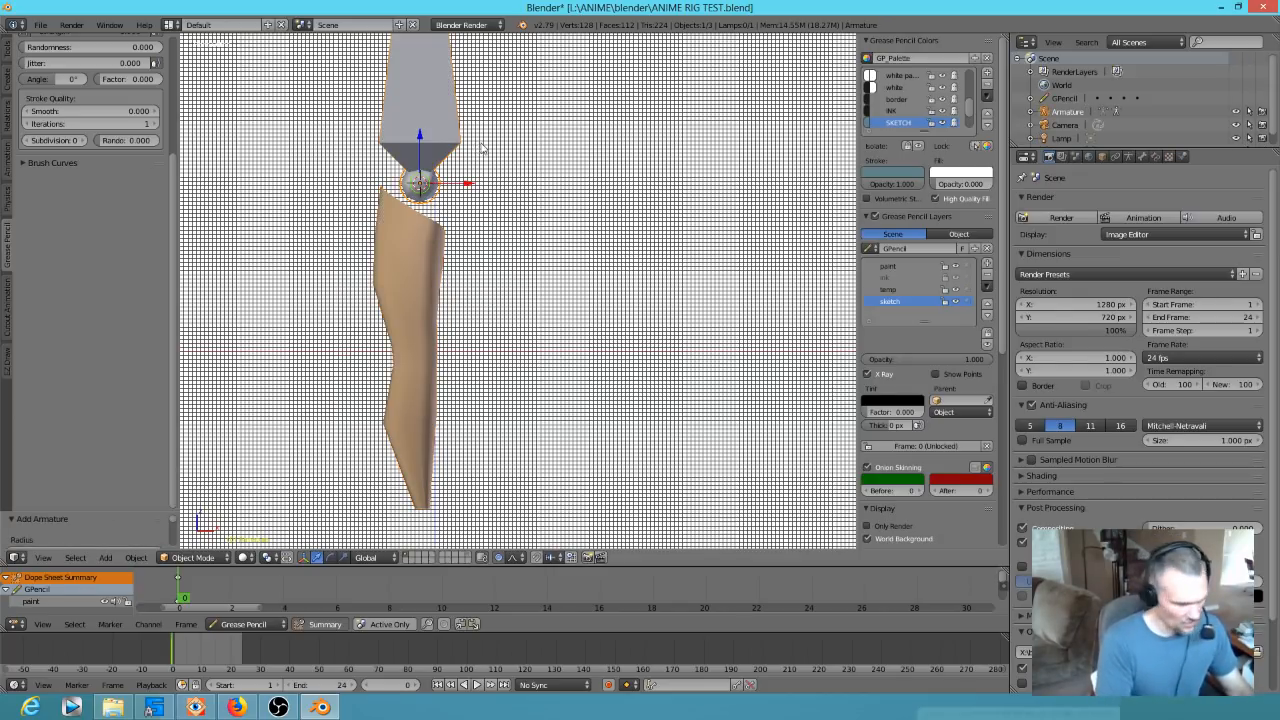
Move the bone's tip down into the thigh so the bone points along the leg, and display the scene in wireframe
key(Tab)
scroll(500, 140, down, 3)
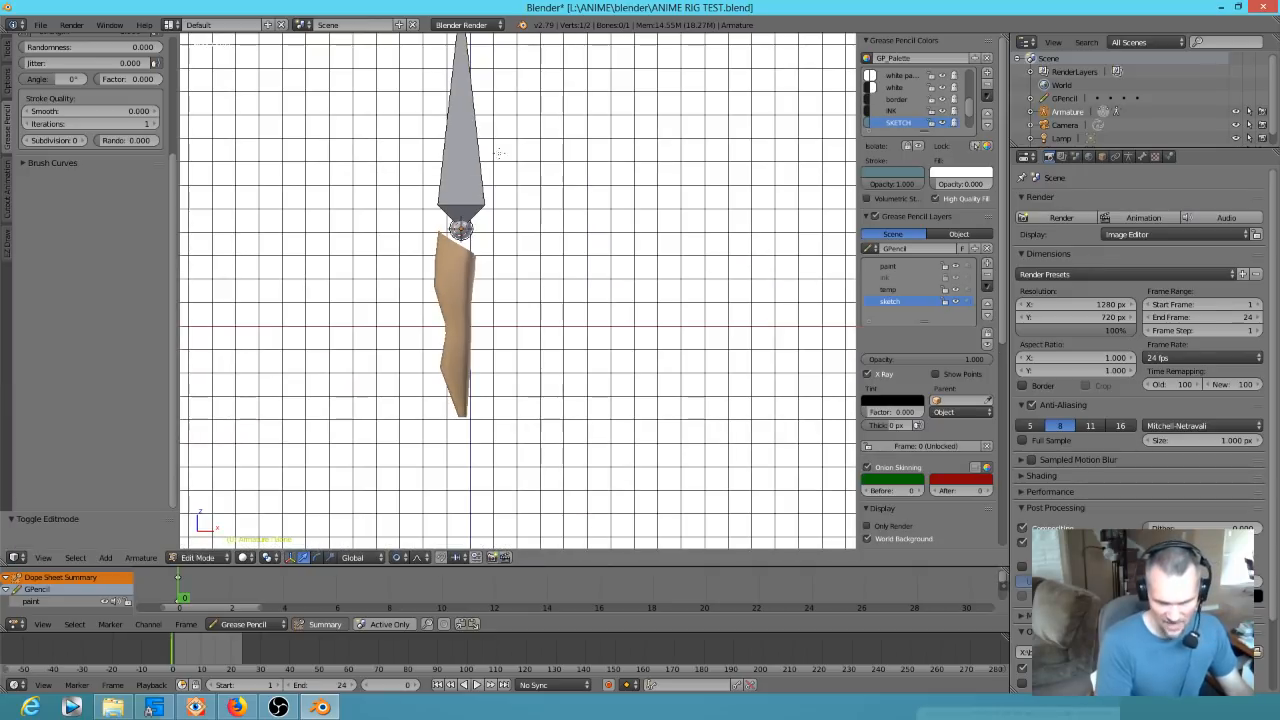
scroll(501, 127, down, 1)
right_drag(471, 43, 465, 293)
key(z)
scroll(465, 293, up, 5)
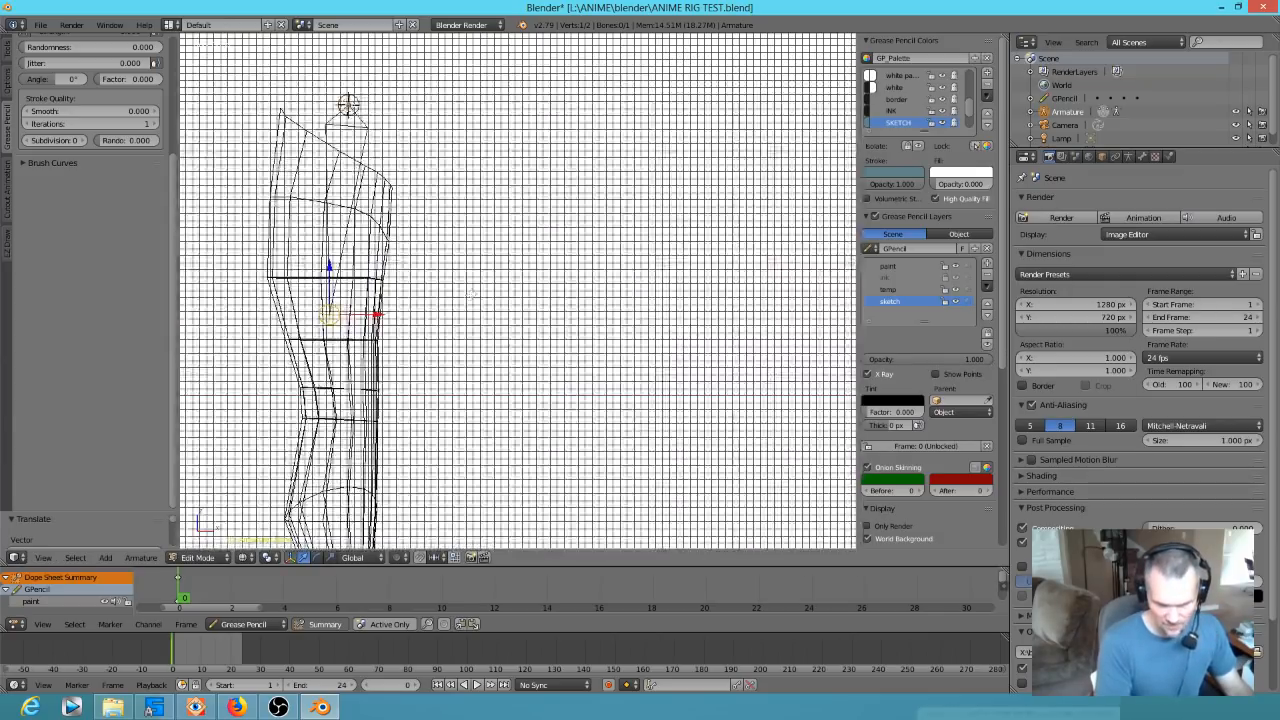
Reposition the thigh bone's tip at the top of the knee, centred within the mesh
click(875, 526)
click(869, 529)
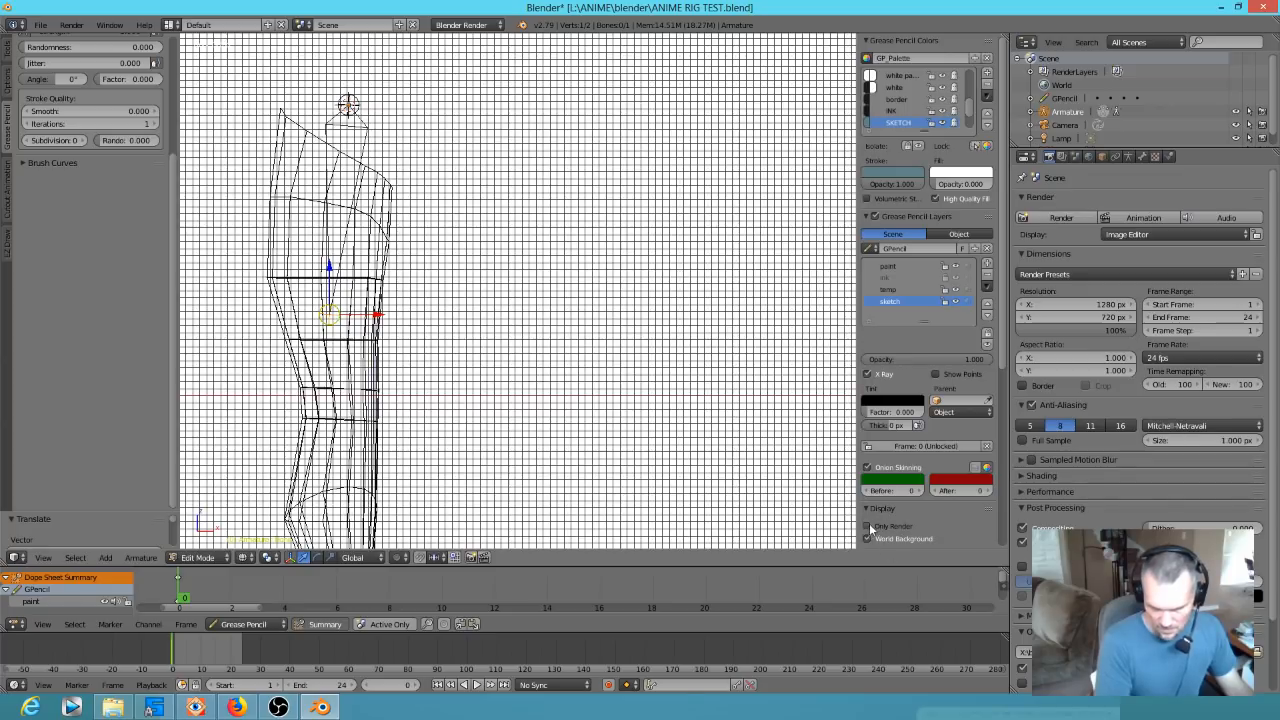
scroll(540, 410, up, 2)
shift+middle_drag(406, 321, 601, 283)
key(g)
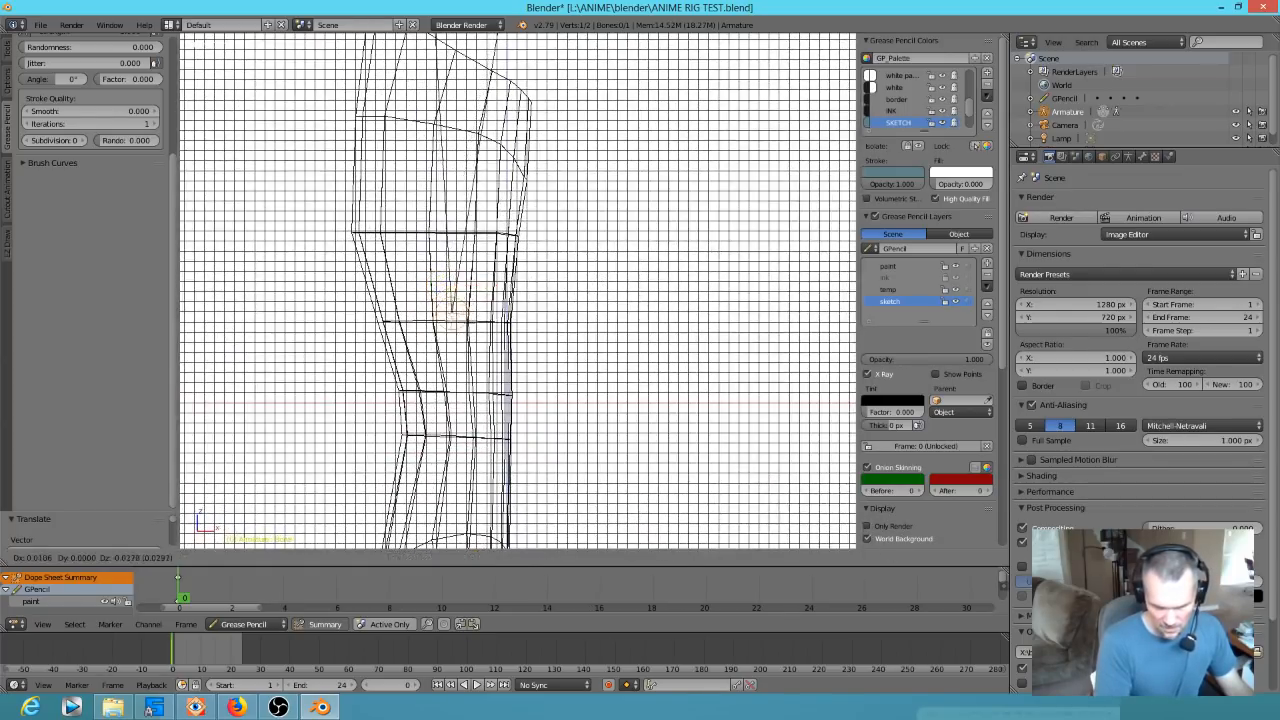
click(449, 395)
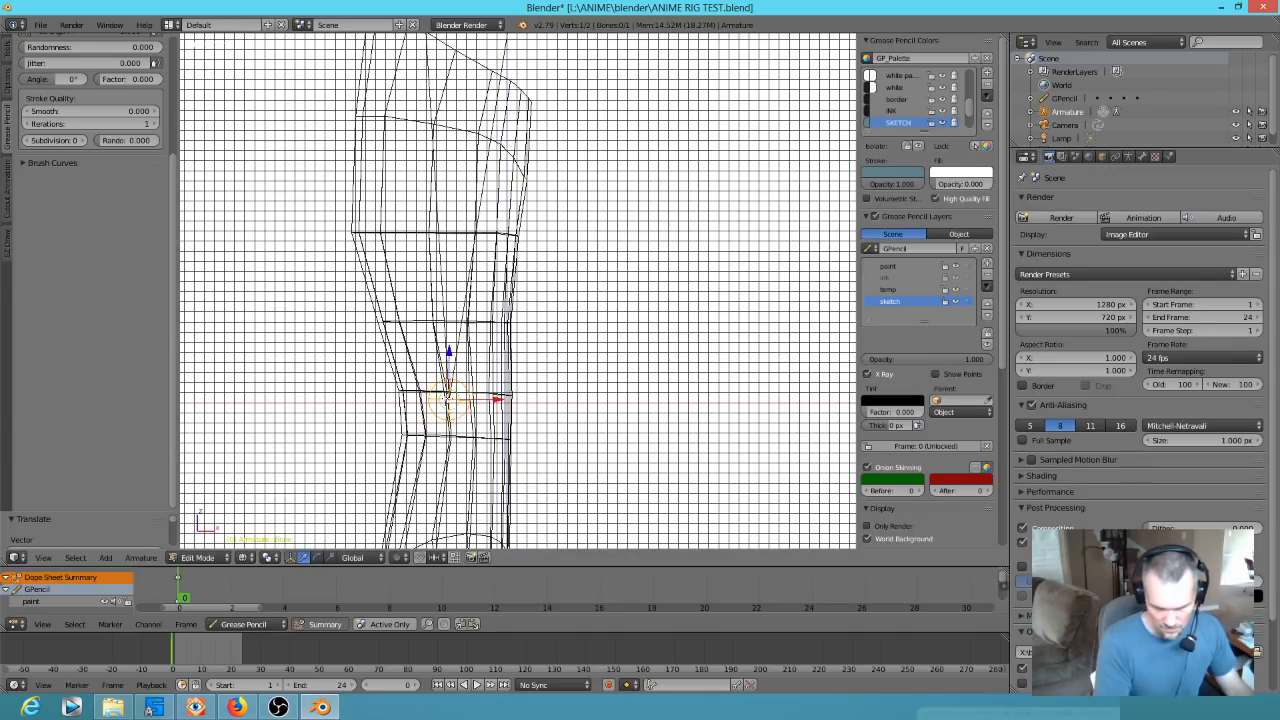
shift+middle_drag(617, 416, 607, 206)
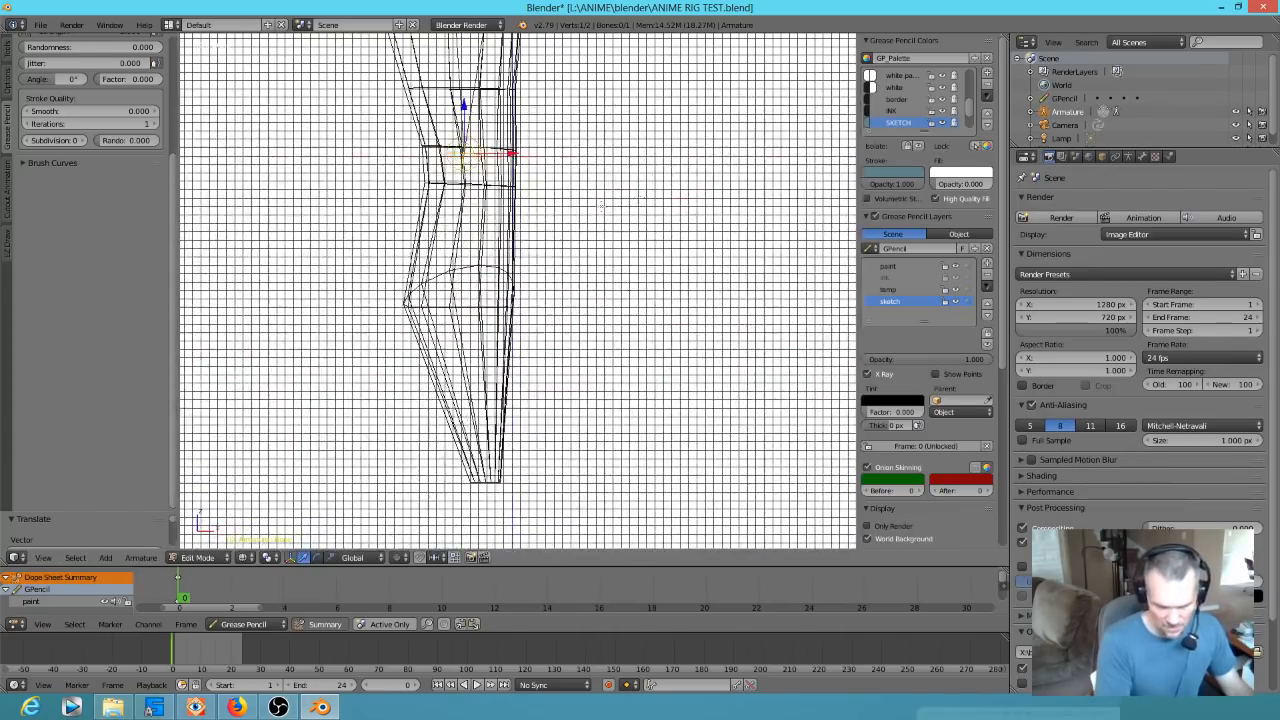
key(g)
click(466, 143)
Extrude a short knee bone from the thigh bone's tip and a long shin bone down to the ankle
key(e)
click(462, 205)
key(e)
click(487, 478)
key(e)
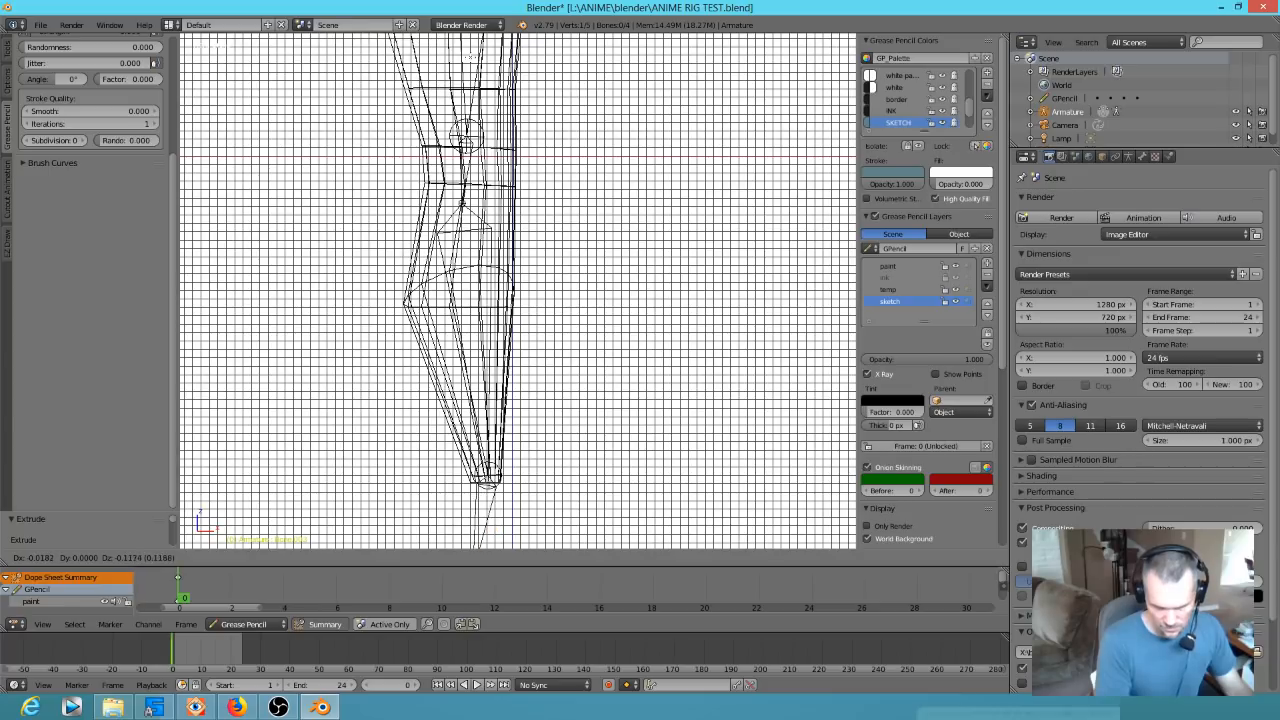
click(489, 512)
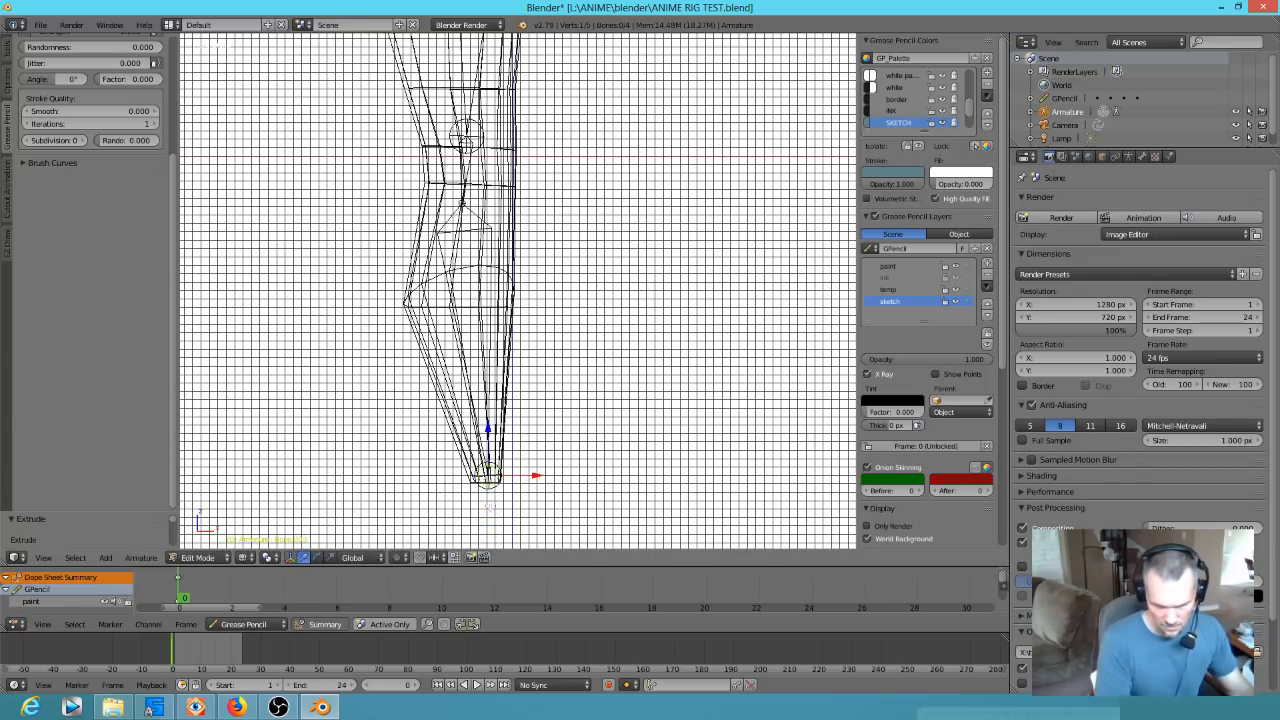
In side view, extrude a heel bone back from the ankle, a foot bone forward, and a short toe bone
scroll(495, 450, down, 4)
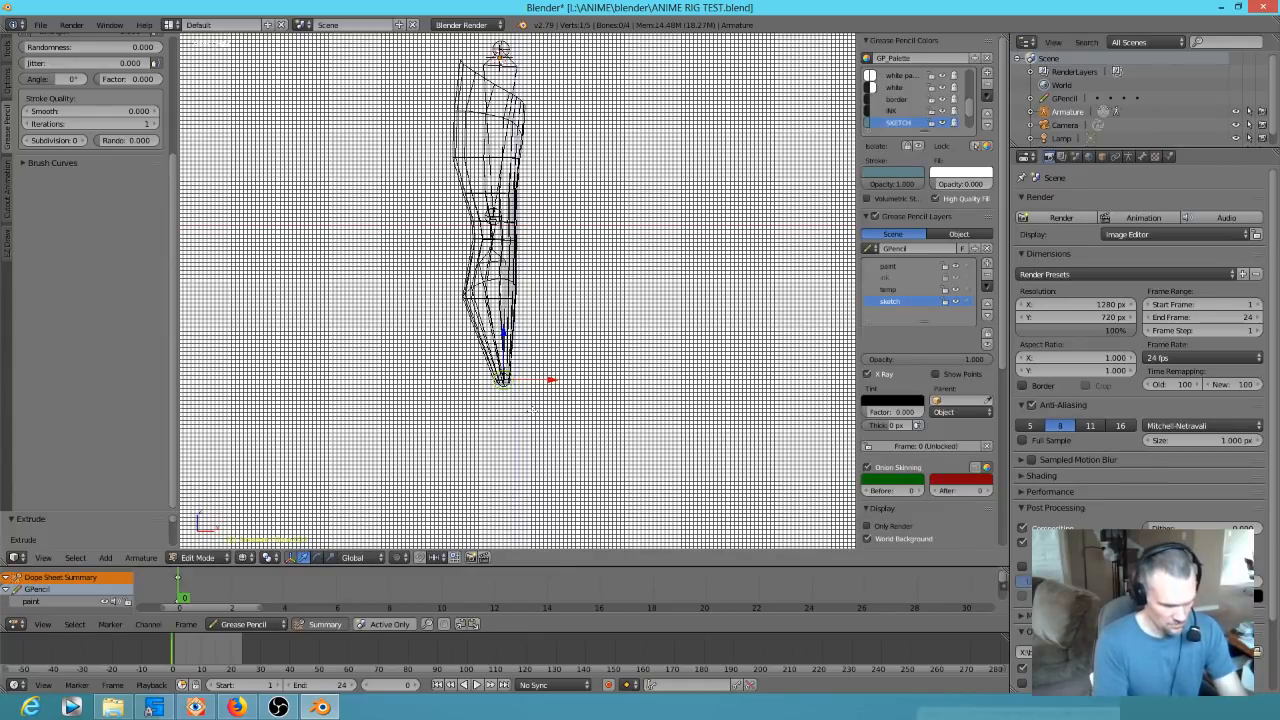
key(KP_3)
key(e)
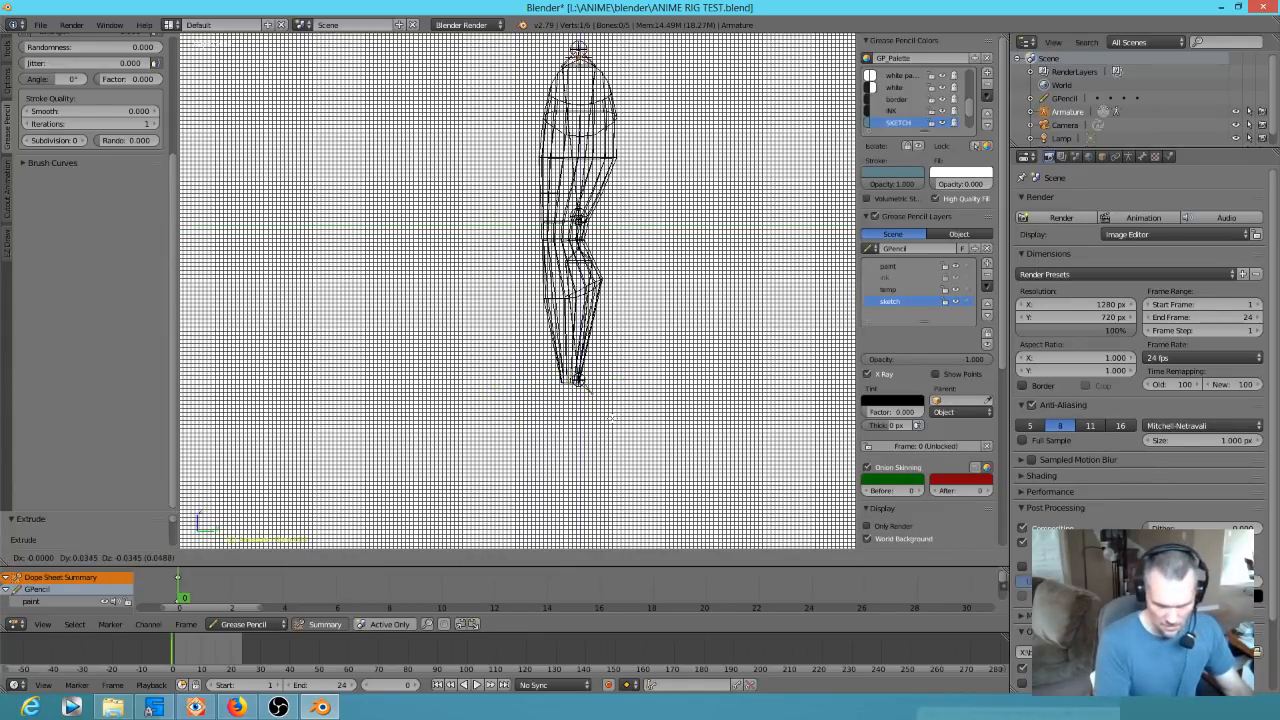
click(605, 437)
key(e)
click(533, 501)
key(e)
click(509, 468)
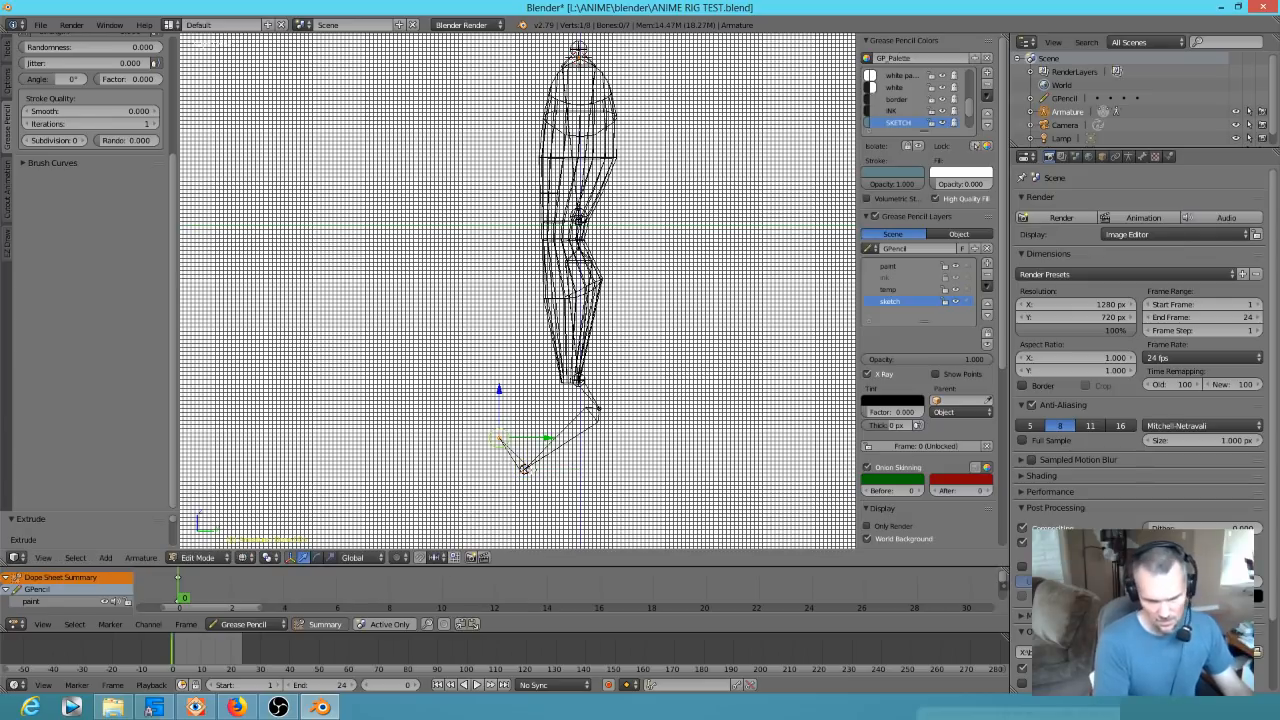
Shift the knee bone's upper and lower joints toward the front of the leg in side view
key(Tab)
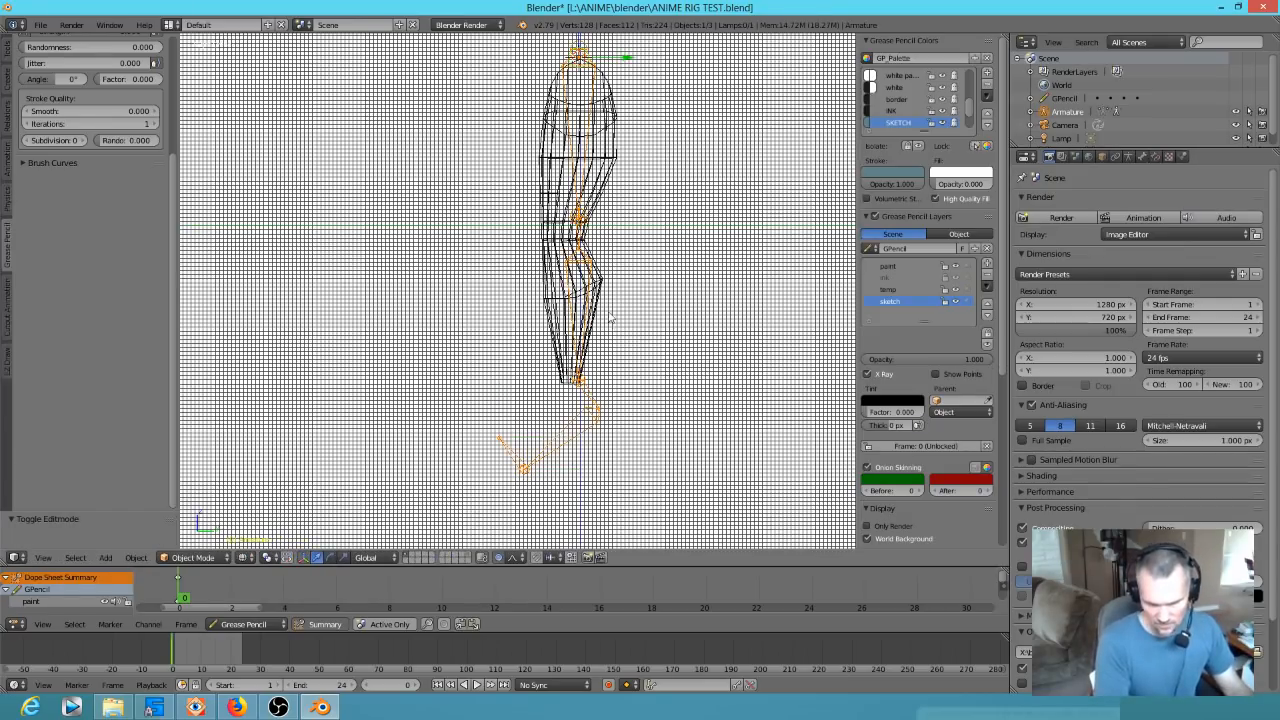
scroll(602, 253, up, 3)
scroll(604, 245, down, 2)
key(Tab)
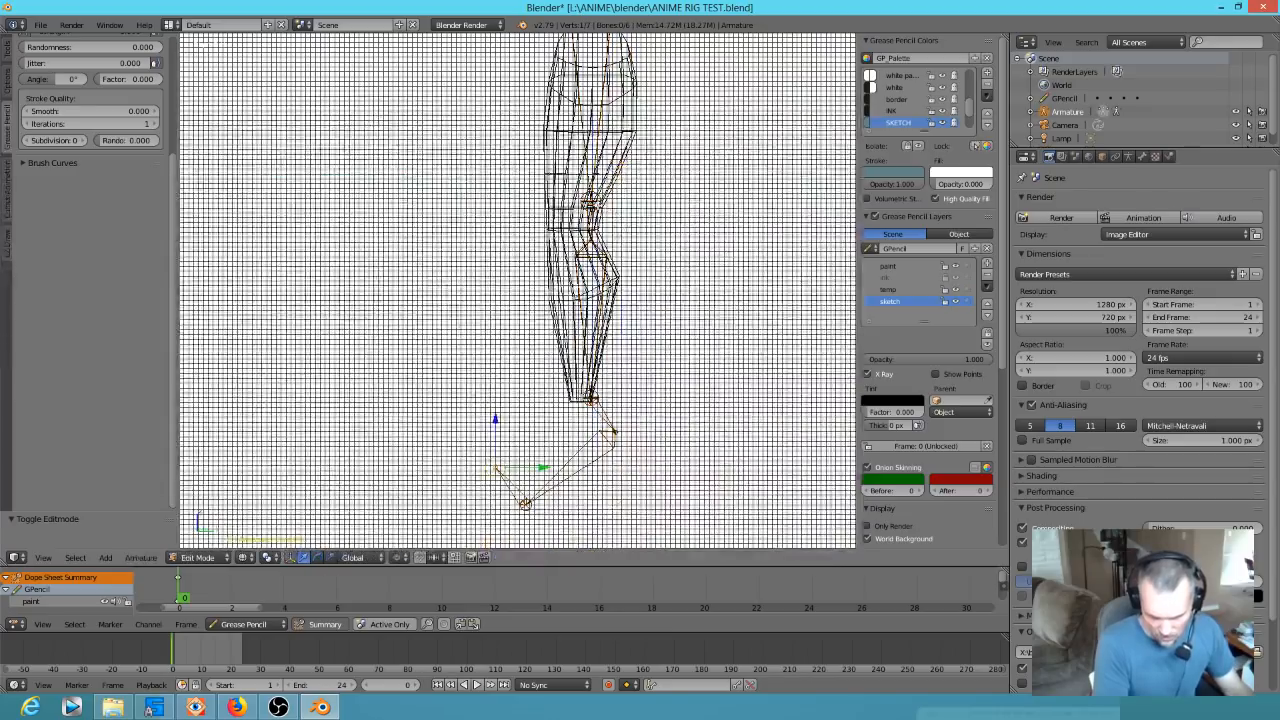
right_click(592, 205)
key(g)
click(575, 204)
right_click(591, 240)
key(g)
click(684, 422)
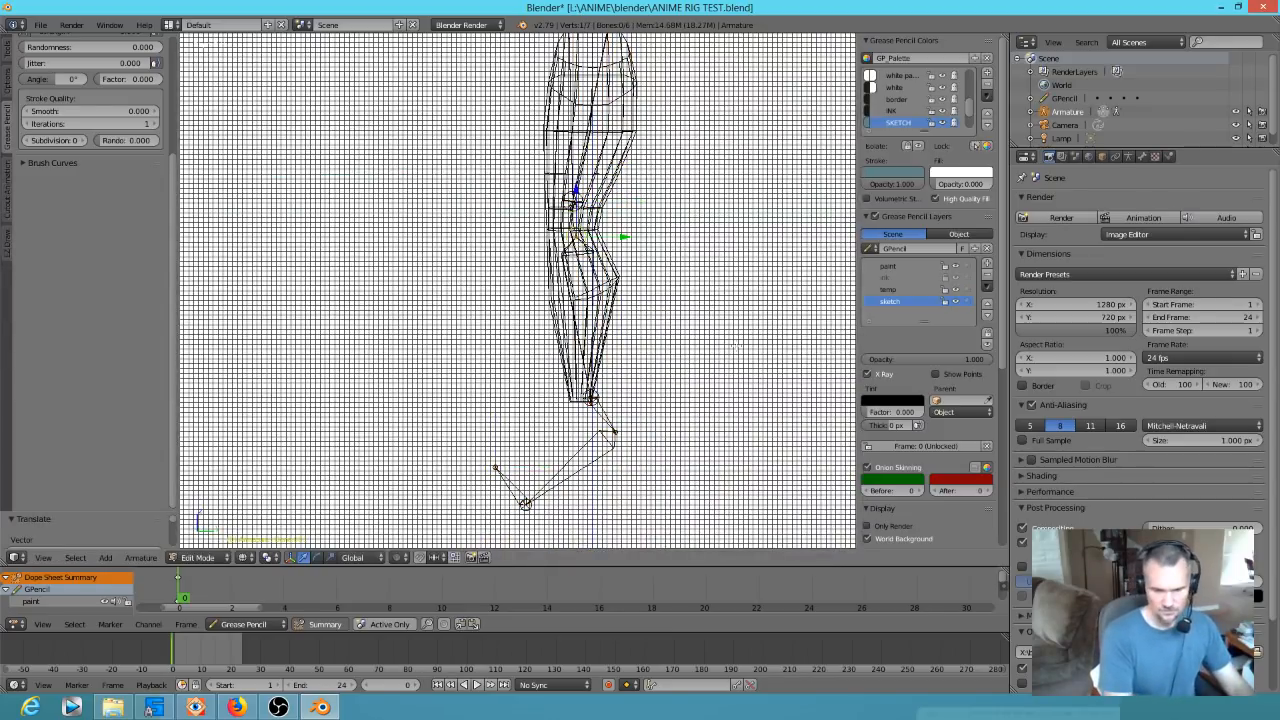
key(Tab)
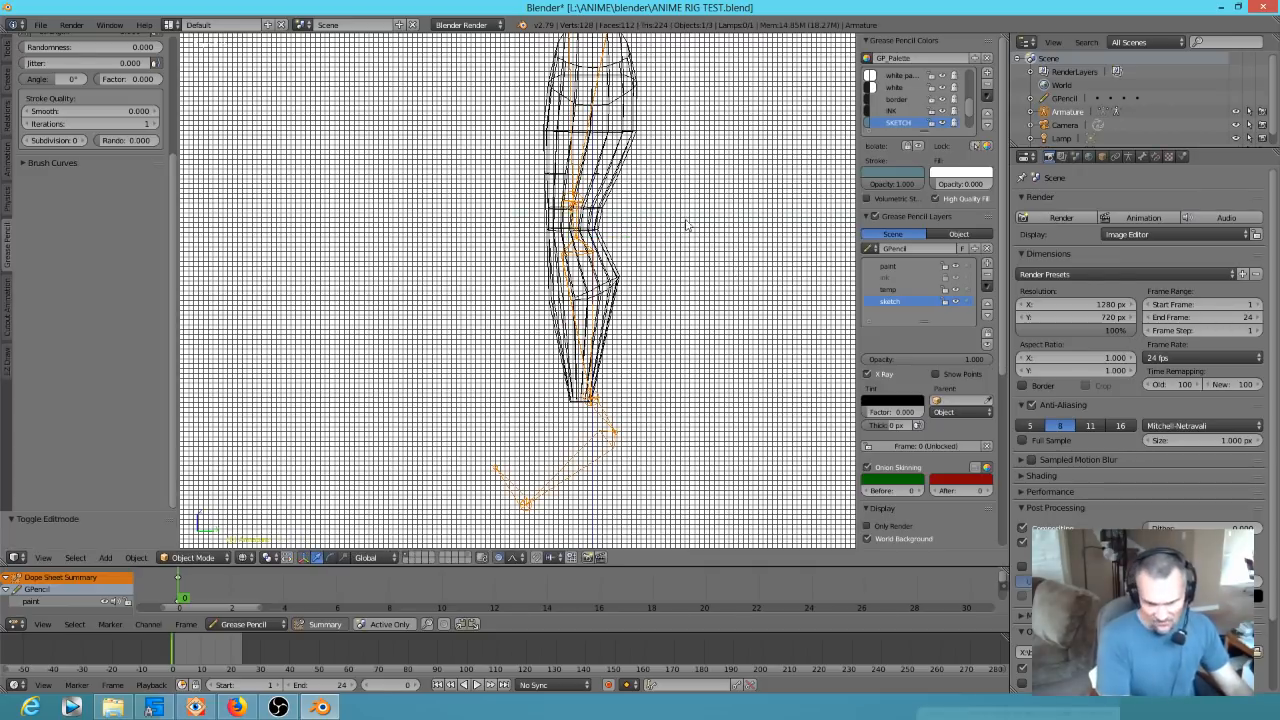
key(Tab)
scroll(644, 146, down, 2)
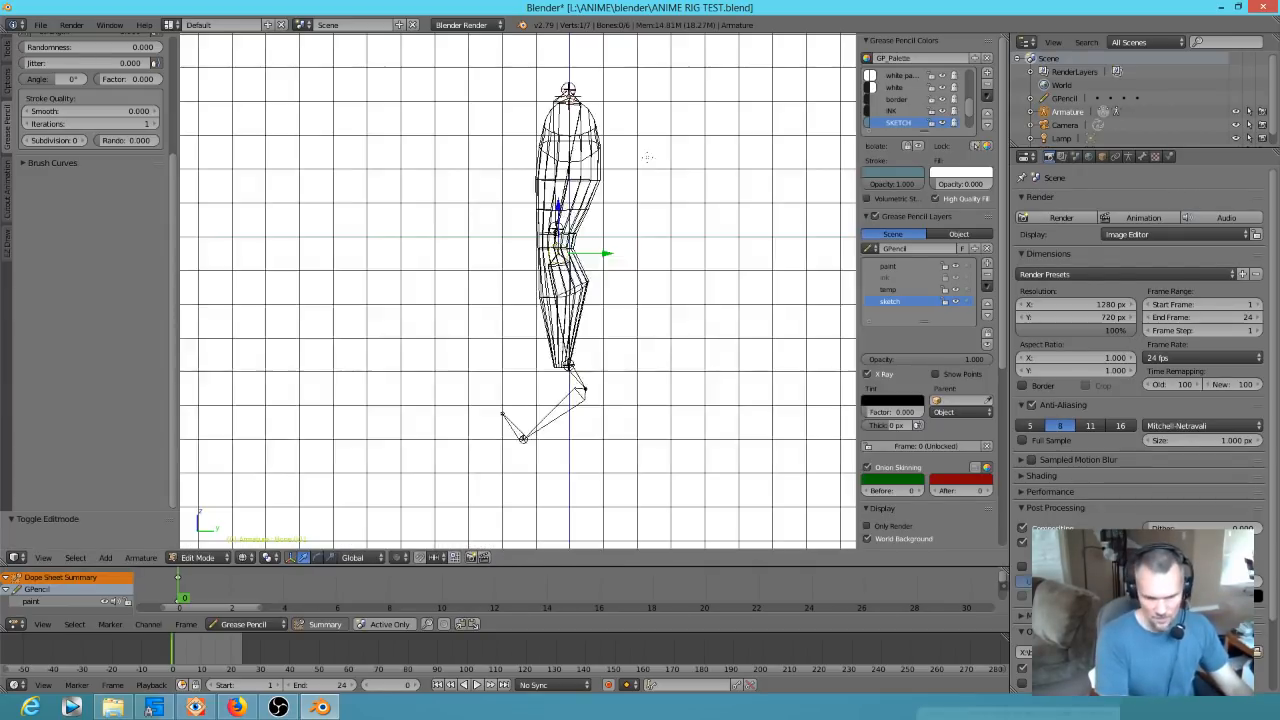
Leave armature editing and parent the leg mesh to the armature with automatic weights
key(Tab)
key(Tab)
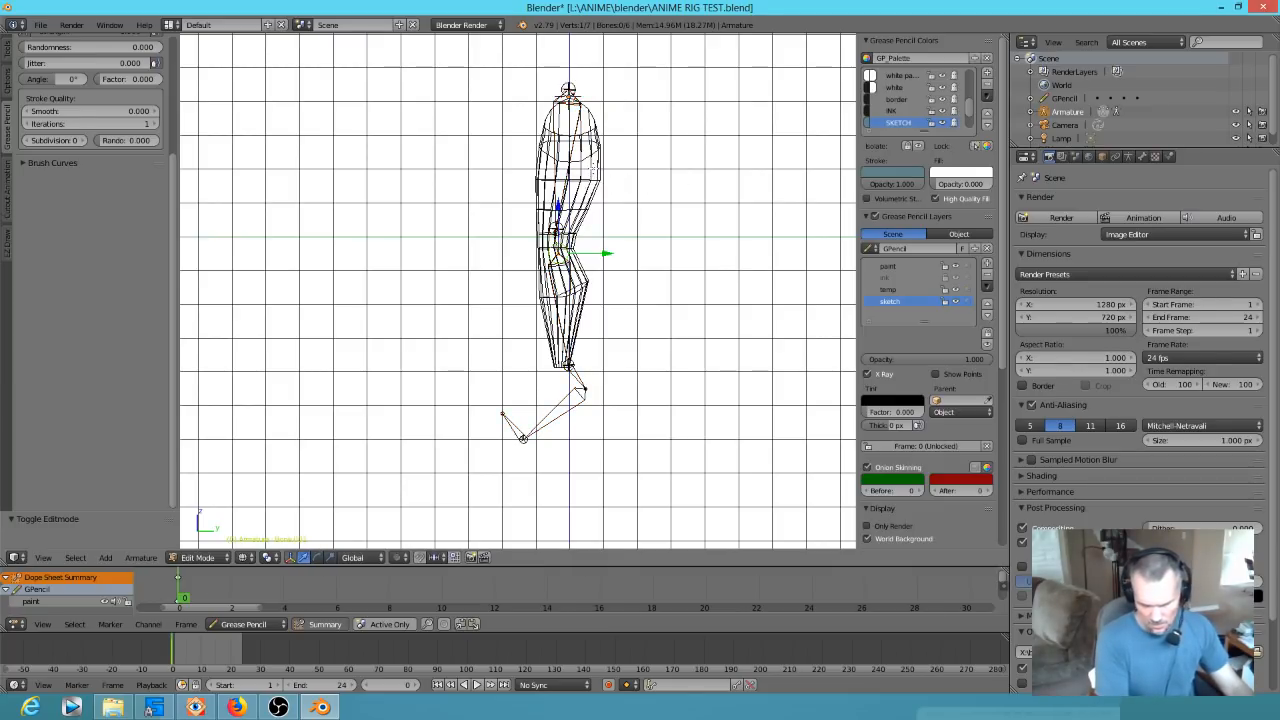
key(Tab)
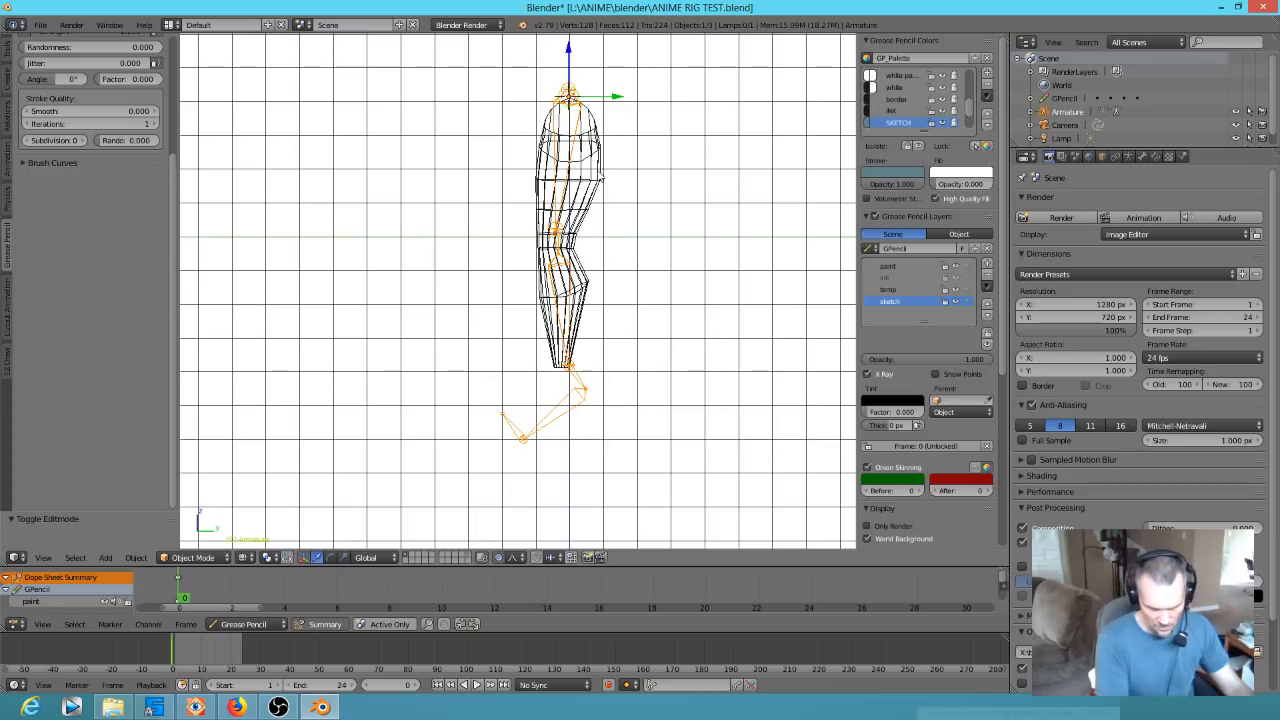
right_click(603, 172)
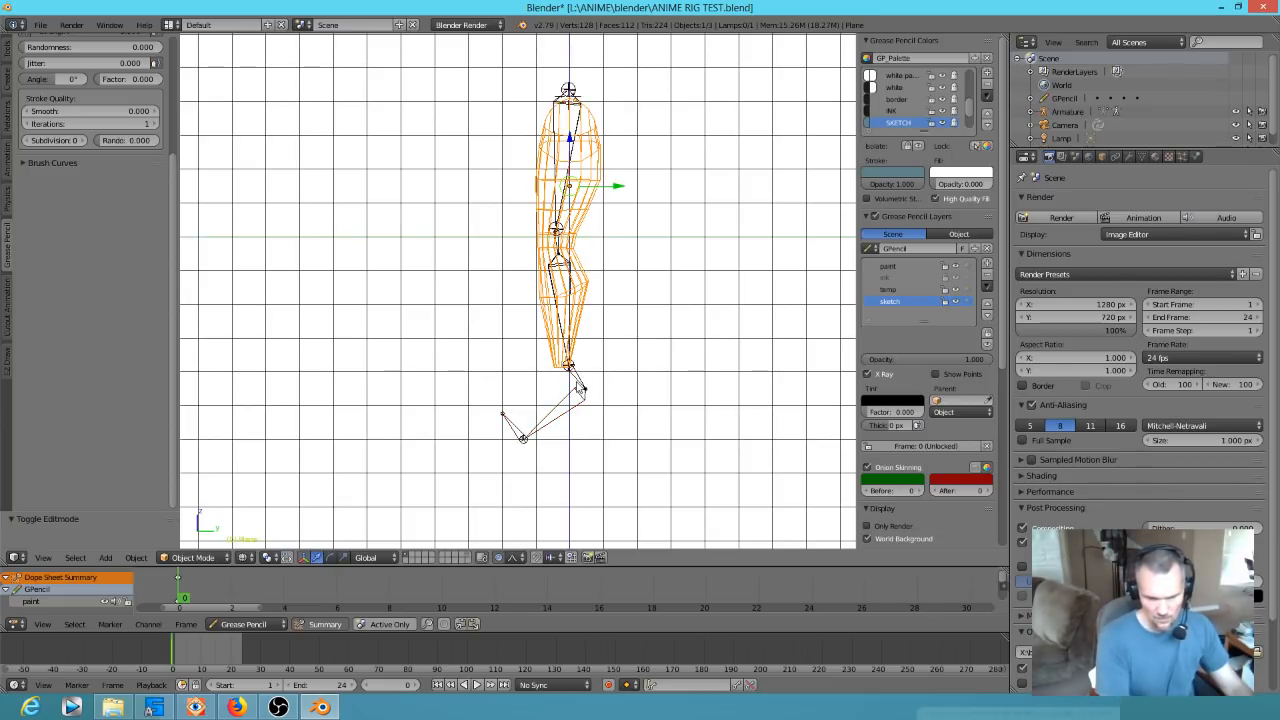
shift+right_click(580, 390)
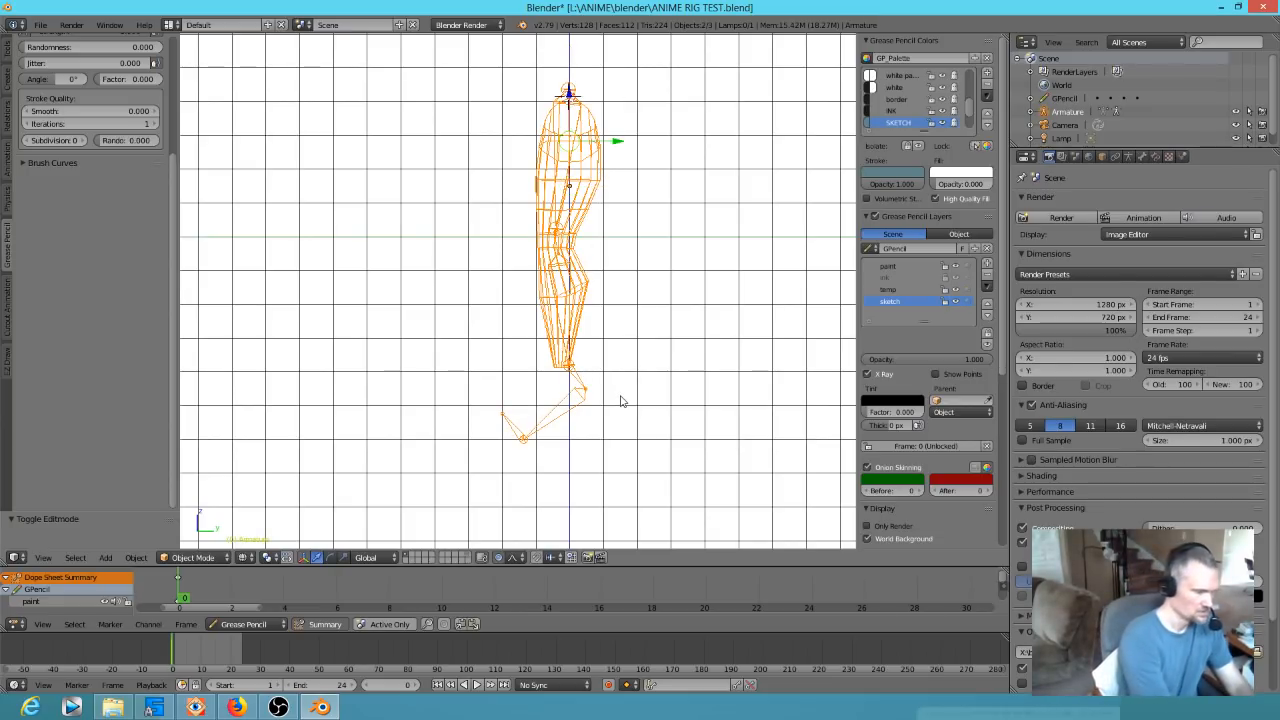
key(ctrl+p)
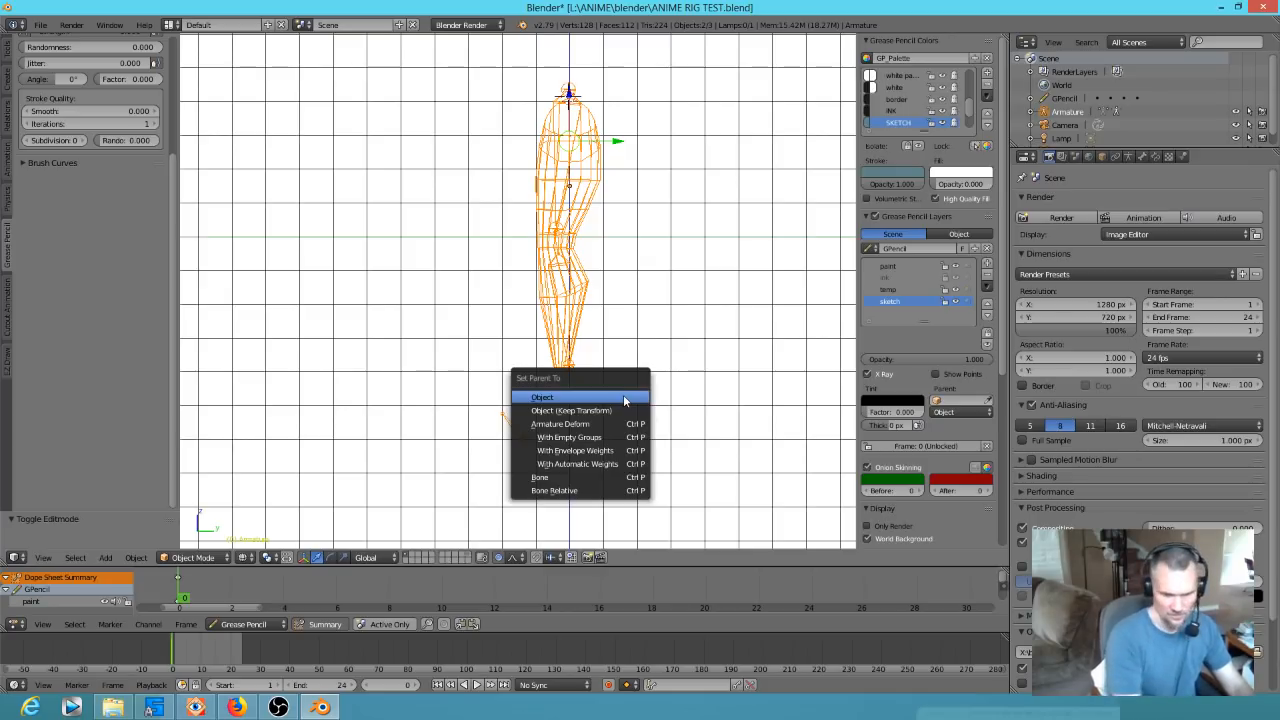
click(589, 466)
Put the armature in Pose Mode and rotate the foot bone downward in side view
right_click(563, 202)
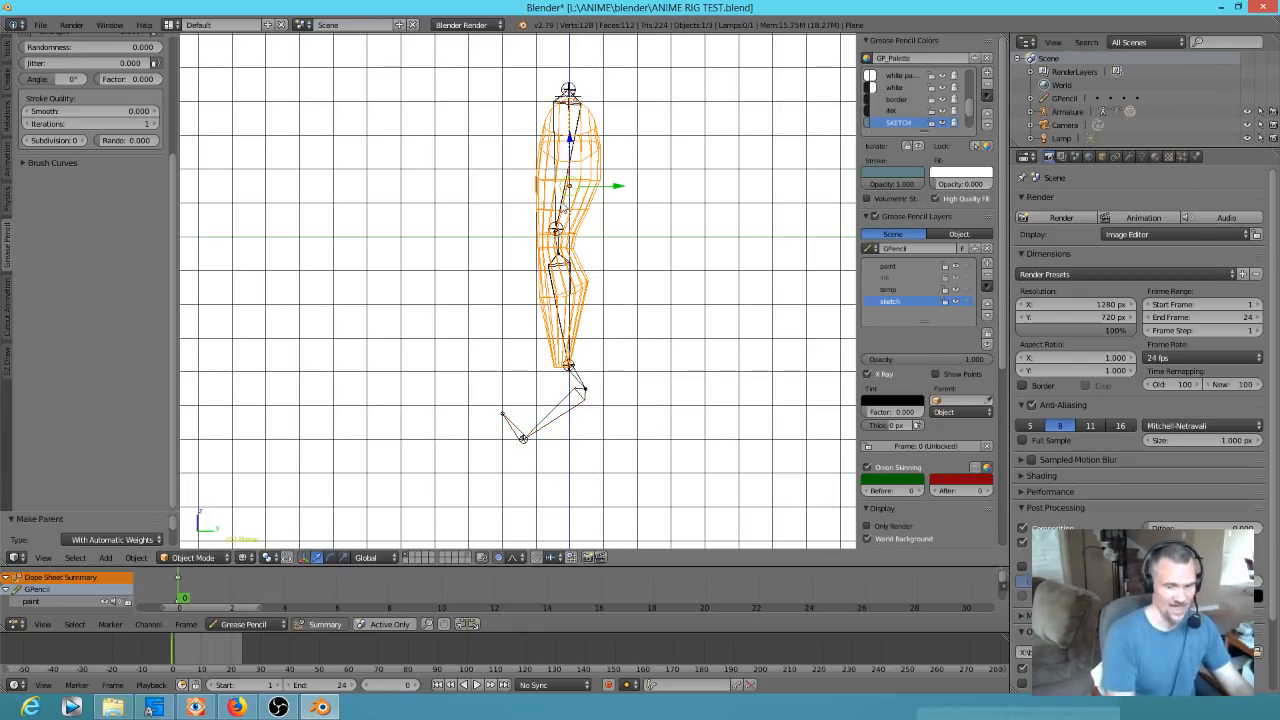
right_click(566, 206)
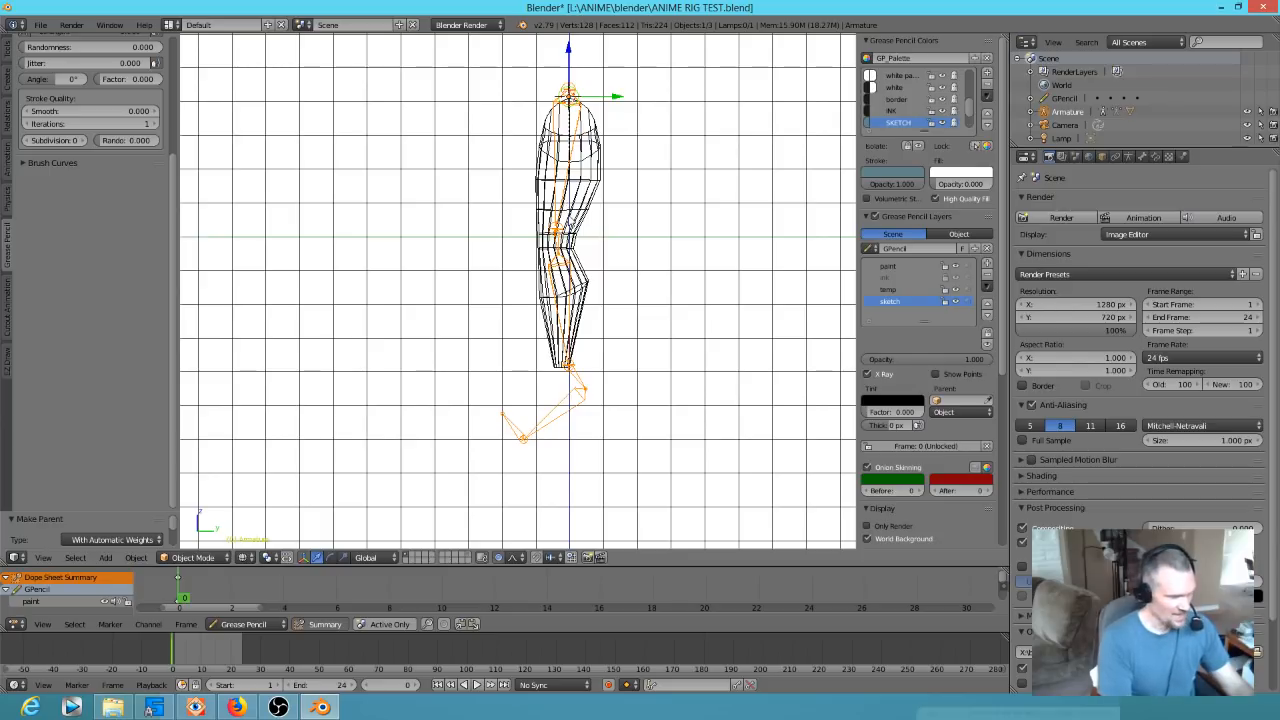
key(ctrl+Tab)
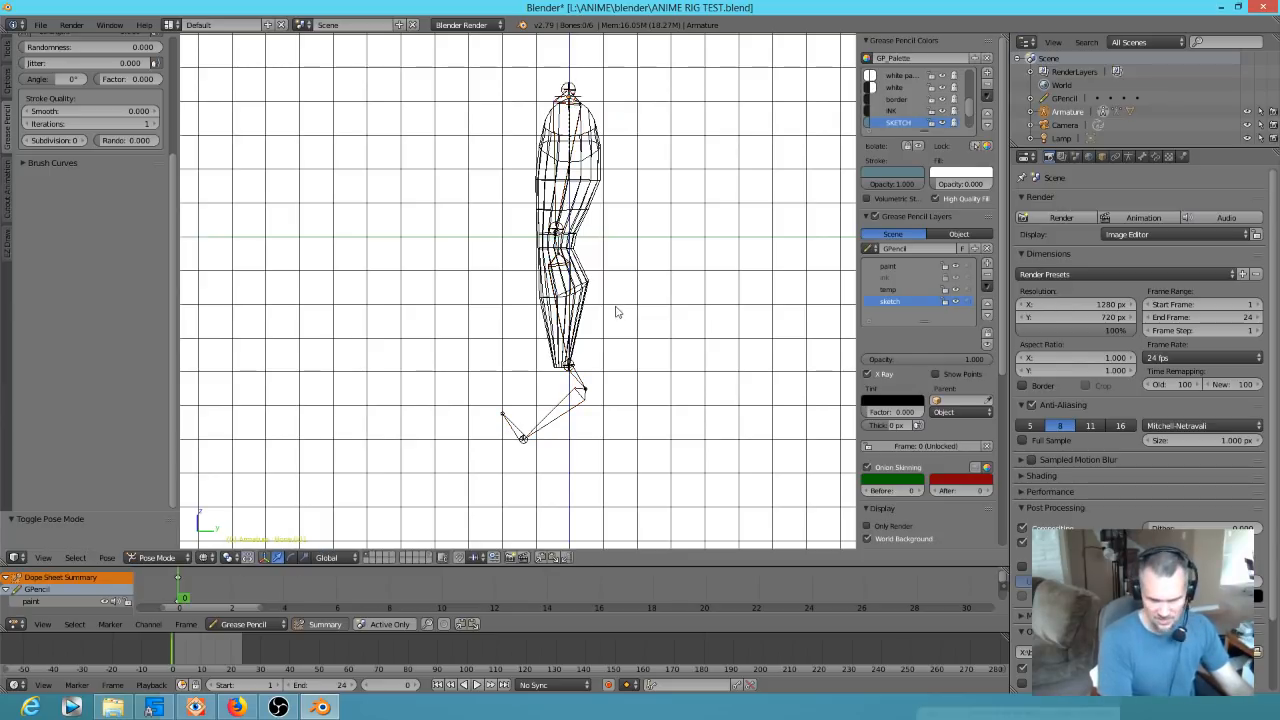
right_click(575, 408)
key(g)
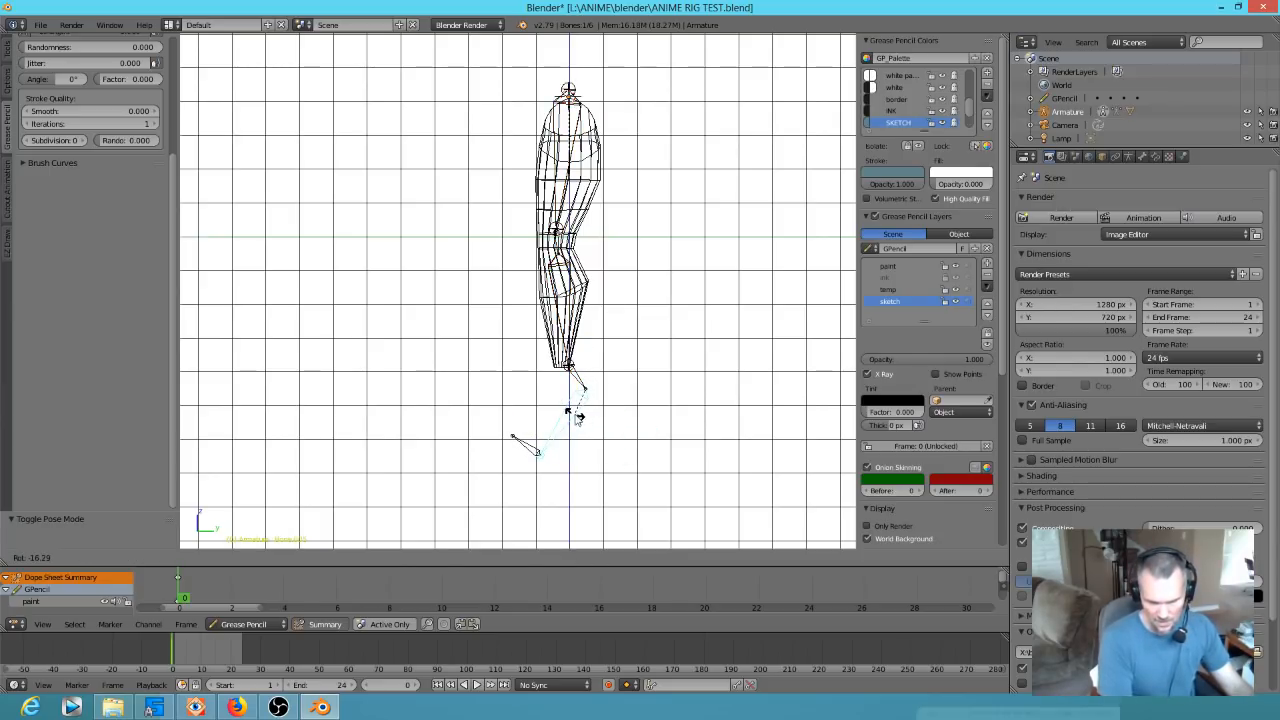
click(575, 420)
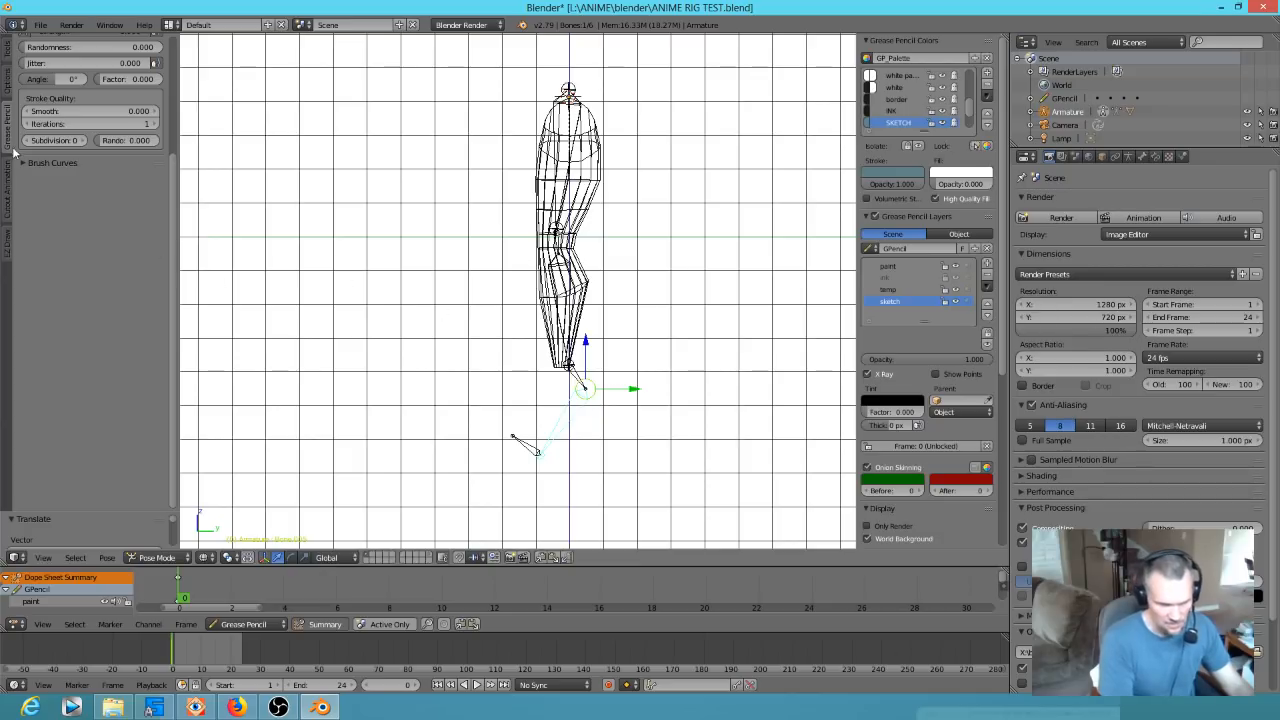
Enable Auto IK in the armature's pose options
click(8, 52)
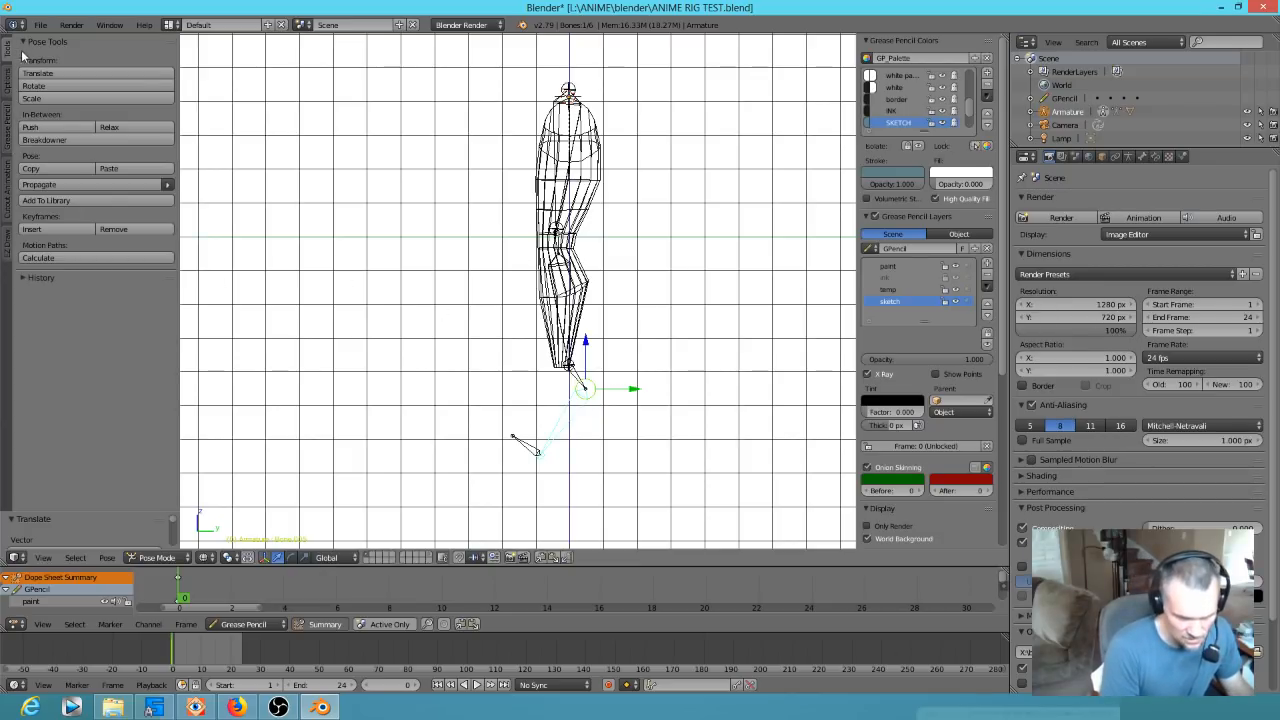
key(Tab)
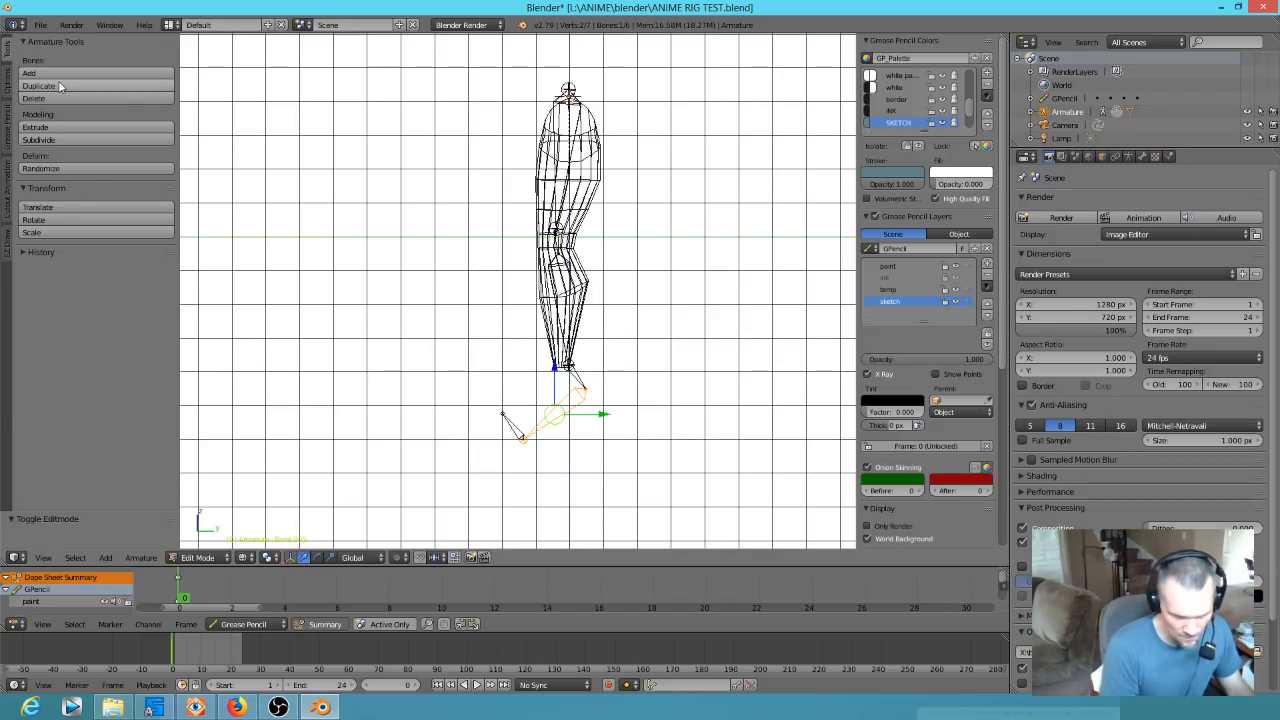
click(7, 88)
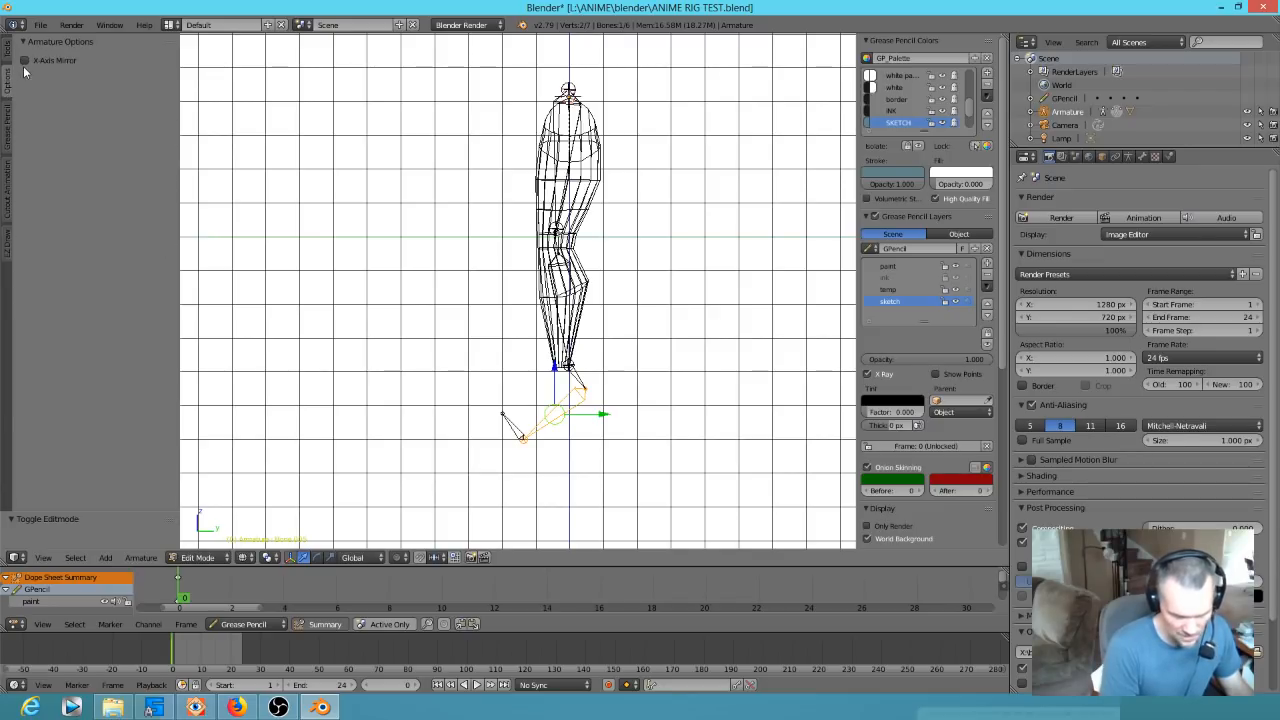
key(ctrl+Tab)
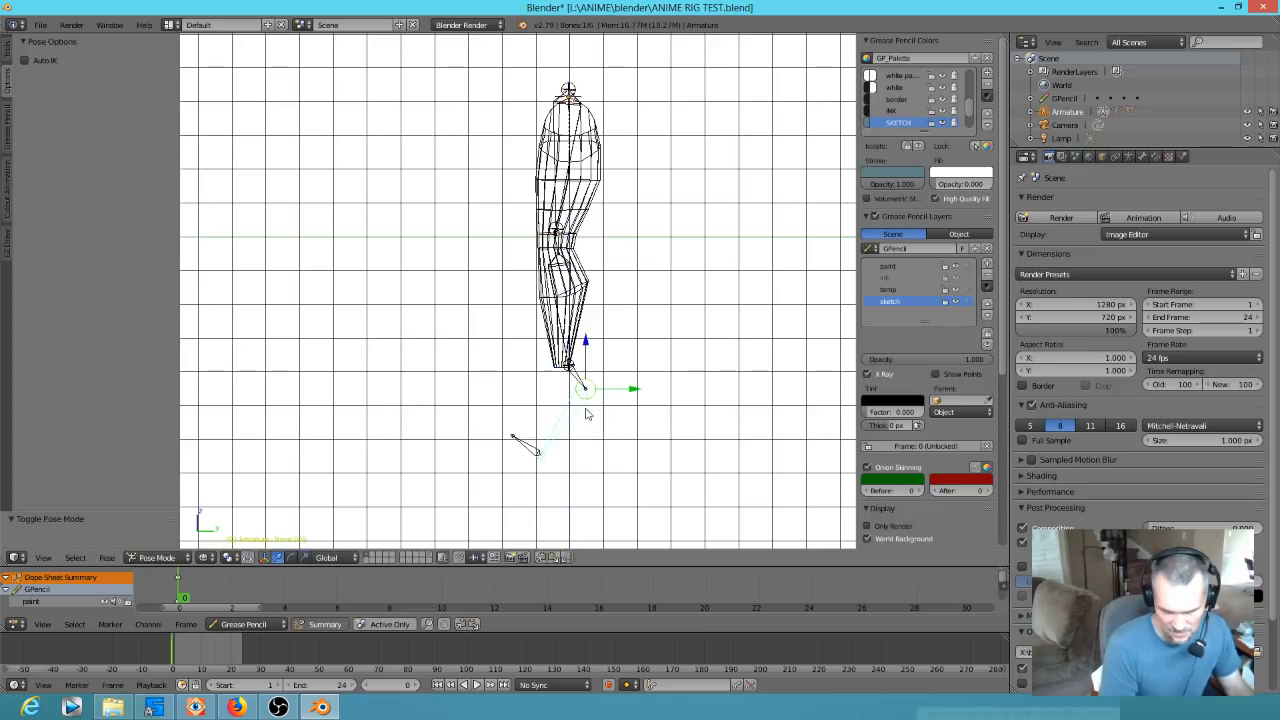
click(33, 64)
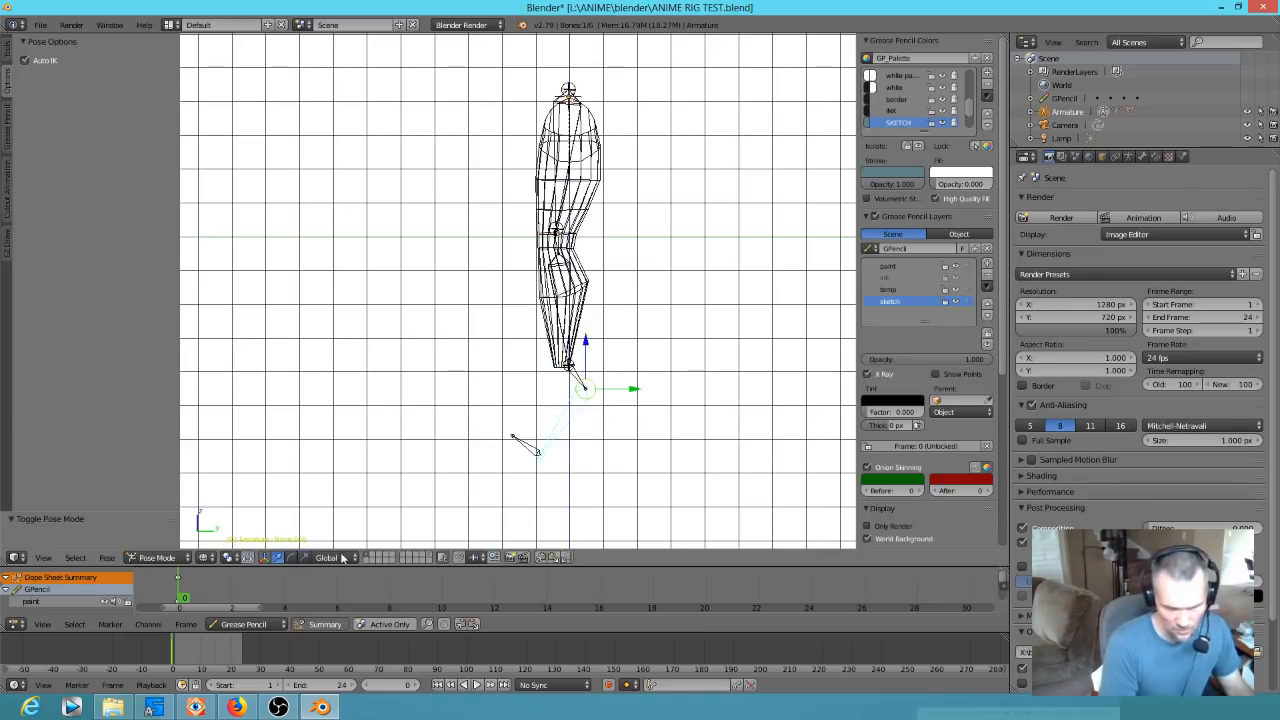
Bend the leg at the knee by moving the shin bone in side view, and save the file
key(g)
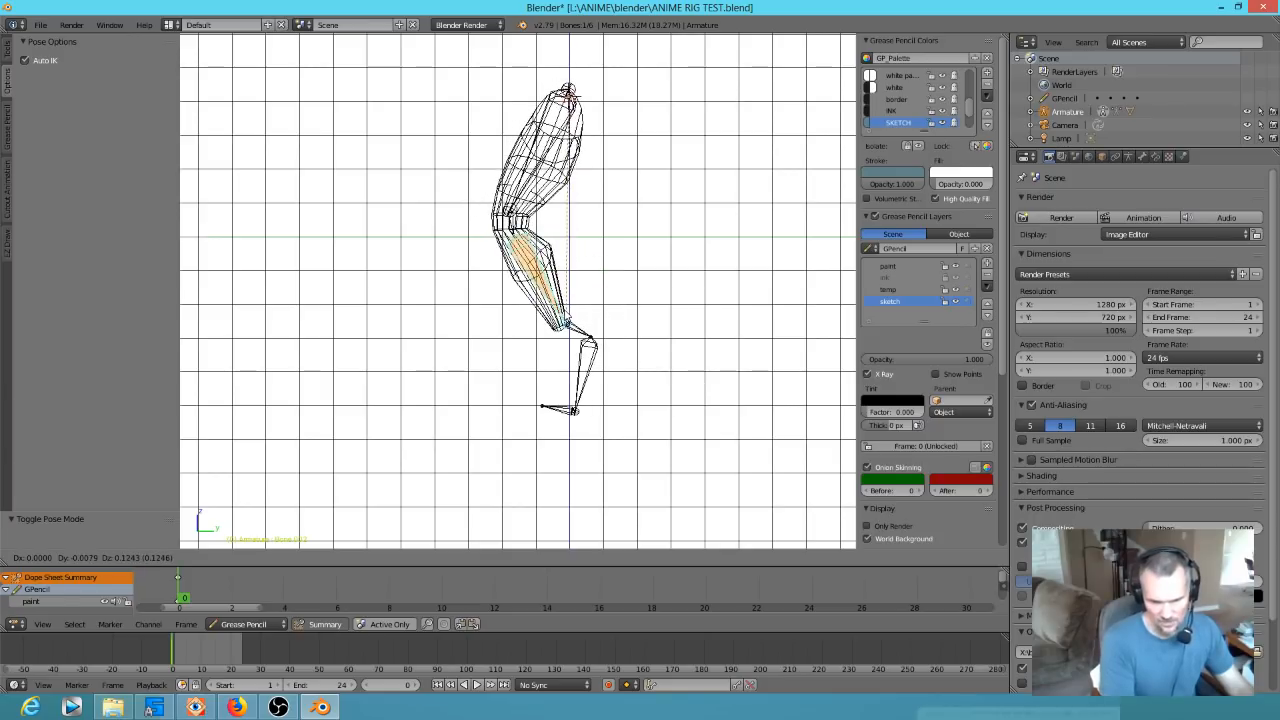
click(562, 328)
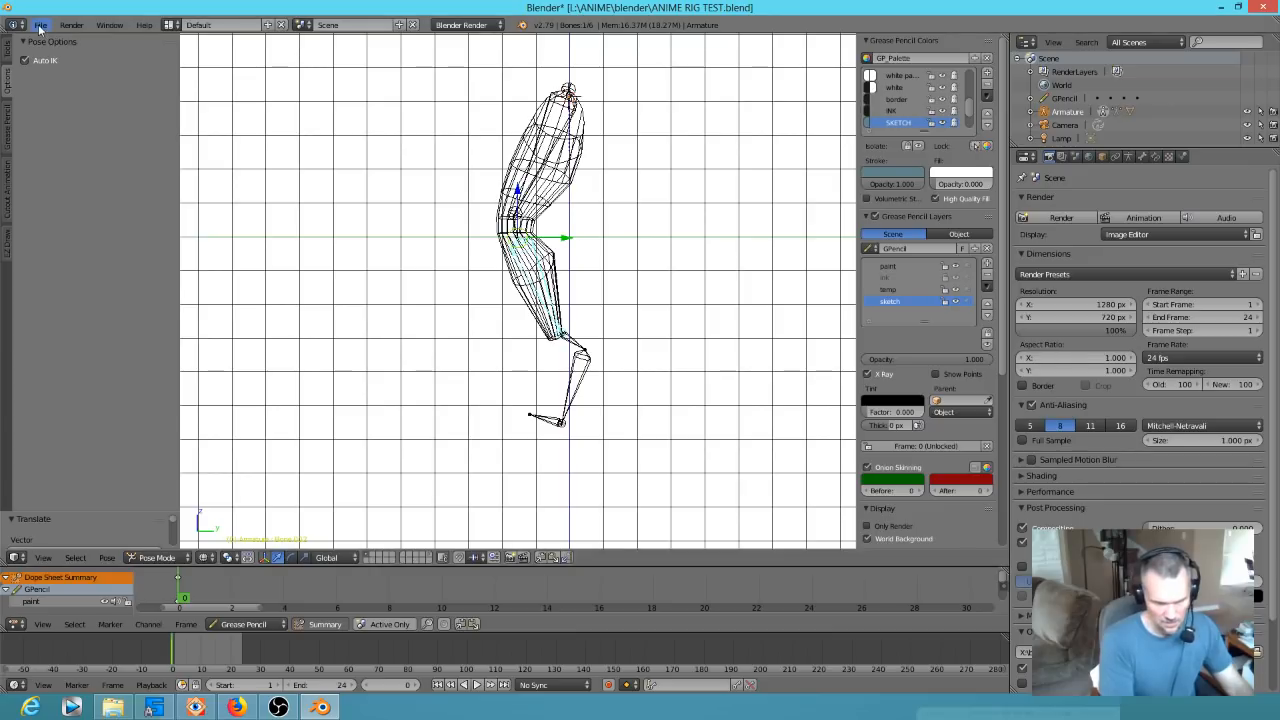
key(ctrl+s)
click(242, 170)
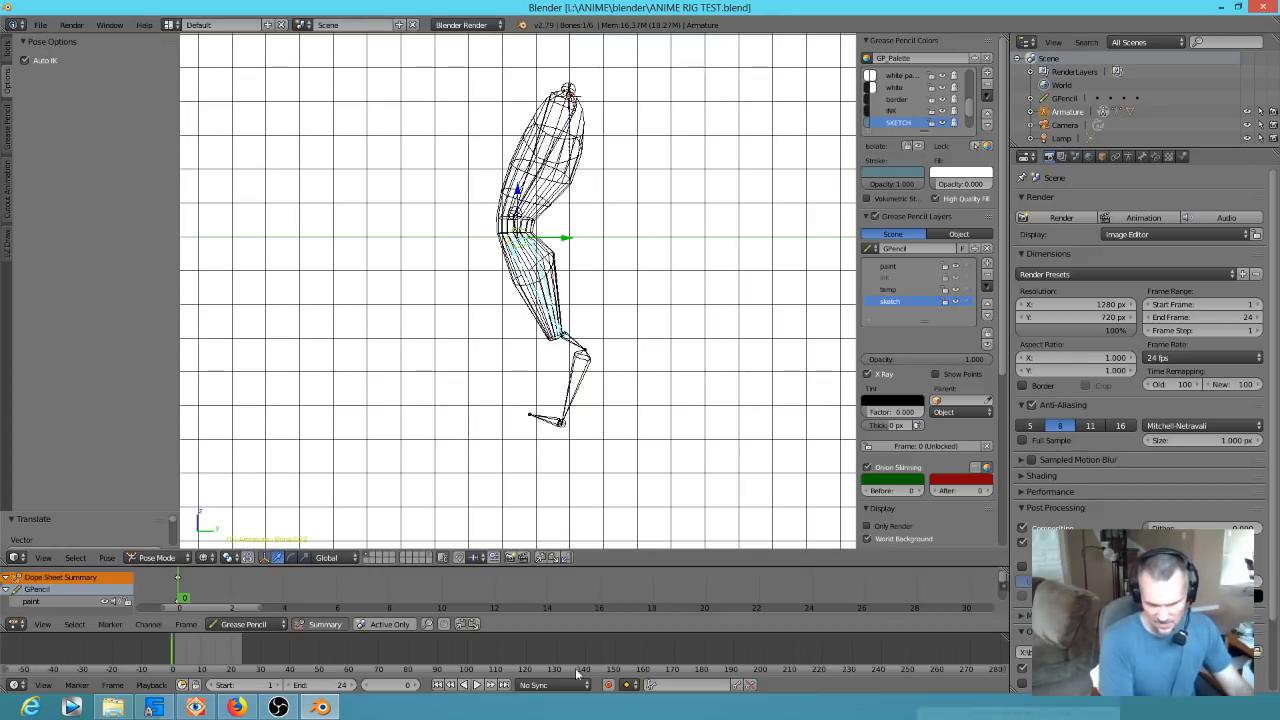
Turn on automatic keyframing and pose the leg raised with a bent knee at frame 8
click(607, 685)
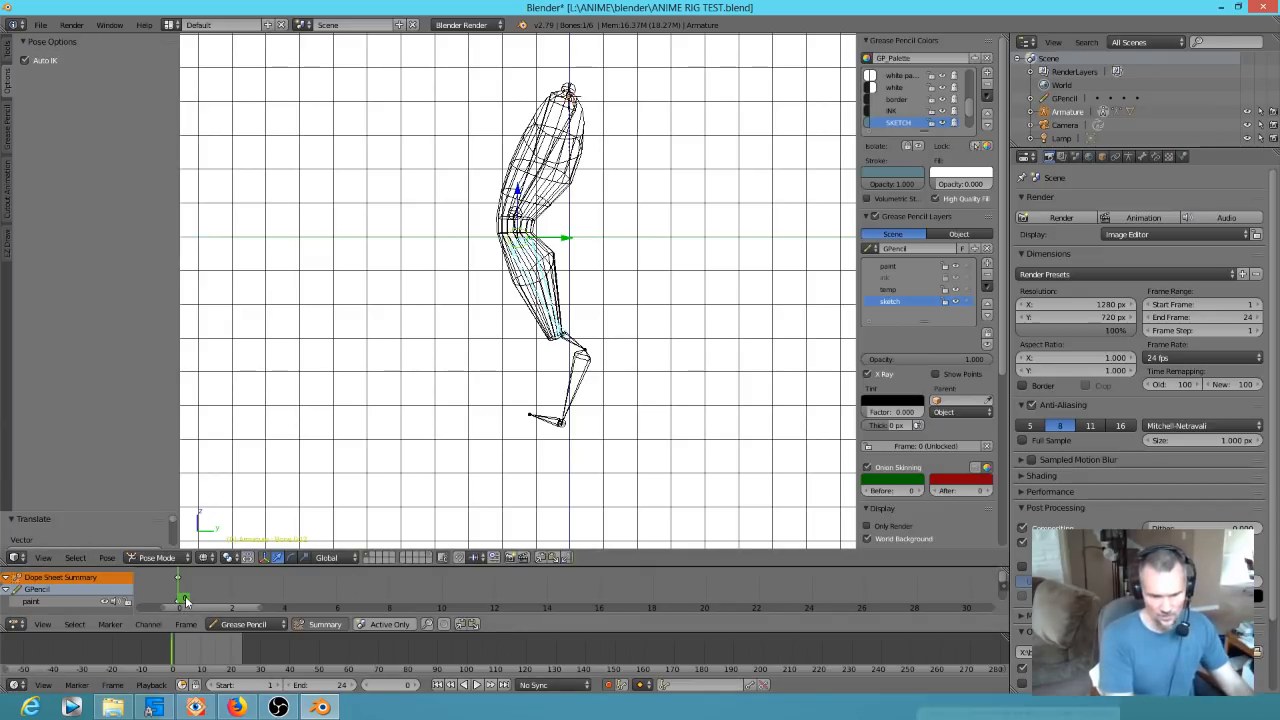
key(alt+a)
drag(150, 584, 388, 610)
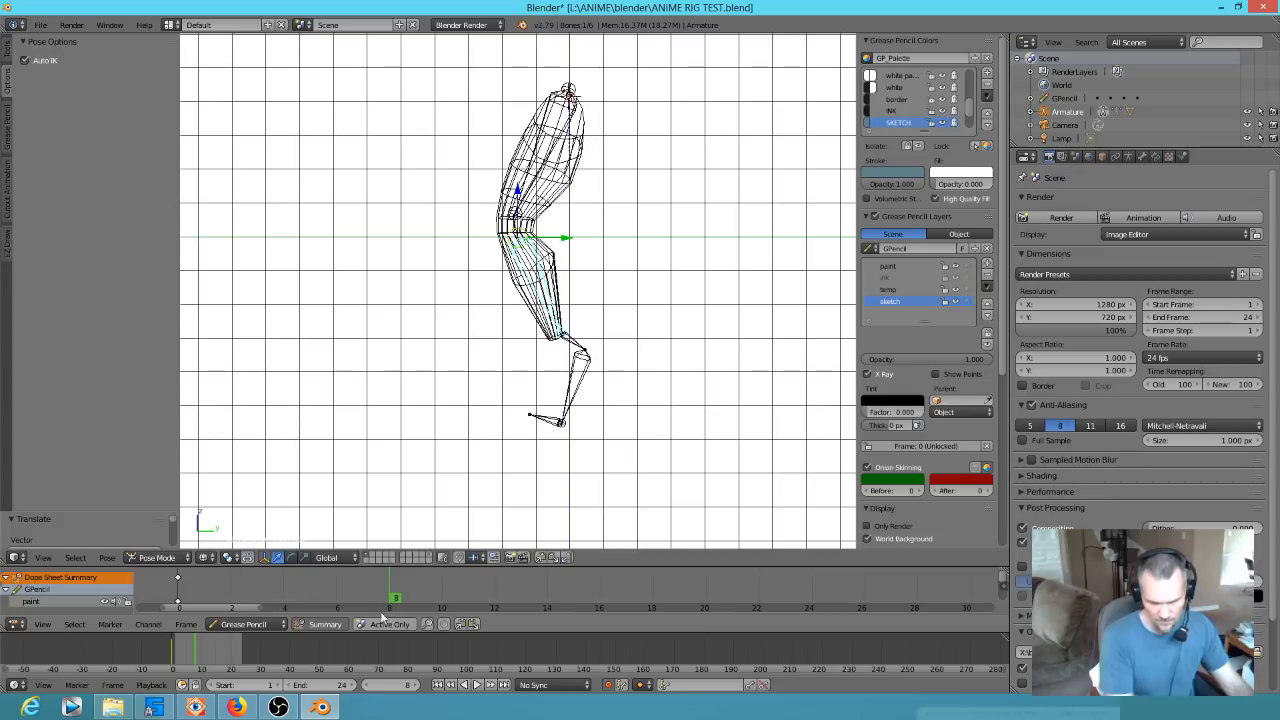
right_drag(589, 379, 556, 234)
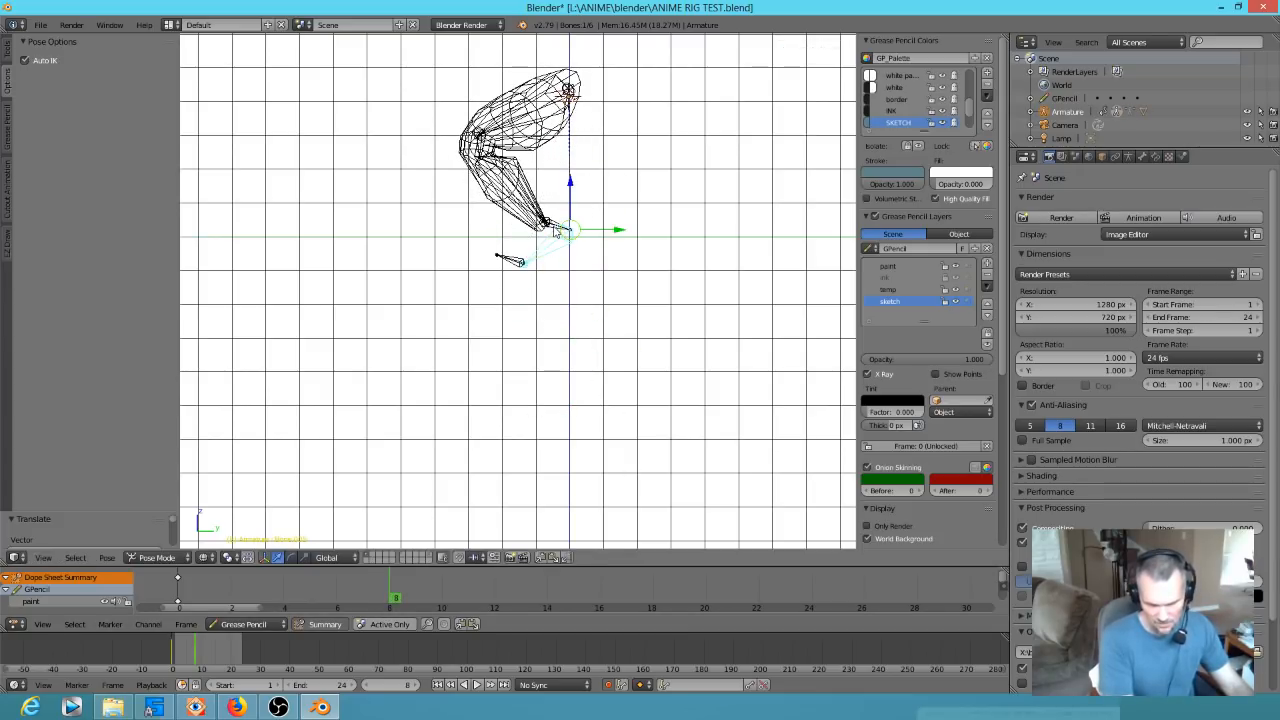
In front view at frame 8, move the thigh, shin and toe bones so the bent leg swings outward
key(KP_1)
right_click(412, 150)
key(g)
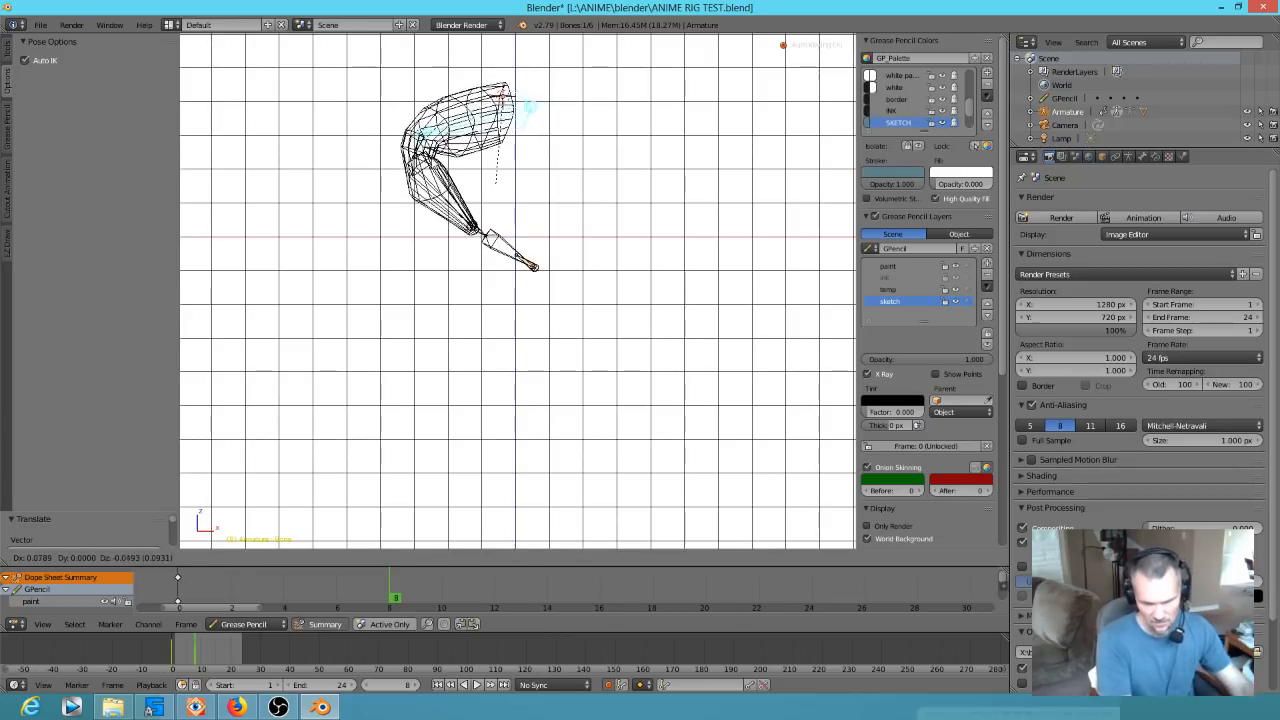
right_click(535, 58)
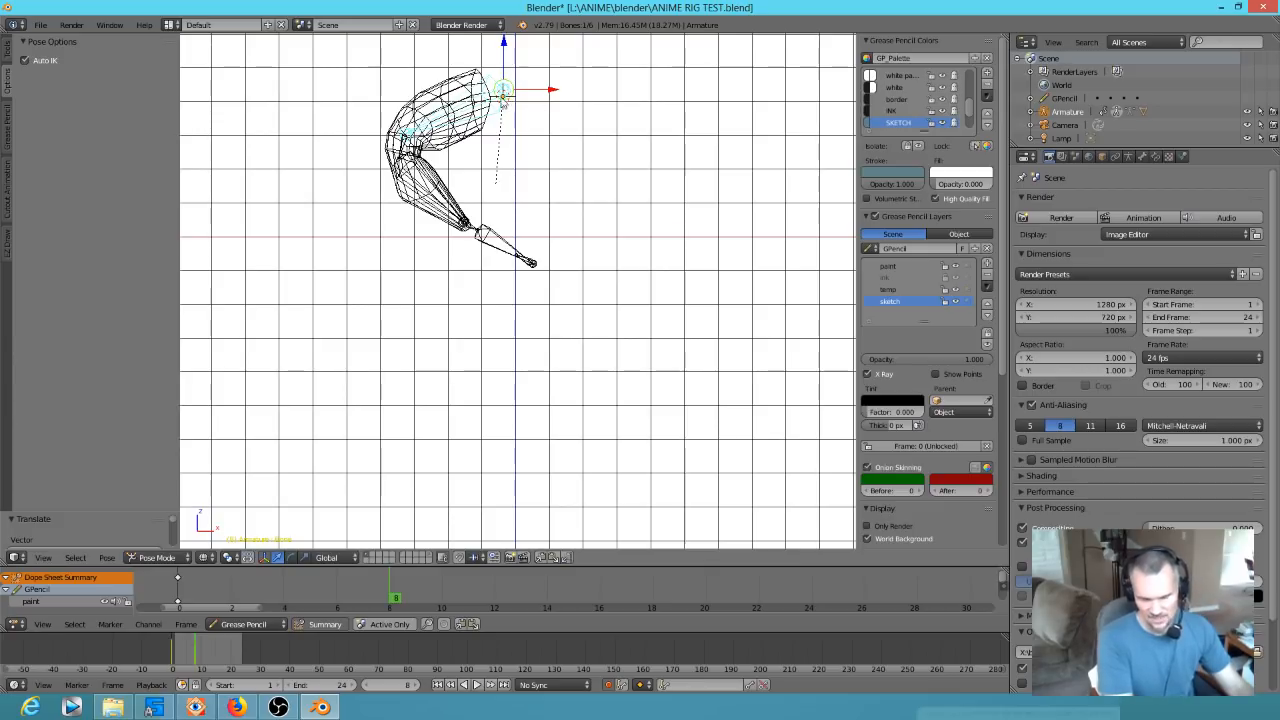
key(g)
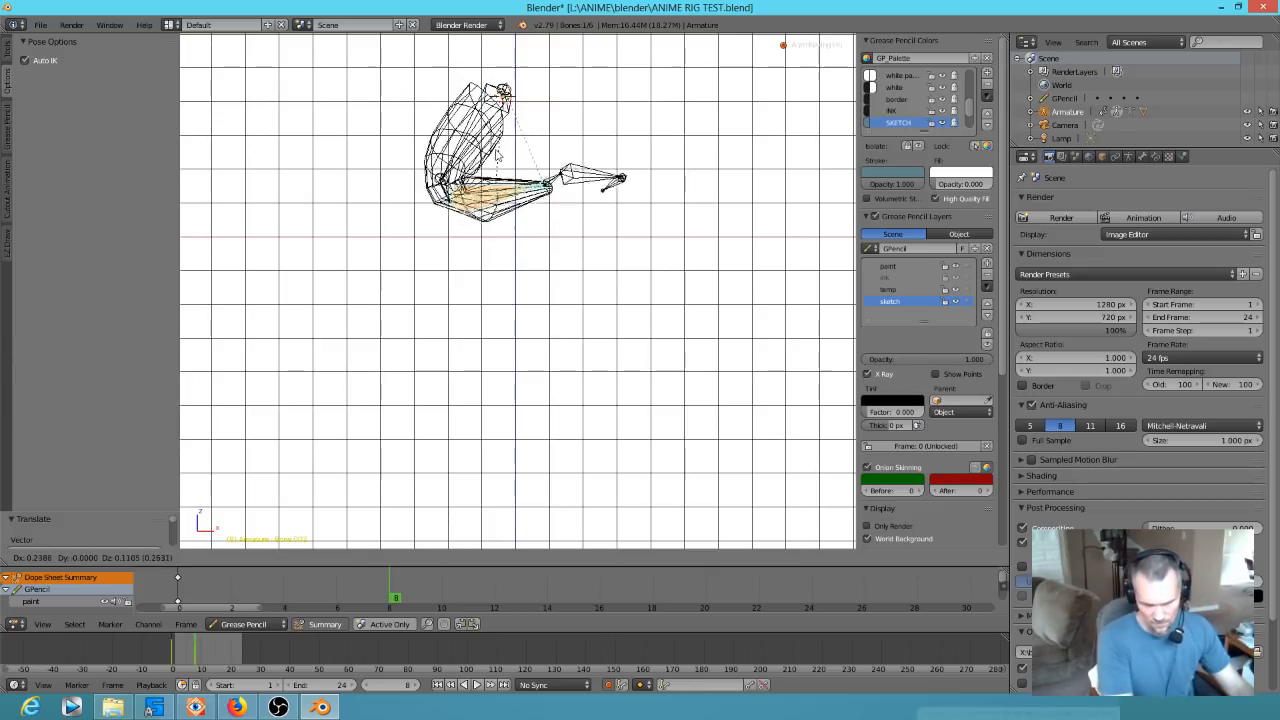
click(480, 163)
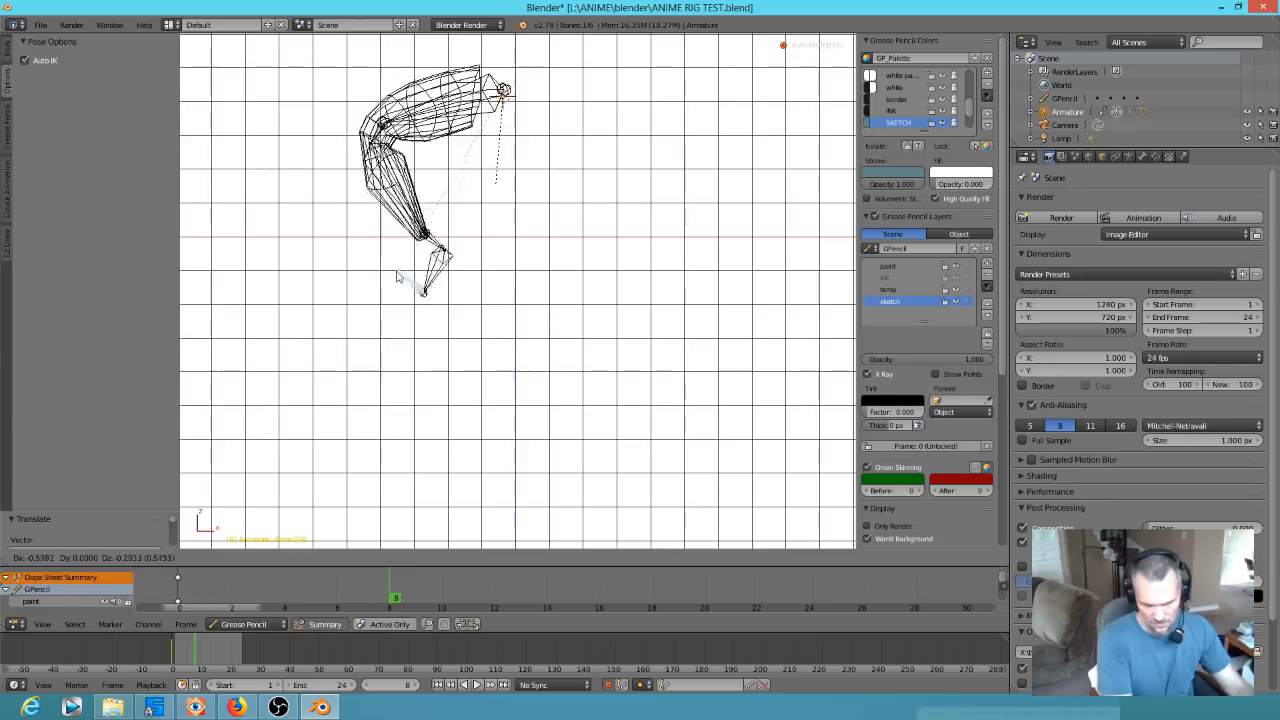
click(392, 238)
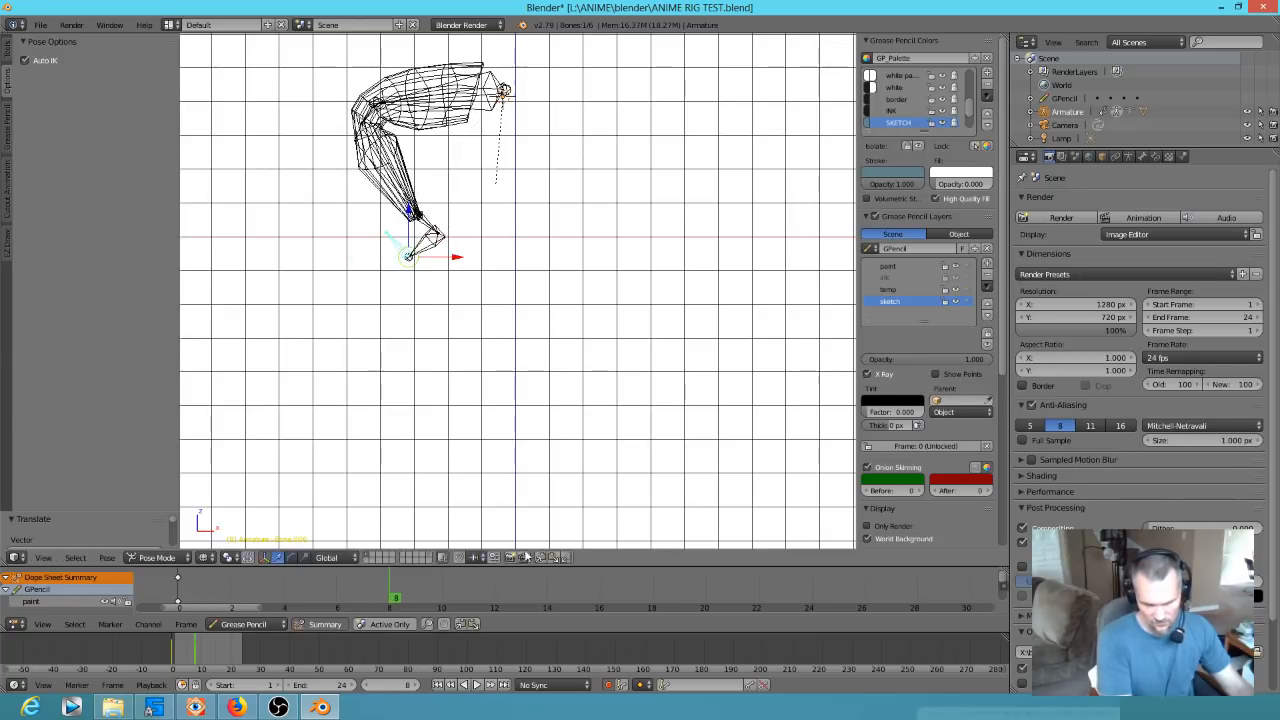
At frame 0, pull the leg down to a nearly straight stance and reposition the foot bone in side view
click(338, 598)
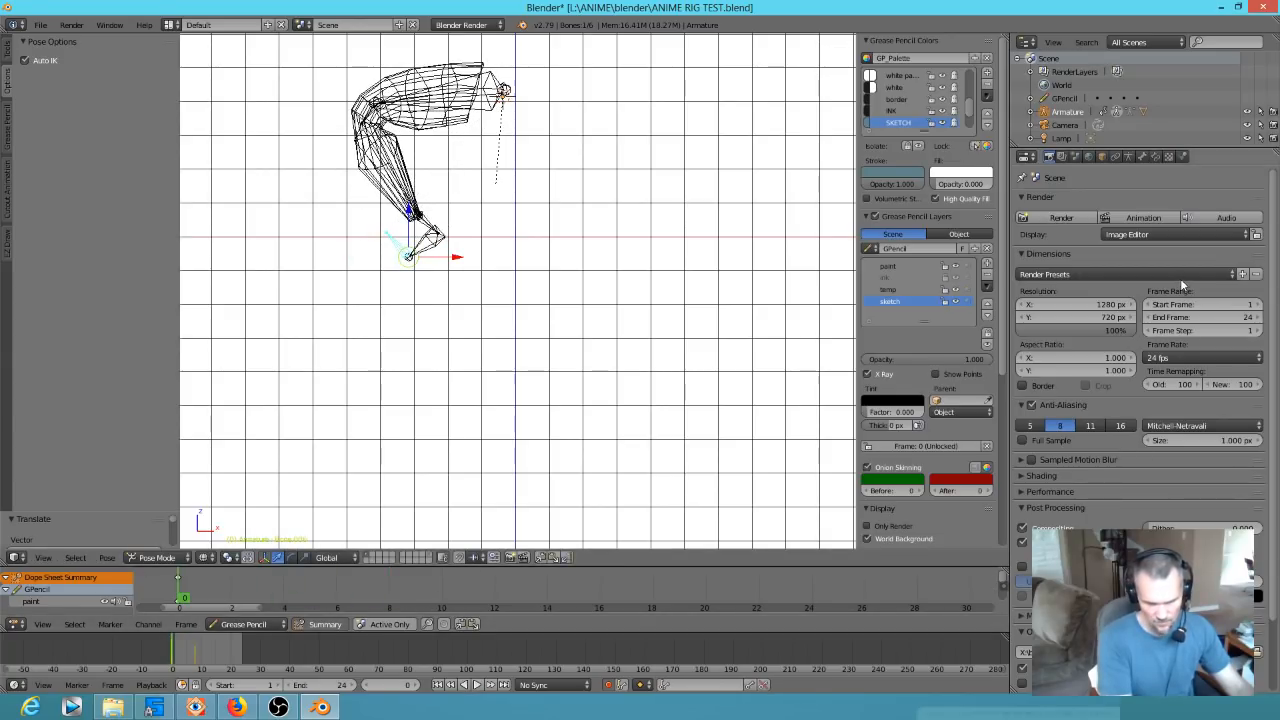
key(g)
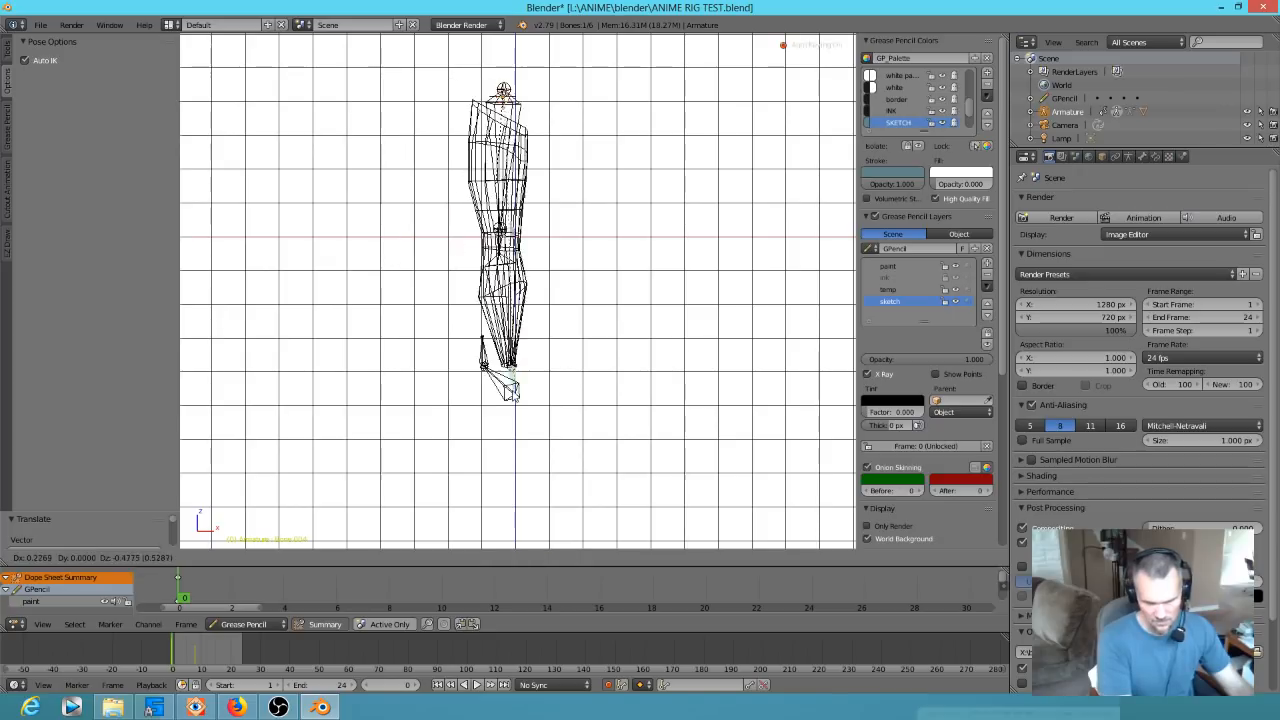
click(502, 368)
key(KP_5)
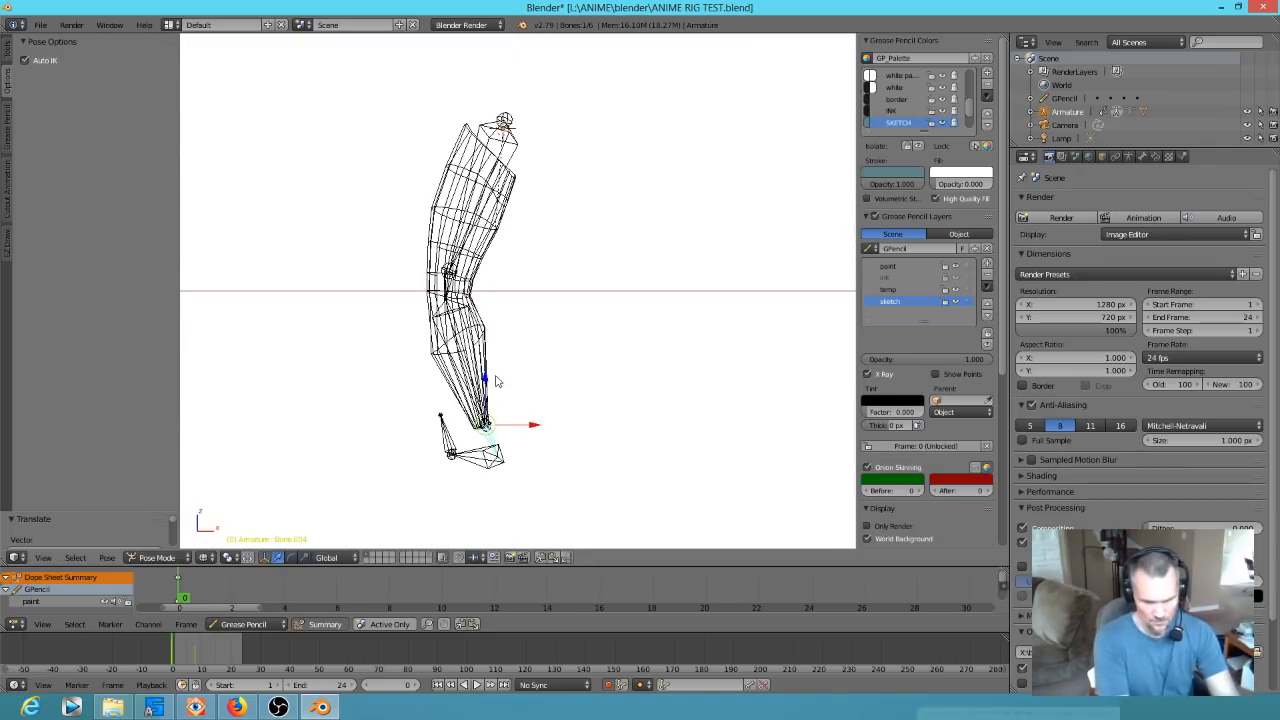
key(KP_3)
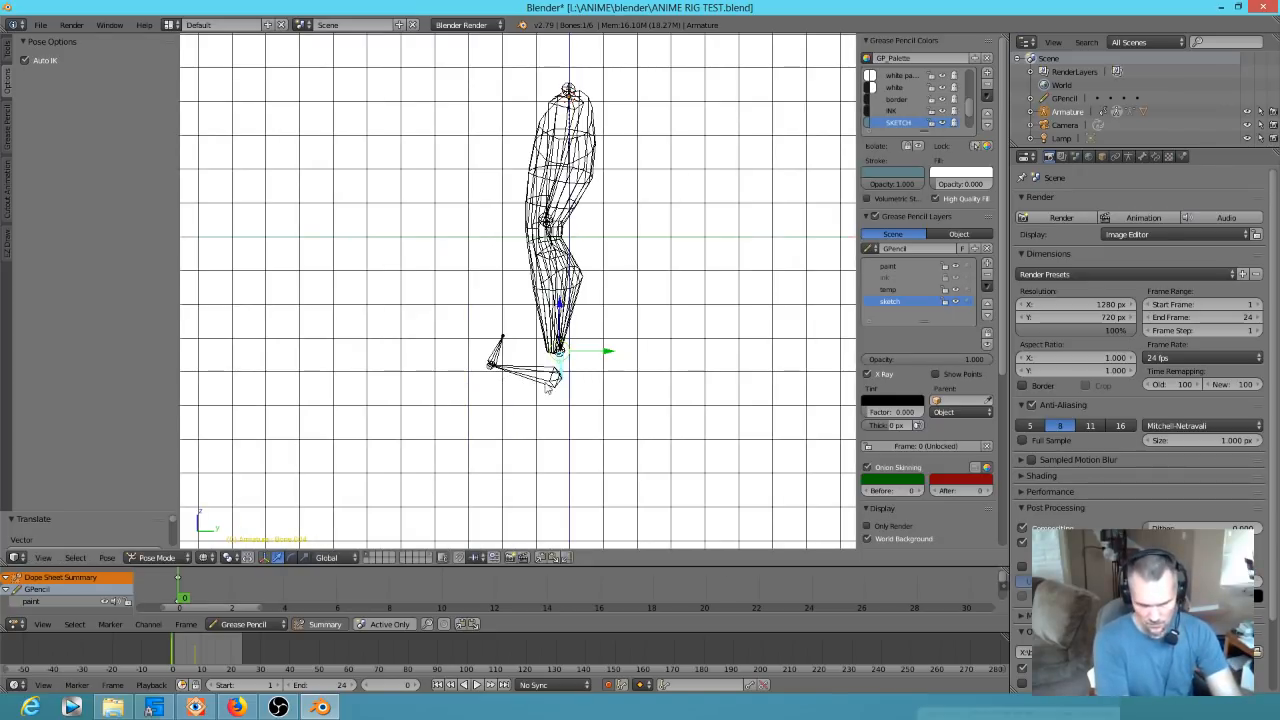
right_click(549, 383)
key(g)
click(519, 390)
At frame 14, move the shin bone forward and up in side view to pose a forward kick
drag(188, 594, 546, 614)
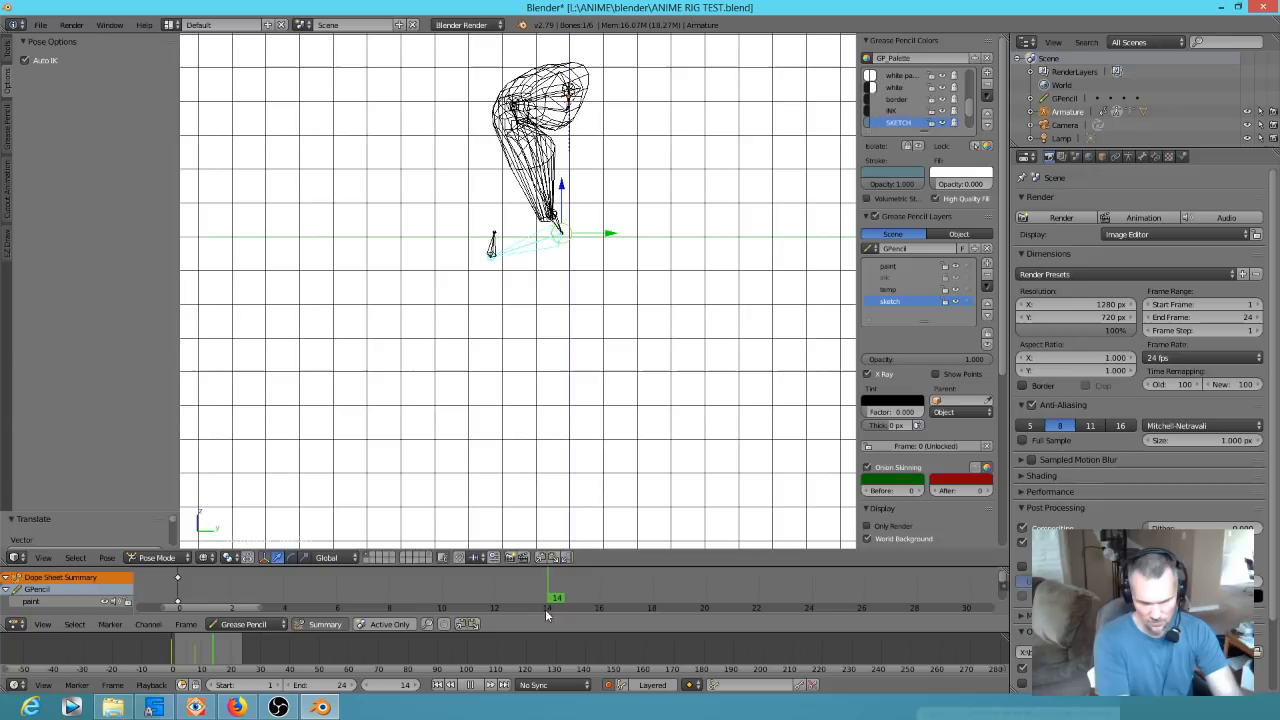
right_click(538, 182)
key(g)
click(317, 158)
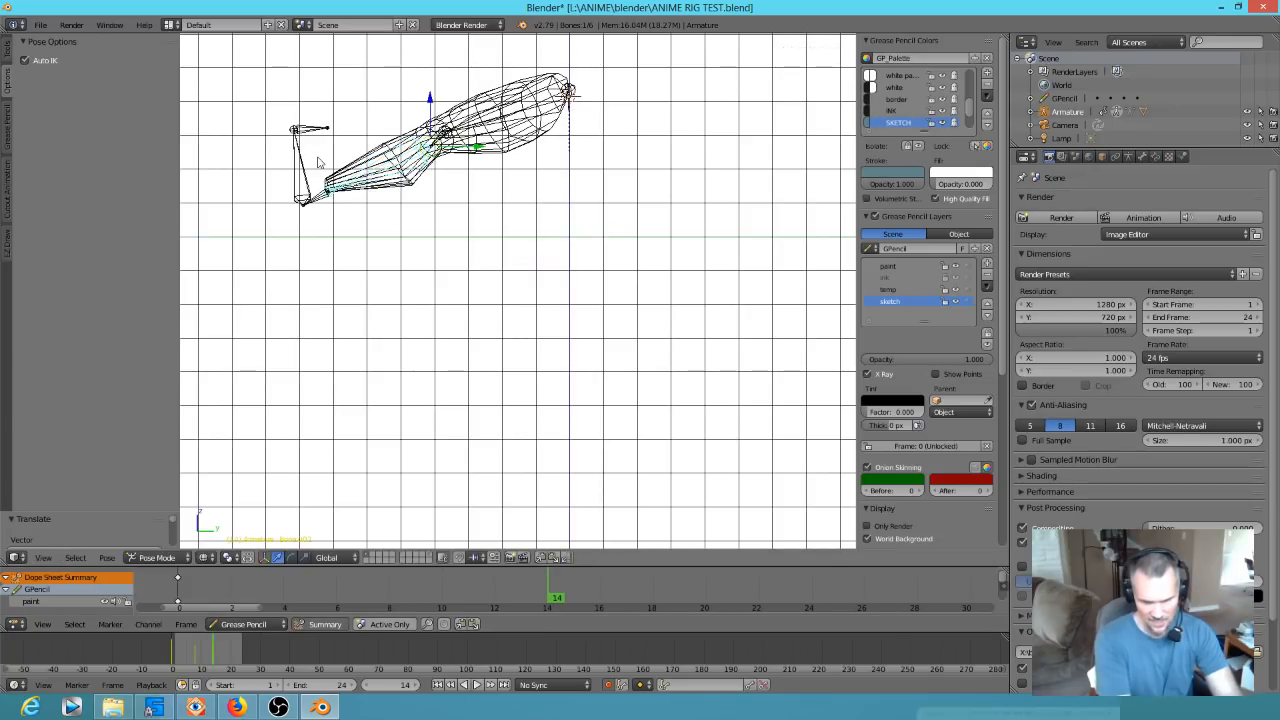
Scrub through the keyed frames and check the leg's motion and deformation in front view
drag(554, 603, 838, 591)
key(KP_1)
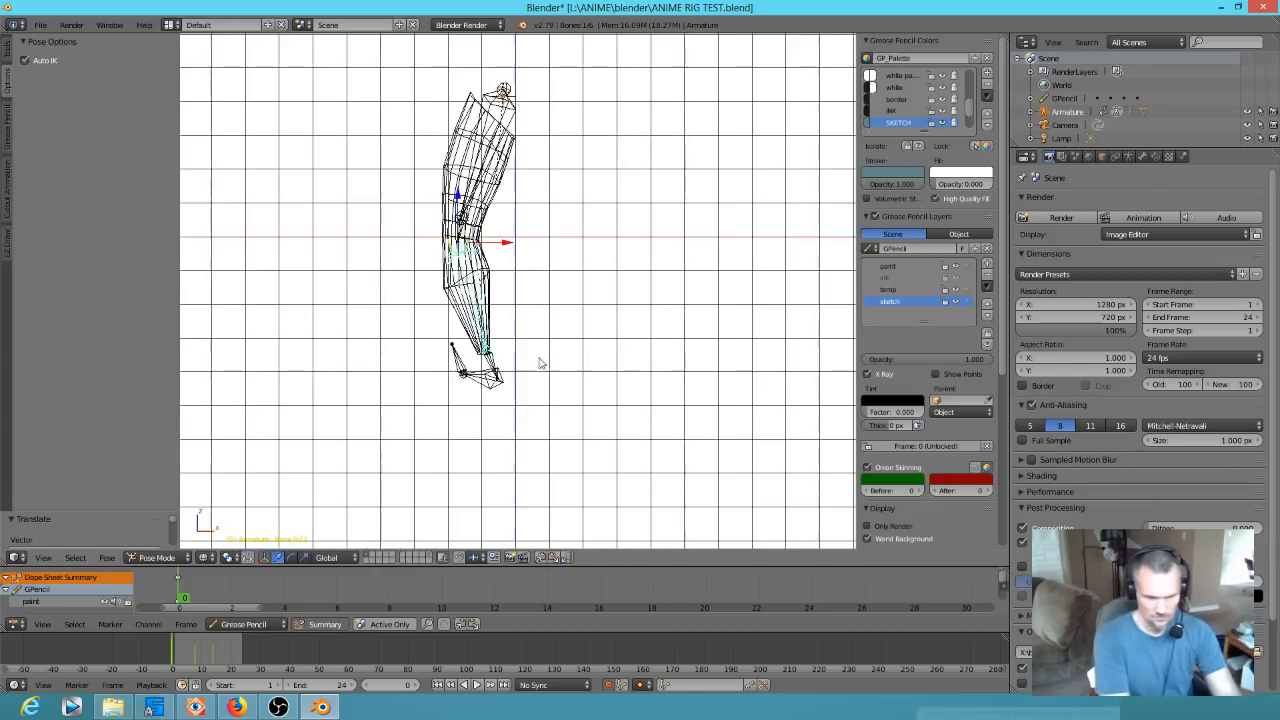
mouse_move(181, 603)
mouse_down()
mouse_move(462, 597)
mouse_move(172, 597)
mouse_move(323, 588)
mouse_up()
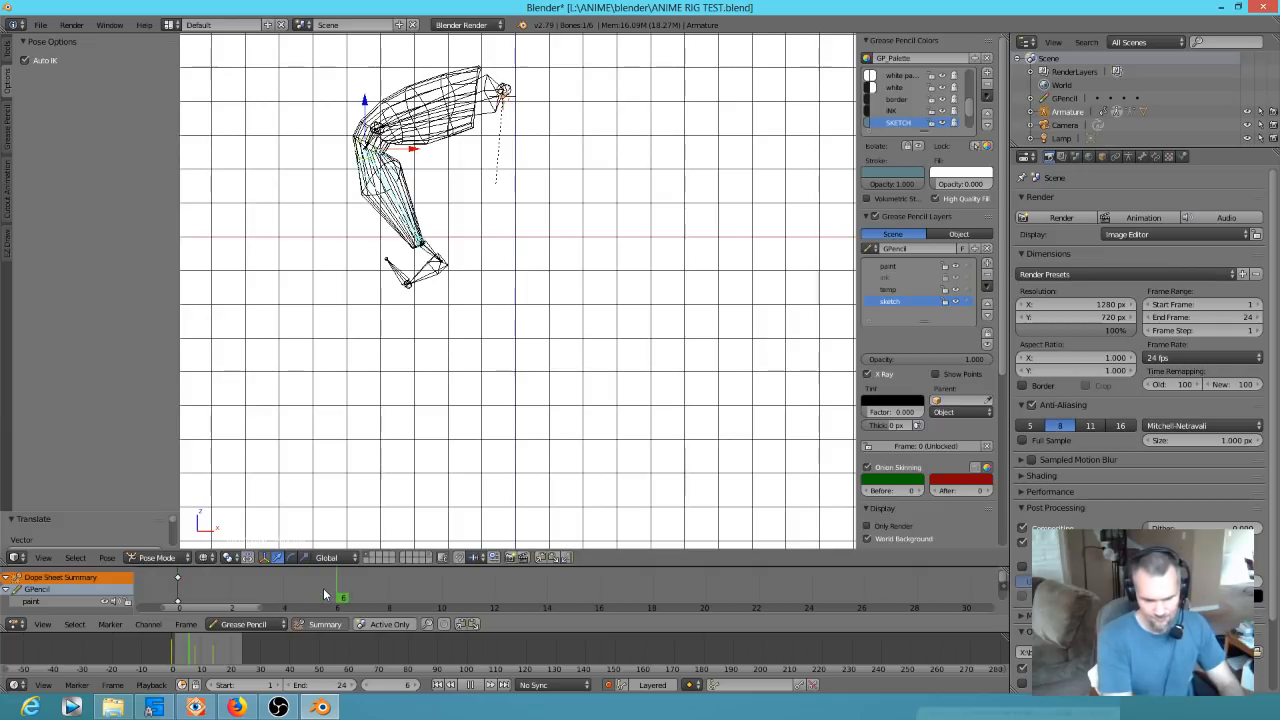
Switch the animation editor from Grease Pencil mode to Dope Sheet mode so the armature's keyframes are listed
click(244, 625)
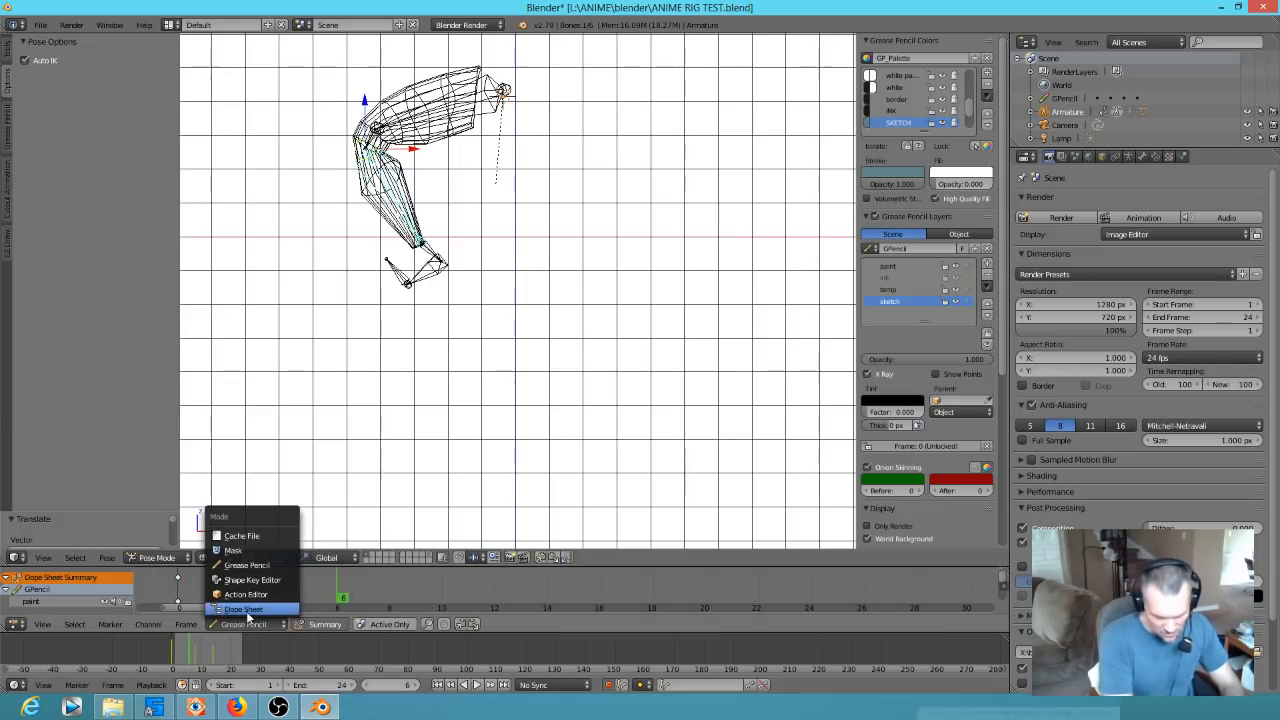
click(245, 609)
click(340, 594)
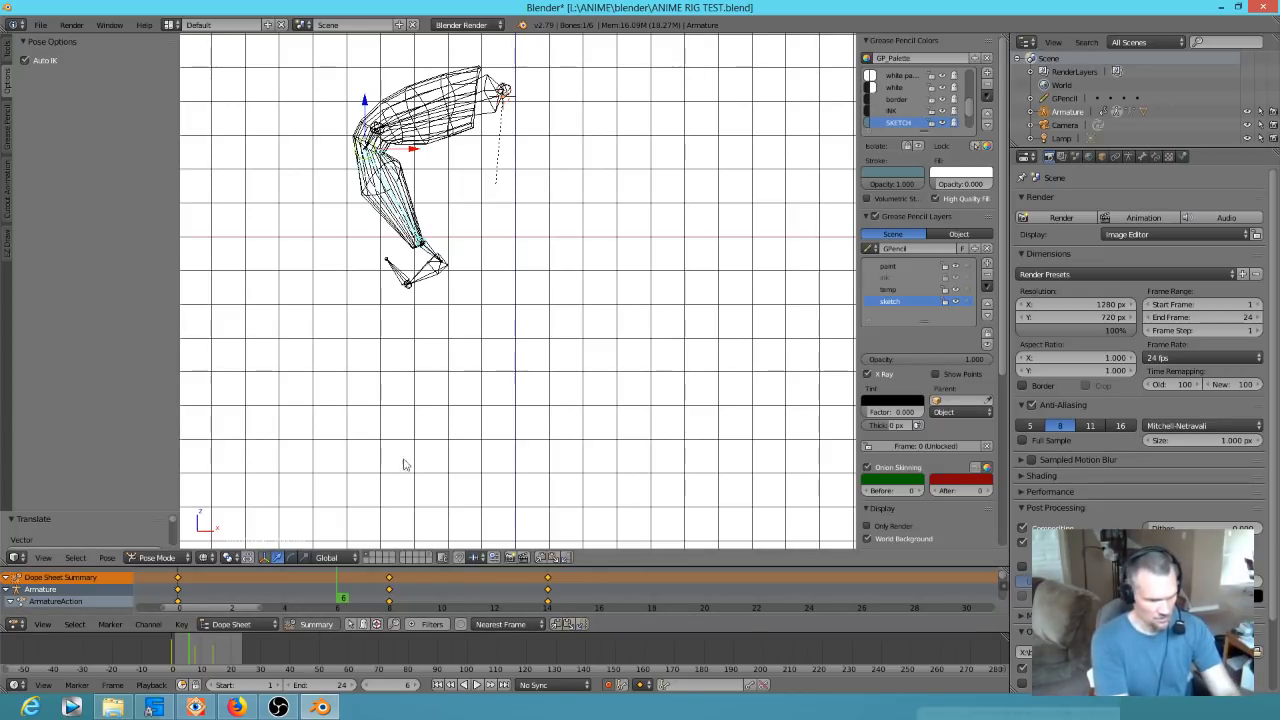
At frame 8, rotate the thigh bone about the global X axis and with trackball rotation so the raised knee faces the front
key(Right)
key(Right)
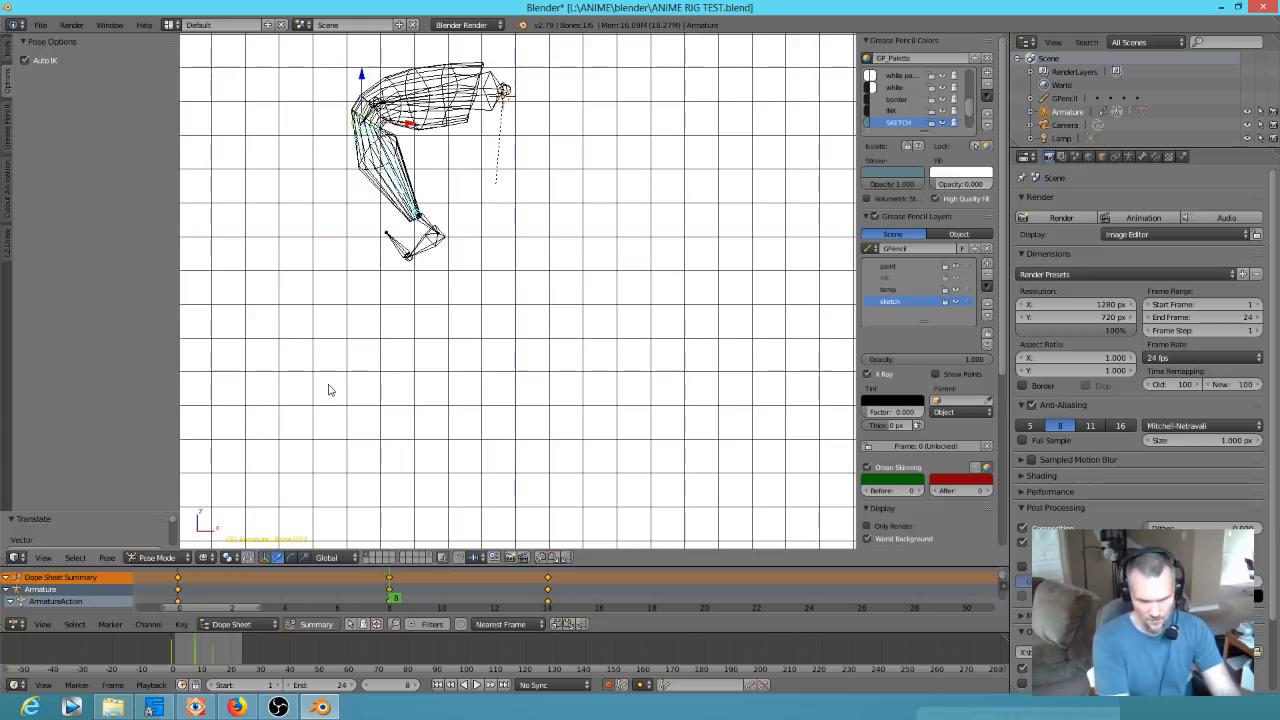
right_click(482, 94)
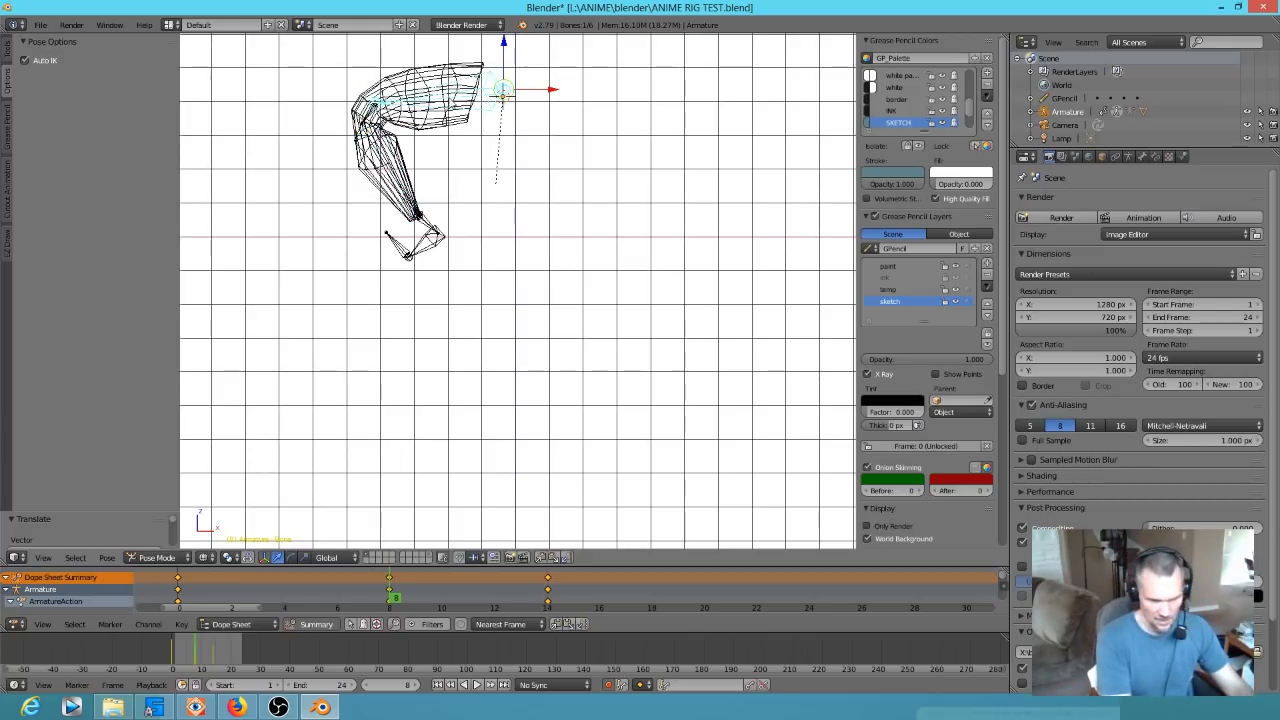
key(r)
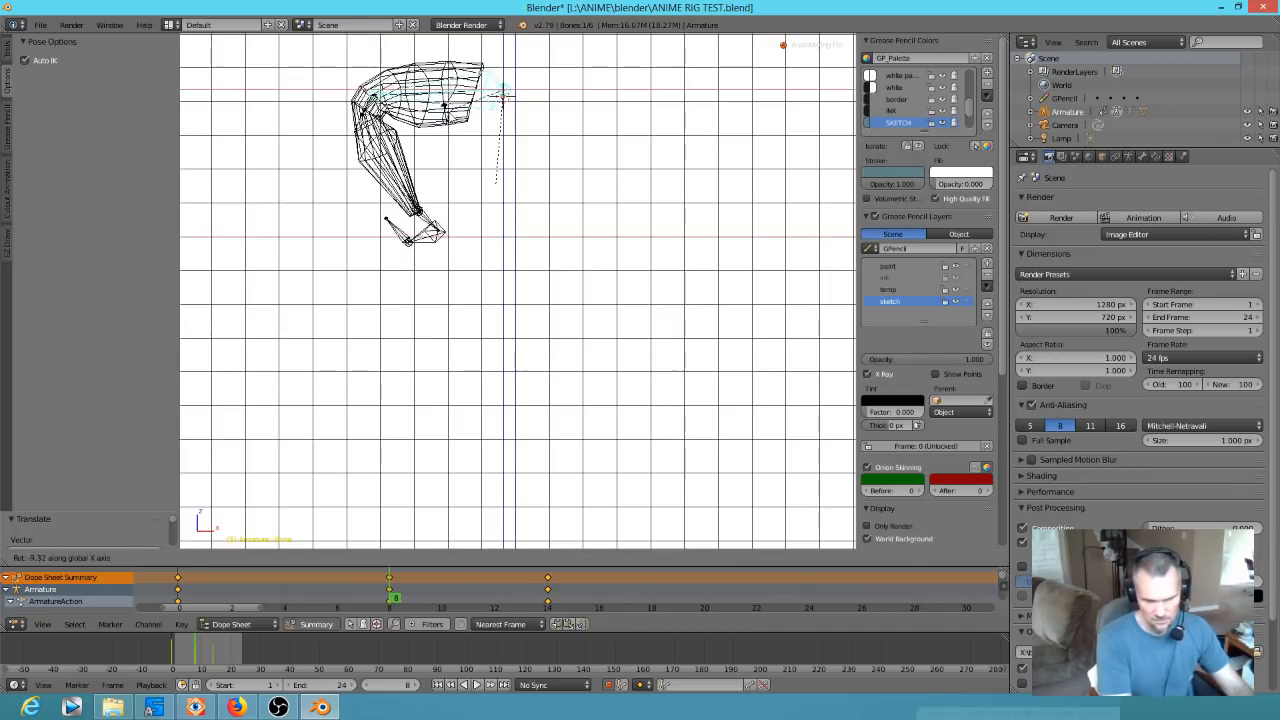
click(478, 122)
key(r)
key(r)
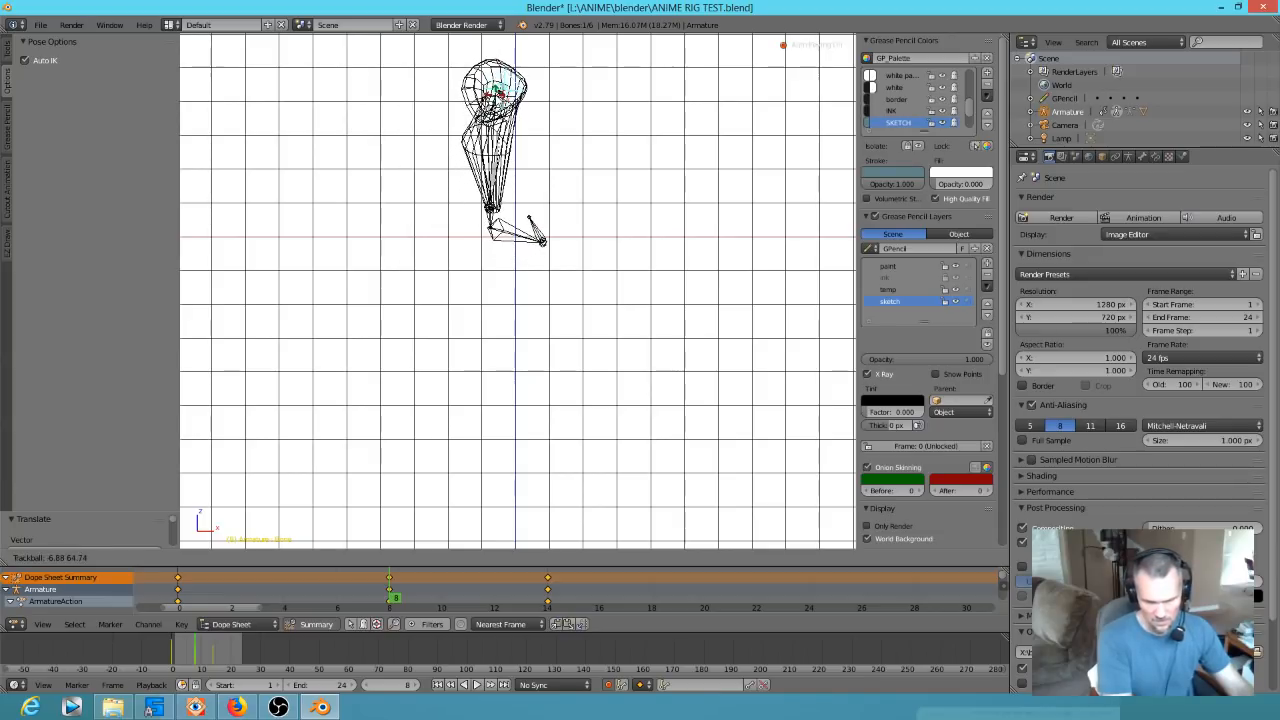
click(500, 106)
At frame 8 in front view, rotate the foot bone downward and bring the toe bone in line with it
right_click(506, 234)
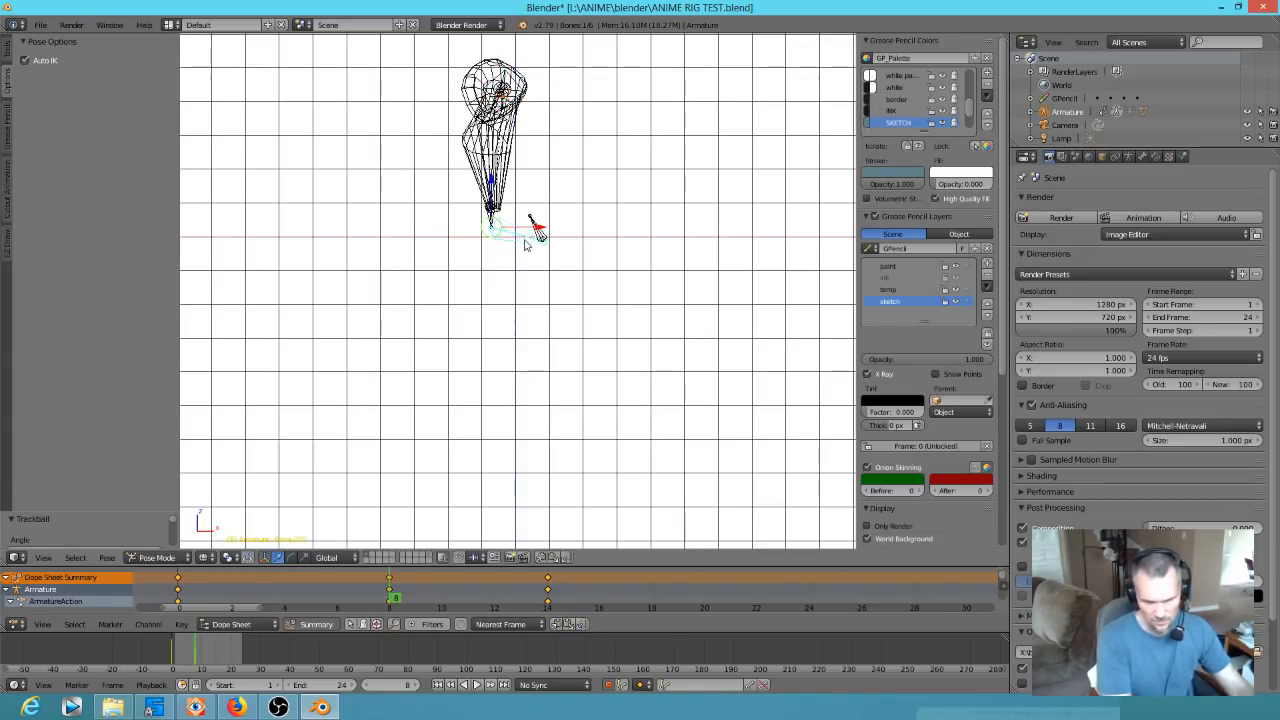
key(r)
click(510, 270)
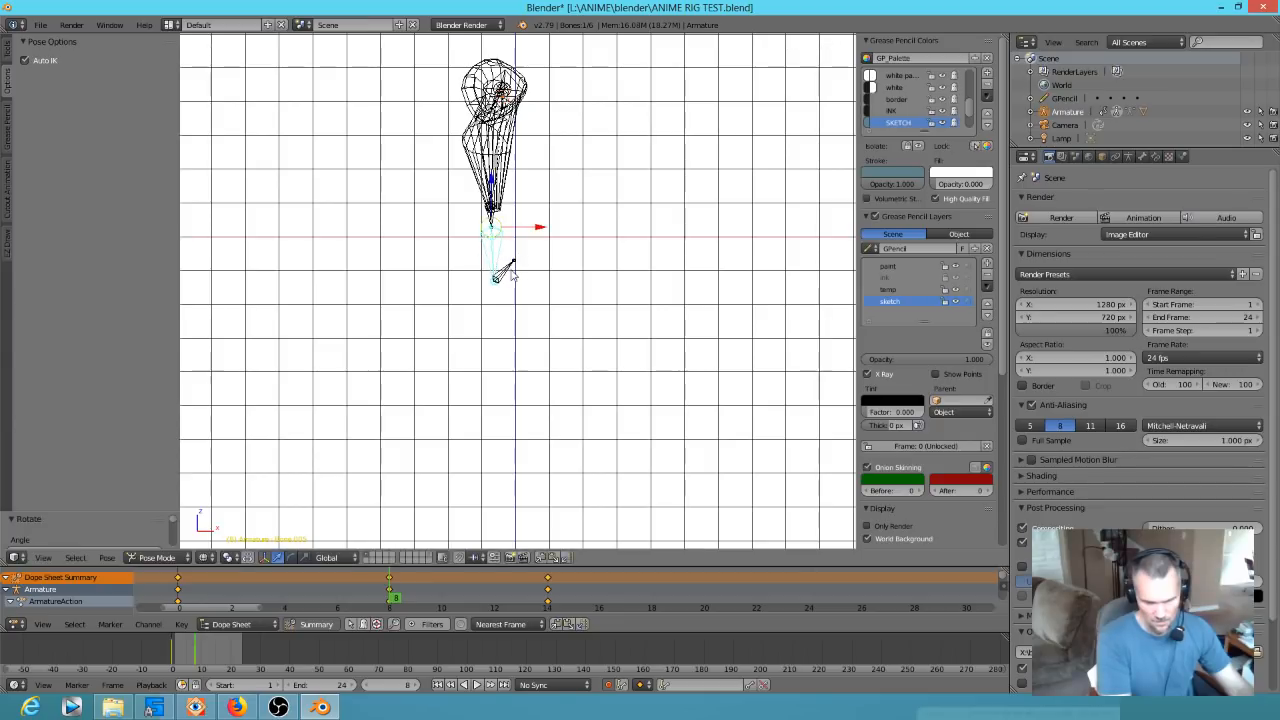
key(r)
click(503, 250)
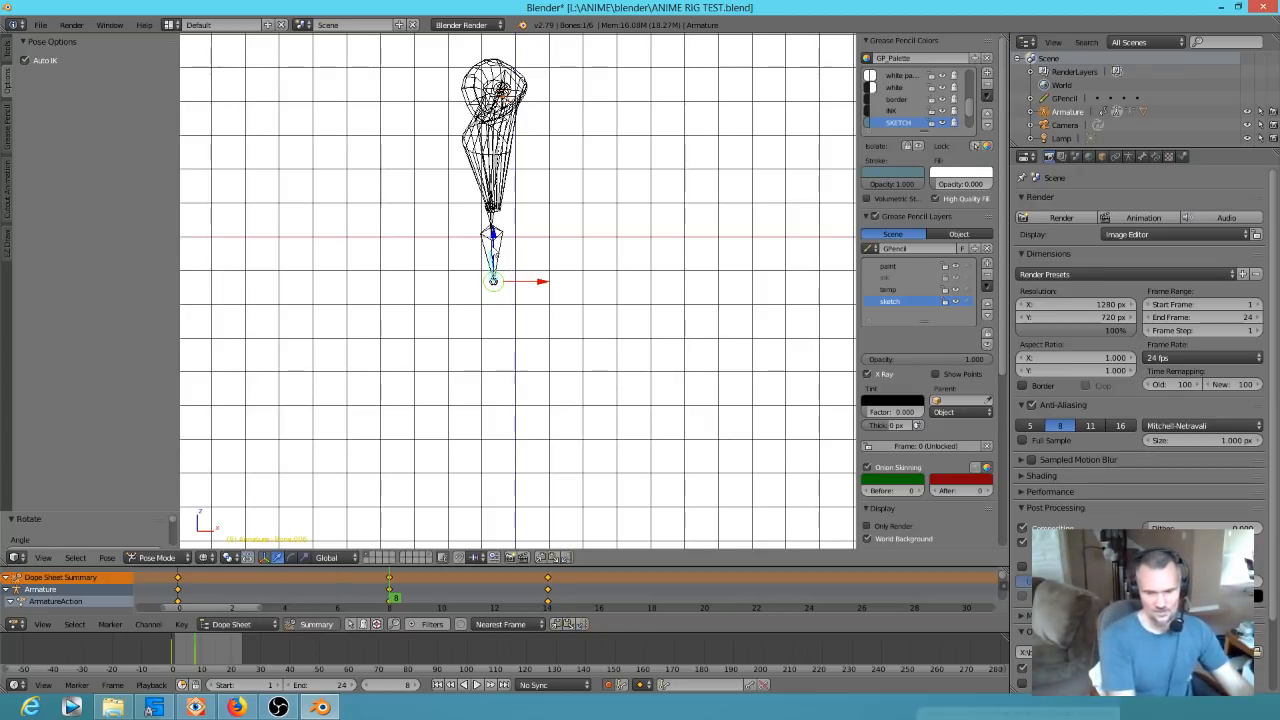
At frame 0, trackball-rotate the thigh bone to turn the standing leg toward the front
drag(397, 601, 174, 578)
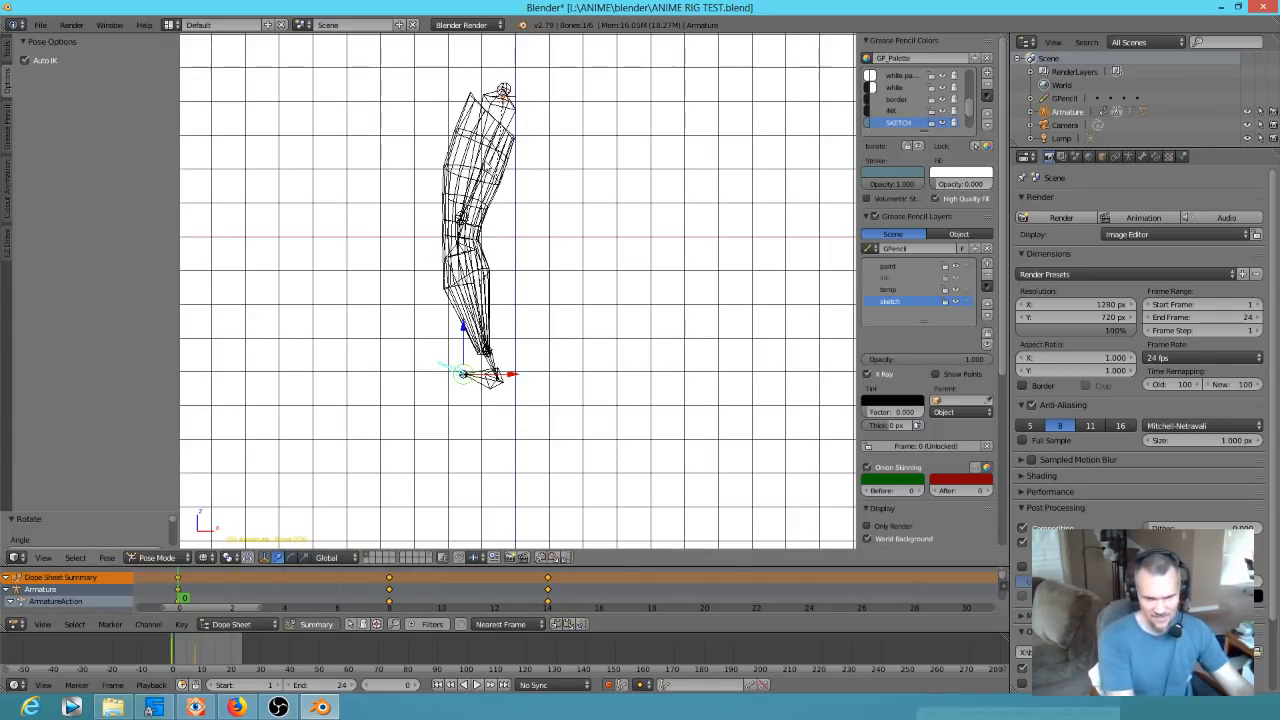
right_click(486, 165)
key(r)
key(r)
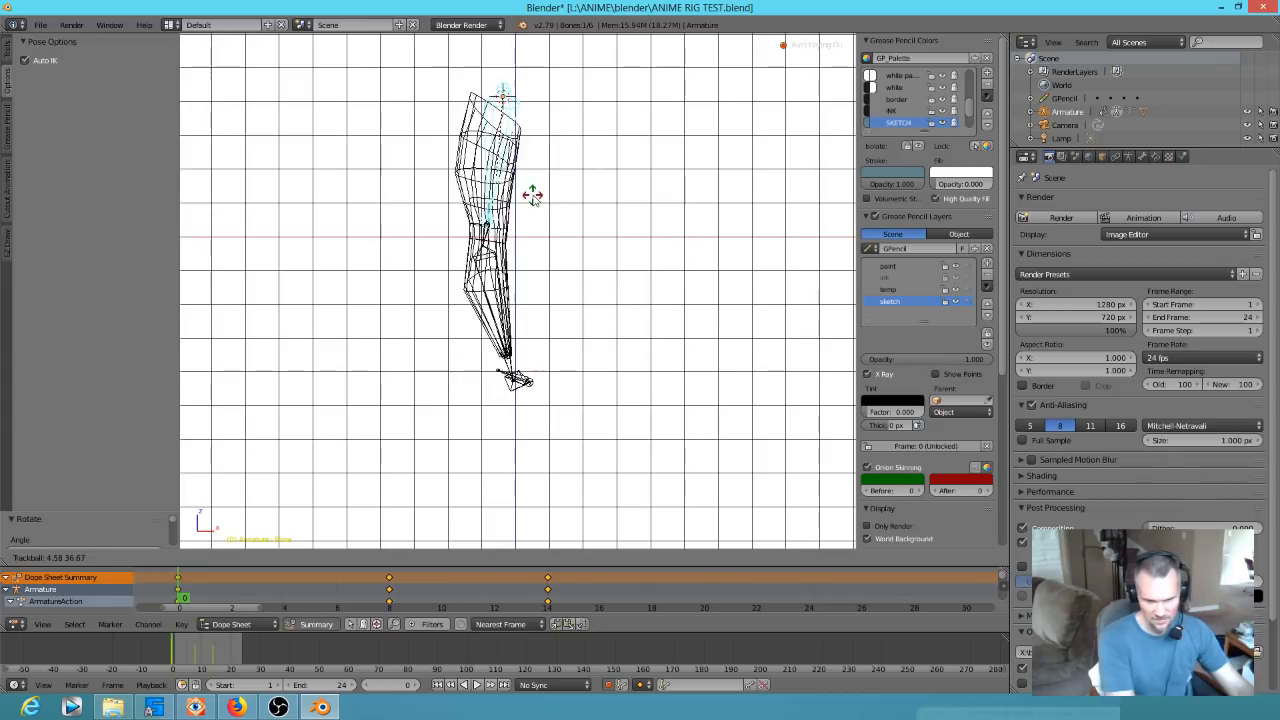
click(532, 200)
At frame 0, rotate the shin bone with trackball and plain rotation so the lower leg stands upright beneath the knee
right_click(502, 314)
key(r)
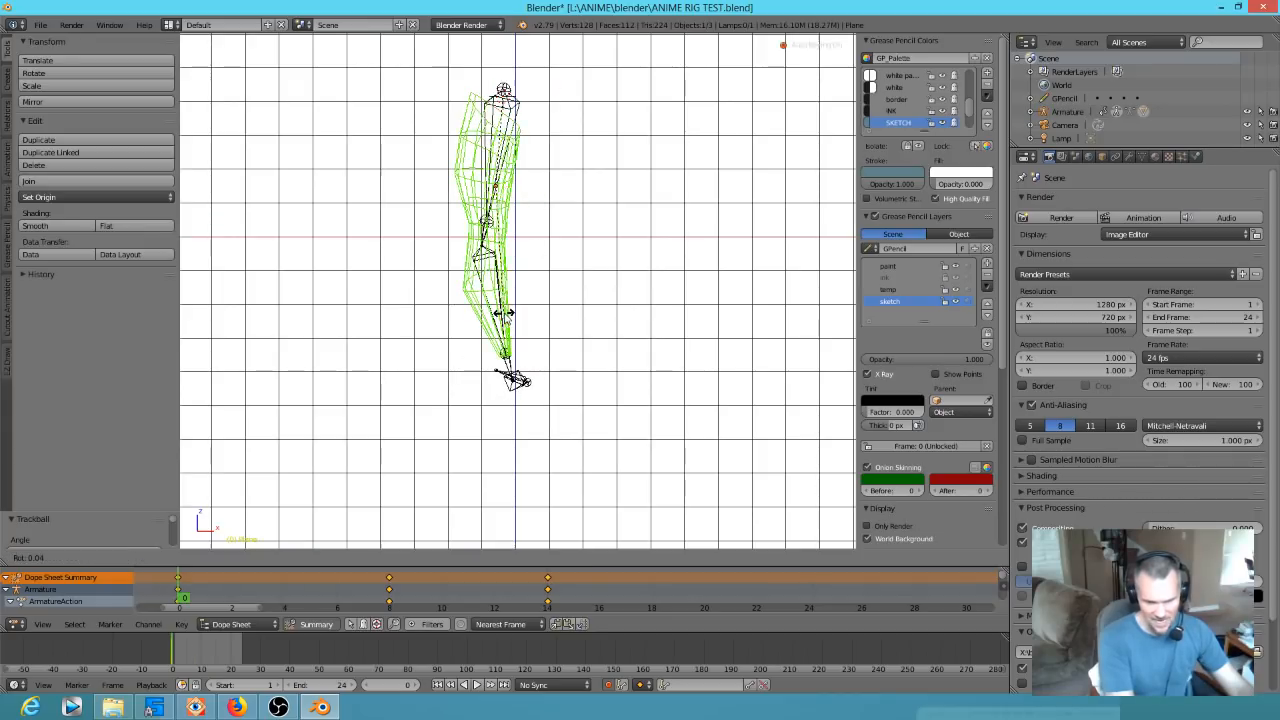
right_click(505, 313)
right_click(508, 312)
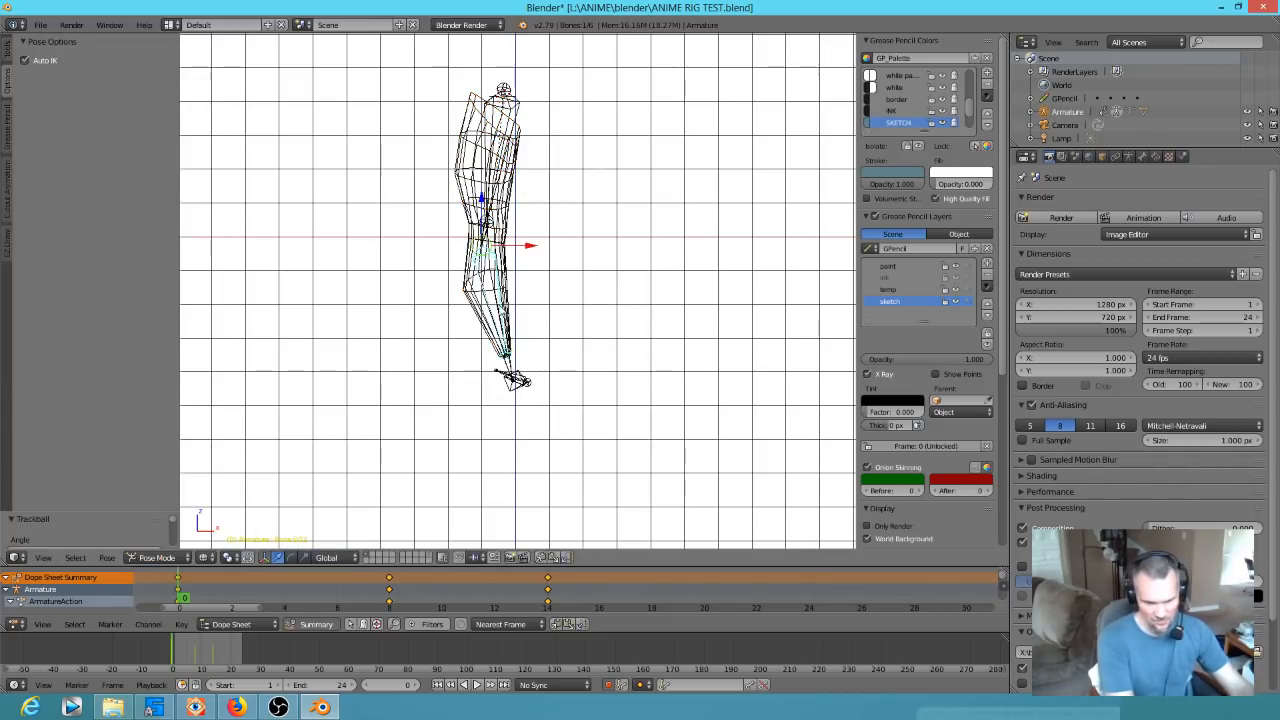
key(r)
key(r)
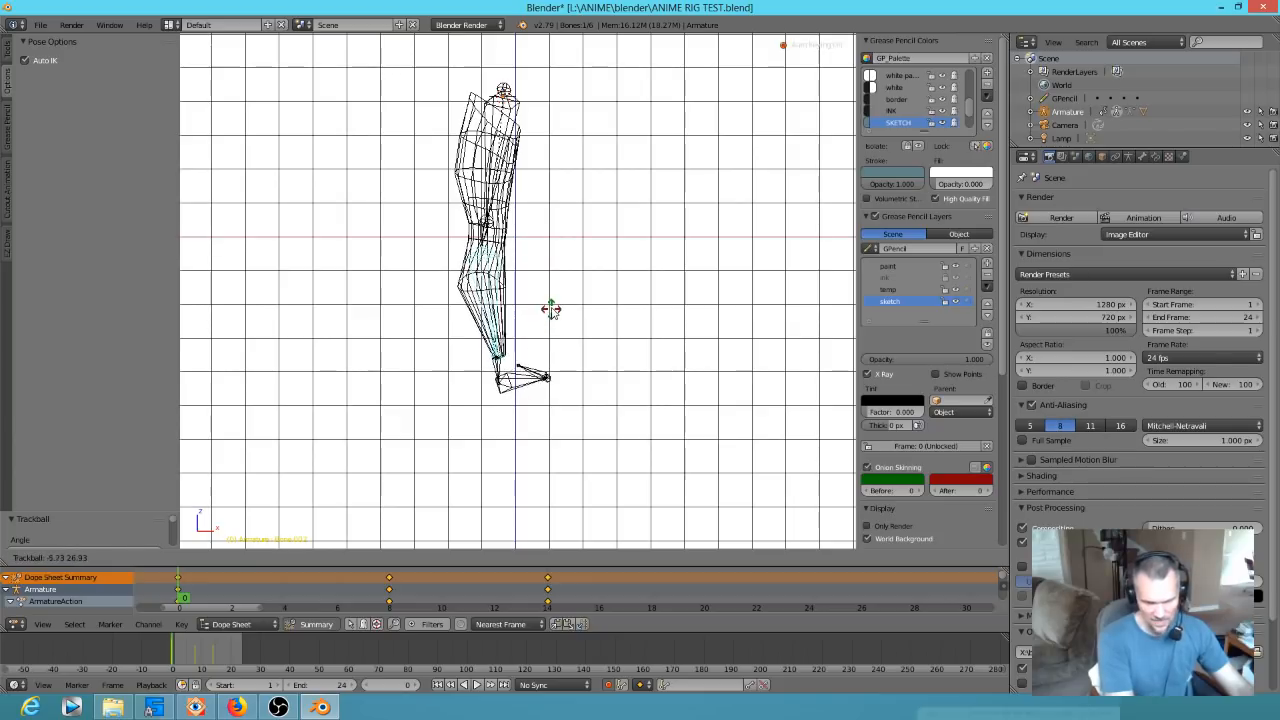
click(550, 307)
key(r)
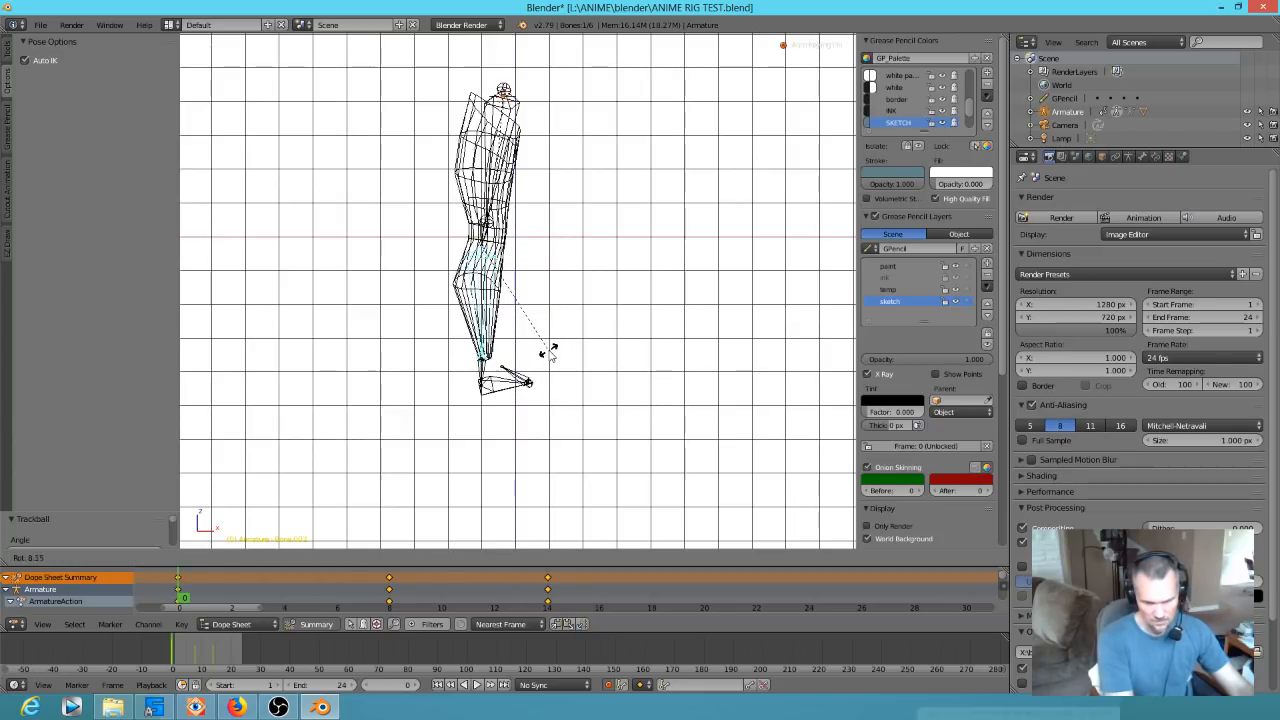
click(516, 450)
Play and scrub the leg animation in front and side views, switching to solid shading to check the deformation
key(alt+a)
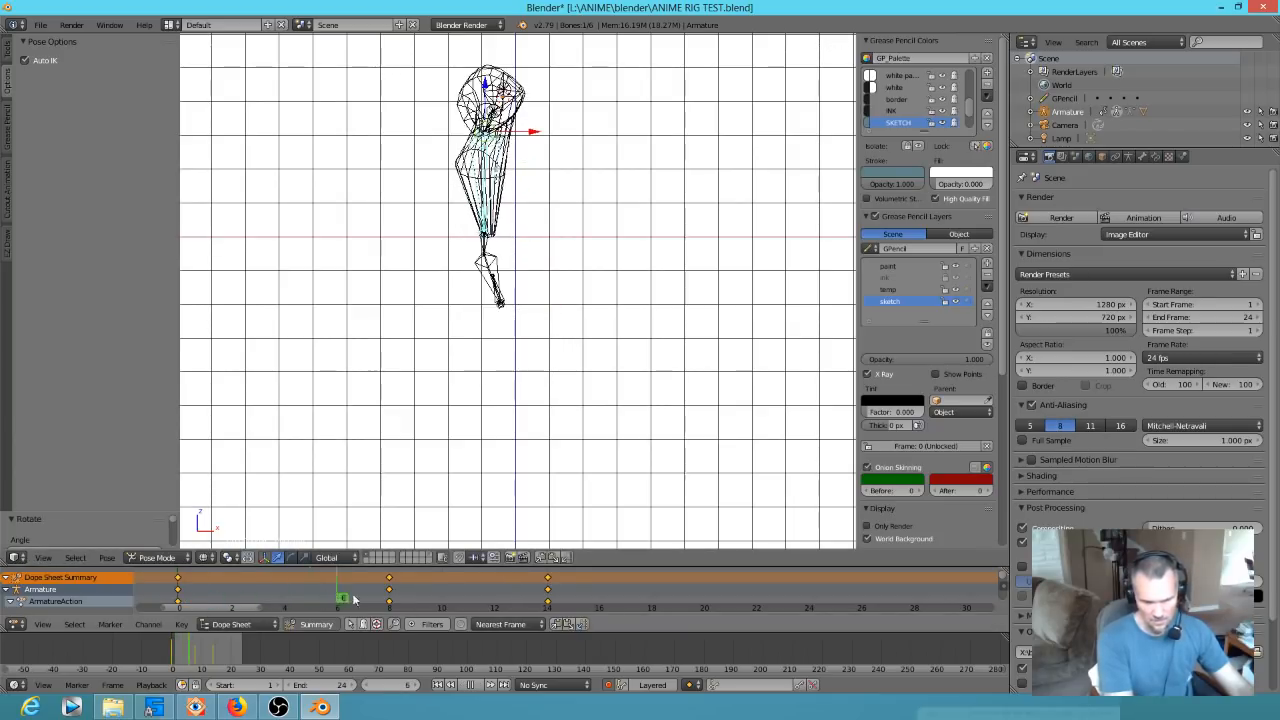
drag(466, 604, 636, 597)
key(KP_5)
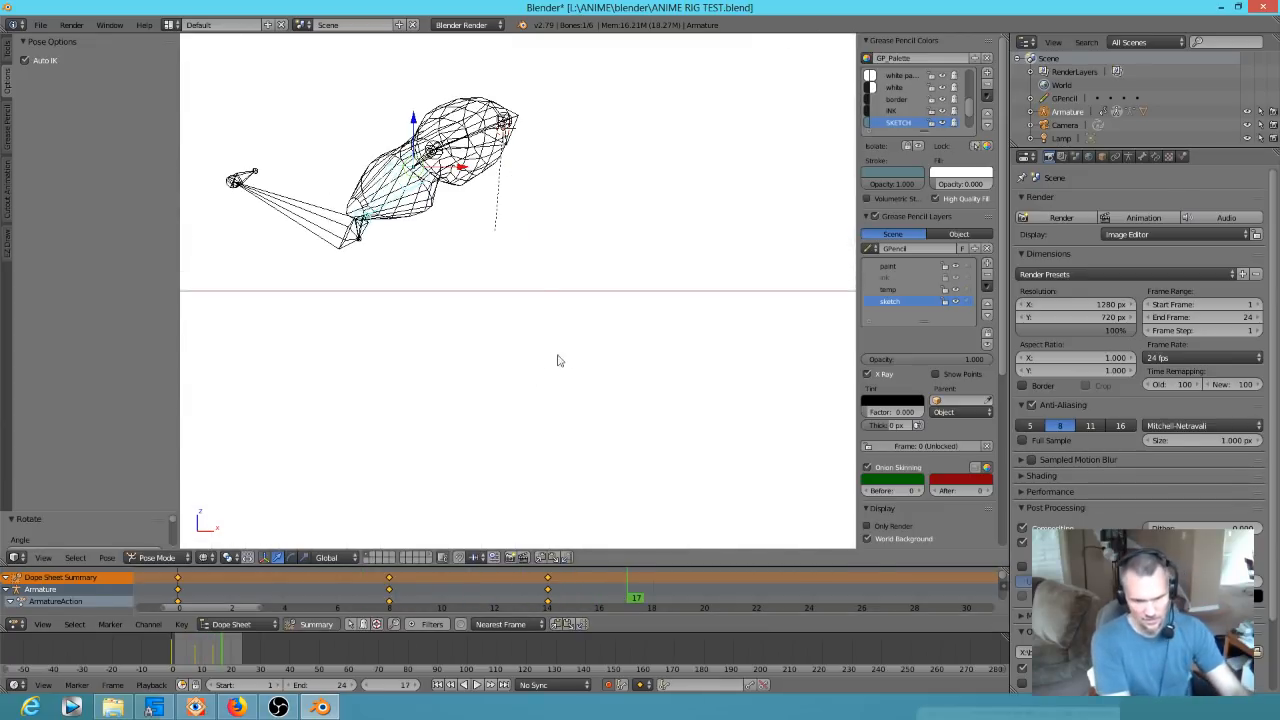
key(KP_3)
key(KP_5)
drag(655, 591, 337, 600)
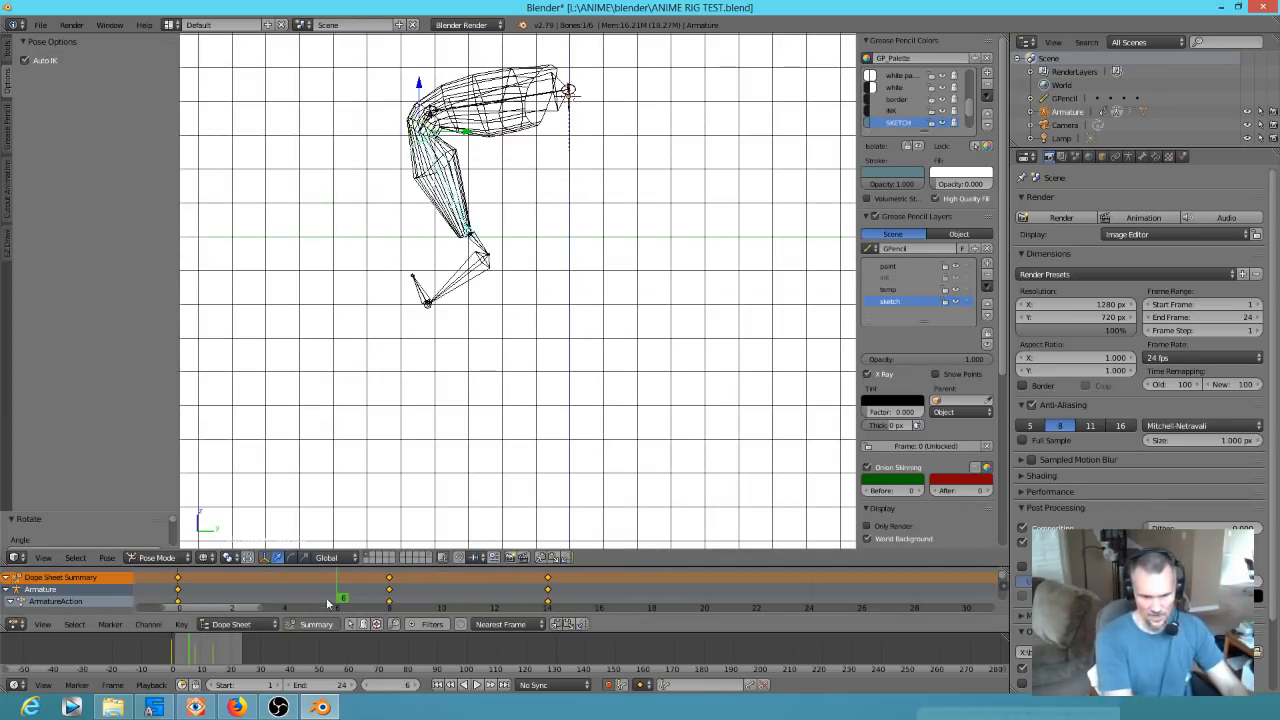
key(z)
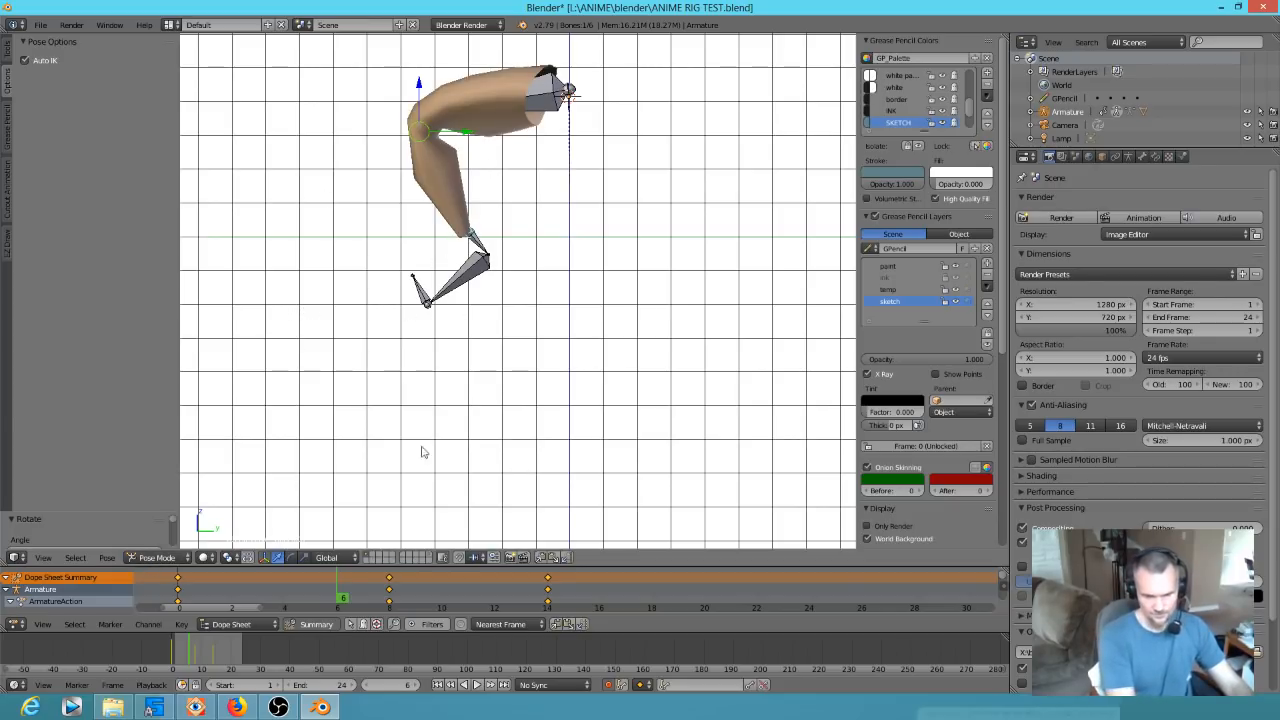
drag(324, 590, 147, 607)
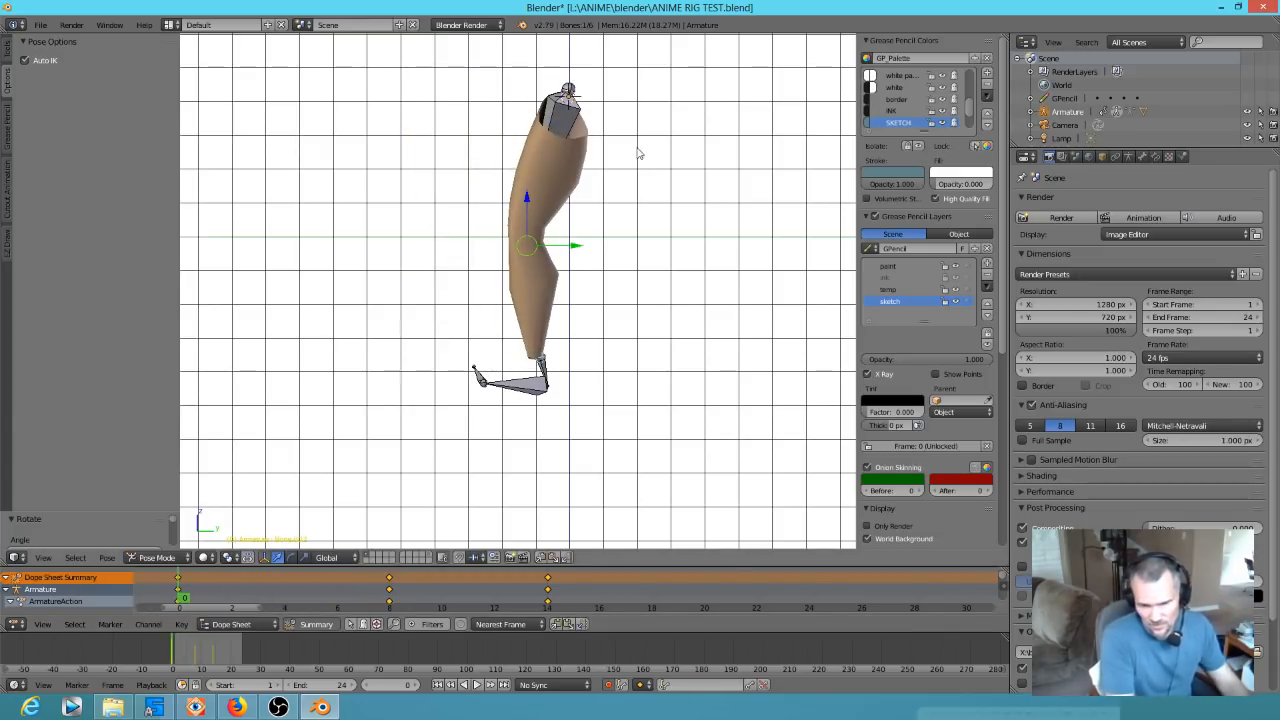
Add a Subdivision Surface modifier to the leg mesh, below its Armature modifier
right_click(583, 223)
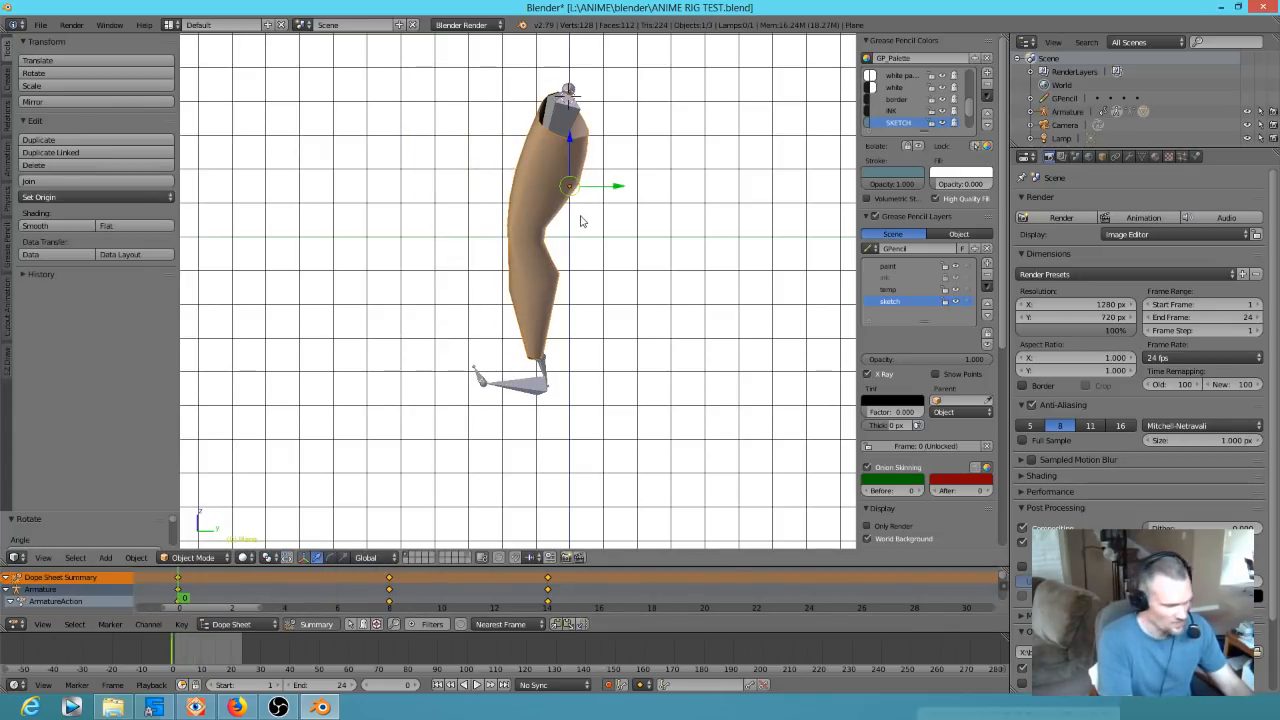
key(Tab)
key(Tab)
key(Tab)
key(Tab)
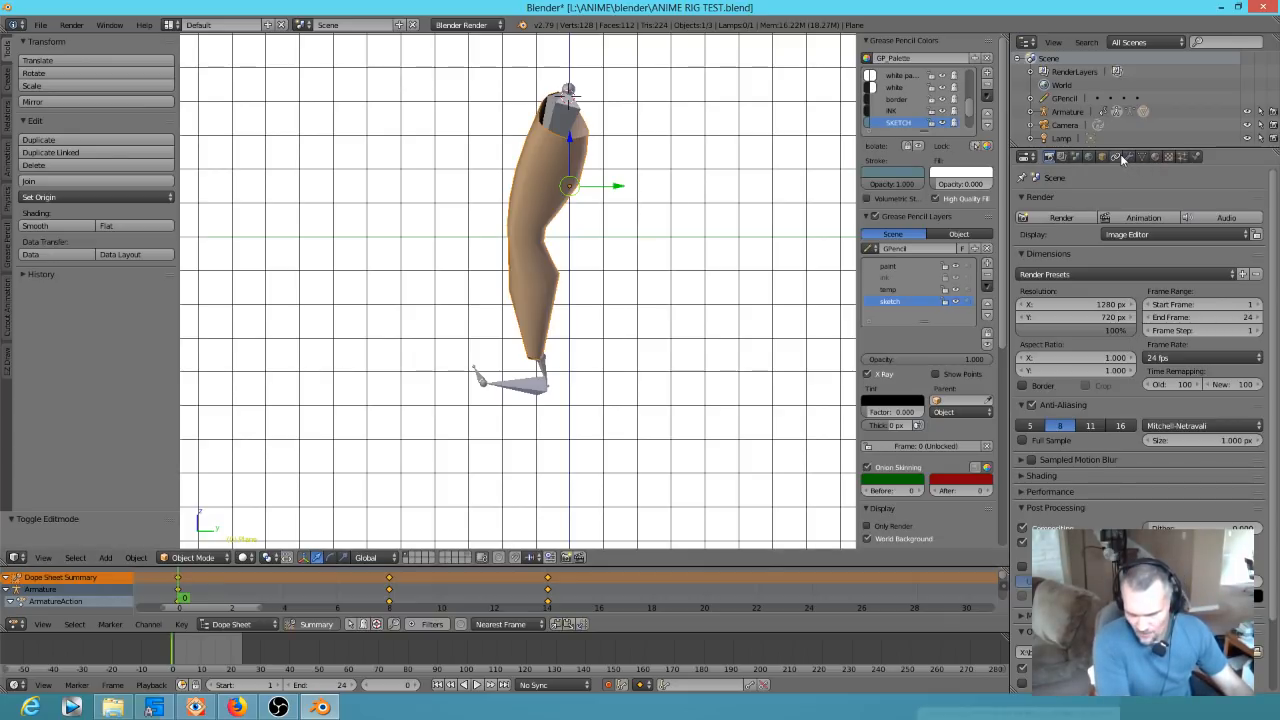
click(1129, 157)
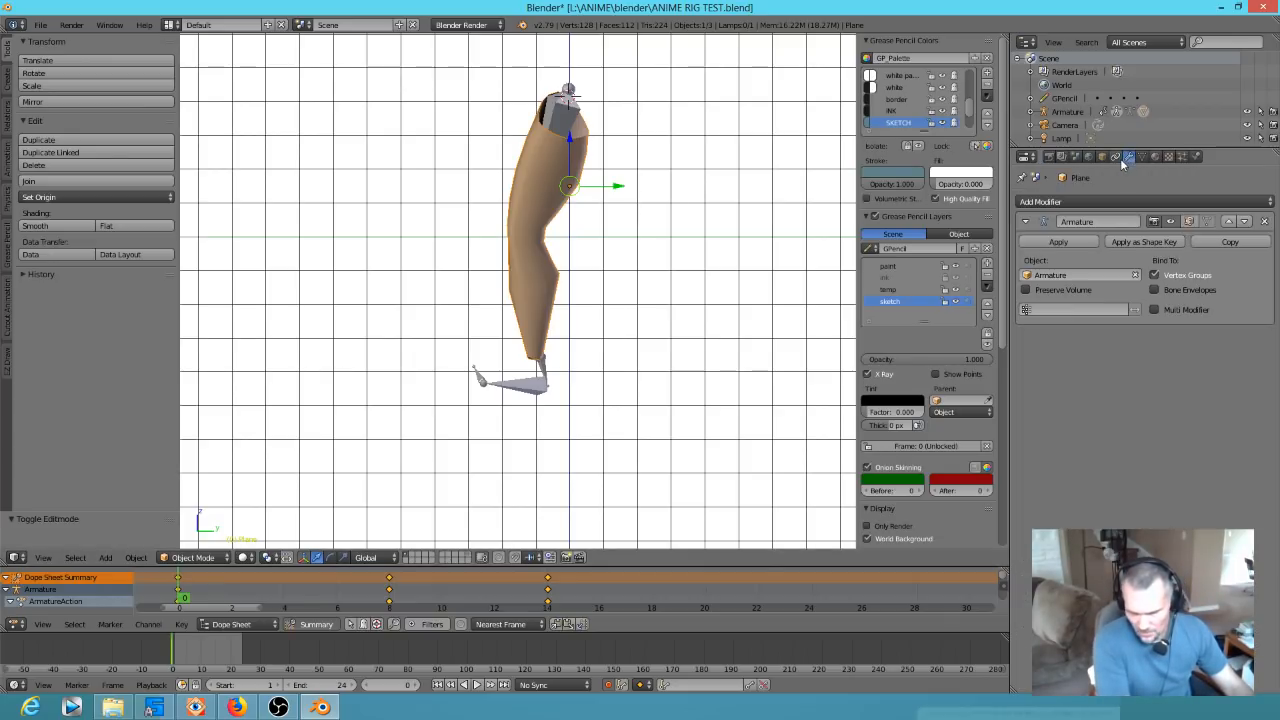
click(1102, 201)
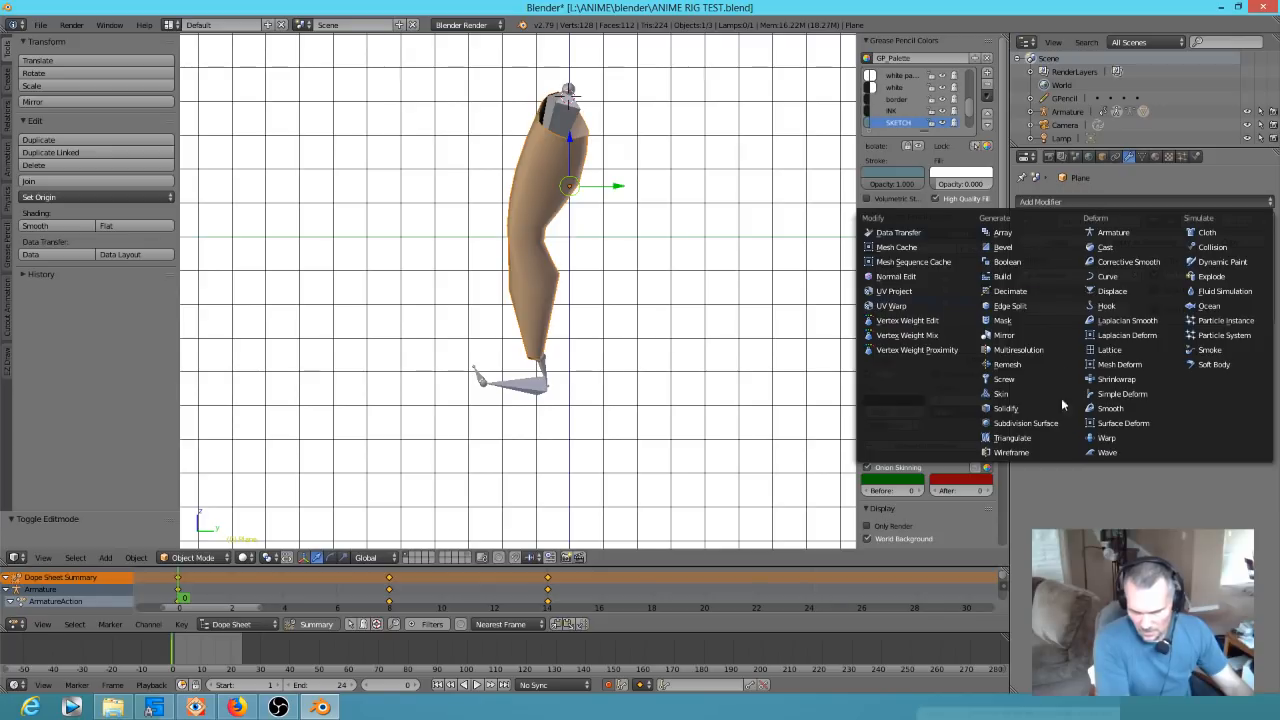
click(1053, 424)
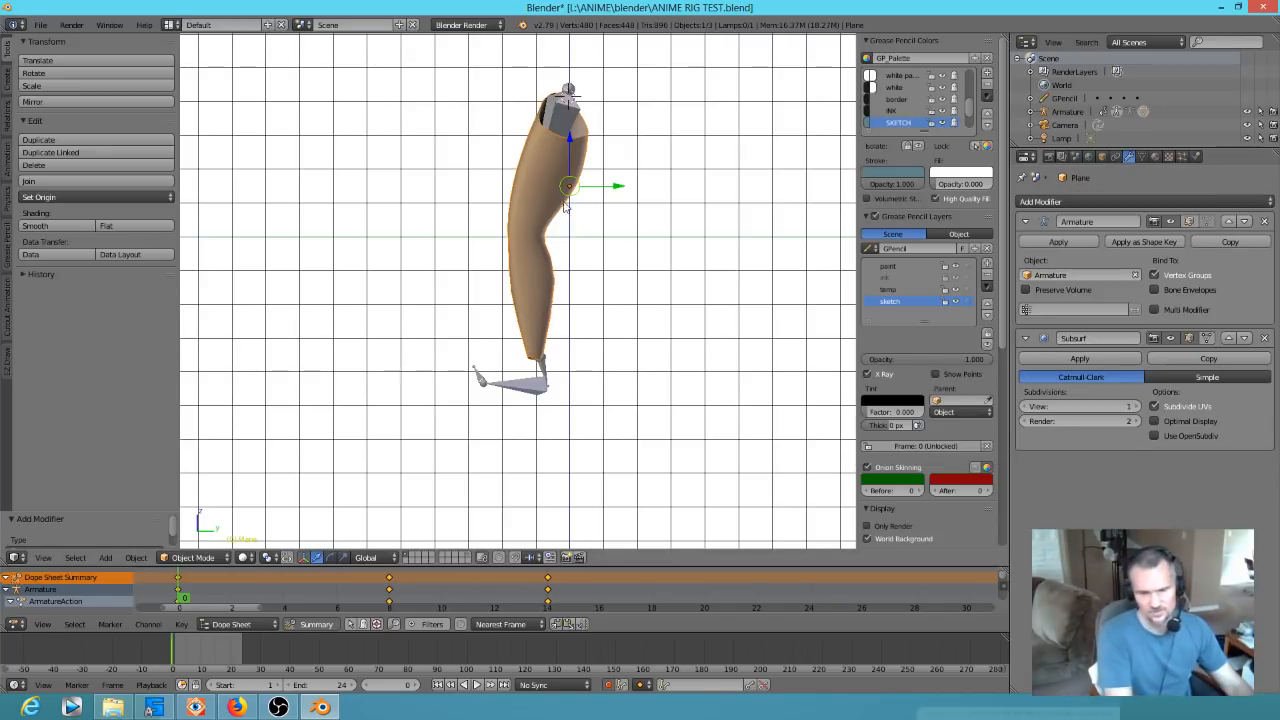
Preview the smoothed leg animation in front view and save the Blender file
key(KP_1)
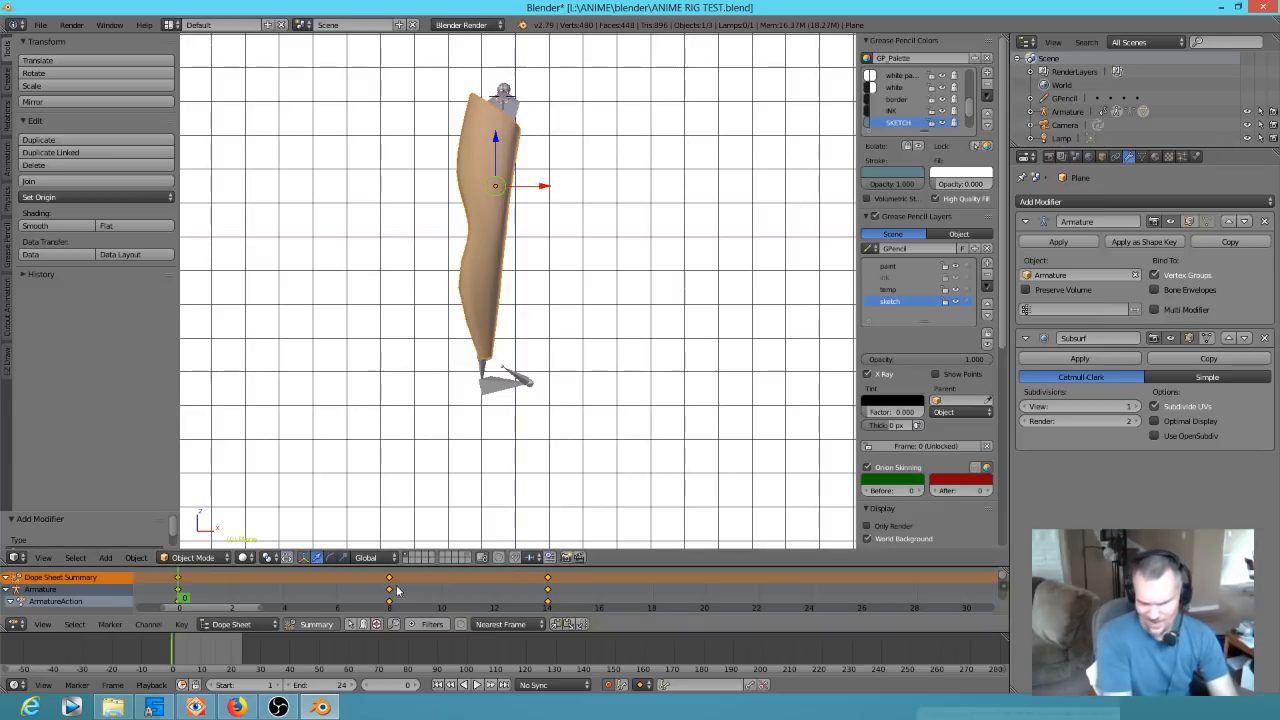
key(alt+a)
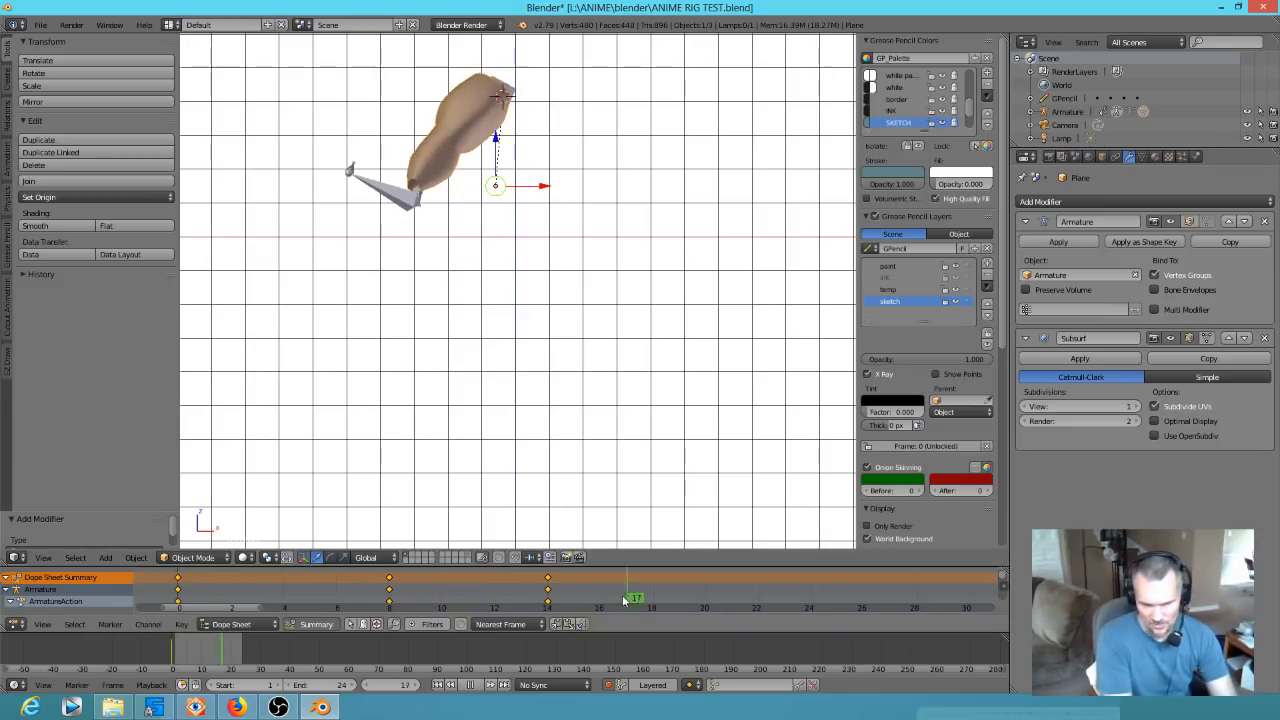
key(Escape)
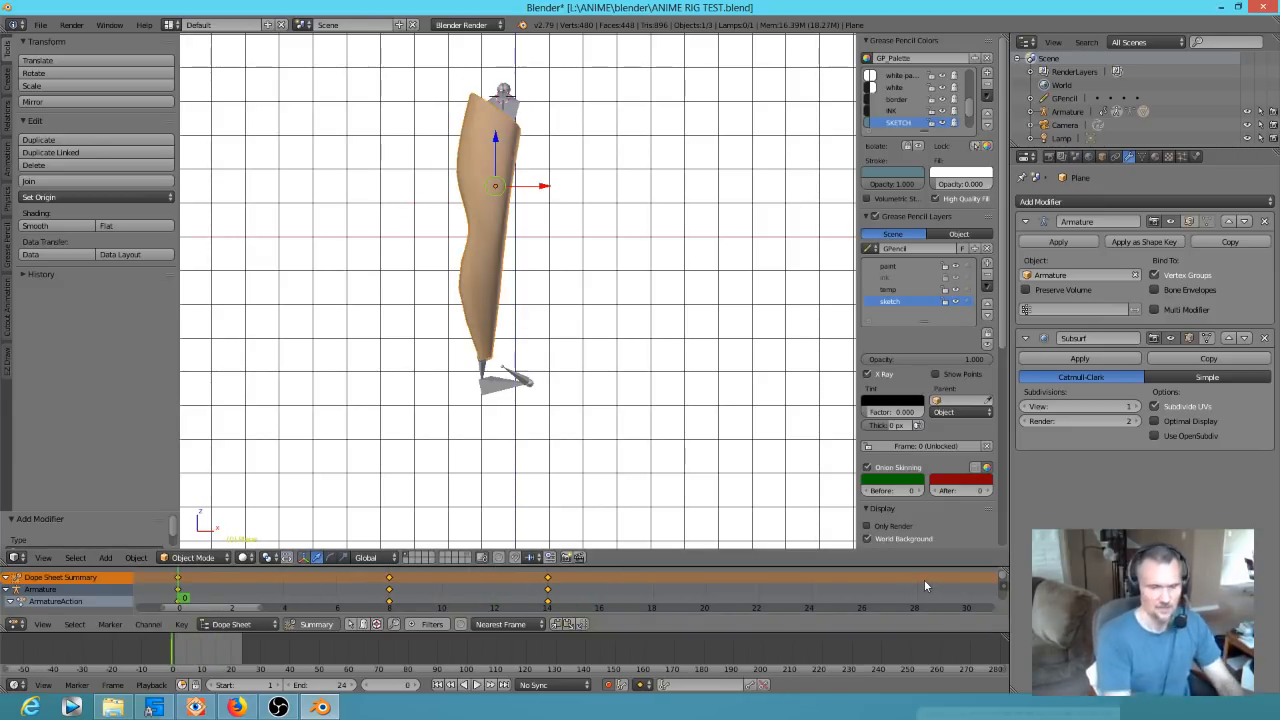
click(40, 24)
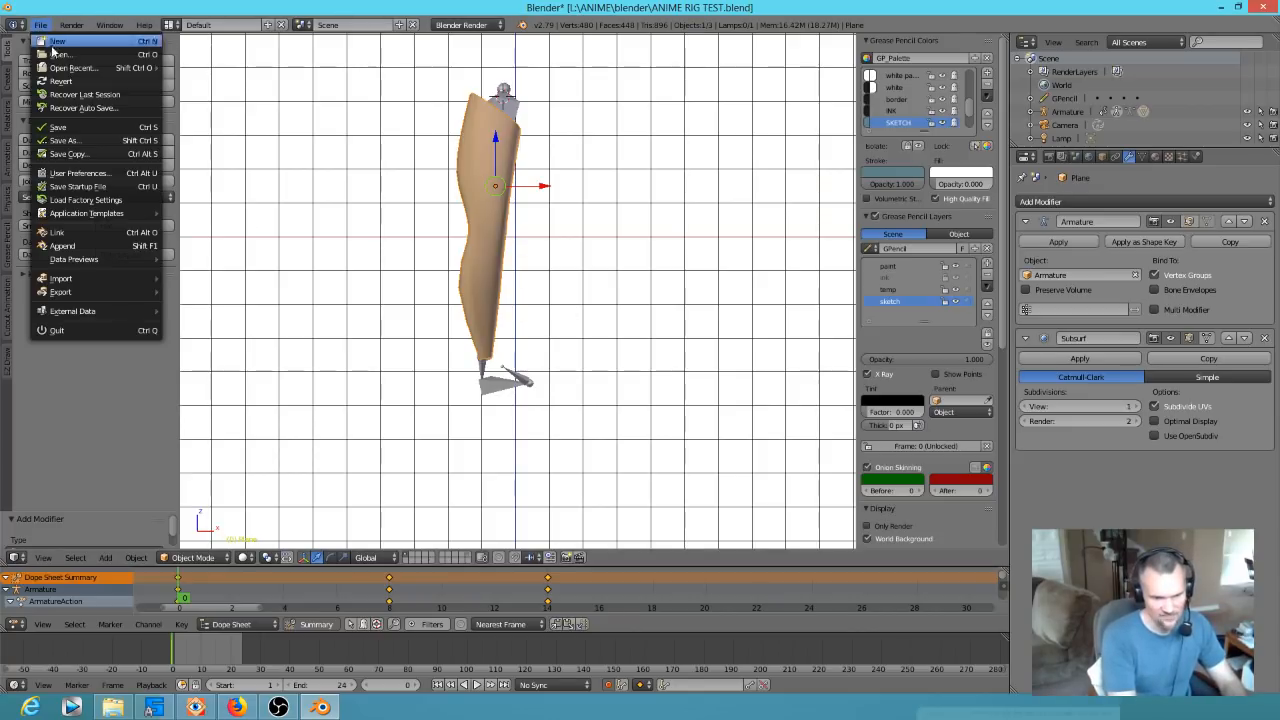
click(78, 130)
Play and scrub the animation in an orbited perspective view to examine the knee's deformation up close
shift+middle_drag(644, 308, 577, 320)
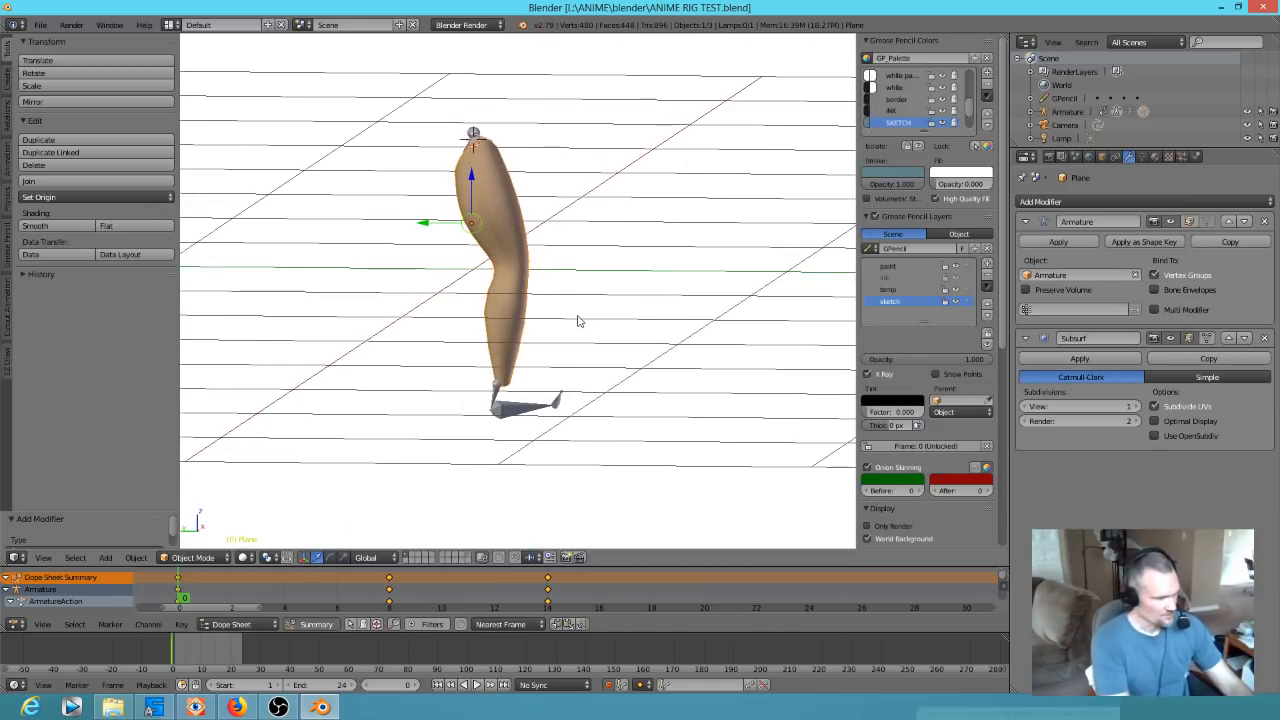
key(alt+a)
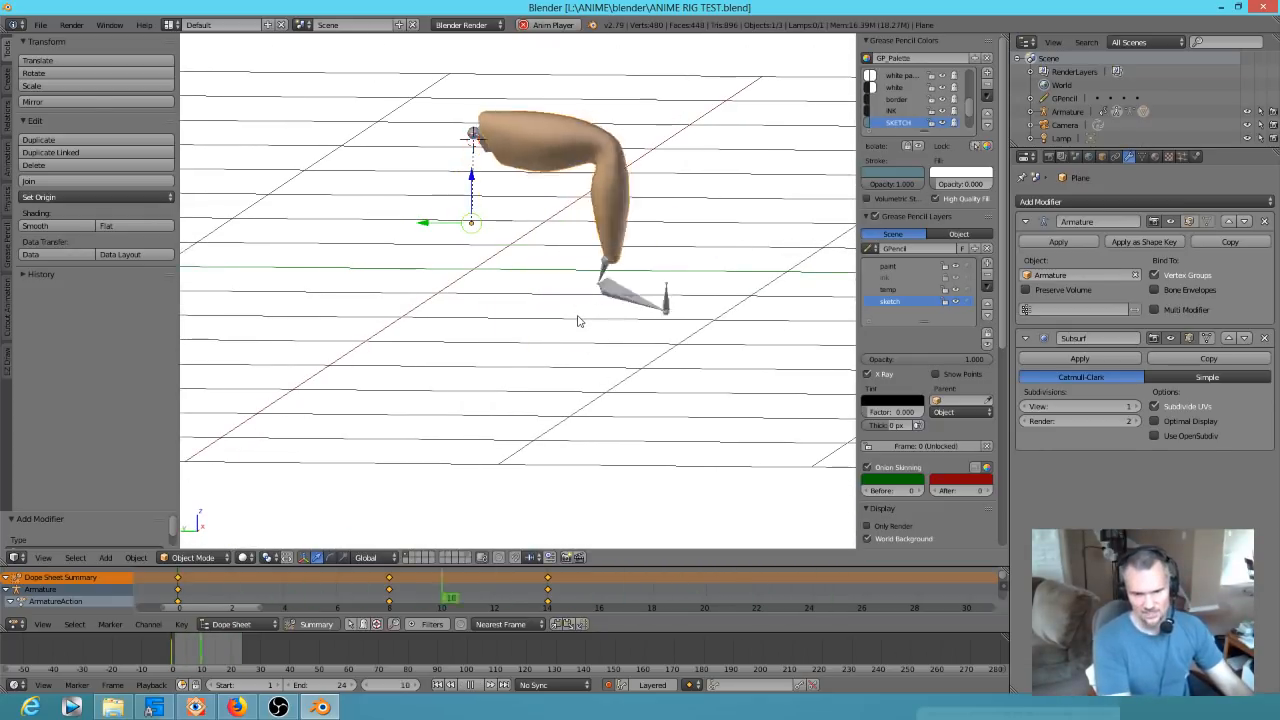
middle_drag(626, 206, 571, 288)
scroll(578, 278, up, 3)
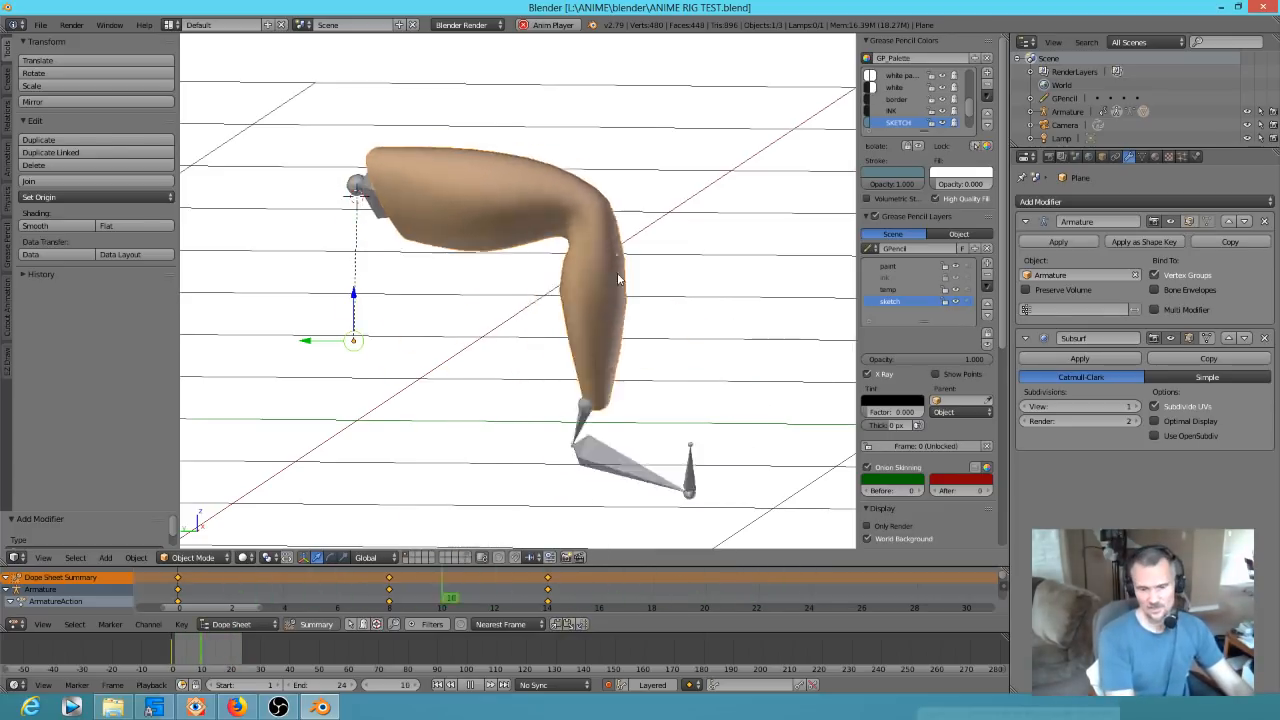
key(alt+a)
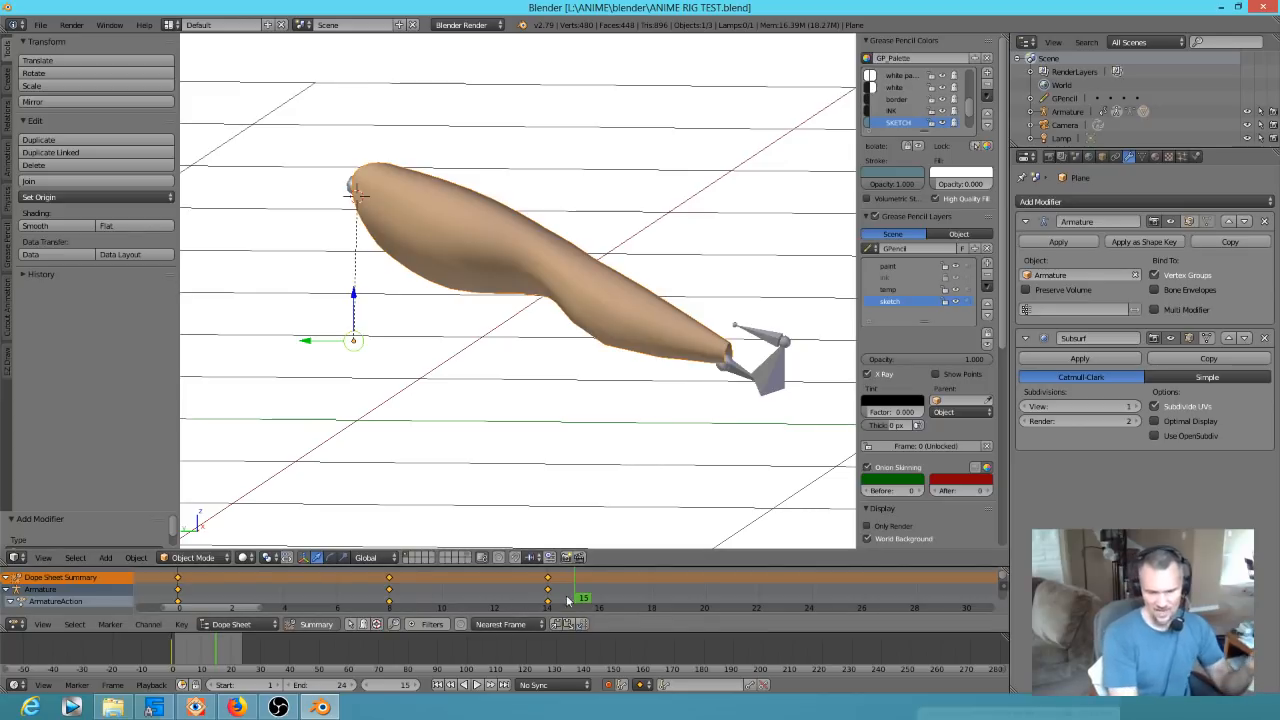
click(531, 603)
mouse_move(531, 603)
mouse_down()
mouse_move(178, 600)
mouse_move(260, 596)
mouse_up()
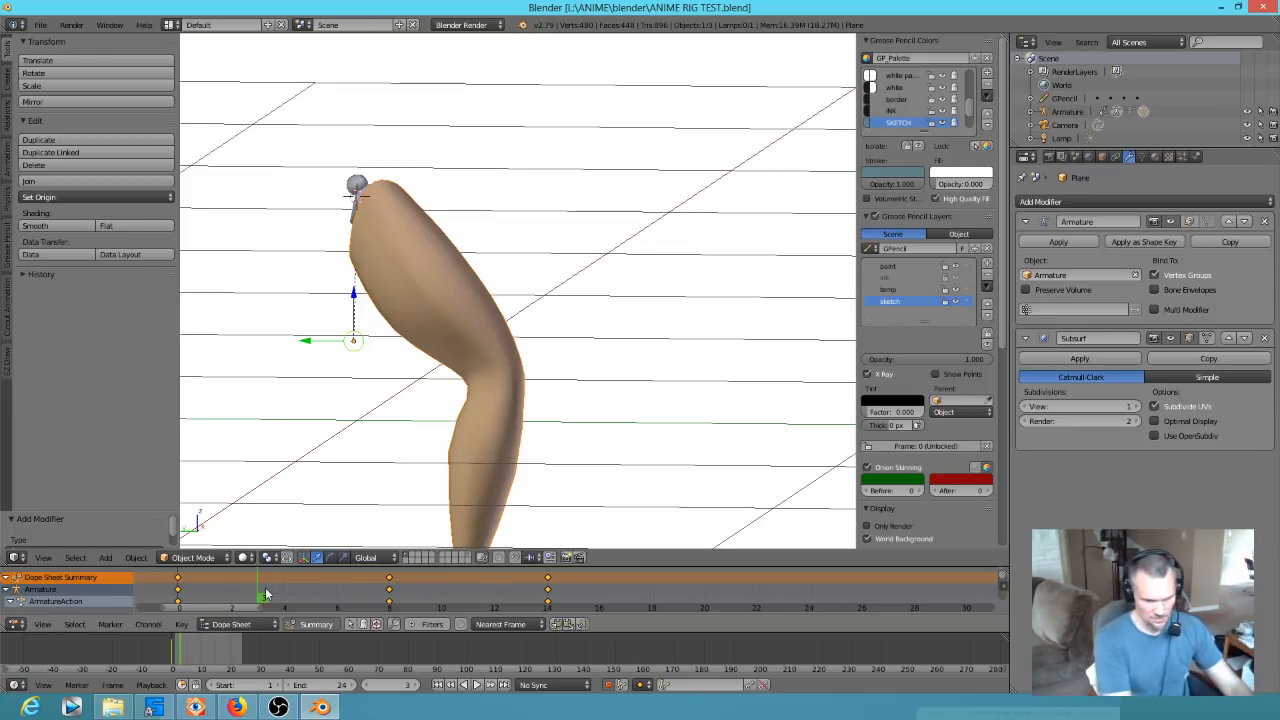
mouse_move(264, 597)
mouse_down()
mouse_move(319, 597)
mouse_move(183, 597)
mouse_move(260, 600)
mouse_up()
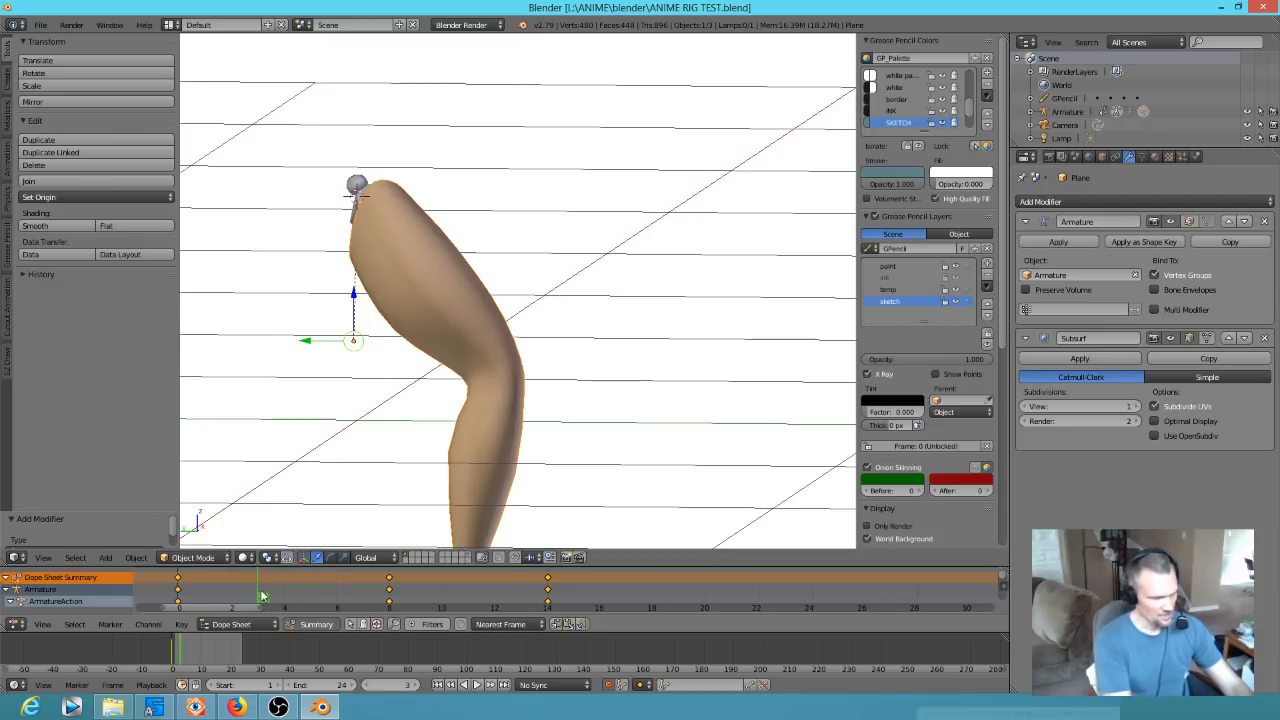
Insert keyframes on all channels of the leg animation at frames 3, 6 and 12
key(i)
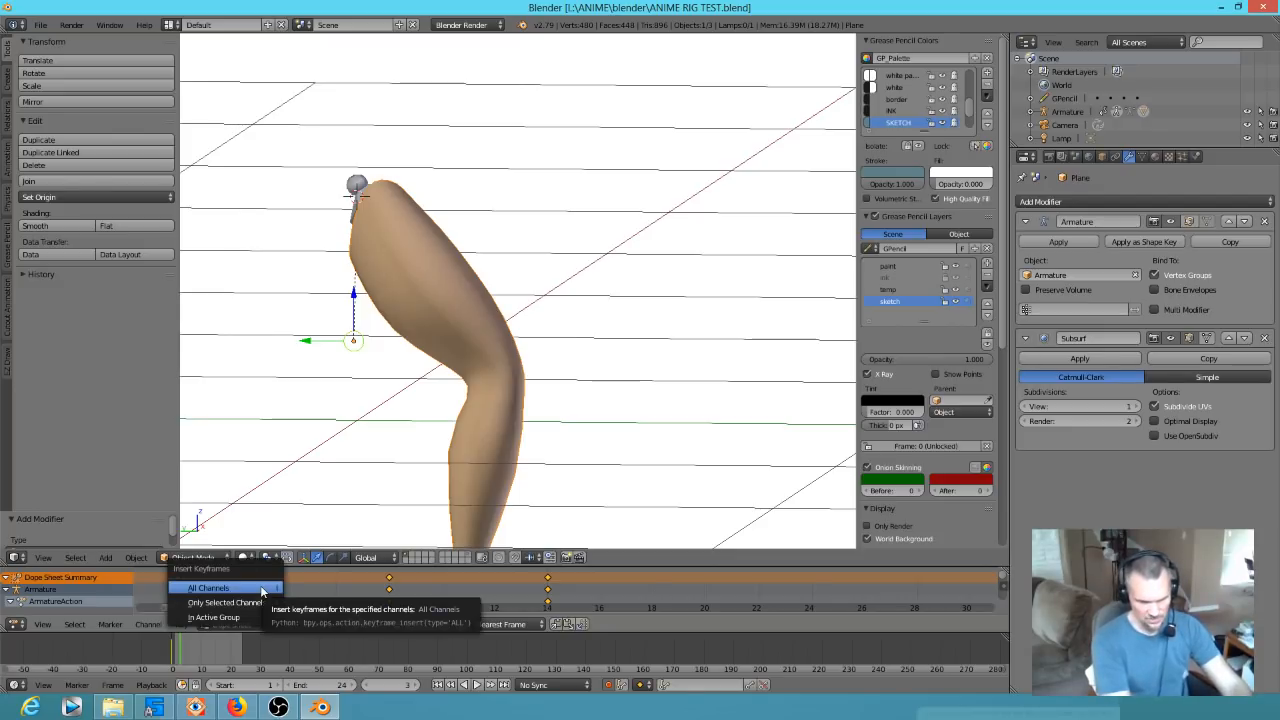
click(263, 592)
click(338, 598)
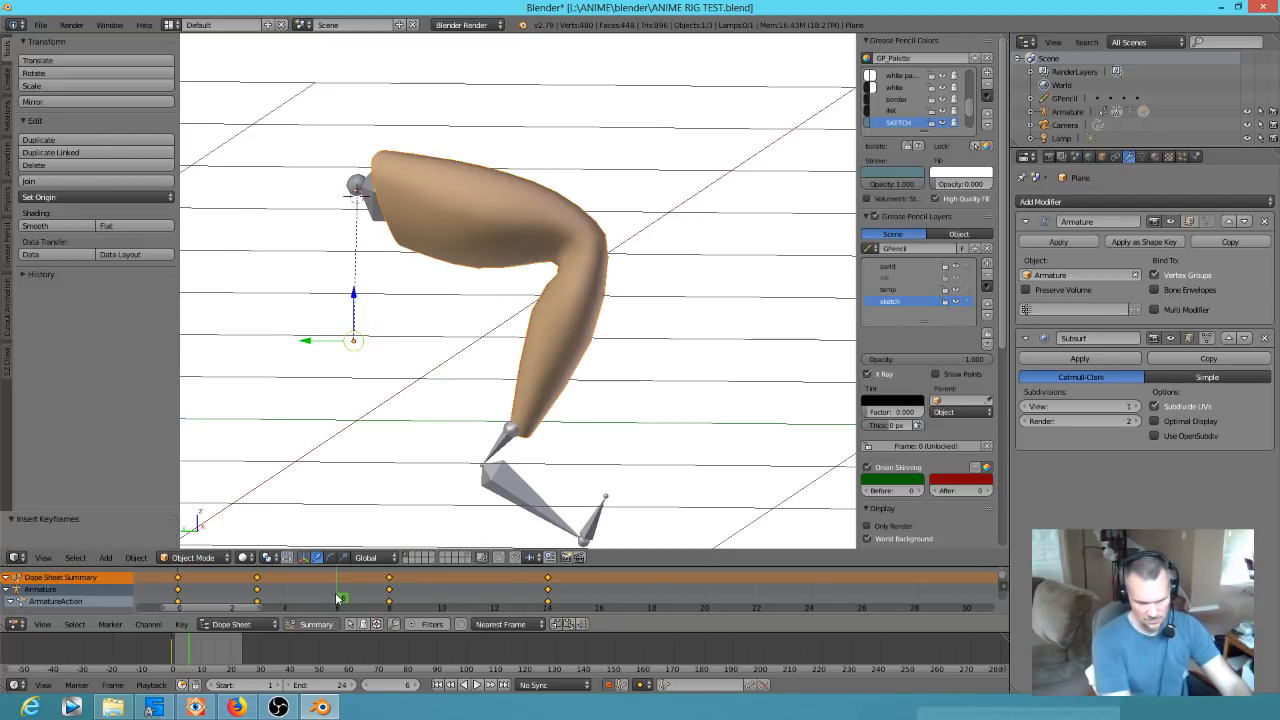
key(i)
click(338, 594)
click(442, 600)
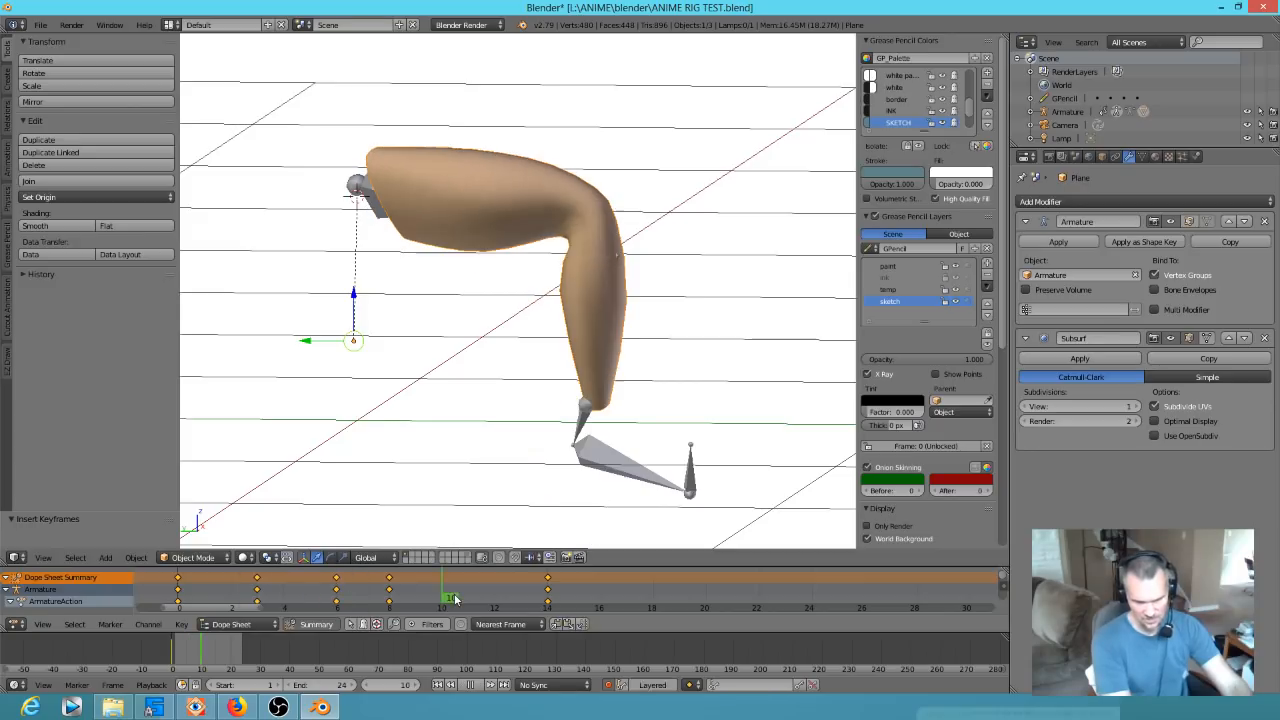
key(i)
click(462, 595)
click(490, 592)
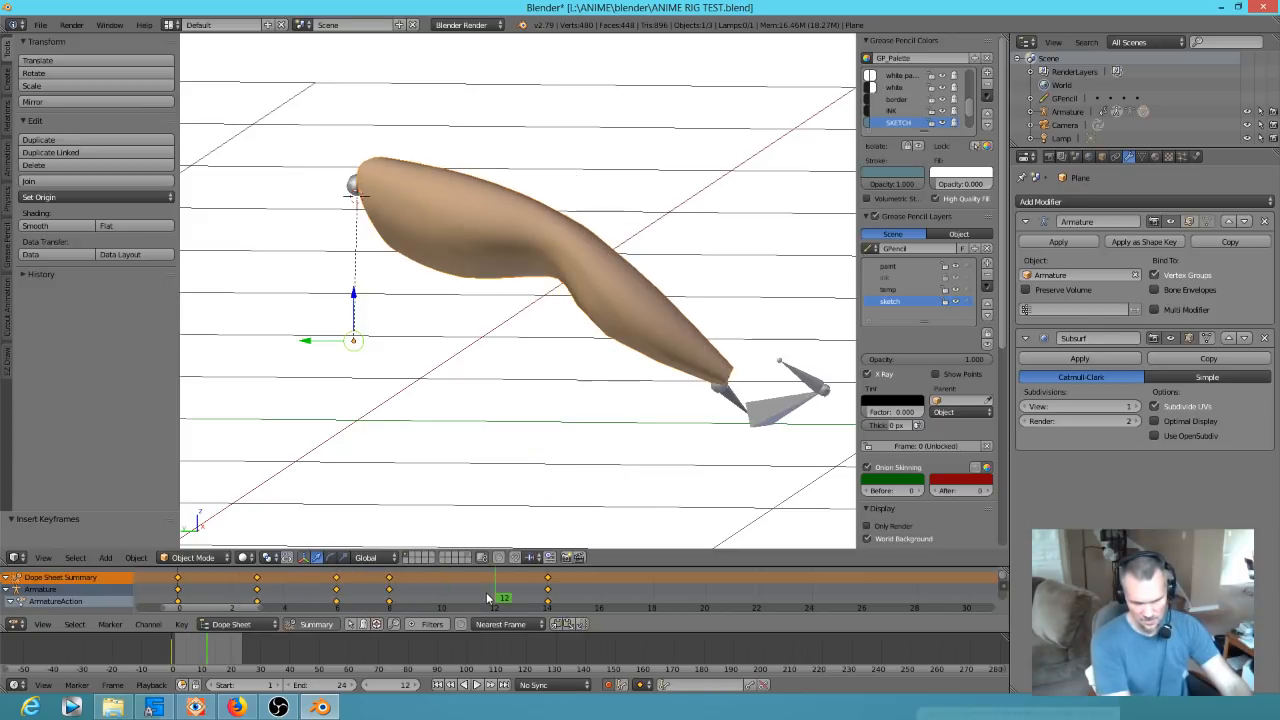
key(i)
click(493, 596)
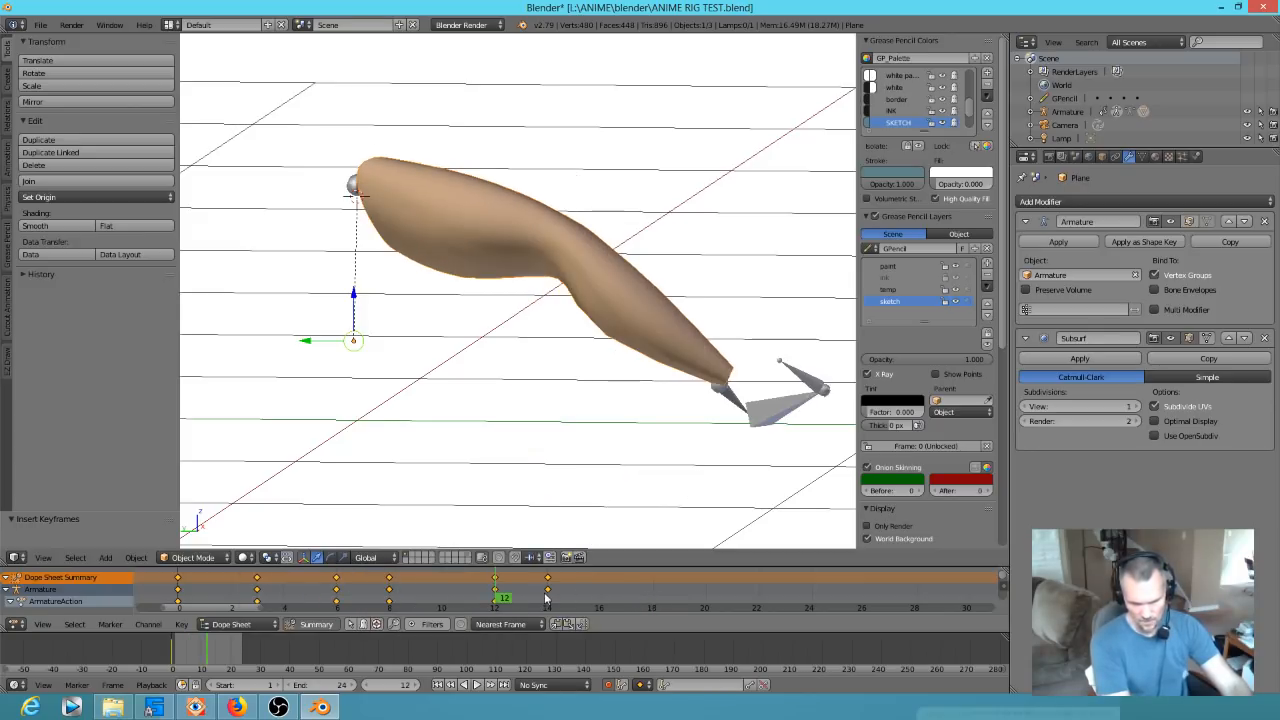
Move the last pose keyframe to frame 15 and scrub the leg animation back to frame 0
key(g)
click(583, 597)
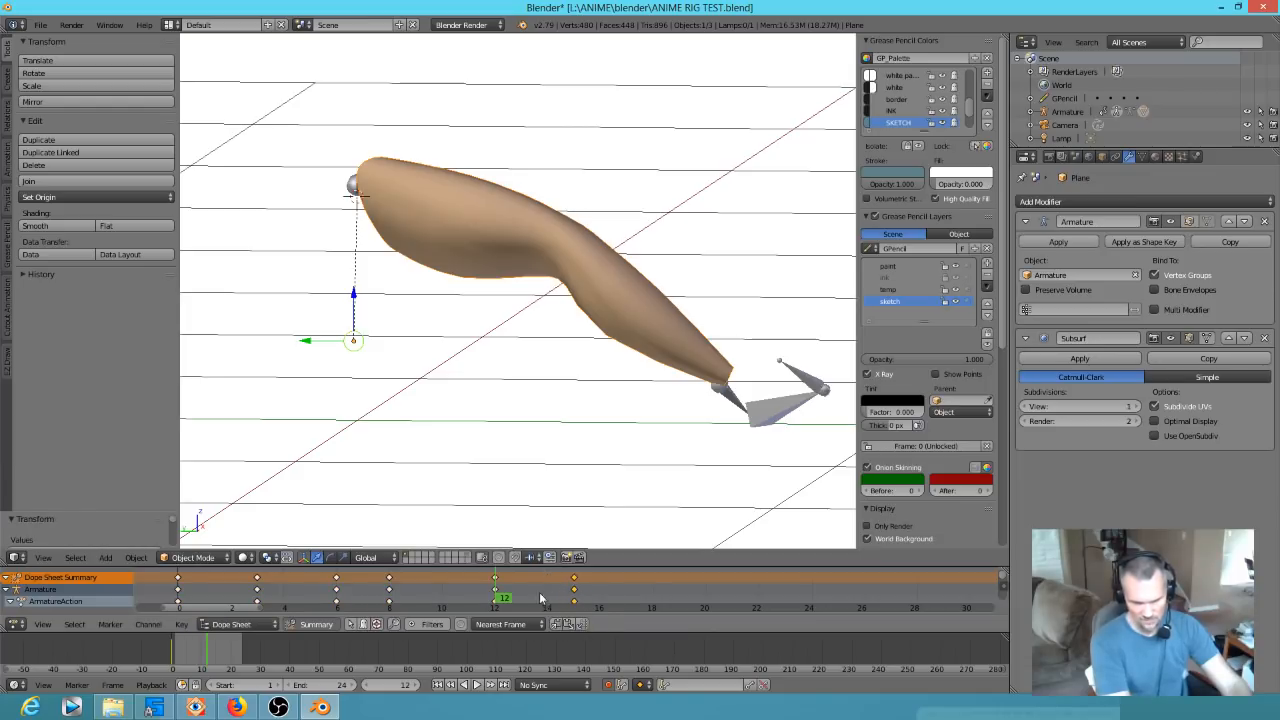
mouse_move(548, 598)
mouse_down()
mouse_move(340, 598)
mouse_move(580, 598)
mouse_move(200, 598)
mouse_move(237, 577)
mouse_move(262, 585)
mouse_move(185, 585)
mouse_move(580, 604)
mouse_move(255, 600)
mouse_move(155, 614)
mouse_up()
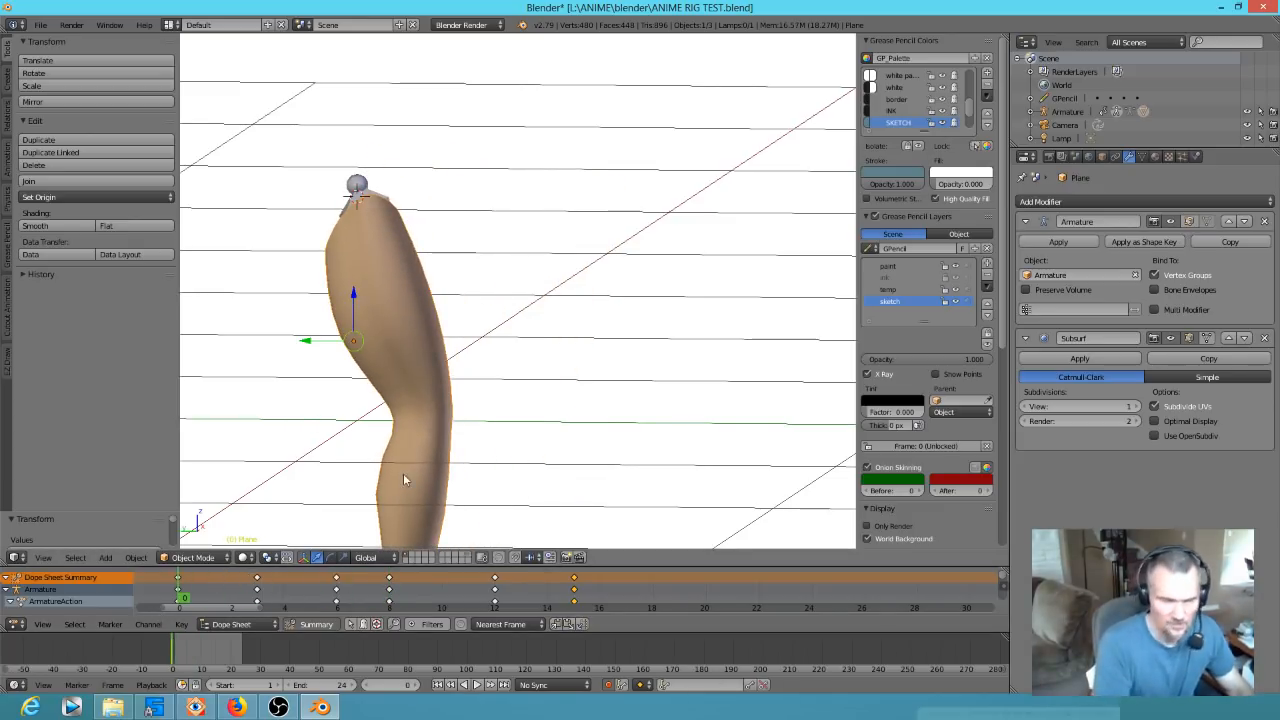
Select the armature, scrub to frame 8 and examine the crease behind the bent knee up close
right_drag(404, 474, 407, 437)
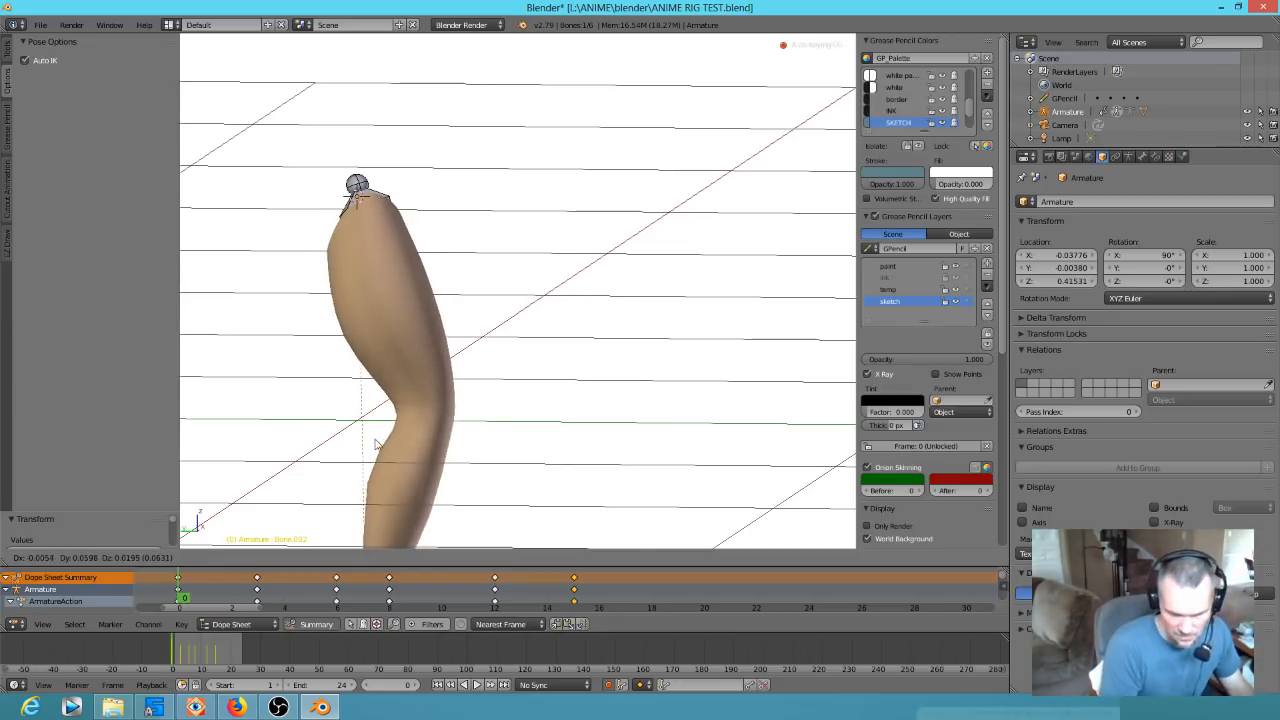
right_click(421, 461)
drag(204, 617, 365, 583)
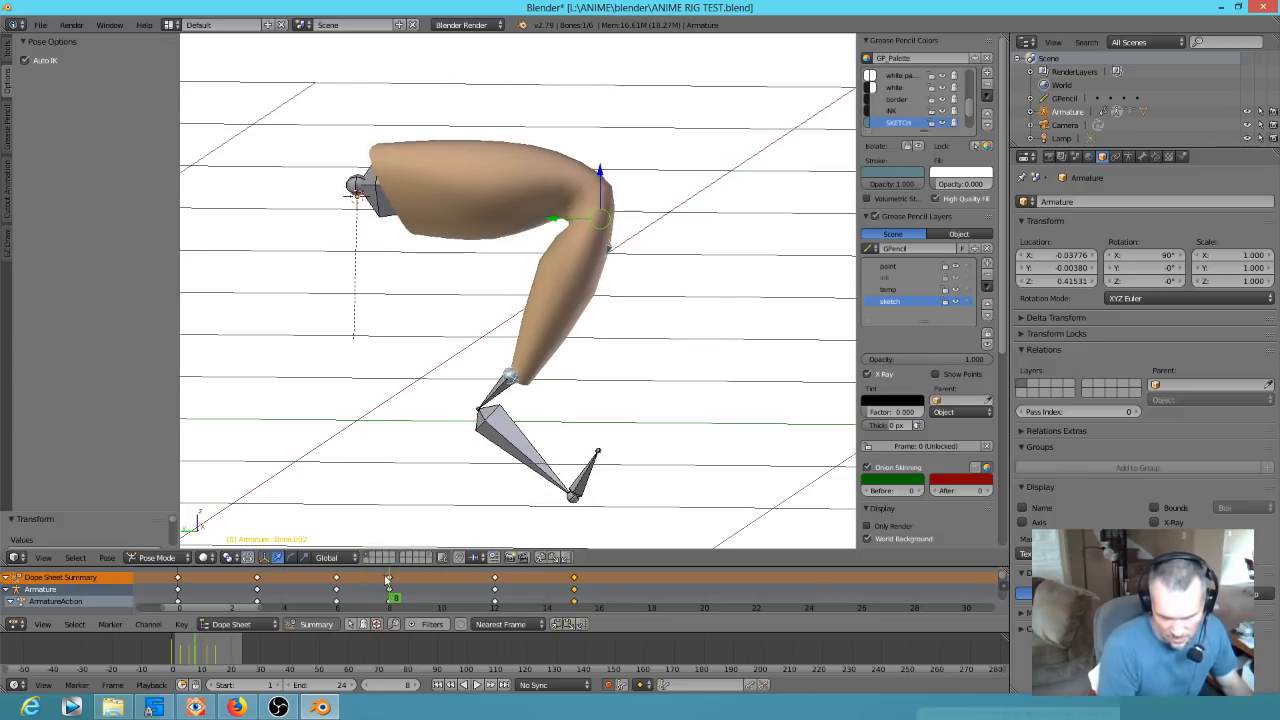
scroll(663, 209, up, 5)
scroll(608, 173, down, 4)
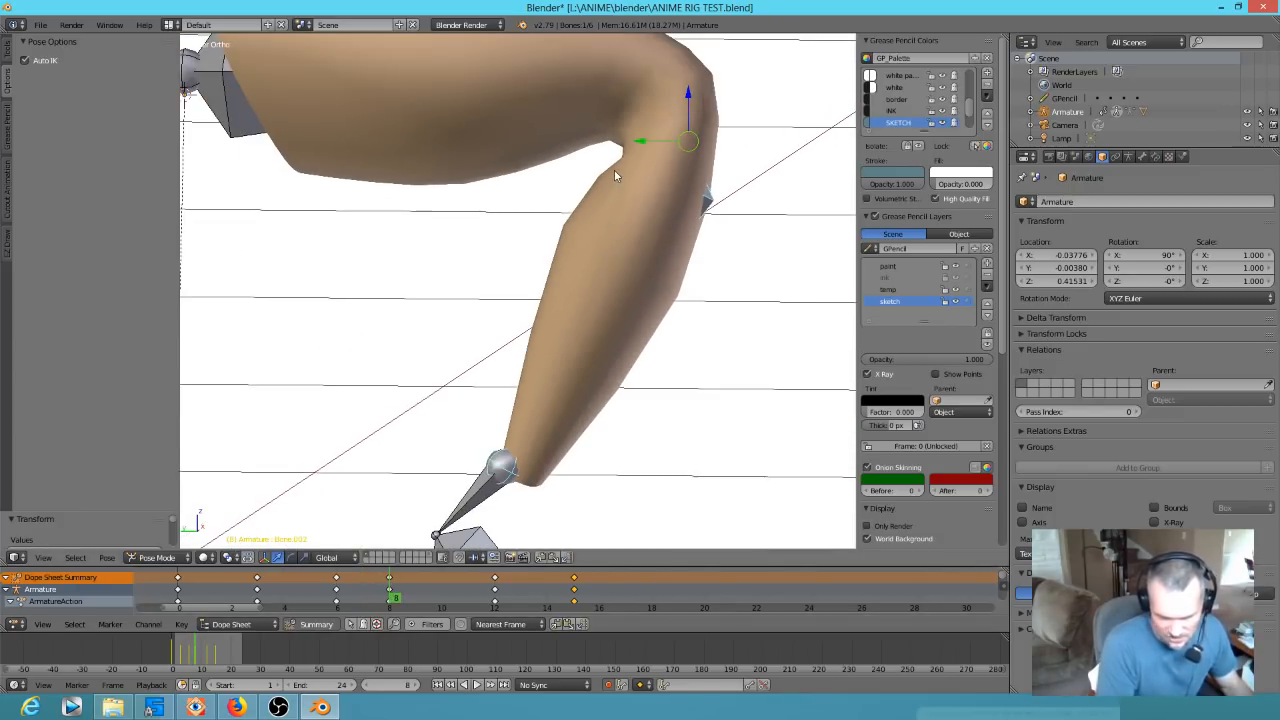
scroll(604, 171, up, 3)
Put the leg mesh in Edit Mode with its Armature modifier's deformation displayed, and try to move the selected geometry
key(ctrl+Tab)
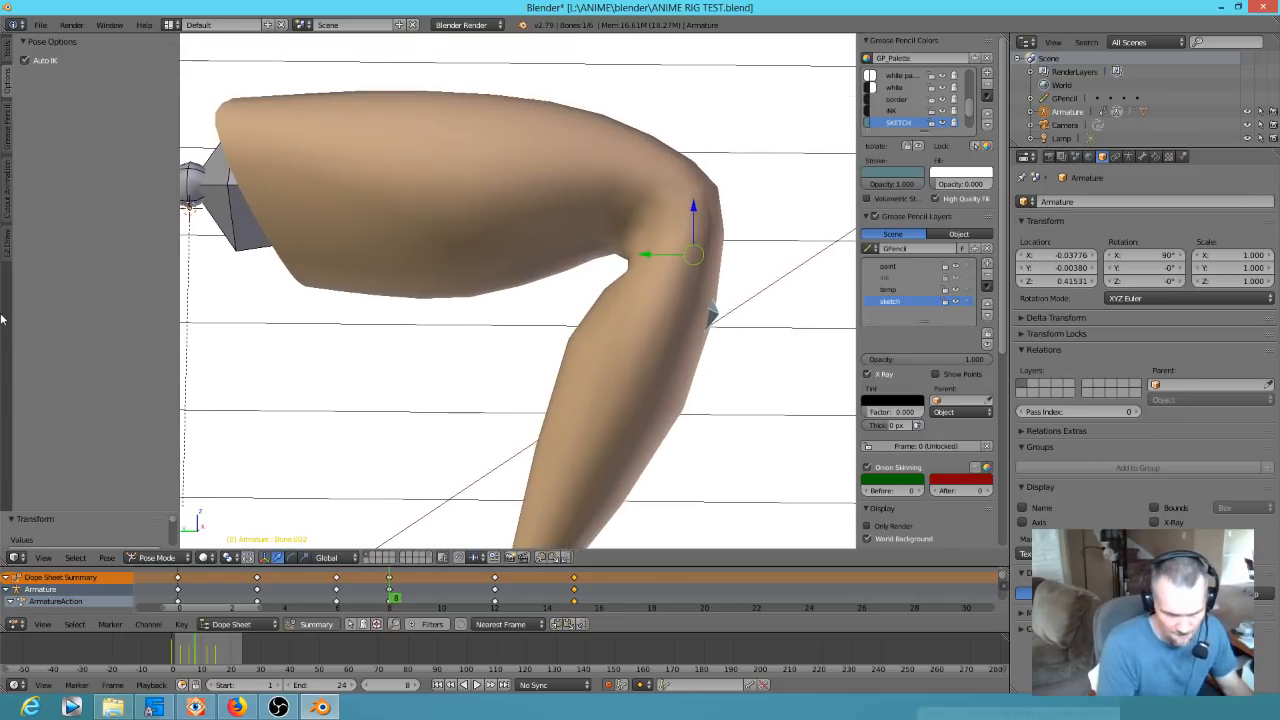
right_click(450, 289)
key(Tab)
key(Tab)
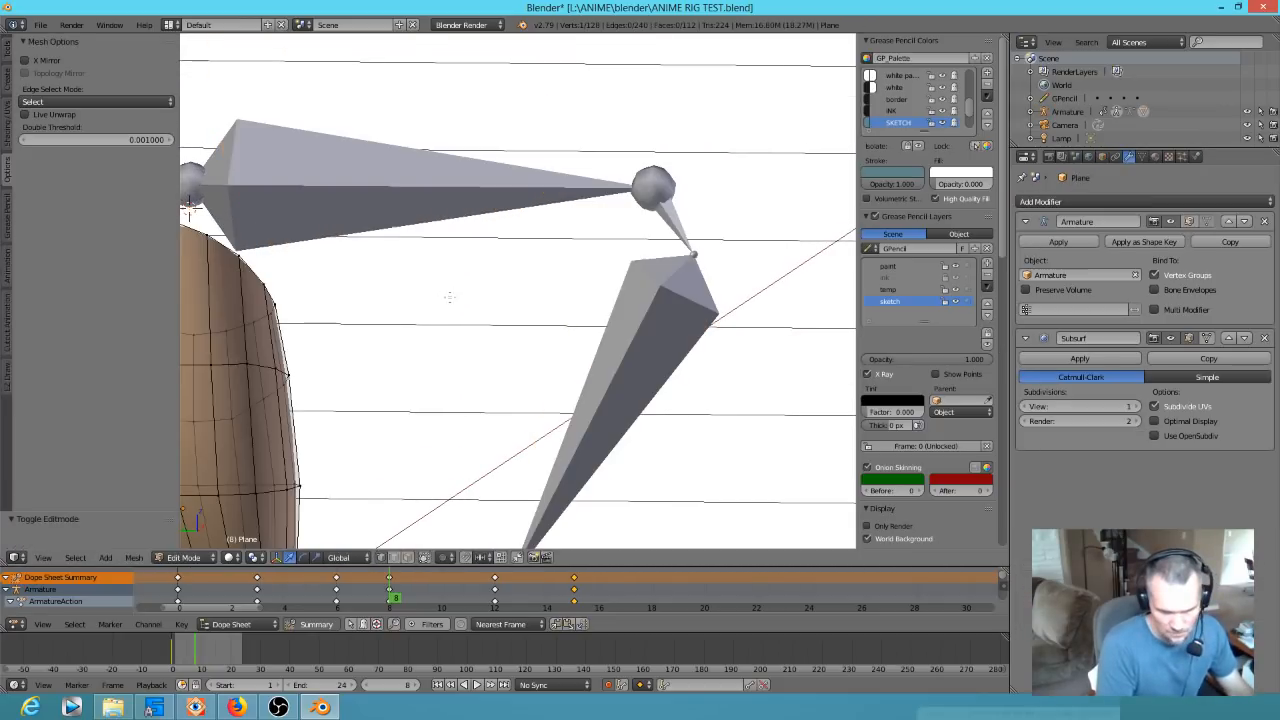
key(Tab)
key(Tab)
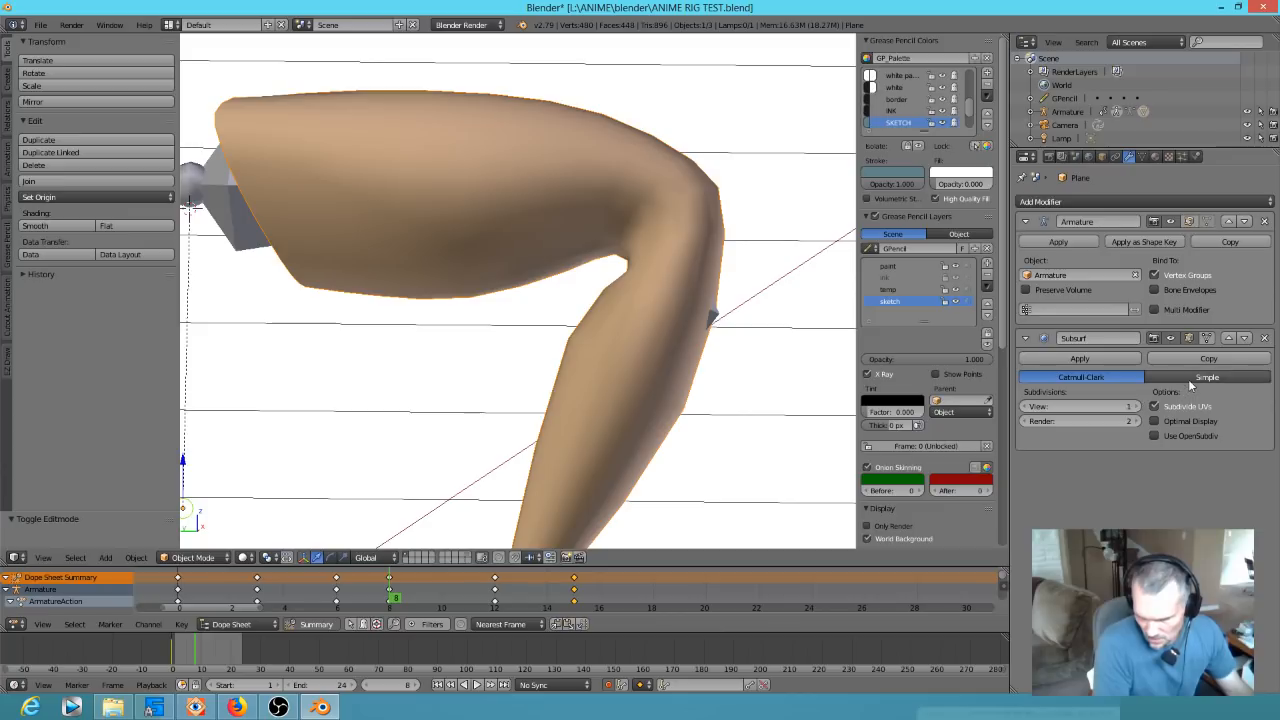
click(1191, 222)
key(Tab)
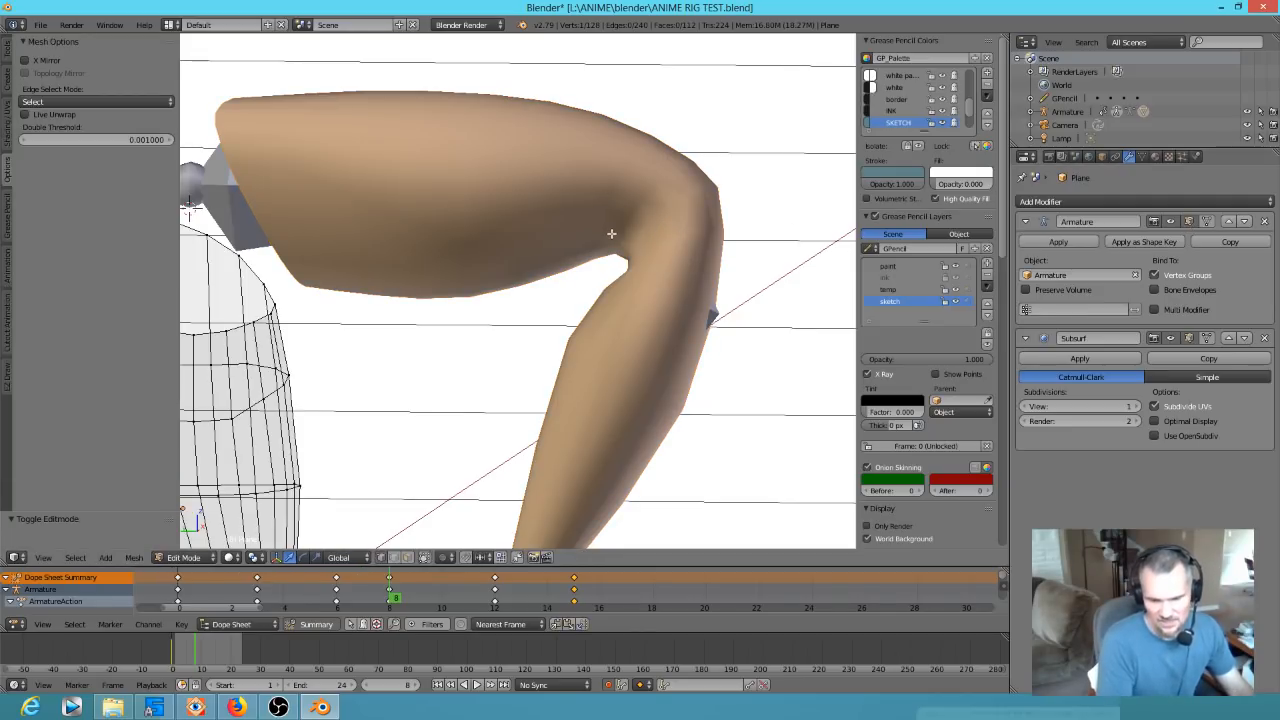
key(Tab)
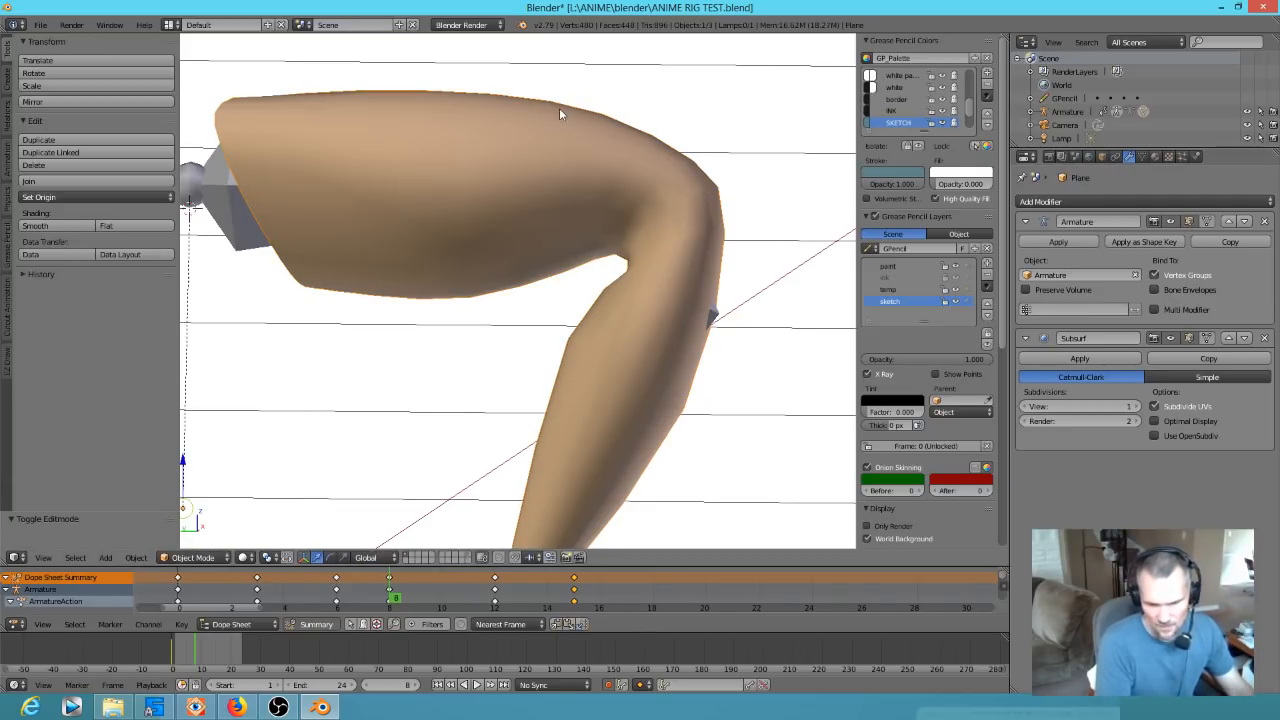
key(Tab)
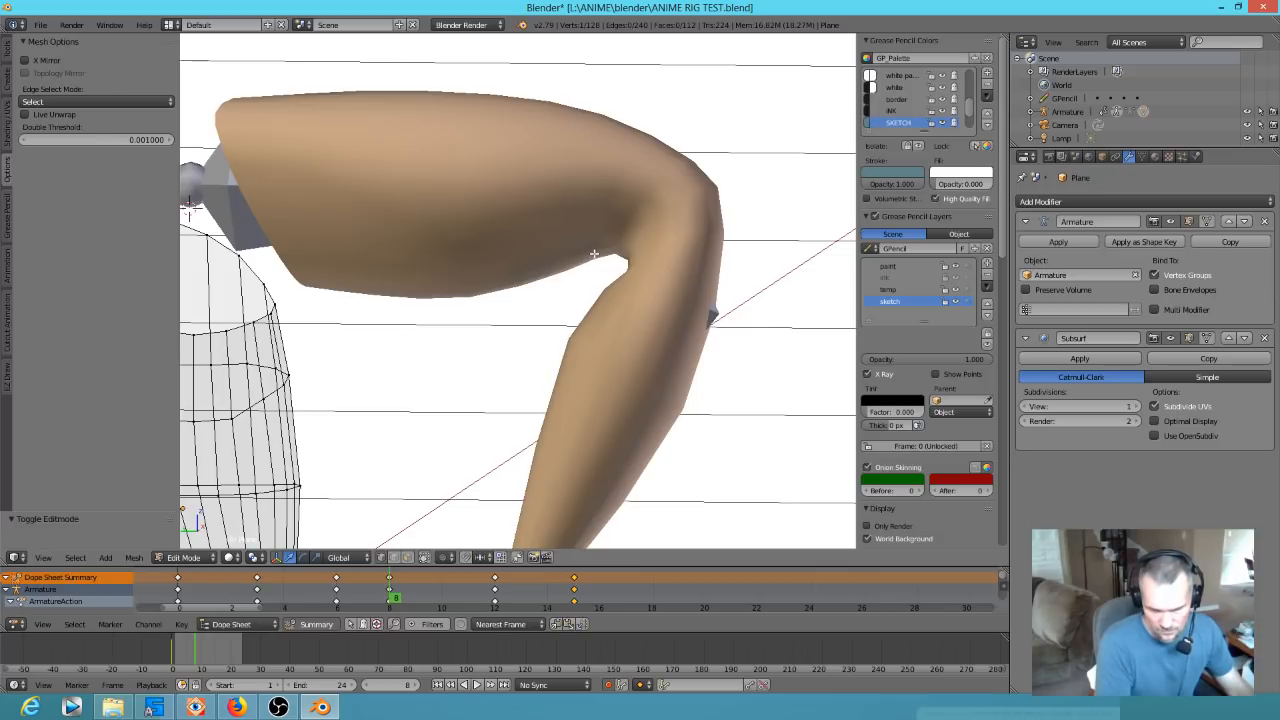
key(g)
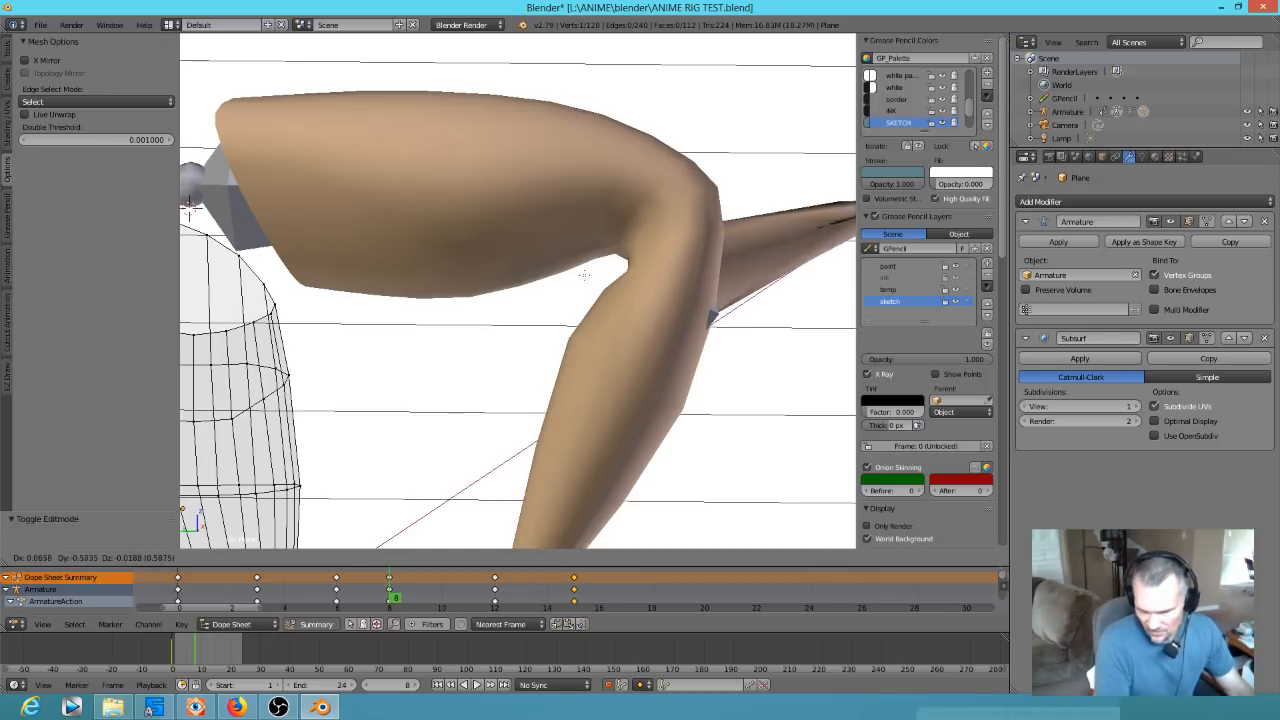
click(607, 289)
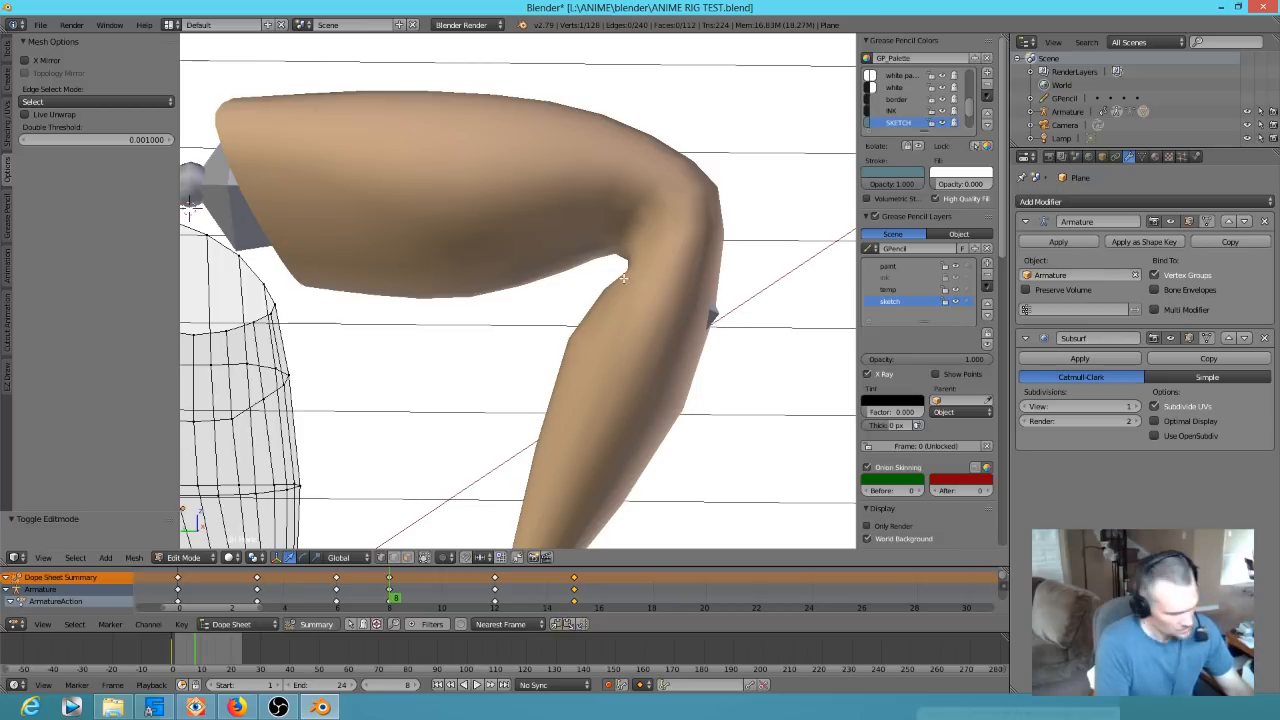
Switch to wireframe shading and fit the leg's edit cage to the result of the Armature and Subsurf modifiers
key(z)
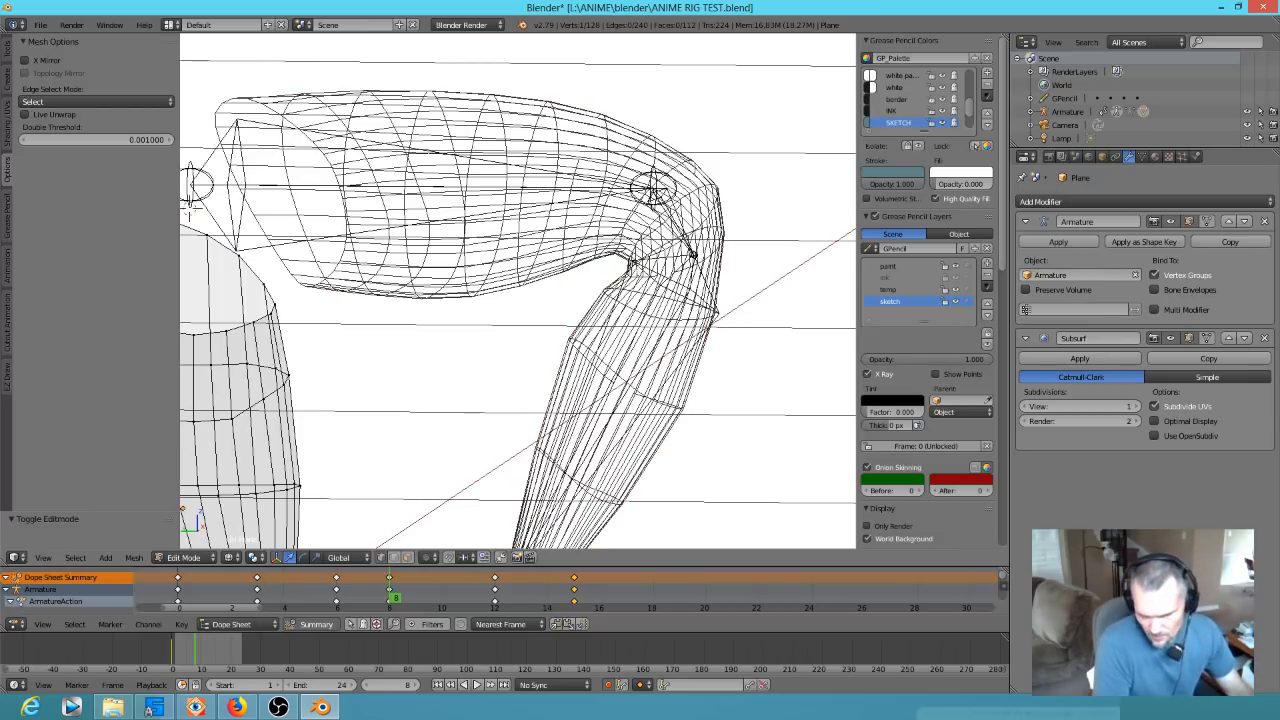
scroll(637, 269, up, 3)
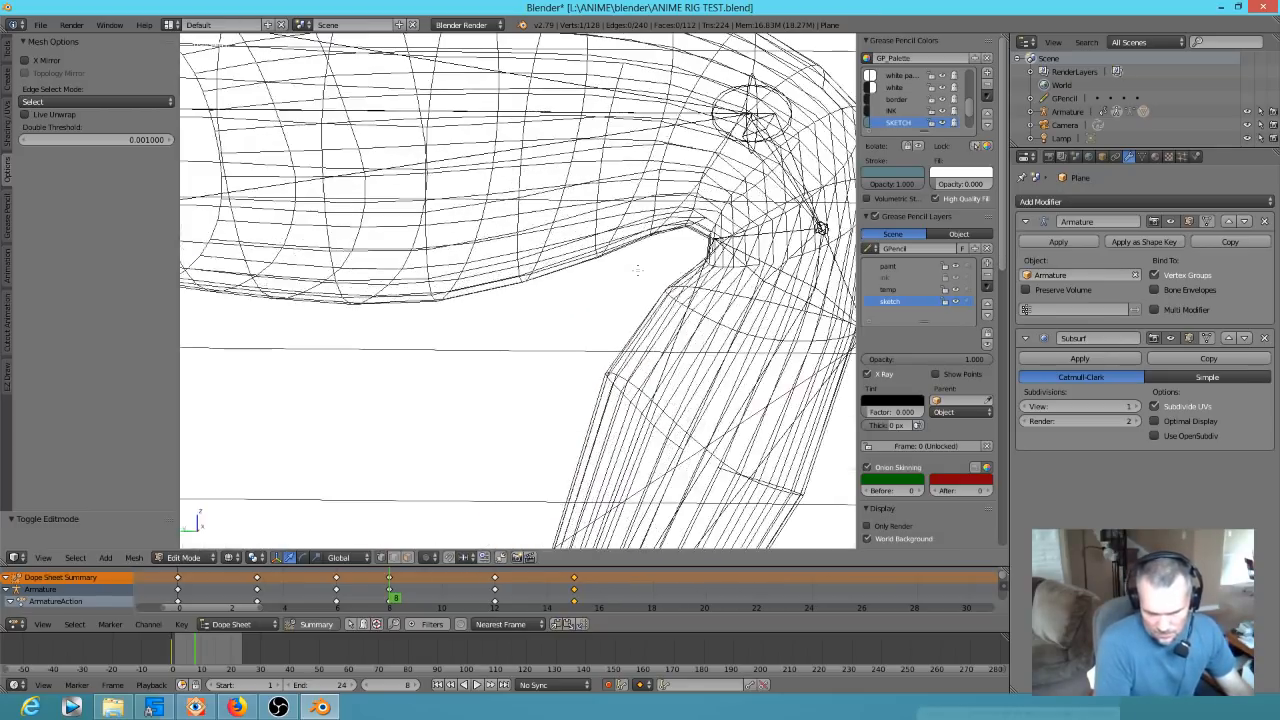
key(g)
click(675, 279)
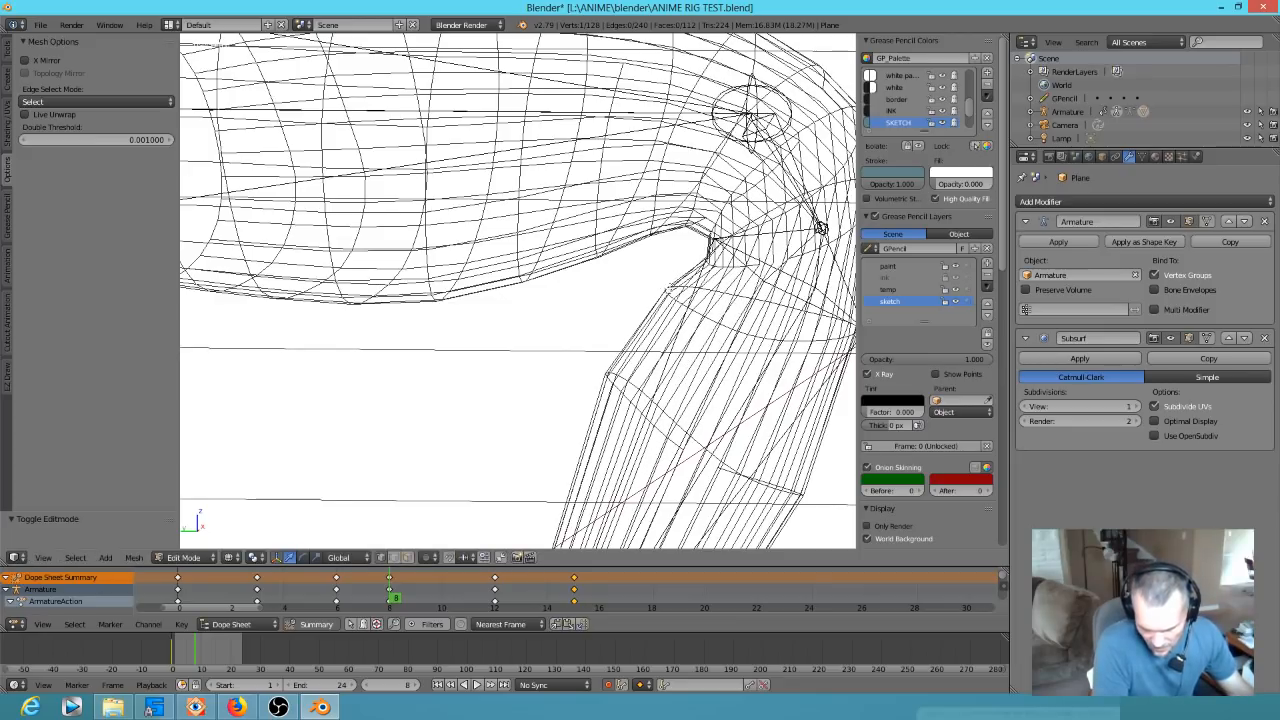
key(g)
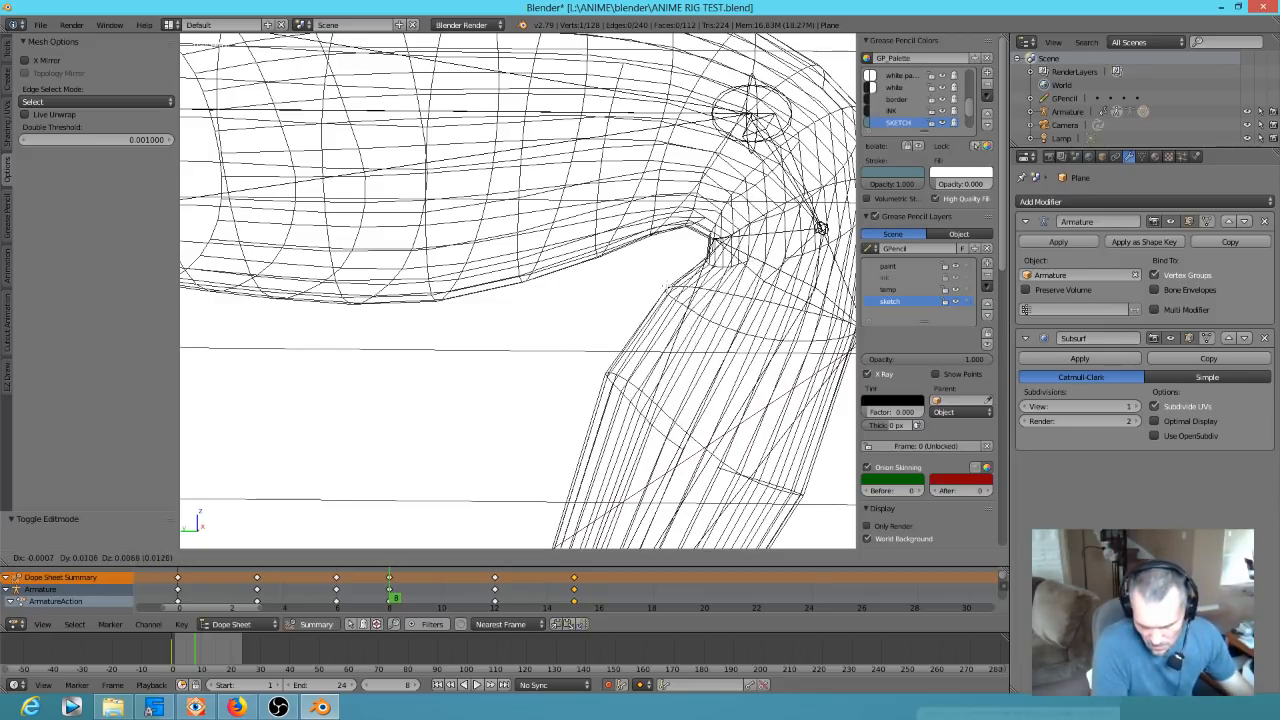
right_click(684, 298)
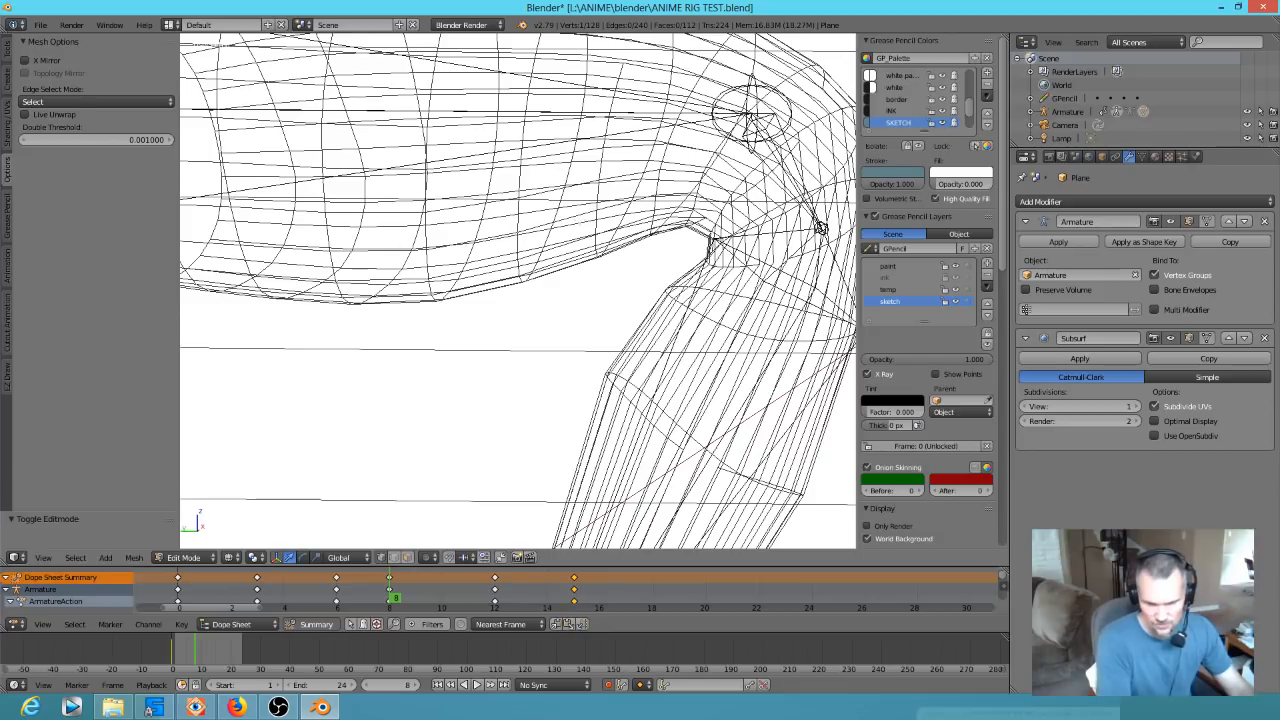
click(1208, 339)
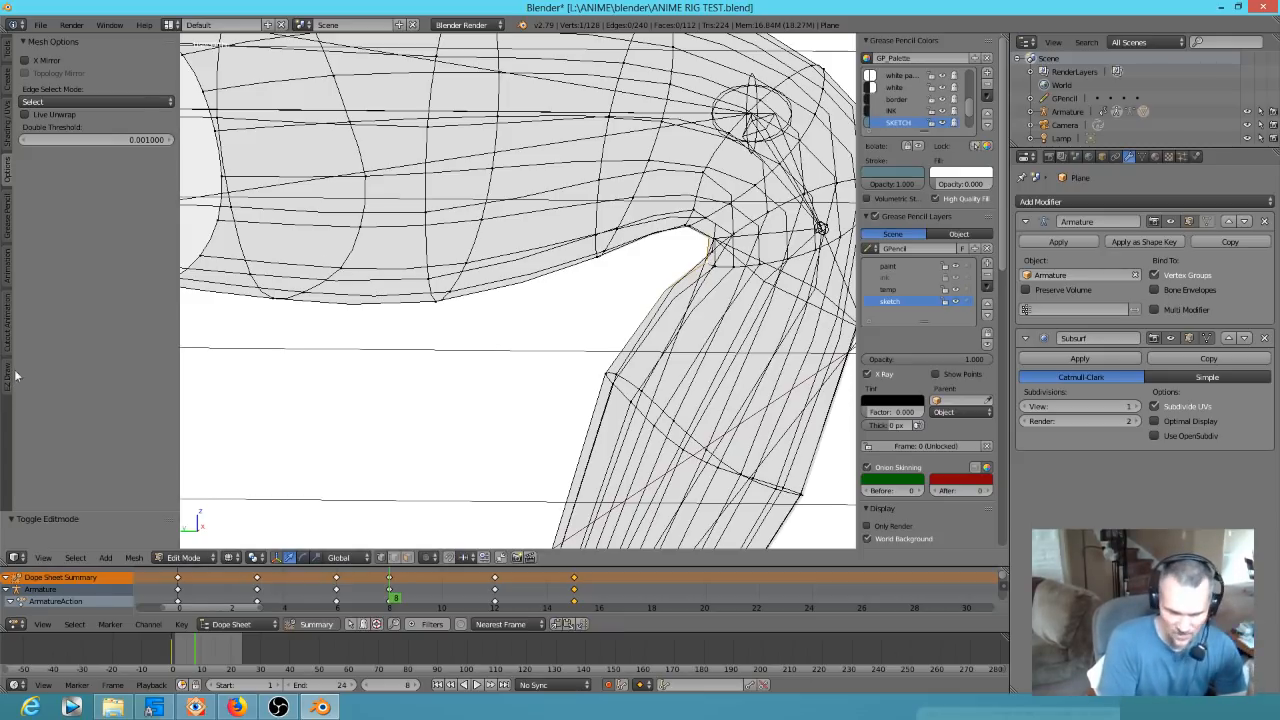
Insert an AnimAll keyframe for the mesh's point locations at frame 0, with only Points enabled
drag(394, 599, 178, 580)
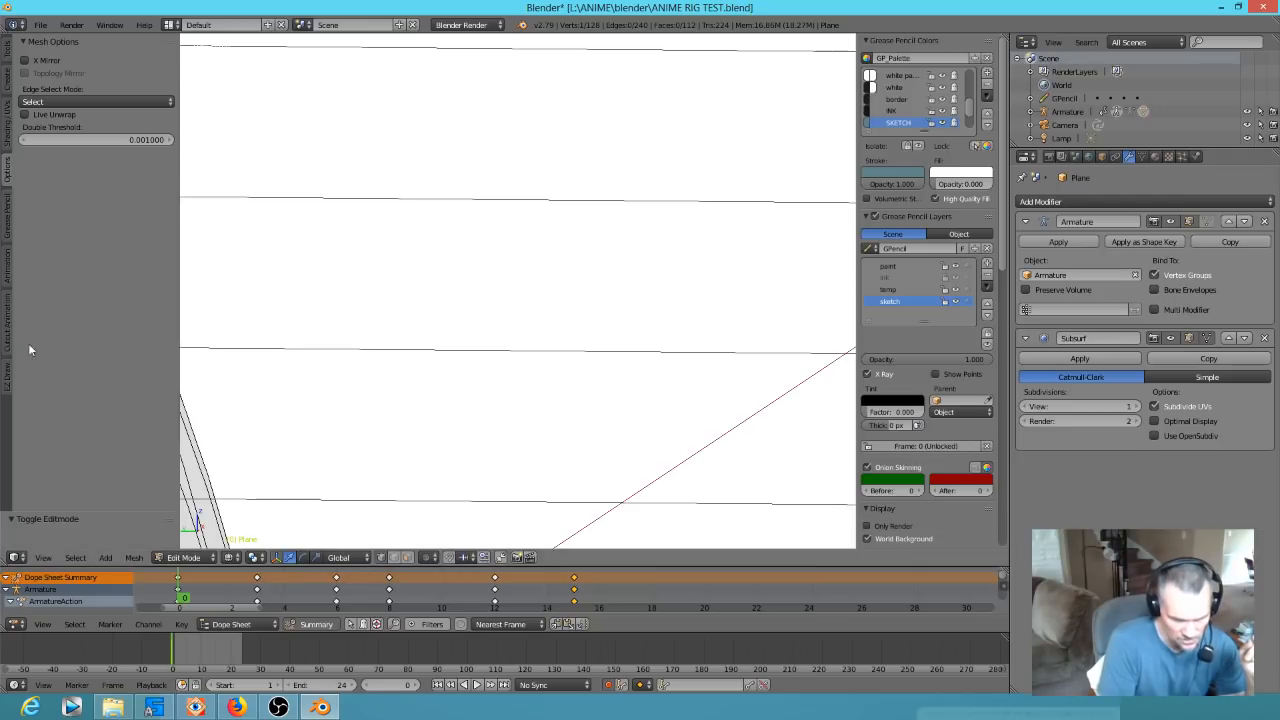
click(9, 372)
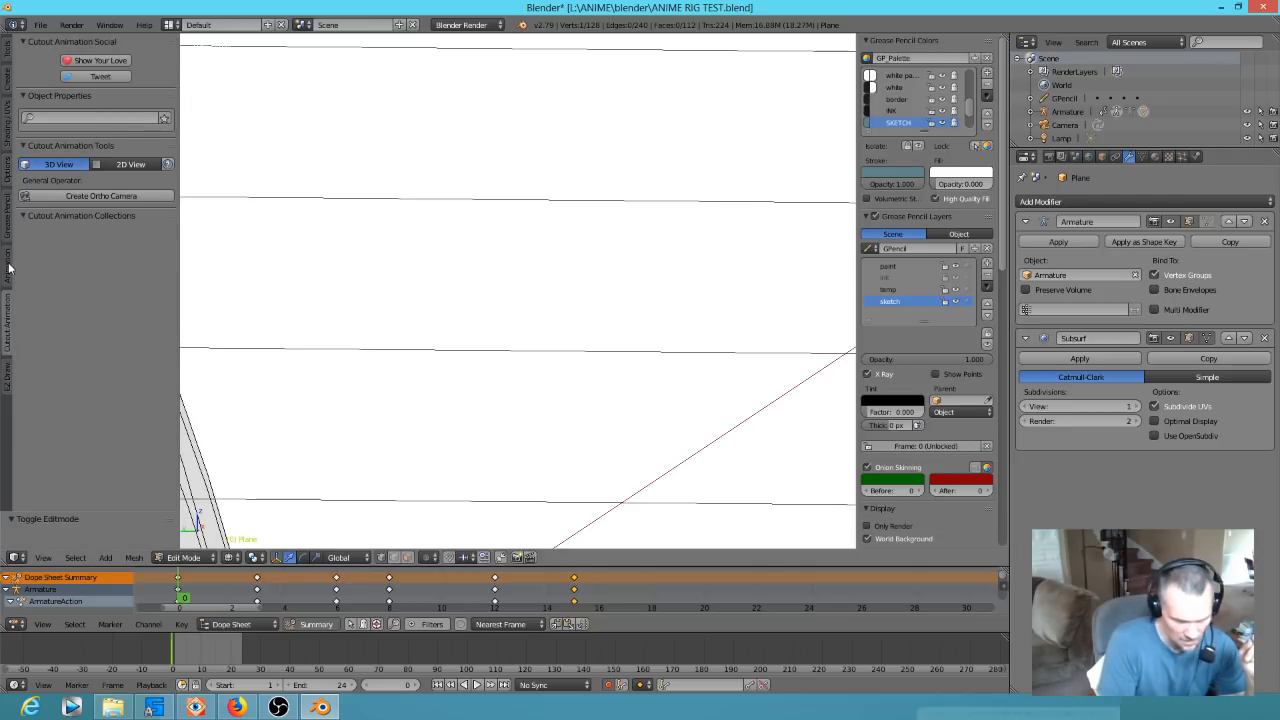
click(9, 268)
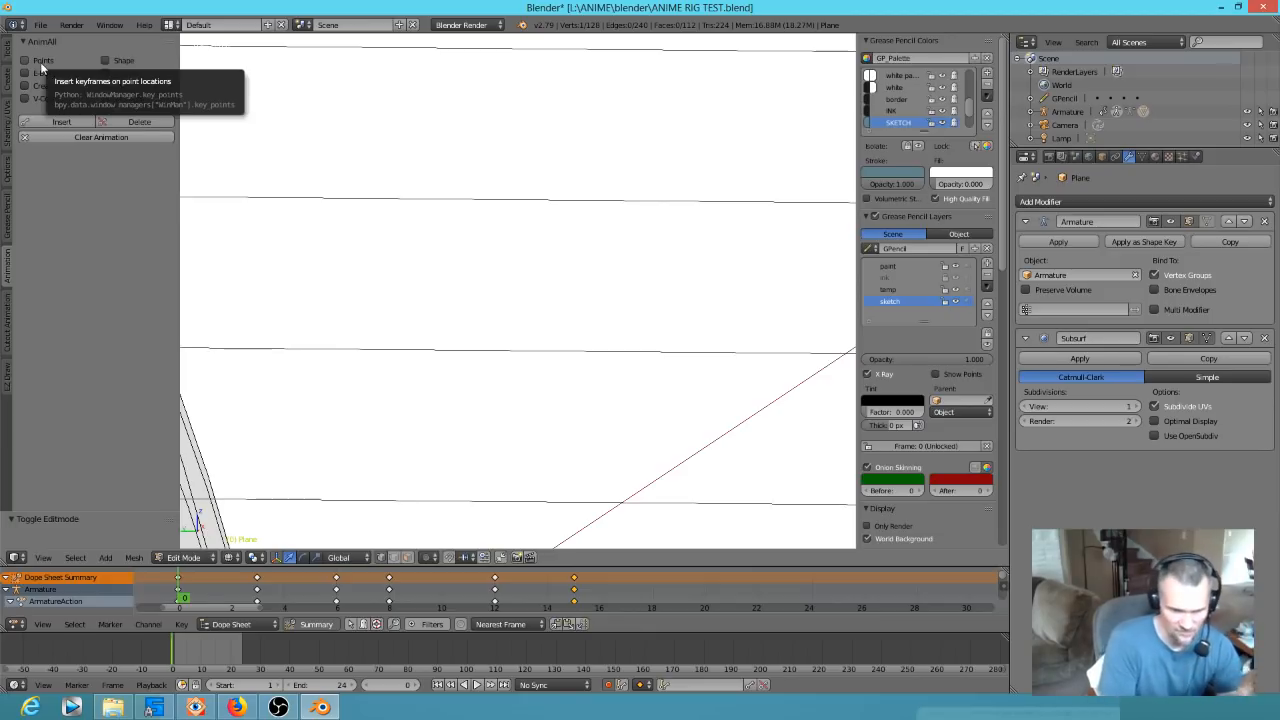
click(37, 60)
click(52, 121)
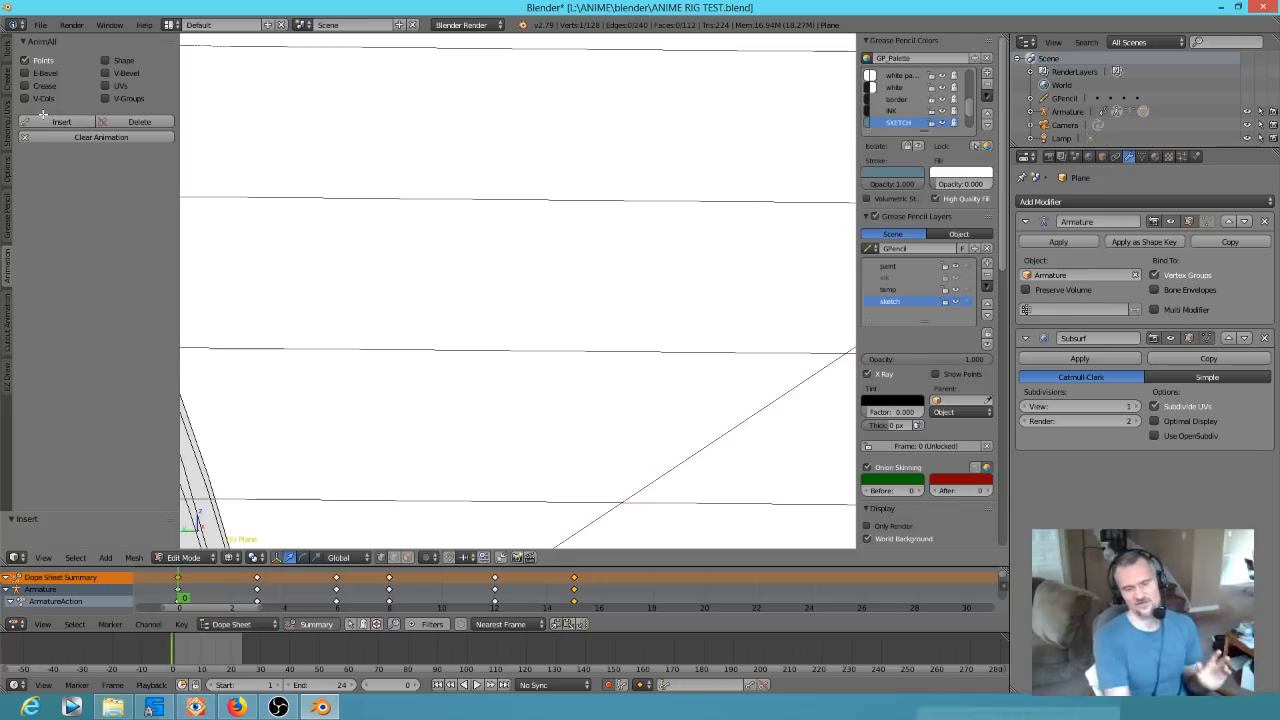
Go to frame 8 and select the cluster of vertices in the crease behind the bent knee
scroll(466, 378, down, 5)
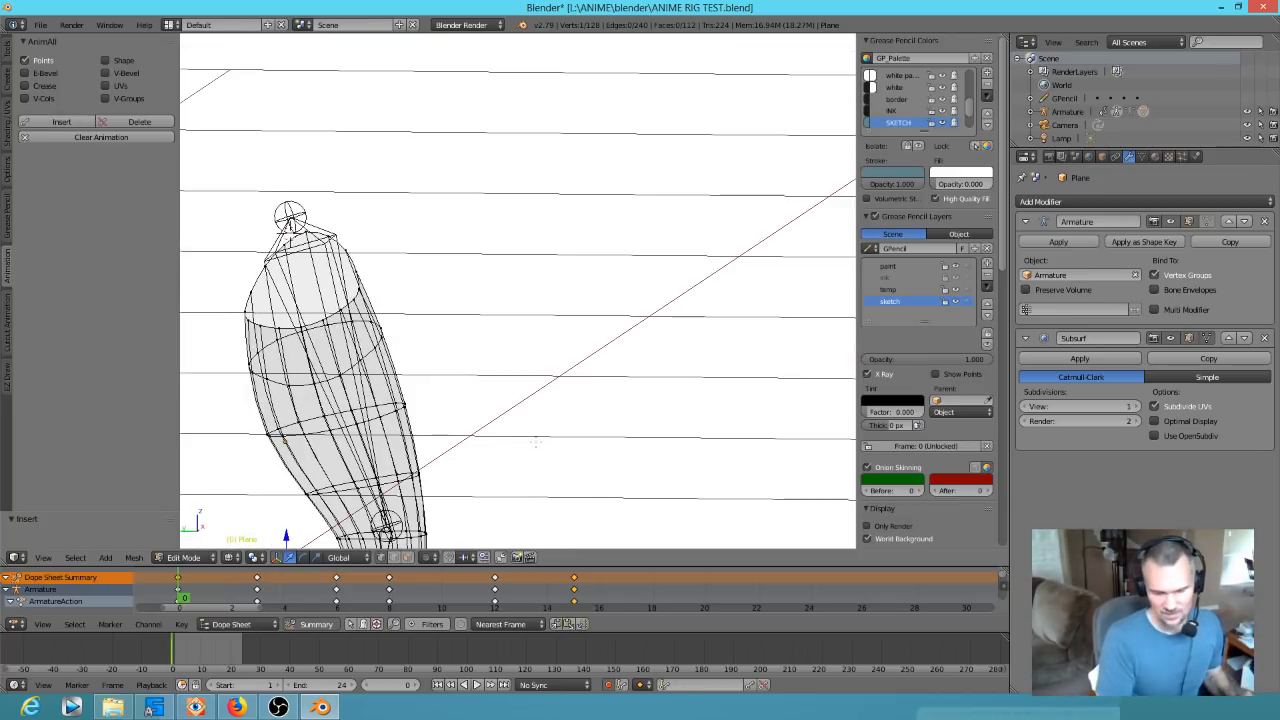
middle_drag(513, 432, 500, 320)
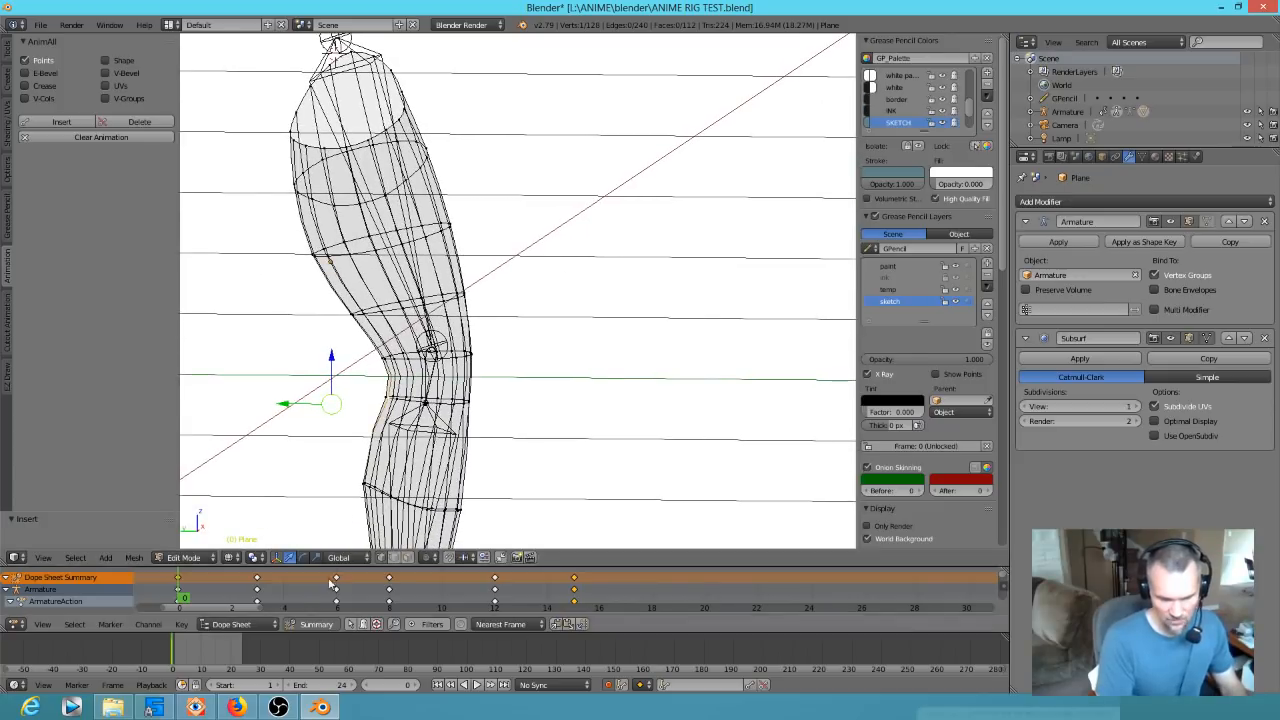
drag(232, 598, 392, 600)
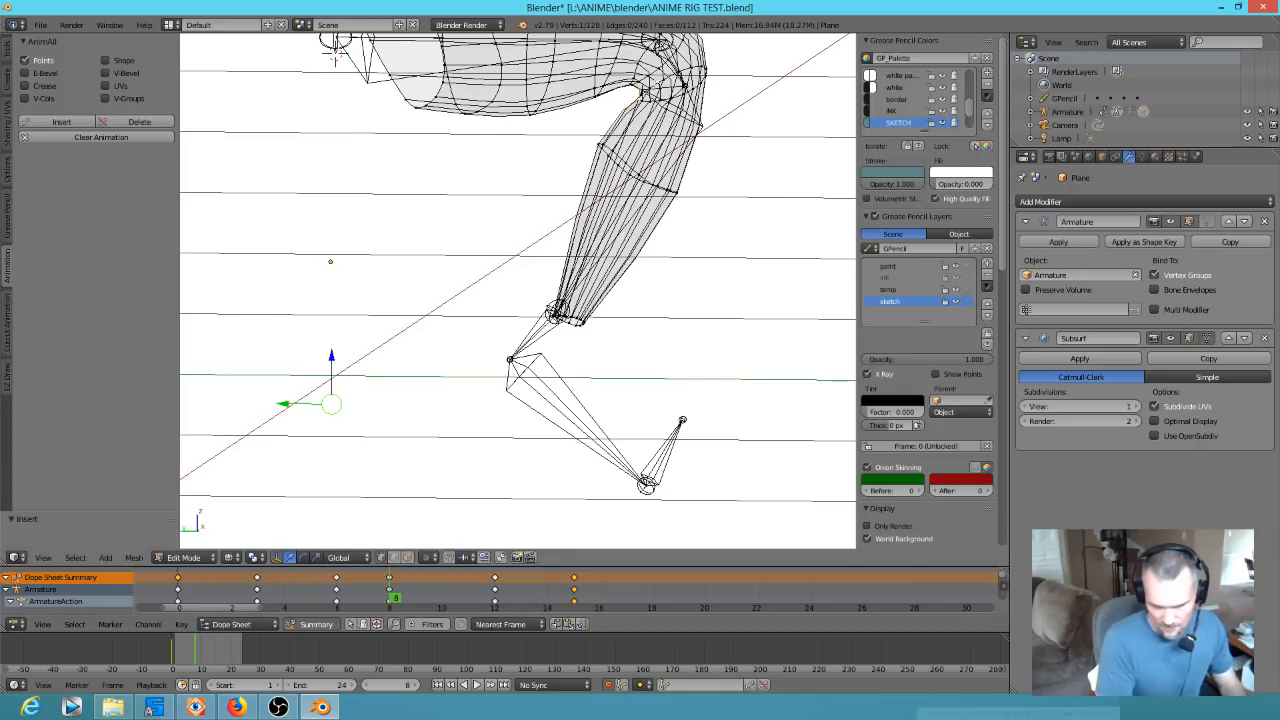
scroll(652, 94, up, 4)
shift+middle_drag(652, 94, 540, 446)
shift+middle_drag(623, 327, 574, 371)
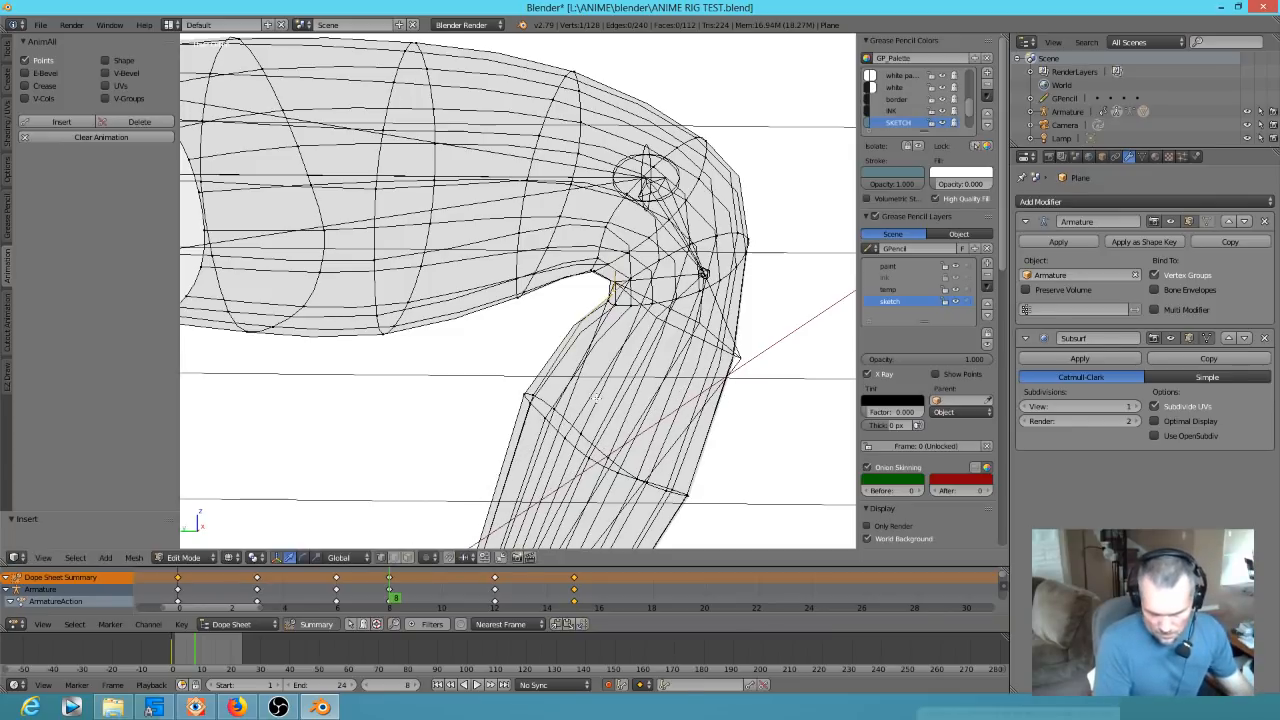
key(g)
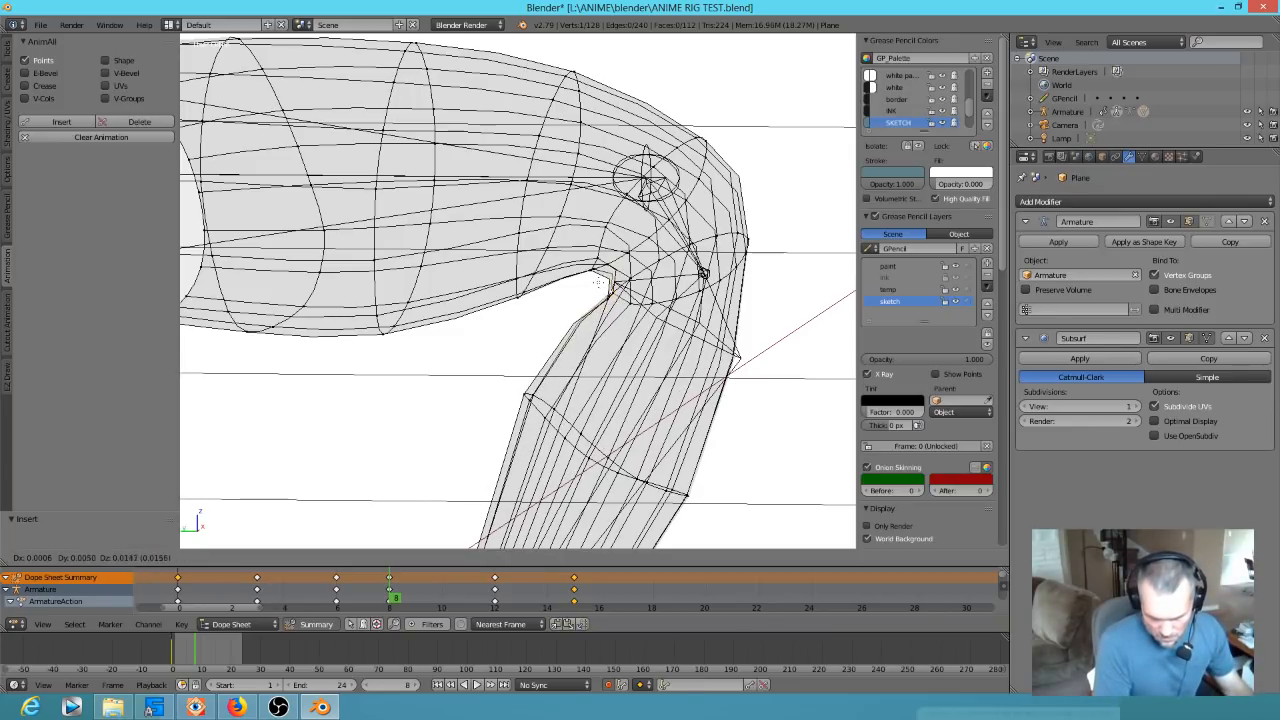
click(613, 290)
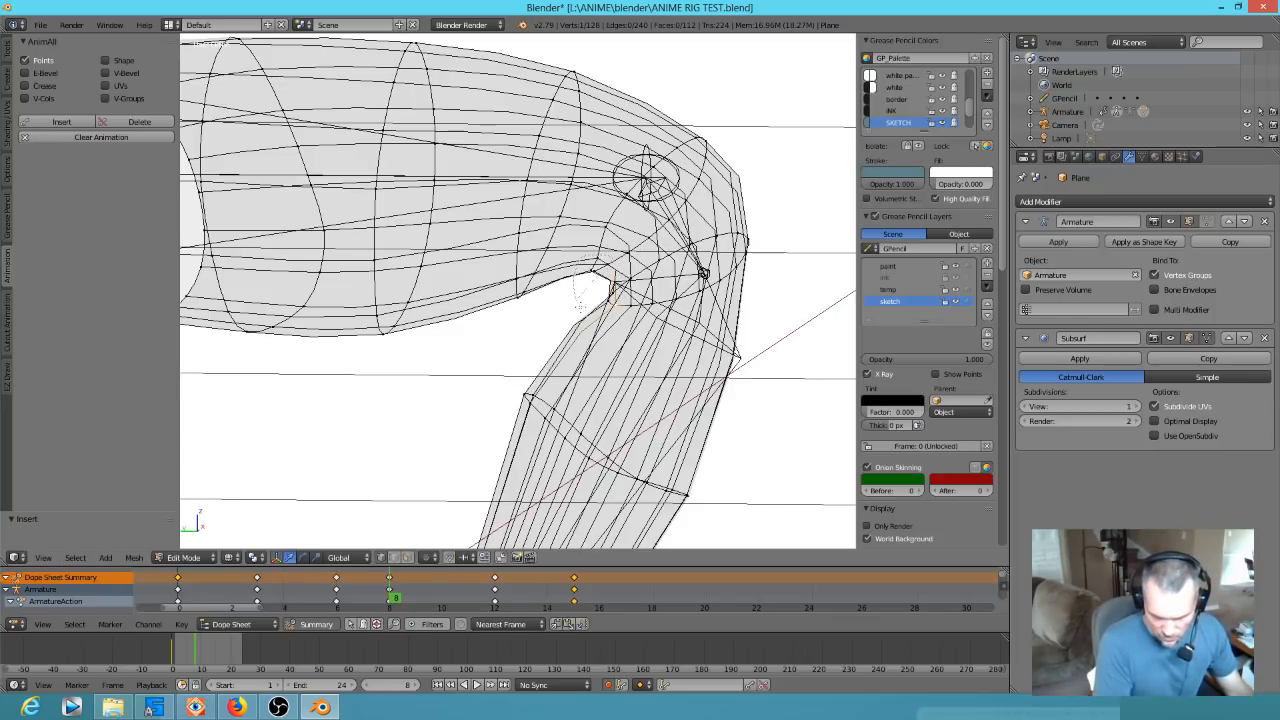
key(ctrl+KP_Add)
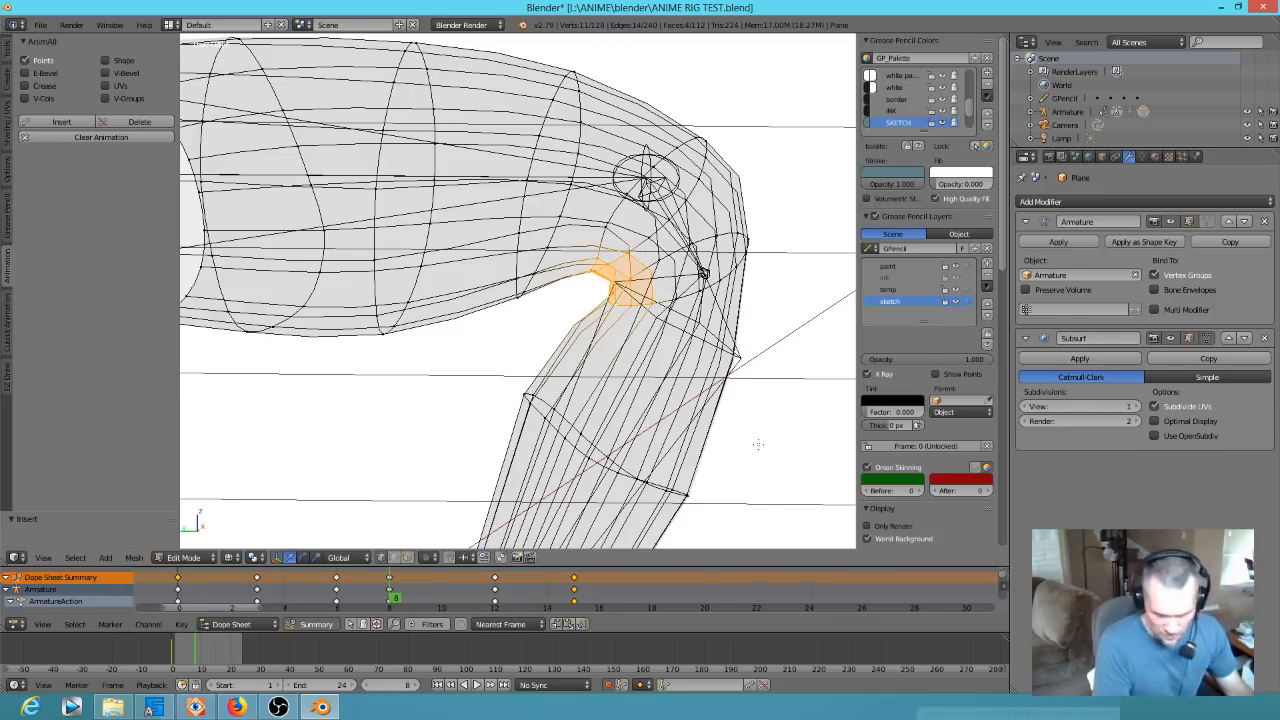
key(s)
right_click(474, 448)
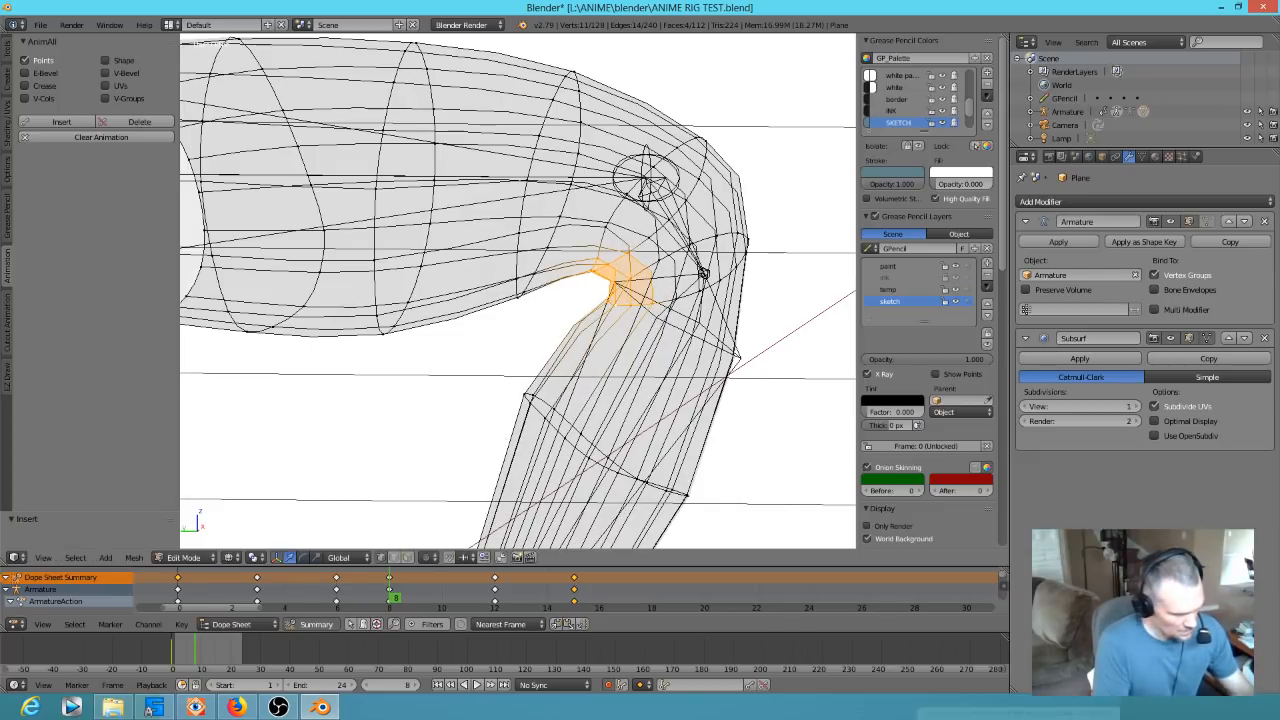
key(s)
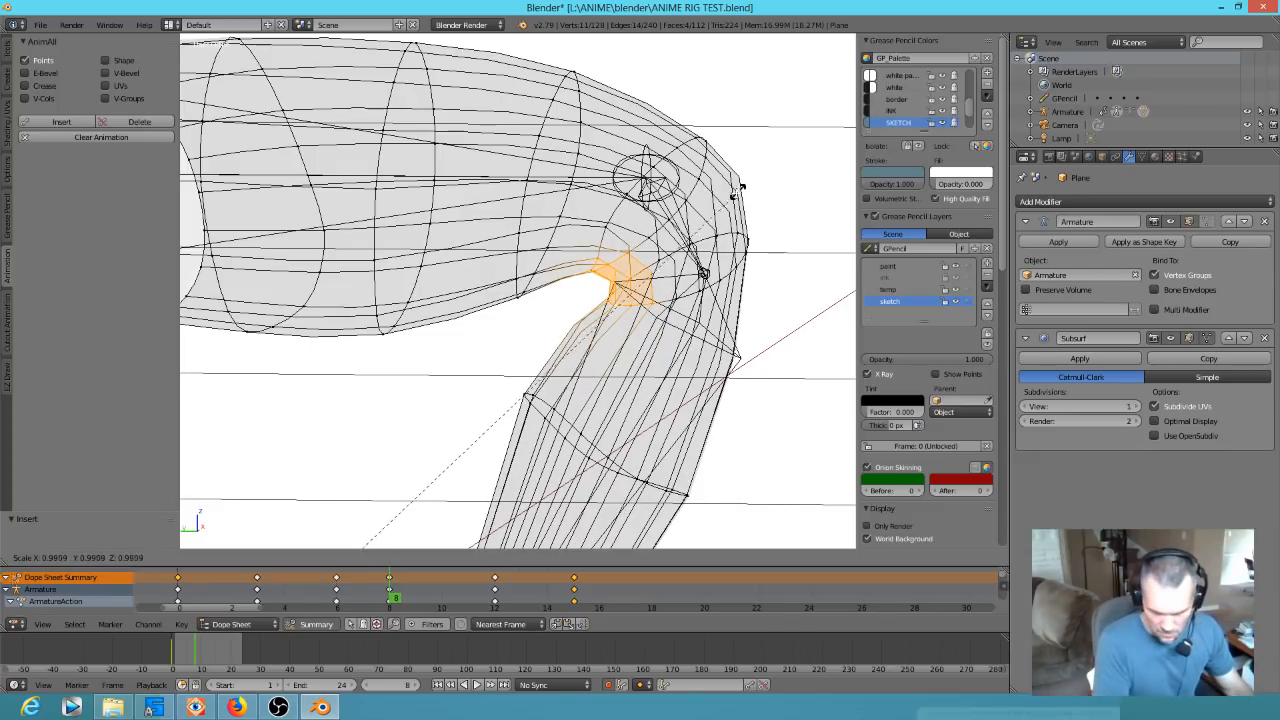
right_click(652, 257)
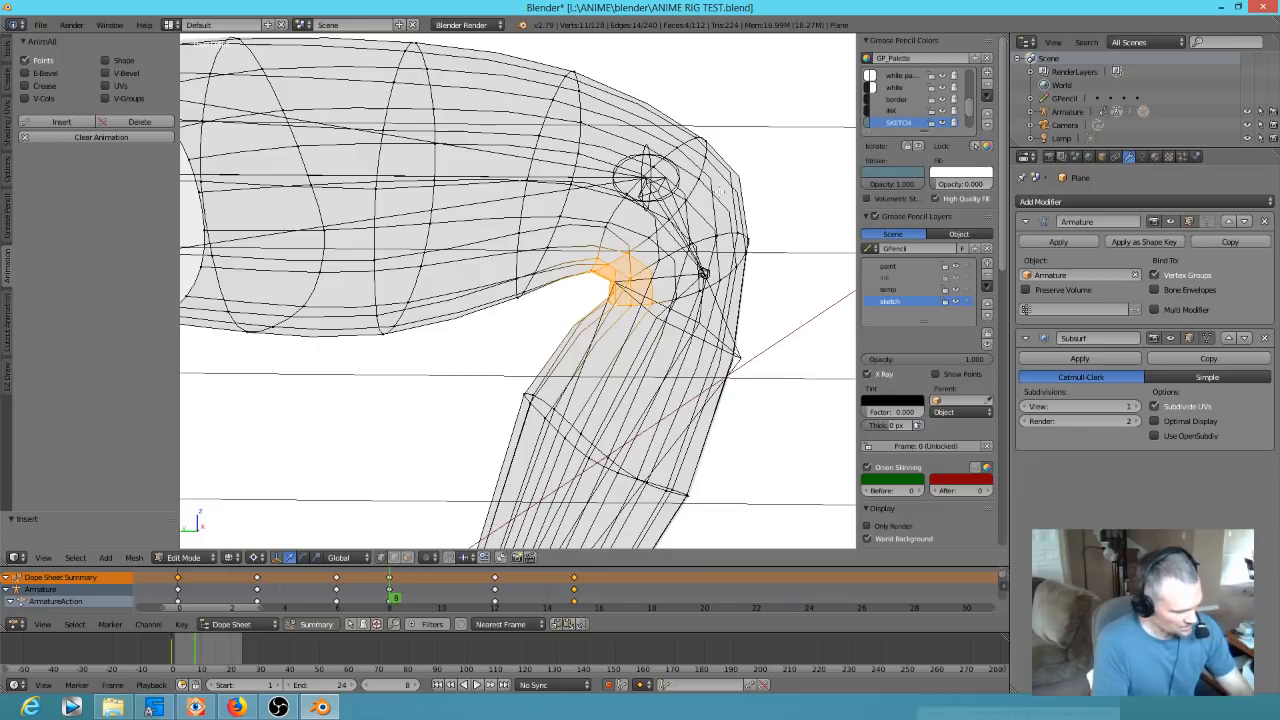
key(s)
right_click(706, 207)
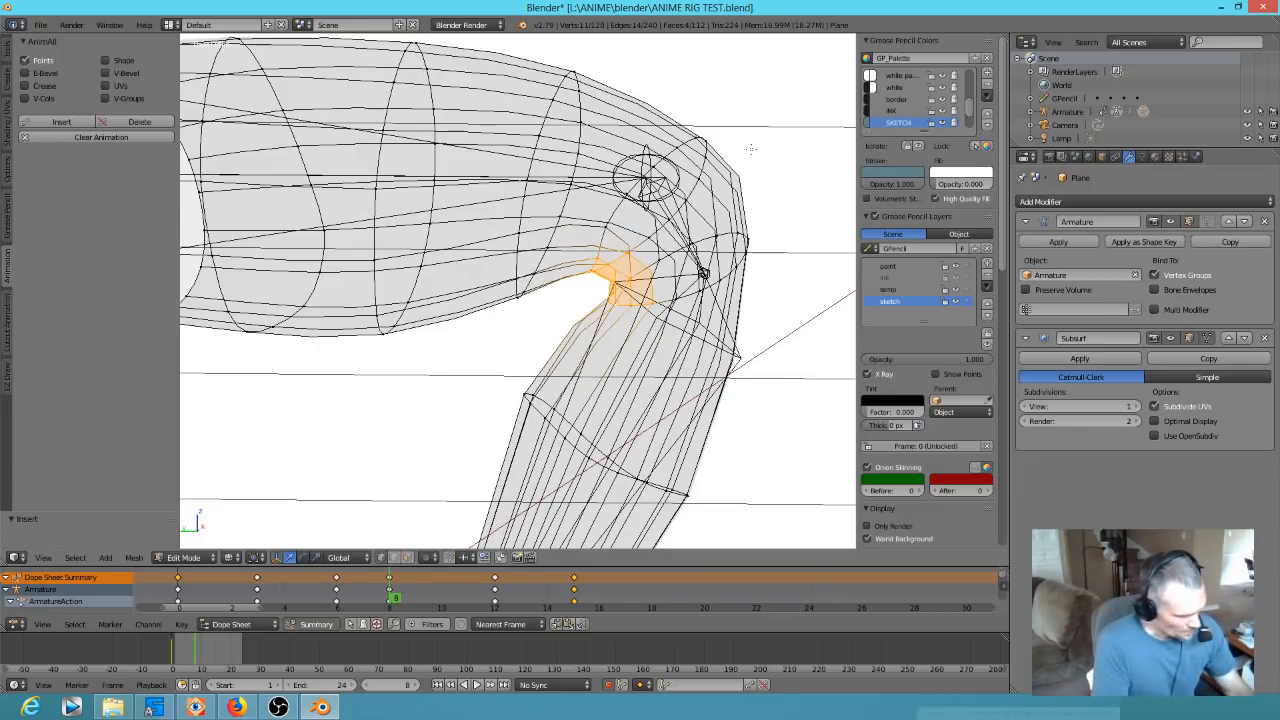
Shrink the selected knee-crease vertices uniformly and adjust their scale along the global Z axis
scroll(756, 397, down, 2)
key(s)
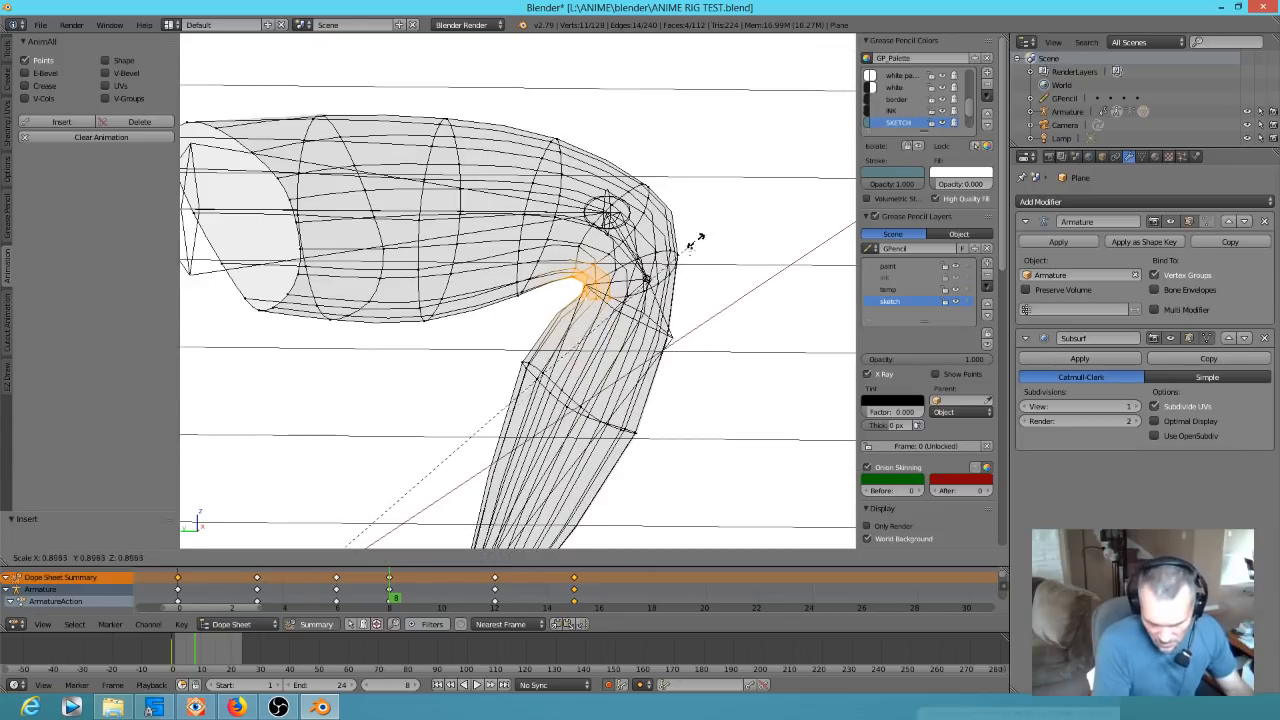
click(457, 335)
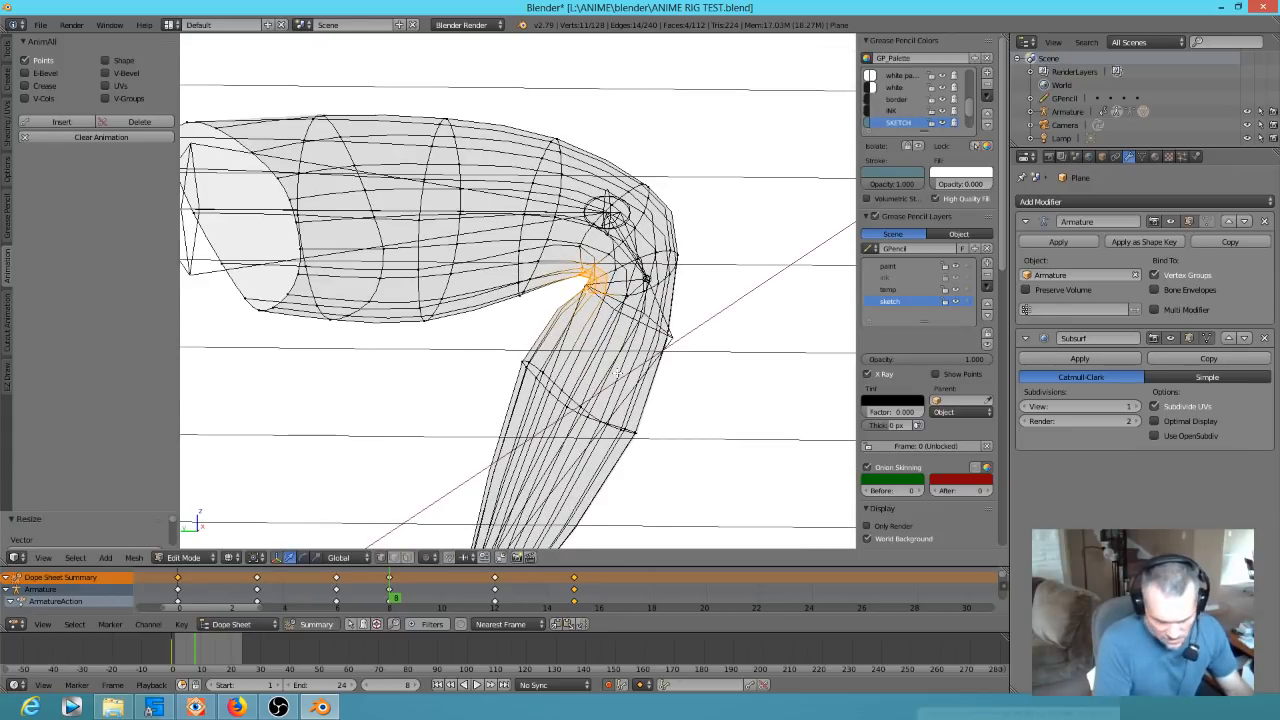
key(s)
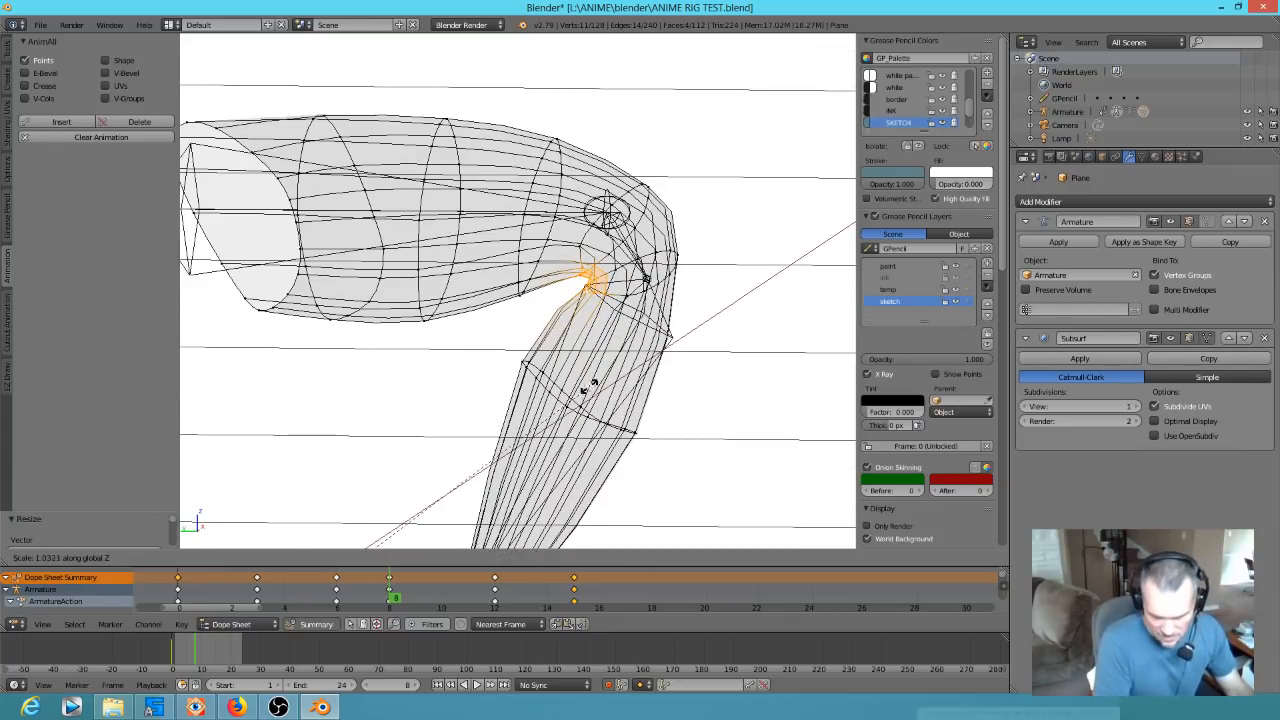
key(z)
click(335, 125)
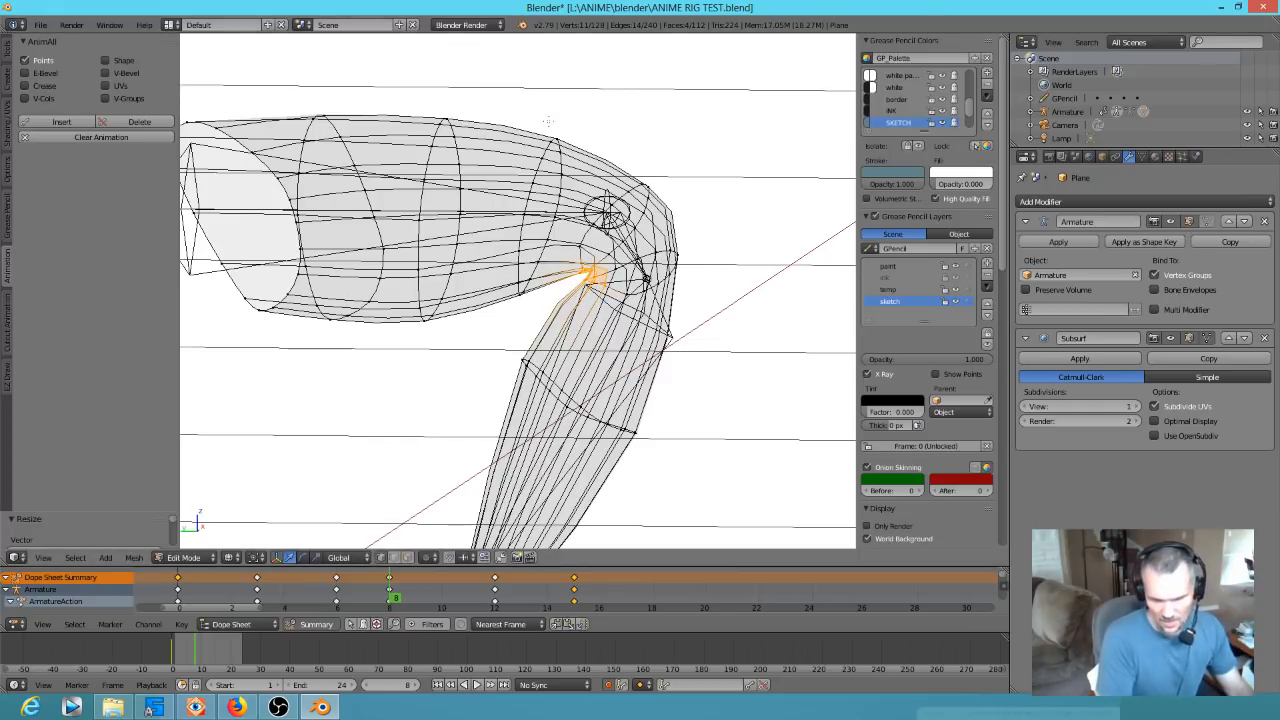
Check the knee crease in solid shading, return to wireframe and squeeze its vertices further along the global Z axis
key(z)
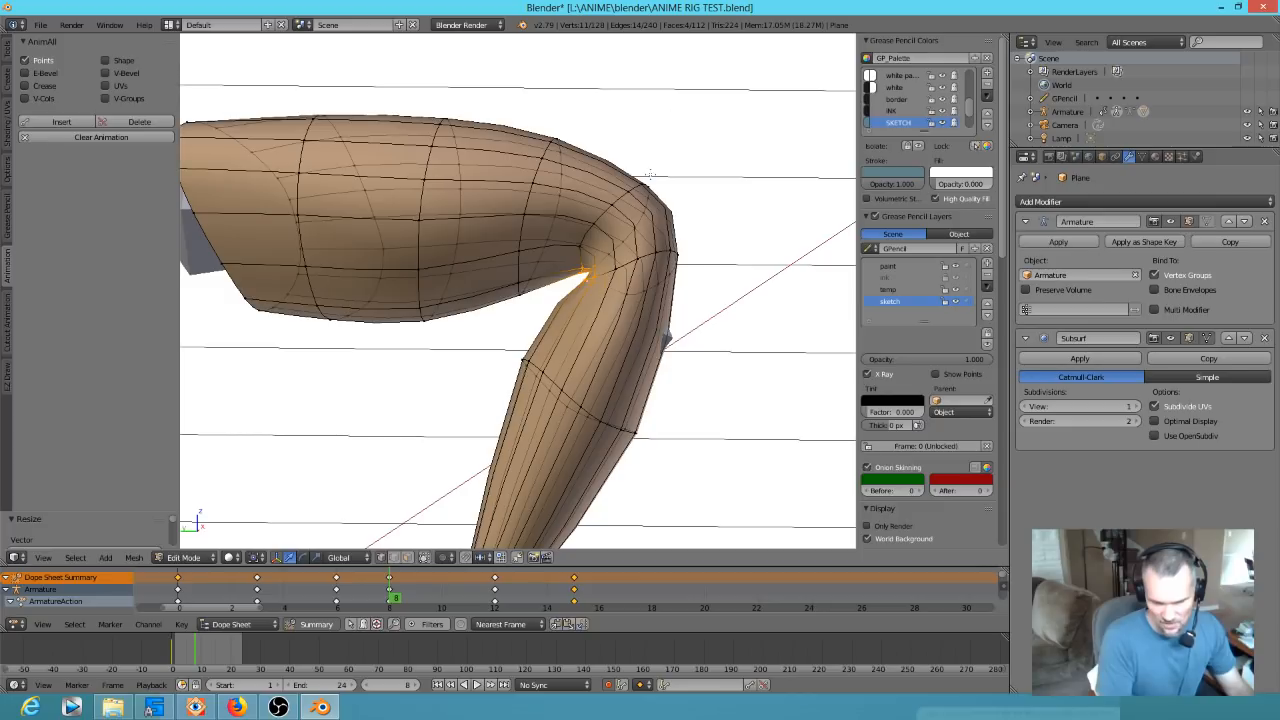
key(z)
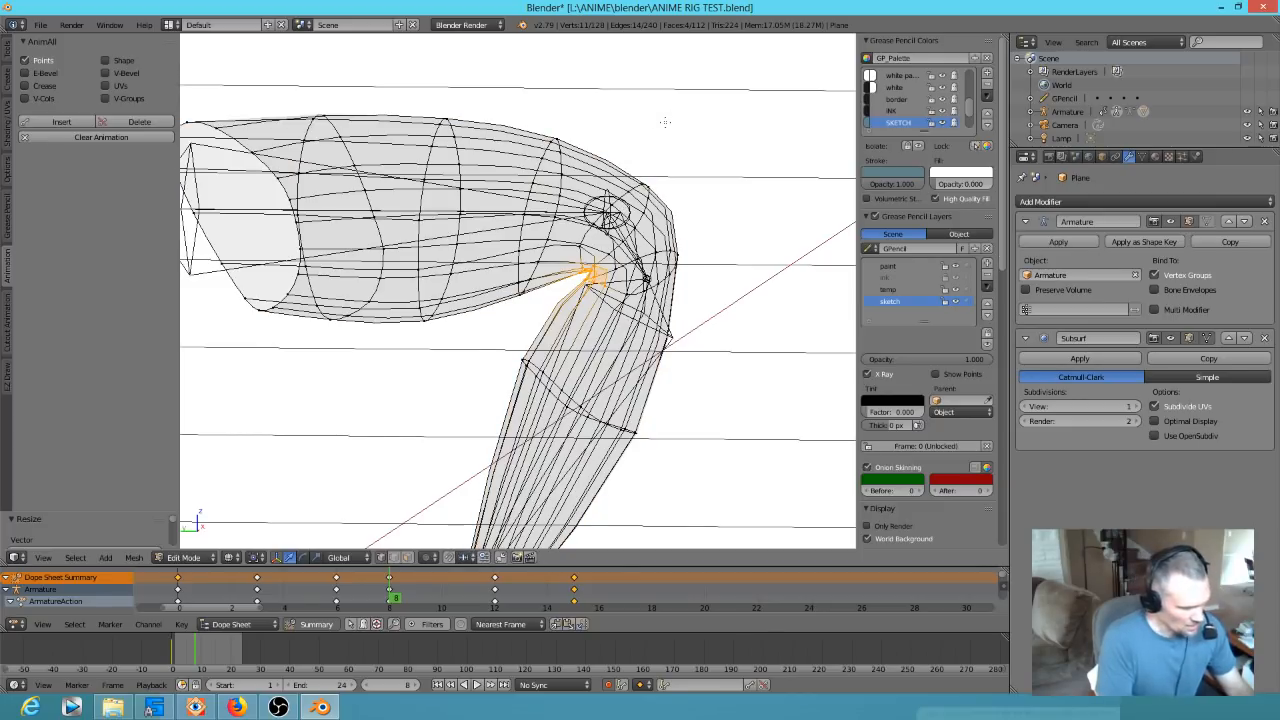
key(s)
key(z)
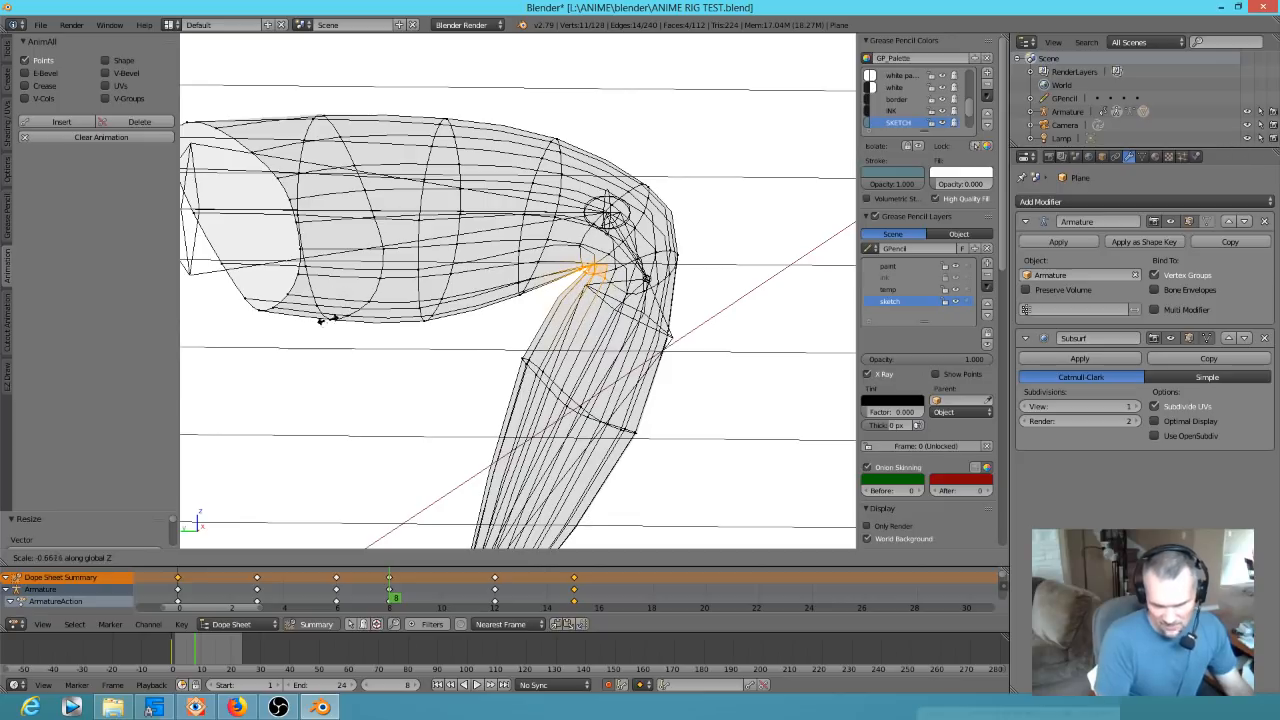
click(263, 451)
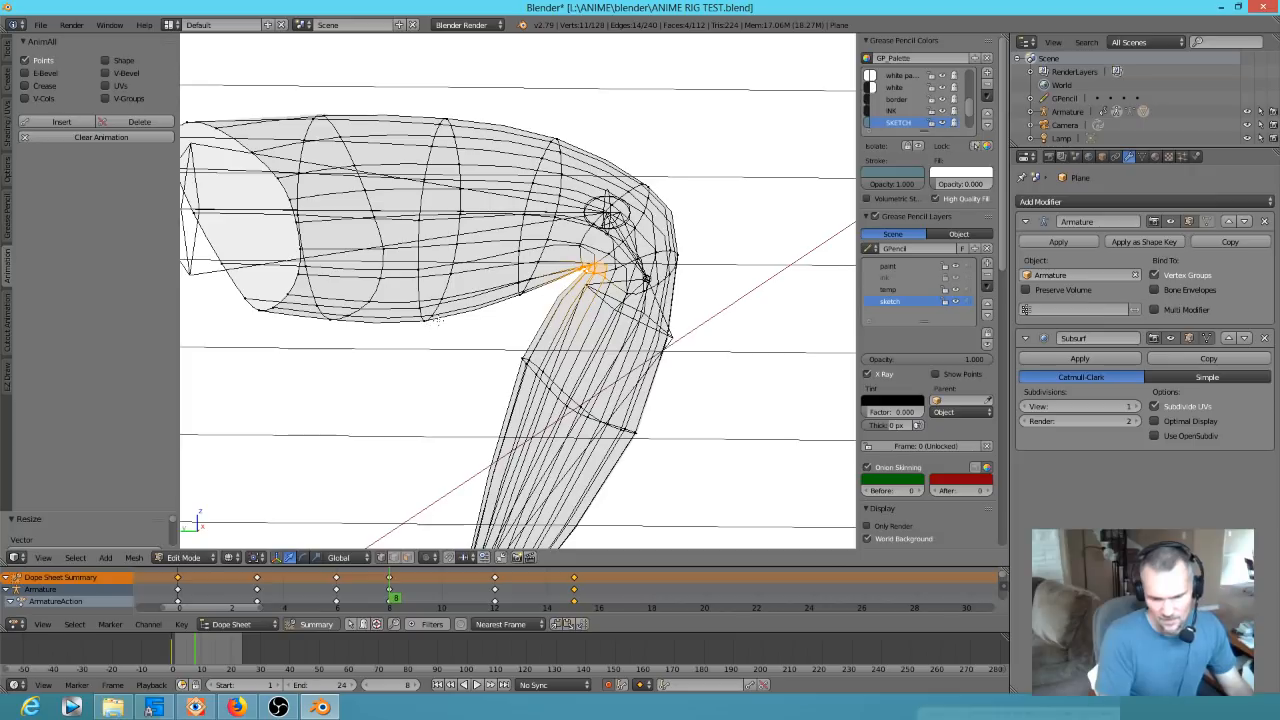
Pull two vertices on the underside of the raised thigh downward to bulge the muscle
right_click(433, 320)
key(g)
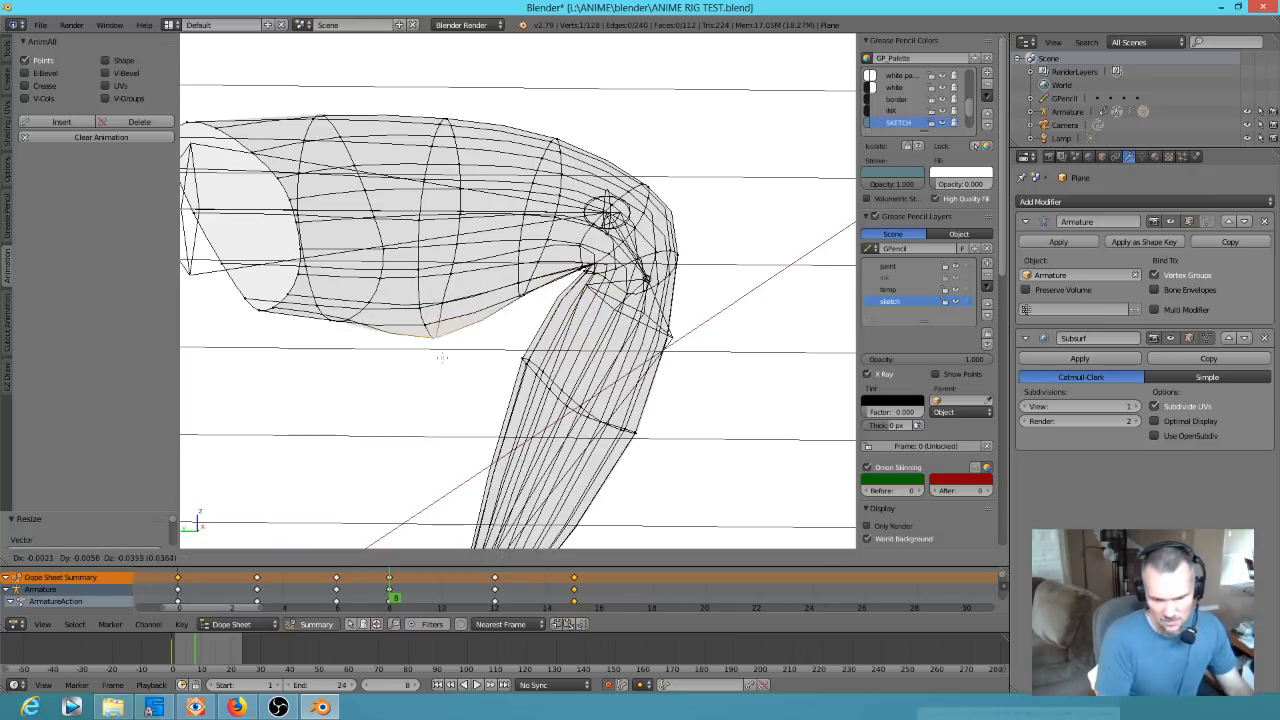
click(437, 348)
right_click(350, 323)
key(g)
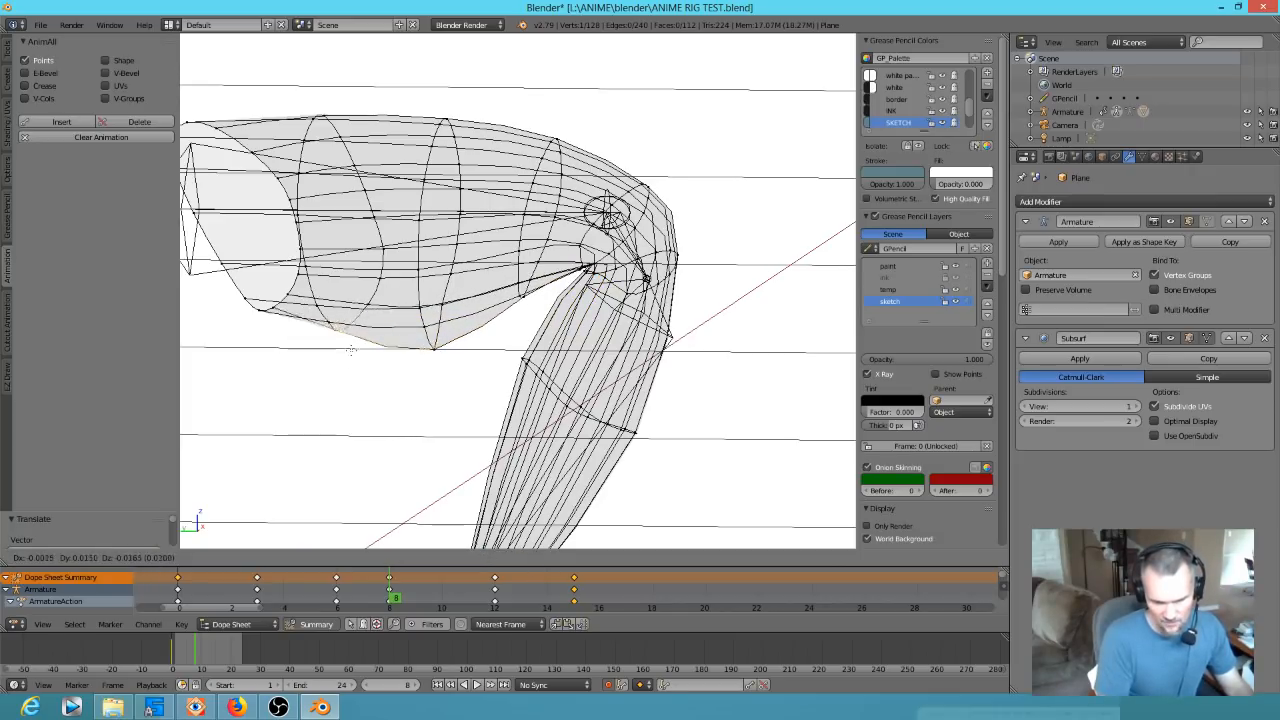
click(341, 343)
Raise two vertices along the top contour of the thigh to thicken it
right_click(440, 96)
key(g)
click(443, 73)
right_click(329, 109)
key(g)
click(329, 95)
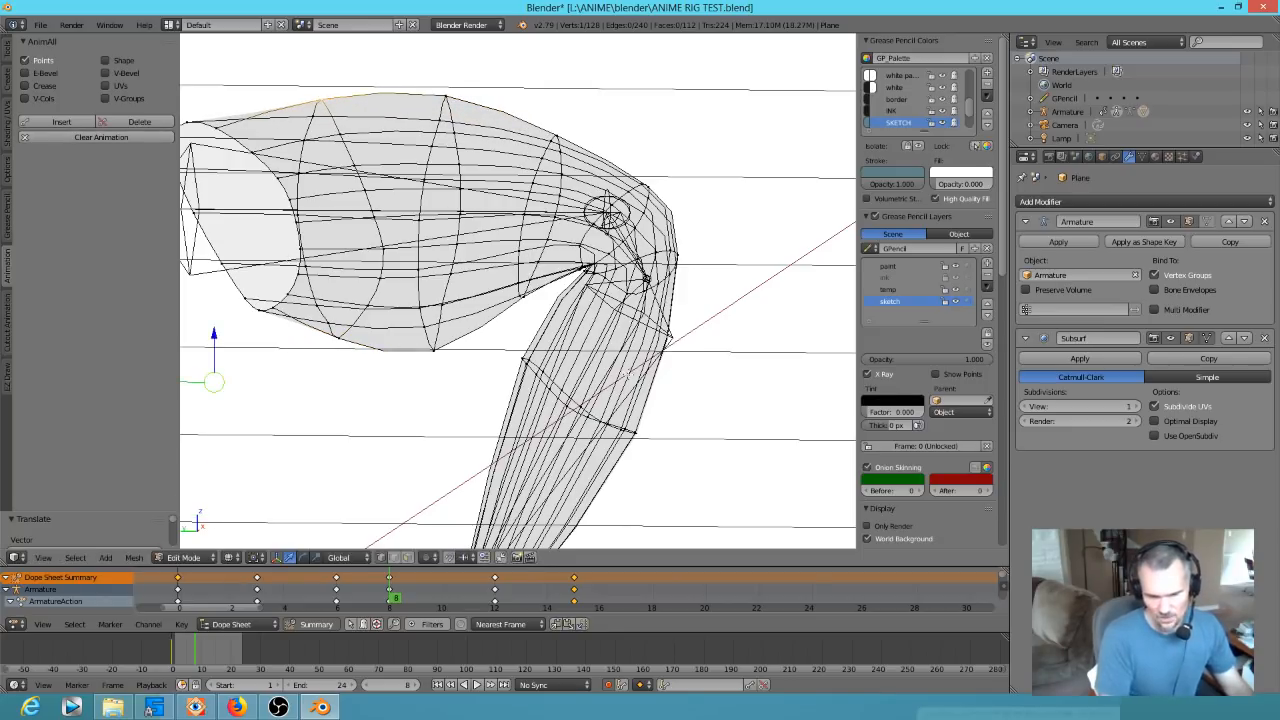
Push two vertices on the back of the upper calf outward and insert an AnimAll points keyframe at frame 8
right_click(524, 362)
key(g)
click(510, 355)
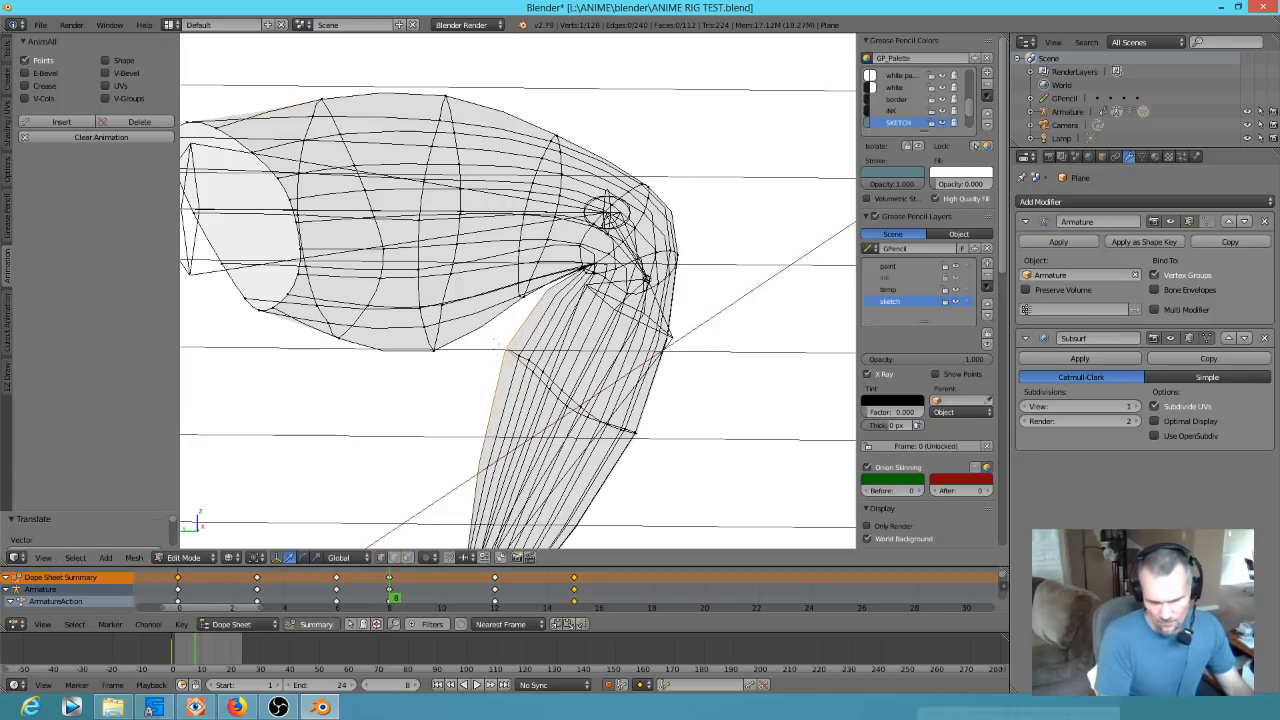
right_click(532, 370)
key(g)
click(524, 364)
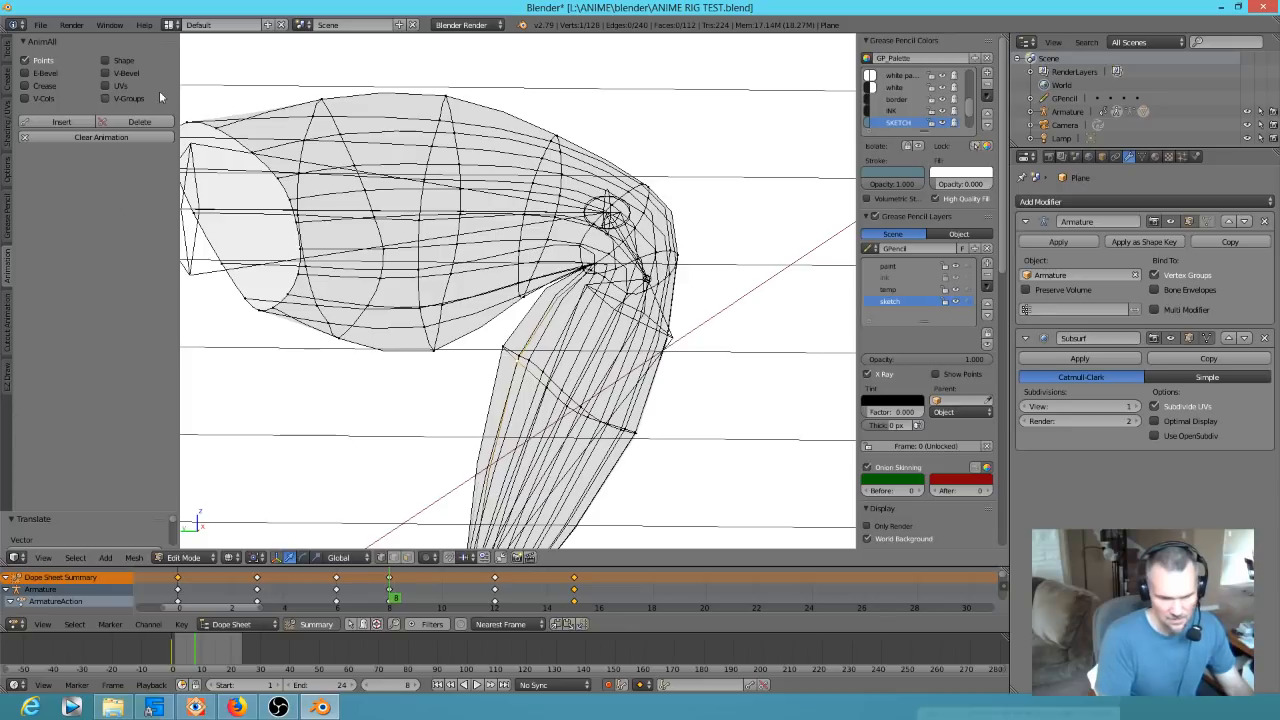
click(60, 122)
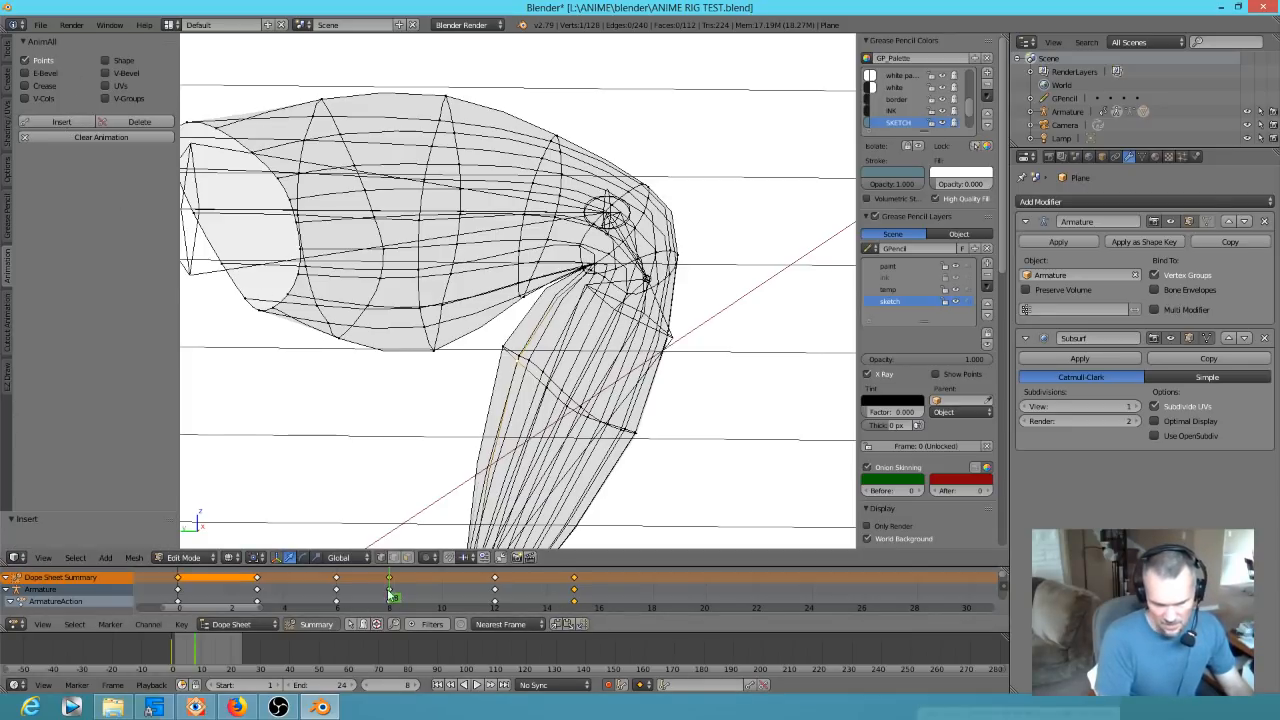
Show the leg in solid shading and scrub back to frame 0
scroll(257, 255, down, 2)
key(z)
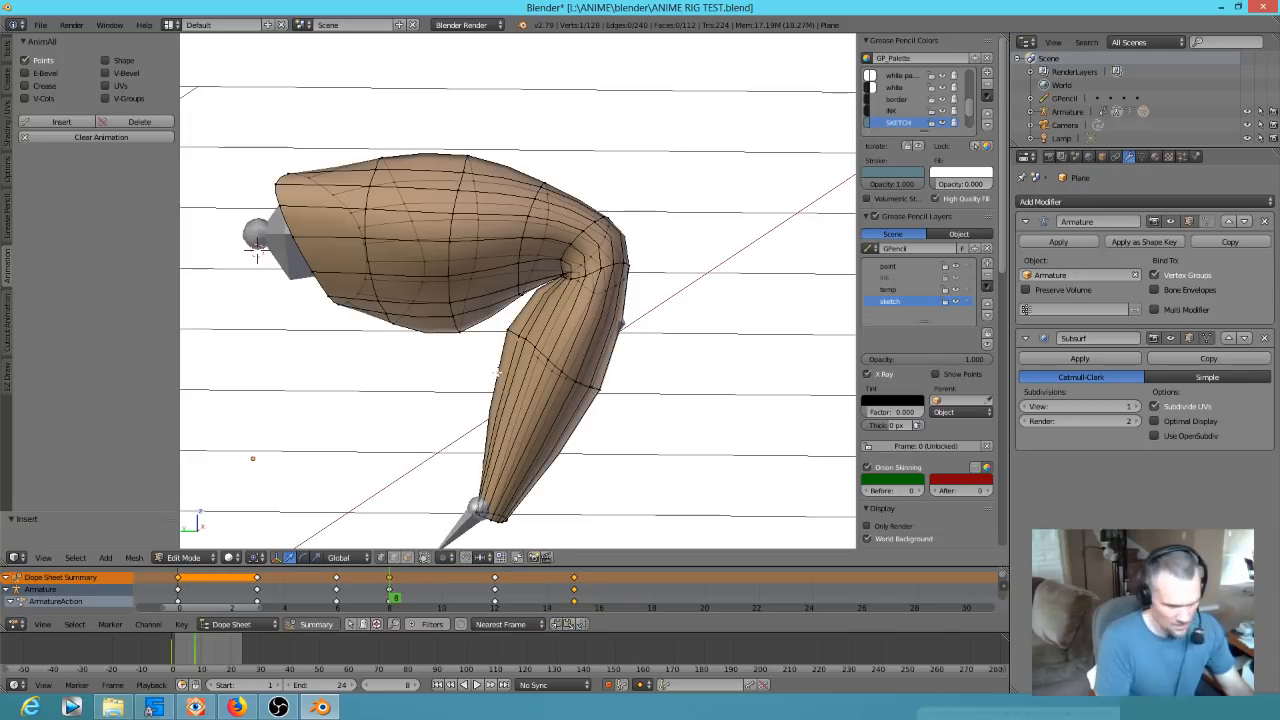
drag(397, 598, 138, 606)
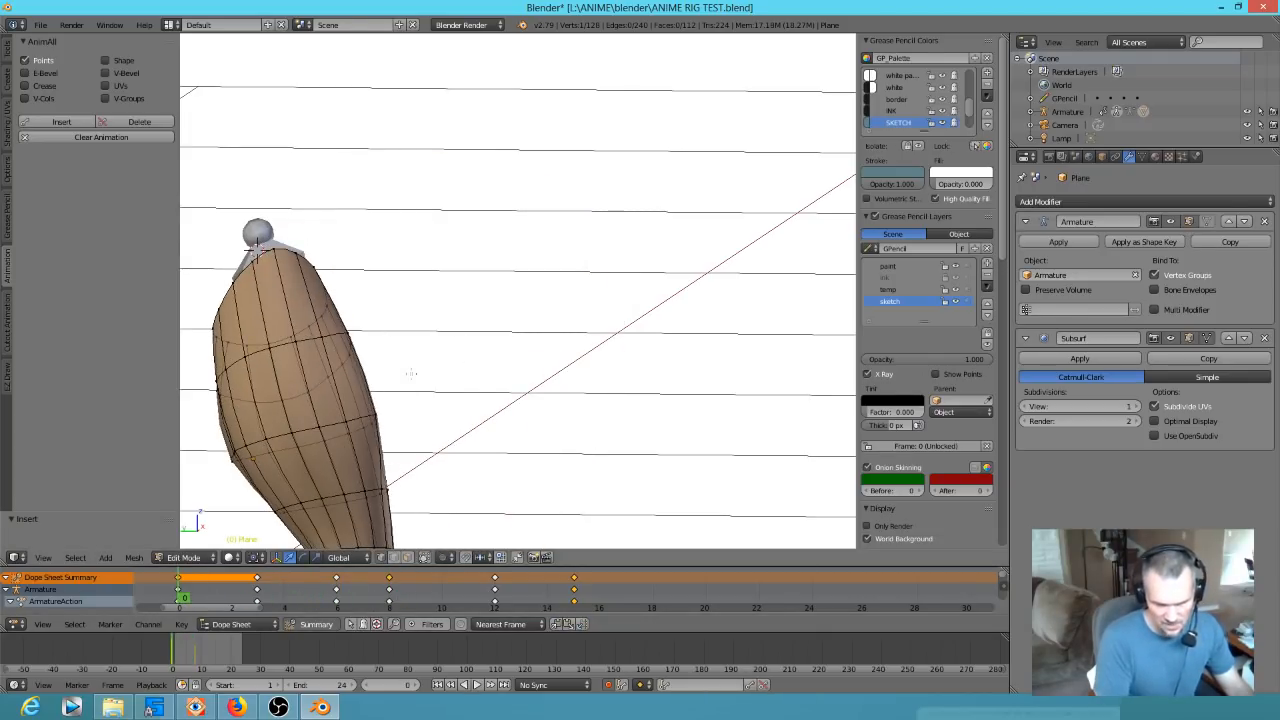
Scale the edge loop around the mid-thigh to about 0.89, shift it slightly and keyframe the points with AnimAll at frame 0
scroll(485, 366, down, 3)
right_click(376, 377)
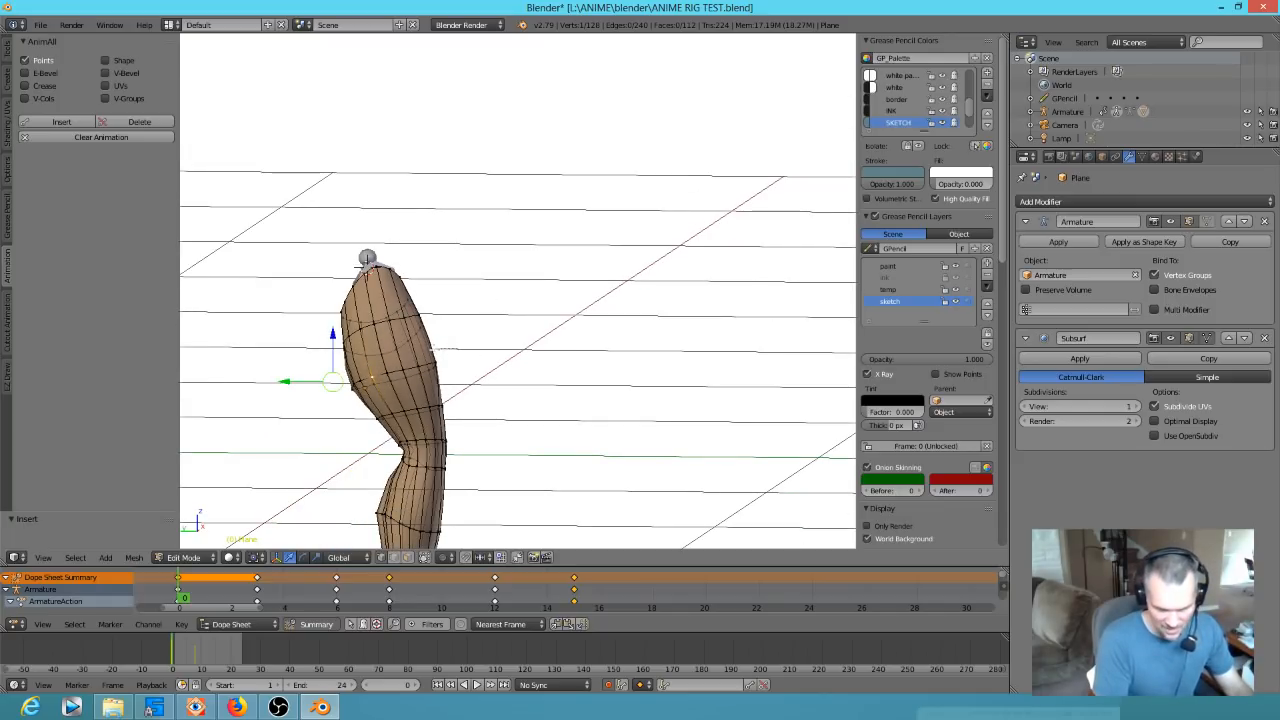
alt+right_click(462, 362)
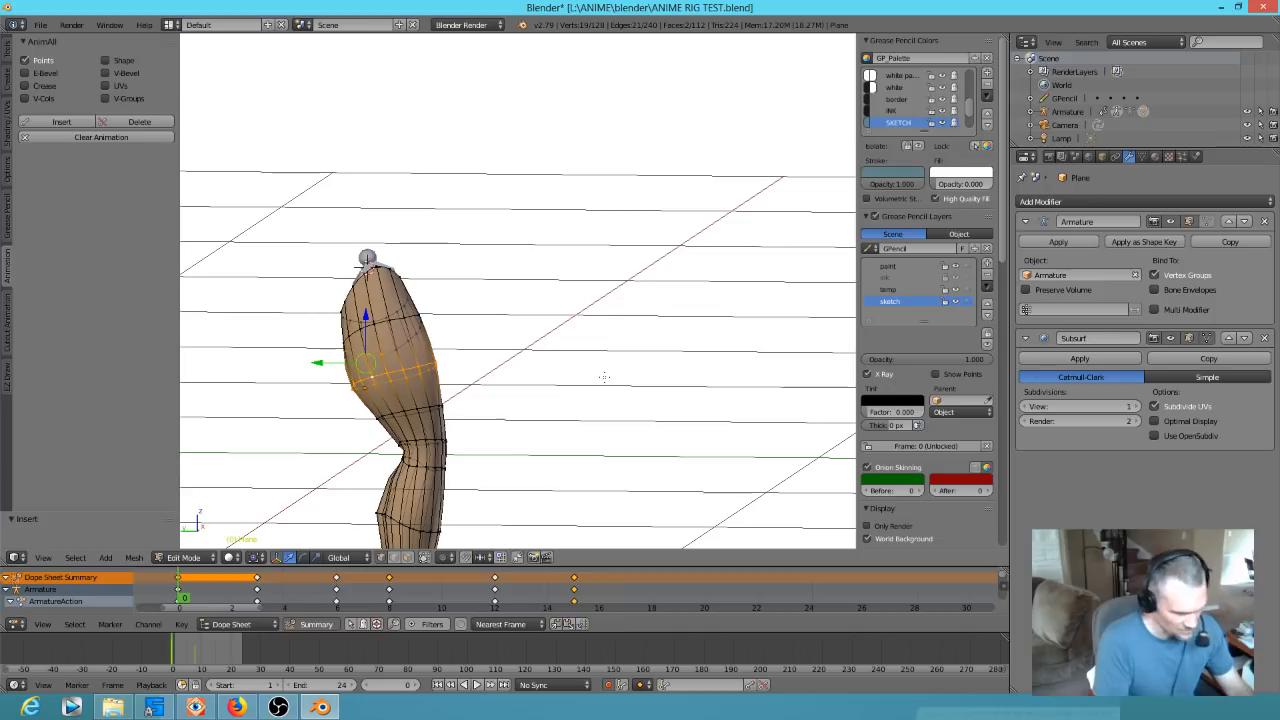
key(s)
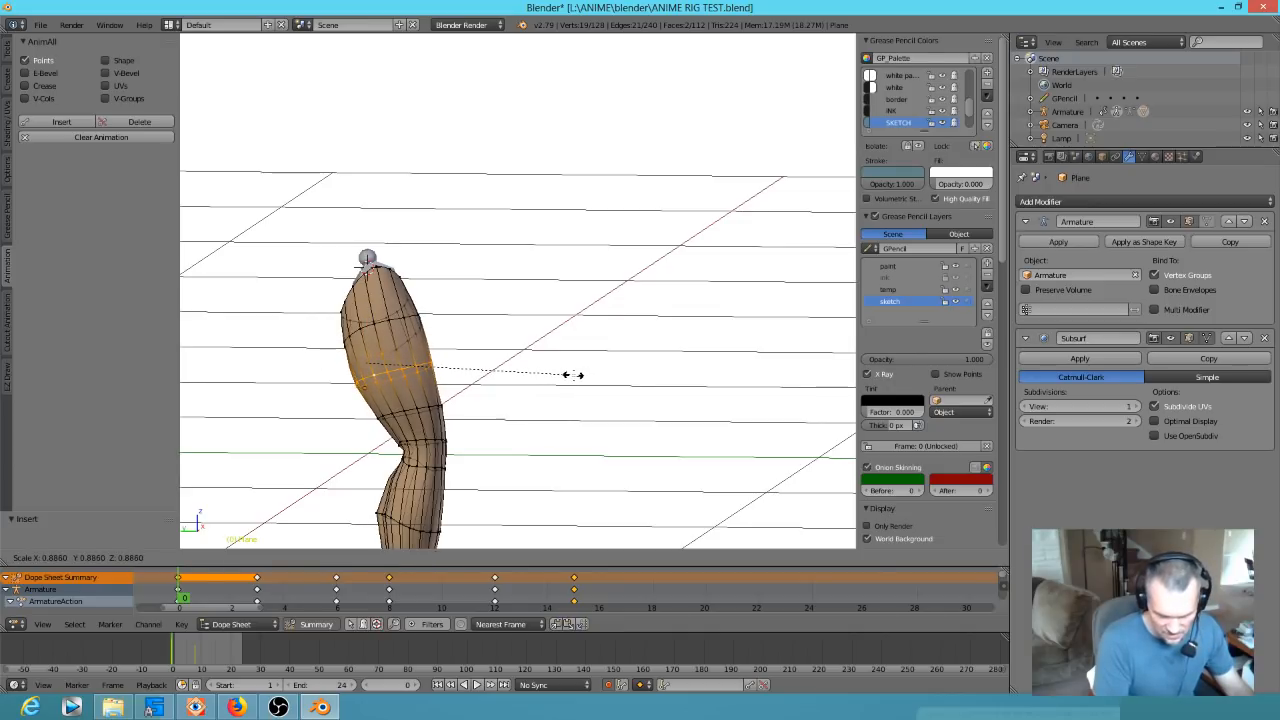
click(571, 371)
key(g)
click(538, 385)
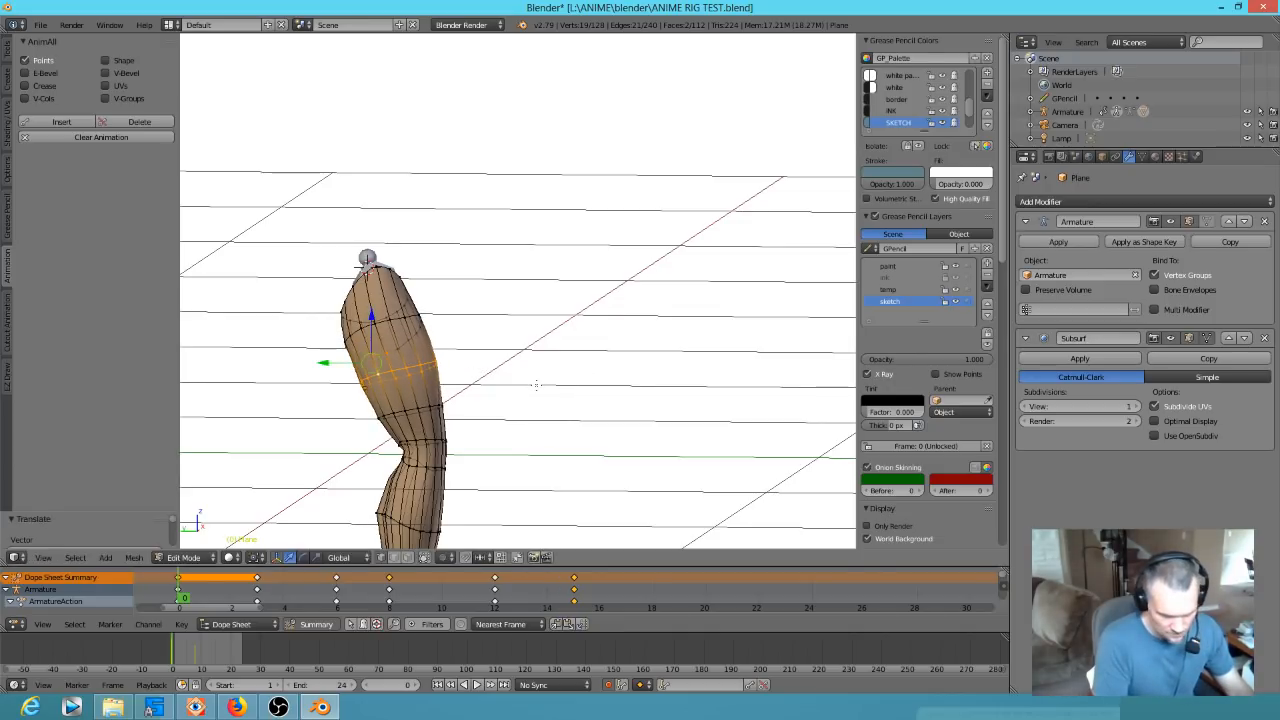
click(50, 123)
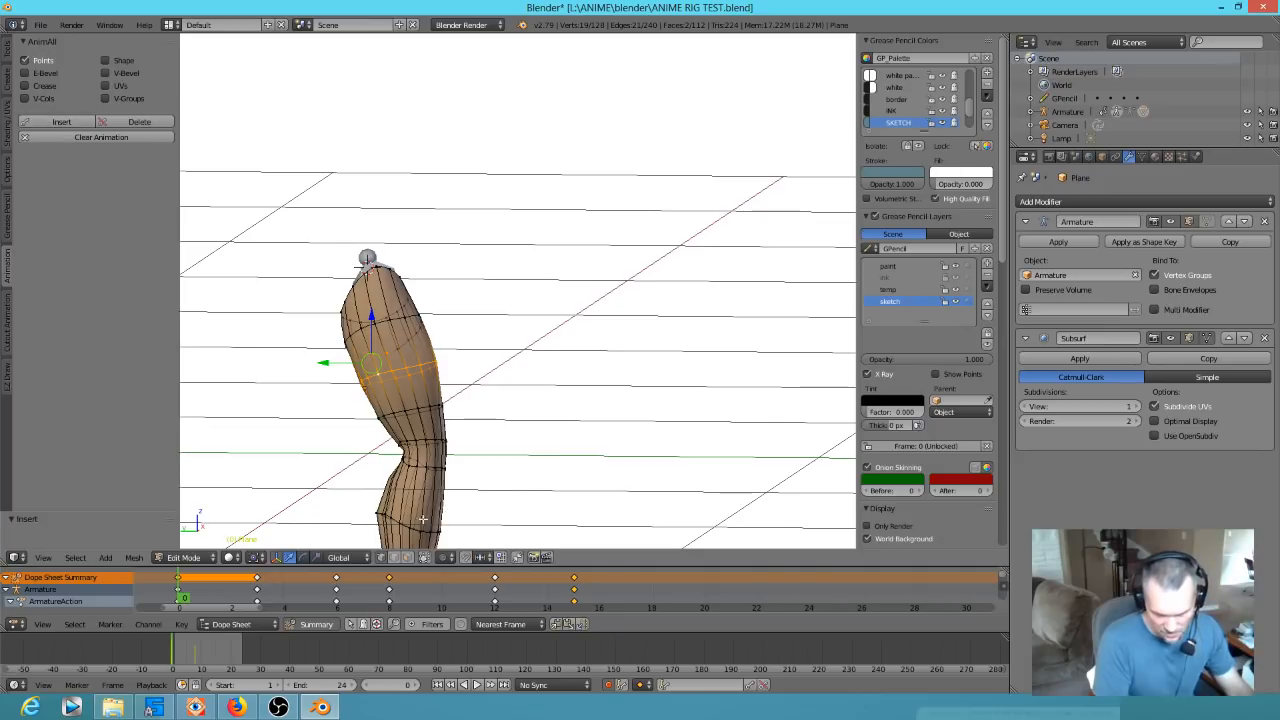
Shrink the edge loop around the upper calf slightly and insert an AnimAll points keyframe at frame 0
shift+middle_drag(487, 493, 512, 304)
right_click(397, 318)
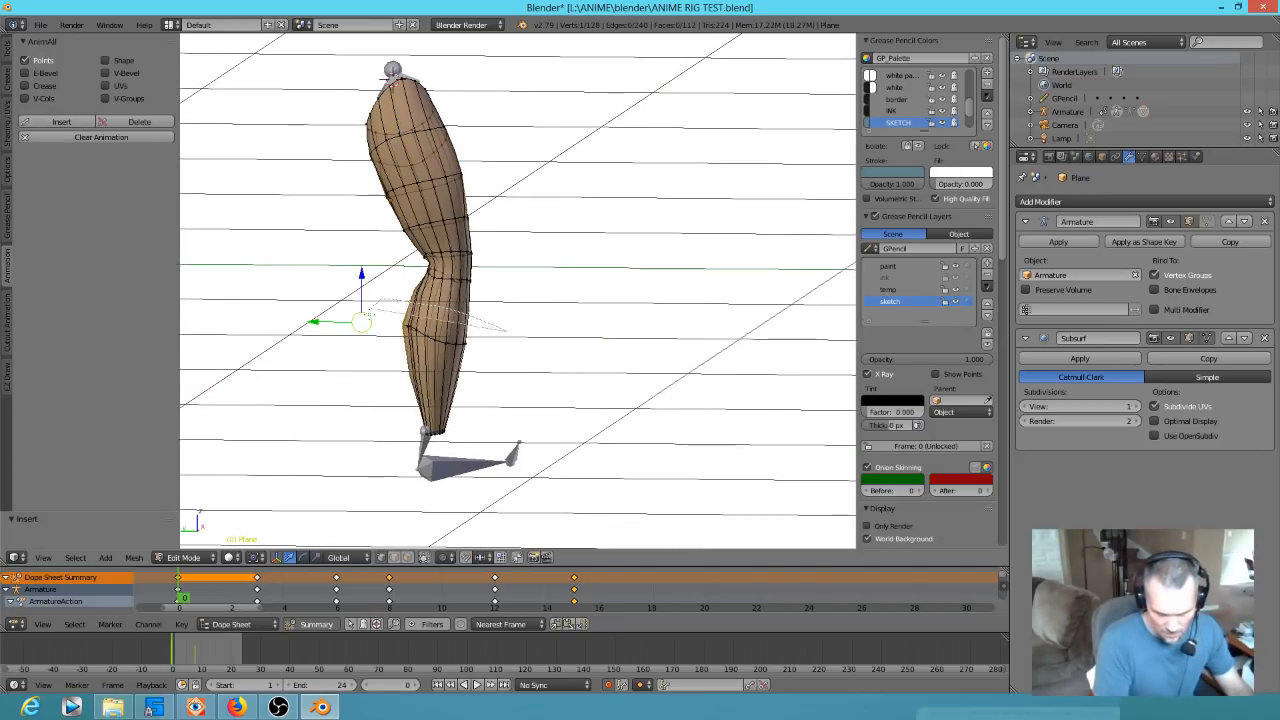
alt+right_click(452, 341)
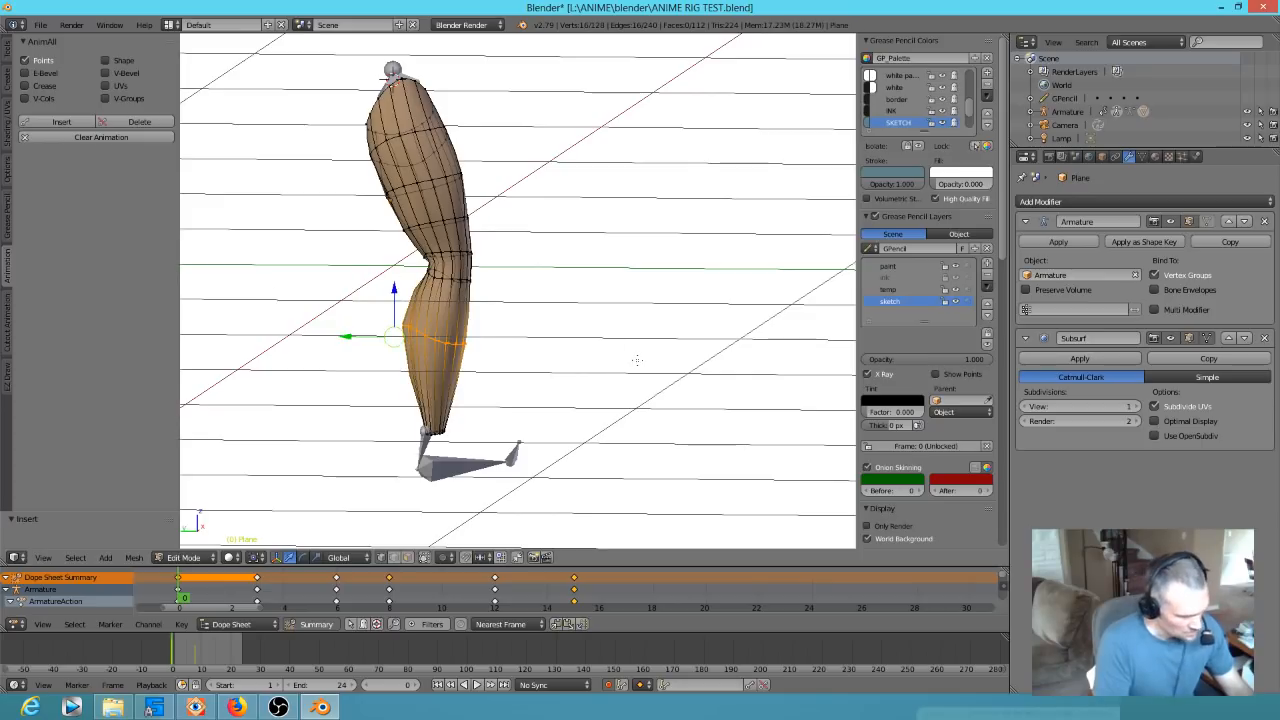
key(s)
click(594, 354)
click(61, 121)
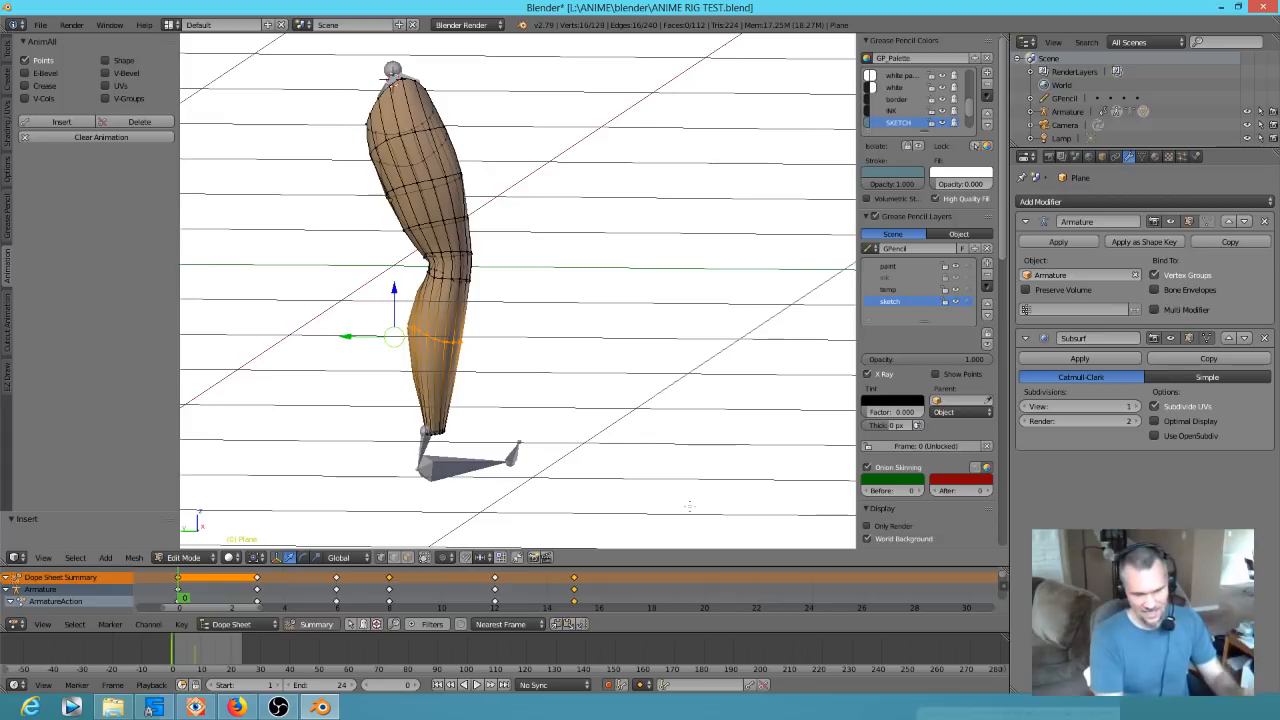
Play the leg animation in object mode from the front and from an angled view, and examine the bent leg up close
key(Tab)
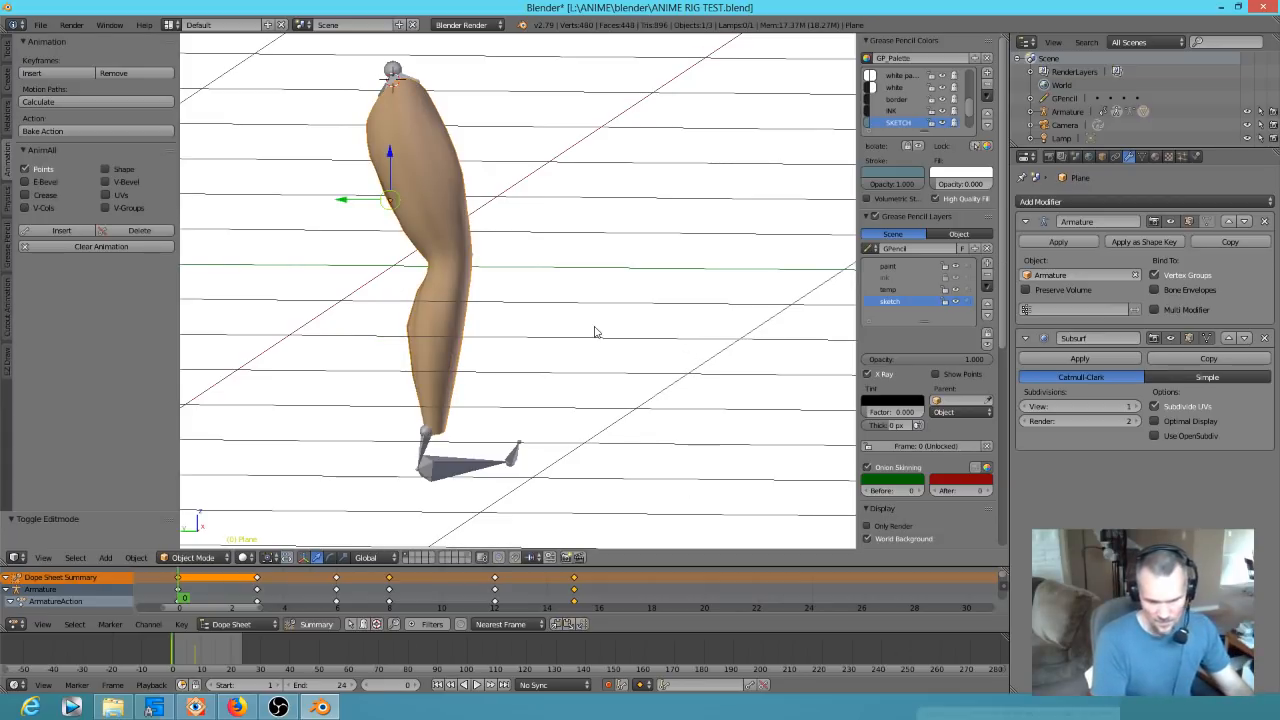
key(KP_1)
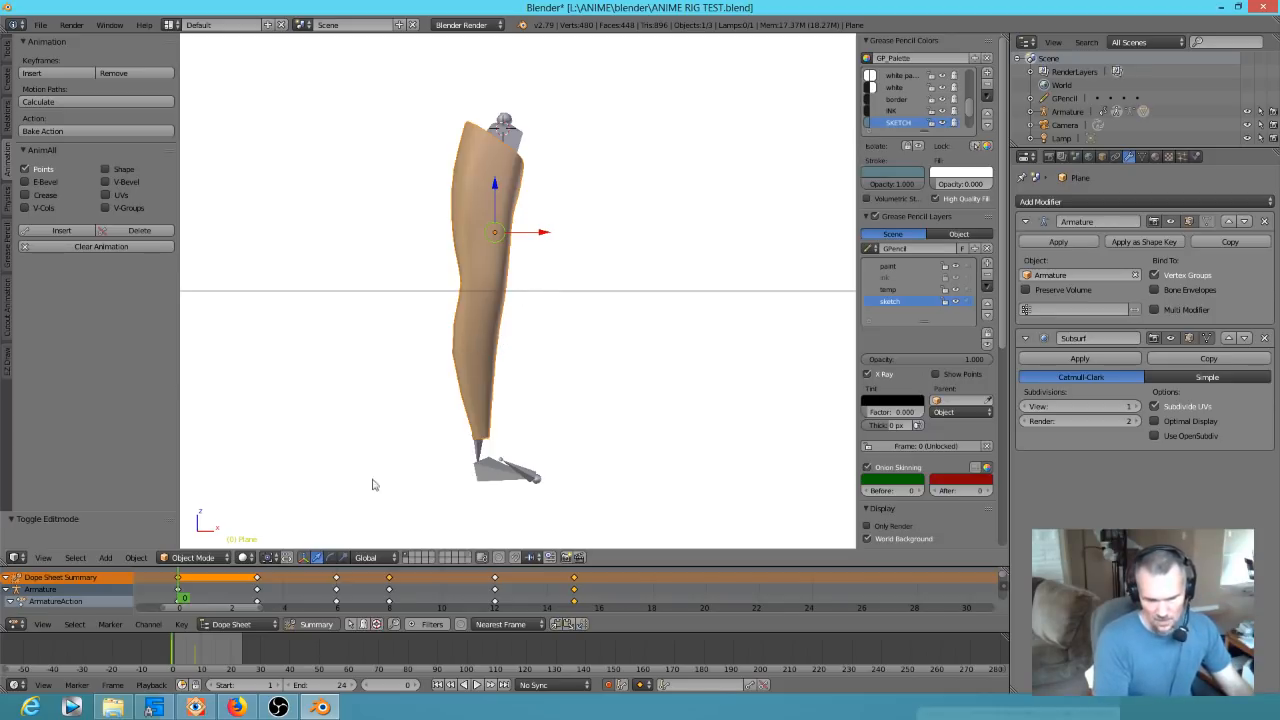
key(alt+a)
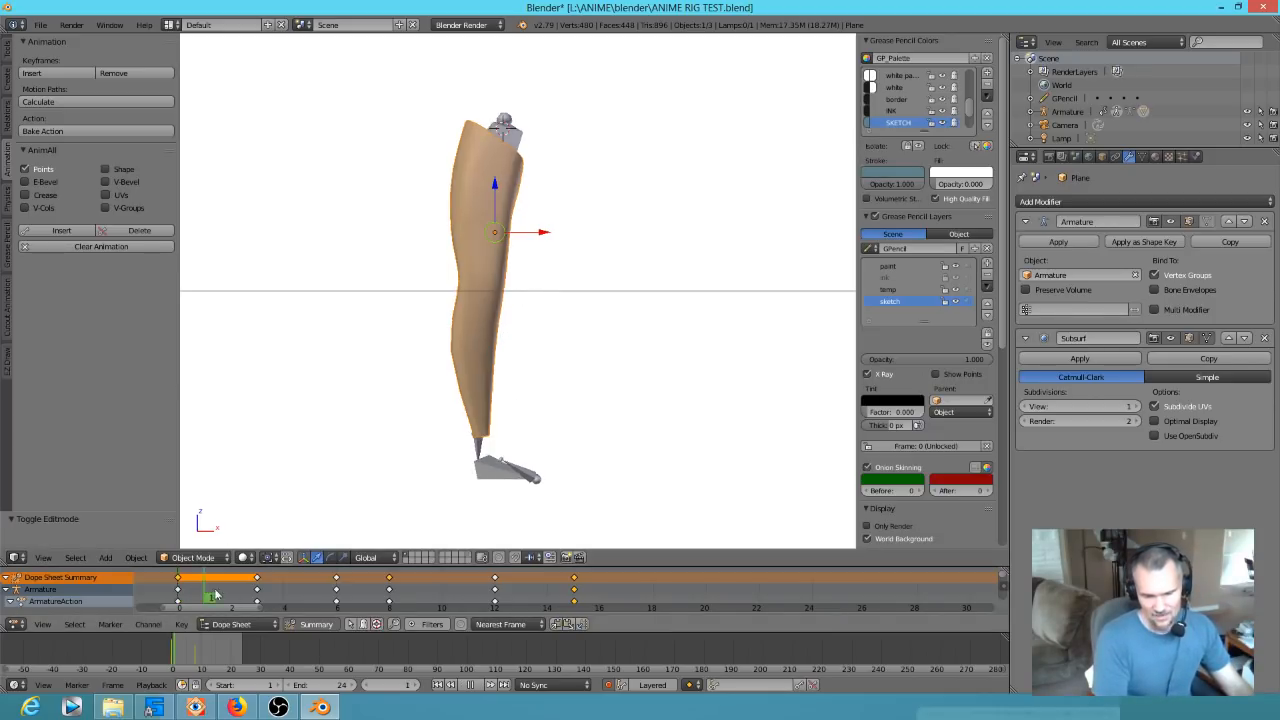
key(Escape)
key(alt+a)
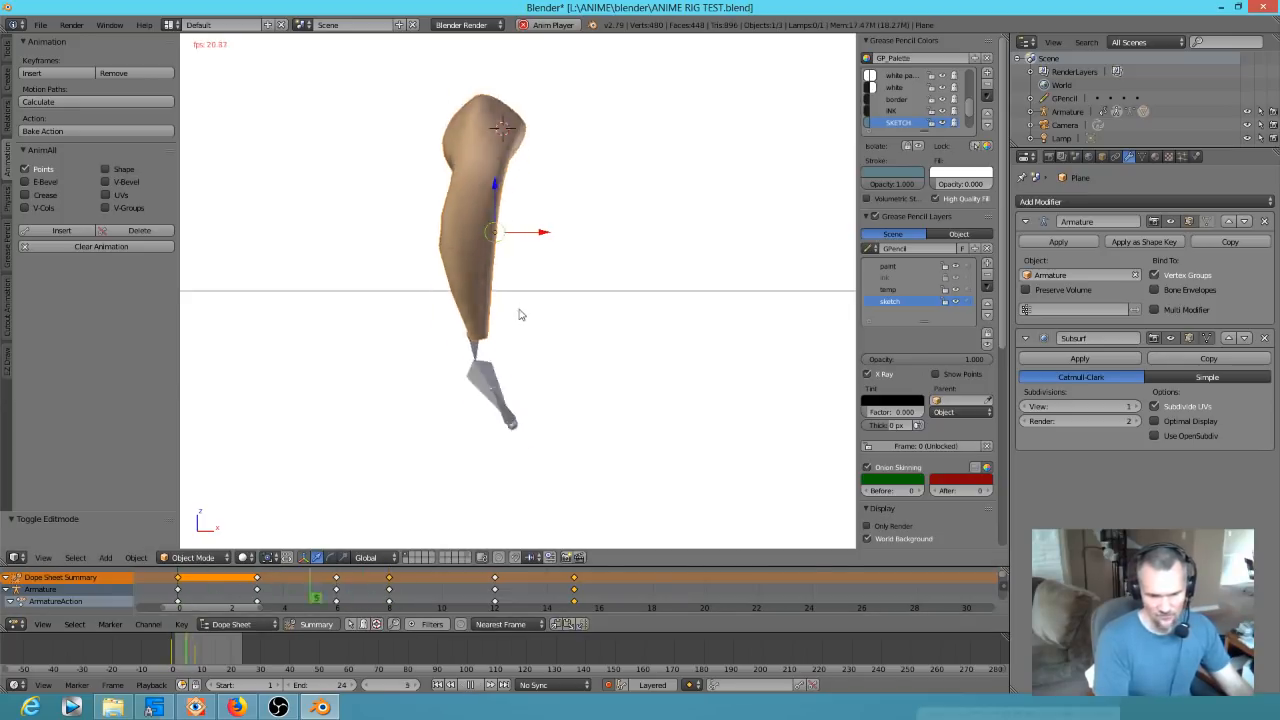
key(KP_0)
middle_drag(753, 326, 567, 290)
scroll(567, 290, up, 3)
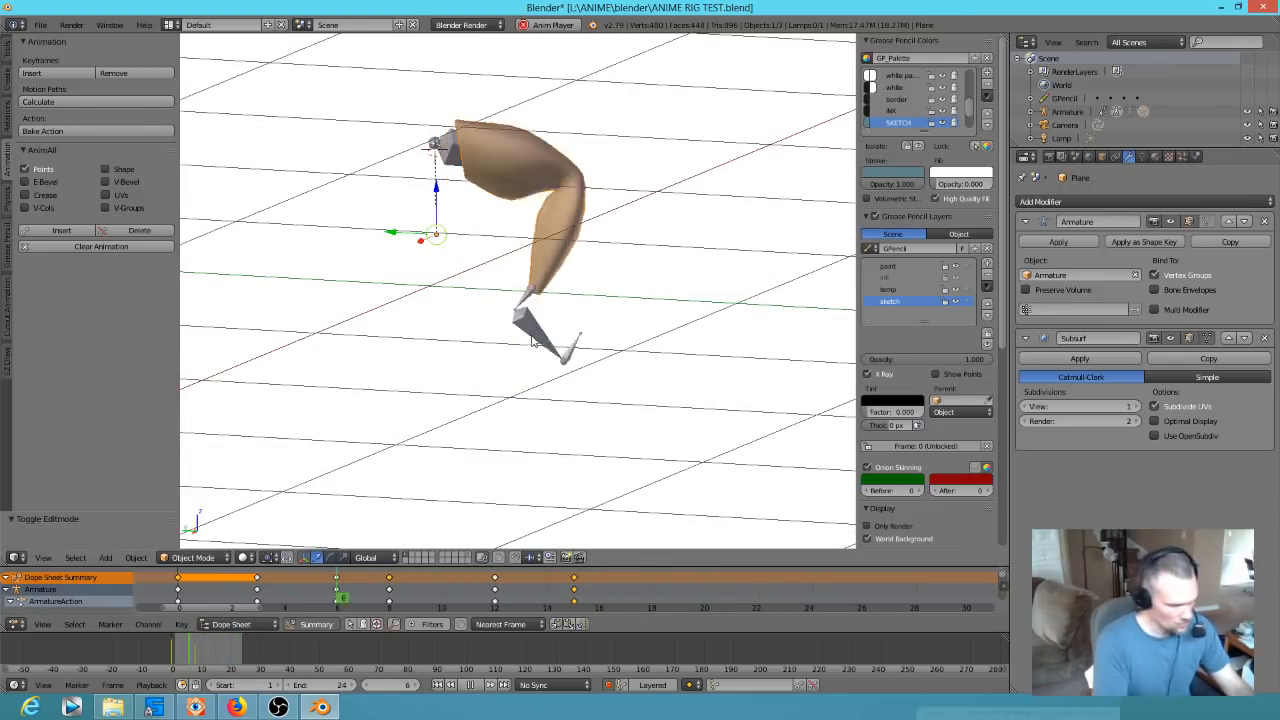
key(alt+a)
scroll(527, 194, up, 4)
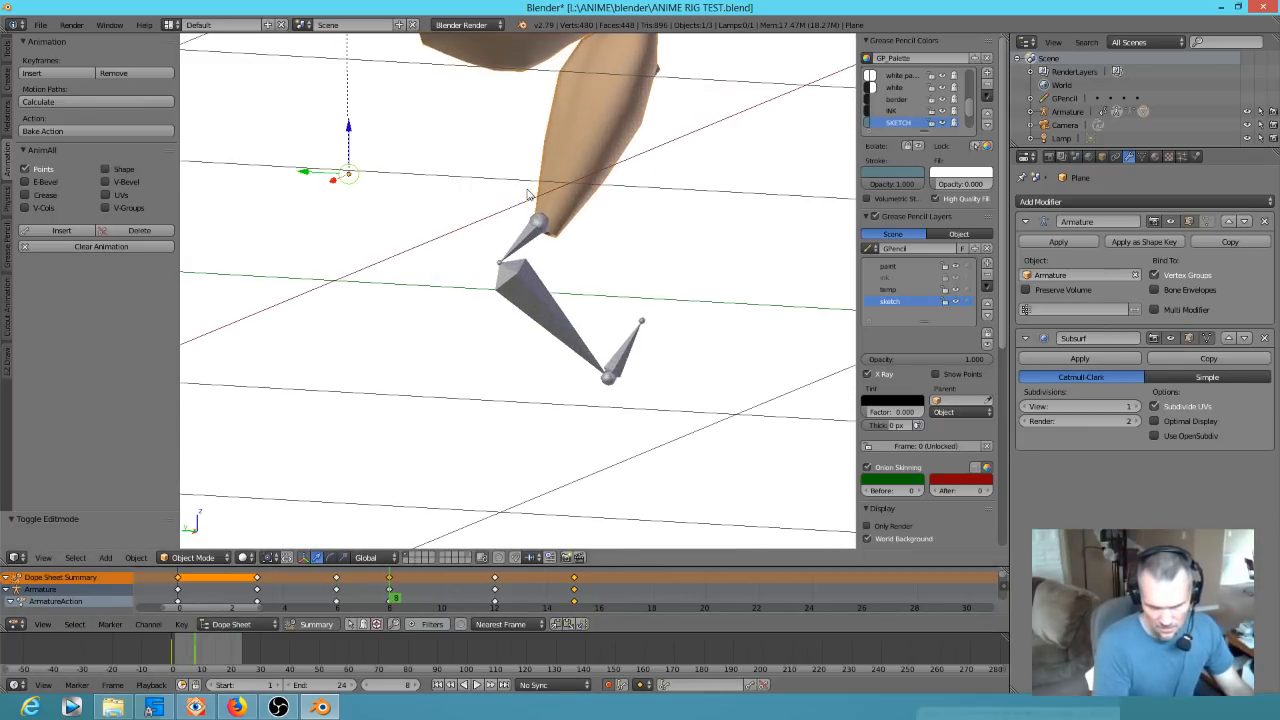
scroll(533, 197, down, 3)
Return to frame 0, scale the edge loop around the mid-thigh to about 0.83 and insert an AnimAll points keyframe
drag(383, 589, 178, 593)
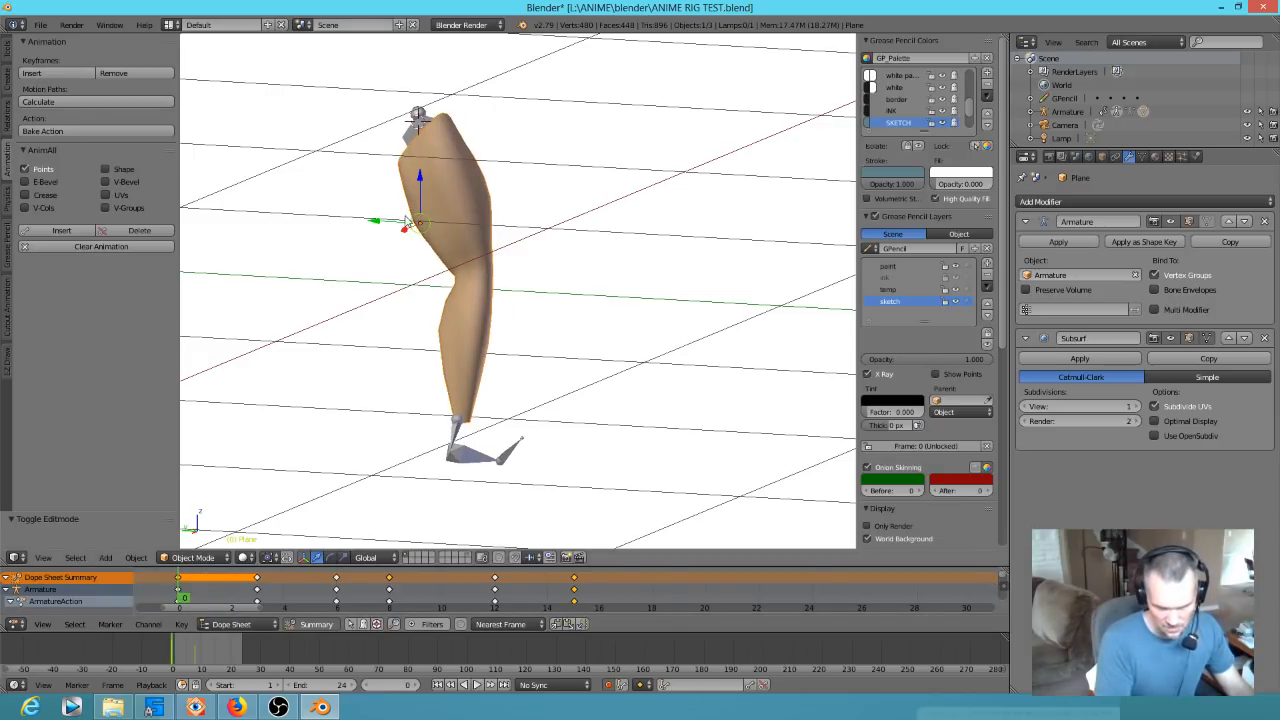
key(Tab)
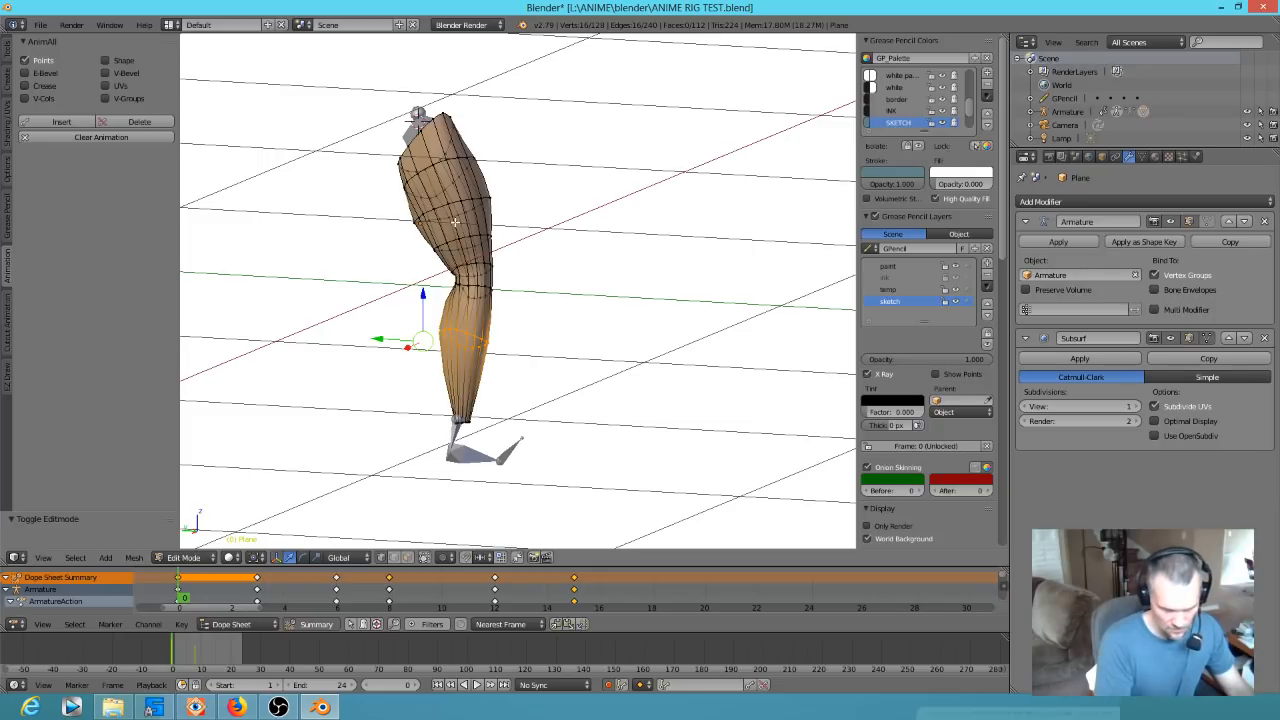
right_click(455, 222)
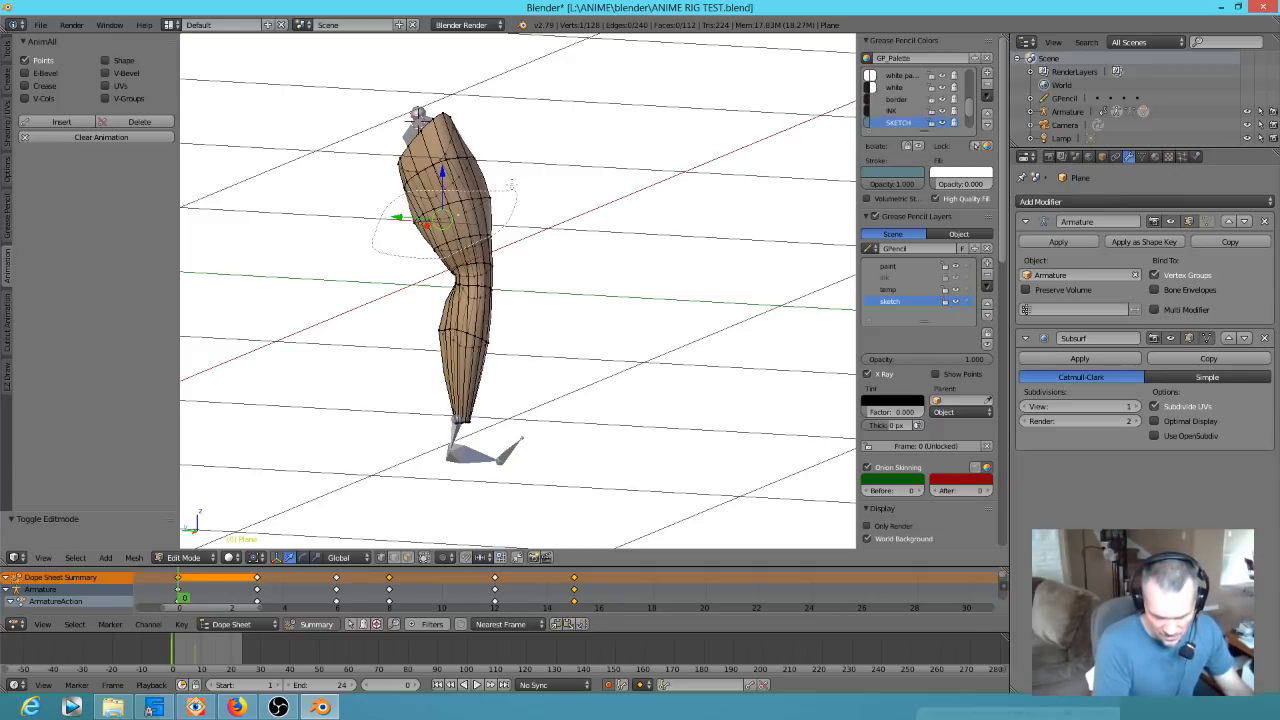
alt+right_click(485, 219)
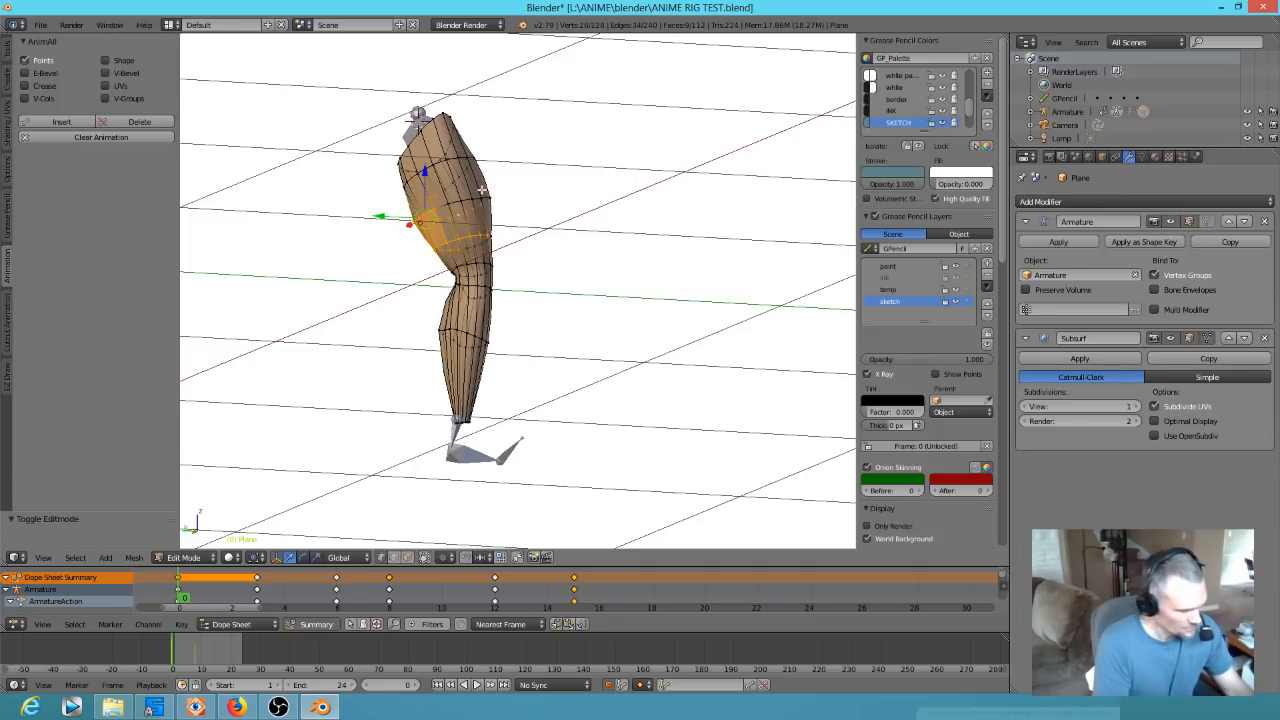
key(a)
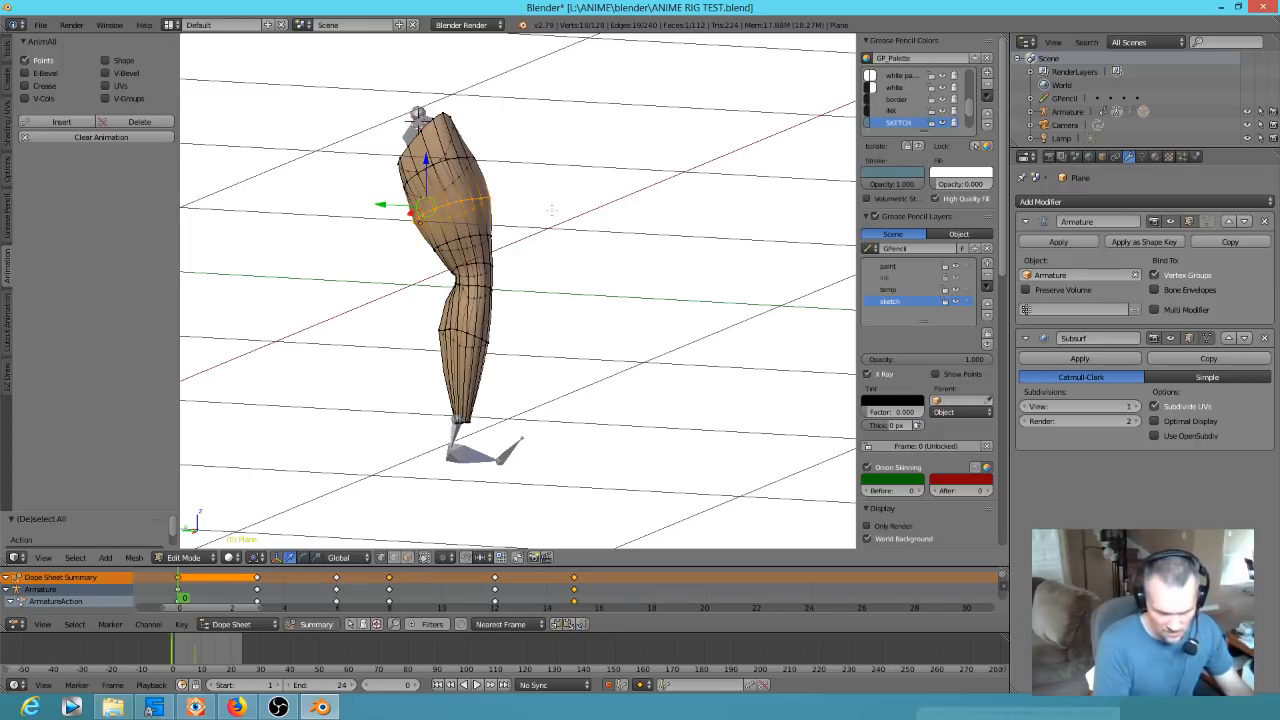
key(s)
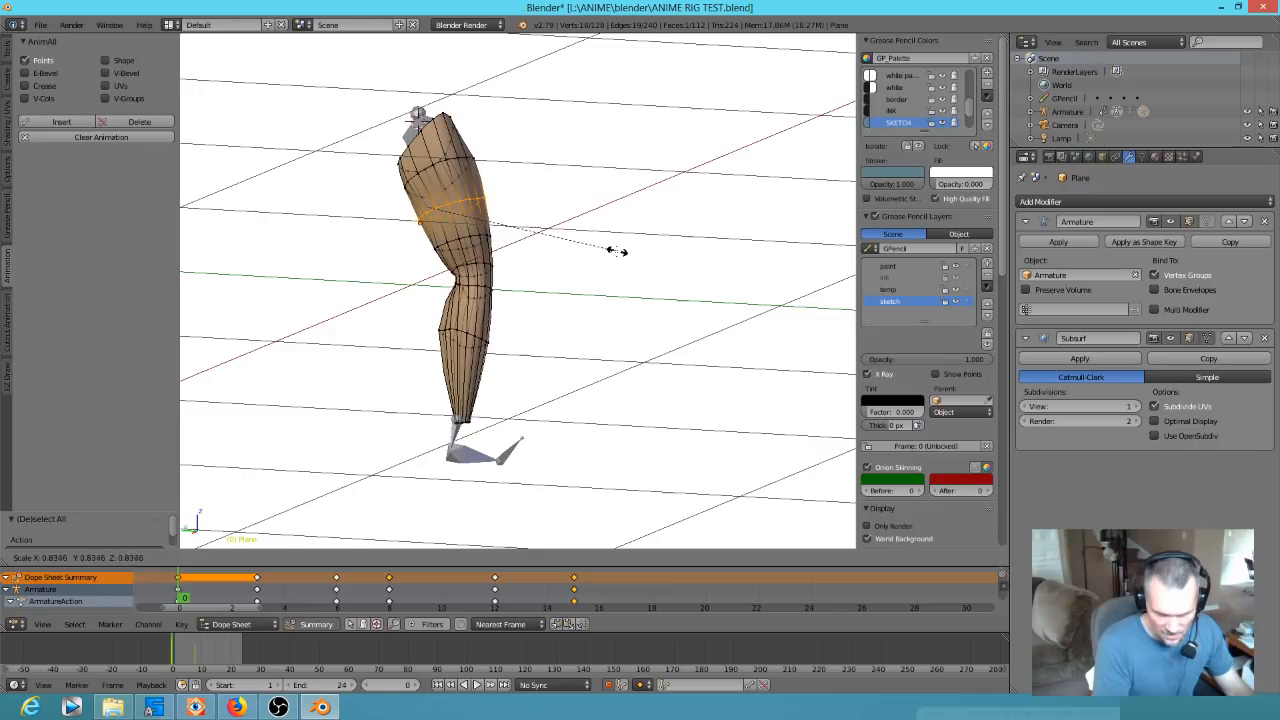
click(614, 251)
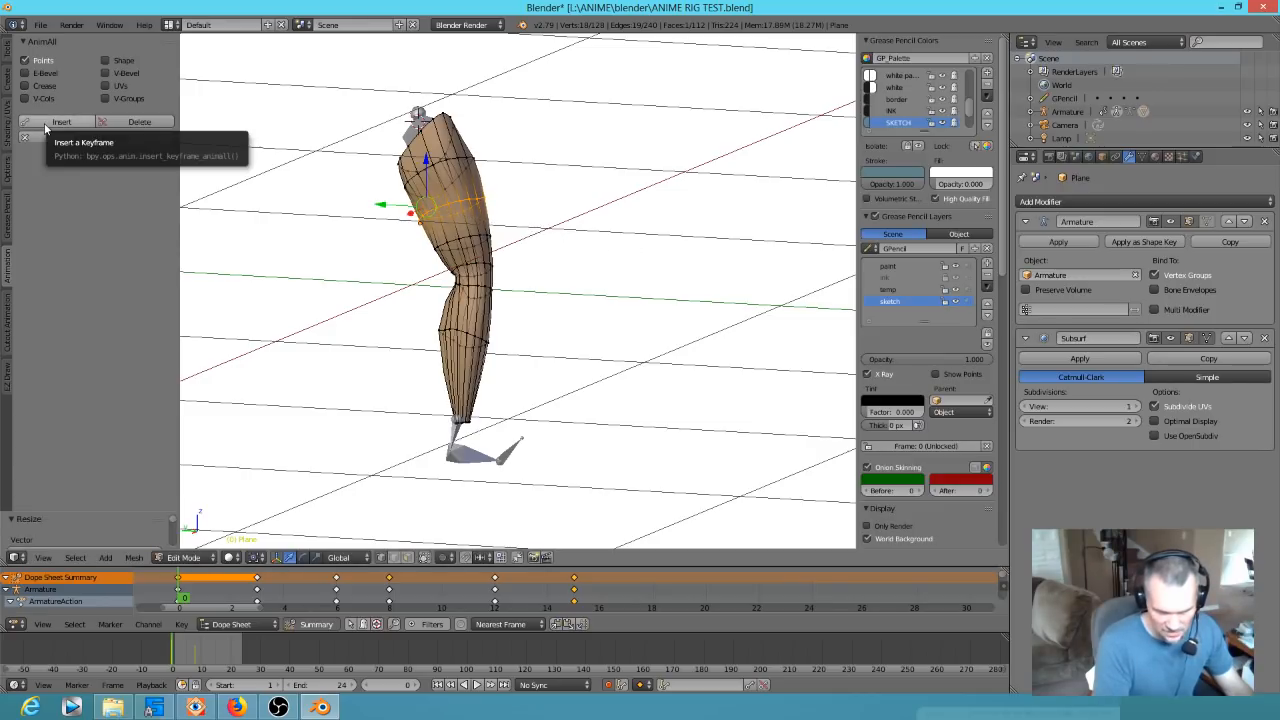
click(45, 123)
Enlarge the same thigh edge loop slightly at frame 8 and insert an AnimAll points keyframe
drag(188, 597, 389, 579)
key(s)
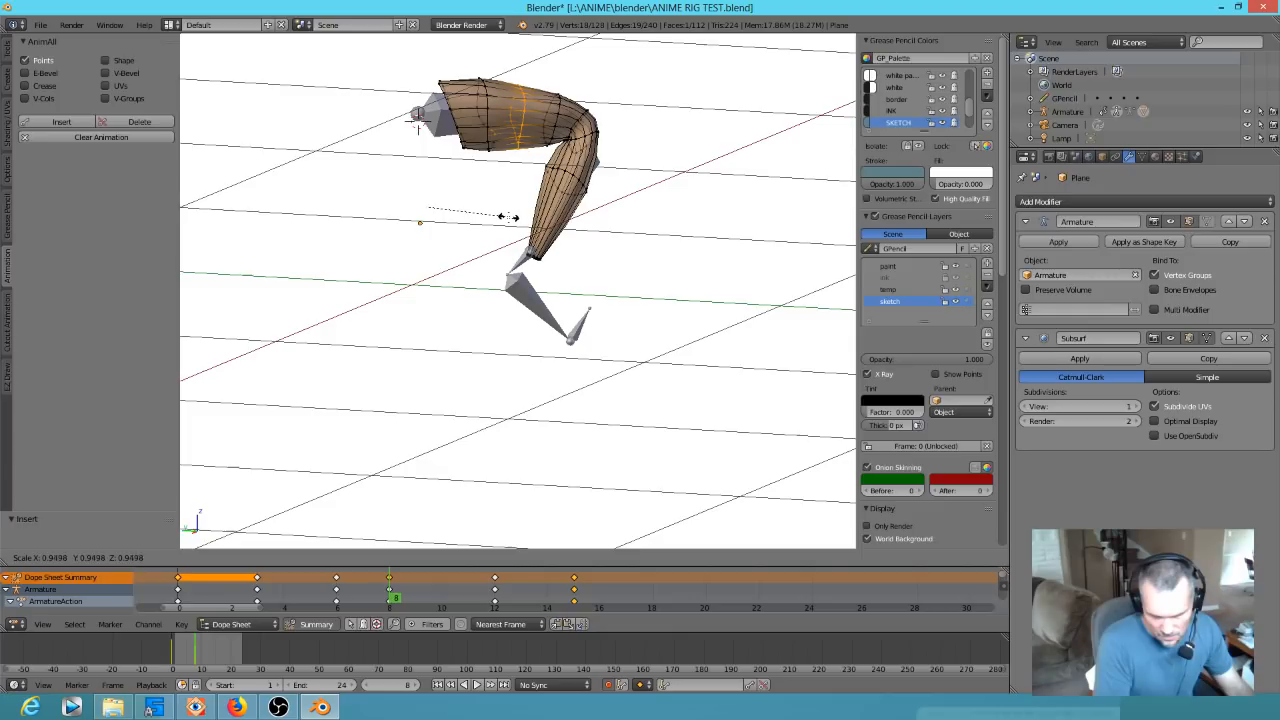
click(525, 208)
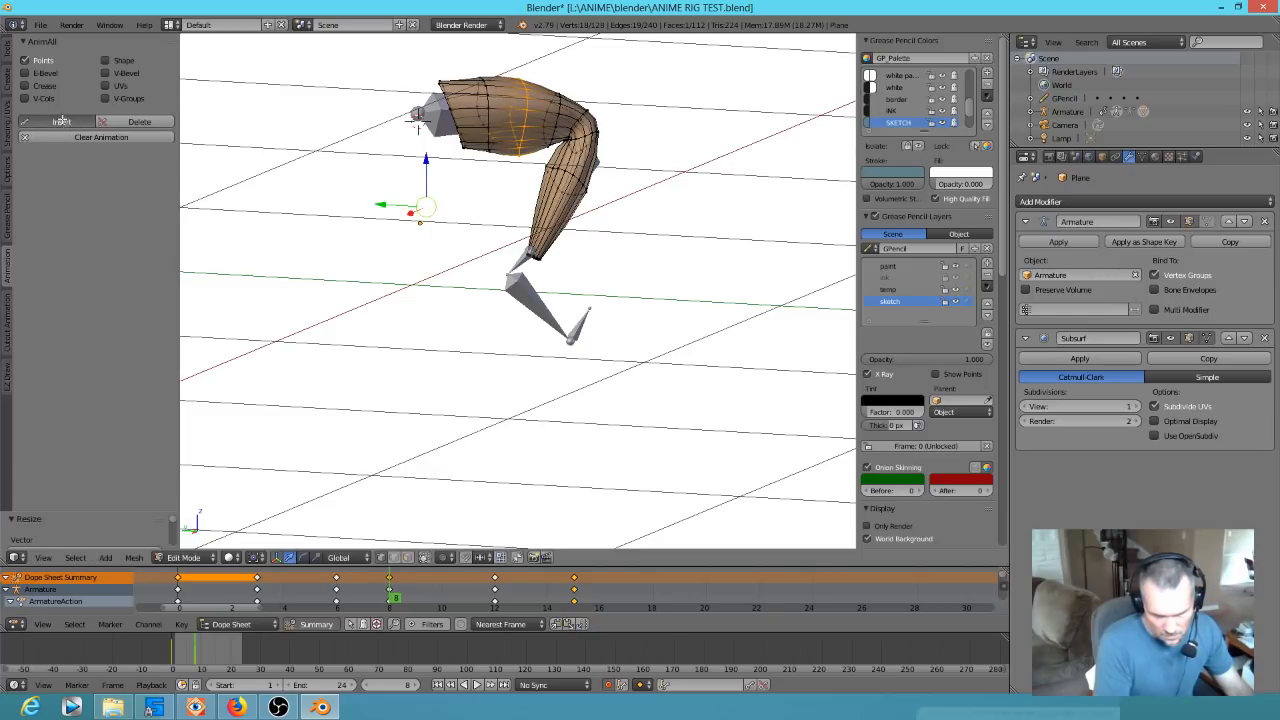
Scrub and play the animation in object mode, viewing the leg from both sides to check the thigh bulge
mouse_move(390, 601)
mouse_down()
mouse_move(148, 588)
mouse_move(449, 600)
mouse_move(328, 610)
mouse_up()
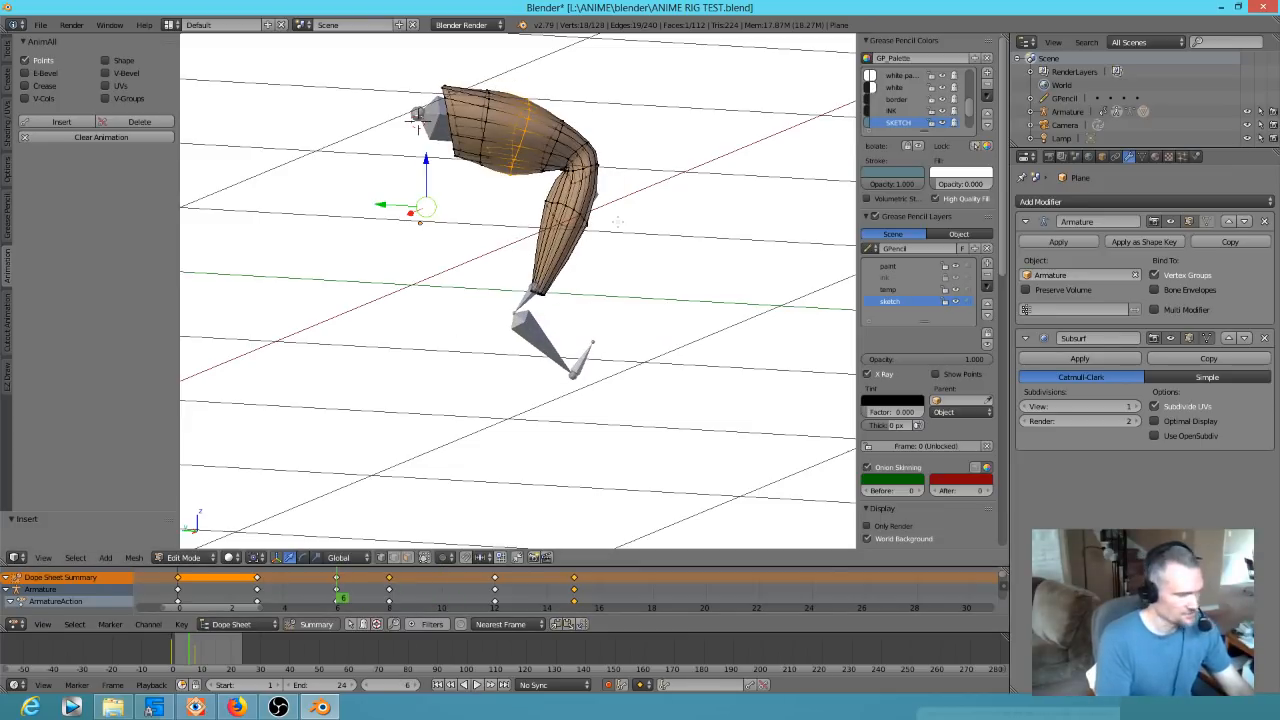
key(Tab)
key(alt+a)
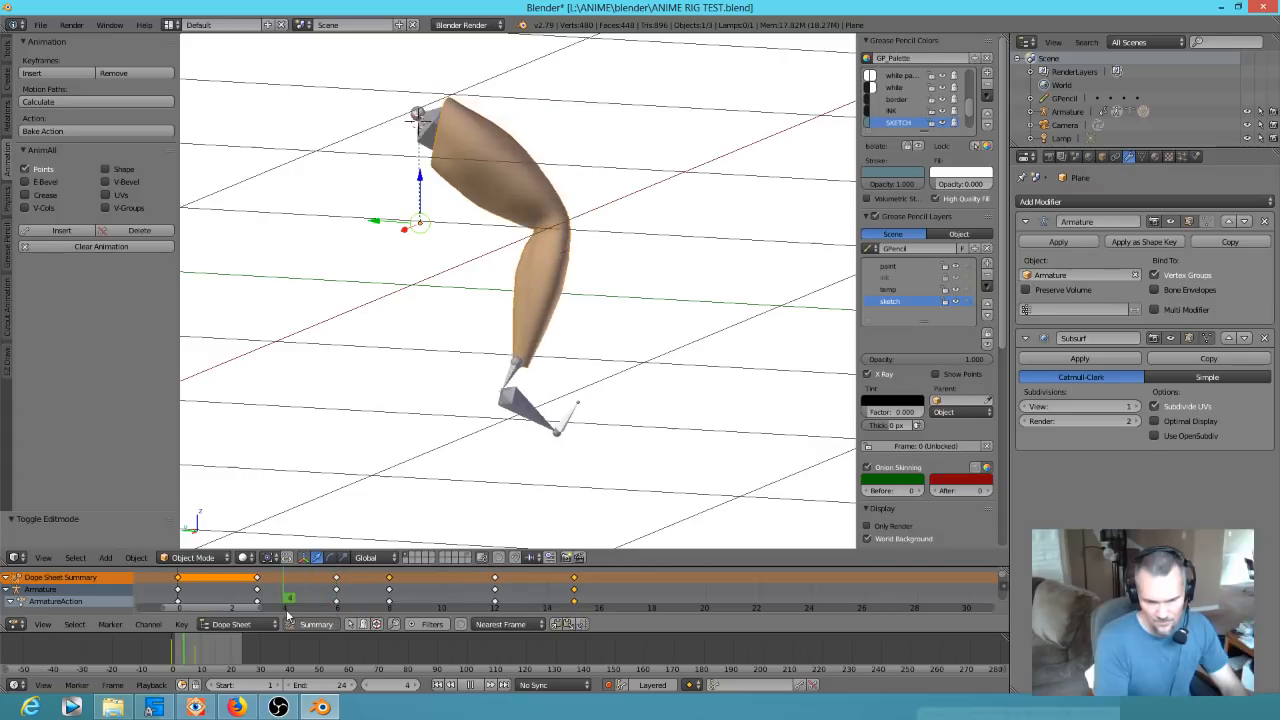
key(alt+a)
key(alt+a)
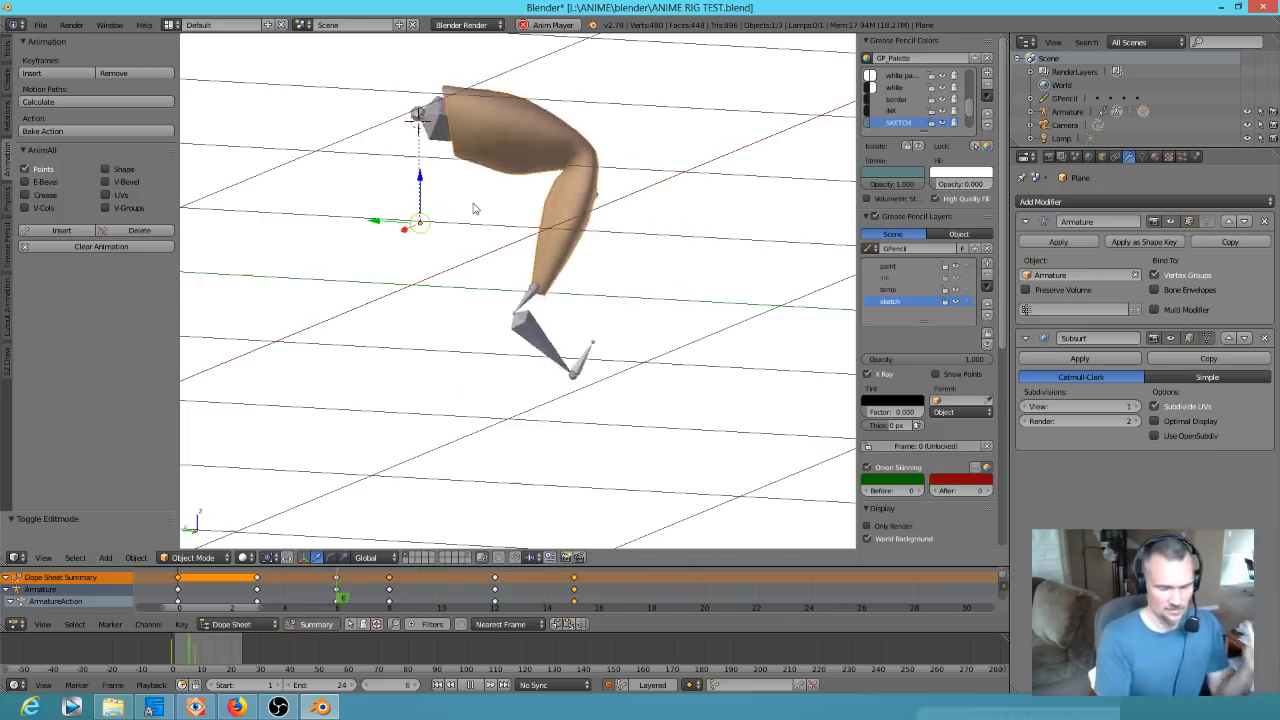
shift+middle_drag(564, 285, 291, 331)
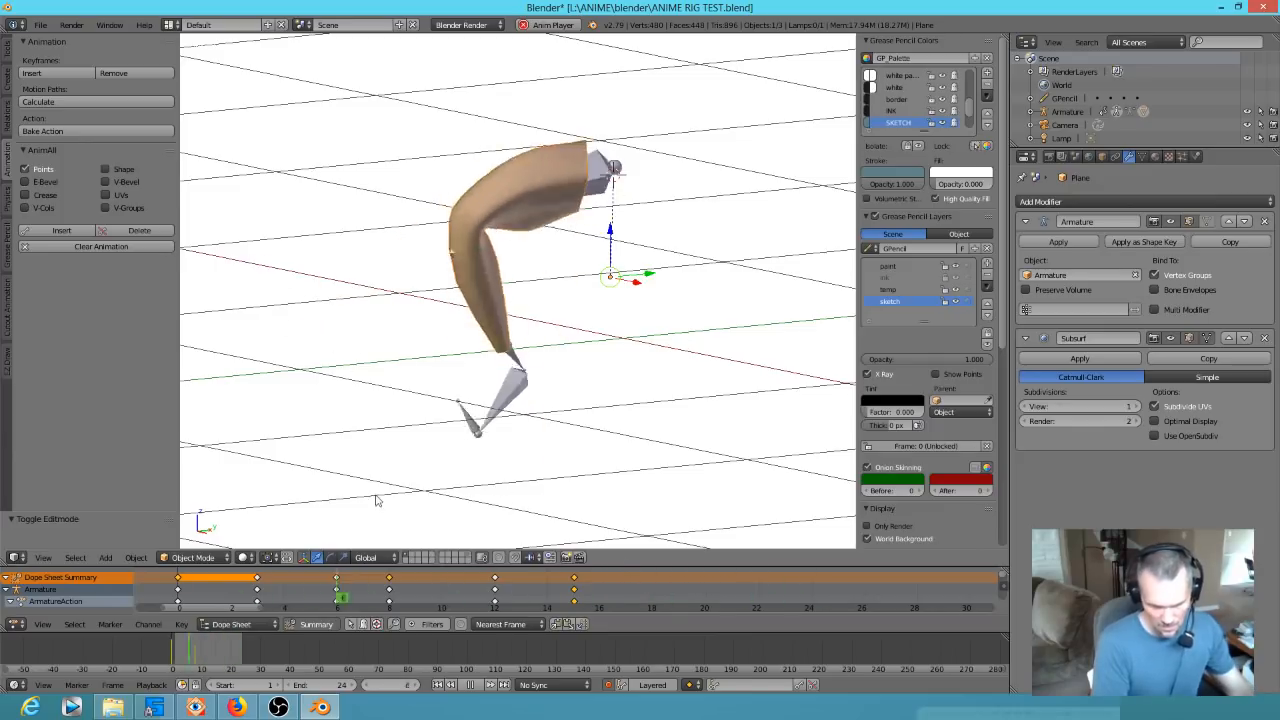
key(alt+a)
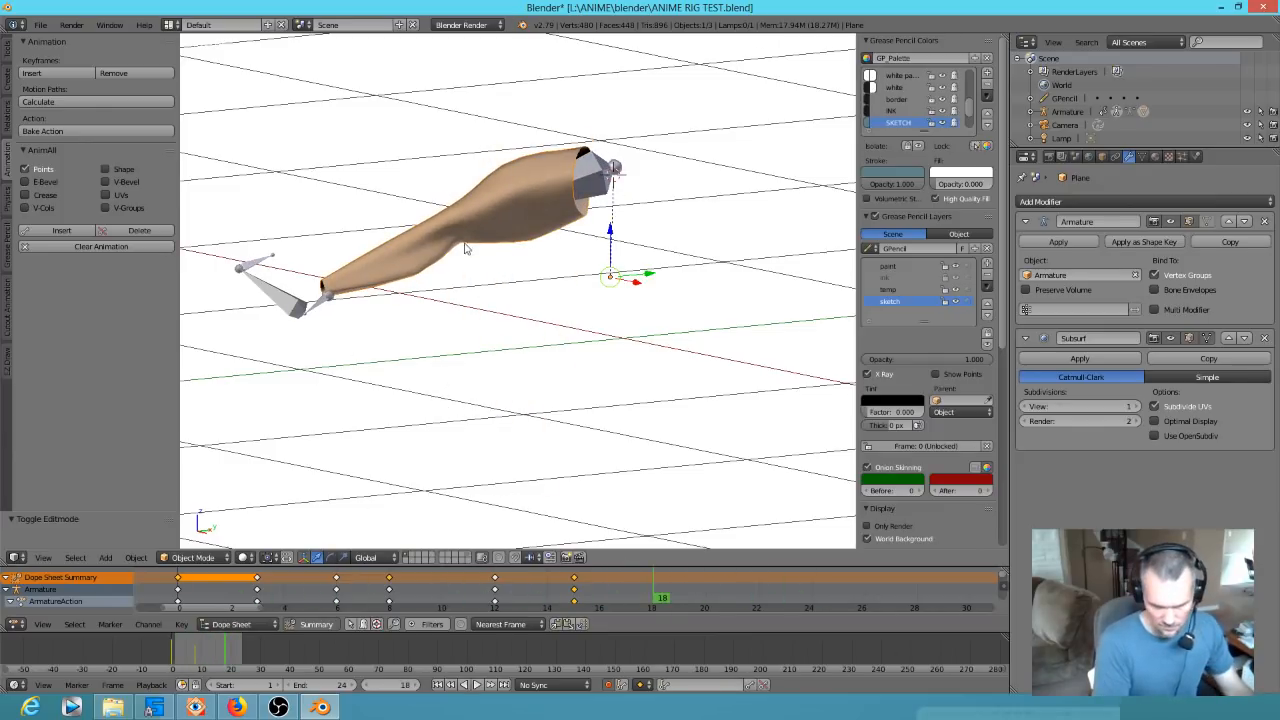
At frame 8, raise the vertex under the thigh about 0.03 with proportional editing at size 0.16 and insert an AnimAll points keyframe
drag(657, 601, 392, 614)
scroll(530, 215, up, 5)
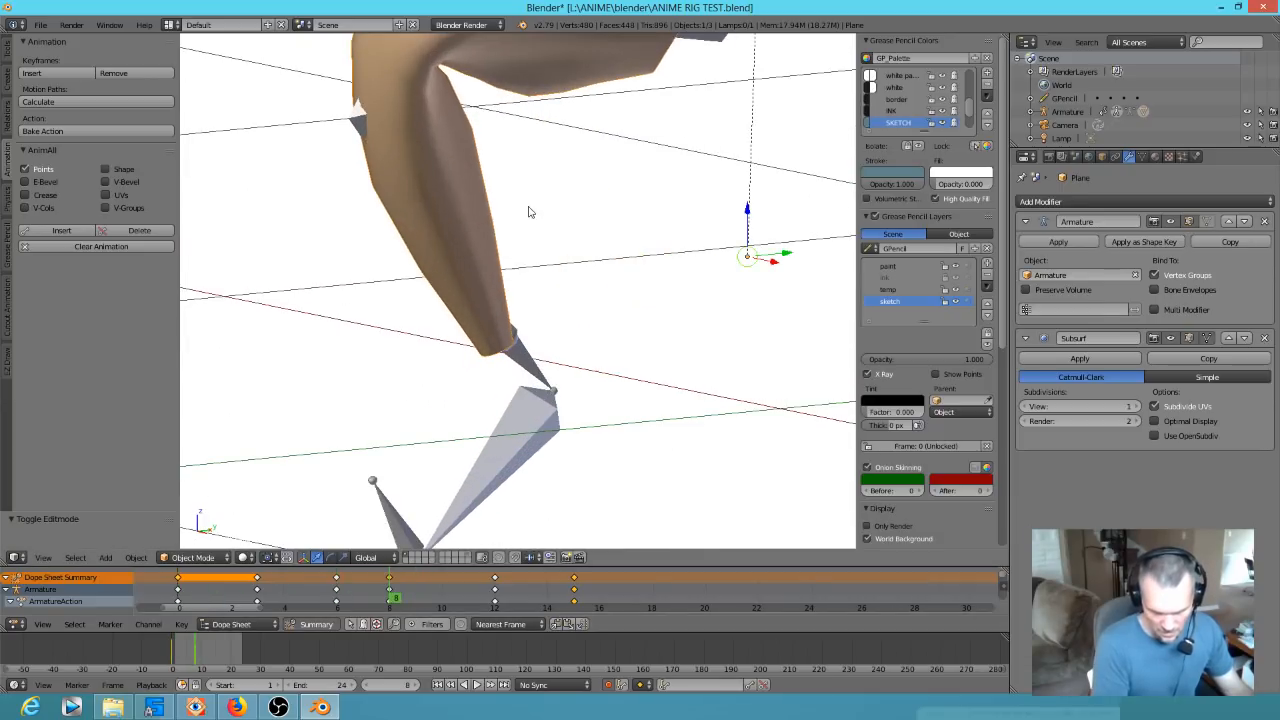
scroll(513, 337, down, 2)
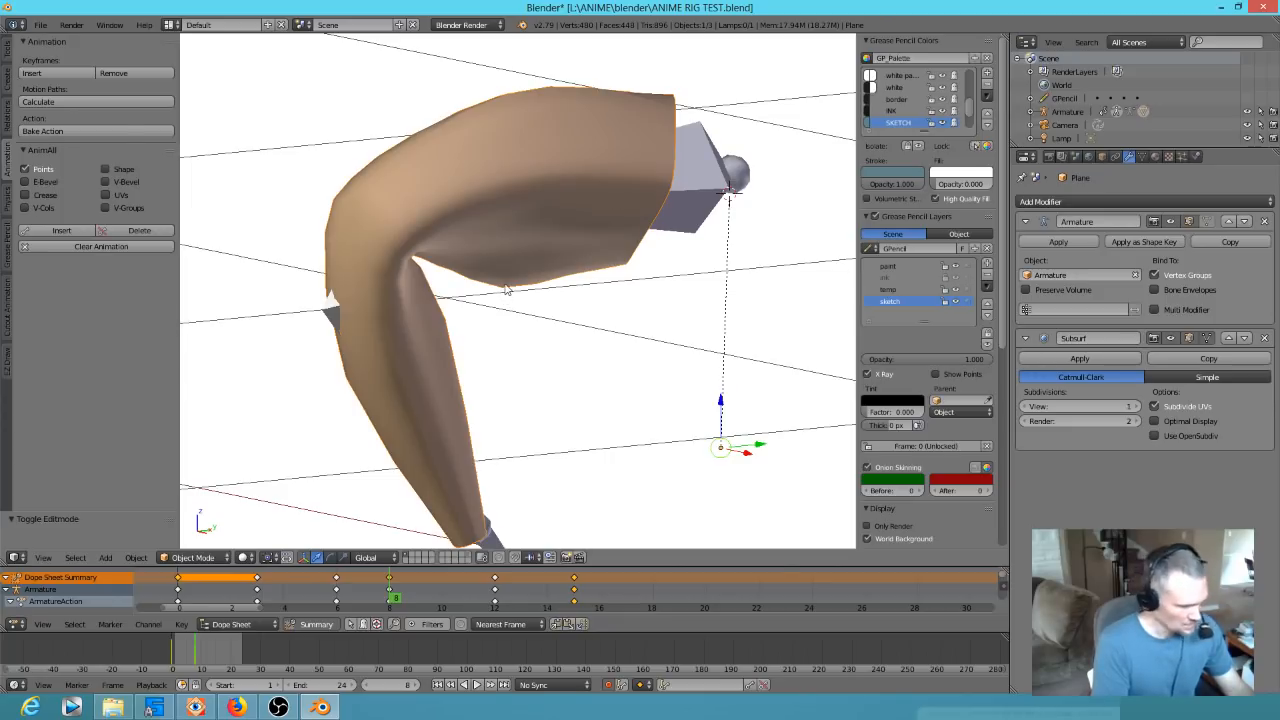
key(Tab)
right_click(505, 288)
key(g)
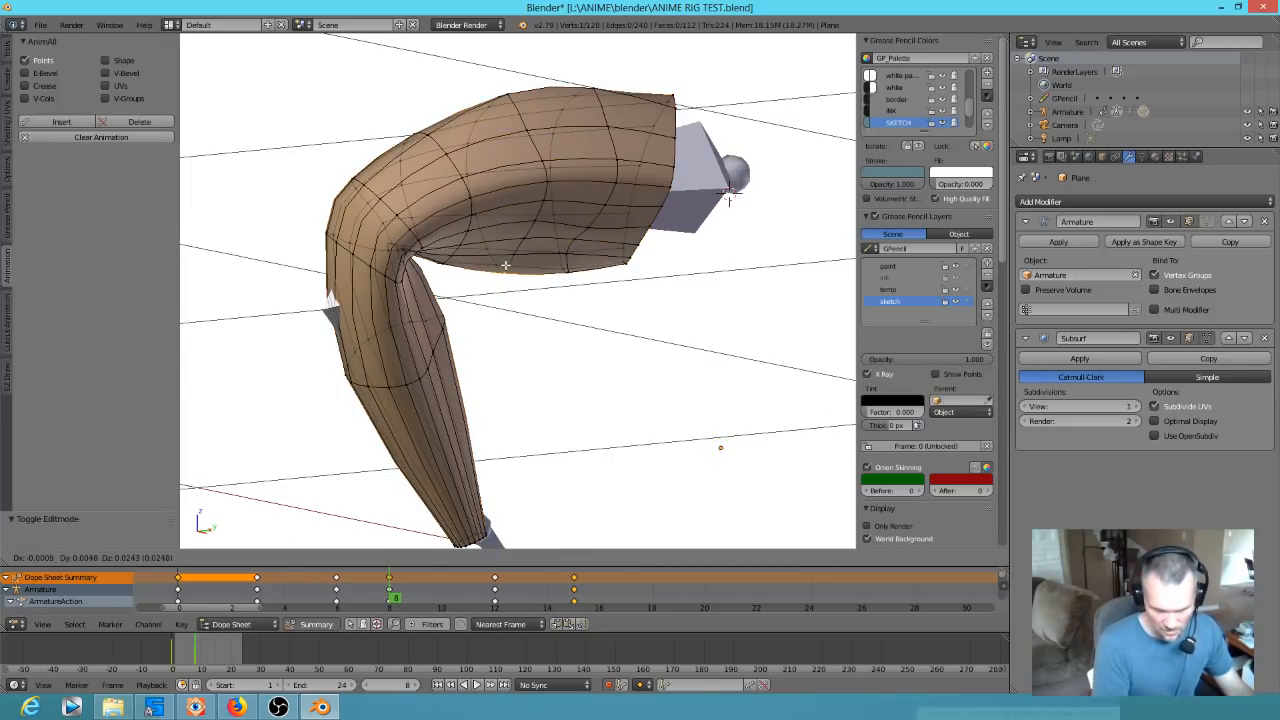
click(508, 267)
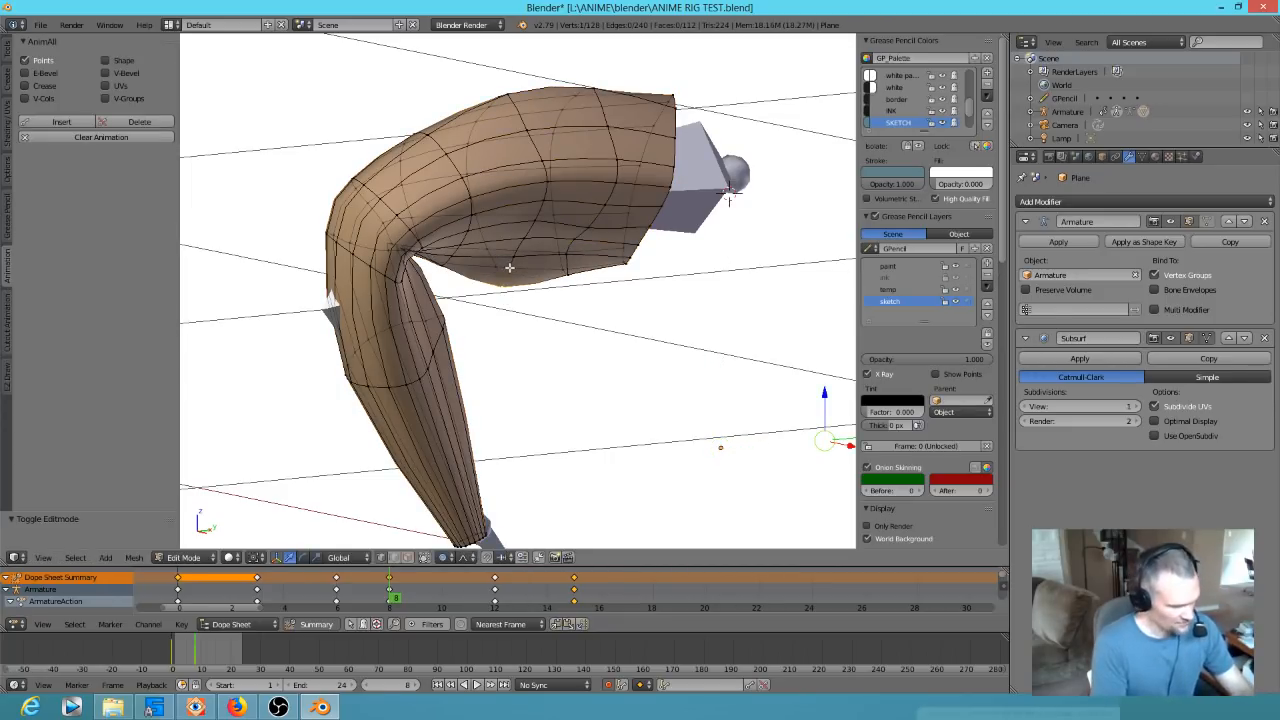
key(g)
scroll(512, 280, up, 3)
scroll(515, 262, up, 1)
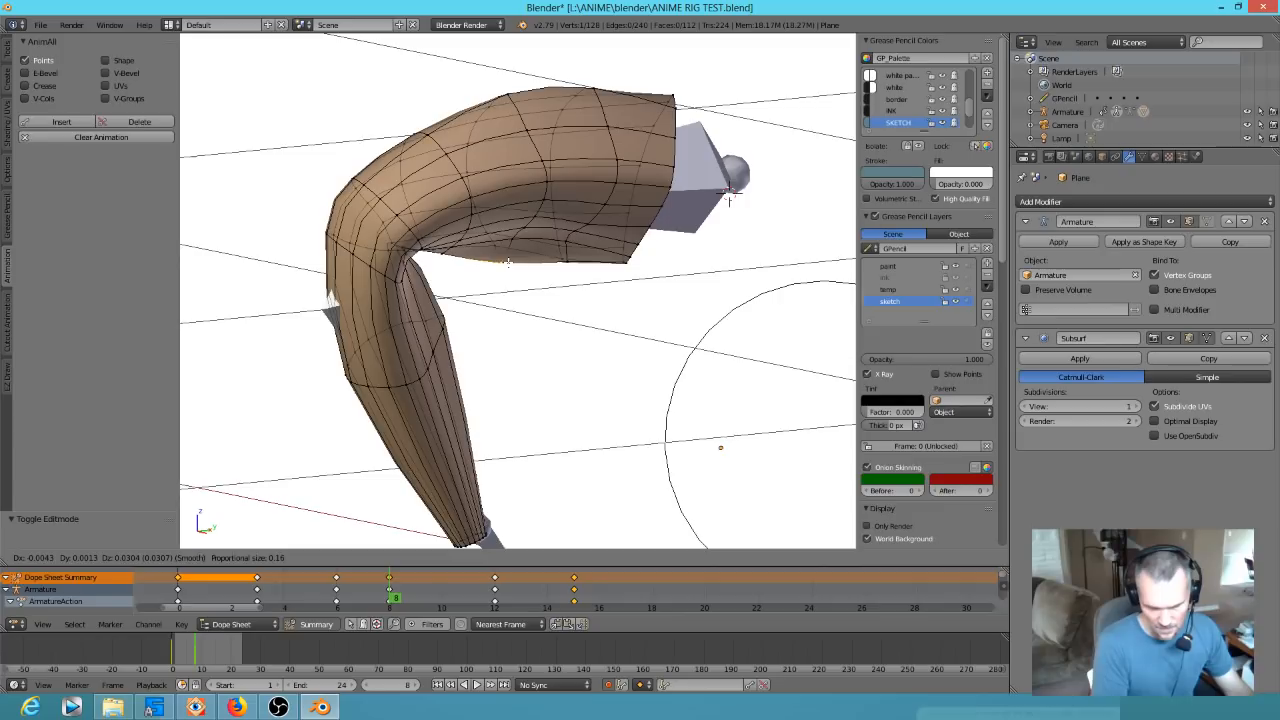
click(508, 262)
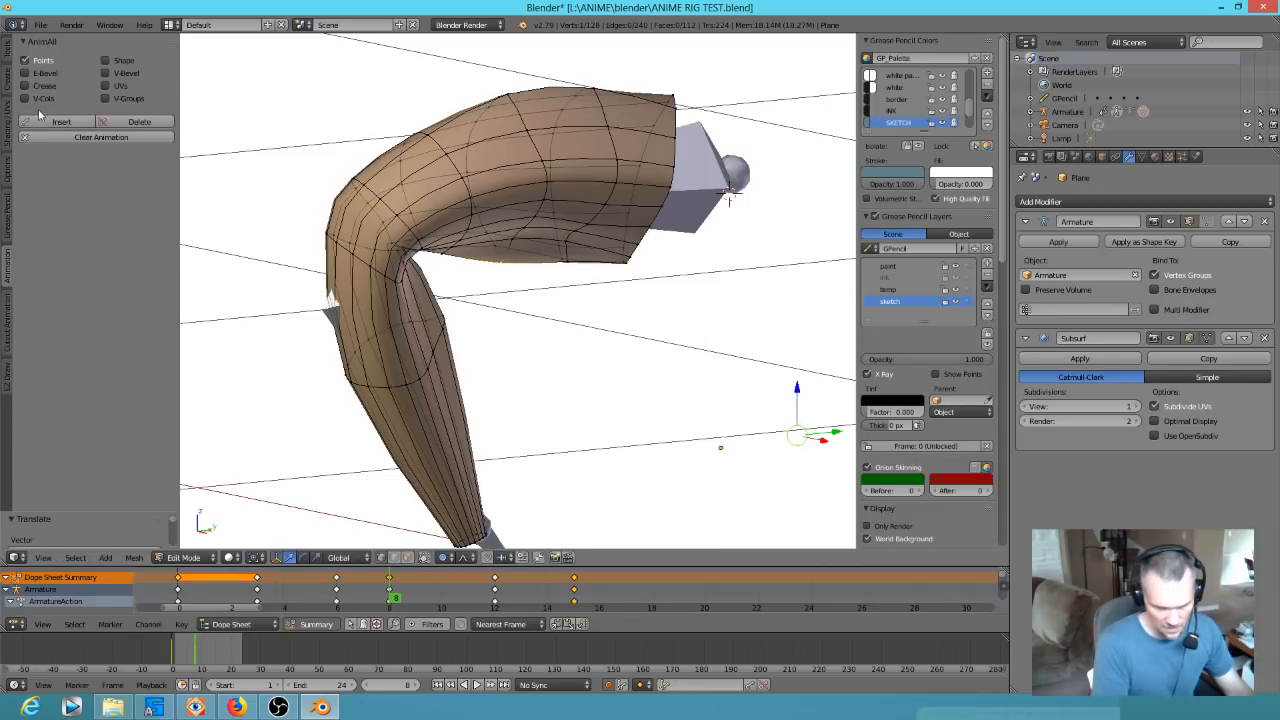
key(Tab)
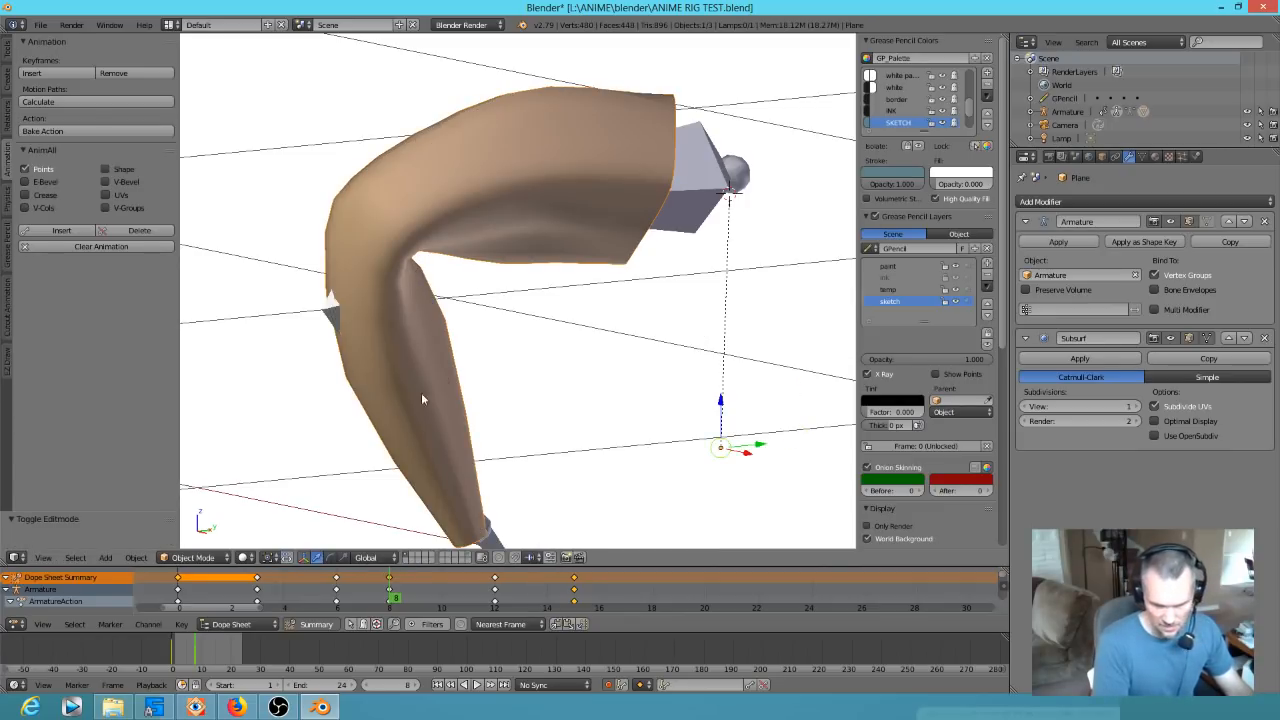
Play back the leg animation and inspect the deformation from several angles
key(Left)
drag(348, 601, 238, 596)
scroll(417, 203, down, 5)
key(alt+a)
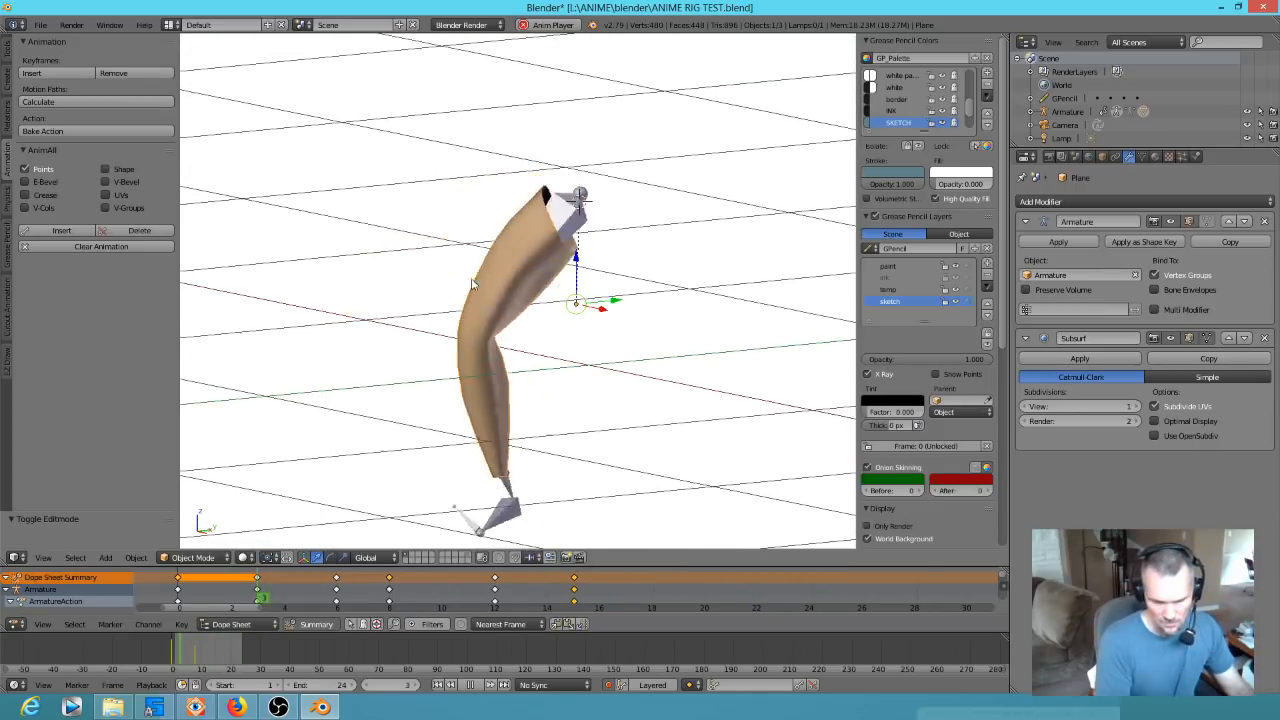
middle_drag(488, 285, 646, 206)
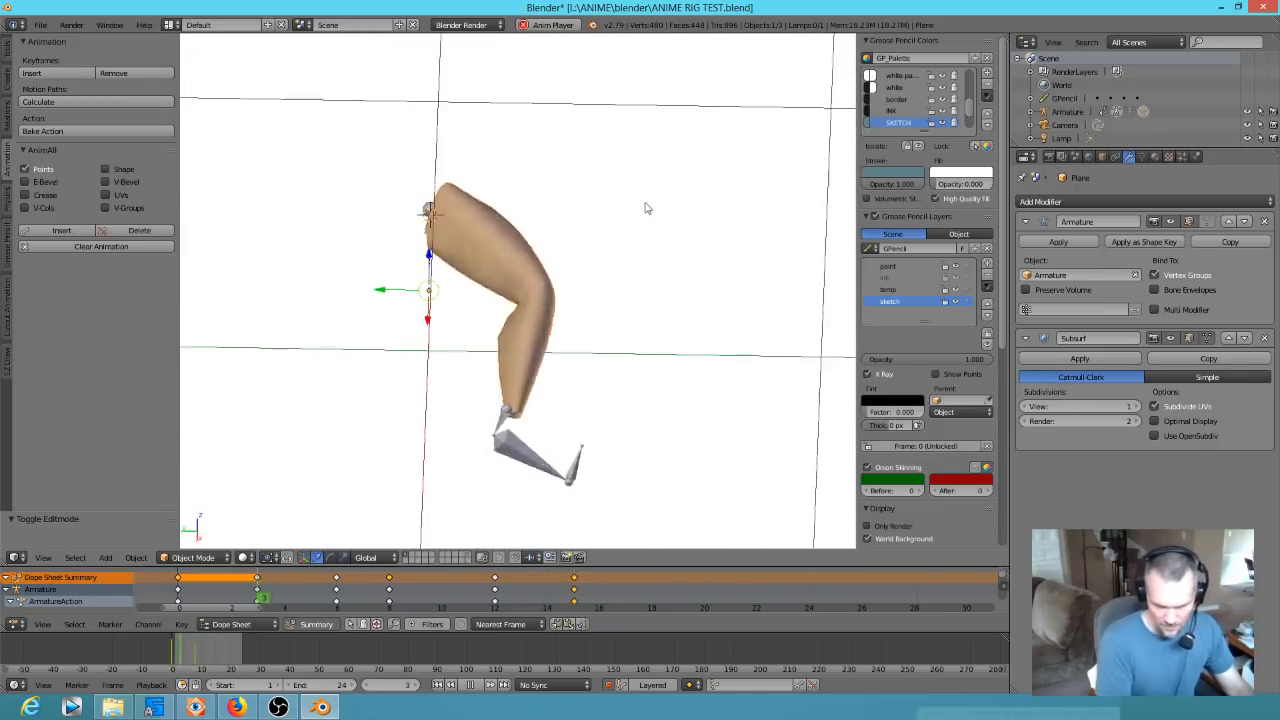
middle_drag(532, 293, 547, 268)
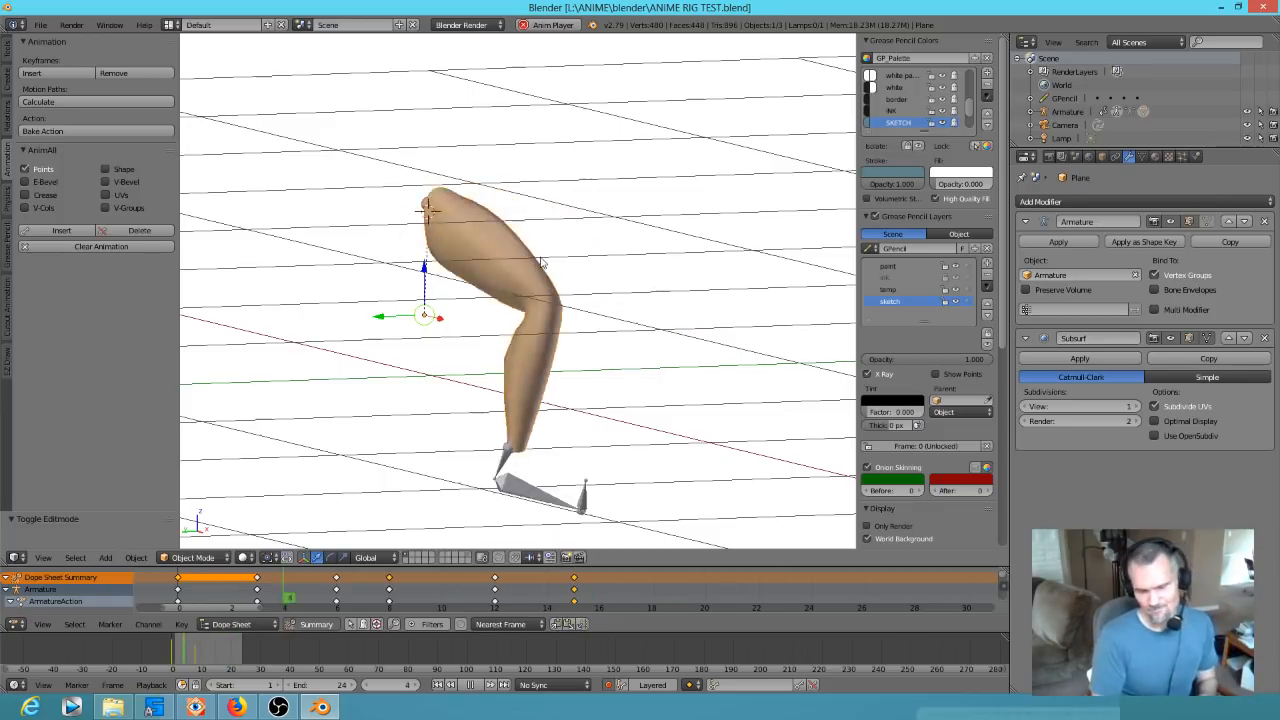
key(Escape)
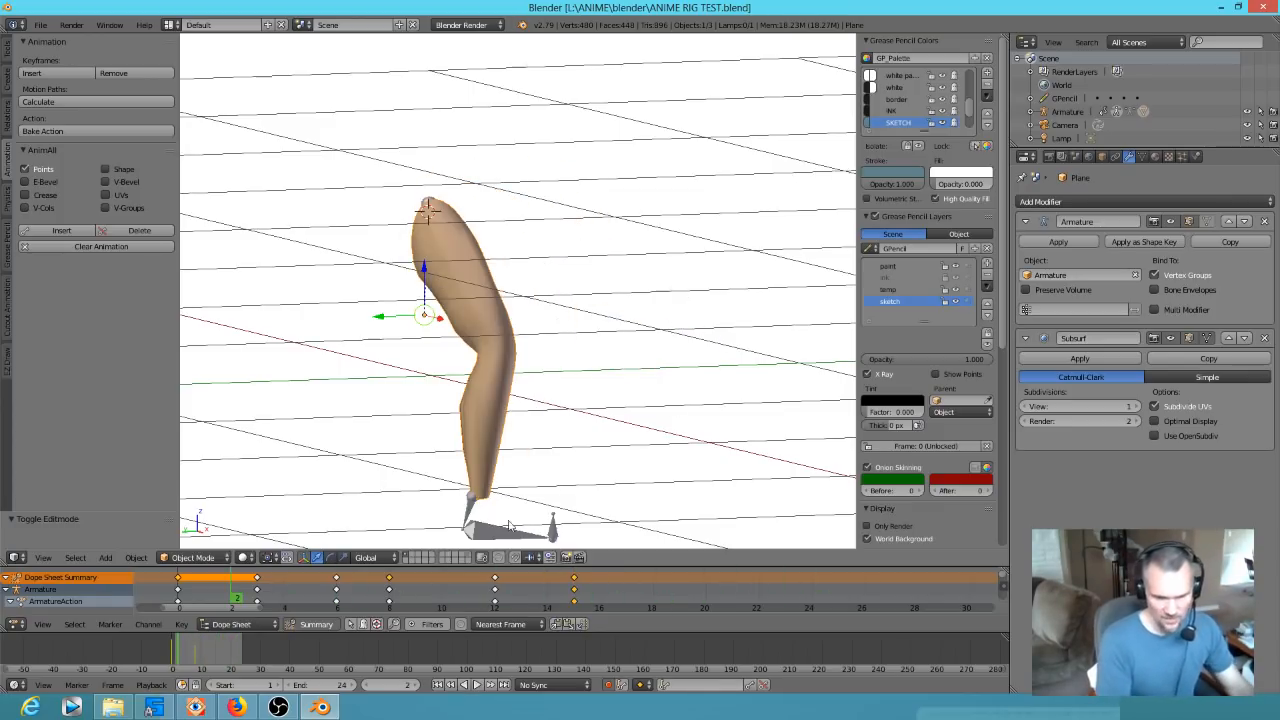
Scrub to frame 10 and insert keyframes there in the dope sheet
click(288, 596)
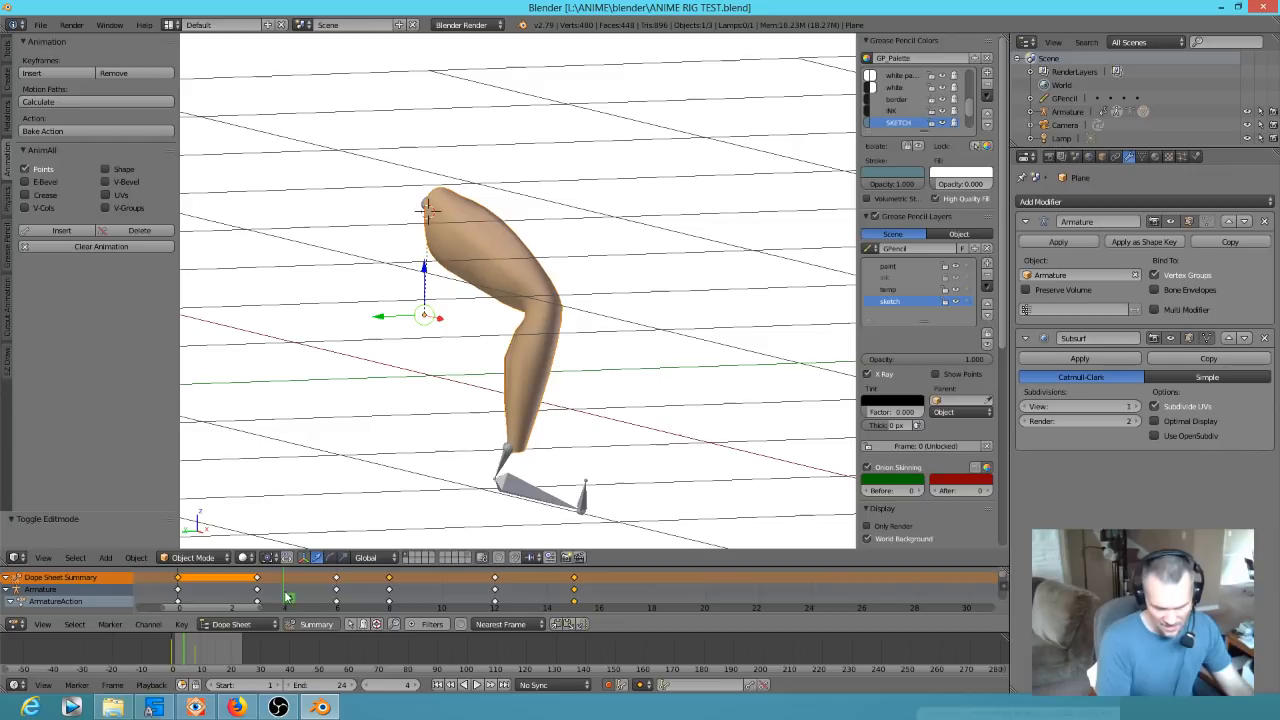
drag(287, 600, 453, 606)
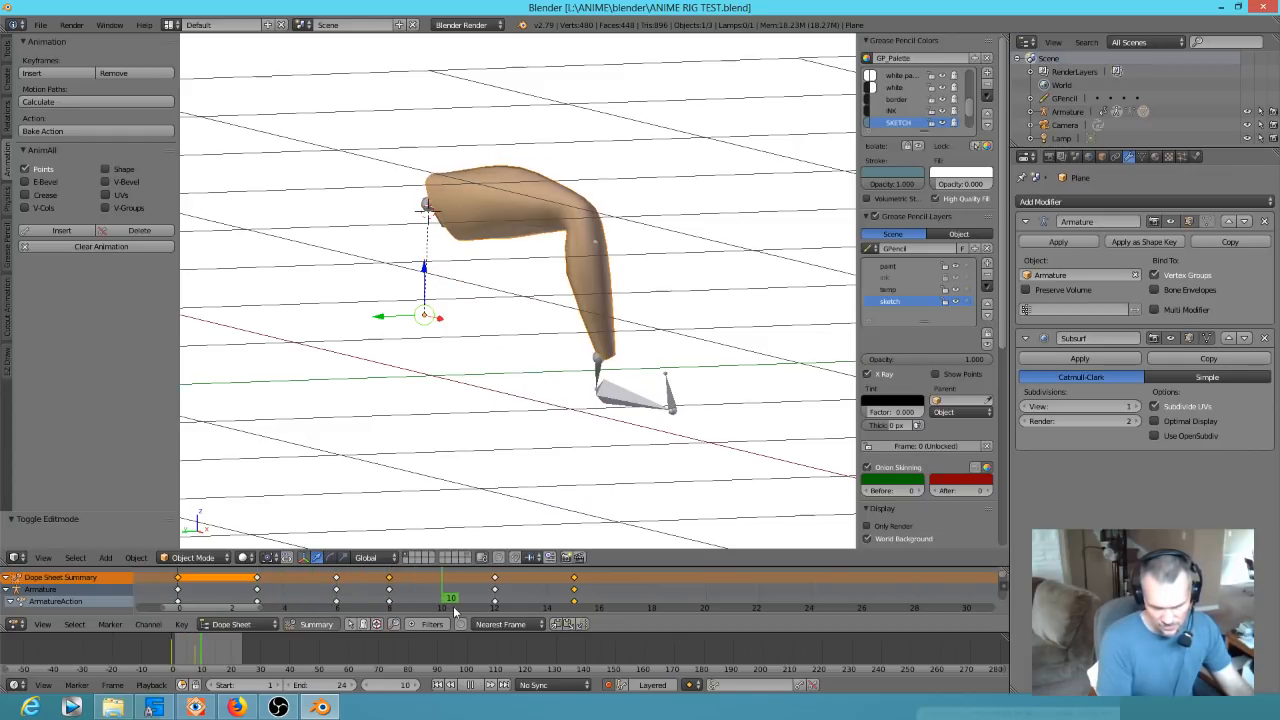
key(i)
click(507, 328)
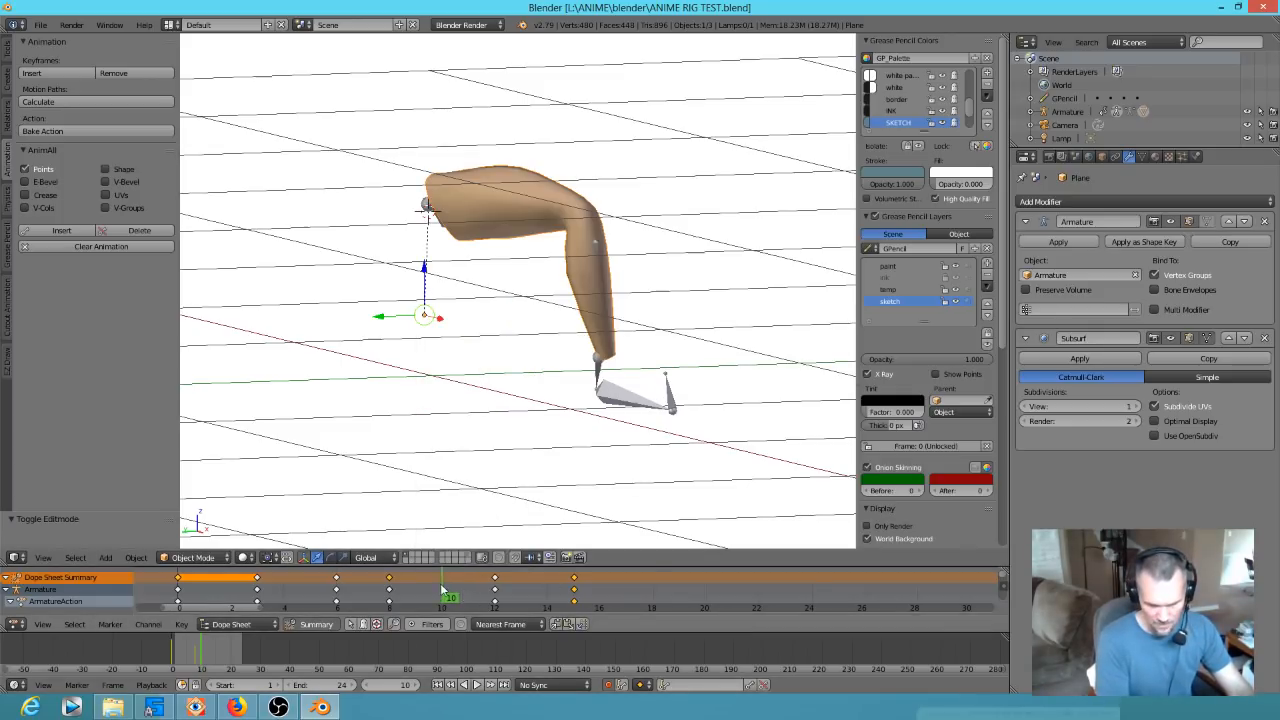
key(i)
click(443, 589)
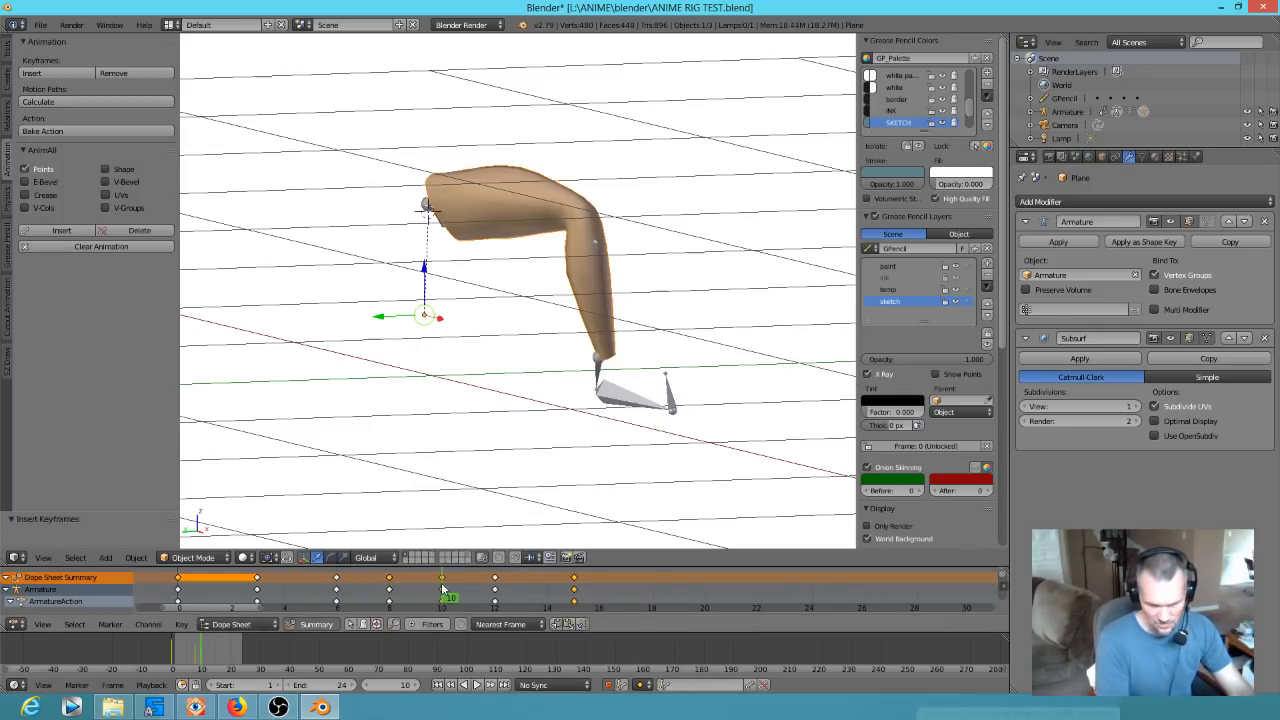
In the dope sheet, move the frame 3 keys to frame 2 and insert keyframes at frame 4
click(294, 592)
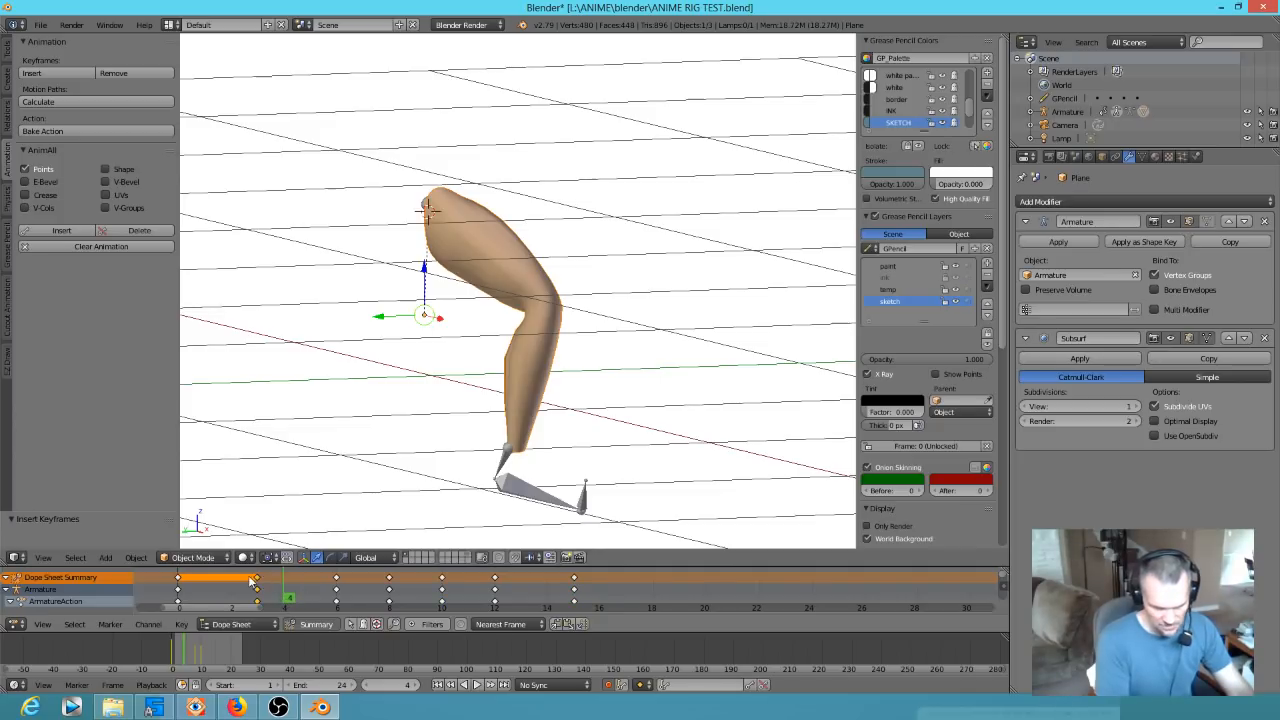
key(g)
click(239, 577)
key(i)
click(288, 585)
Move the last column of keys to frame 16 and insert keyframes at frame 14
click(543, 590)
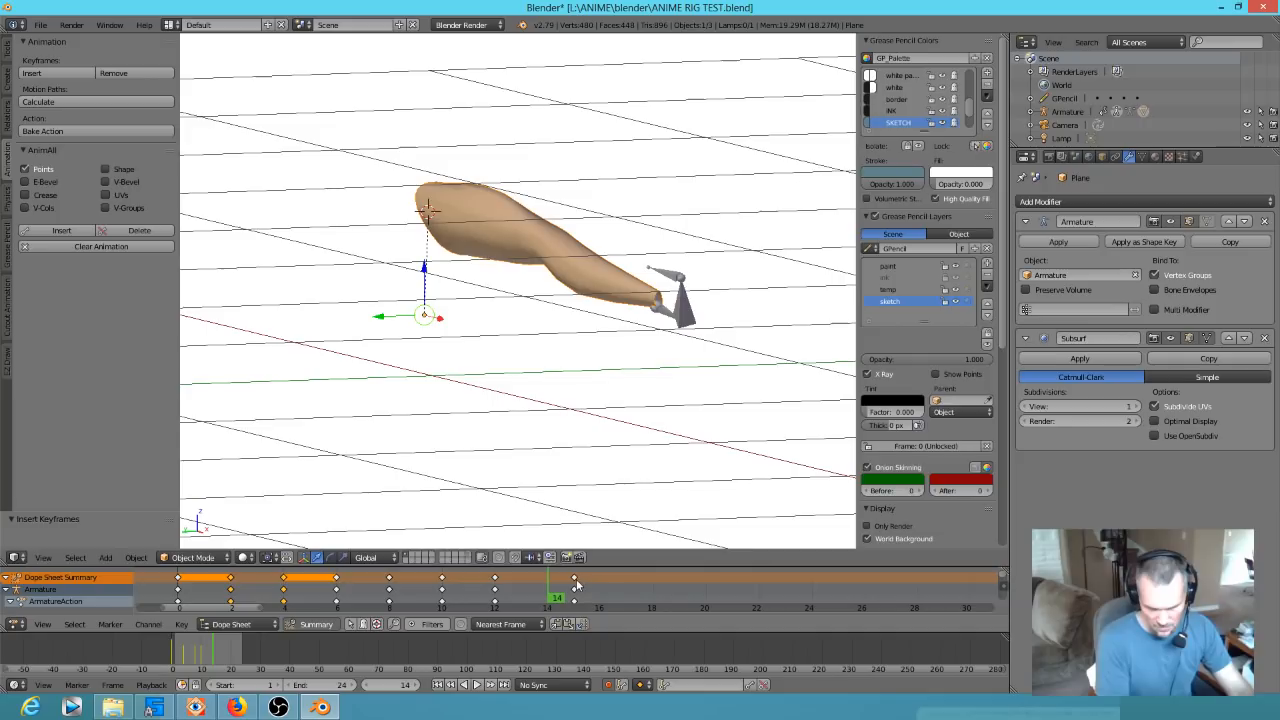
right_drag(578, 580, 603, 583)
click(602, 583)
key(i)
click(549, 588)
Return to frame 0 and set the interpolation of all dope sheet keyframes to Constant
click(153, 601)
mouse_move(193, 607)
mouse_down()
mouse_move(602, 585)
mouse_move(337, 598)
mouse_move(233, 620)
mouse_move(530, 607)
mouse_move(180, 606)
mouse_up()
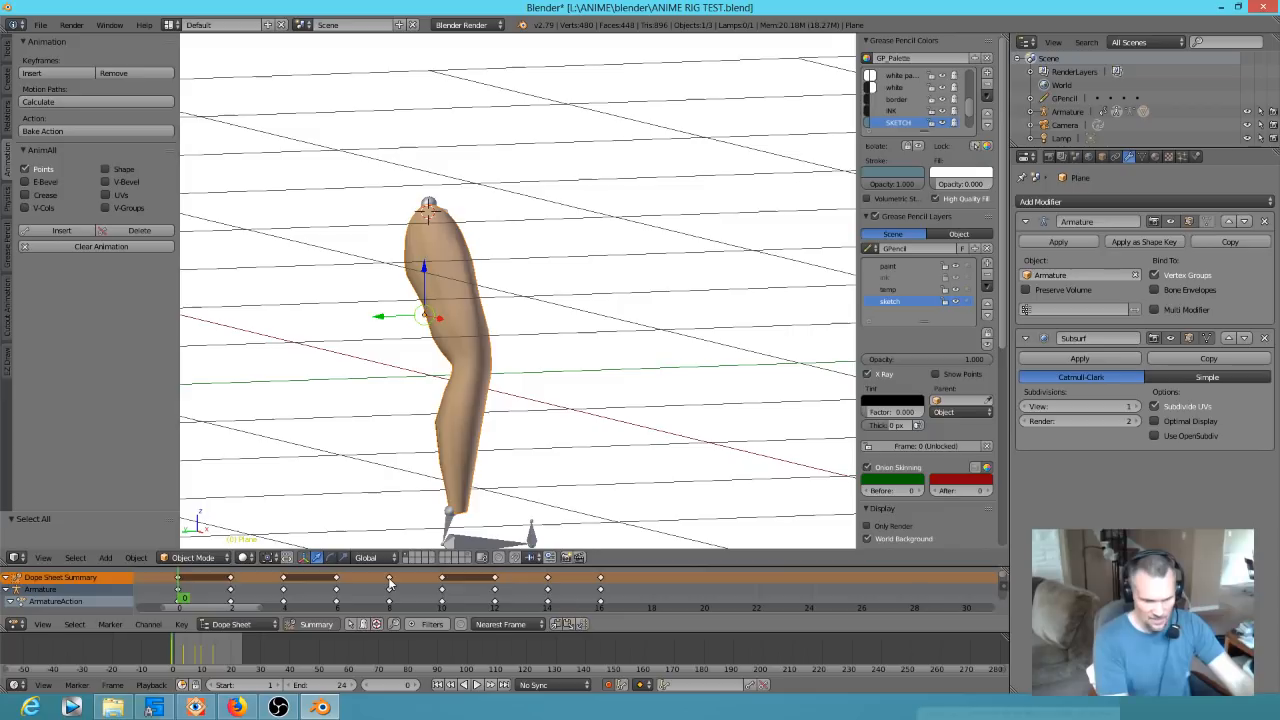
key(t)
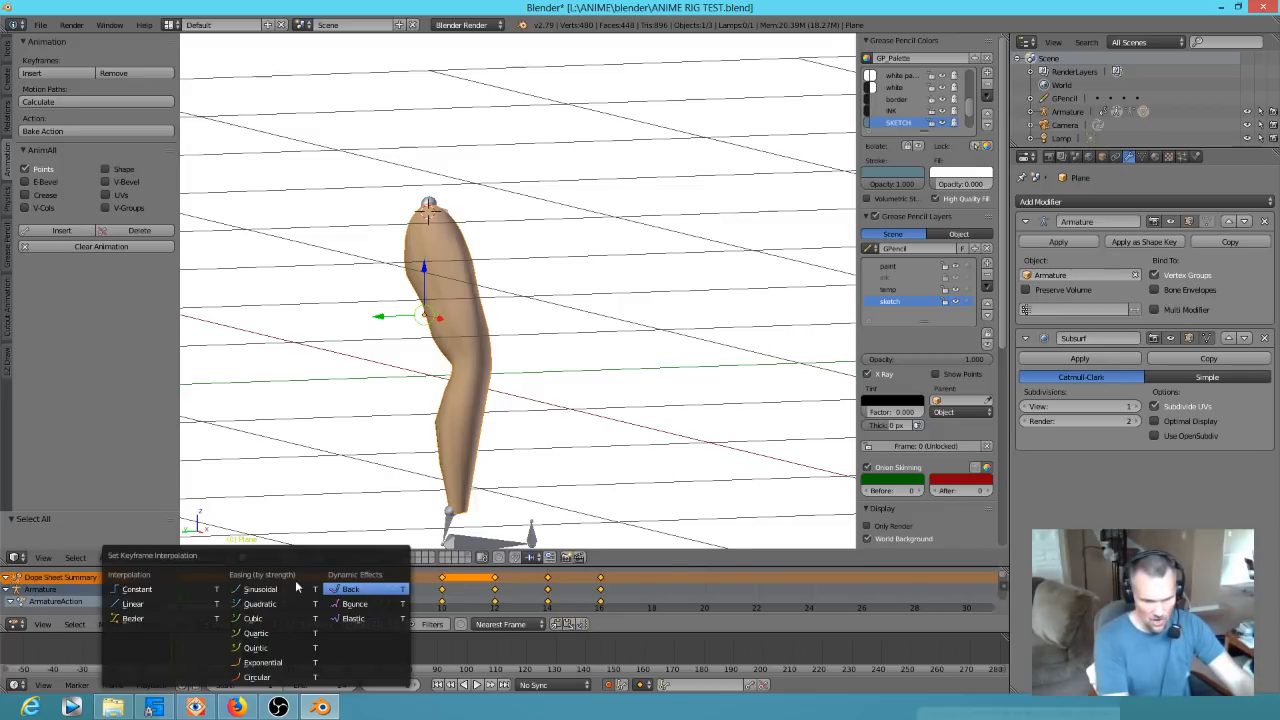
click(146, 591)
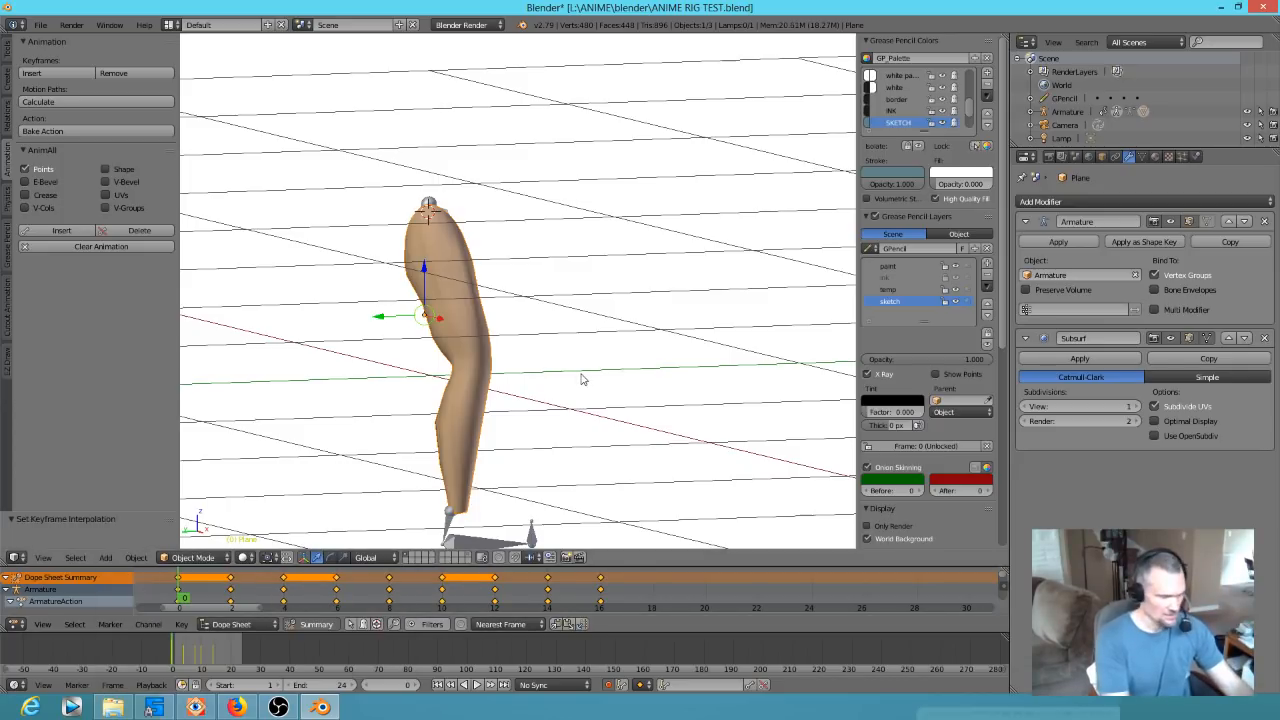
Play and scrub the stepped leg animation, viewing the deformation from several angles
key(alt+a)
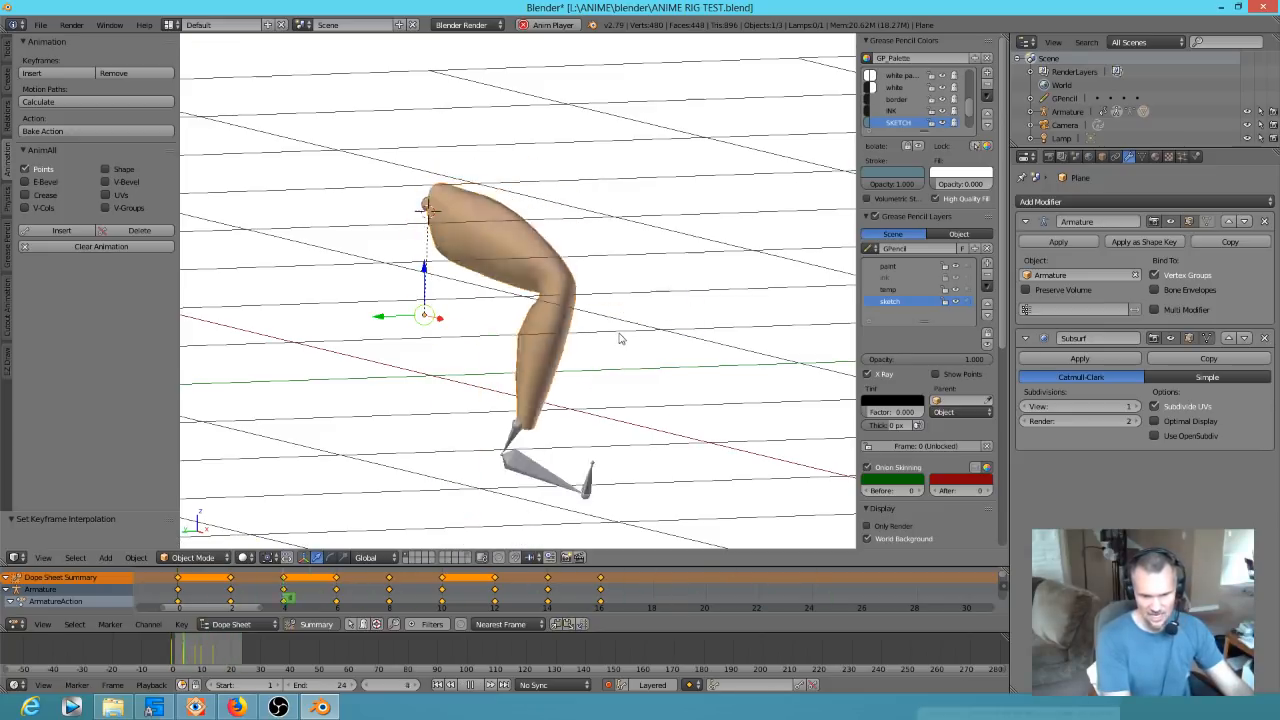
middle_drag(674, 345, 551, 409)
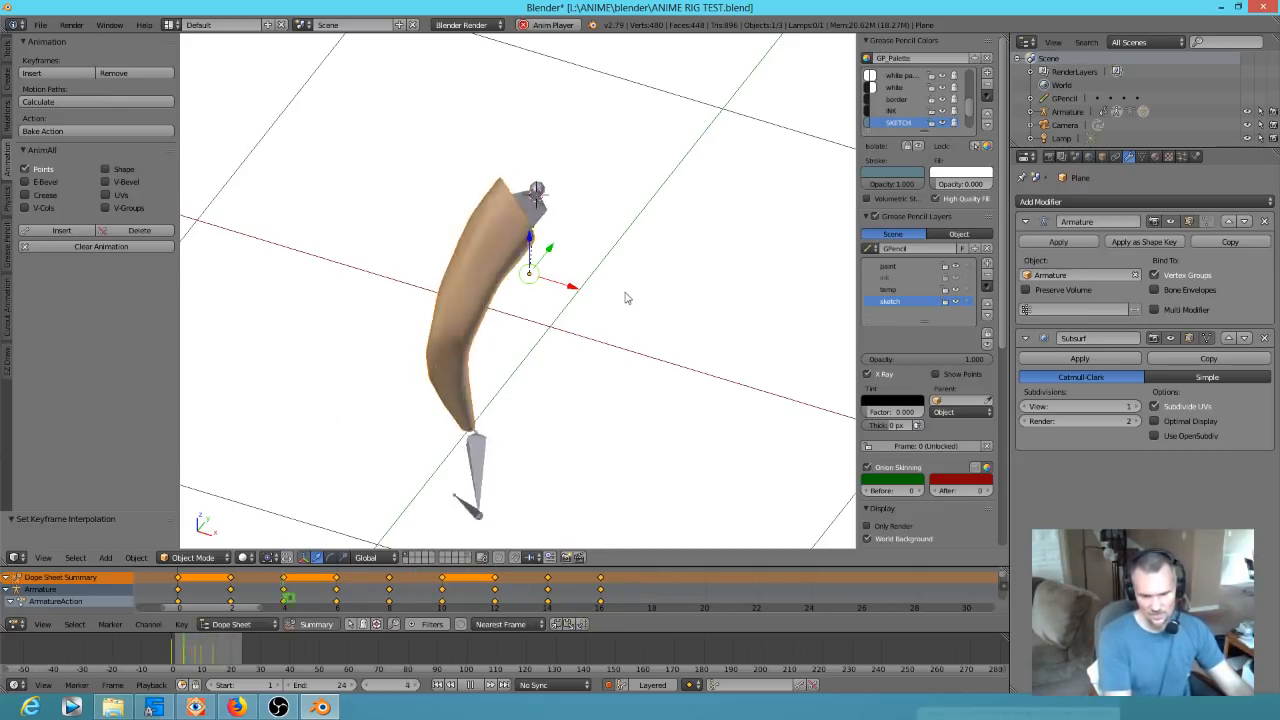
key(alt+a)
middle_drag(485, 342, 617, 366)
drag(648, 588, 561, 601)
drag(503, 607, 466, 601)
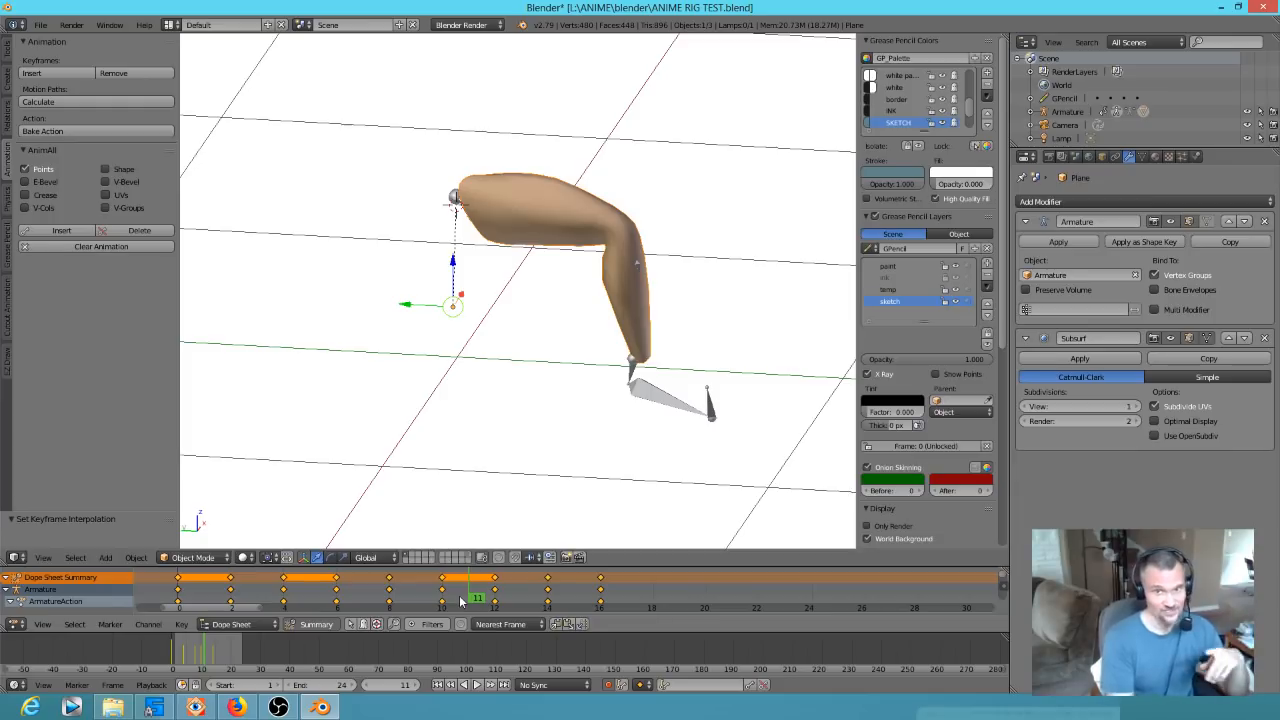
key(alt+a)
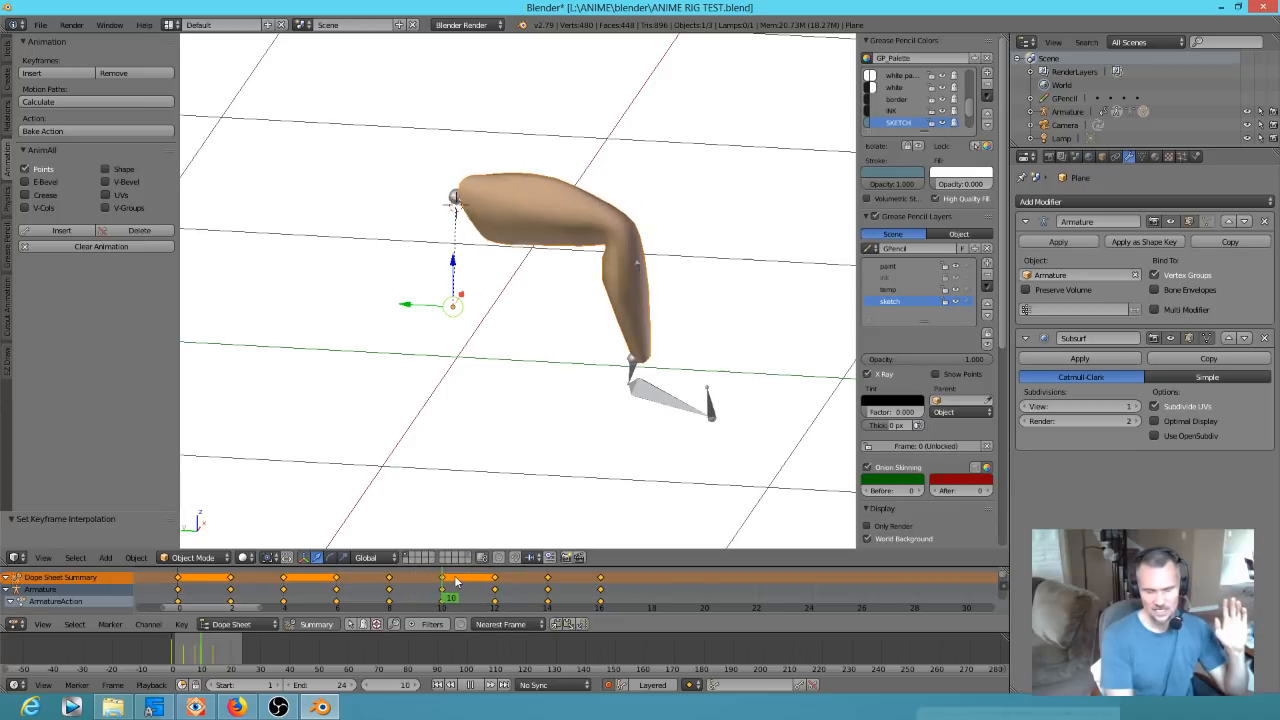
key(alt+a)
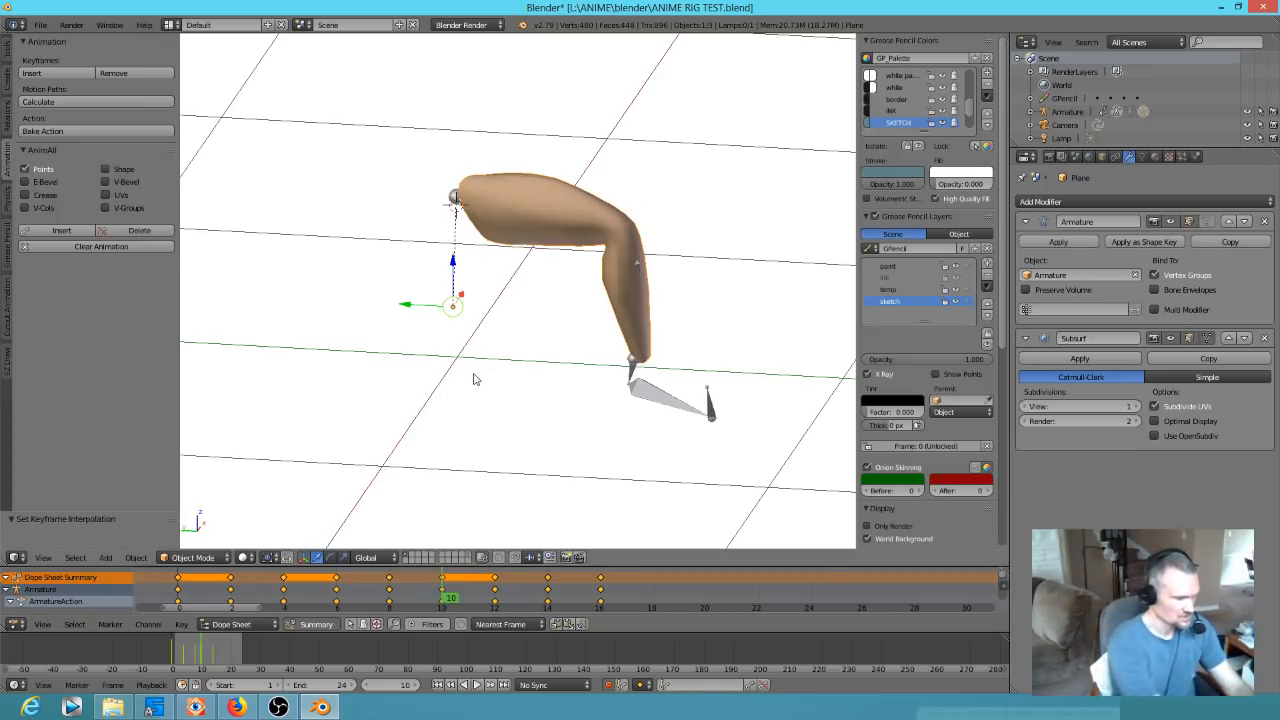
Try to render the leg animation and return to the 3D view
key(ctrl+F12)
scroll(515, 340, down, 2)
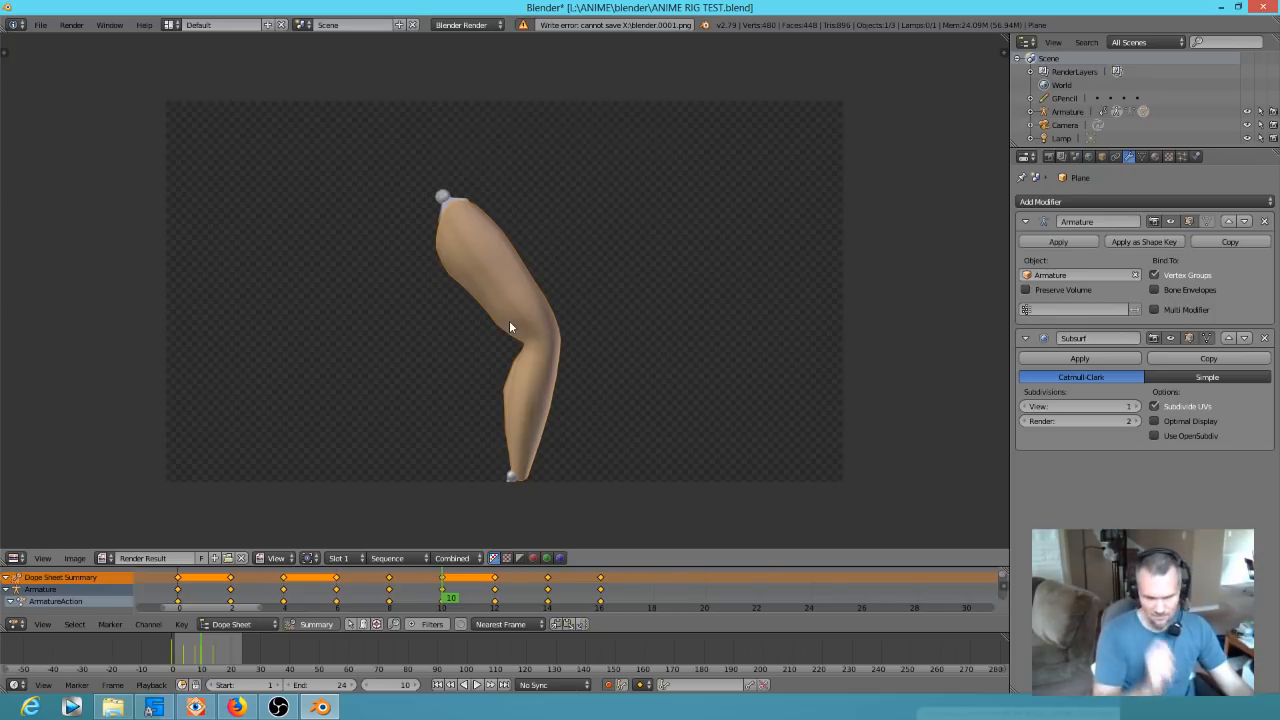
key(Escape)
key(F12)
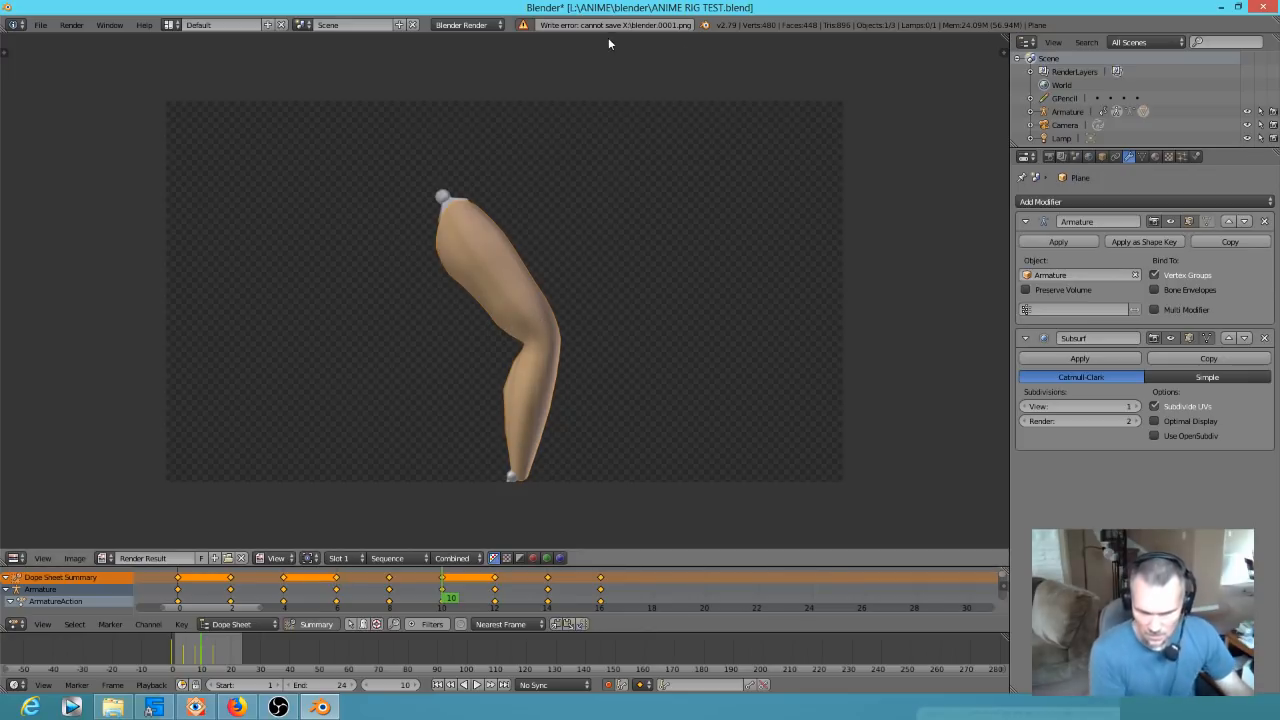
key(Escape)
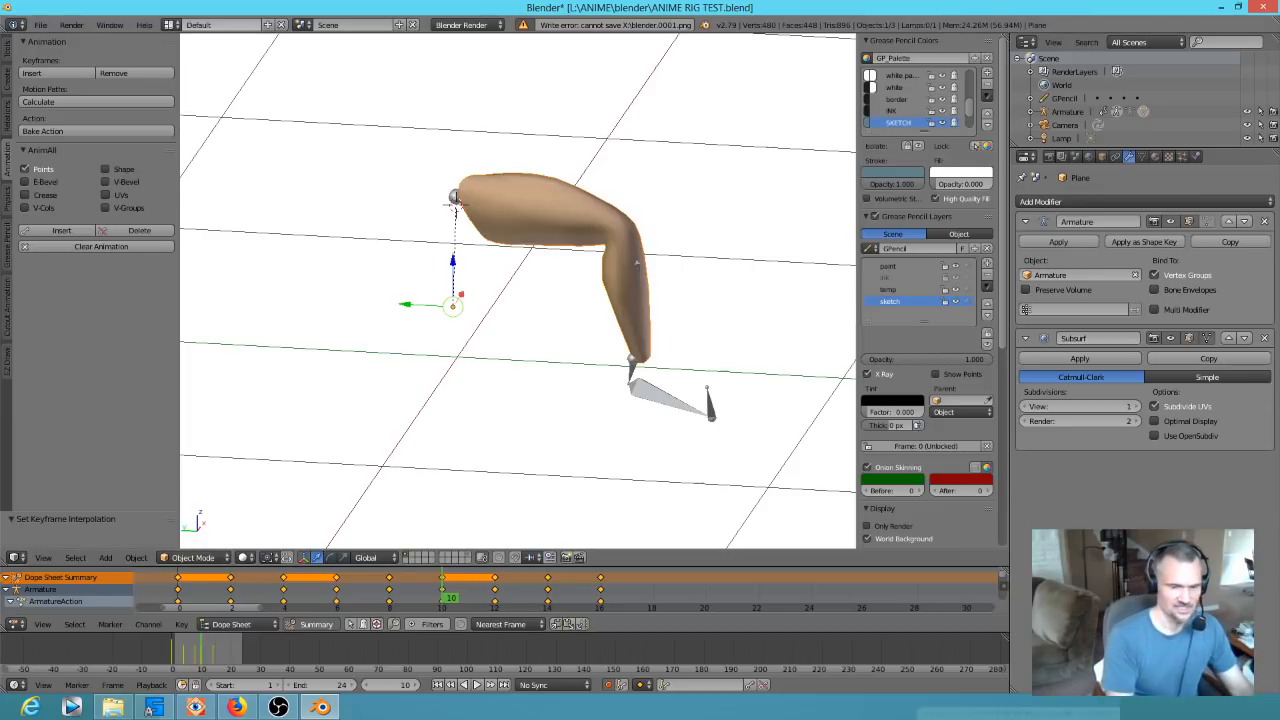
Save the blend file and briefly play back the leg animation
click(40, 24)
click(76, 130)
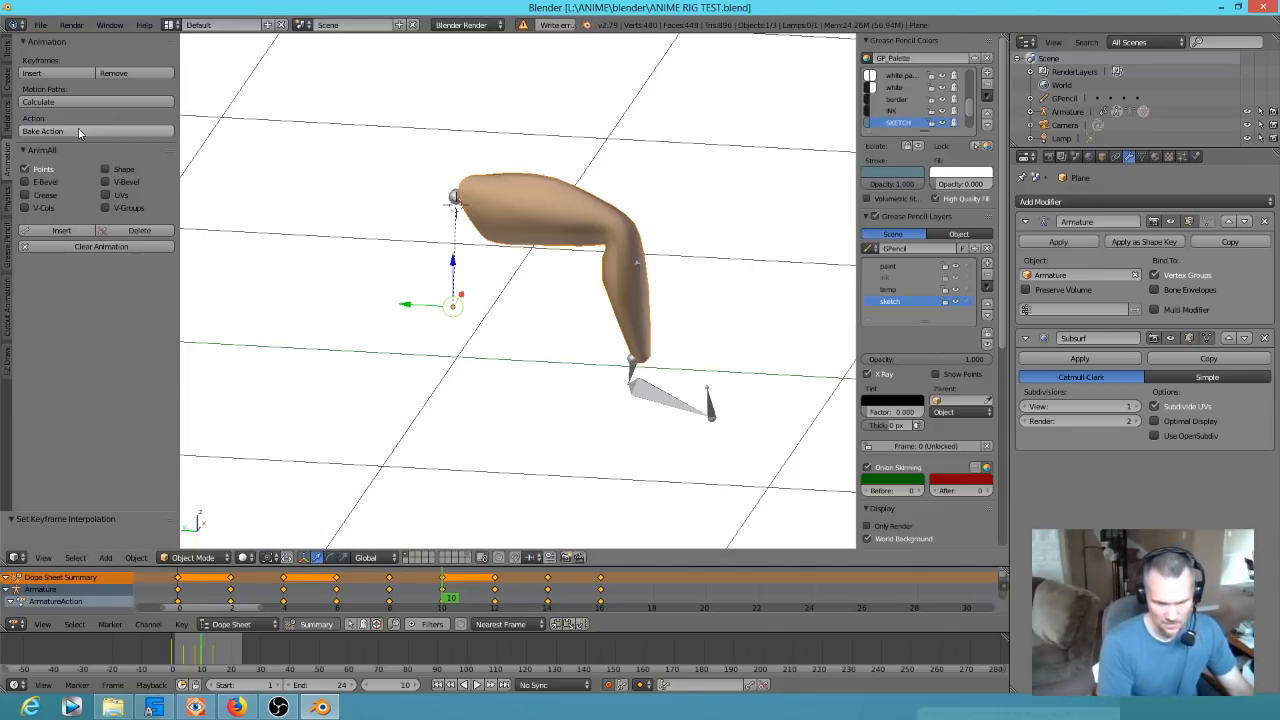
key(alt+a)
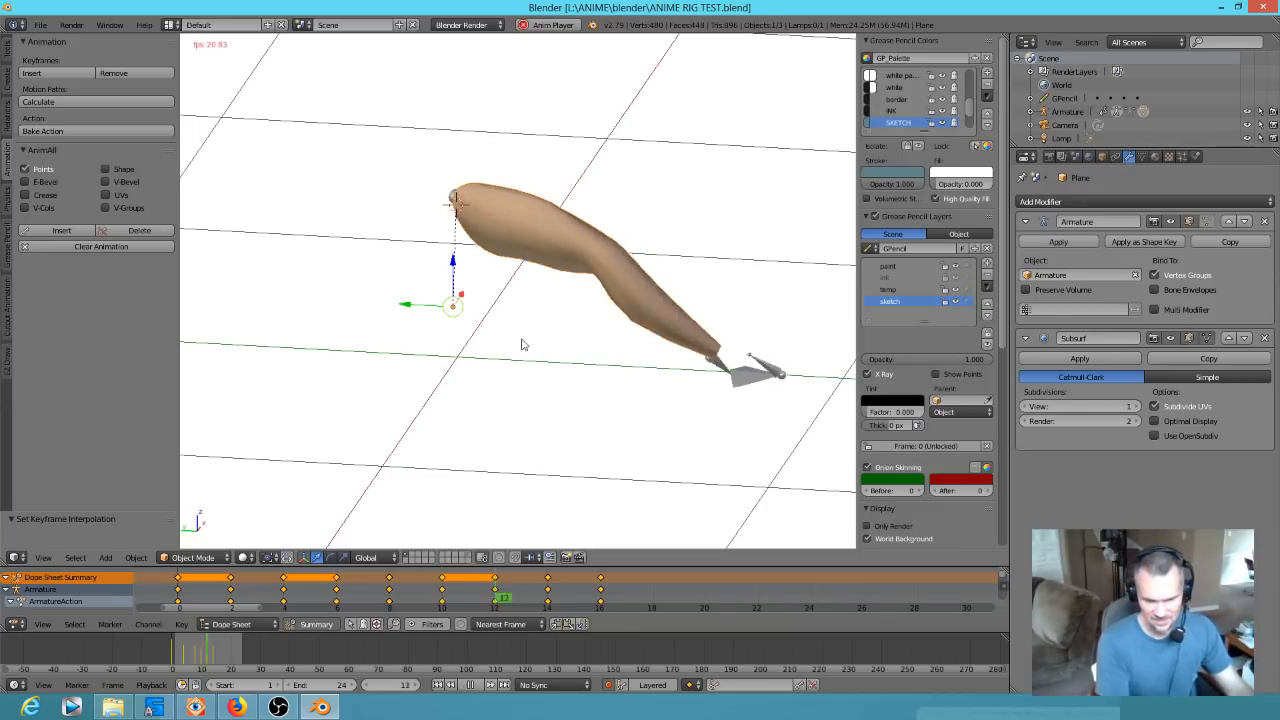
key(Escape)
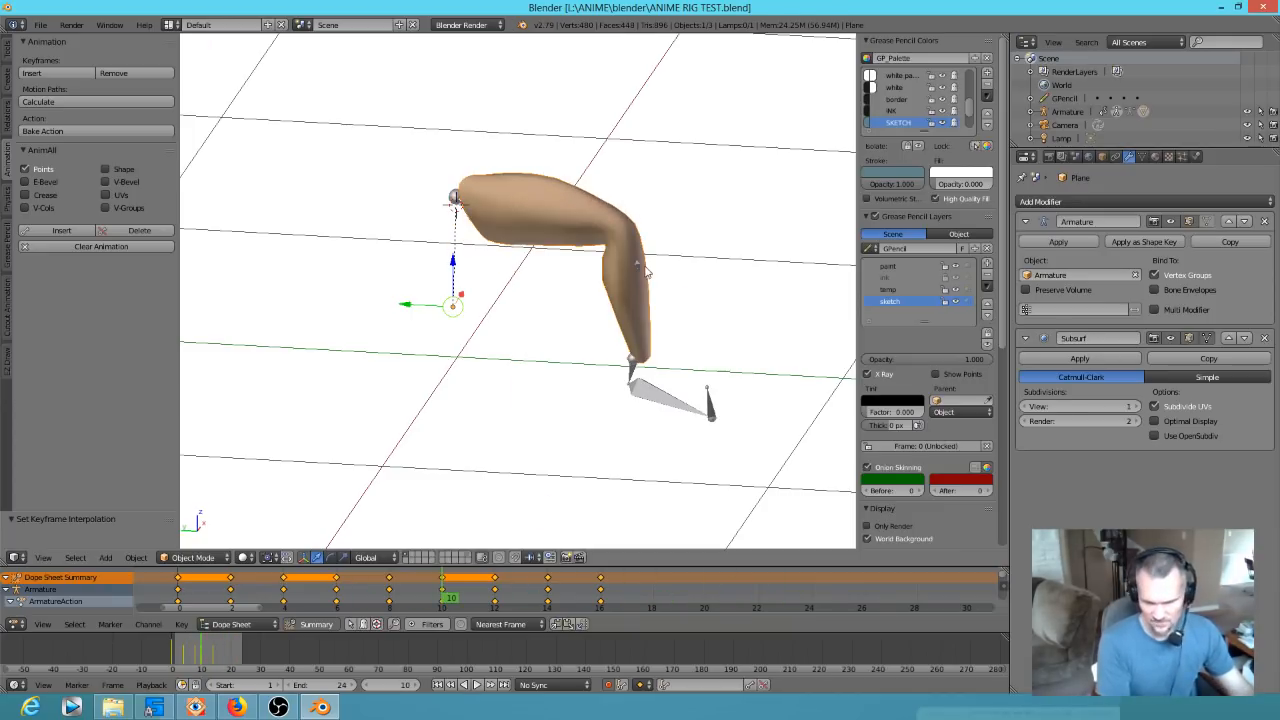
Review the leg's material shading settings, try Texture viewport shading, and set the viewport shading to Material
click(1156, 157)
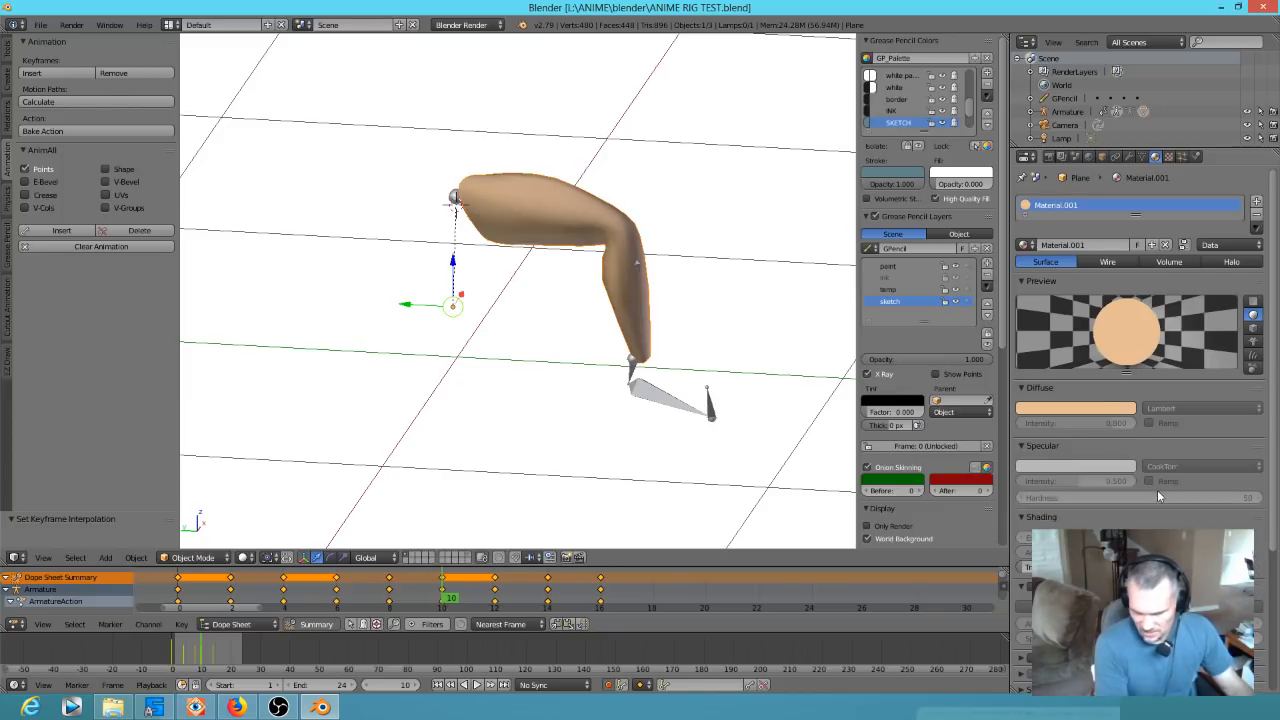
scroll(1157, 489, down, 7)
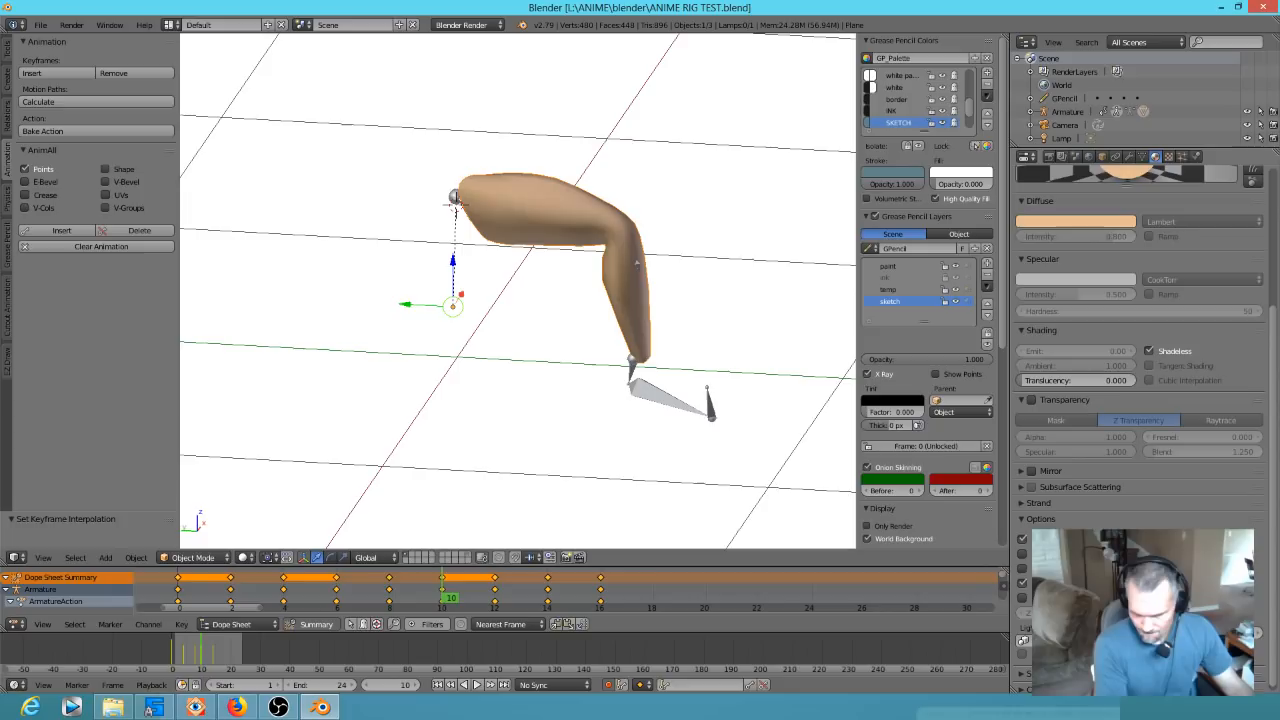
click(245, 557)
click(264, 498)
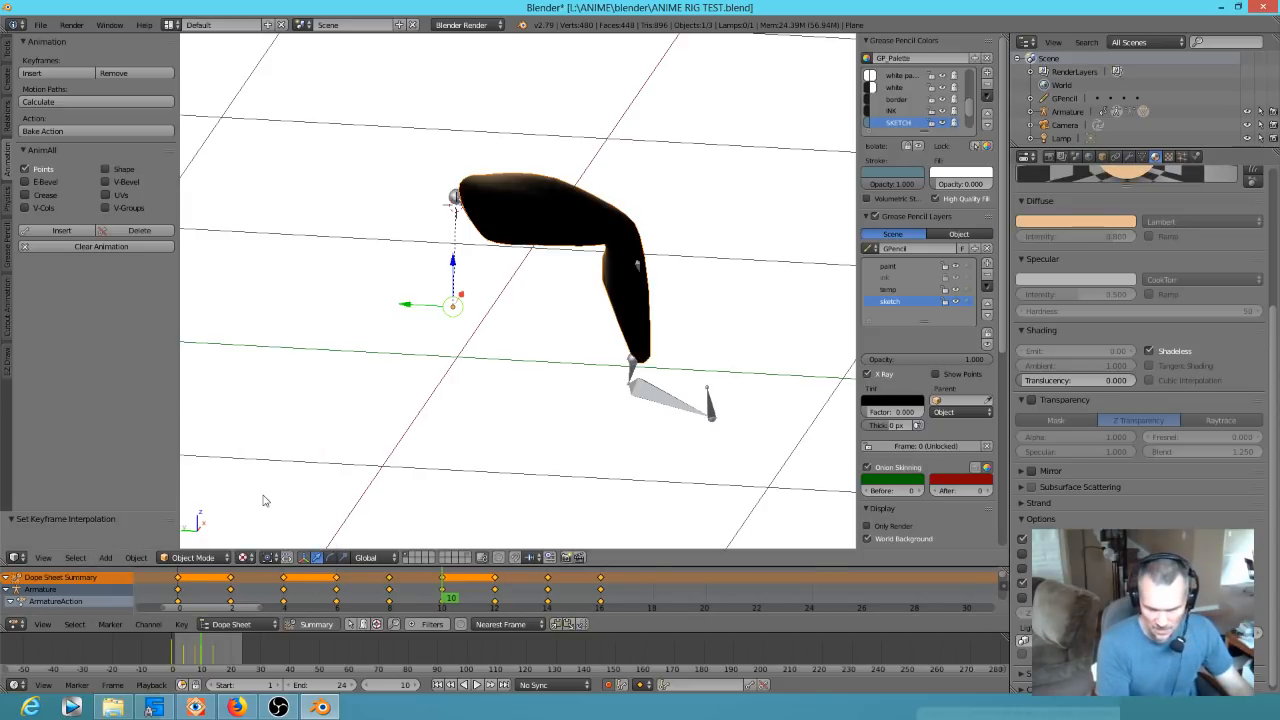
click(247, 557)
click(250, 487)
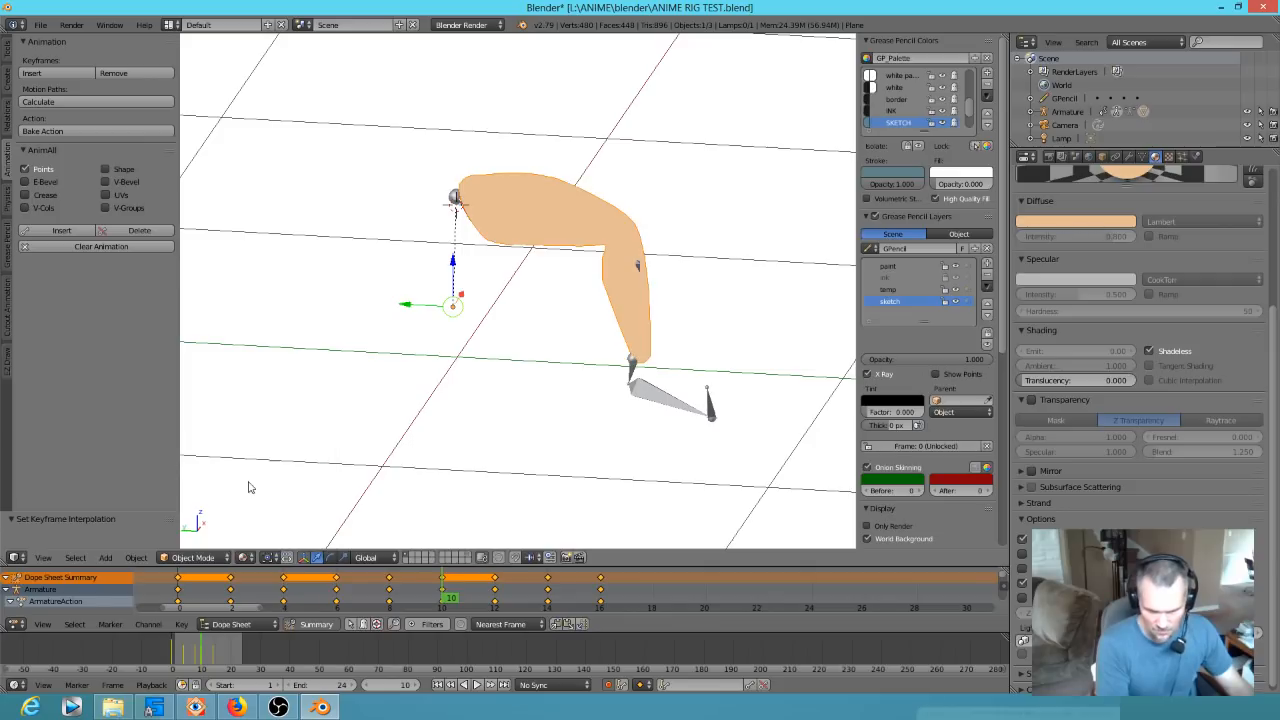
Preview the leg in Rendered viewport shading and return to Material shading
click(243, 557)
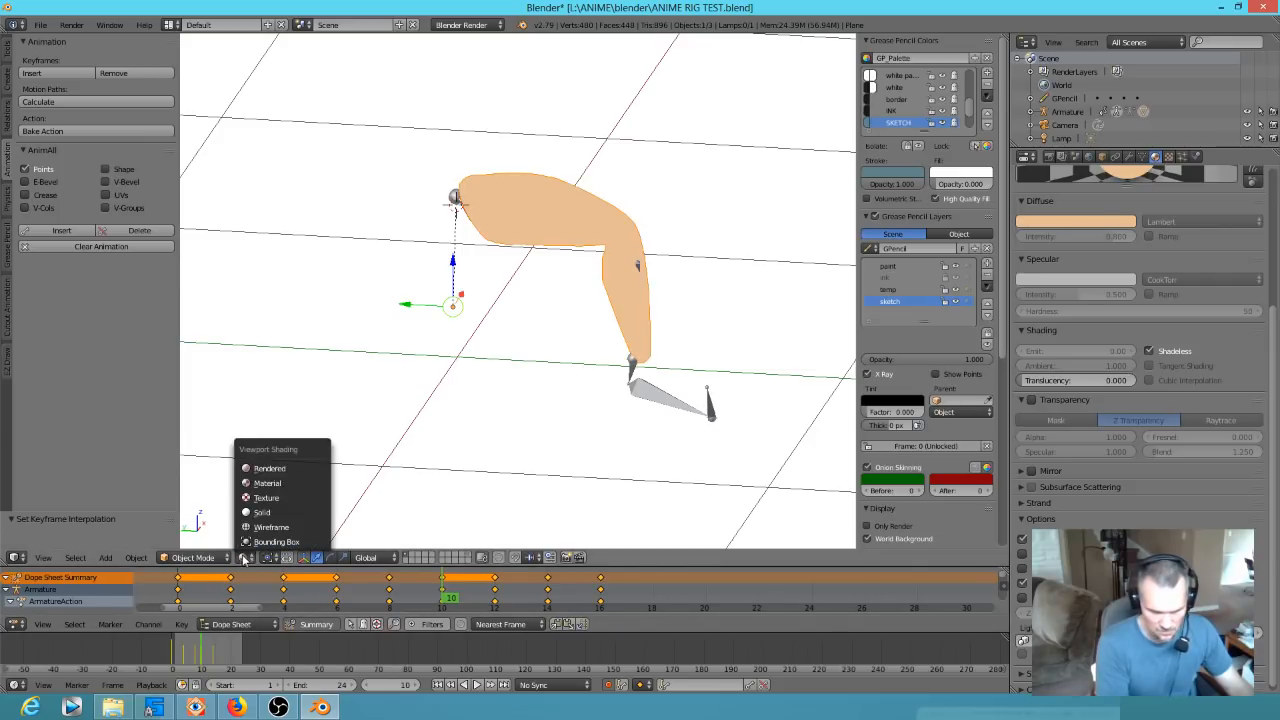
click(268, 469)
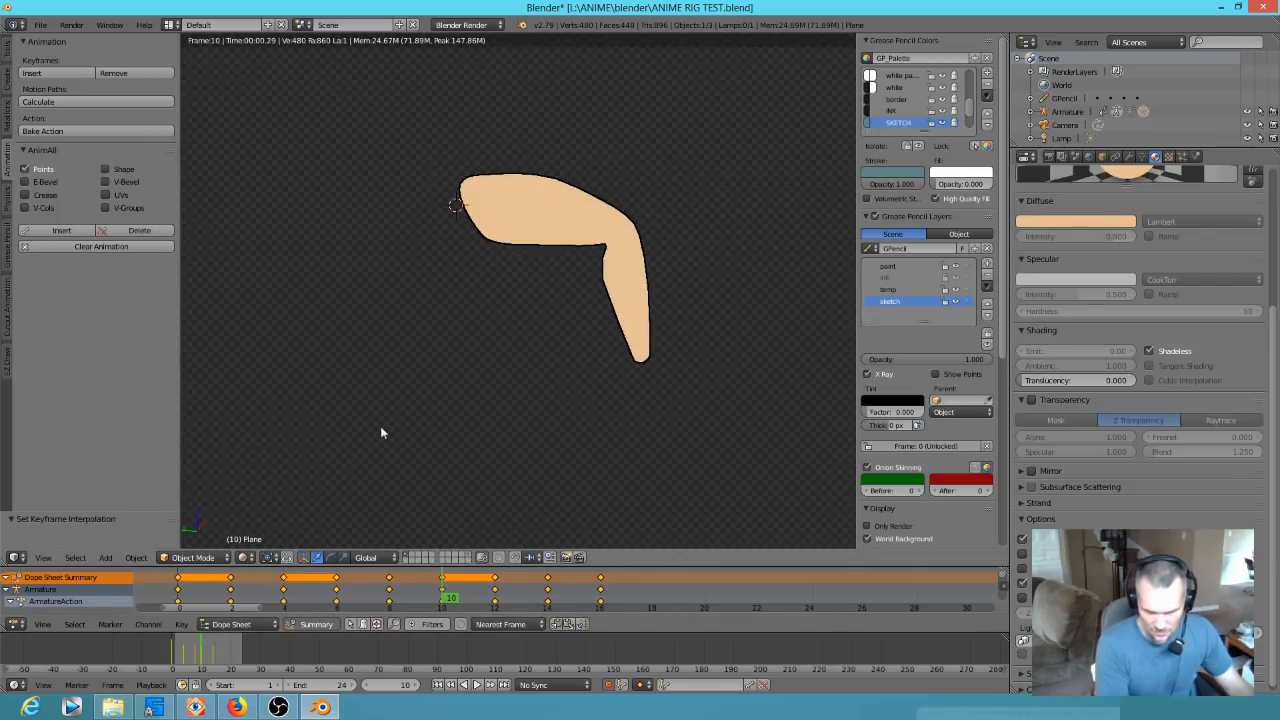
click(245, 557)
click(266, 484)
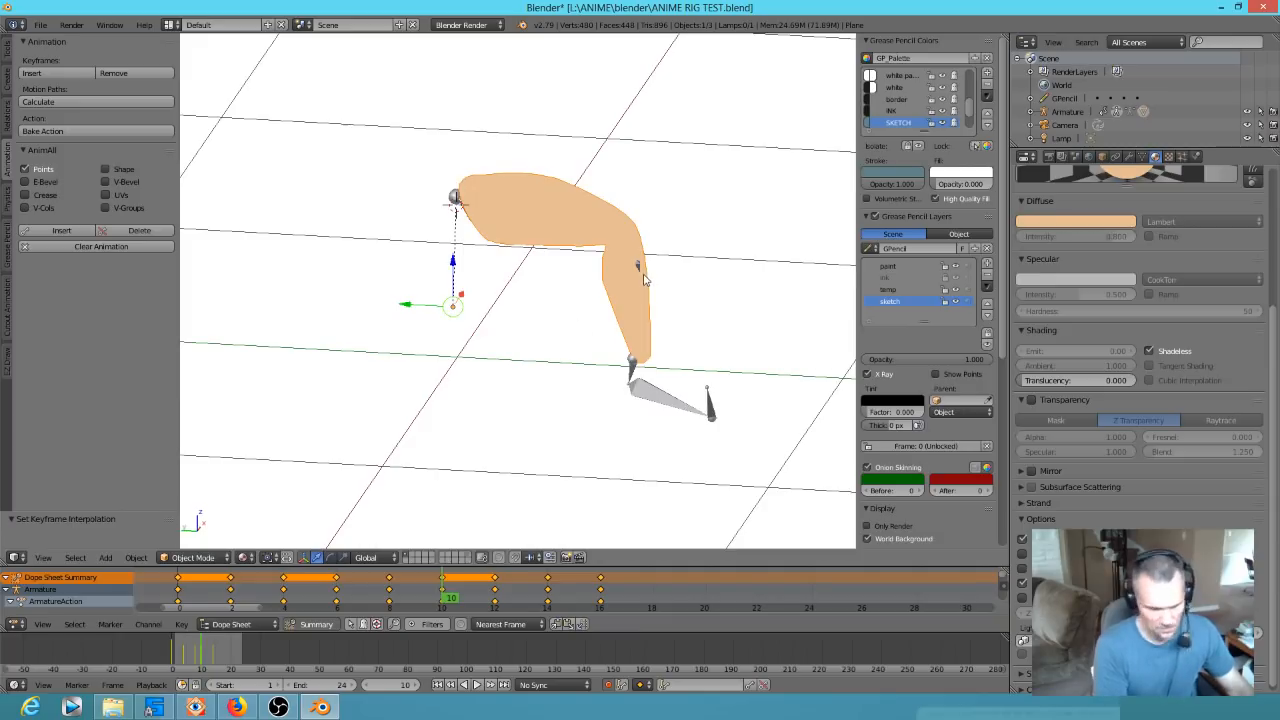
Play the animation with Only Render display enabled, and render frame 4 to inspect the leg's outline up close
key(alt+a)
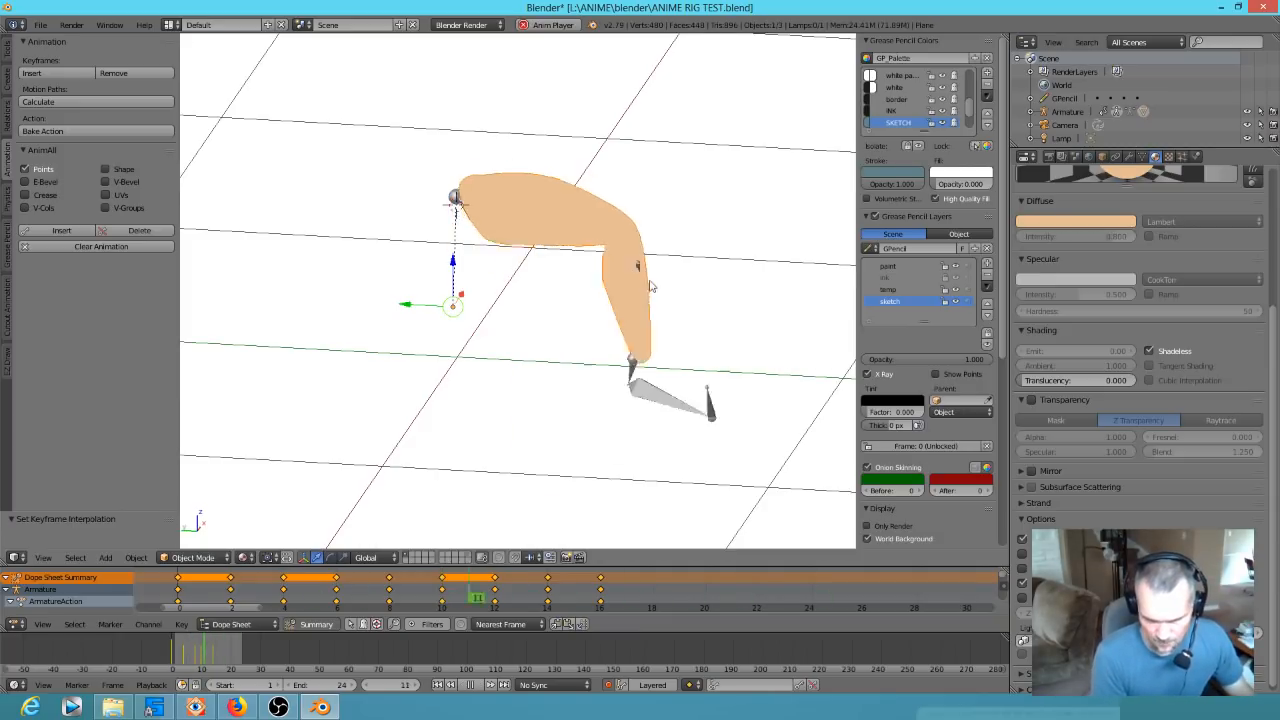
click(898, 527)
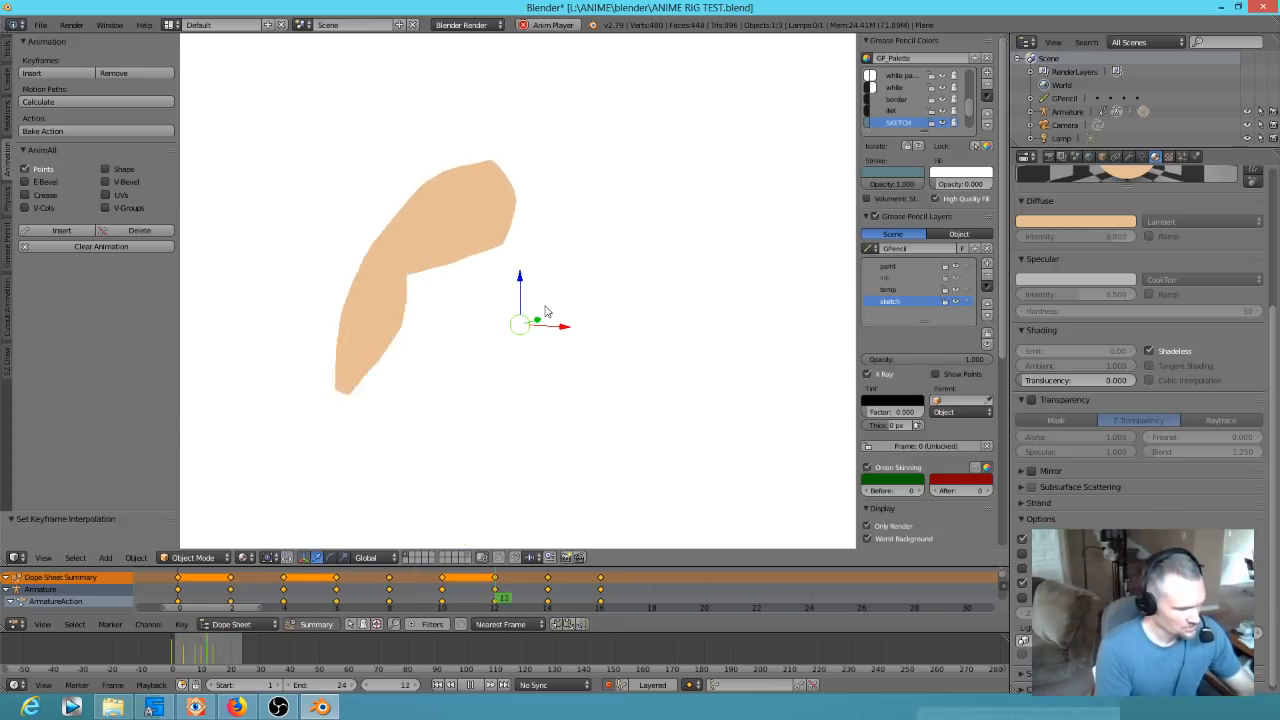
key(F12)
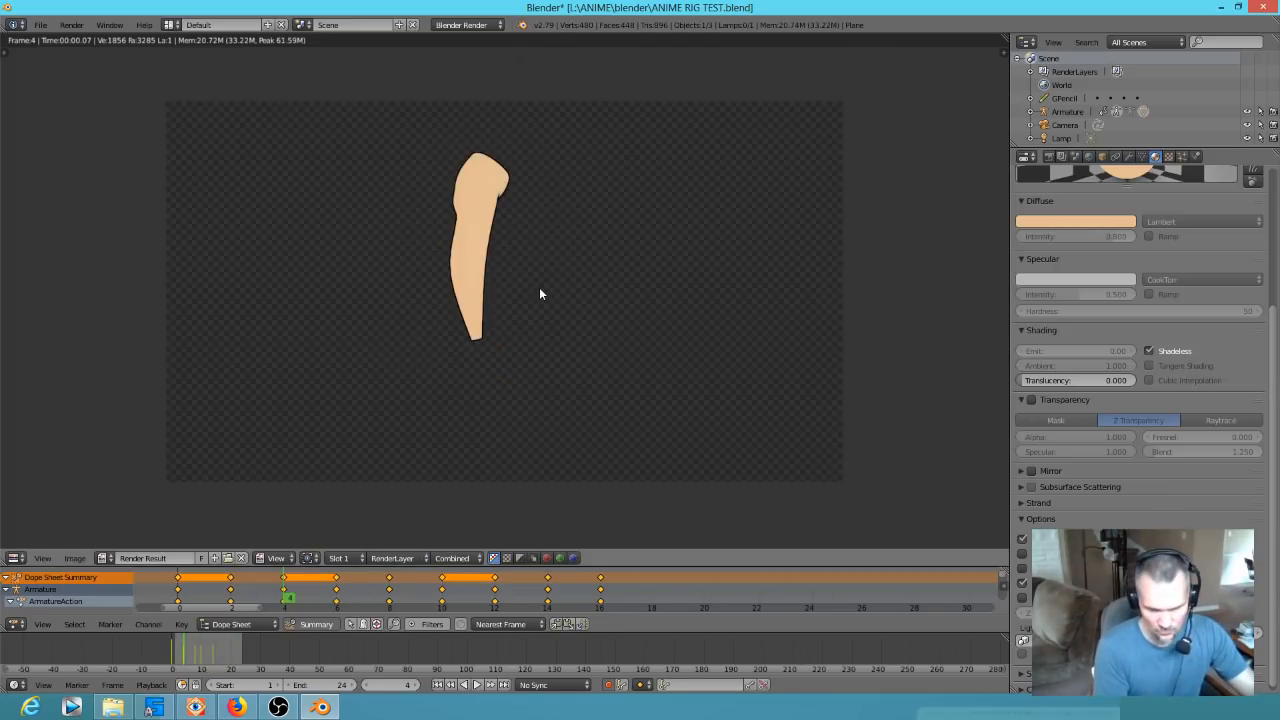
scroll(498, 214, up, 5)
scroll(410, 282, up, 4)
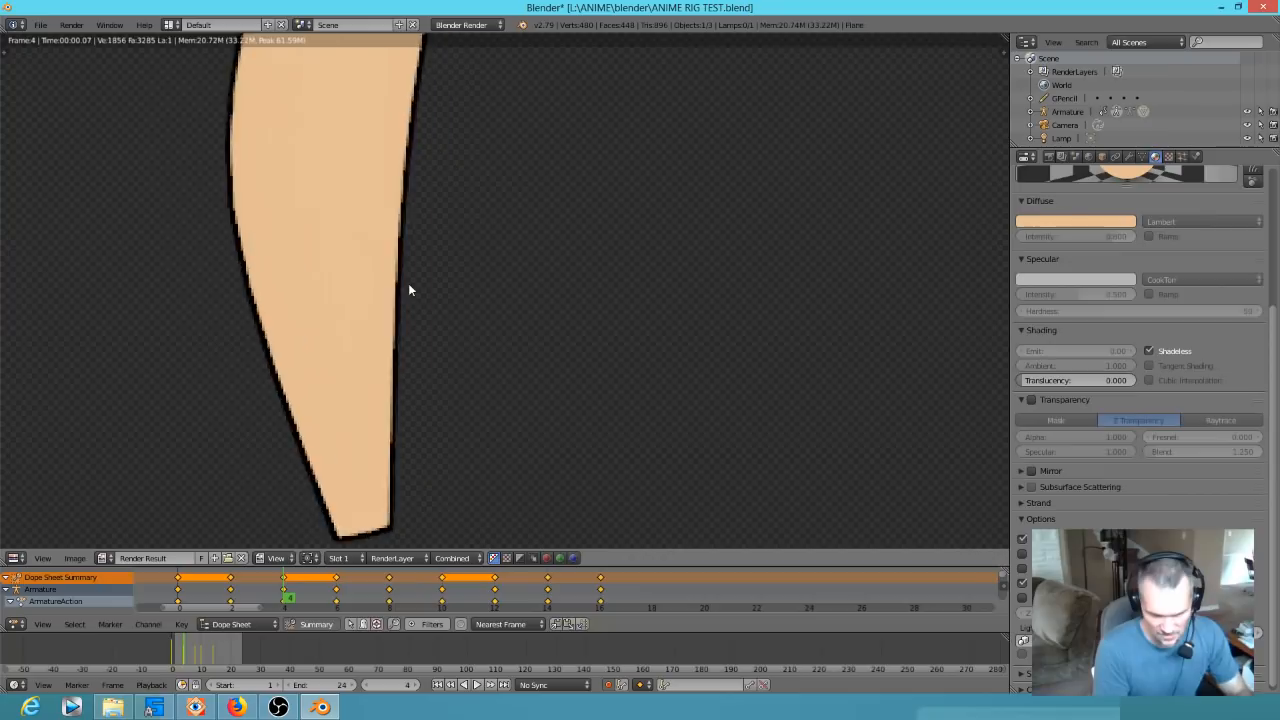
scroll(461, 368, down, 7)
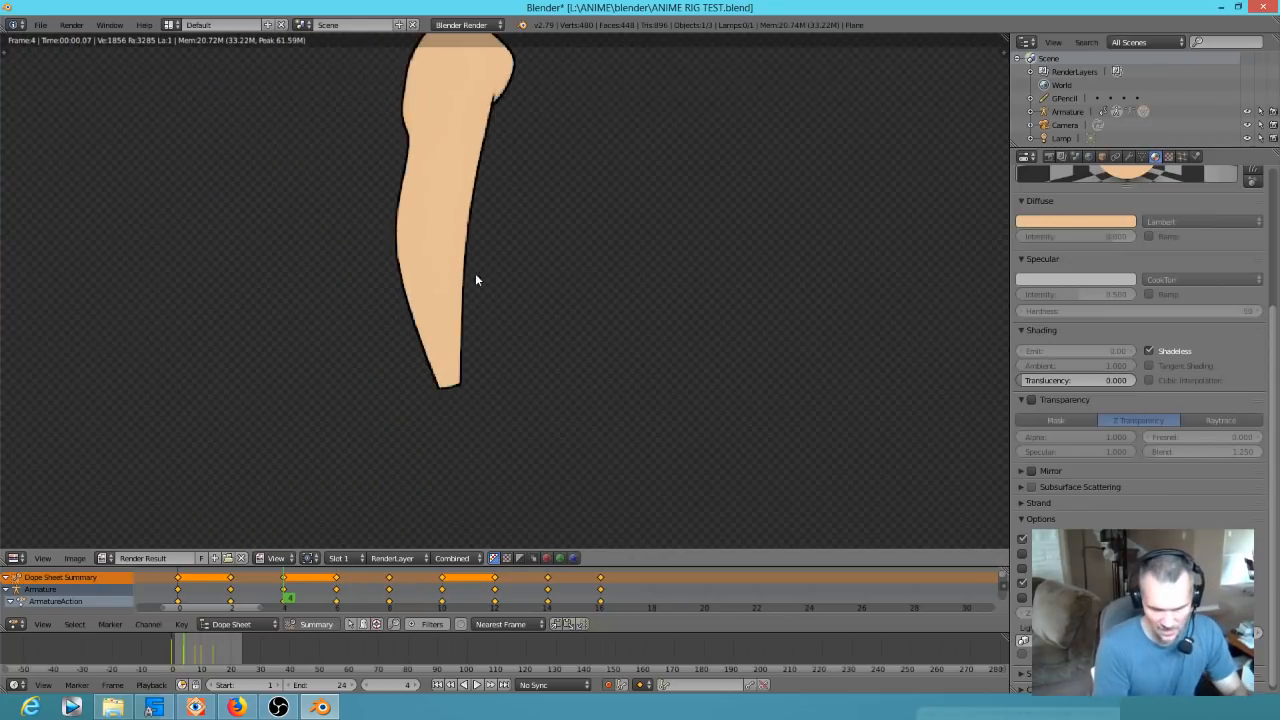
key(Escape)
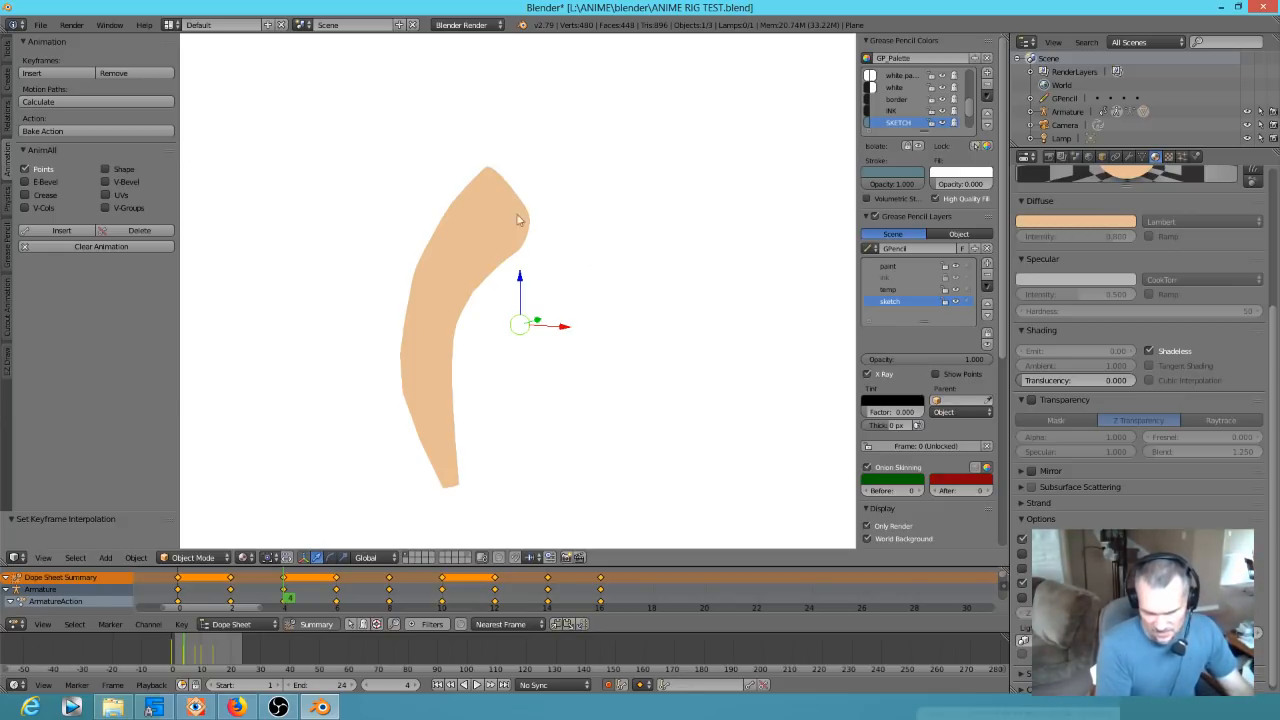
In the user preferences' 3D View theme, set the Object Selected and Active Object colors to black
click(41, 27)
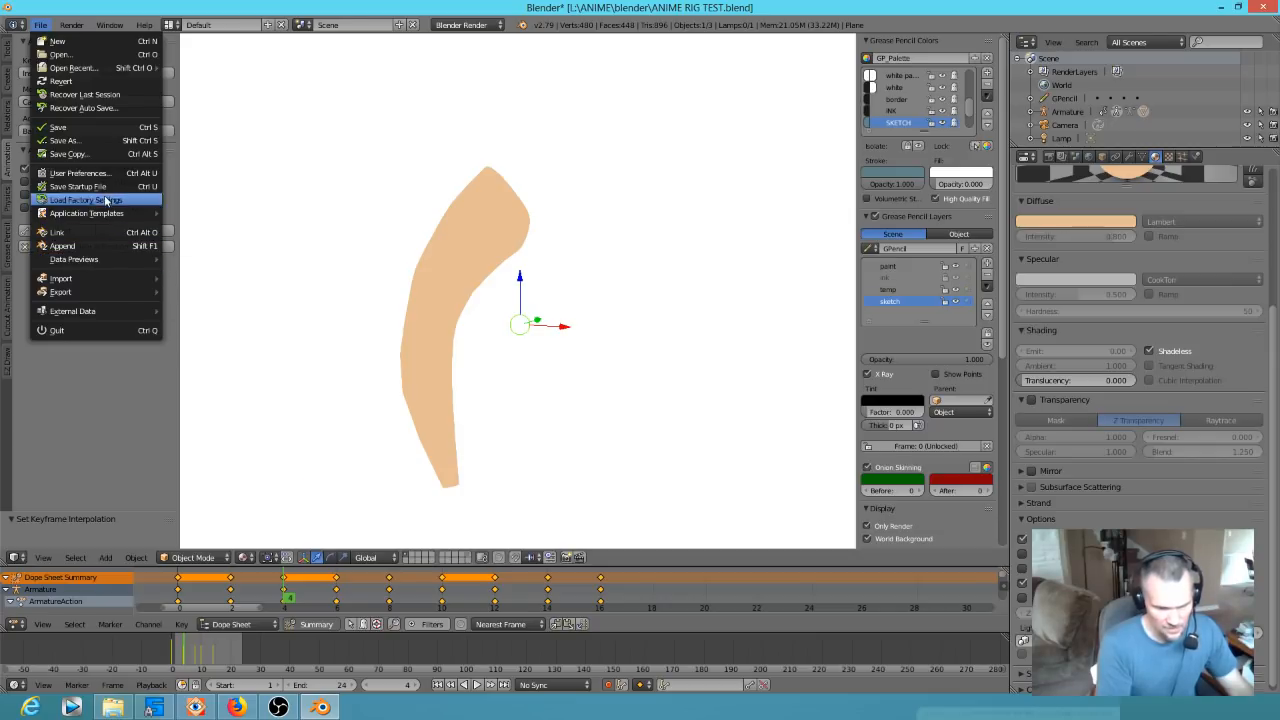
click(104, 174)
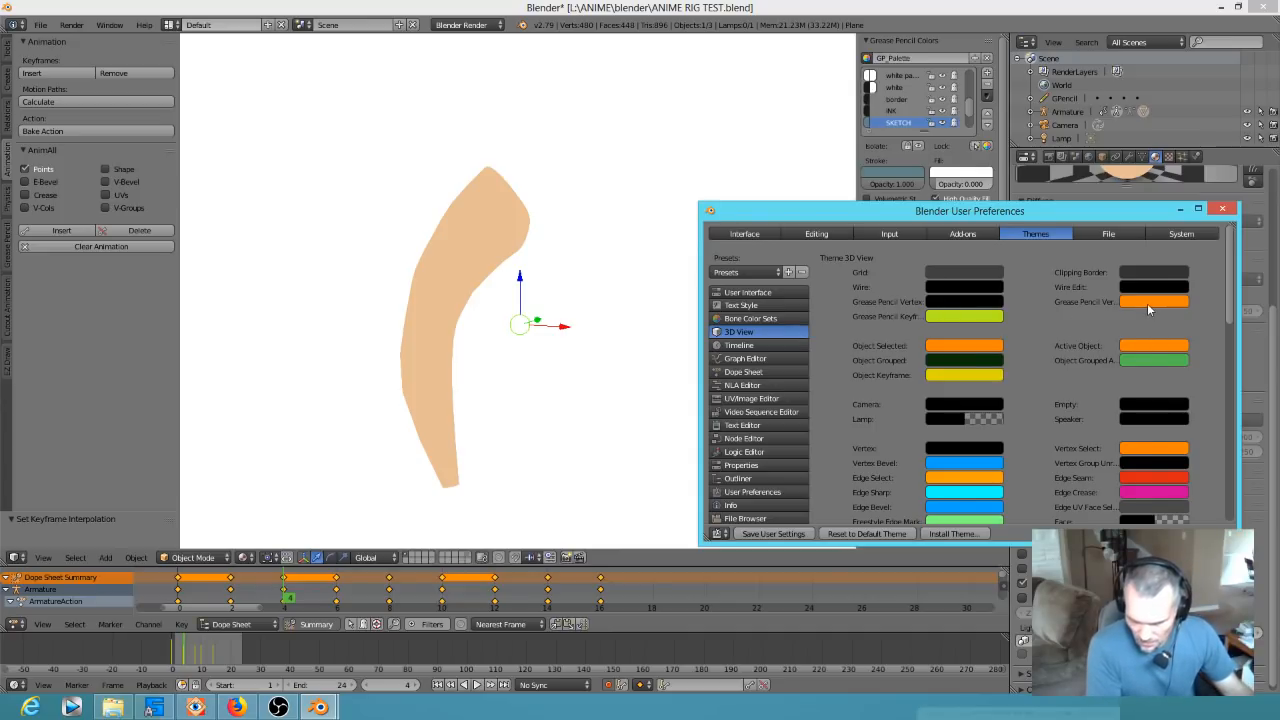
click(985, 347)
drag(1041, 368, 1040, 455)
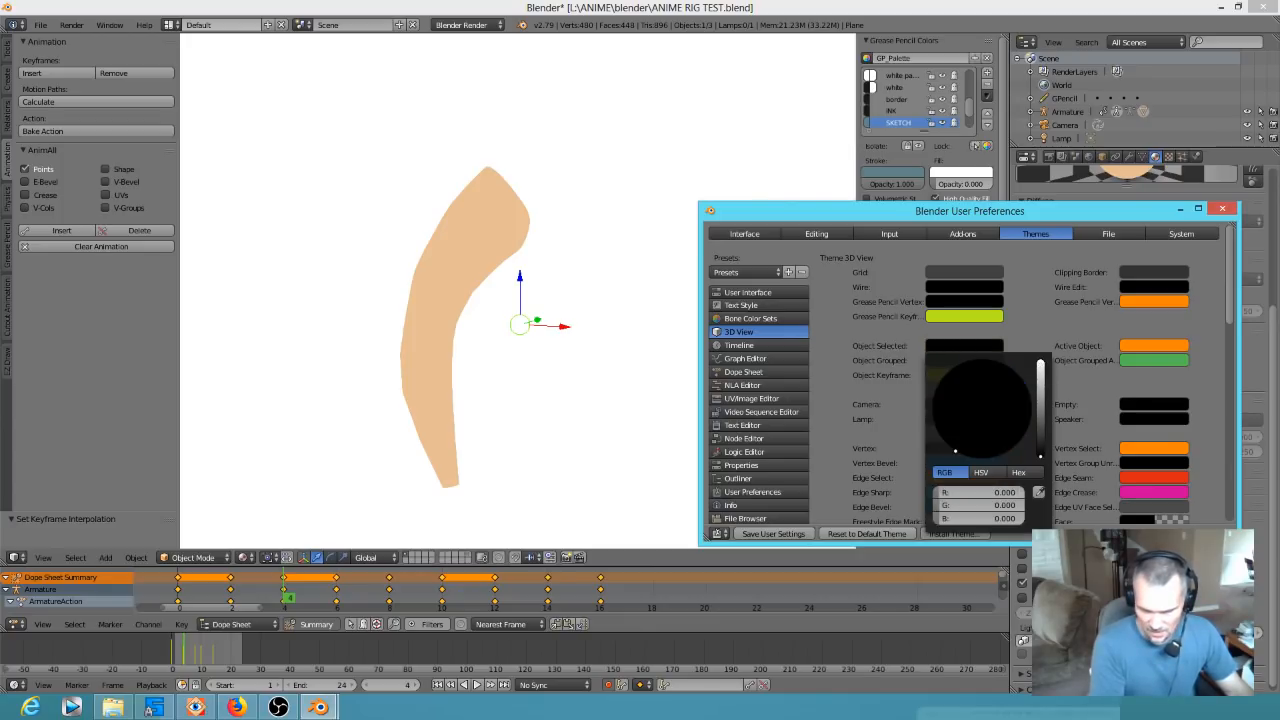
click(1136, 346)
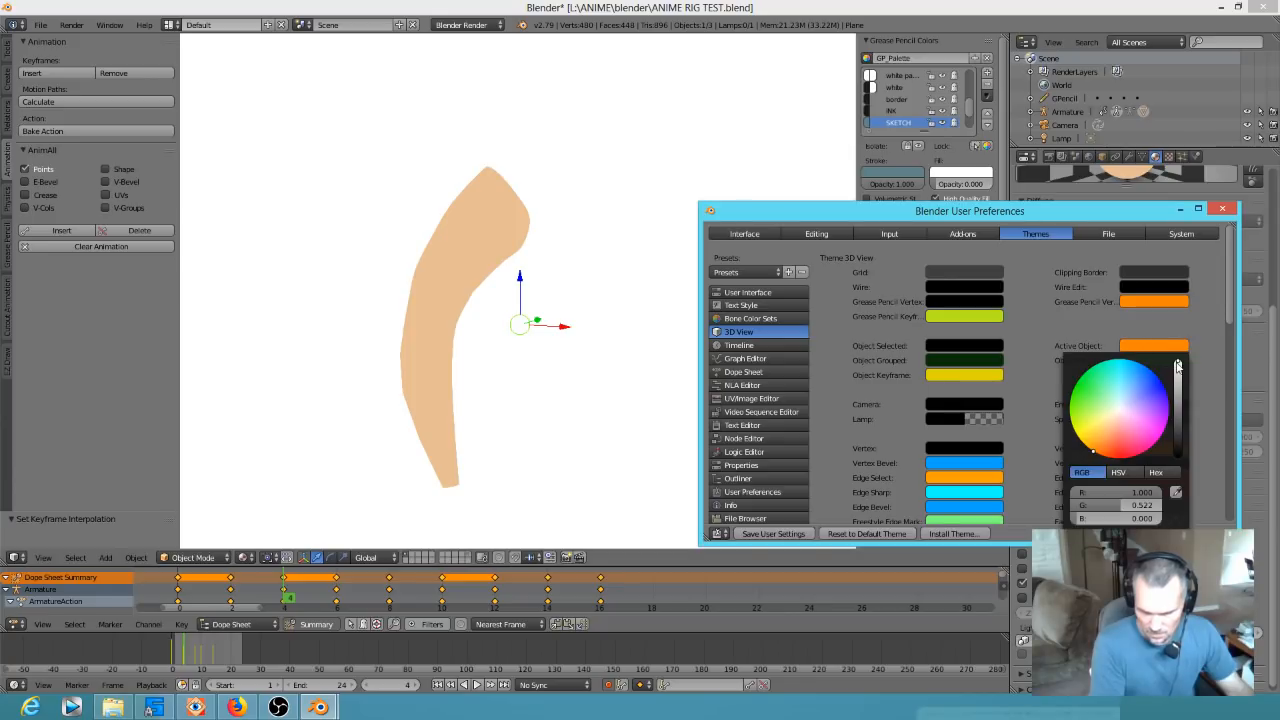
drag(1177, 366, 1178, 455)
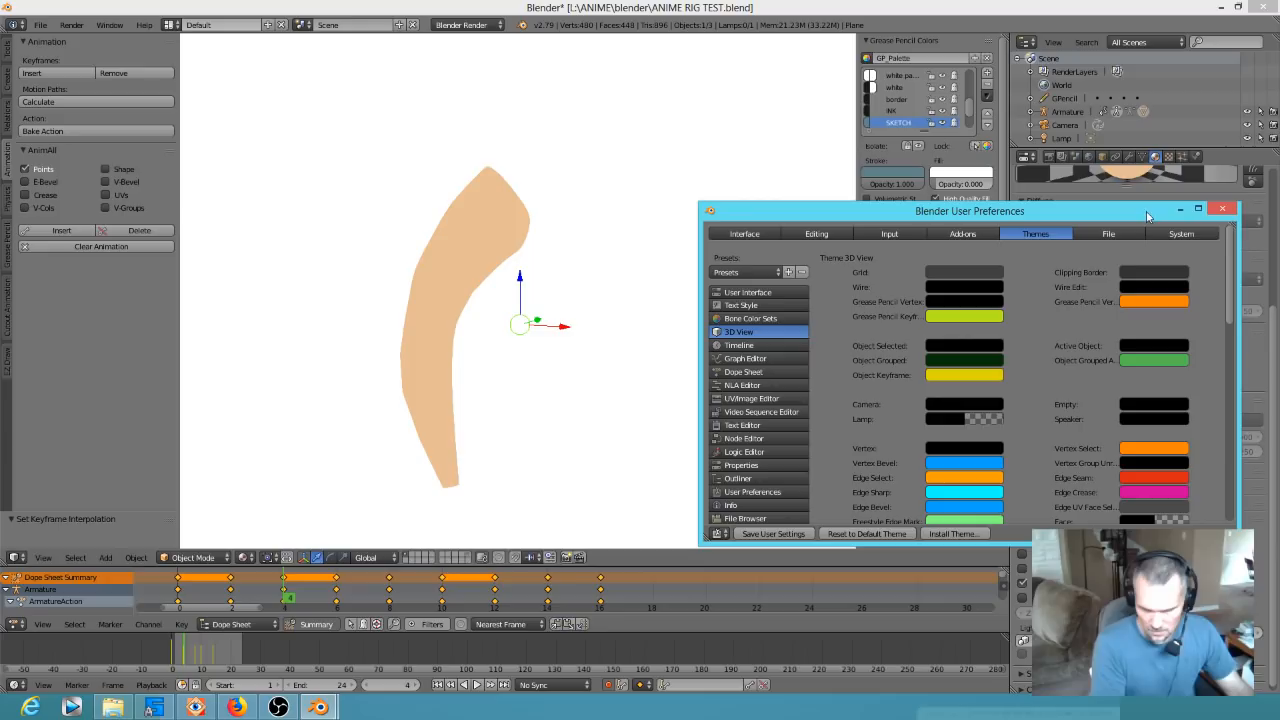
click(1222, 209)
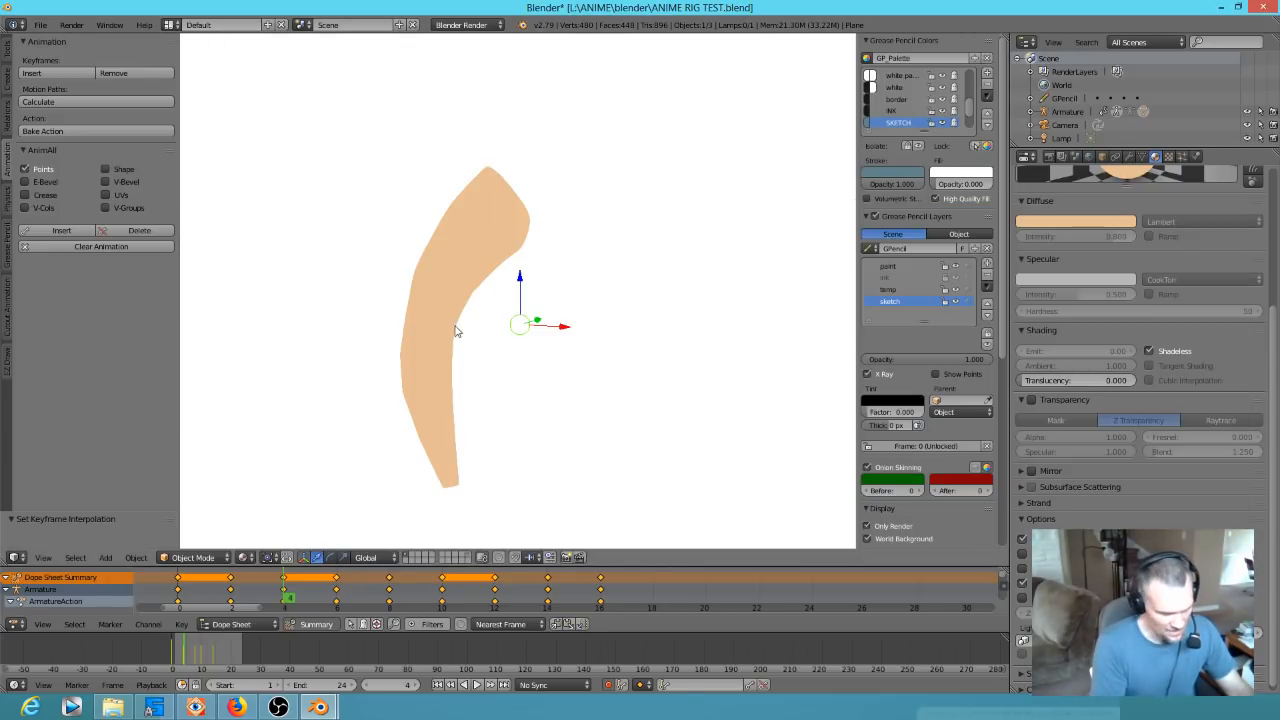
Compare the leg in Texture viewport shading and return to Material shading
click(248, 557)
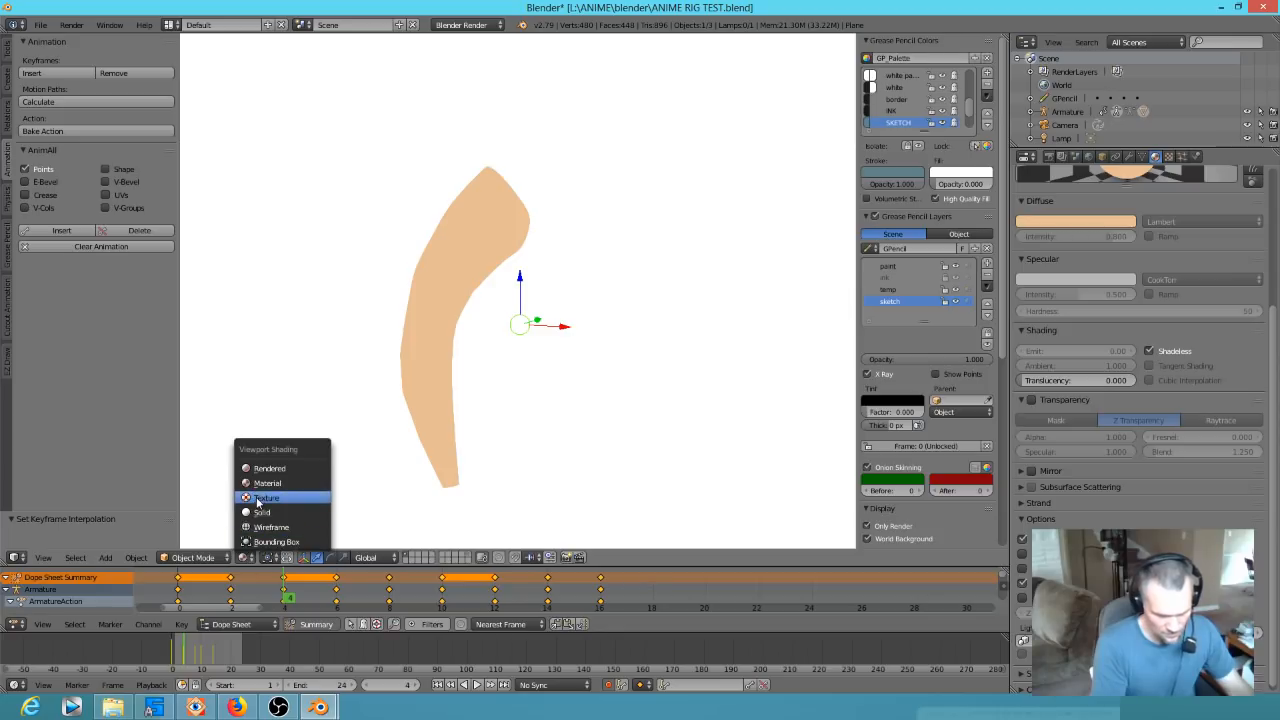
click(256, 503)
click(245, 555)
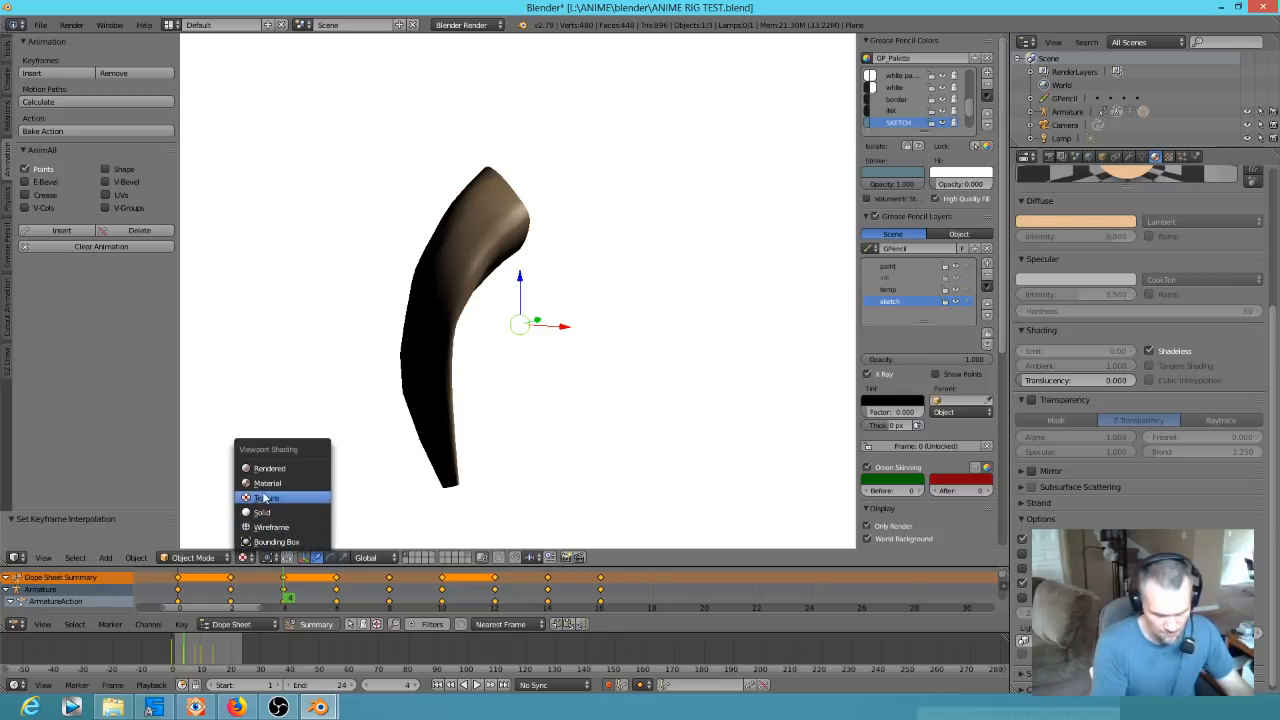
click(265, 490)
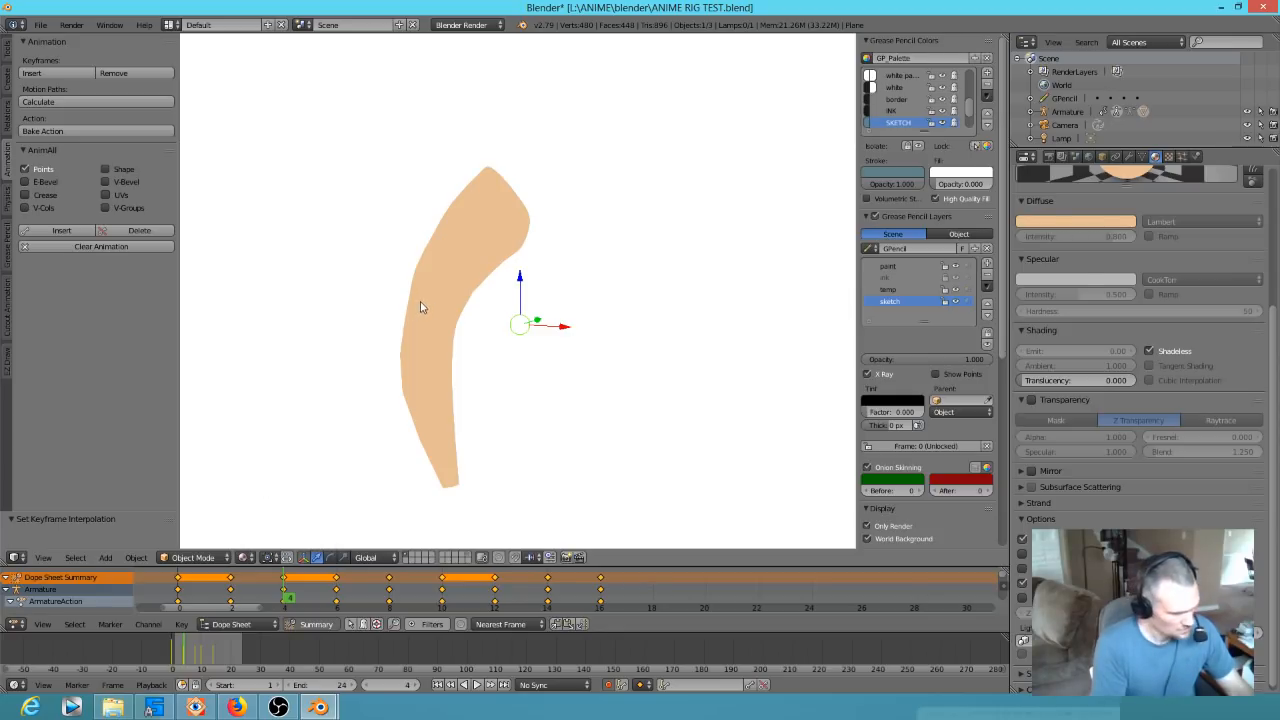
Toggle Only Render and World Background to compare the leg's outline display, leaving Only Render off and World Background on
click(895, 527)
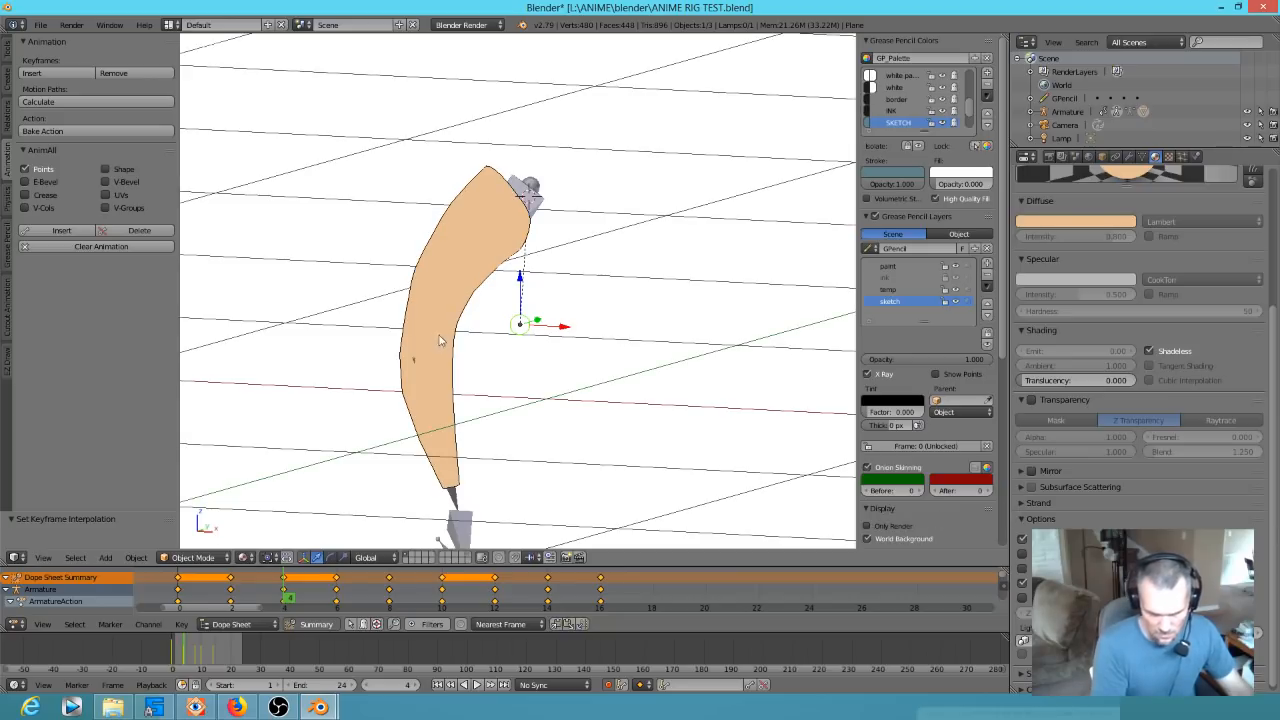
click(893, 528)
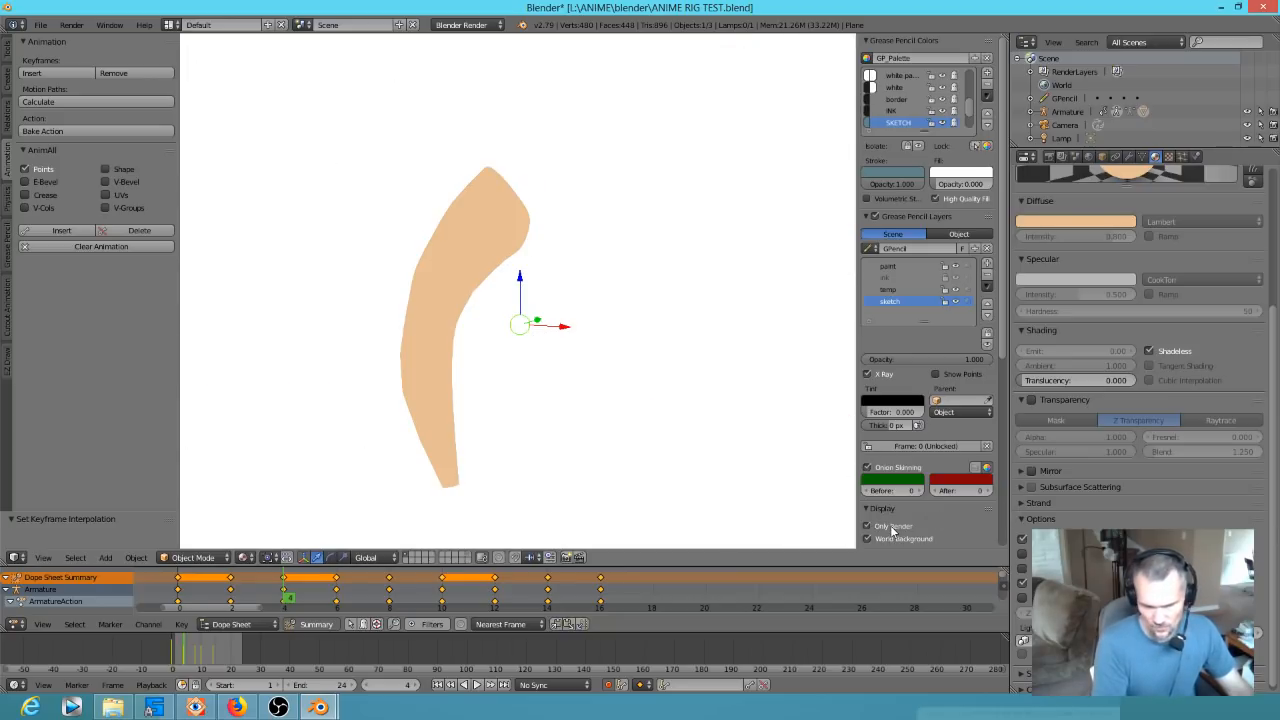
click(893, 528)
click(884, 537)
click(884, 537)
Play the leg animation with its black outline, orbit around to the opposite side during playback, and stop it
scroll(443, 326, up, 4)
scroll(443, 326, down, 2)
key(alt+a)
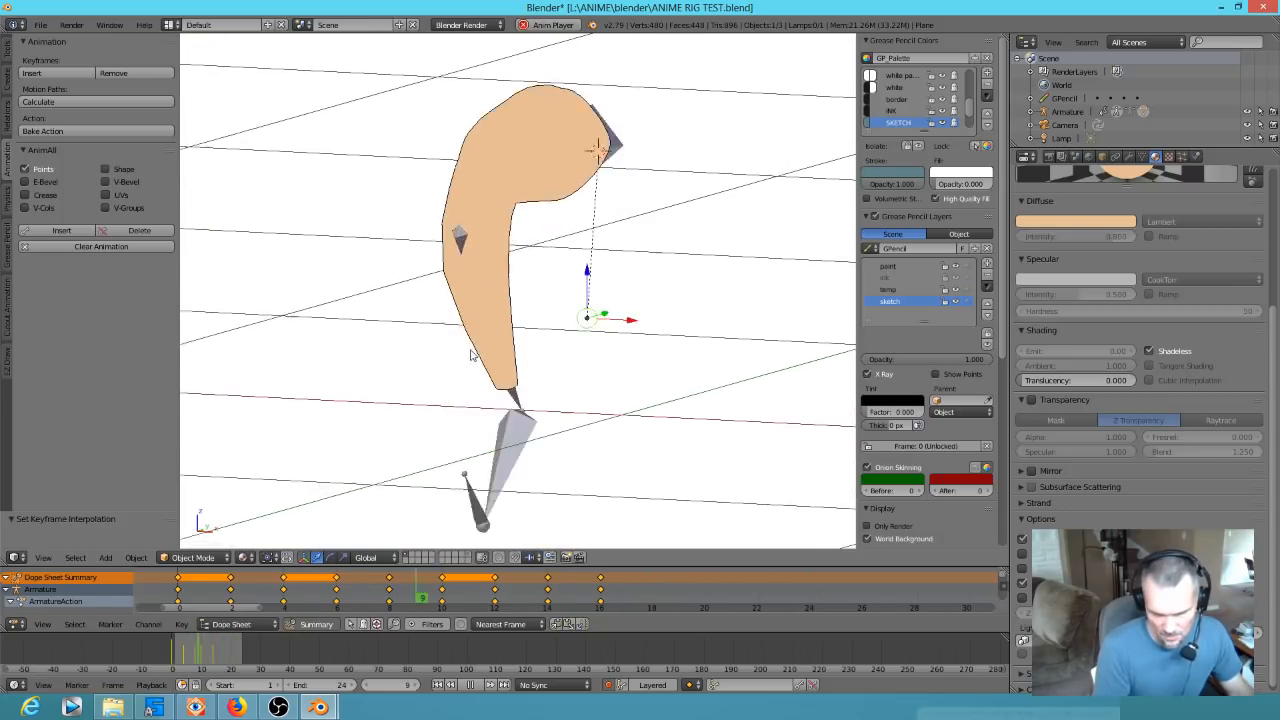
middle_drag(637, 323, 603, 329)
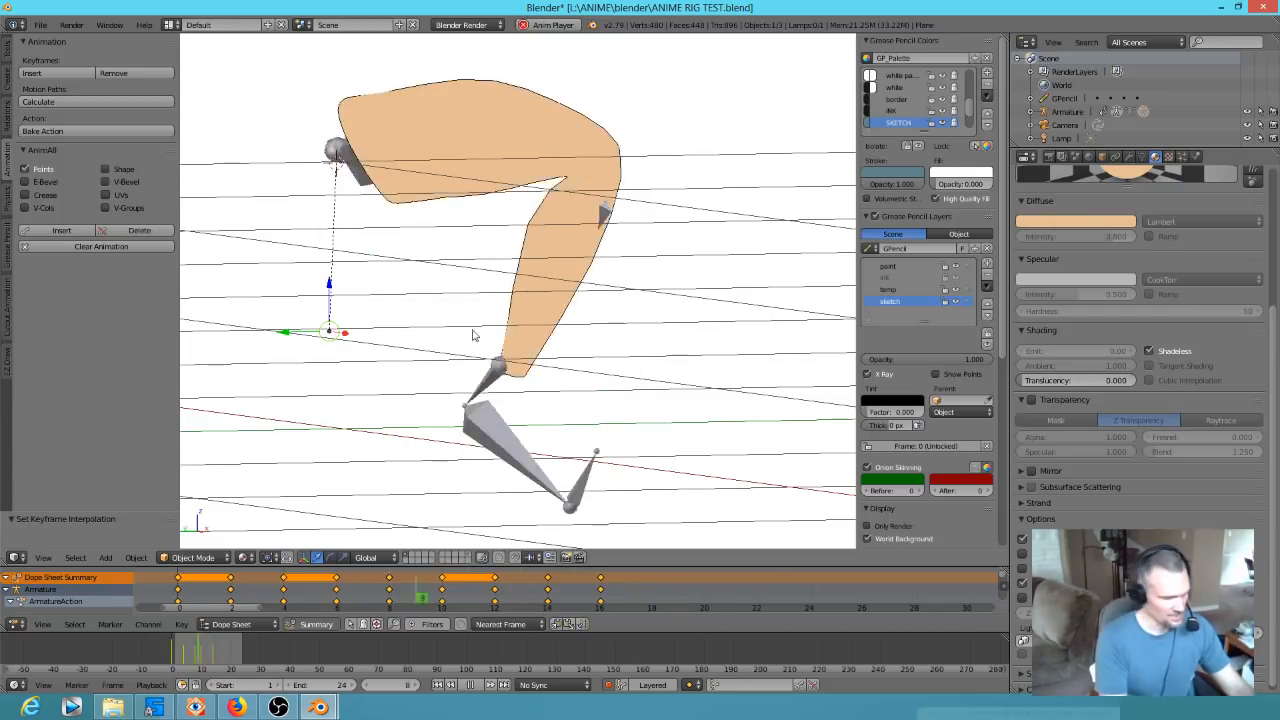
key(alt+a)
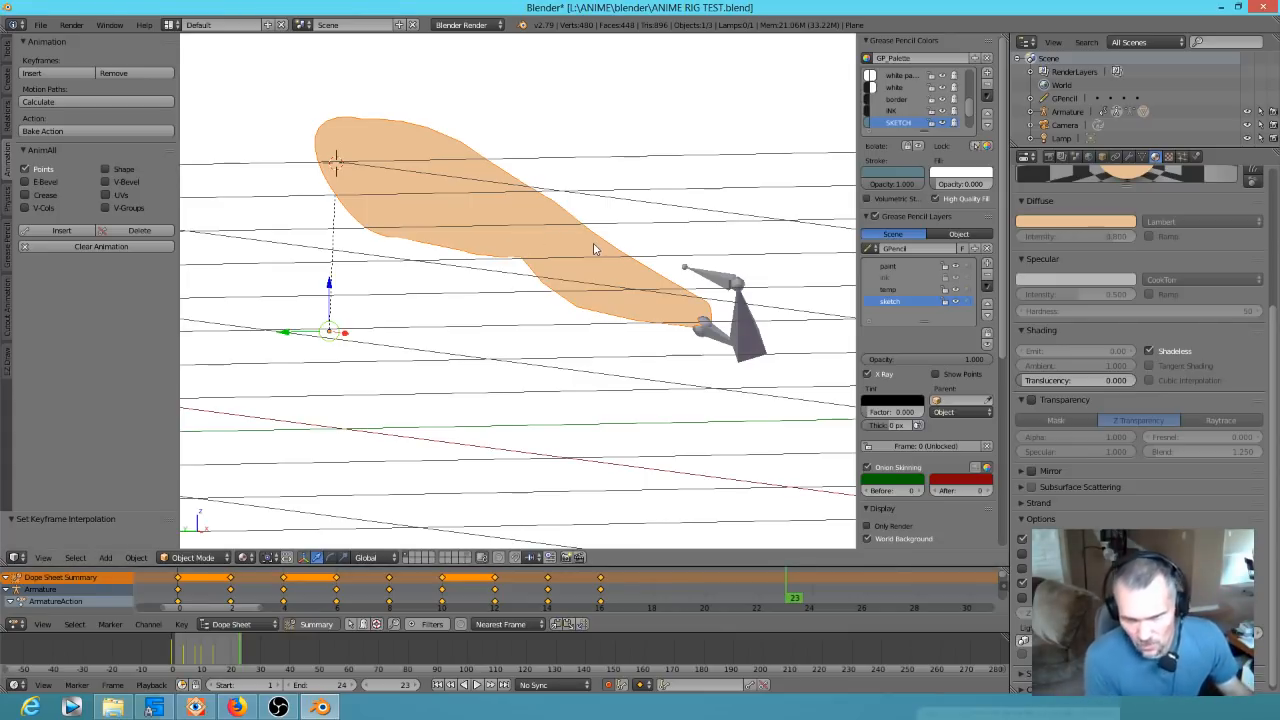
Replay the leg animation from the front and from above to check its shape, and stop playback
mouse_move(774, 451)
middle_down()
mouse_move(577, 366)
mouse_move(651, 374)
mouse_move(506, 413)
mouse_move(560, 420)
mouse_move(517, 494)
mouse_move(552, 467)
mouse_move(517, 417)
mouse_move(479, 397)
middle_up()
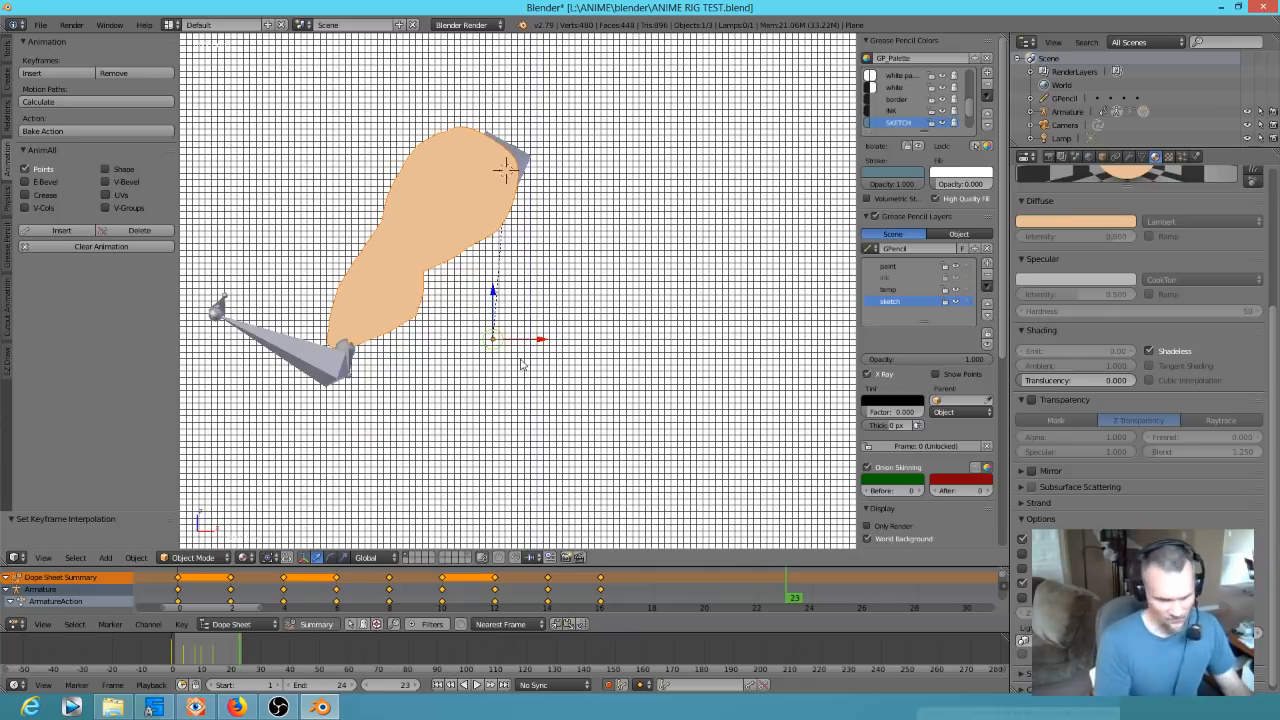
key(alt+a)
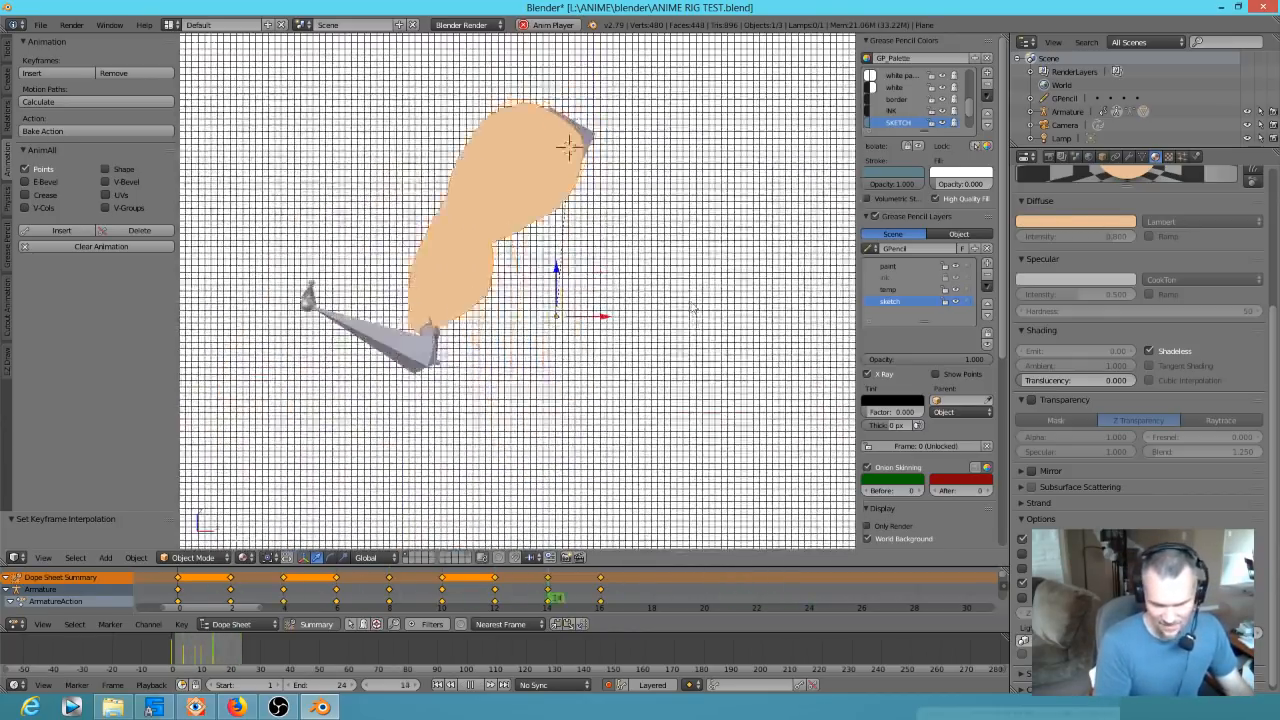
middle_drag(693, 308, 651, 403)
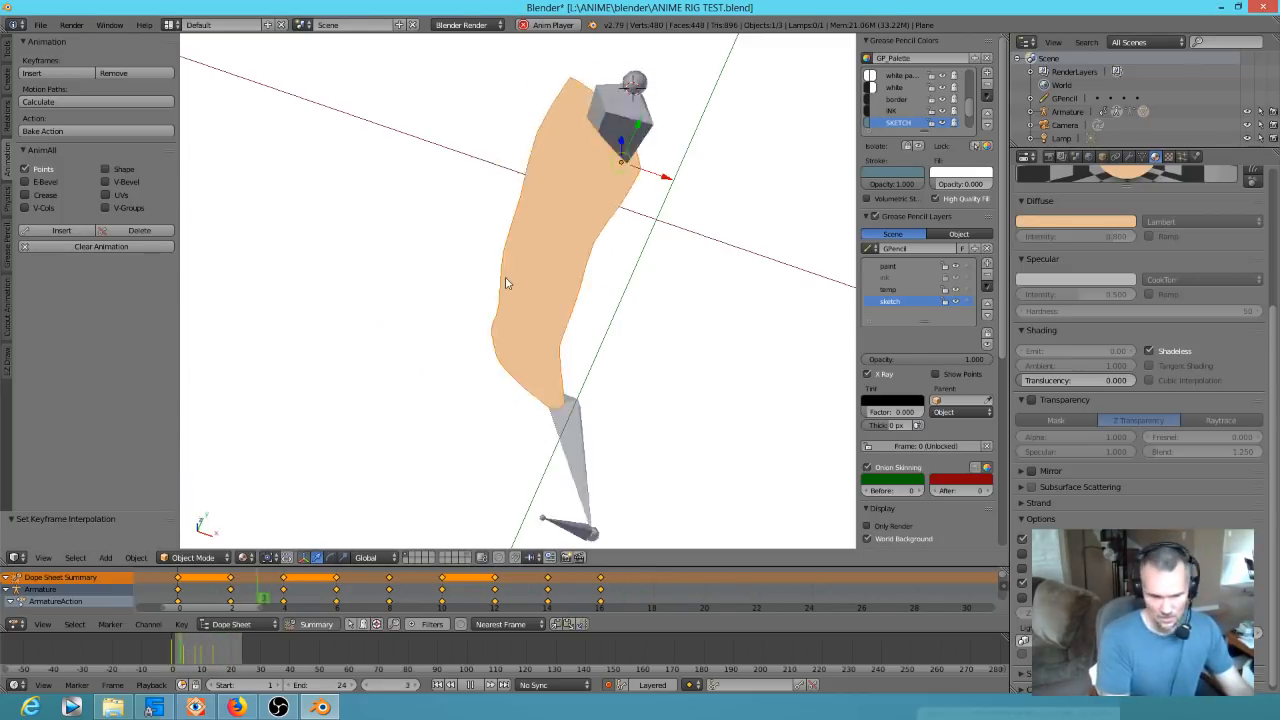
key(alt+a)
middle_drag(515, 255, 579, 206)
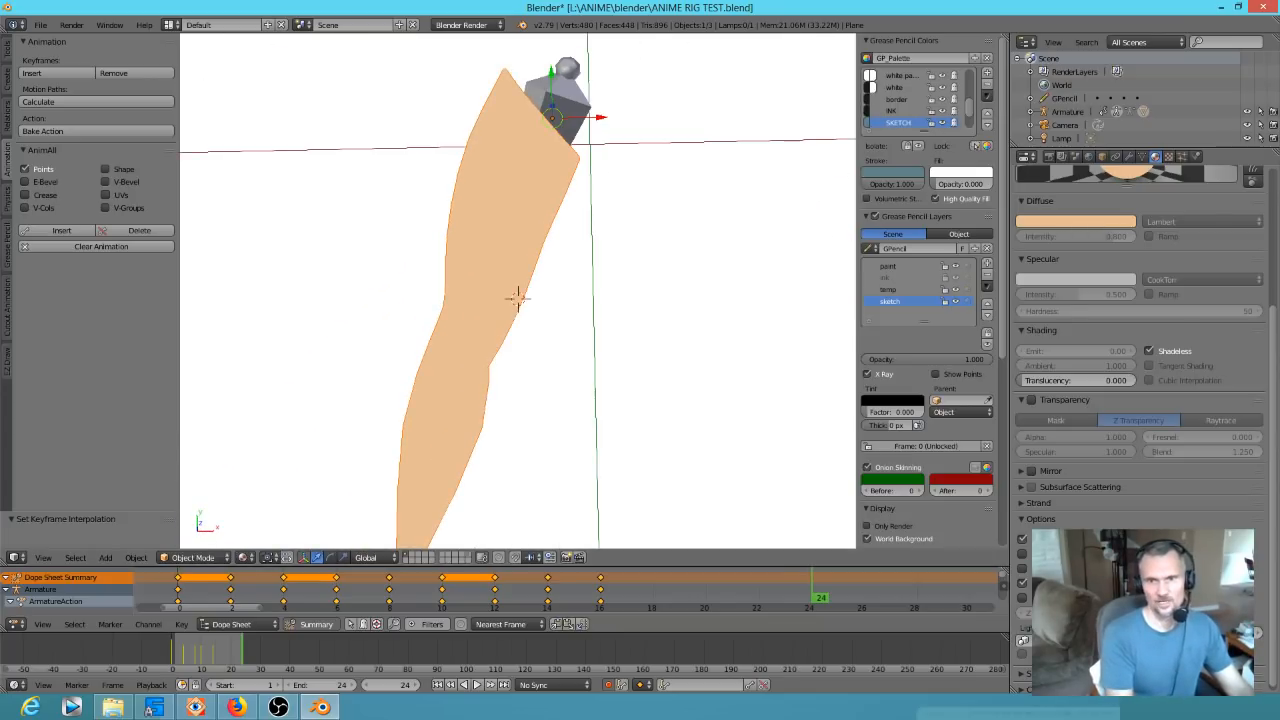